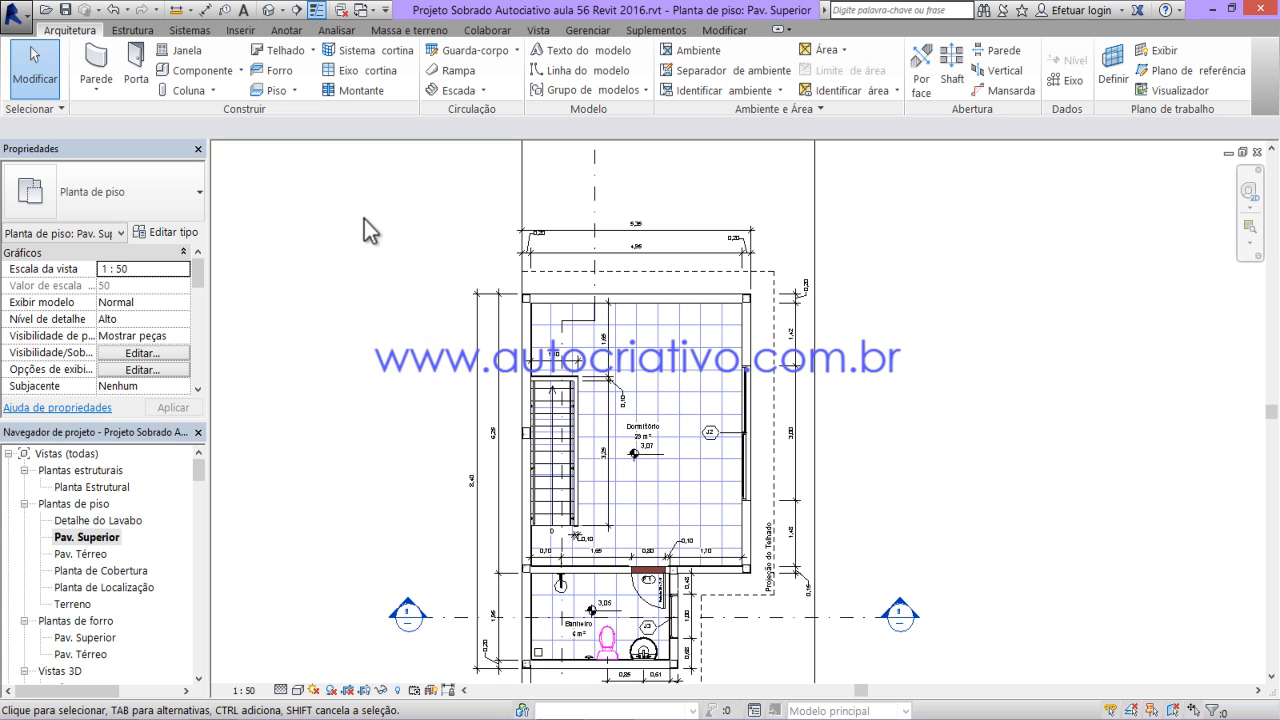
- Examine the Pav. Superior floor plan, including the bedroom, staircase, bathroom and surrounding dimensions
left_click(286, 30)
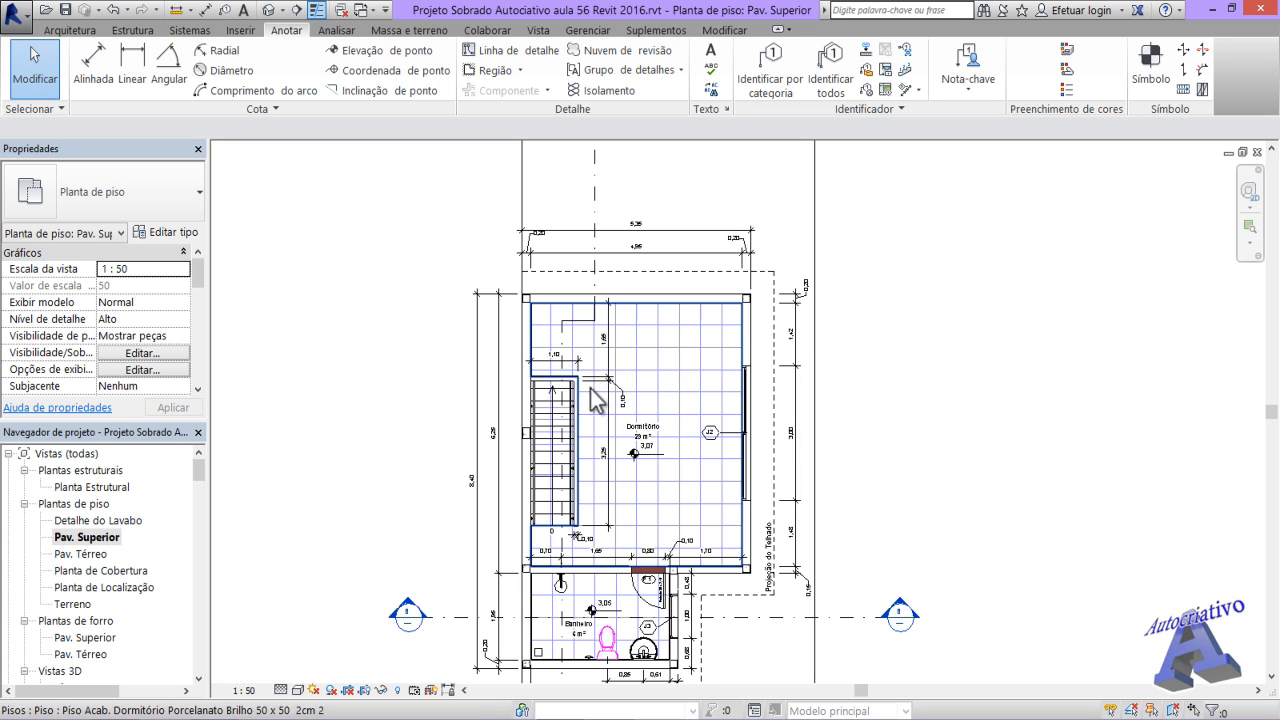
middle_click_drag(596, 540, 616, 482)
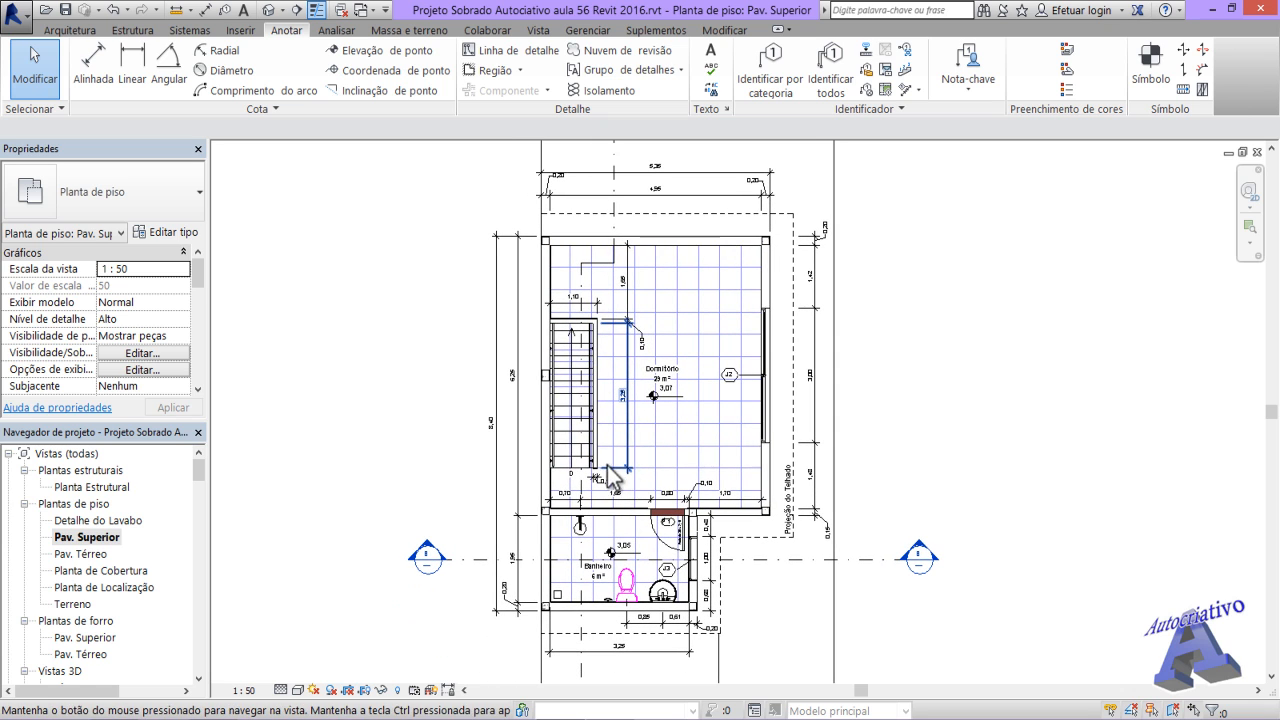
right_click(87, 540)
left_click(266, 561)
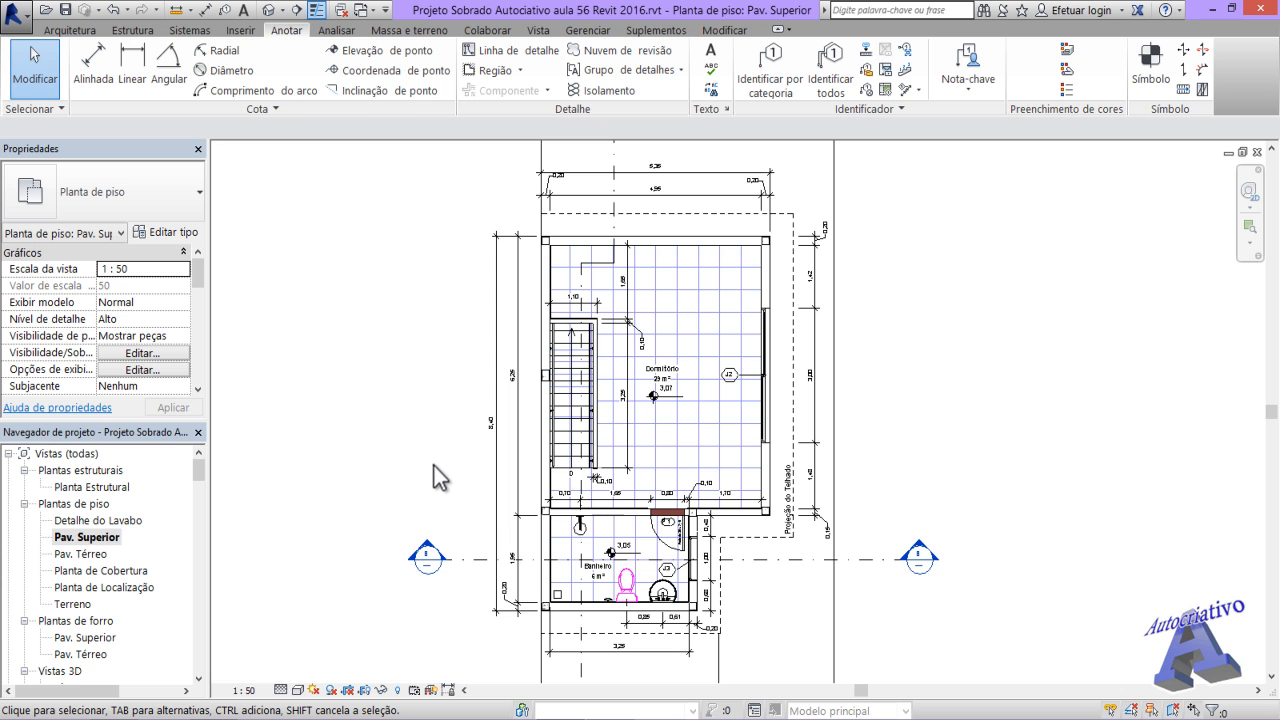
scroll(543, 437, "down", 2)
mouse_move(543, 437)
middle_mouse_down()
mouse_move(567, 438)
mouse_move(571, 472)
mouse_move(529, 470)
mouse_move(523, 438)
middle_mouse_up()
scroll(576, 485, "up", 4)
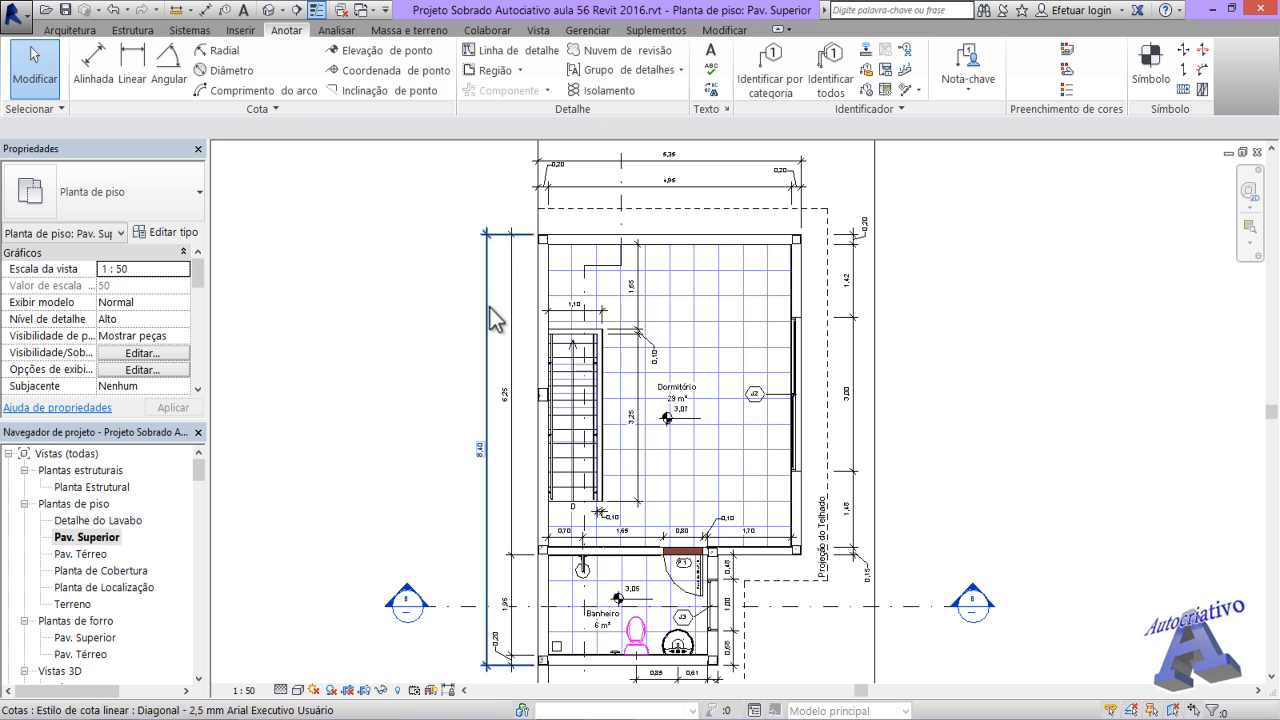
middle_click_drag(706, 460, 693, 512)
scroll(657, 404, "up", 2)
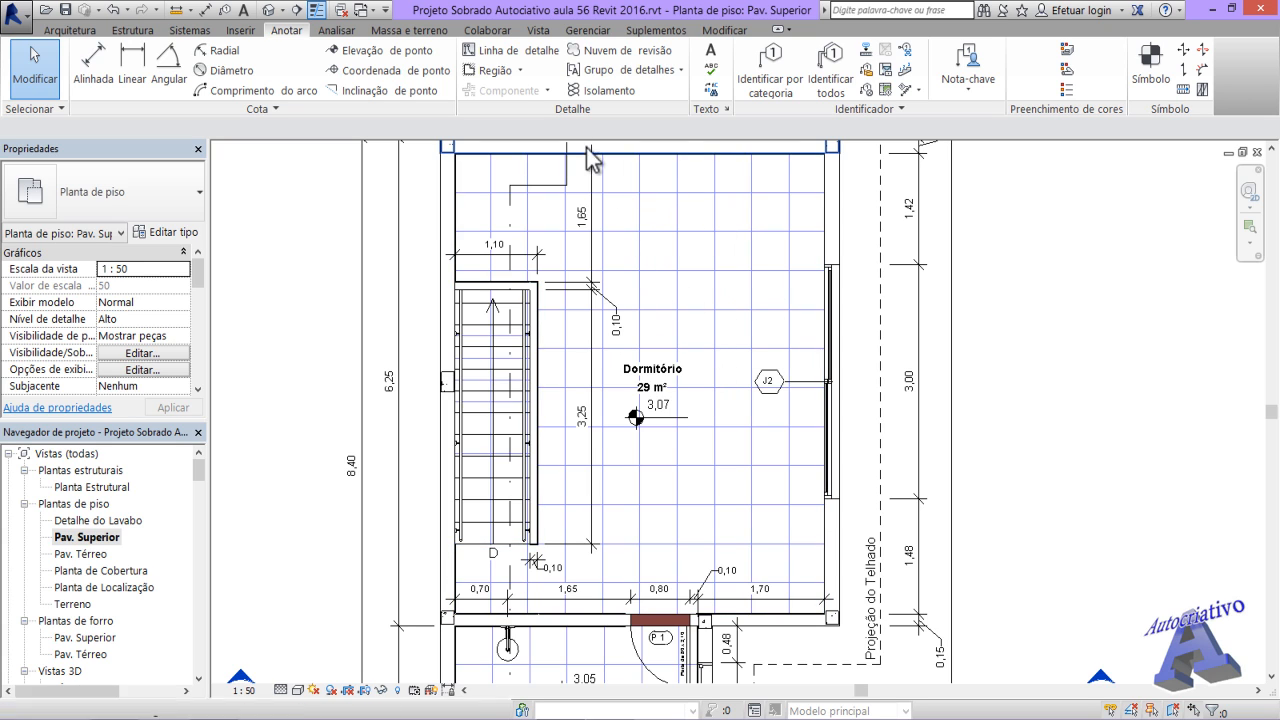
left_click(522, 52)
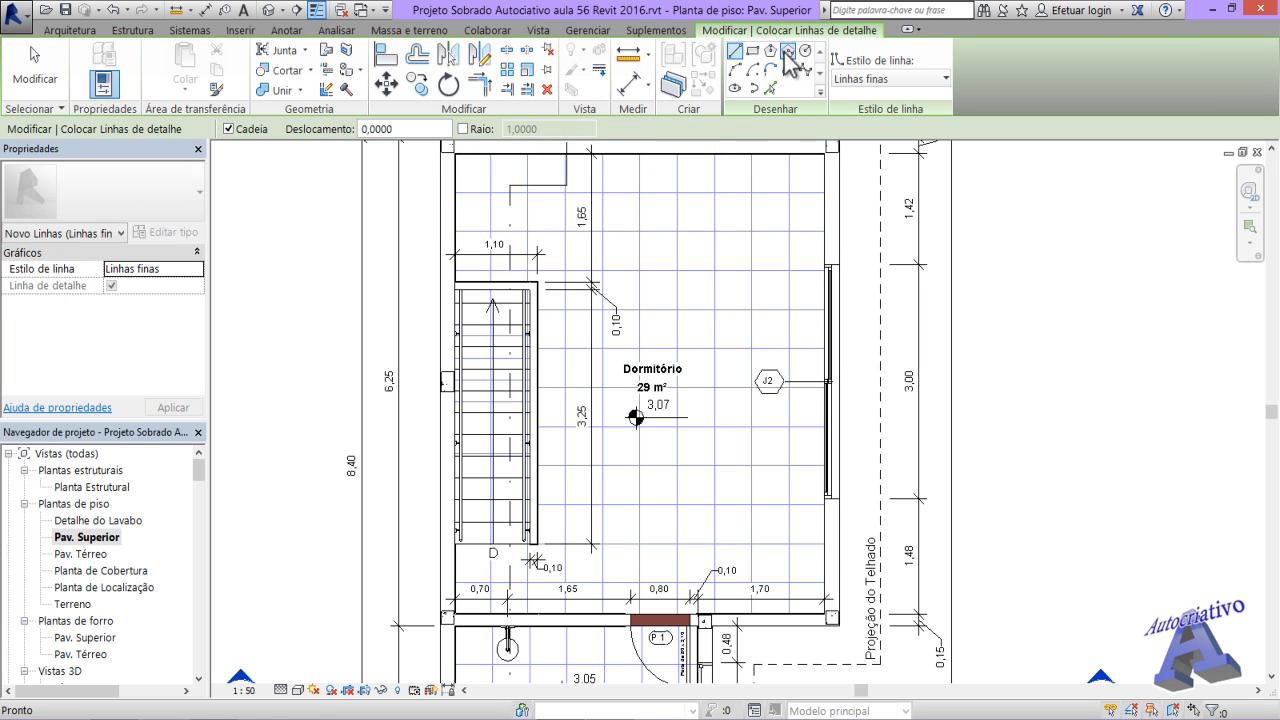
left_click(911, 82)
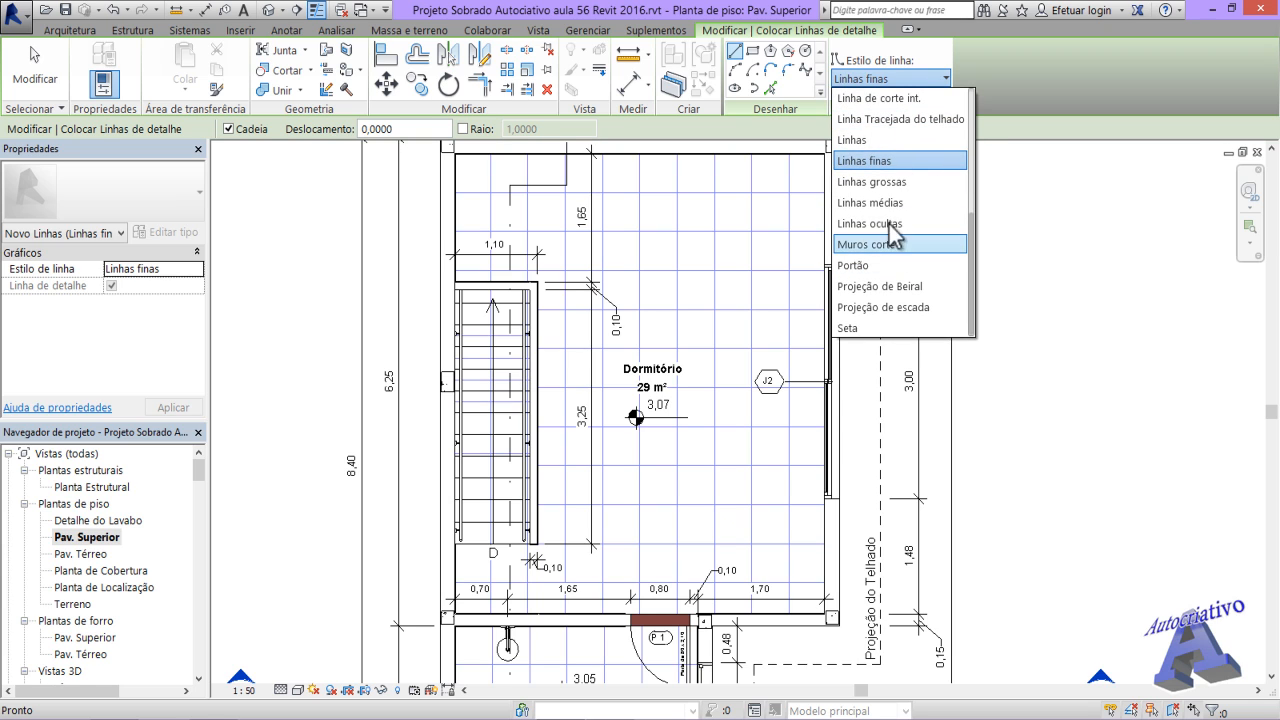
left_click(1040, 280)
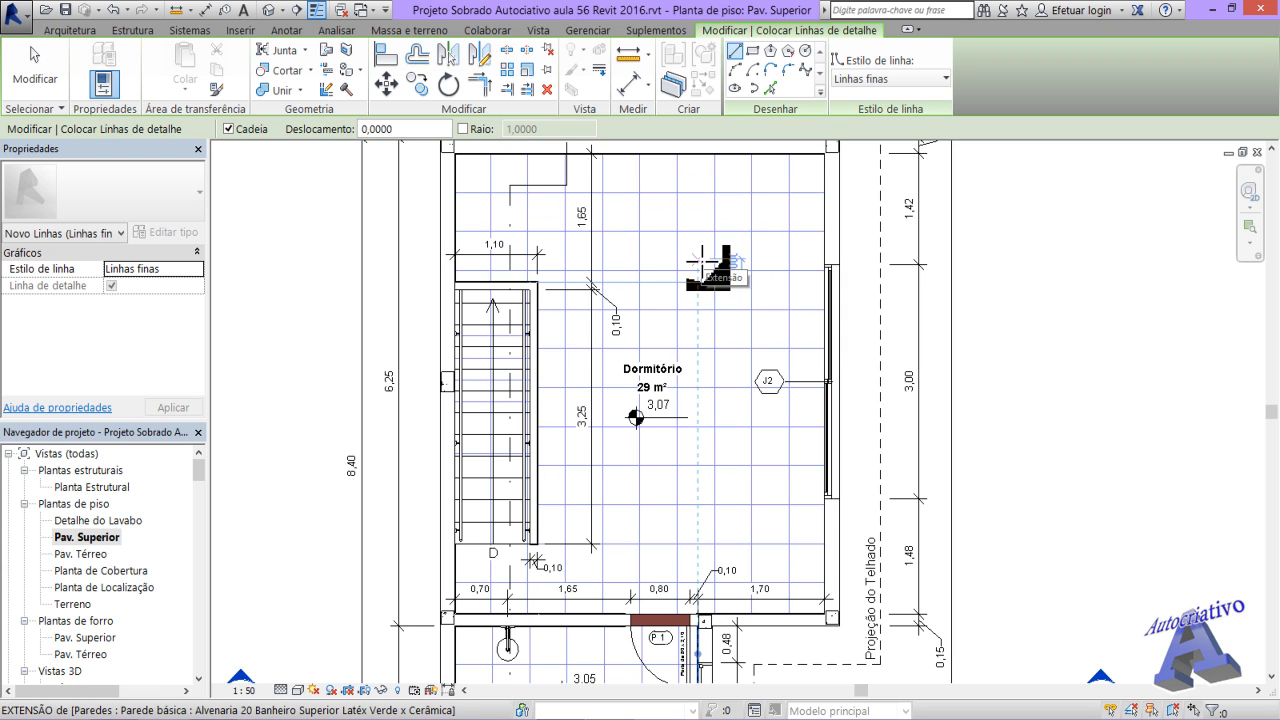
key("Escape")
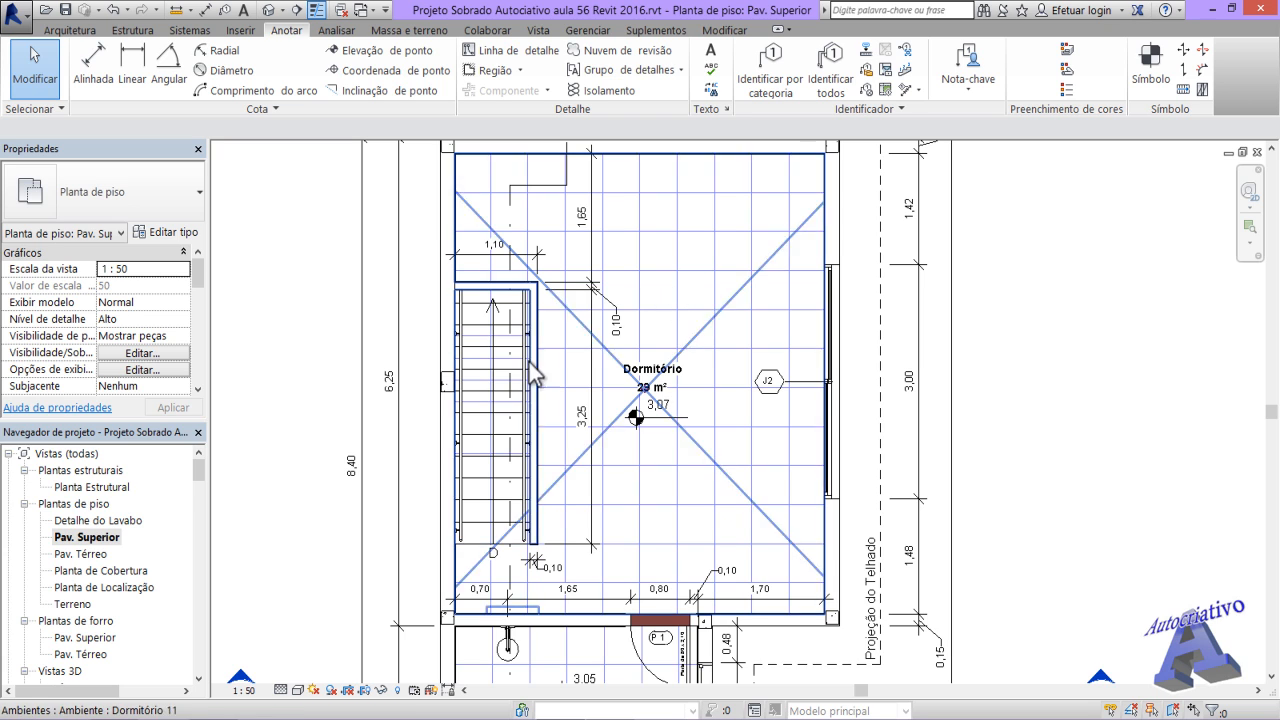
- Open section A (Corte A) and inspect it from the Quintal wall through the staircase to the parking area
mouse_move(199, 470)
left_mouse_down()
mouse_move(200, 504)
mouse_move(198, 489)
left_mouse_up()
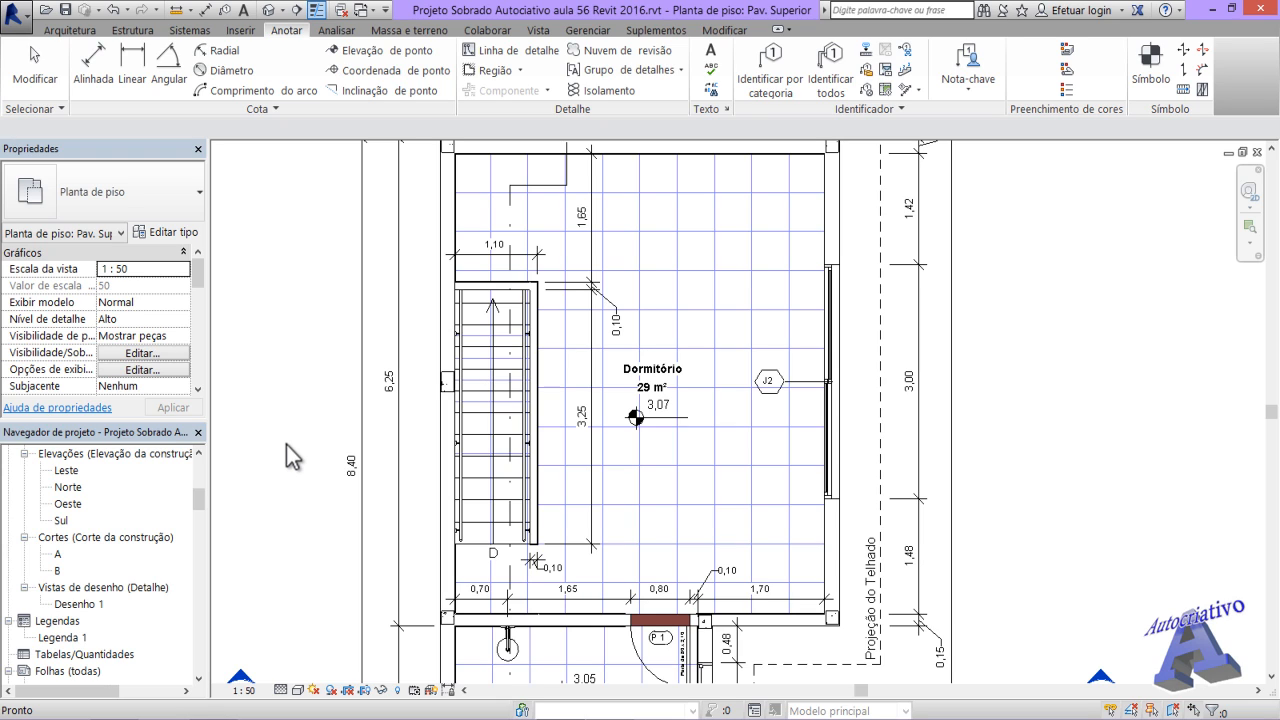
double_click(57, 553)
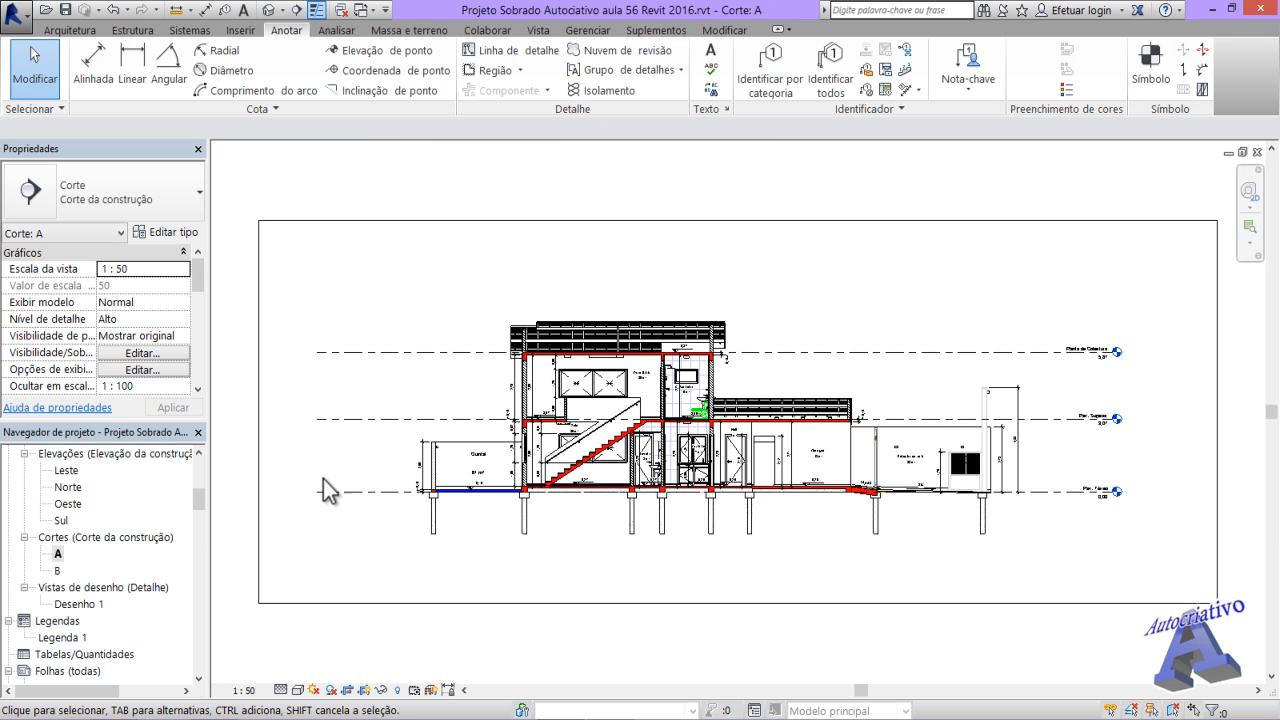
scroll(695, 482, "up", 3)
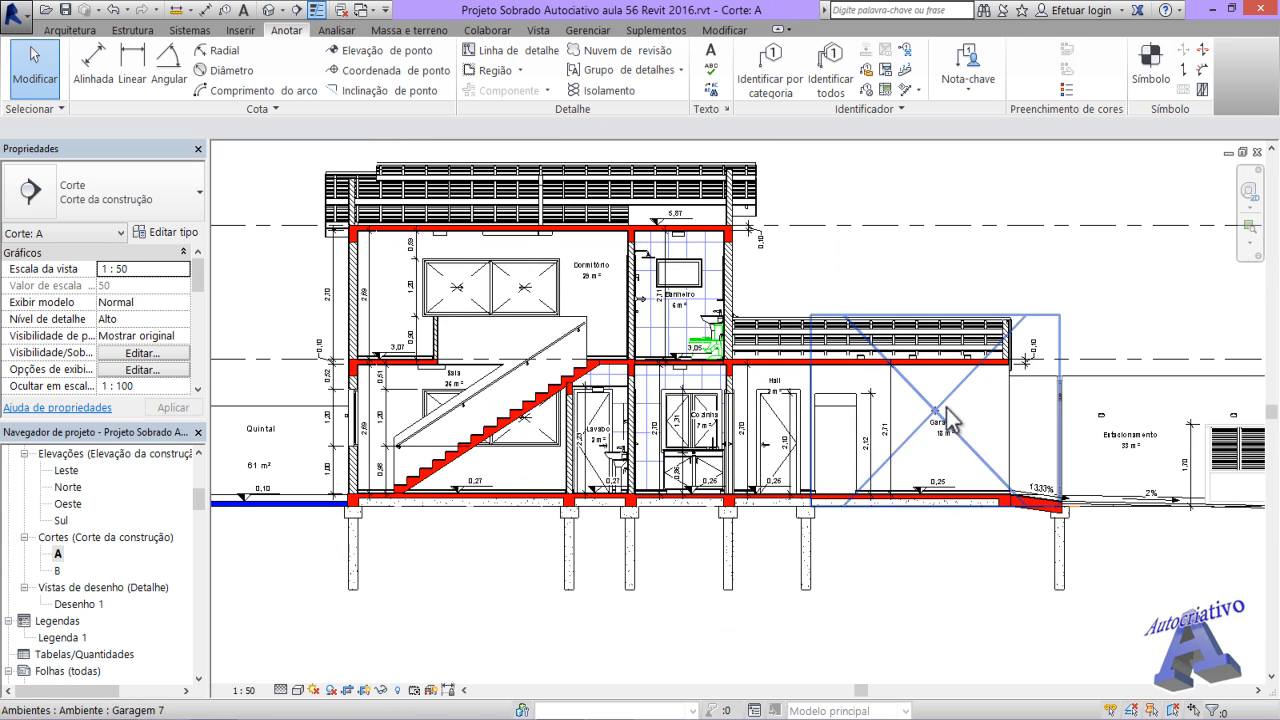
middle_click_drag(970, 468, 738, 451)
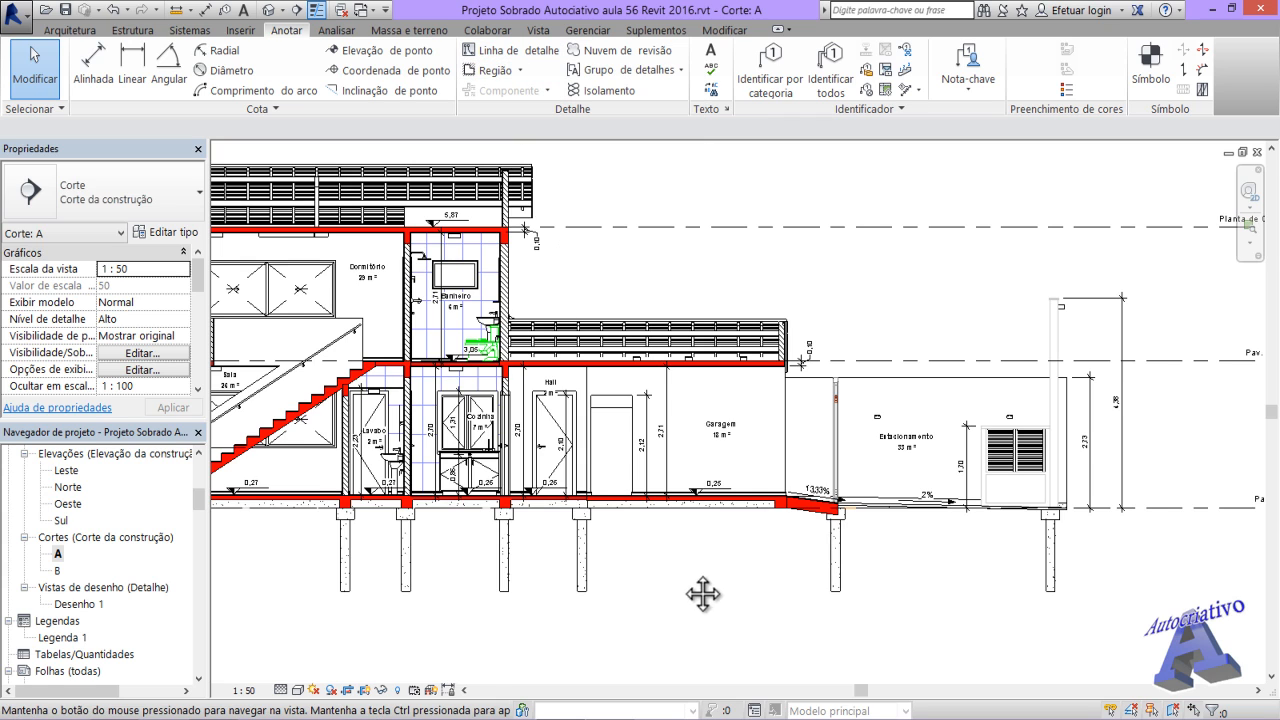
middle_click_drag(782, 593, 1006, 585)
middle_click_drag(633, 589, 700, 622)
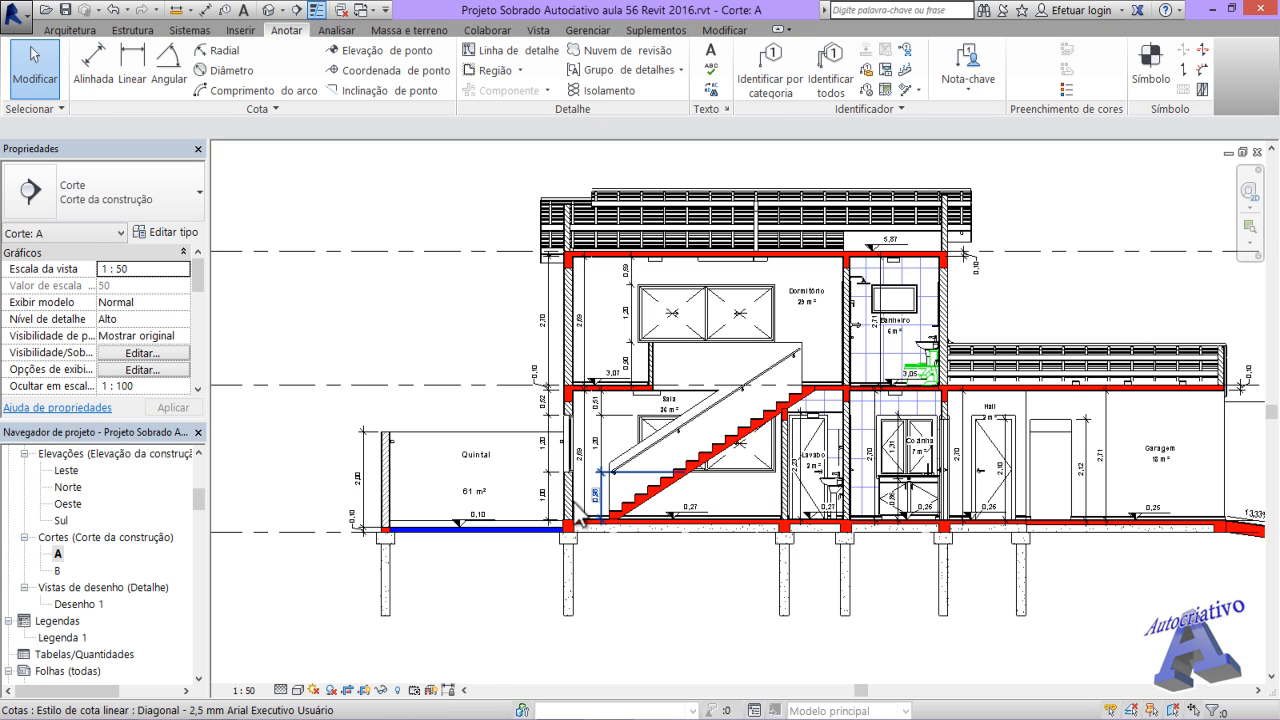
scroll(526, 477, "up", 2)
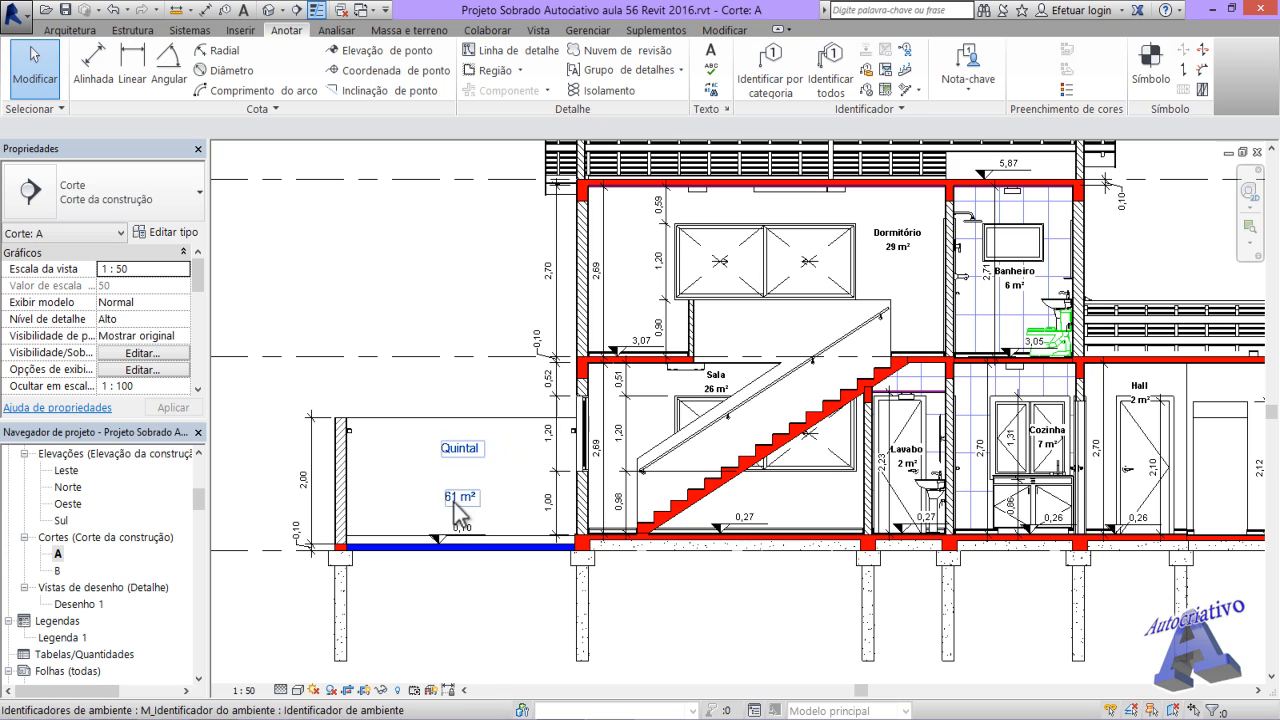
scroll(434, 505, "up", 2)
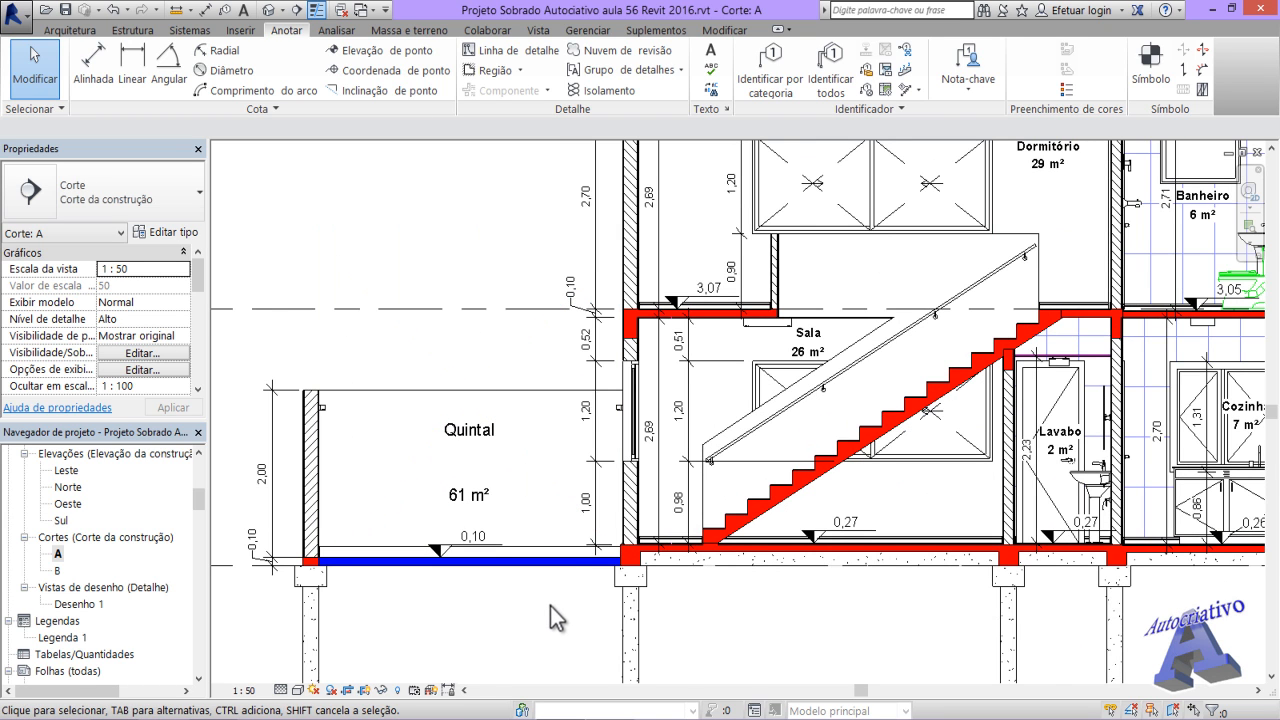
middle_click_drag(550, 605, 578, 496)
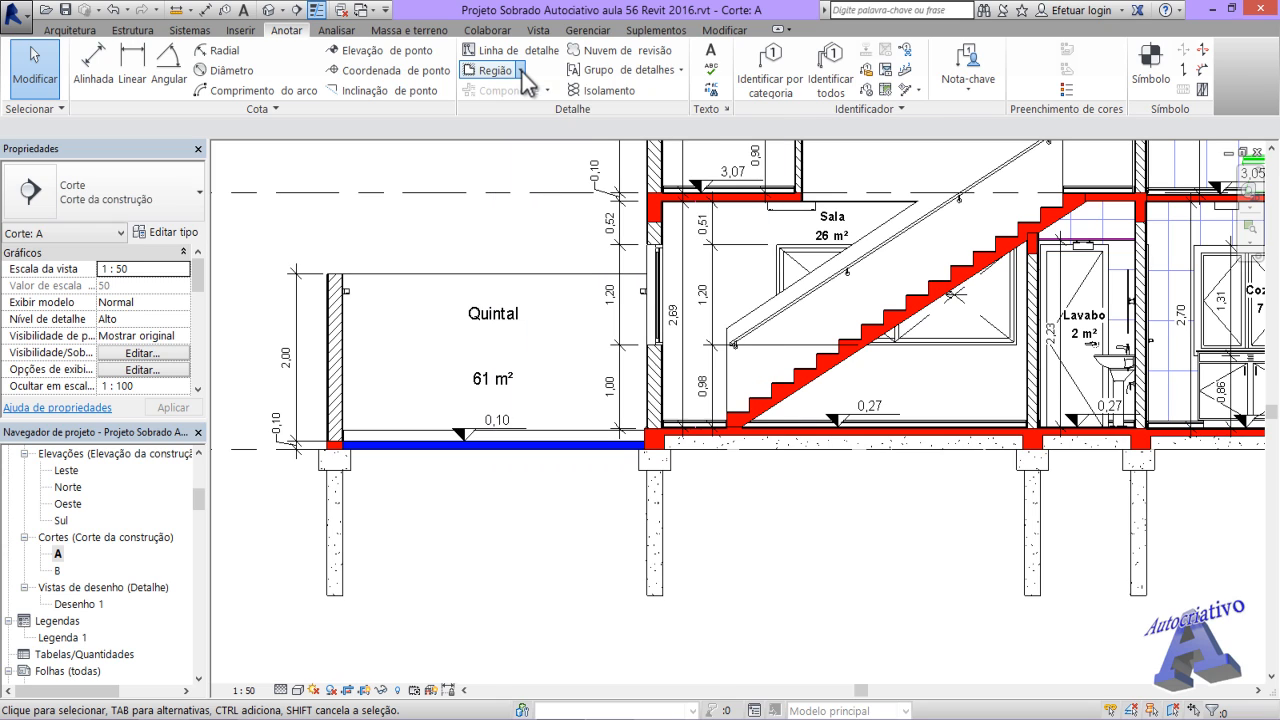
left_click(520, 70)
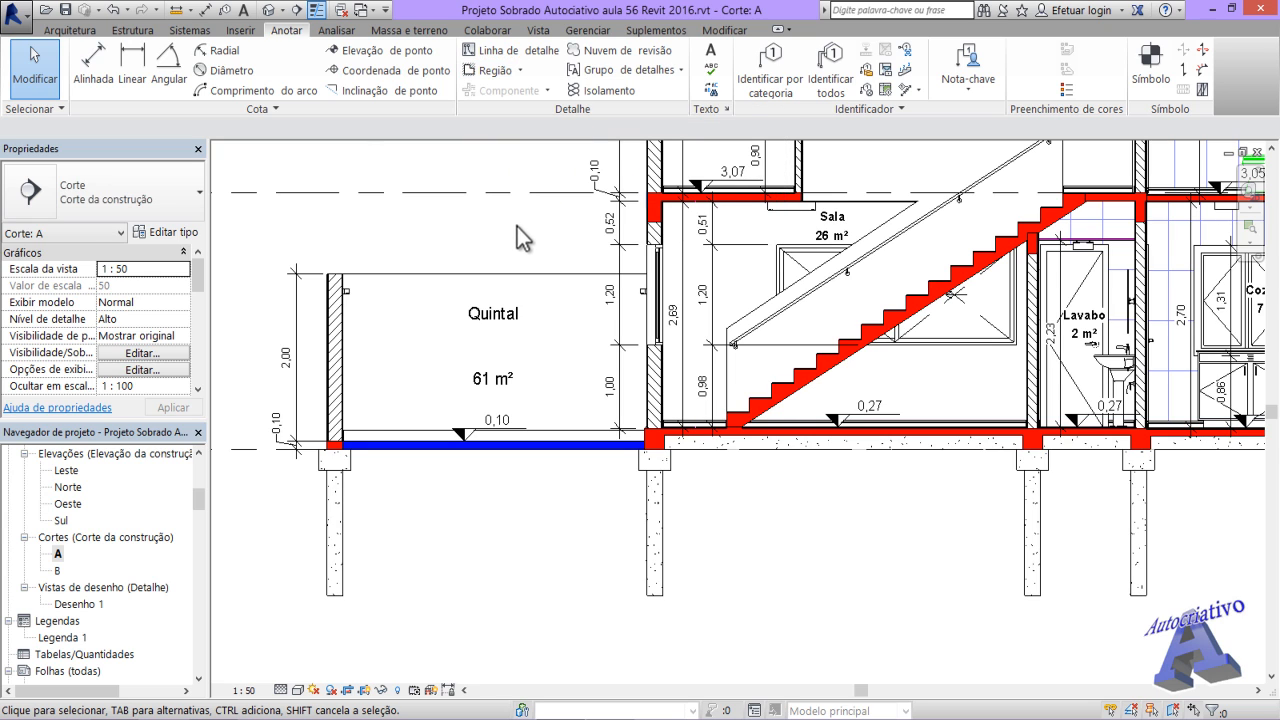
- Examine the 0,27 spot elevation symbol beside the staircase and the floor layers and baseboard at its tip
scroll(815, 467, "up", 2)
scroll(840, 472, "up", 1)
middle_click_drag(894, 486, 609, 512)
scroll(567, 420, "up", 1)
scroll(585, 432, "up", 2)
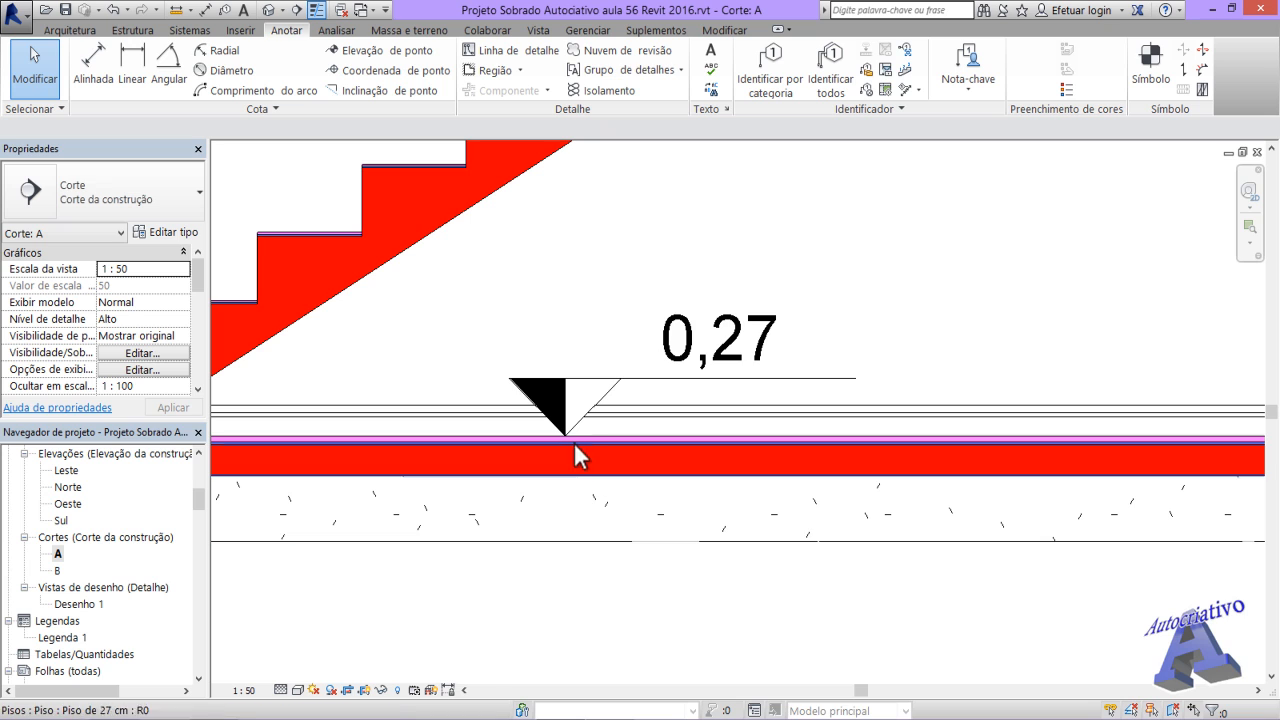
left_click(573, 429)
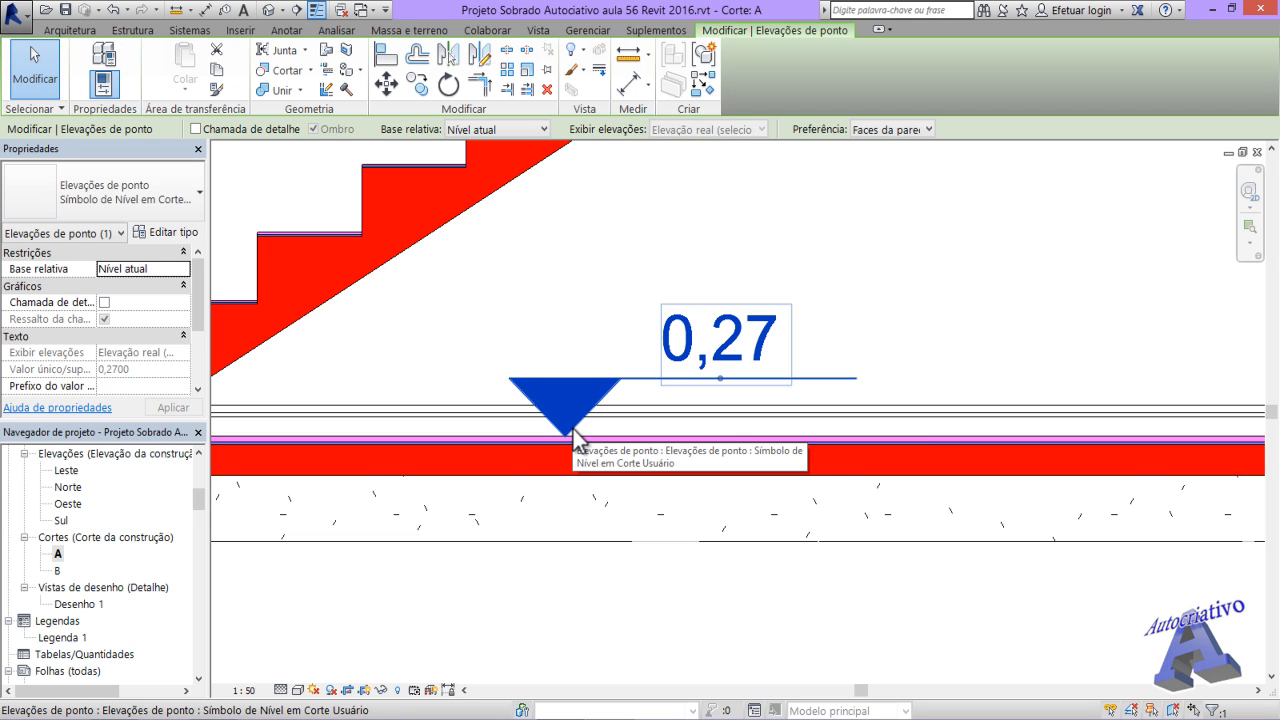
left_click(599, 509)
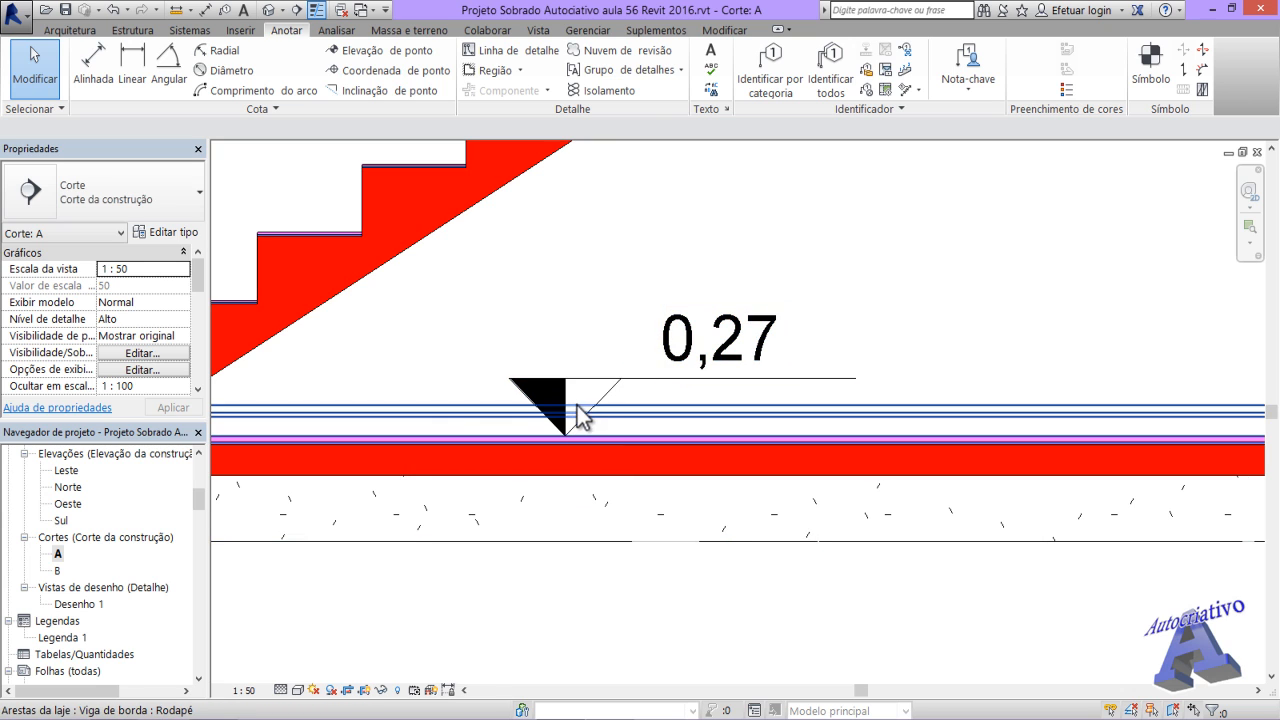
scroll(600, 420, "up", 1)
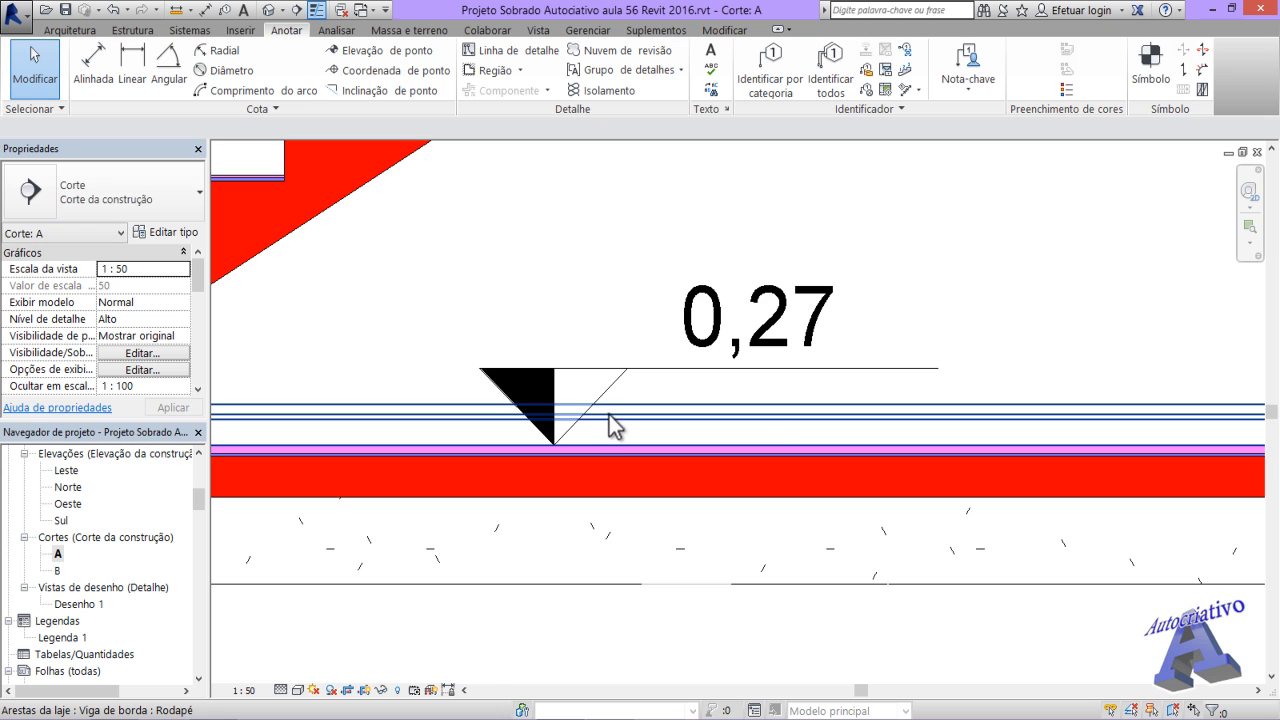
- Draw a Linhas finas spline detail line across the wall between Quintal and Sala, from its outer base corner up to its inner face
scroll(612, 425, "down", 4)
middle_click_drag(562, 529, 826, 549)
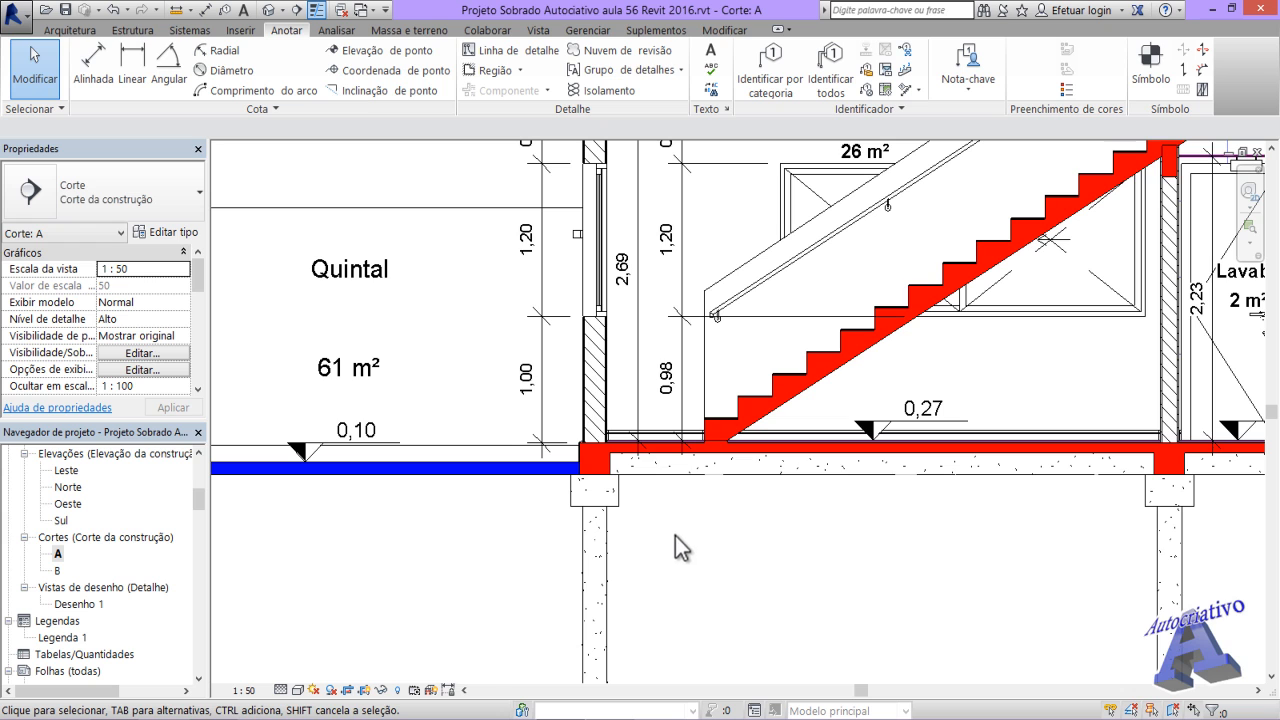
scroll(578, 488, "up", 5)
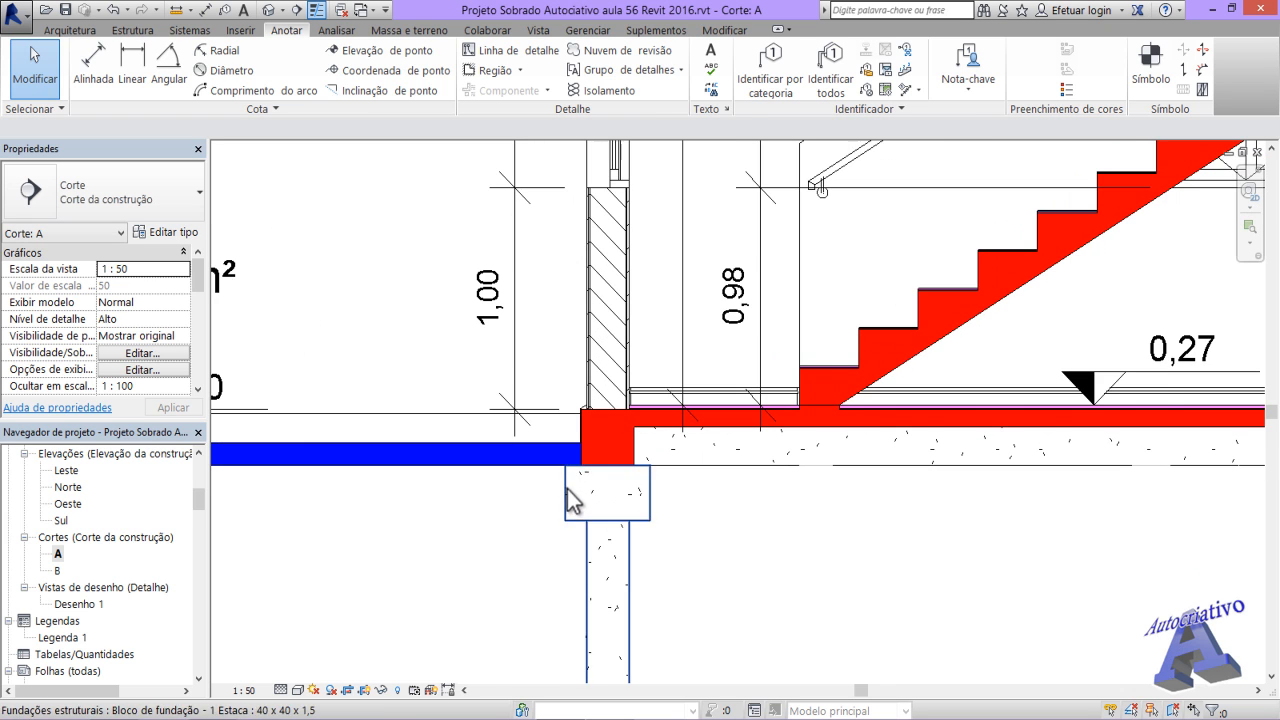
middle_click_drag(538, 488, 523, 483)
scroll(534, 456, "up", 1)
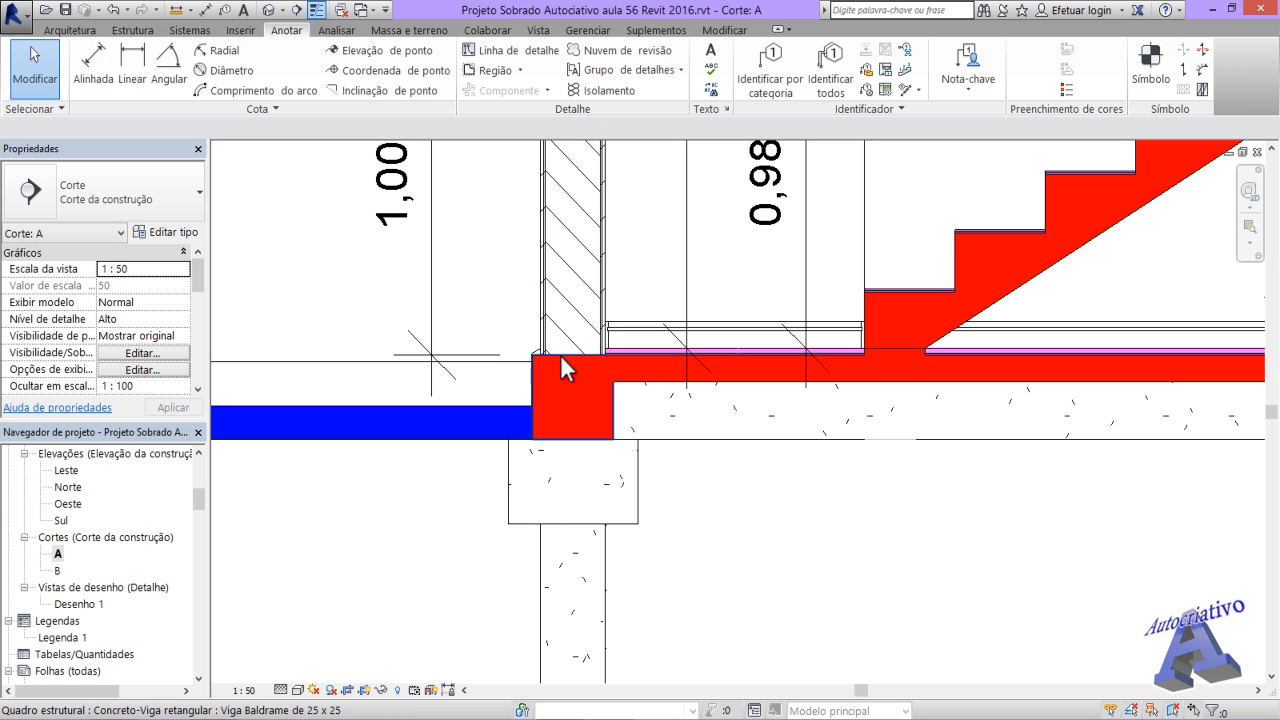
scroll(571, 410, "up", 4)
middle_click_drag(566, 409, 573, 452)
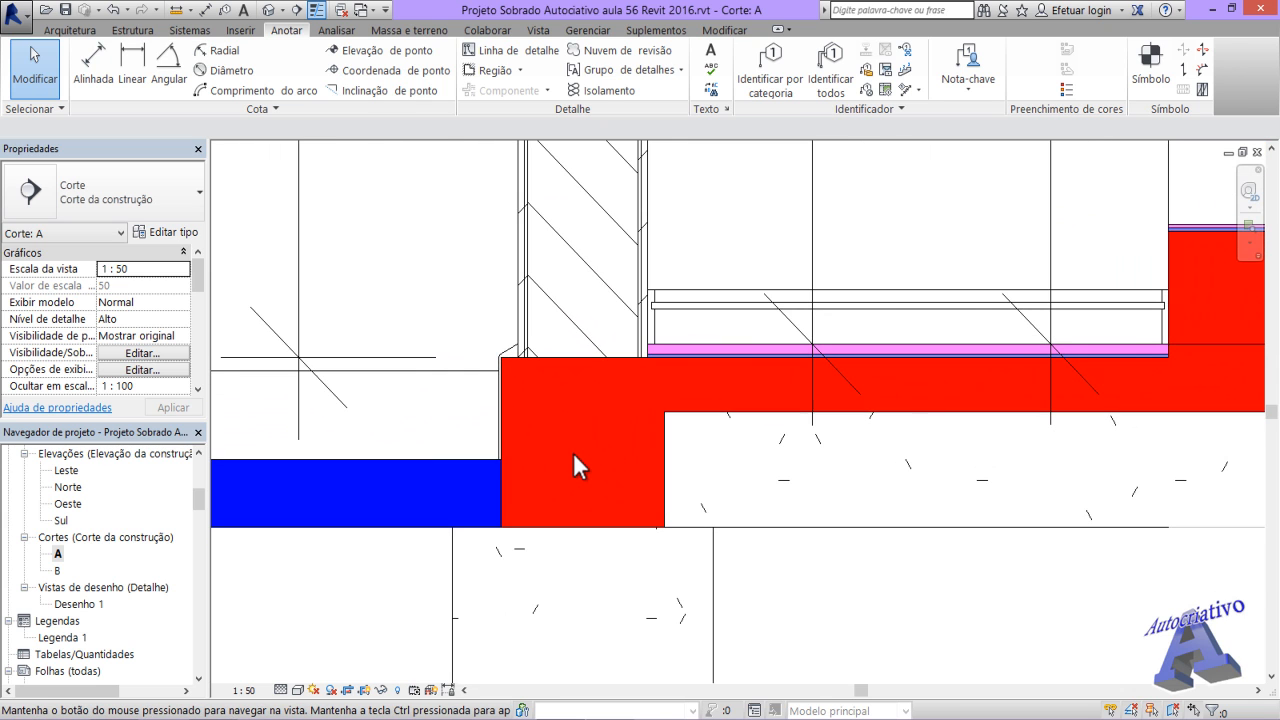
left_click(530, 55)
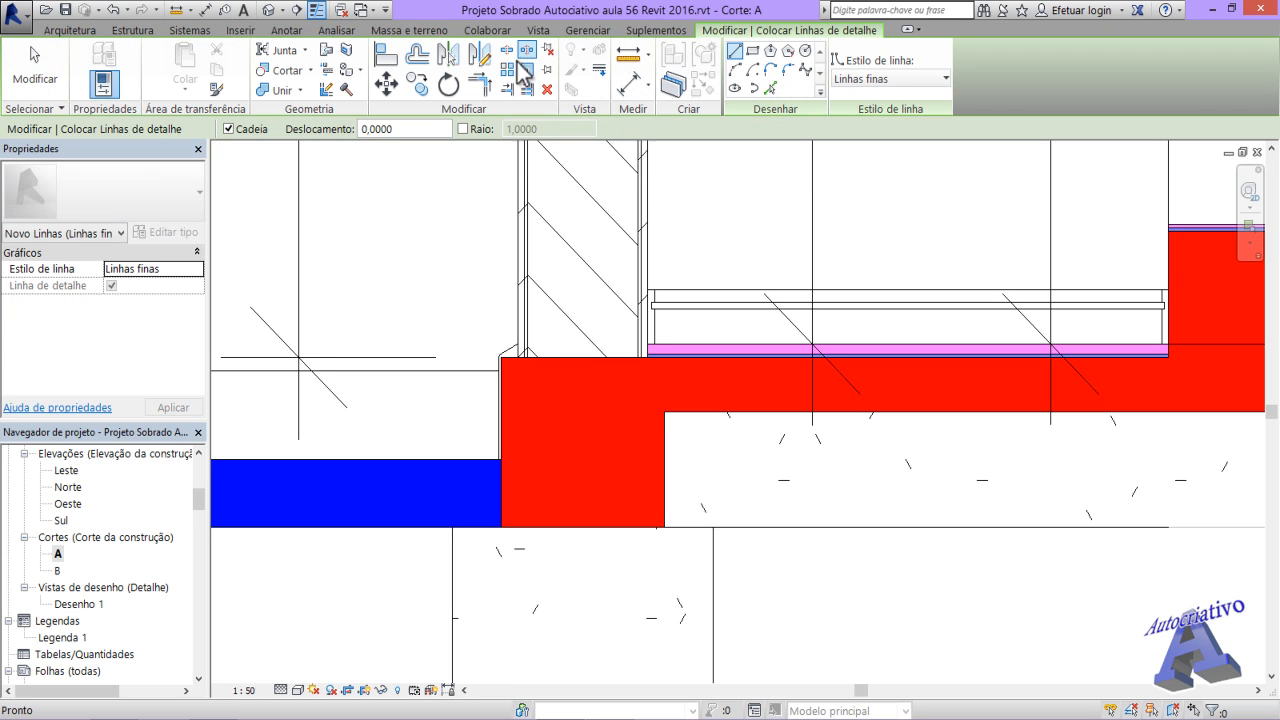
left_click(805, 70)
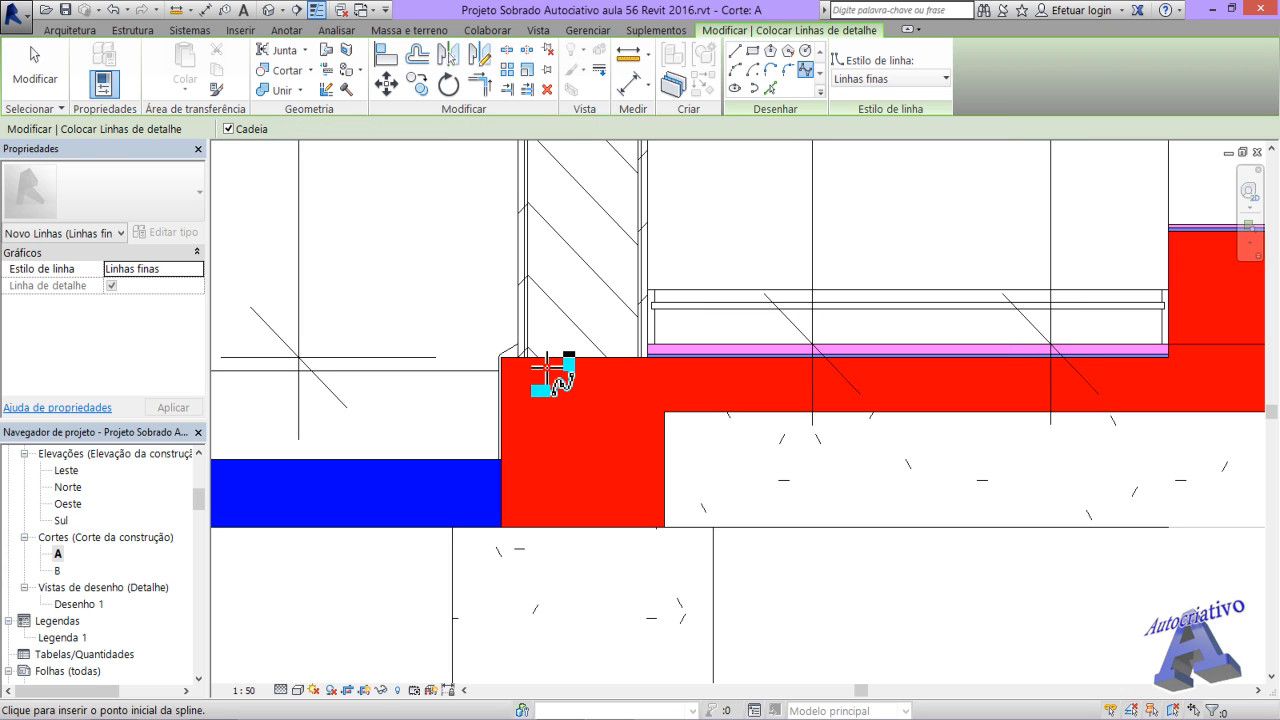
scroll(507, 360, "up", 5)
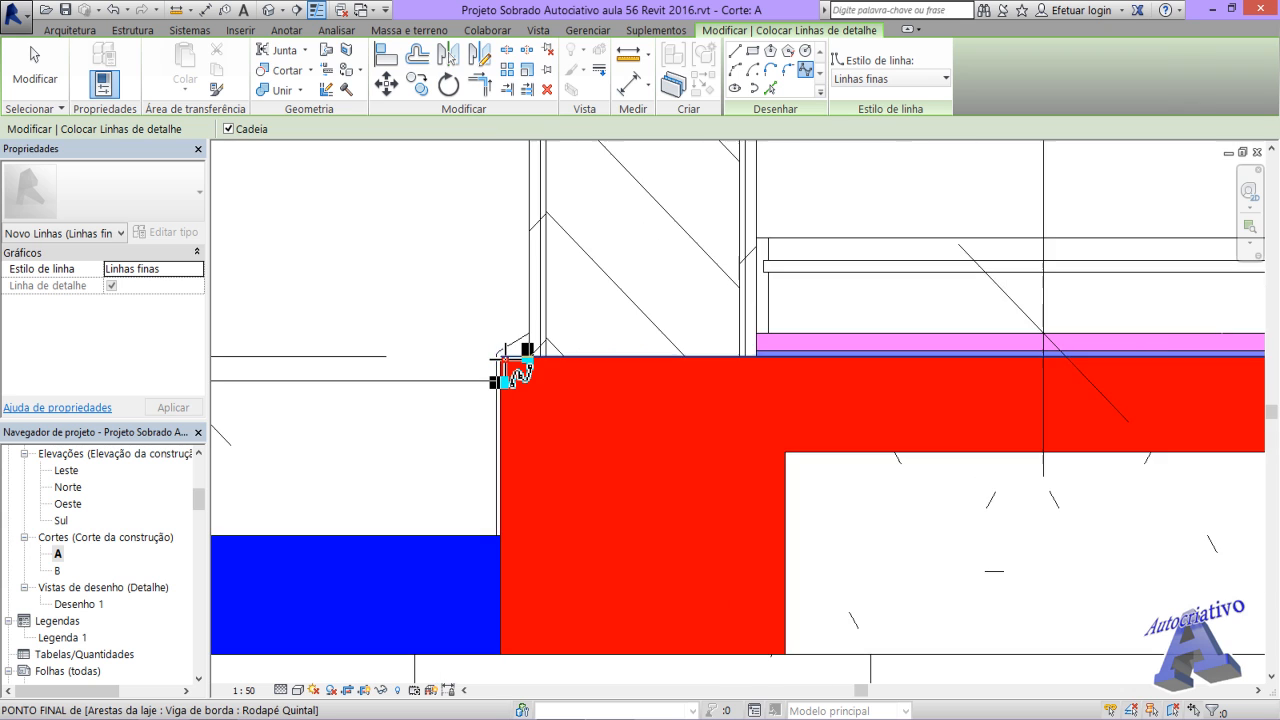
middle_click_drag(495, 540, 483, 526)
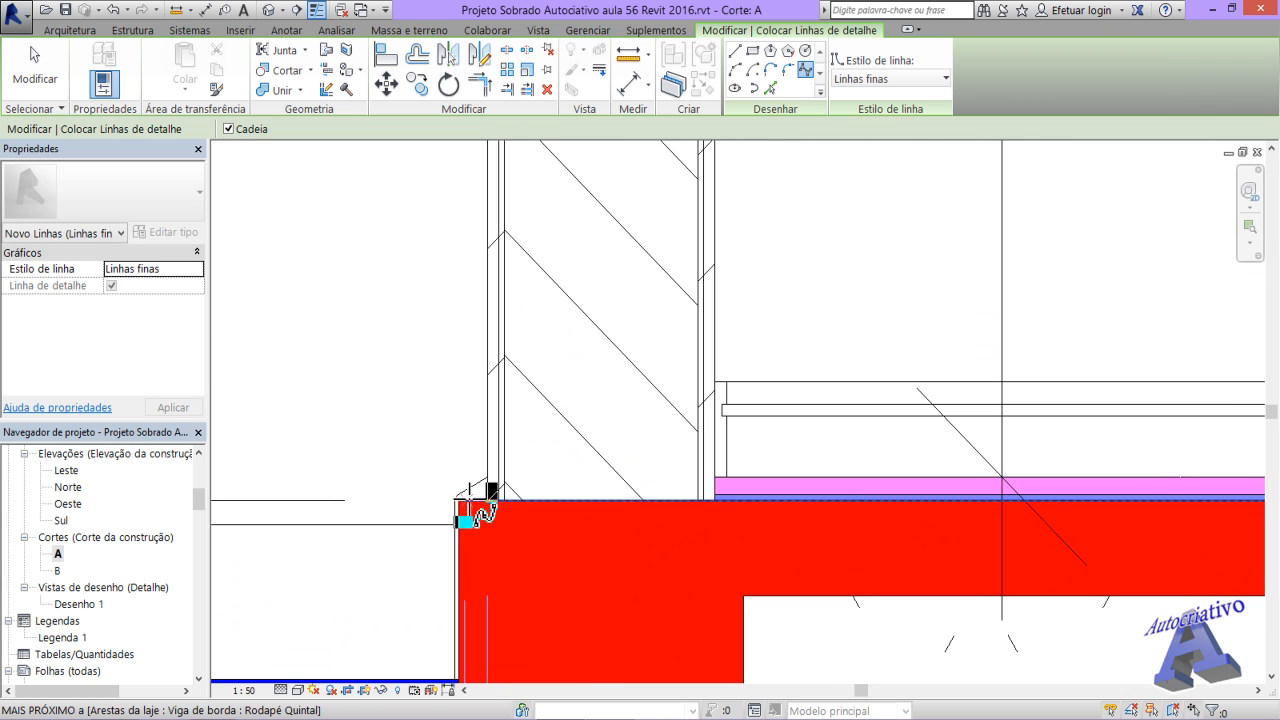
left_click(487, 499)
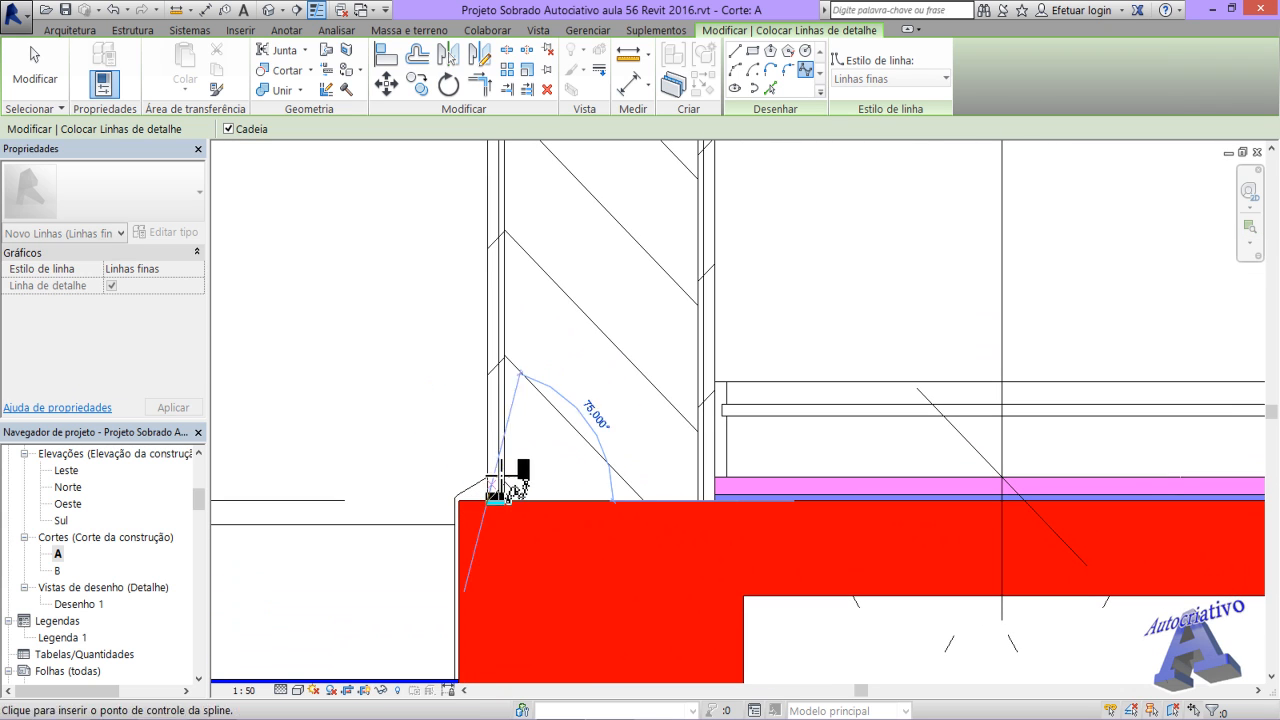
left_click(524, 336)
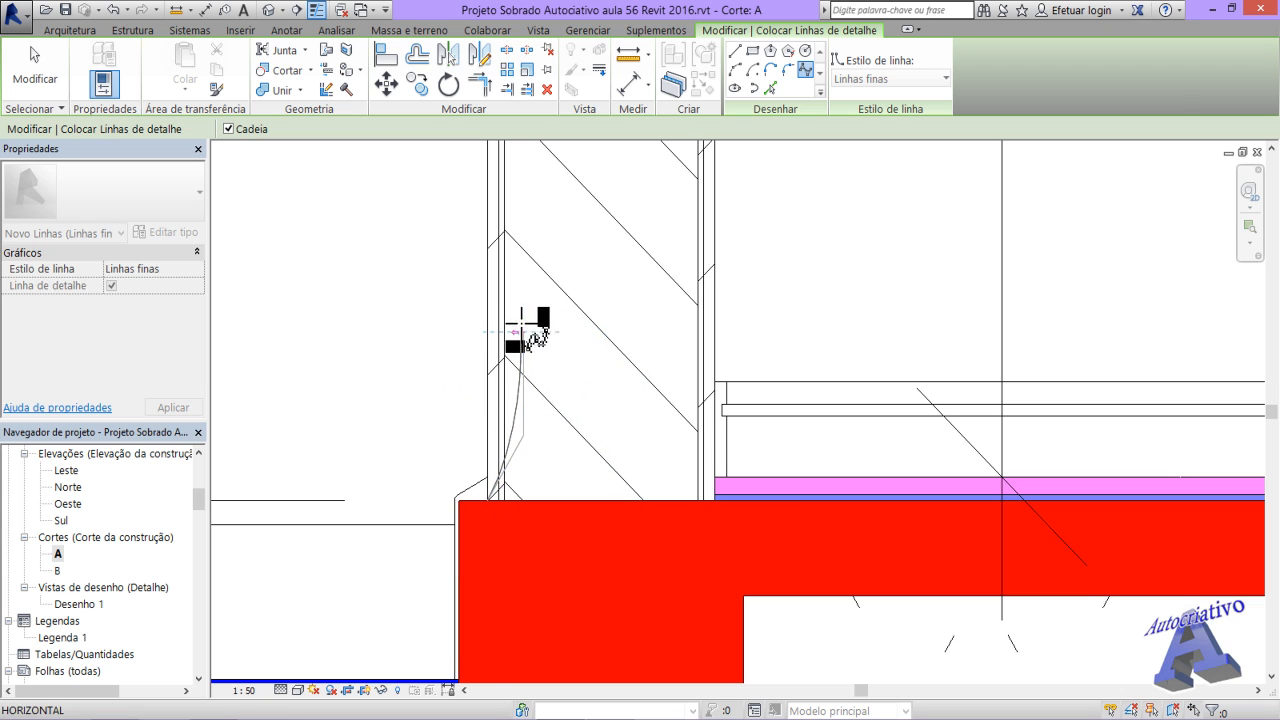
left_click(585, 269)
left_click(566, 198)
middle_click_drag(634, 206, 561, 332)
left_click(560, 285)
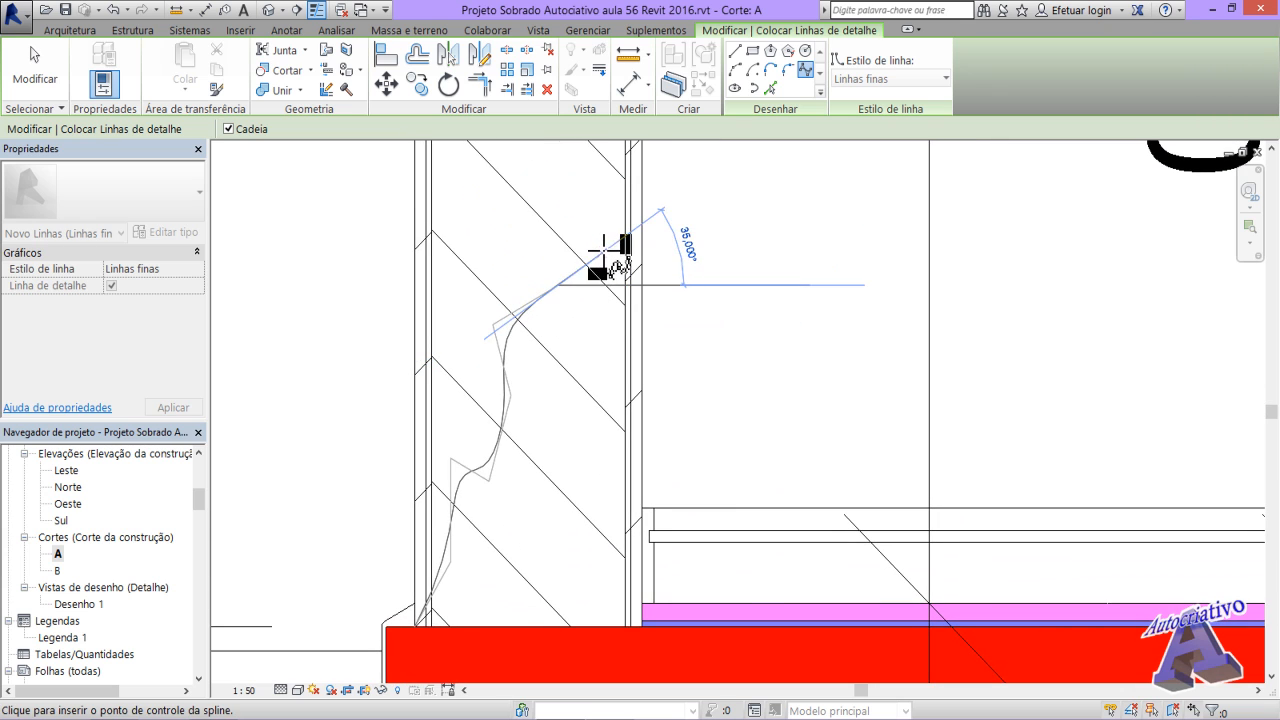
left_click(641, 233)
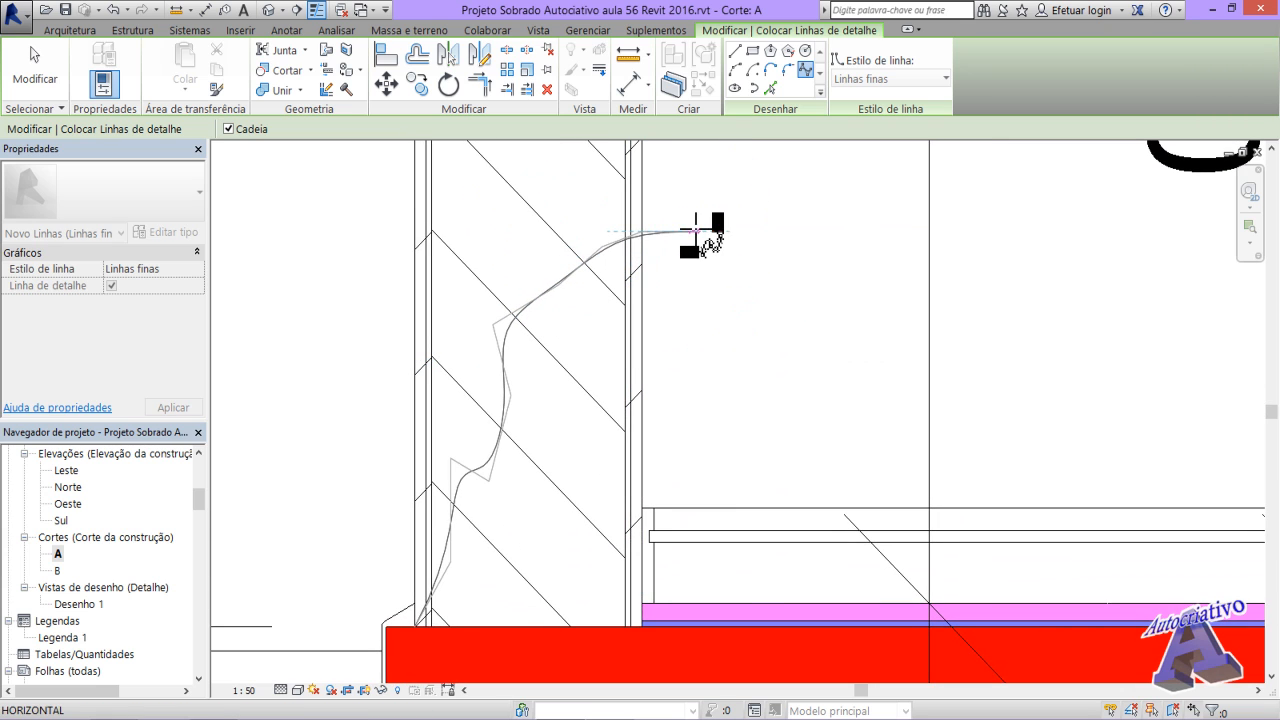
key("Escape")
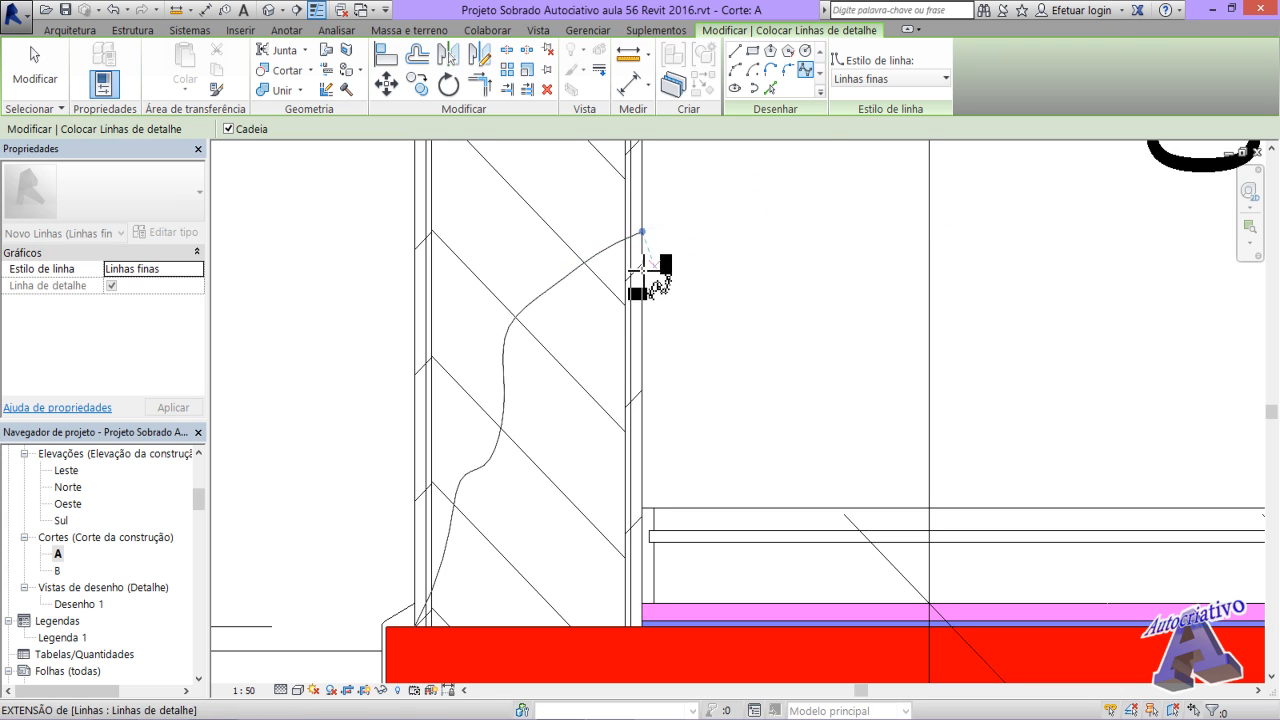
- Finish the spline detail line, start a filled region and pick the spline across the wall as its first boundary
key("Escape")
middle_click_drag(580, 425, 620, 410)
left_click(679, 236)
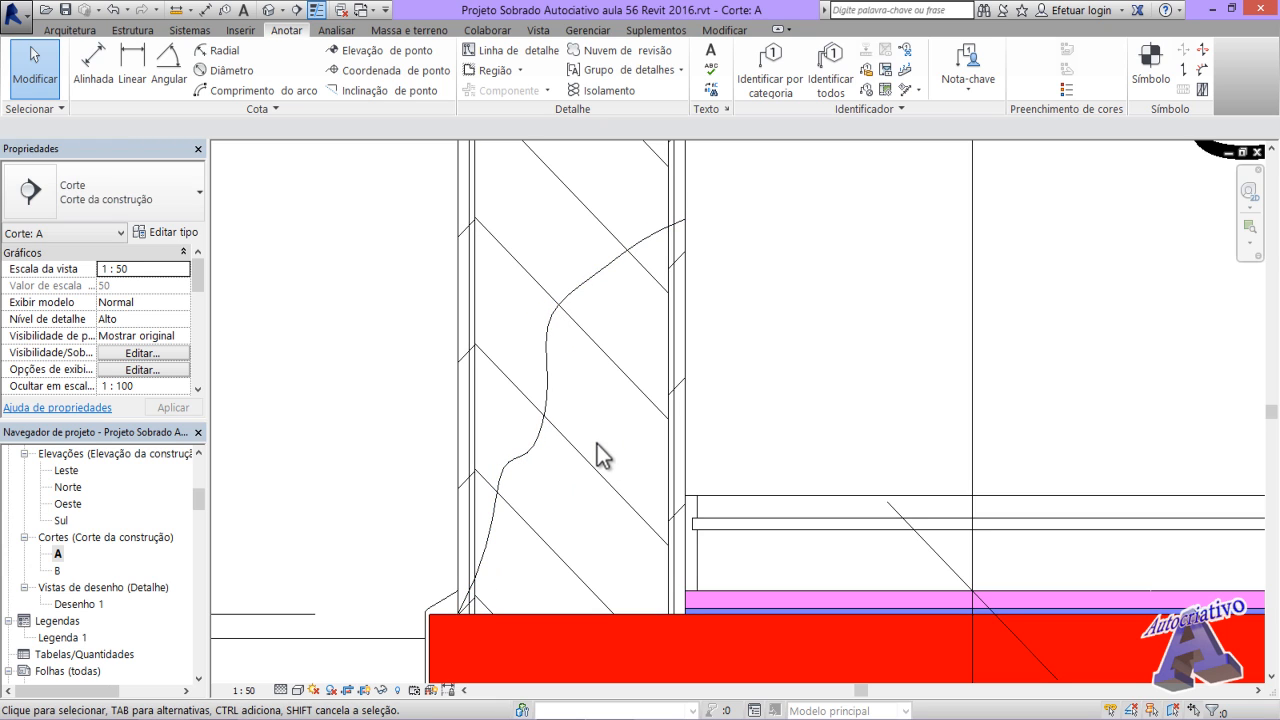
left_click(521, 71)
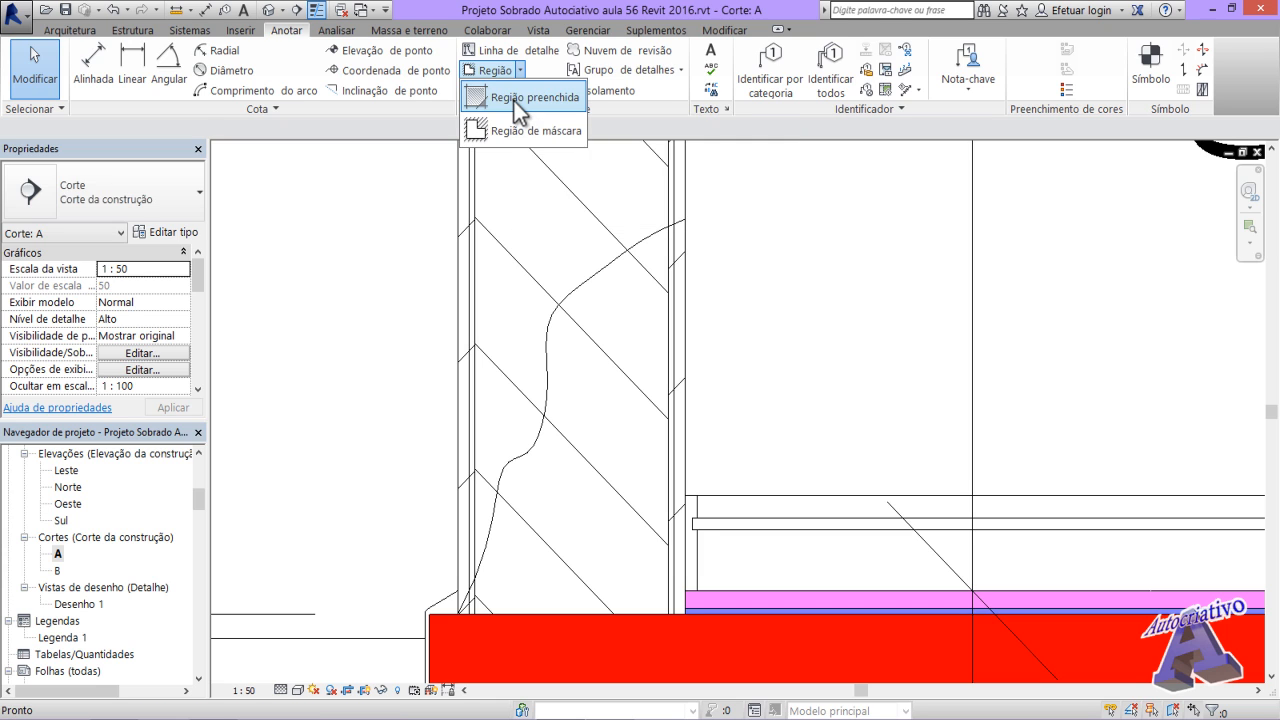
left_click(514, 101)
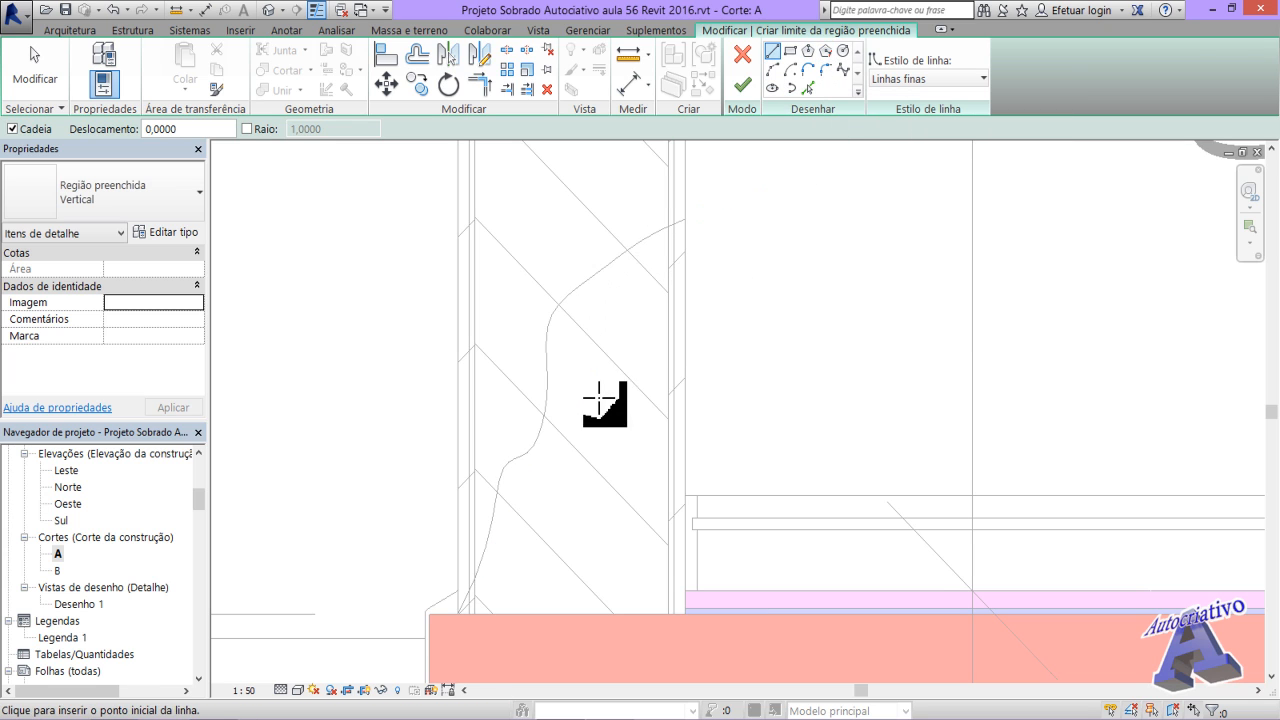
left_click(809, 92)
left_click(609, 268)
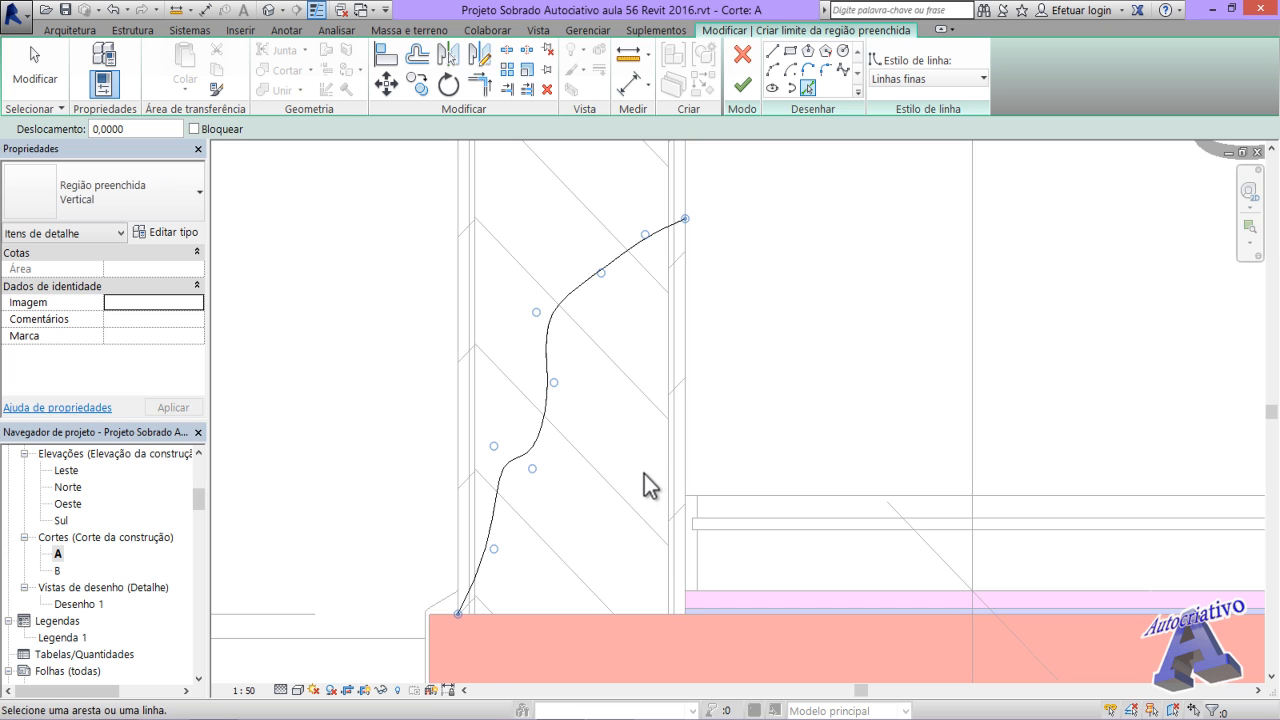
- Close the region boundary with lines down the wall's inner face and along its base, and finish the Vertical filled region
left_click(773, 52)
left_click(685, 218)
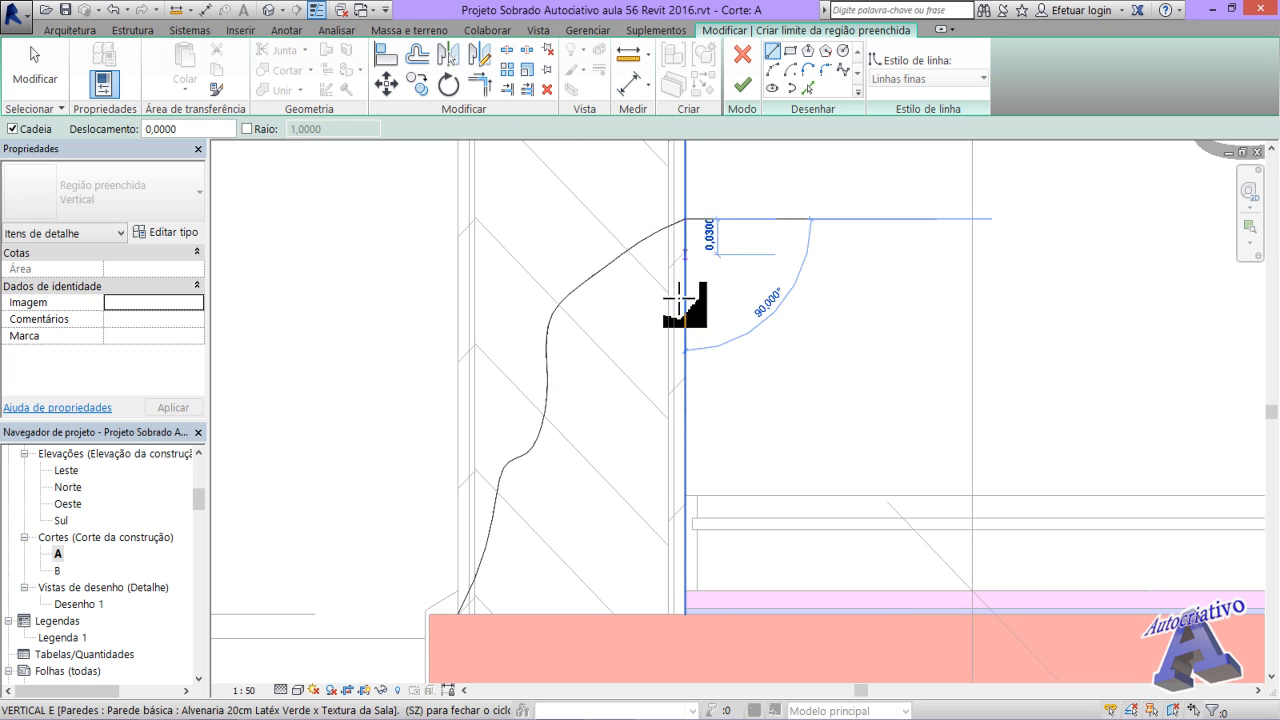
left_click(686, 613)
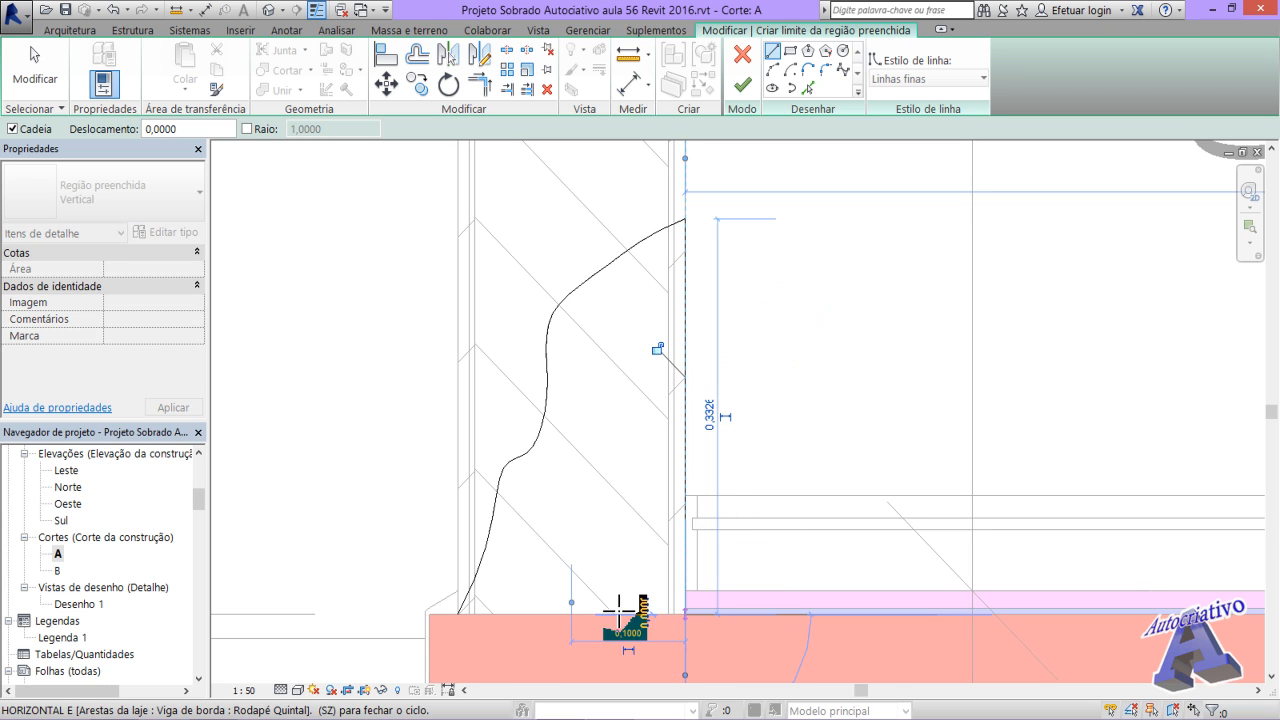
left_click(458, 613)
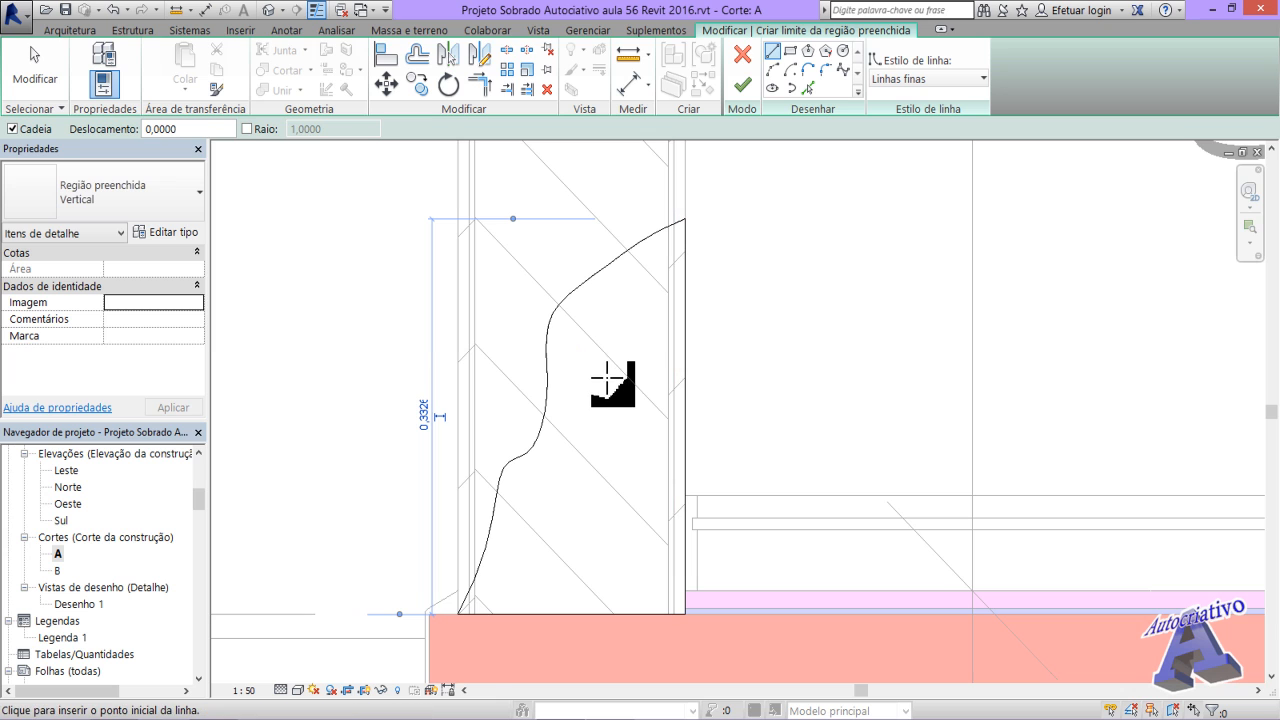
left_click(742, 86)
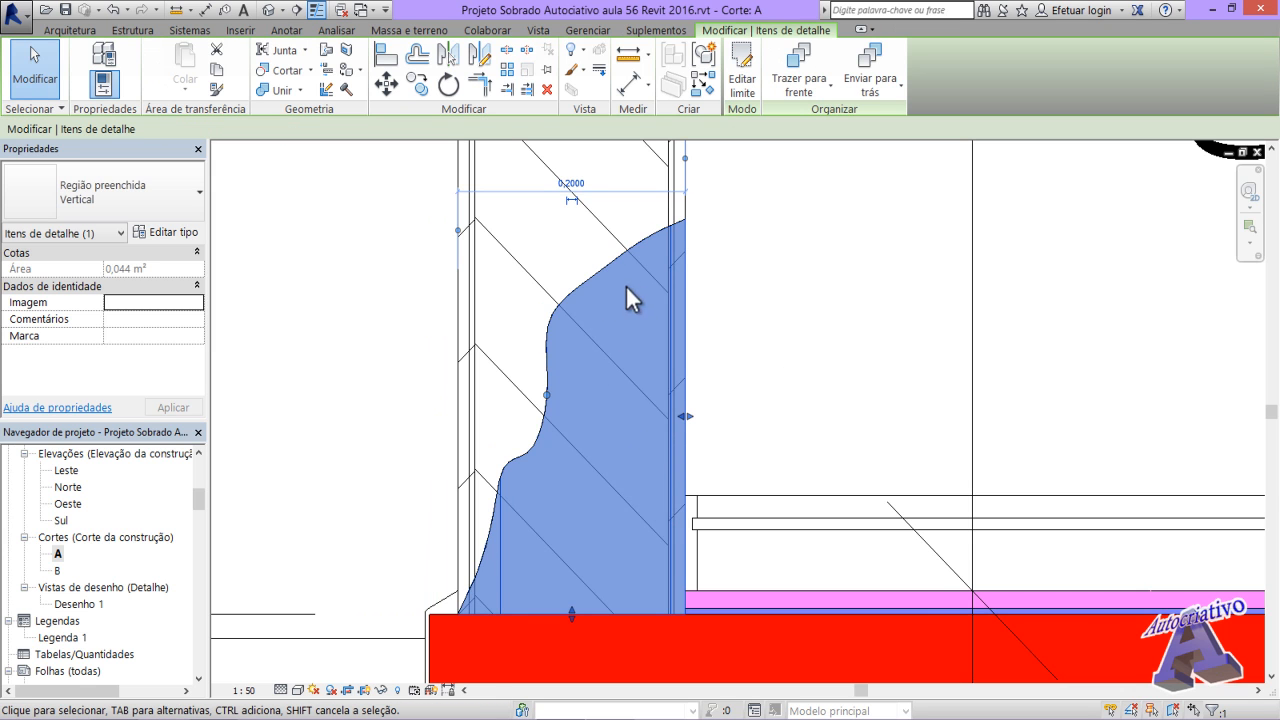
left_click(753, 335)
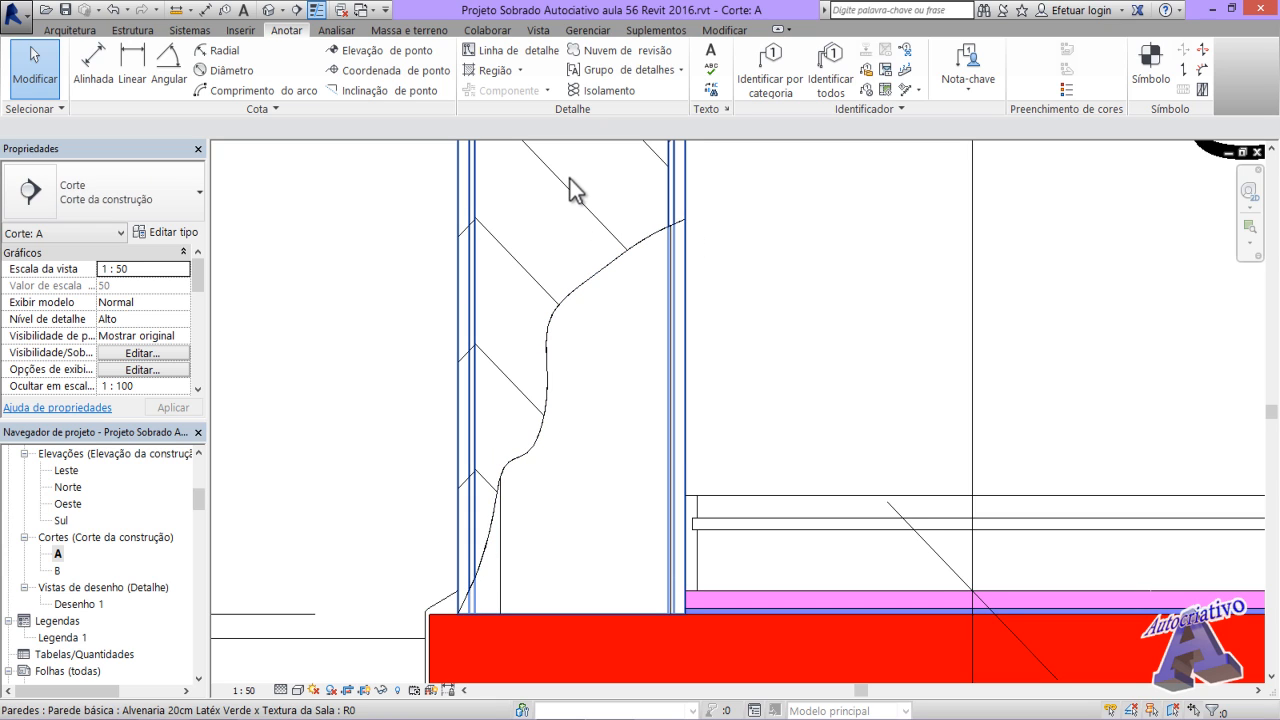
- Change the fill pattern of the wall's filled region type to Hachura cruzada 1,5
left_click(594, 281)
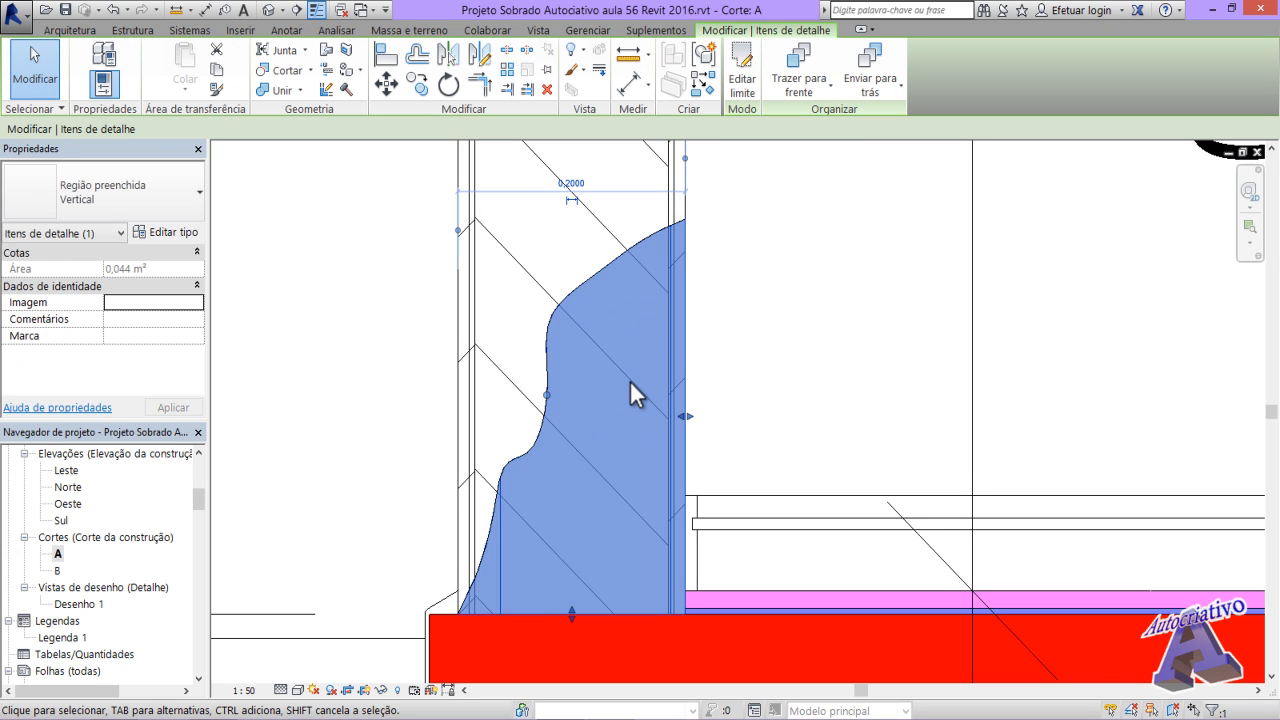
left_click(192, 236)
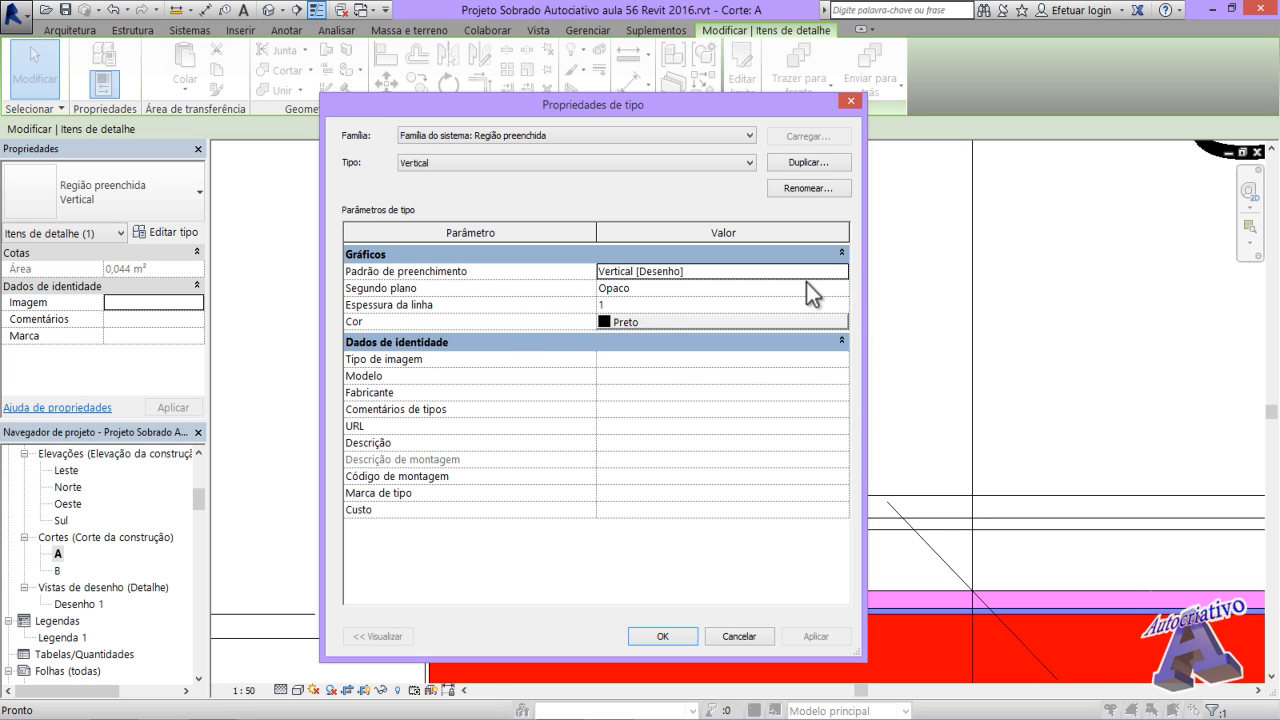
left_click(783, 272)
left_click(845, 272)
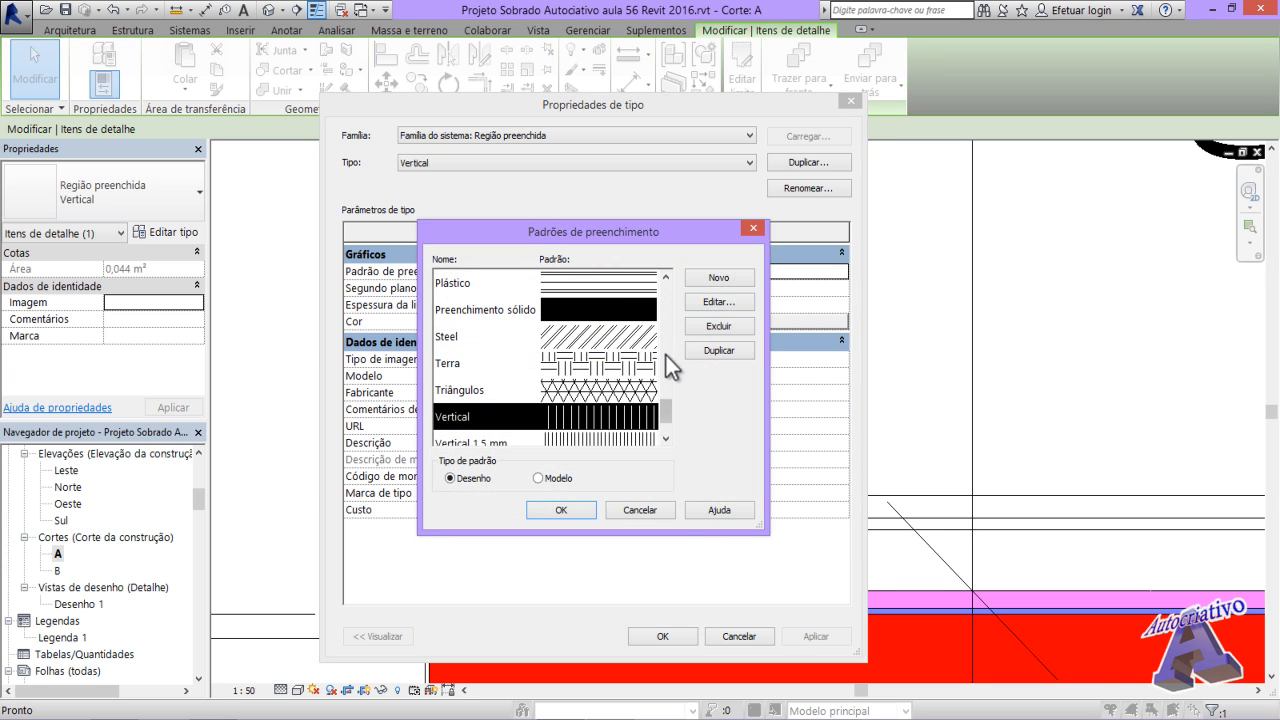
left_click_drag(667, 417, 665, 367)
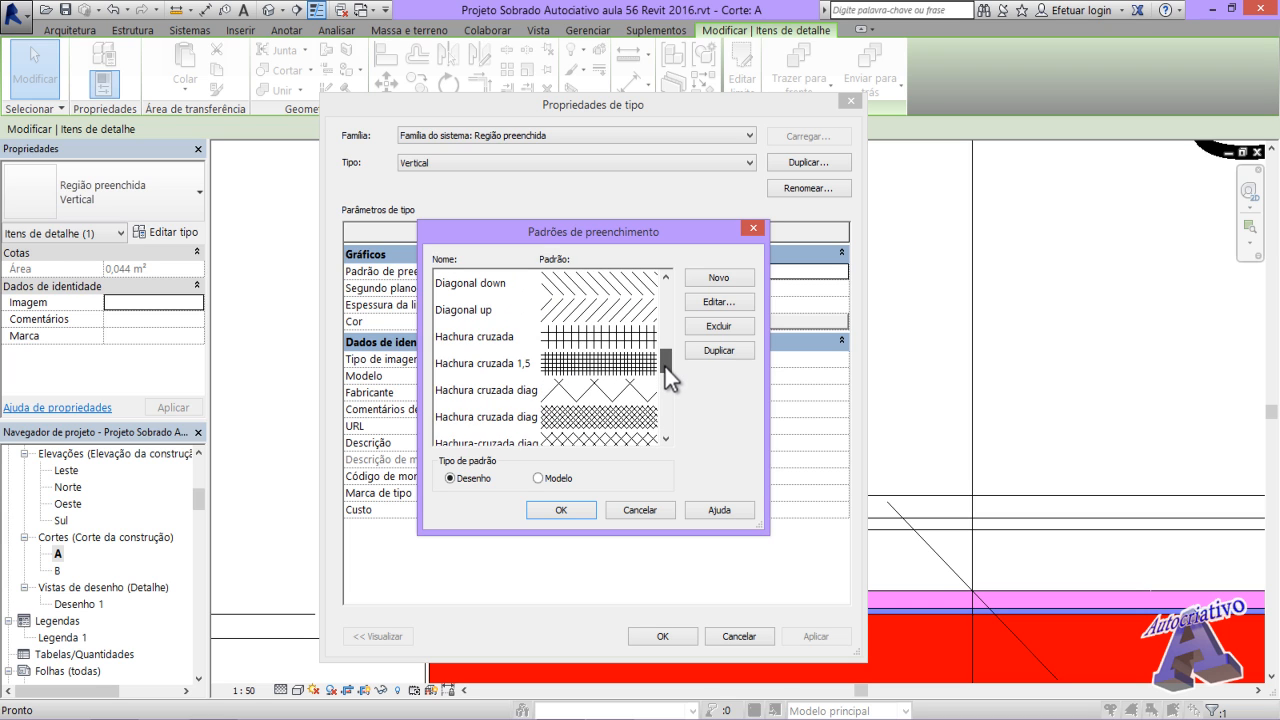
left_click(605, 364)
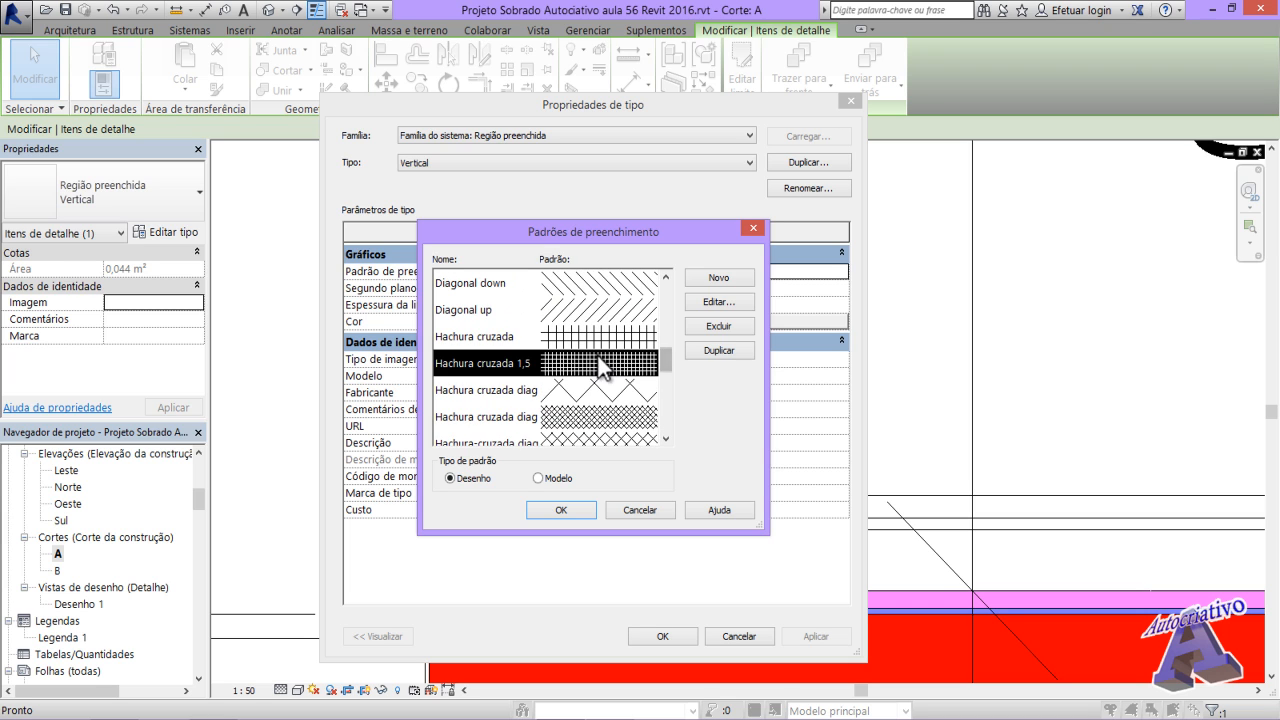
left_click(574, 511)
left_click(817, 637)
left_click(681, 635)
left_click(386, 457)
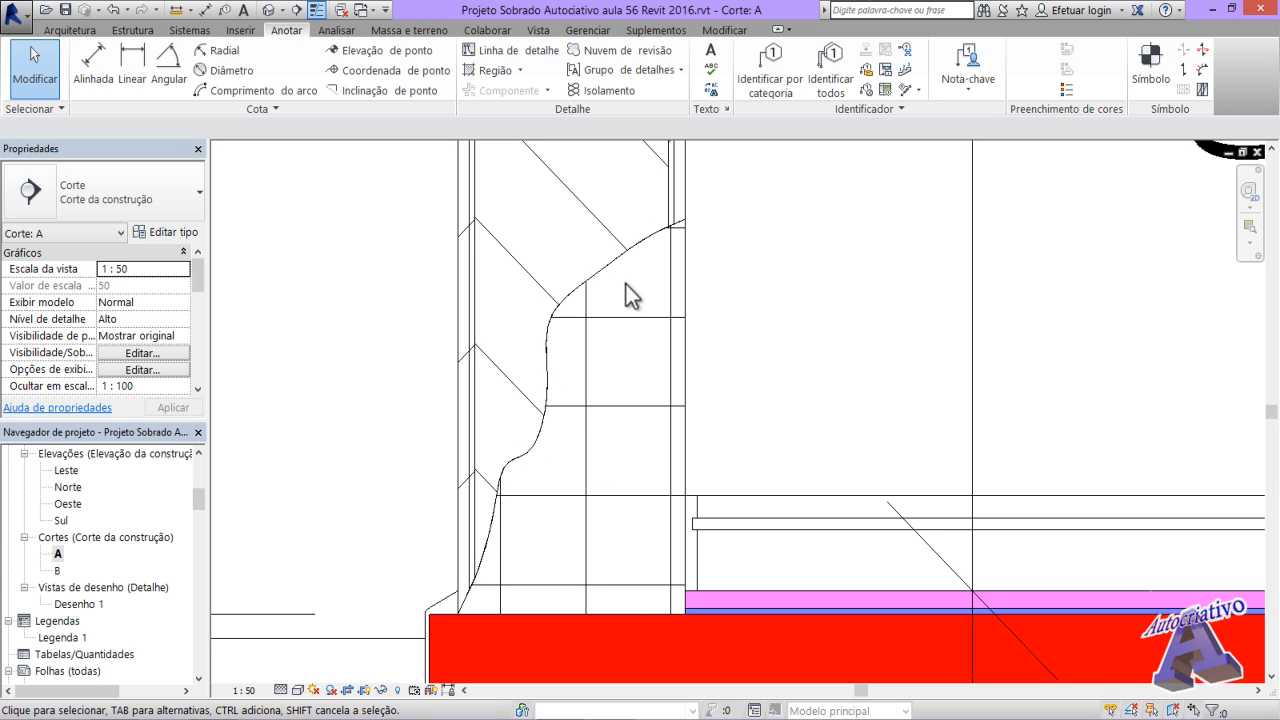
- Undo the fill pattern change on the wall's filled region
key("ctrl+z")
key("ctrl+z")
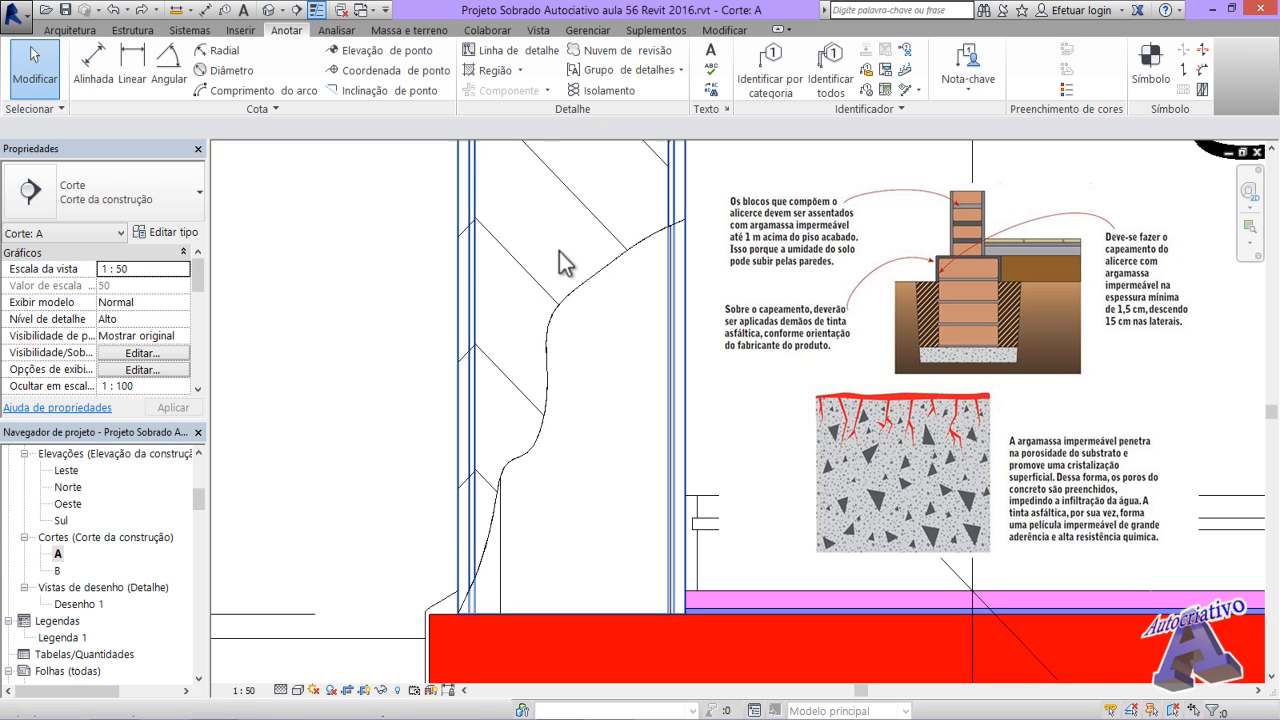
left_click(521, 72)
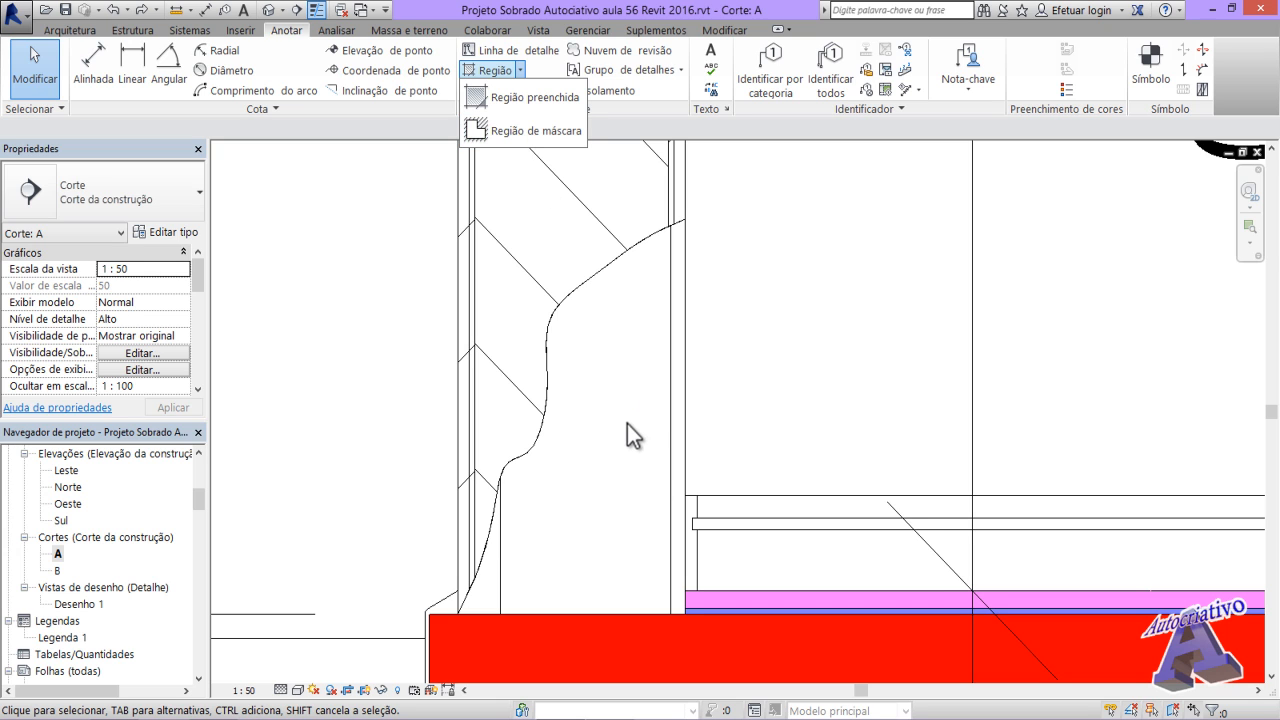
left_click(426, 362)
middle_click_drag(422, 414, 412, 467)
scroll(462, 442, "down", 2)
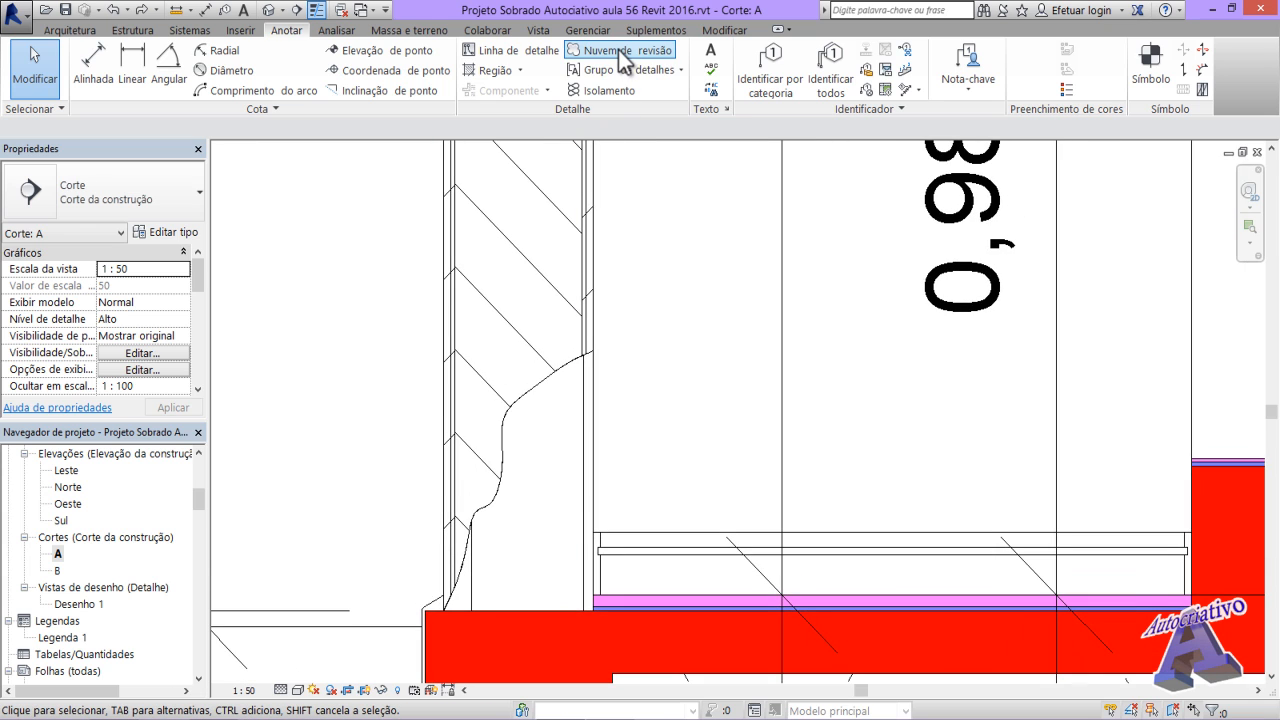
scroll(698, 407, "down", 2)
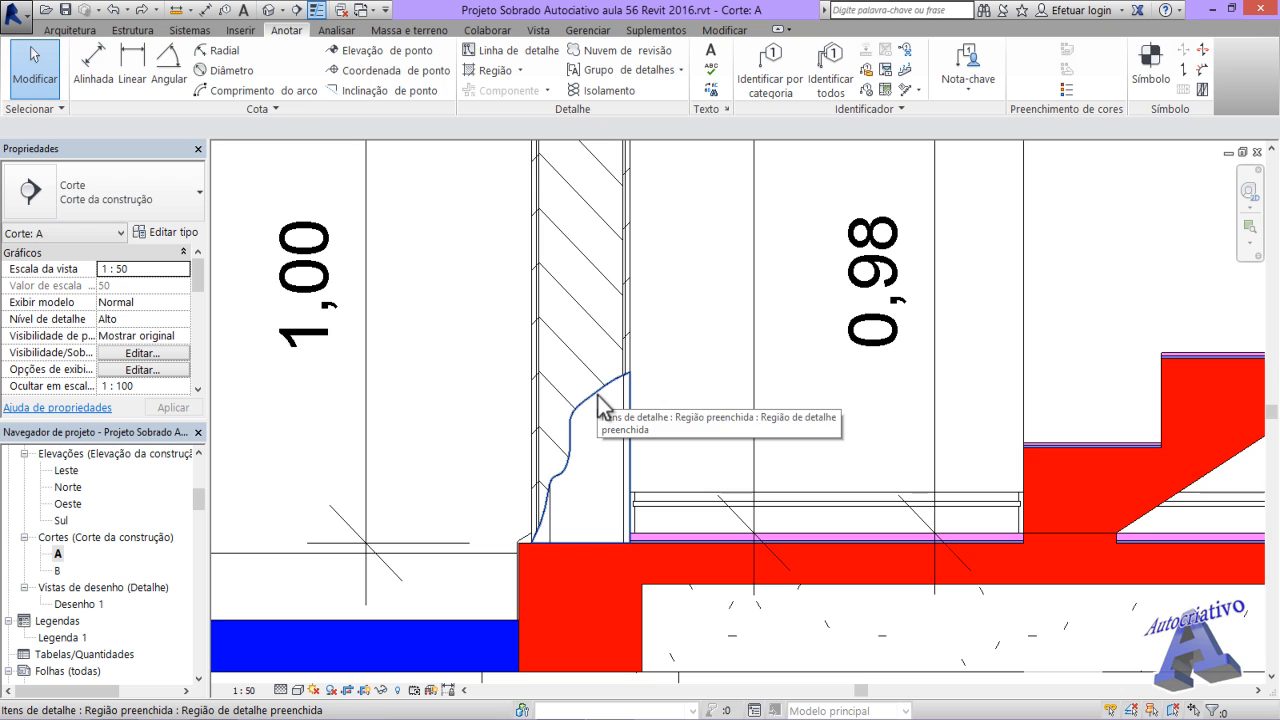
- Undo the filled region and the spline detail line at the base of the wall between Quintal and Sala
key("ctrl+z")
key("ctrl+z")
key("ctrl+z")
key("ctrl+z")
key("ctrl+z")
key("ctrl+z")
key("ctrl+z")
key("ctrl+z")
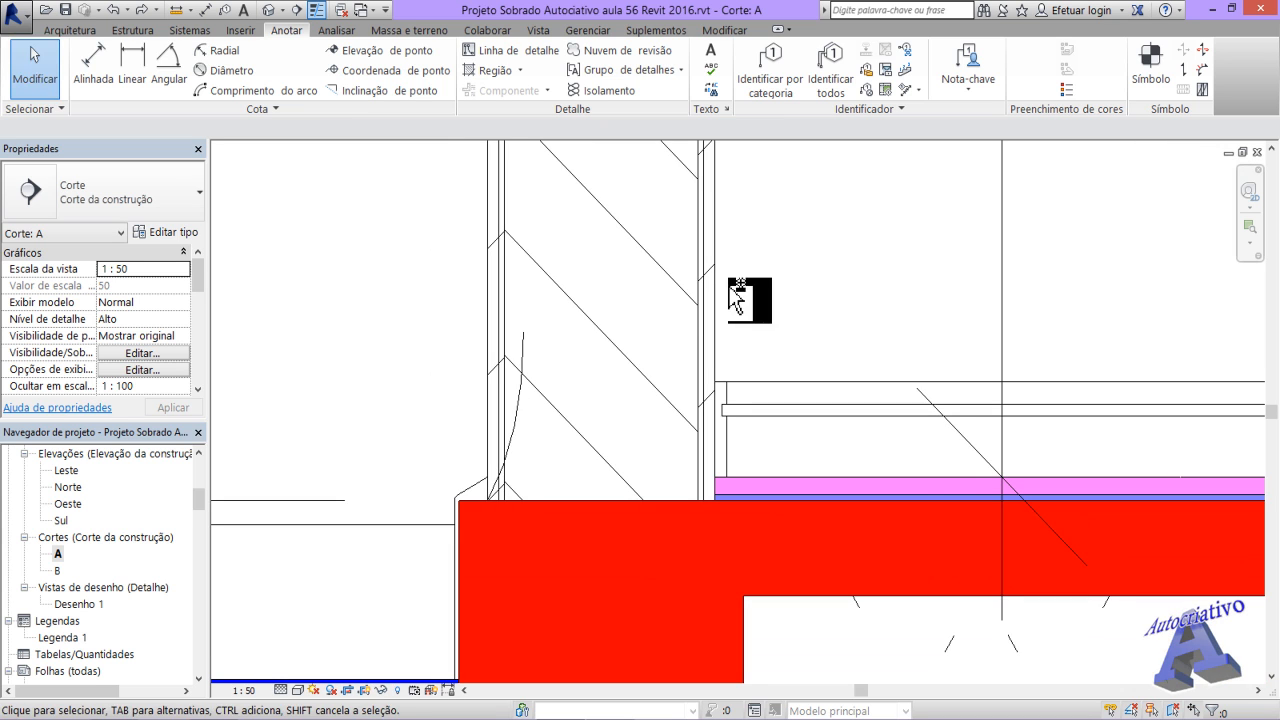
scroll(740, 437, "down", 3)
middle_click_drag(740, 437, 660, 467)
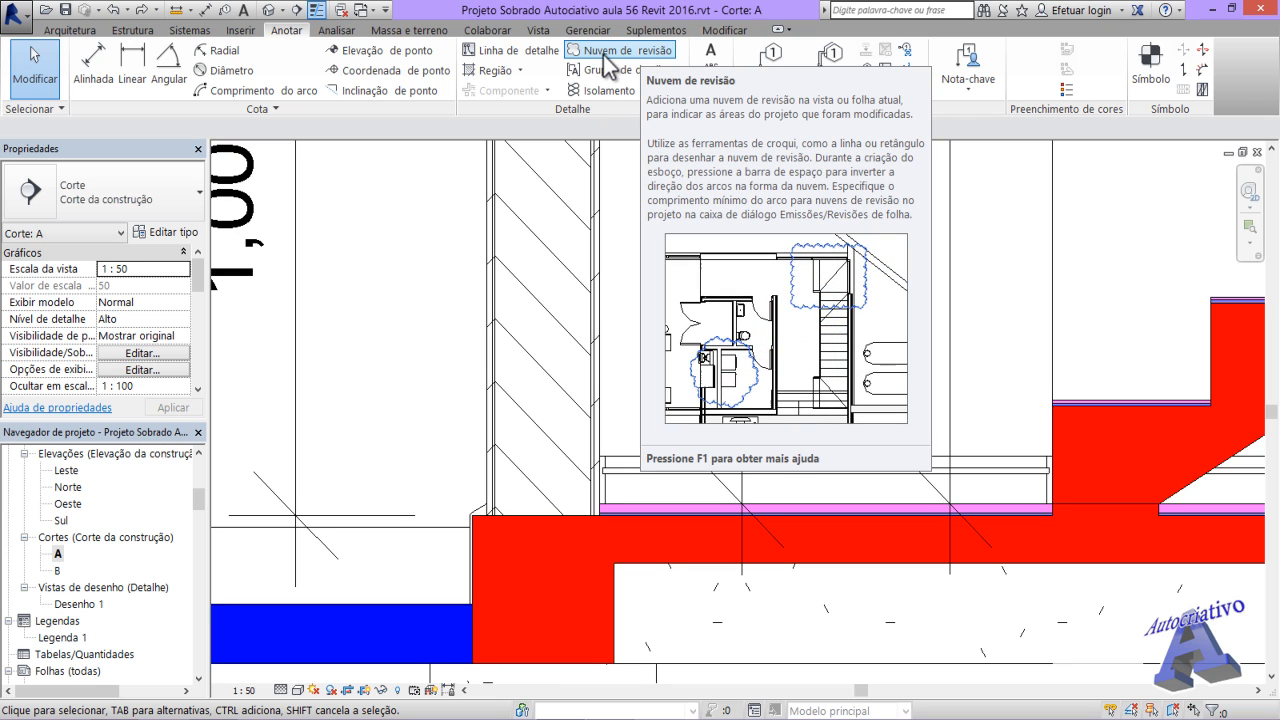
- Draw a rectangular revision cloud for Revision 1 around the lower end of the staircase handrail and its bracket
scroll(727, 387, "up", 5)
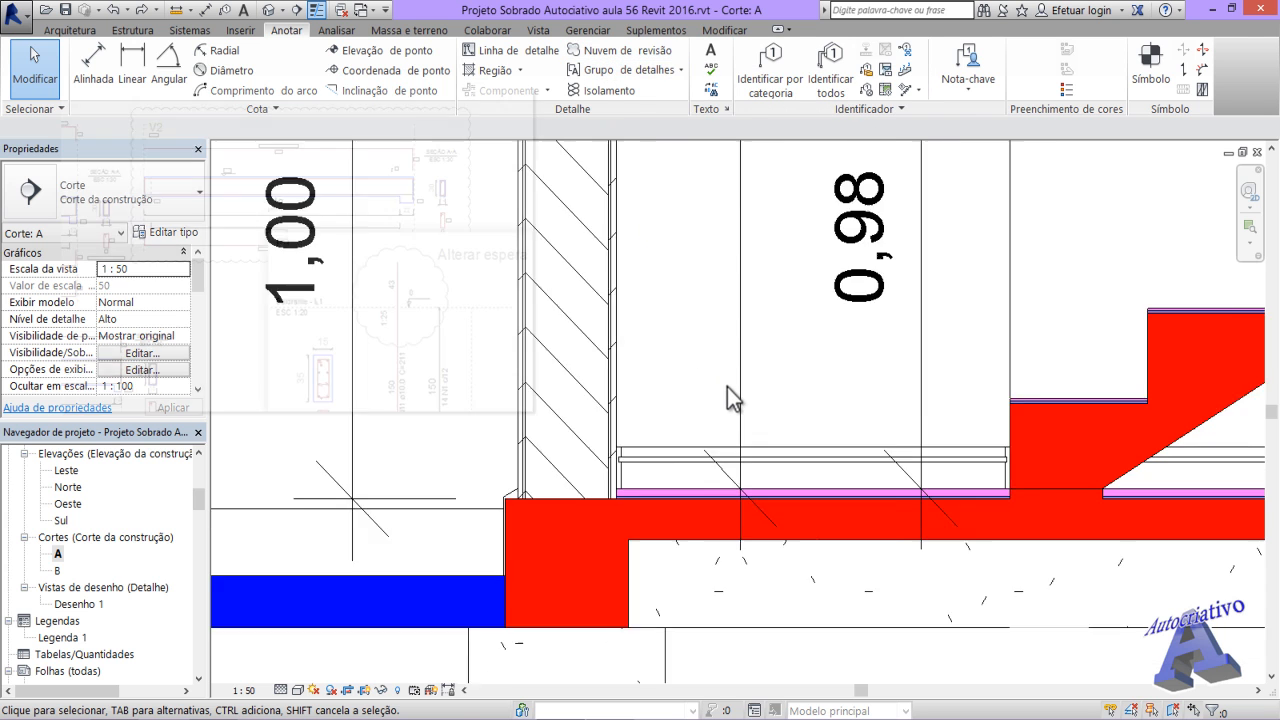
scroll(746, 376, "up", 5)
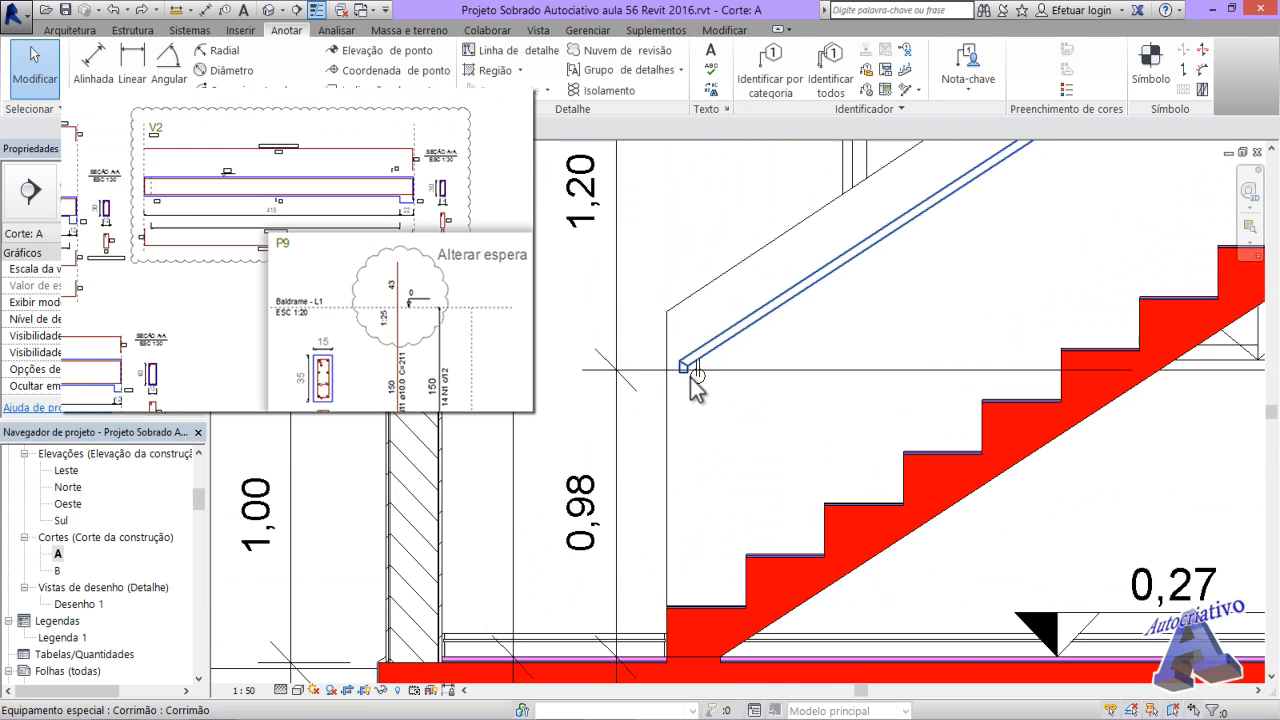
scroll(697, 380, "up", 3)
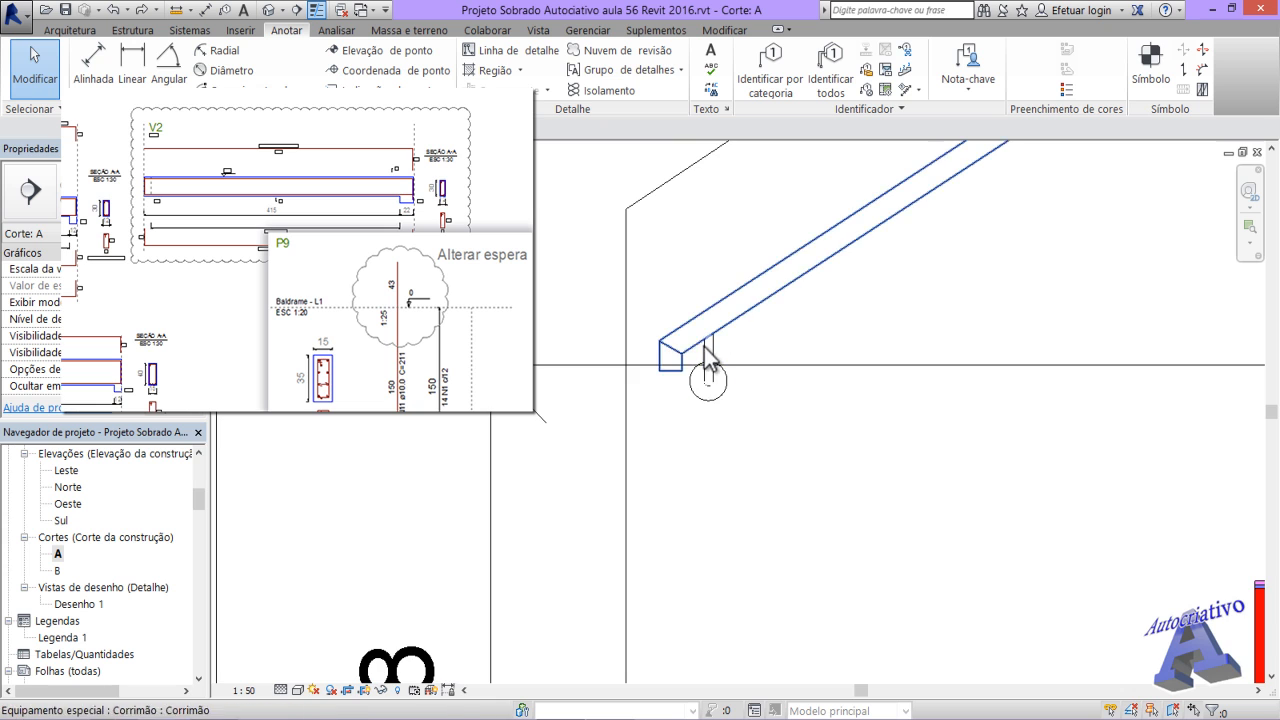
scroll(690, 300, "up", 1)
middle_click_drag(870, 394, 672, 616)
middle_click_drag(640, 513, 794, 350)
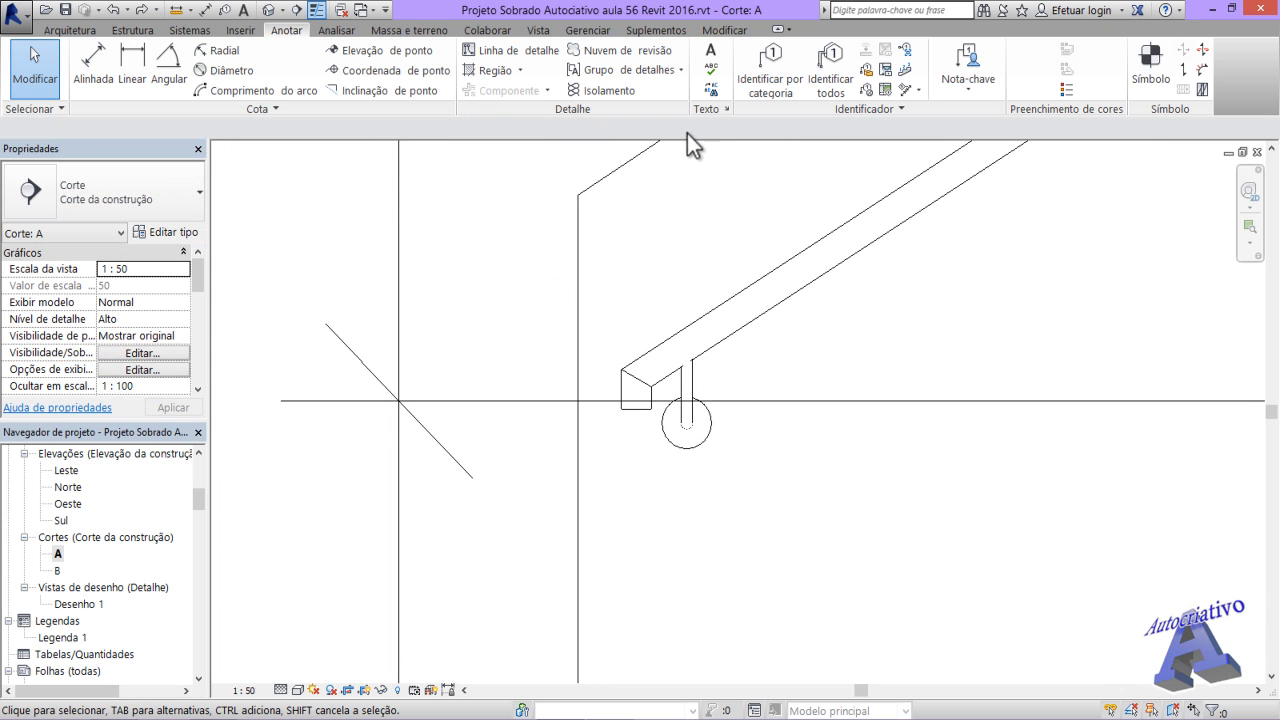
left_click(658, 52)
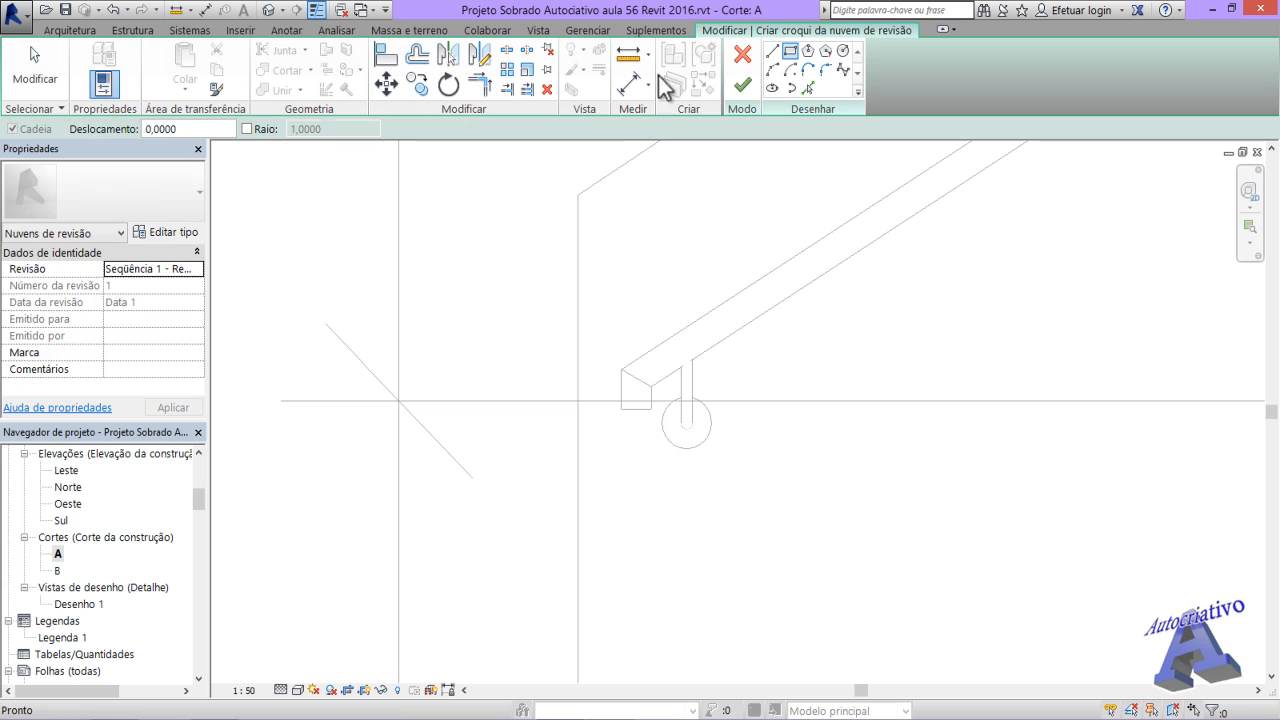
left_click(548, 276)
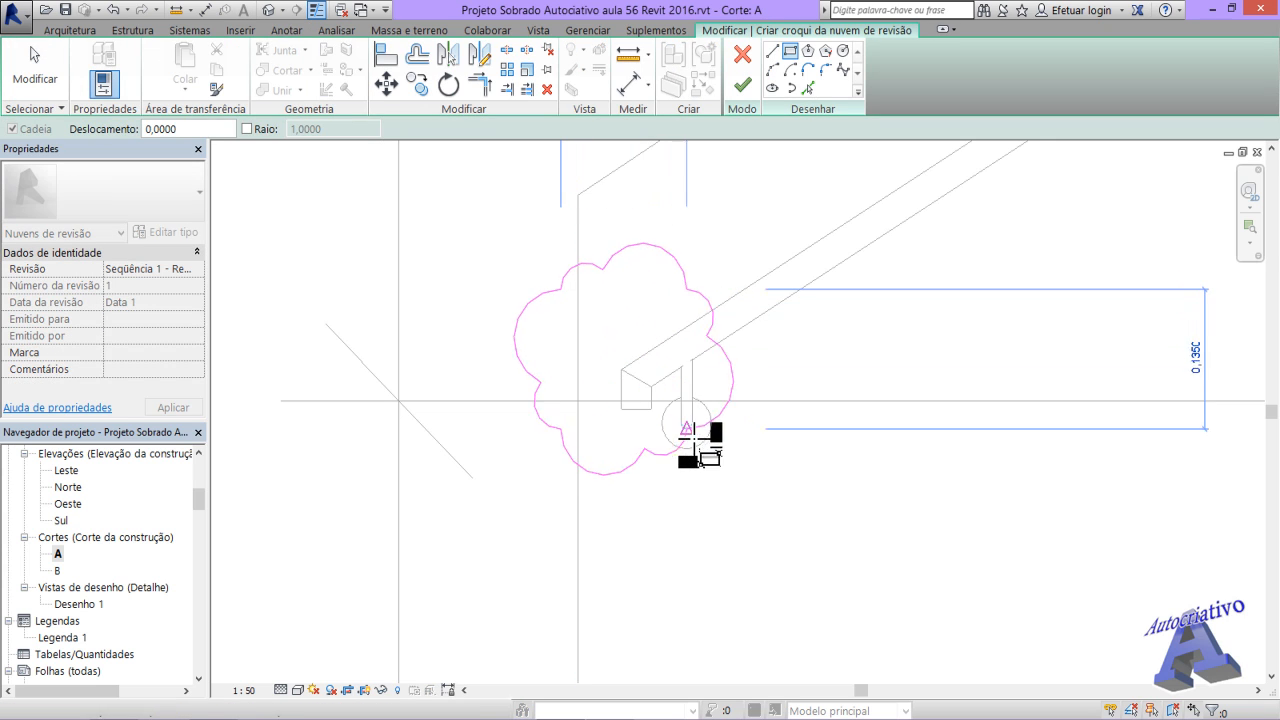
left_click(810, 526)
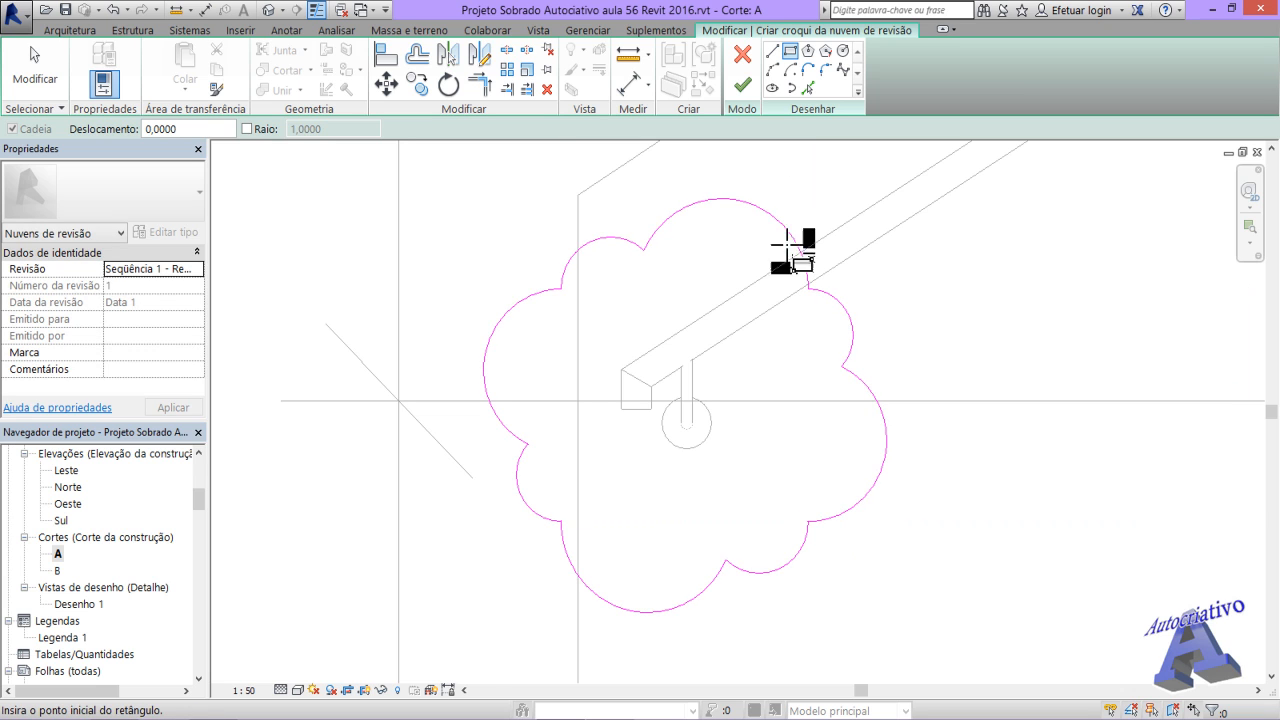
left_click(742, 85)
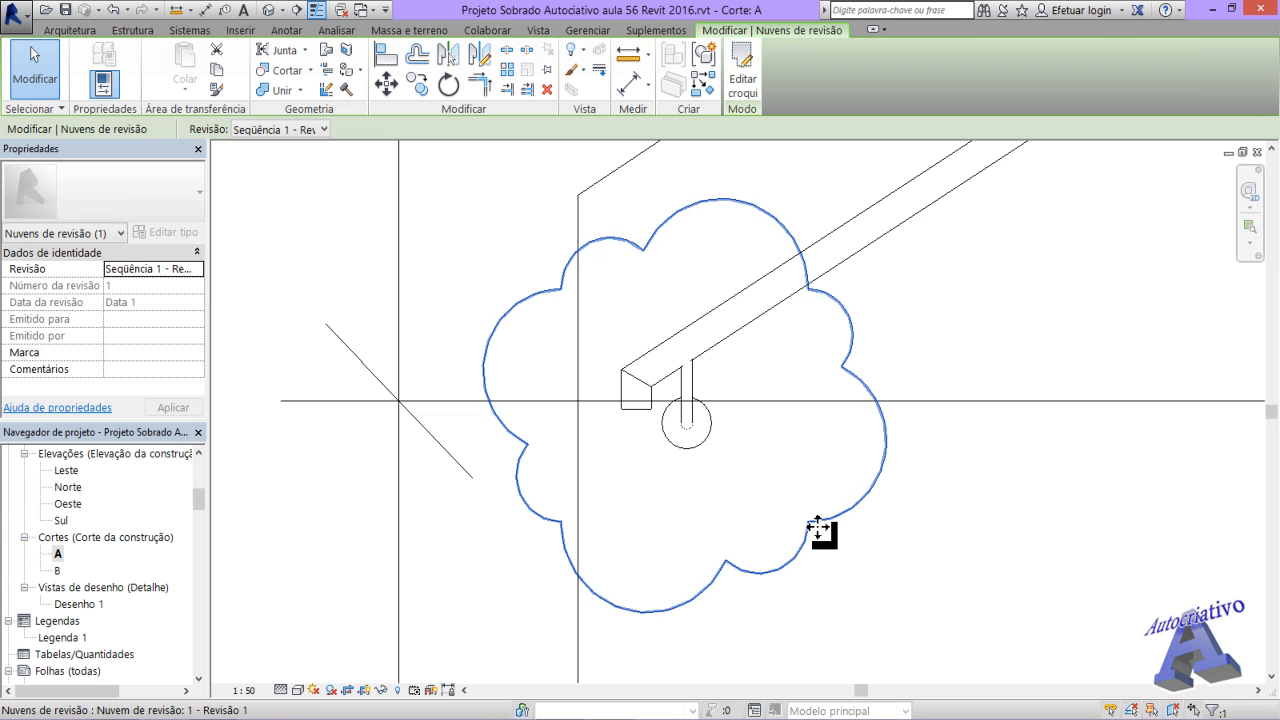
scroll(794, 429, "down", 2)
middle_click_drag(820, 443, 694, 466)
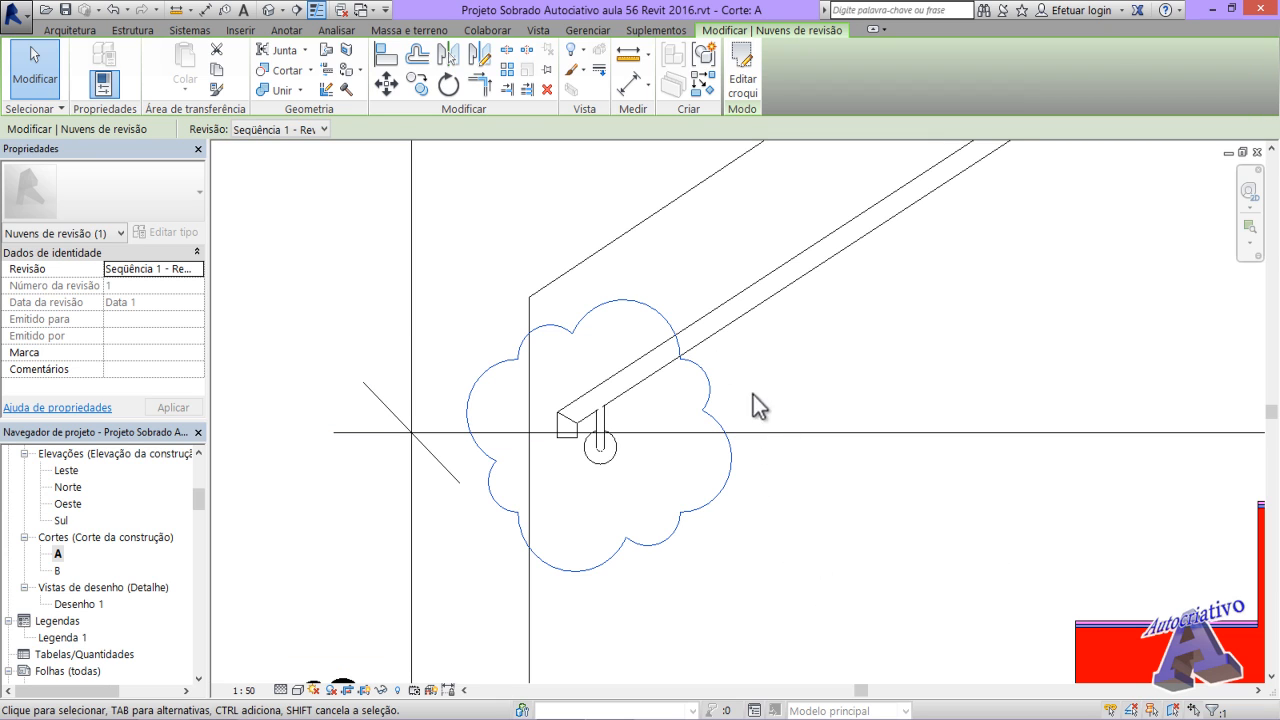
- Delete the revision cloud around the lower end of the handrail
left_click(648, 494)
left_click(700, 507)
key("Delete")
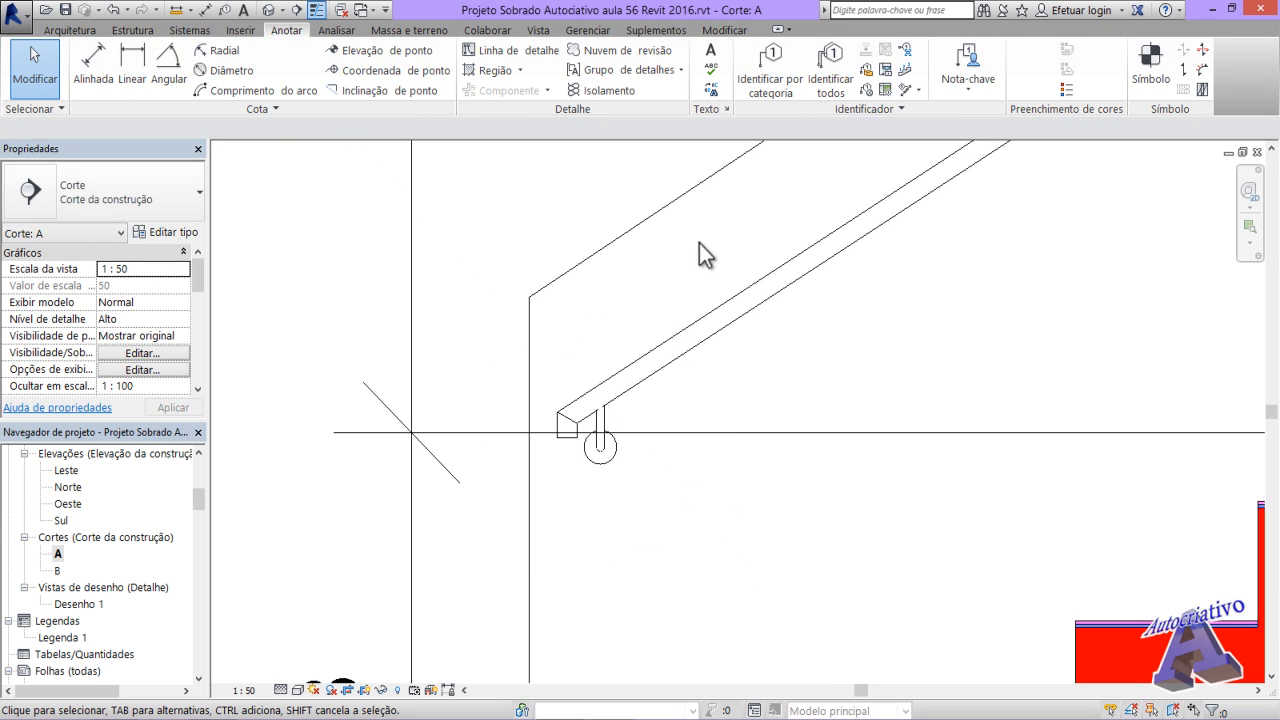
- Try to place a detail group in section A
left_click(684, 72)
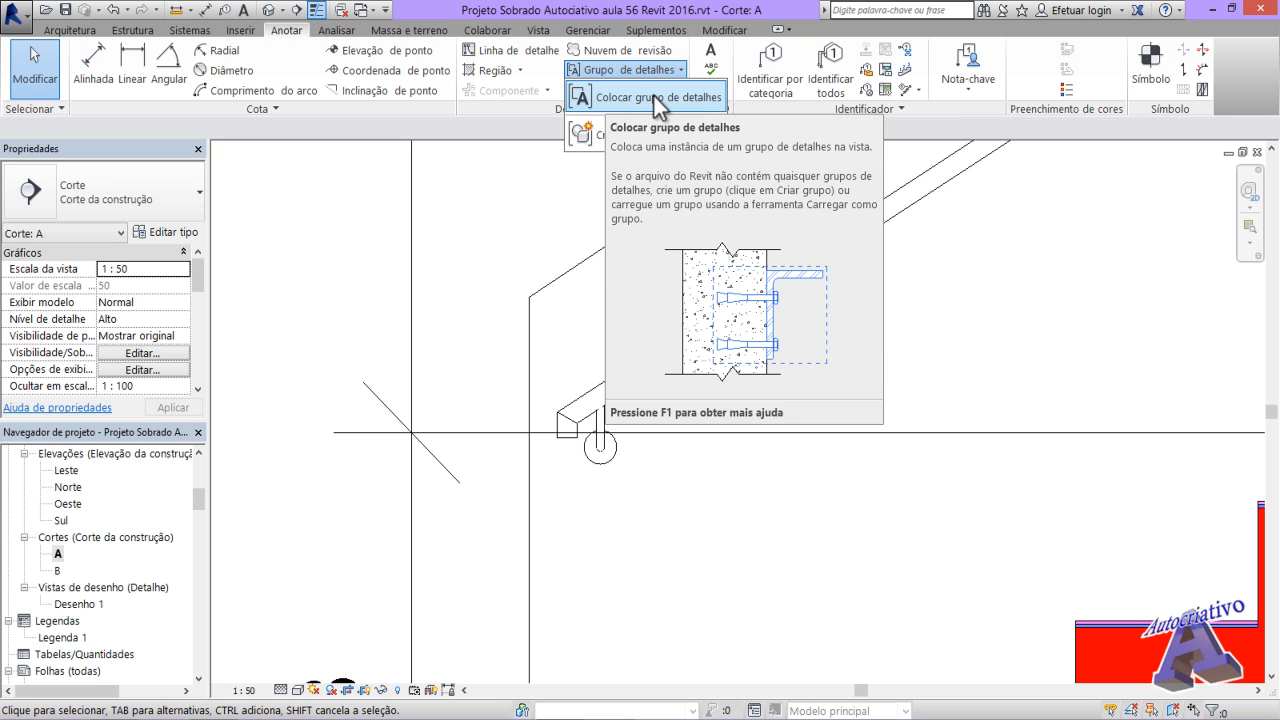
left_click(654, 96)
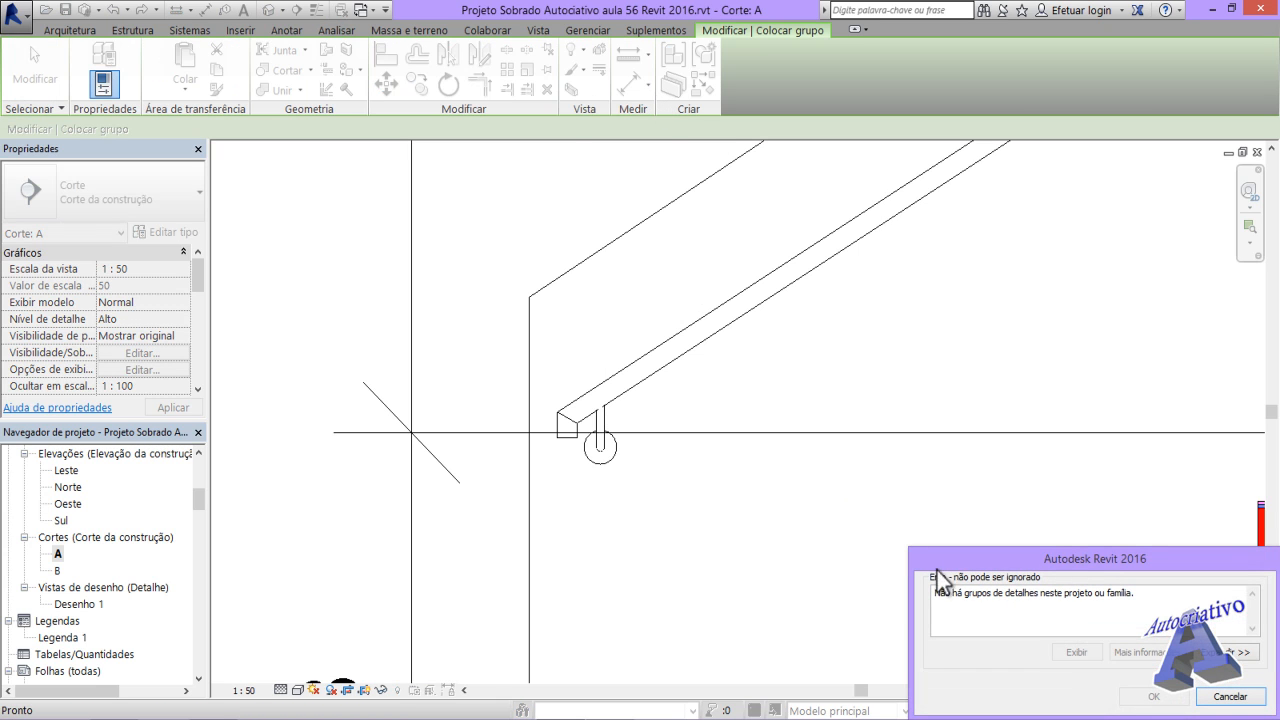
left_click(1230, 696)
scroll(689, 494, "down", 2)
middle_click_drag(689, 494, 607, 553)
scroll(639, 423, "down", 2)
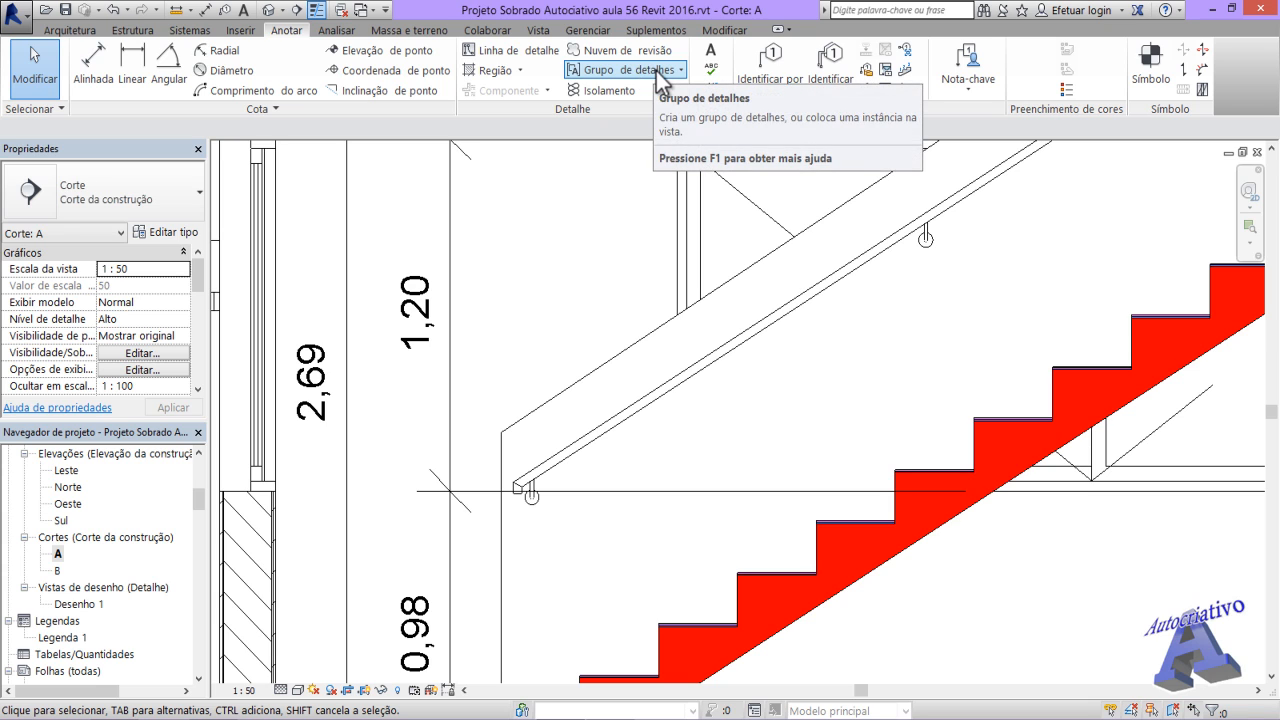
left_click(681, 70)
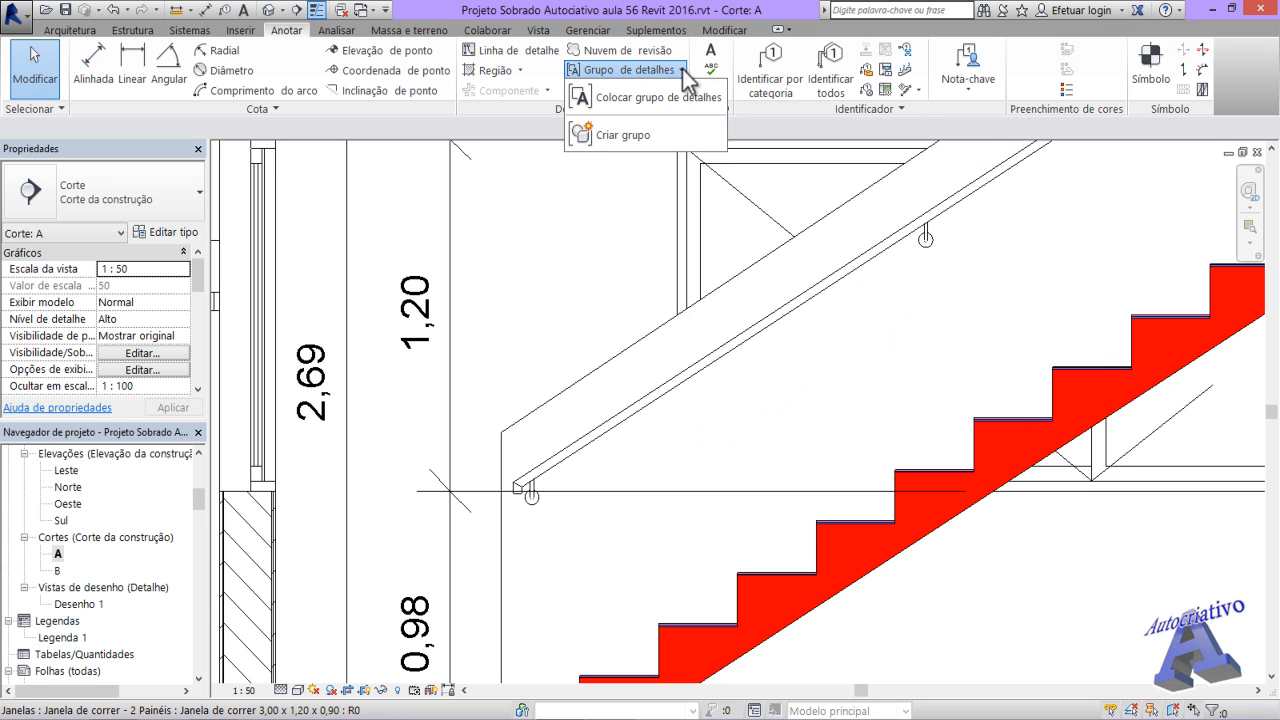
left_click(626, 135)
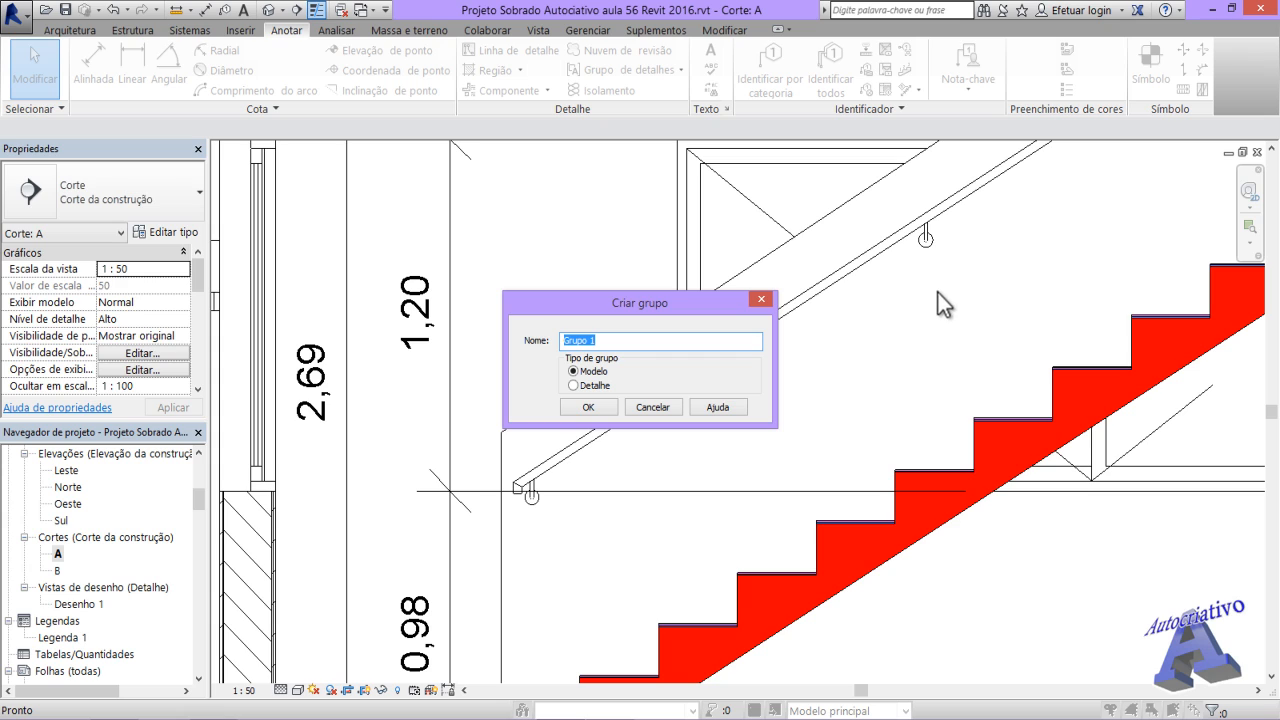
left_click(574, 386)
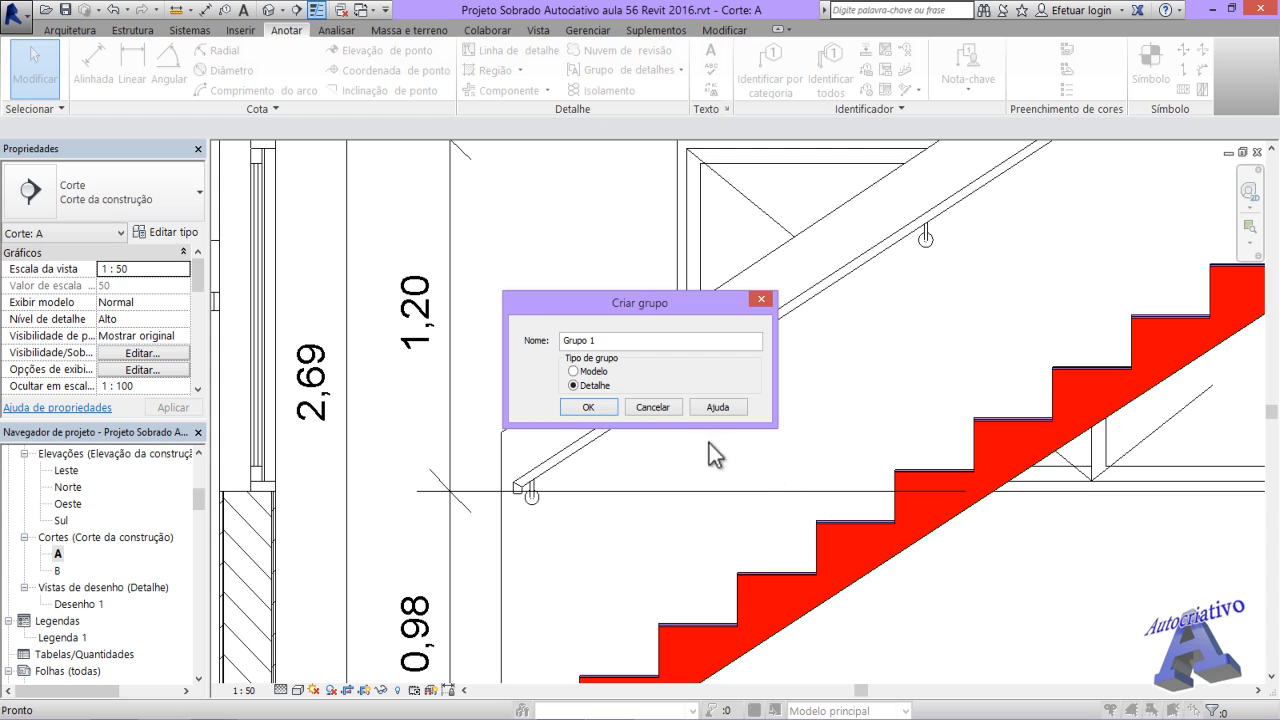
left_click(575, 373)
left_click(601, 408)
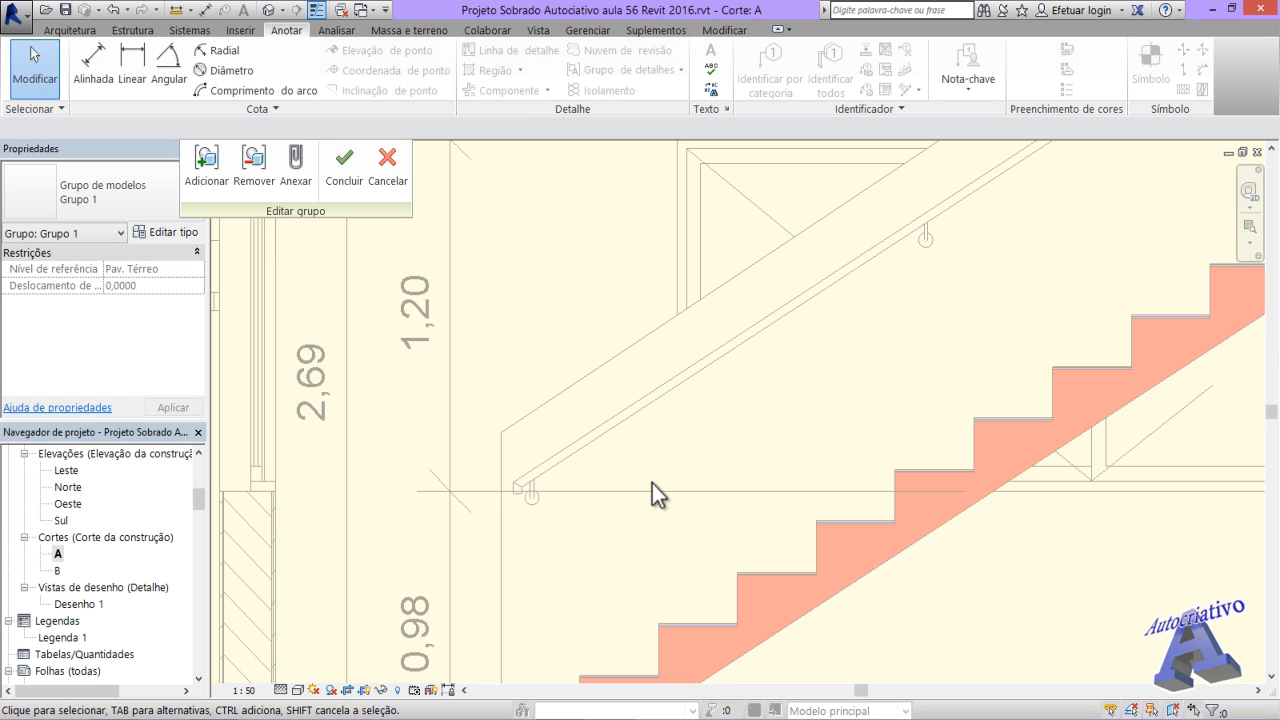
left_click(389, 178)
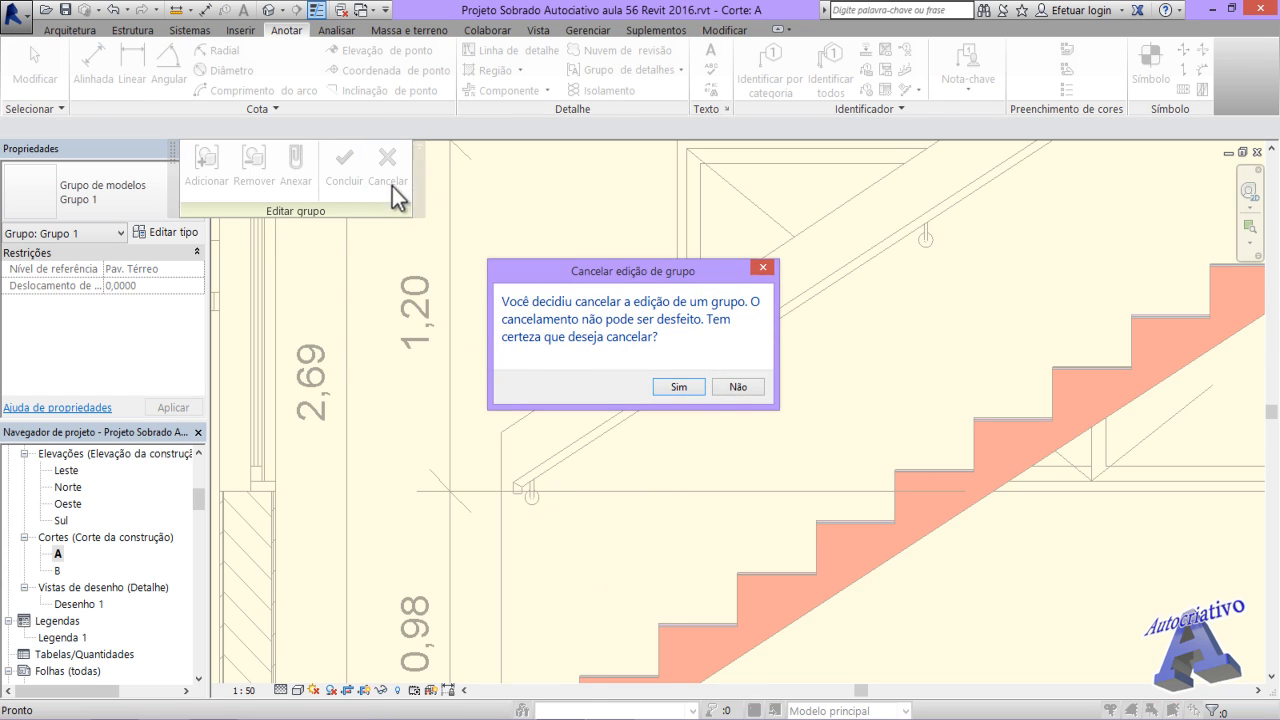
left_click(690, 391)
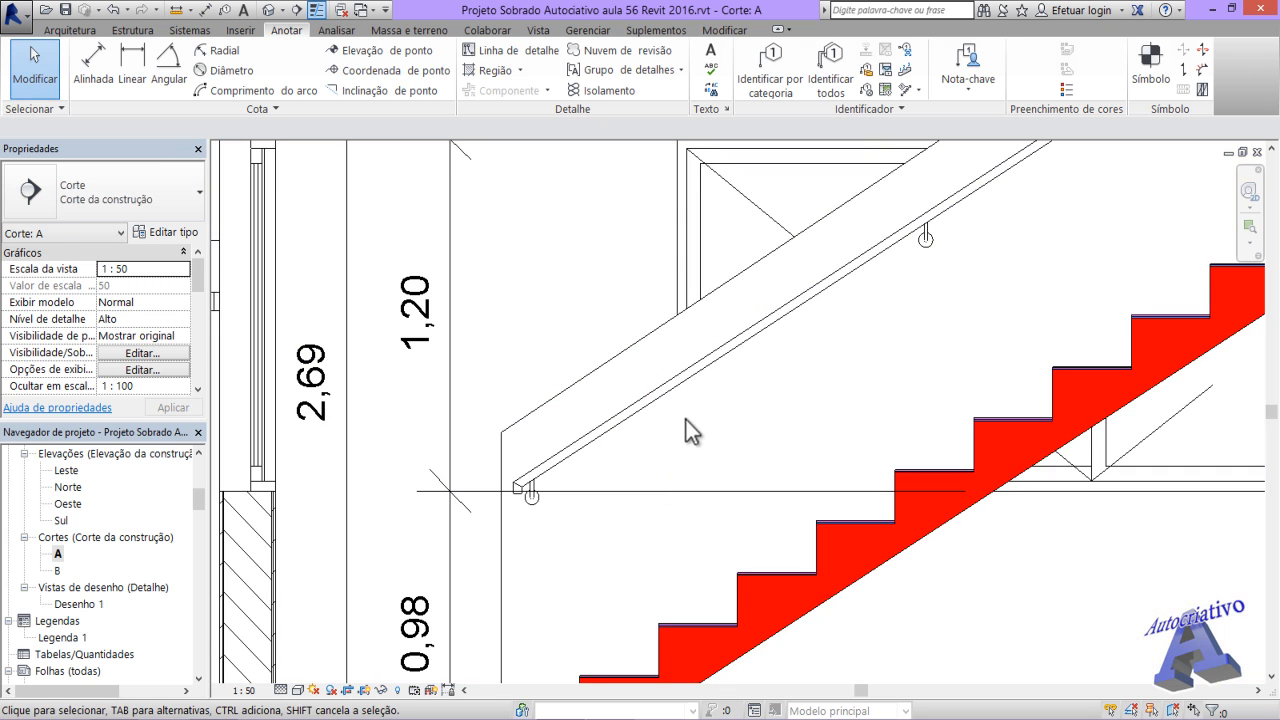
- Create a detail group named Grupo 1 and start editing it in section A
left_click(681, 70)
left_click(622, 132)
left_click(574, 385)
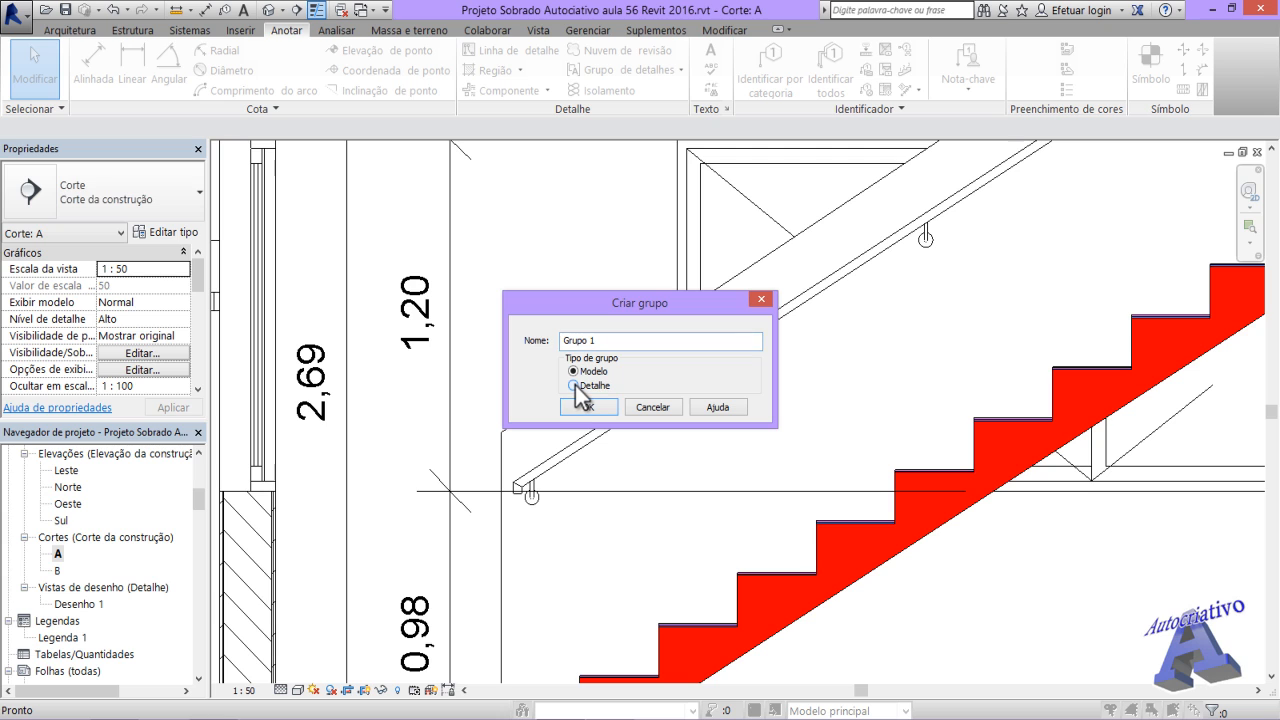
left_click(584, 409)
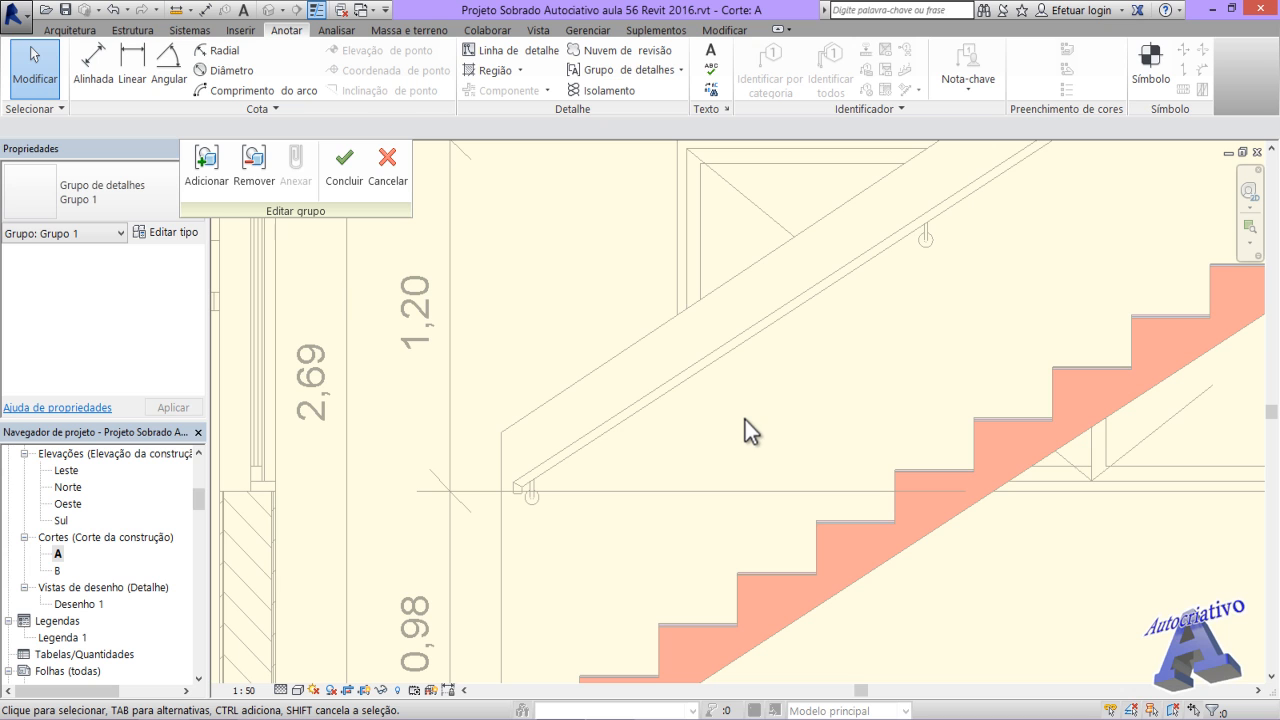
- Draw a vertical detail line about 0.165 m long upward from the middle of the lowest stair tread
middle_click_drag(623, 580, 677, 414)
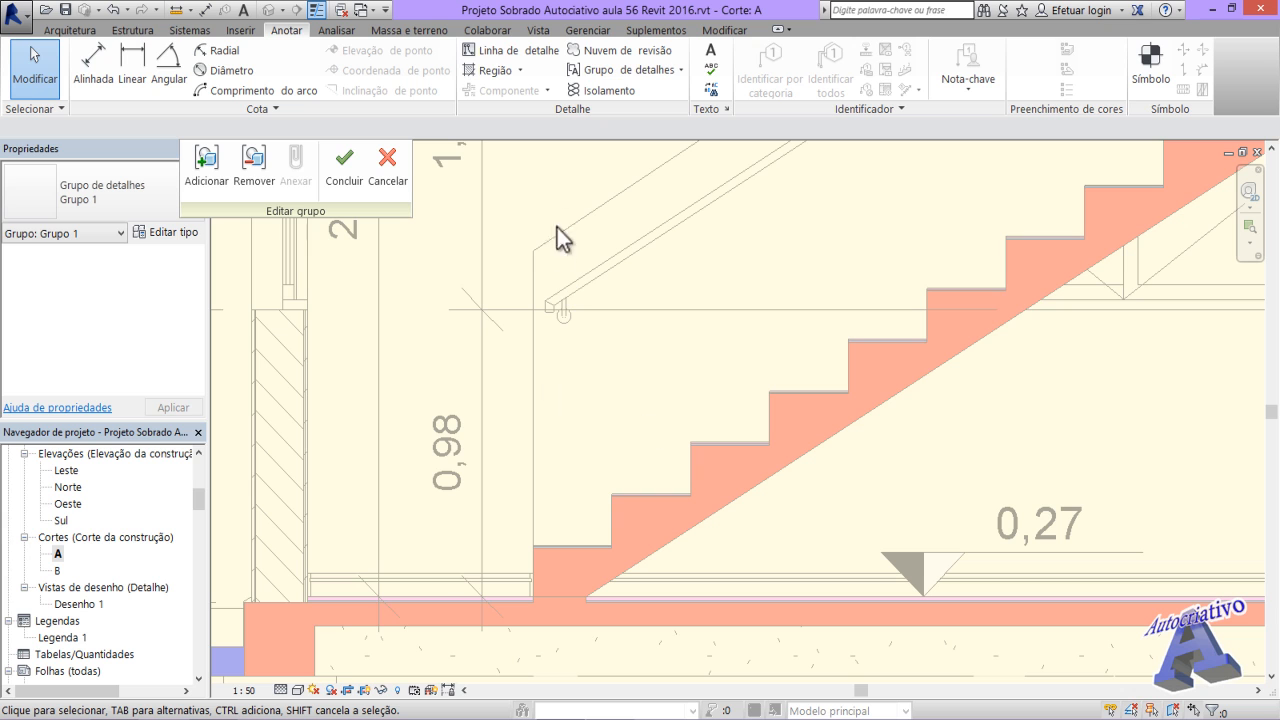
left_click(522, 53)
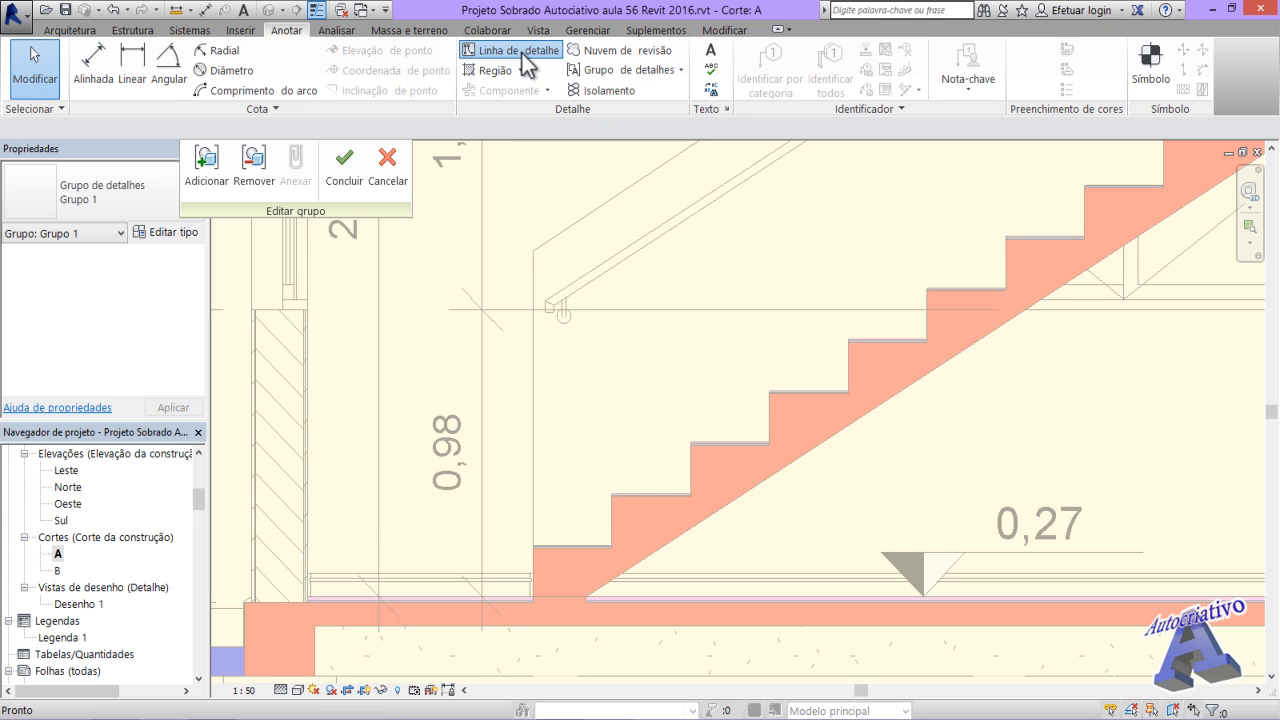
middle_click_drag(586, 509, 611, 448)
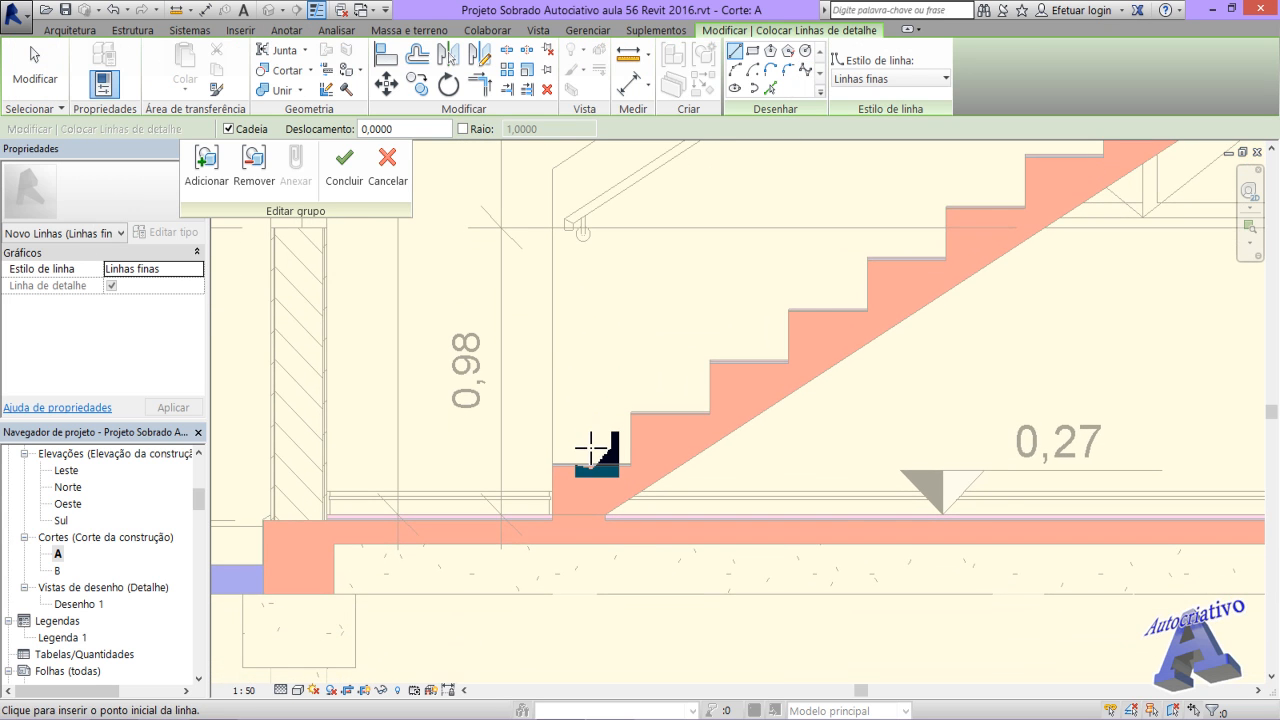
scroll(591, 447, "up", 5)
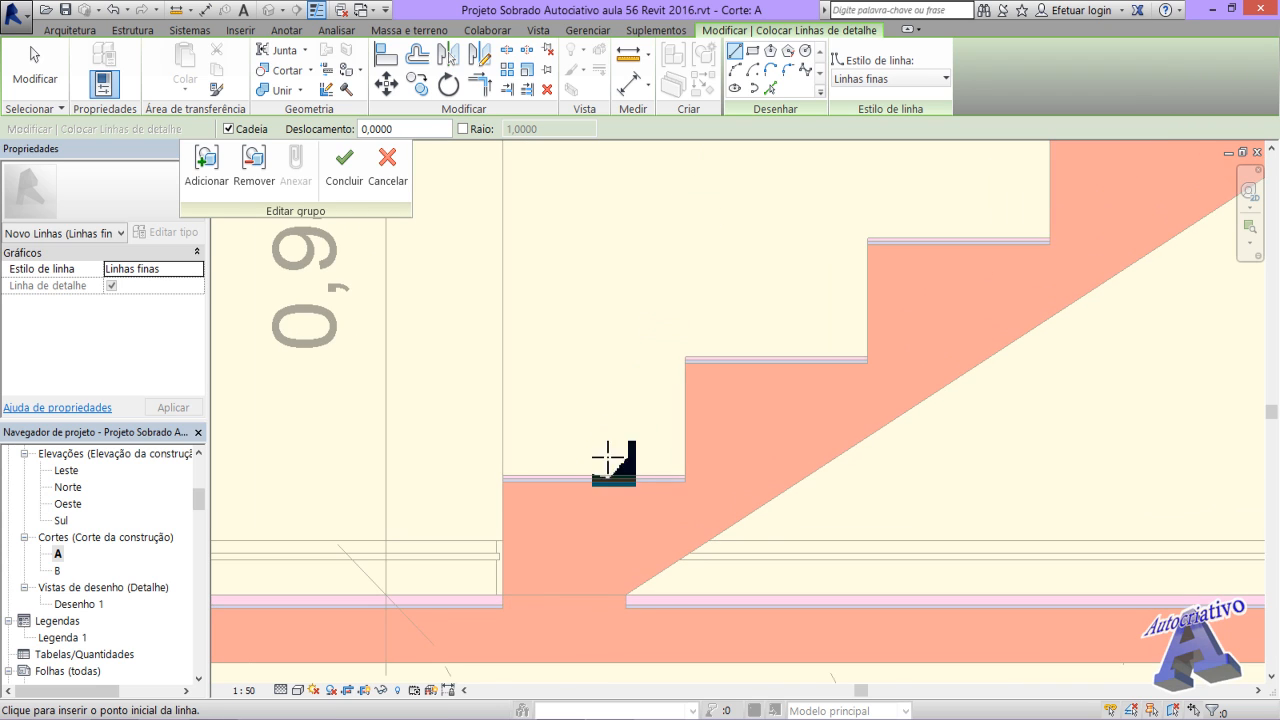
scroll(585, 483, "up", 1)
left_click(597, 476)
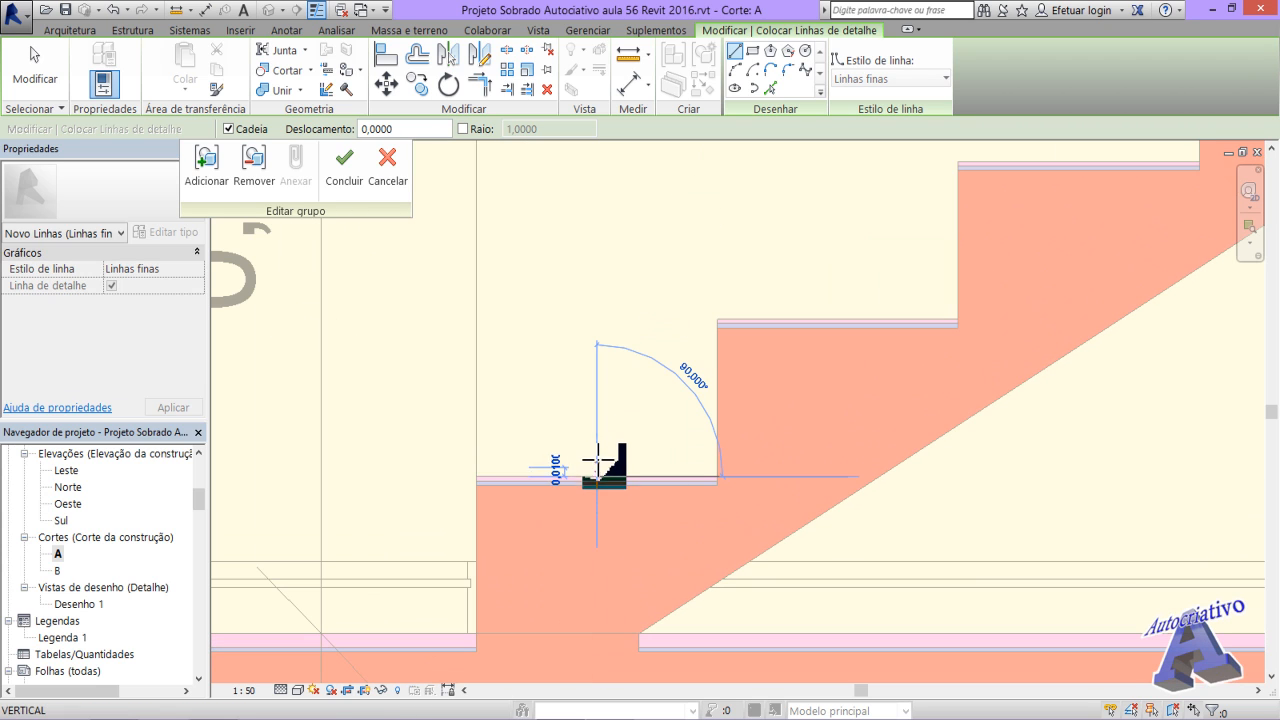
left_click(597, 328)
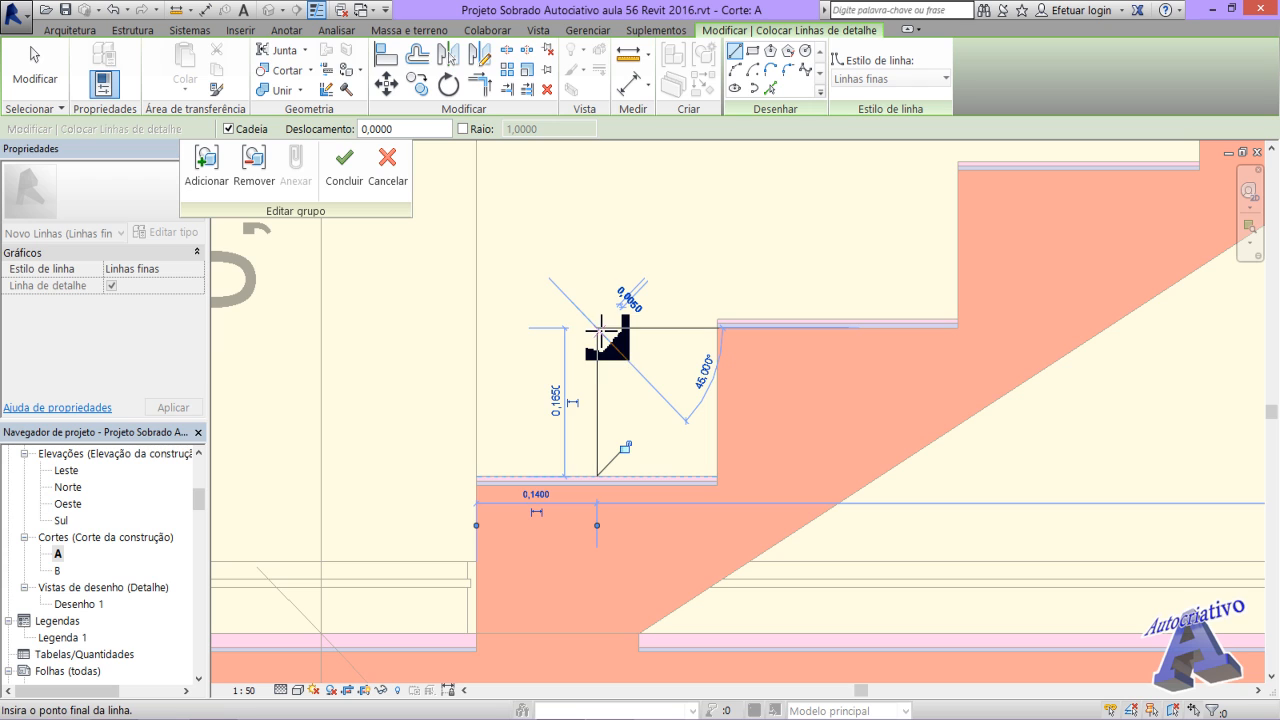
scroll(605, 425, "up", 1)
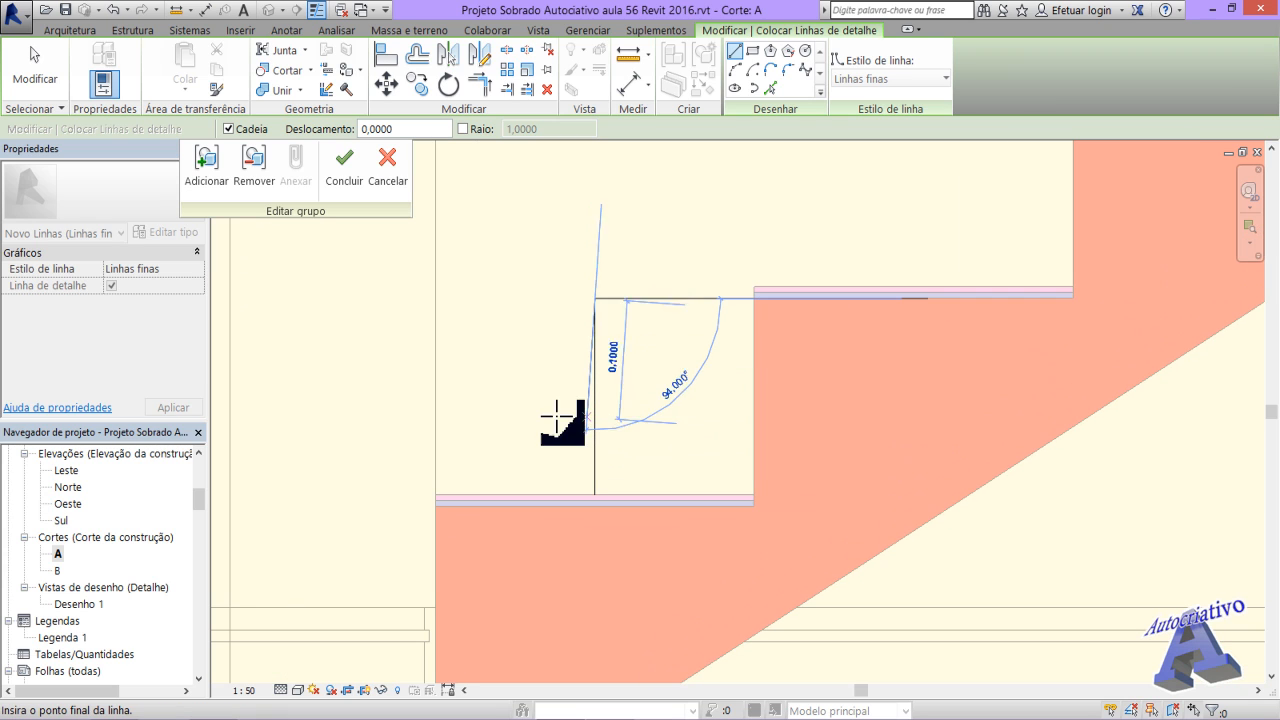
key("Escape")
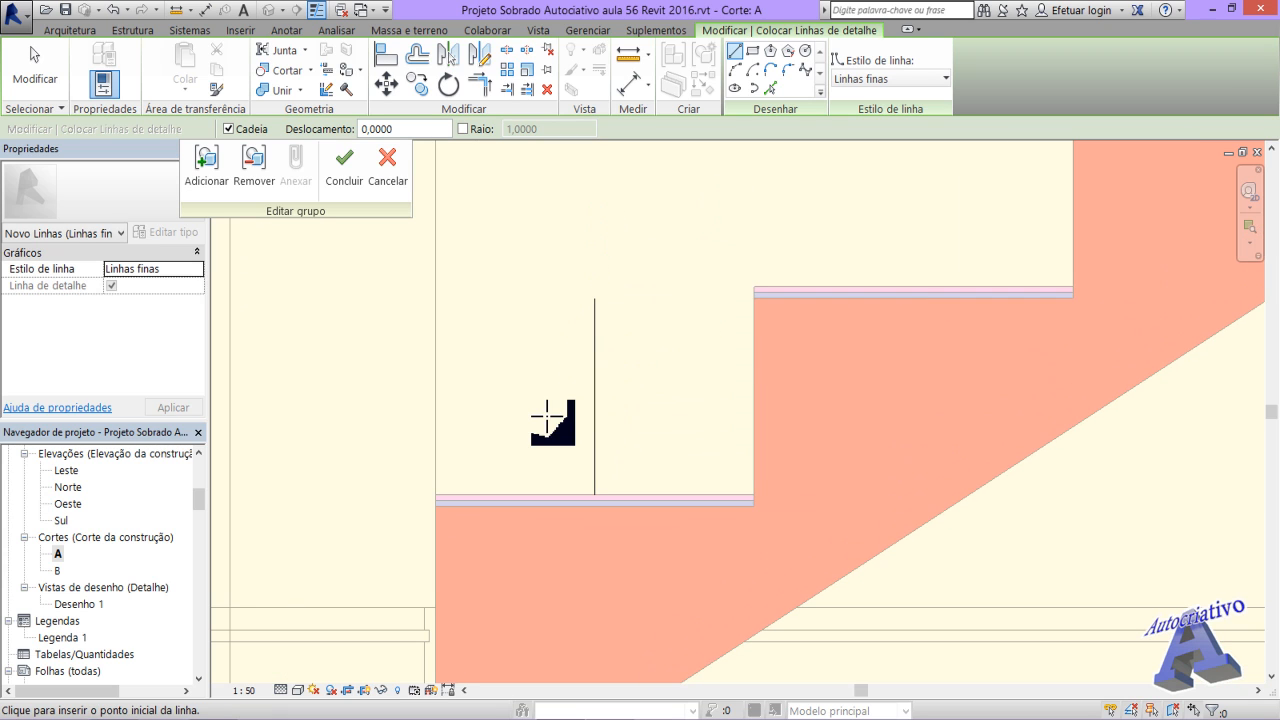
- Draw a downward-pointing triangle of thin detail lines, about 0.08 m wide, across the vertical line with its apex at the line's lower end
left_click(553, 395)
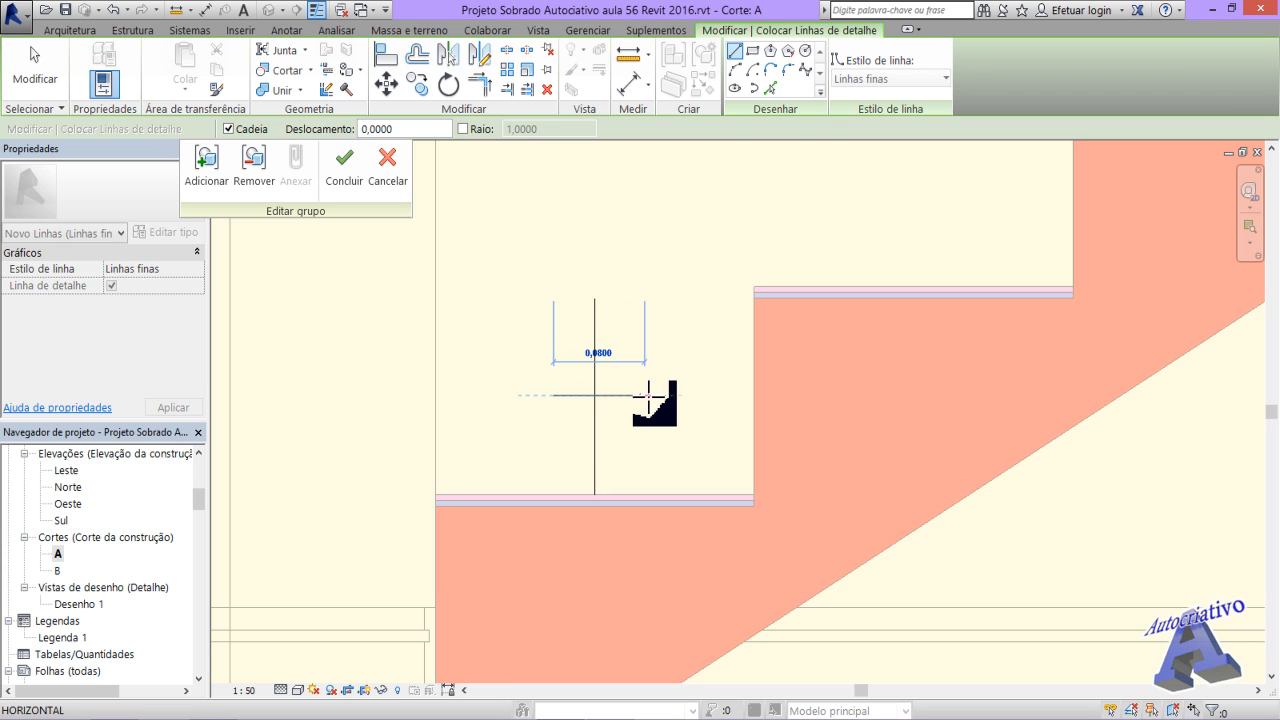
left_click(647, 395)
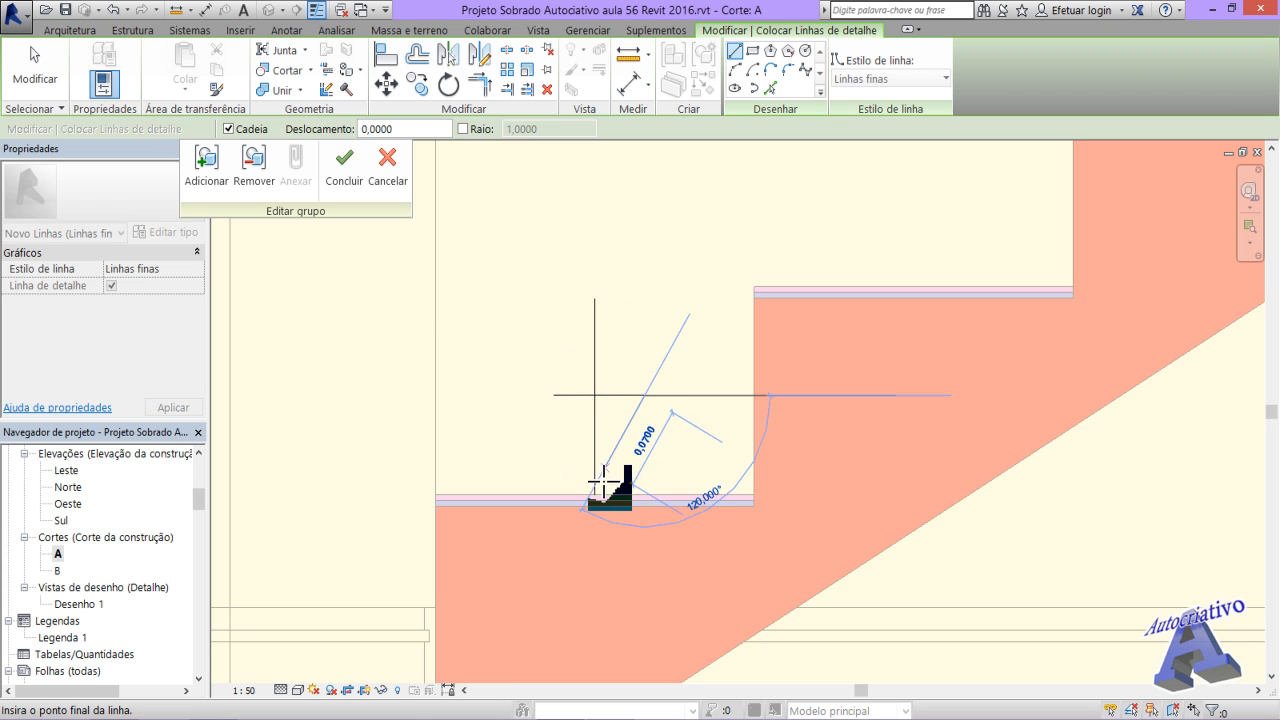
left_click(595, 493)
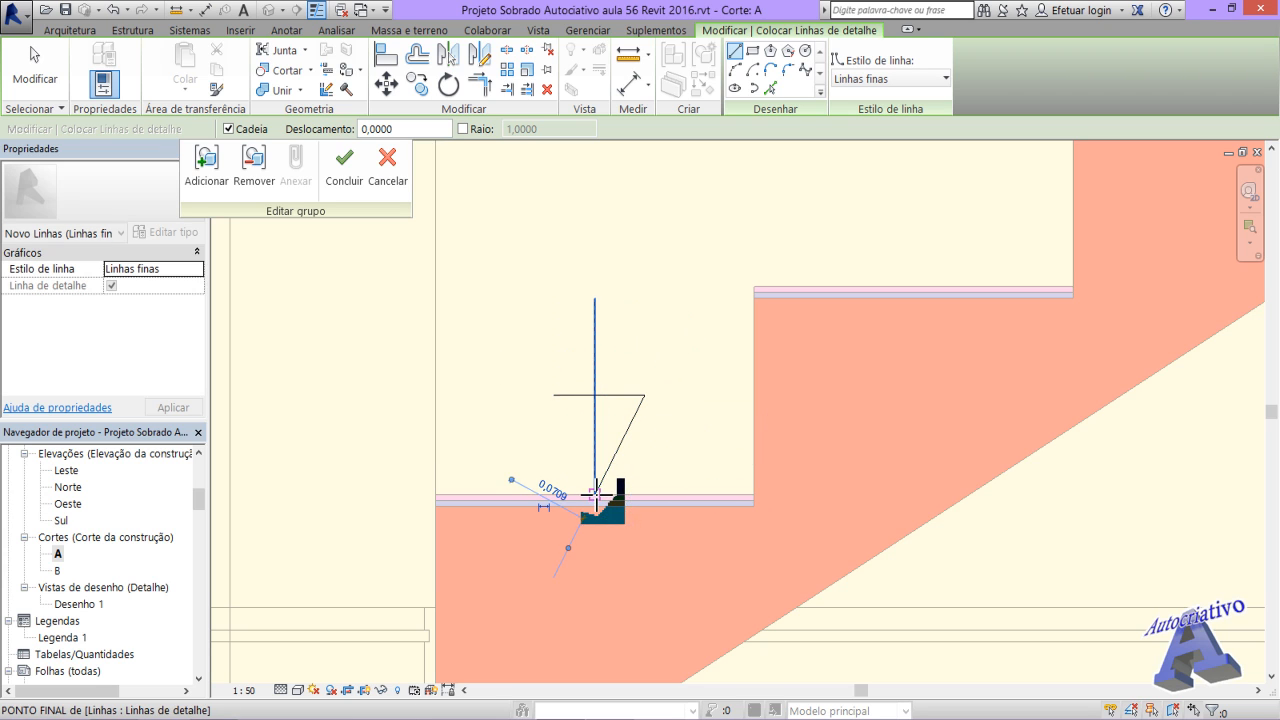
left_click(555, 396)
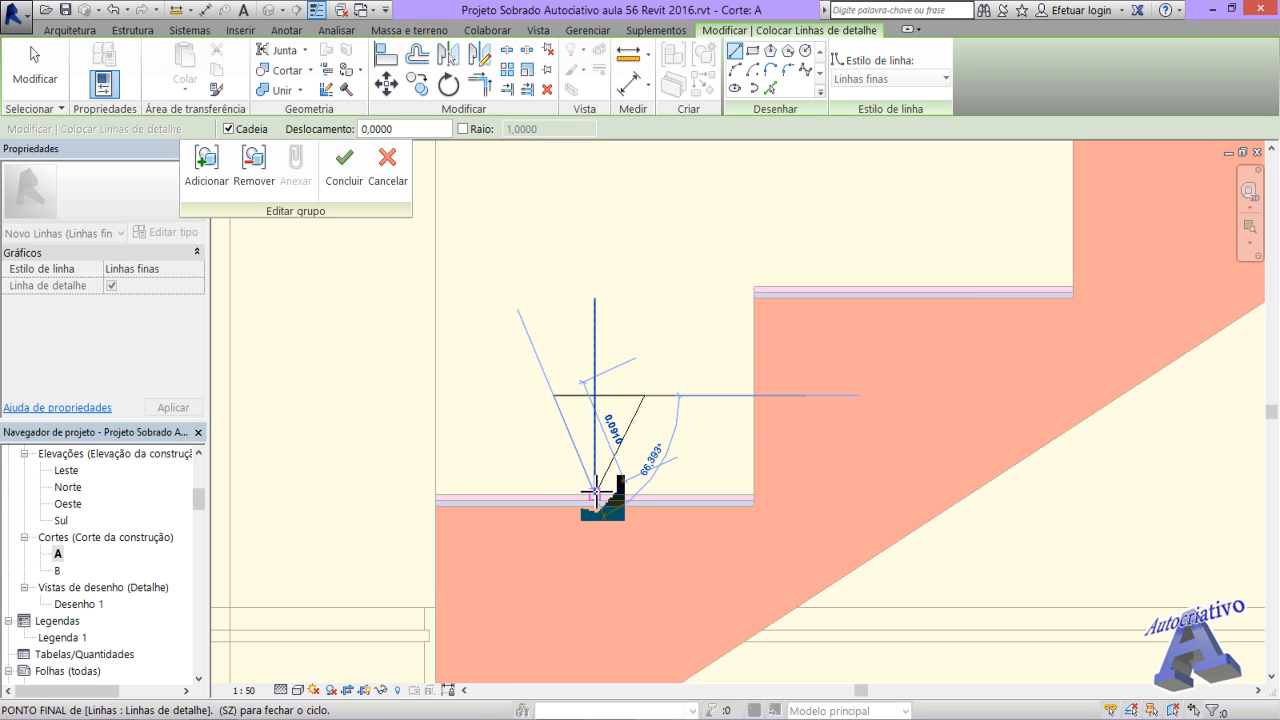
left_click(595, 493)
key("Escape")
key("Escape")
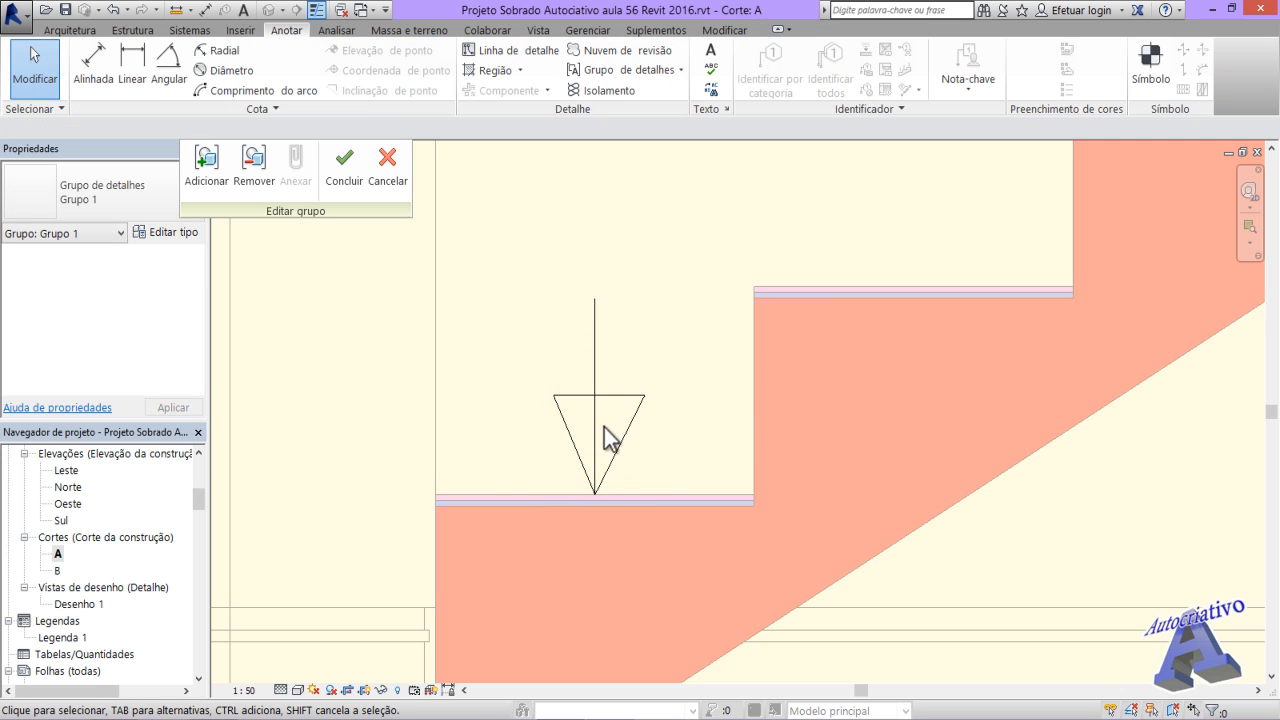
- Create a filled region of type Vertical covering the right half of the triangle
left_click(520, 78)
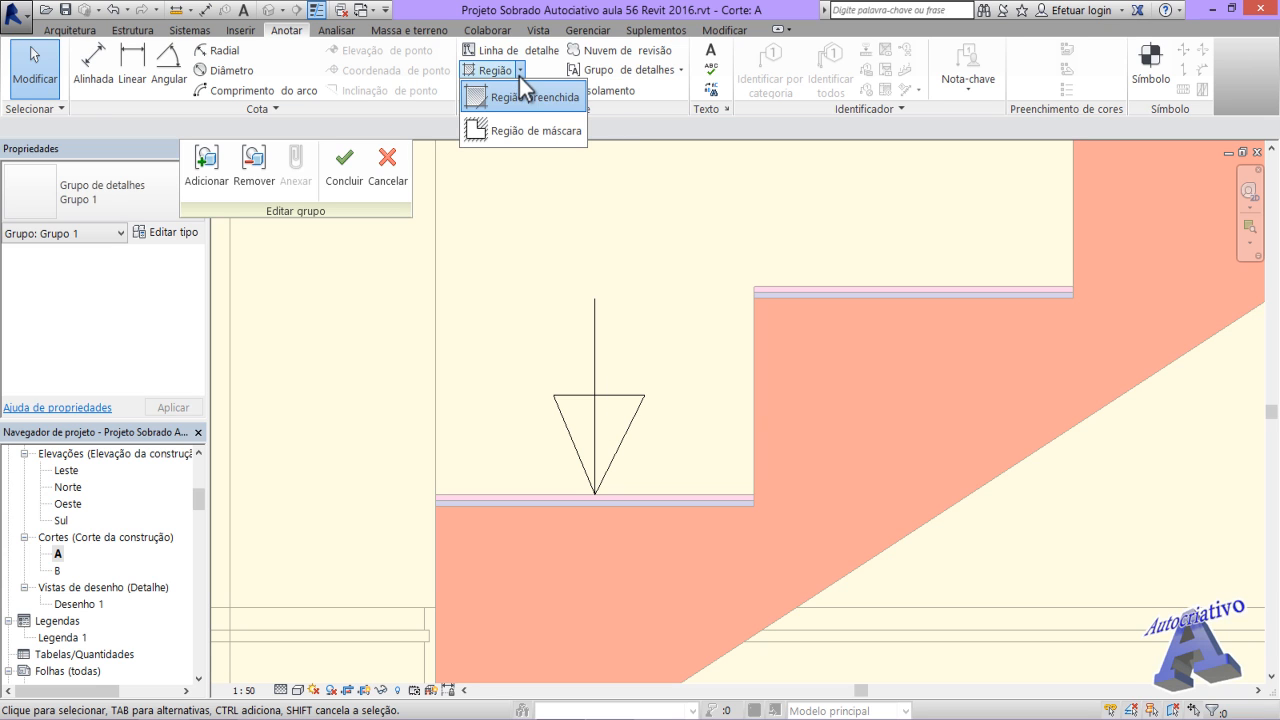
left_click(518, 94)
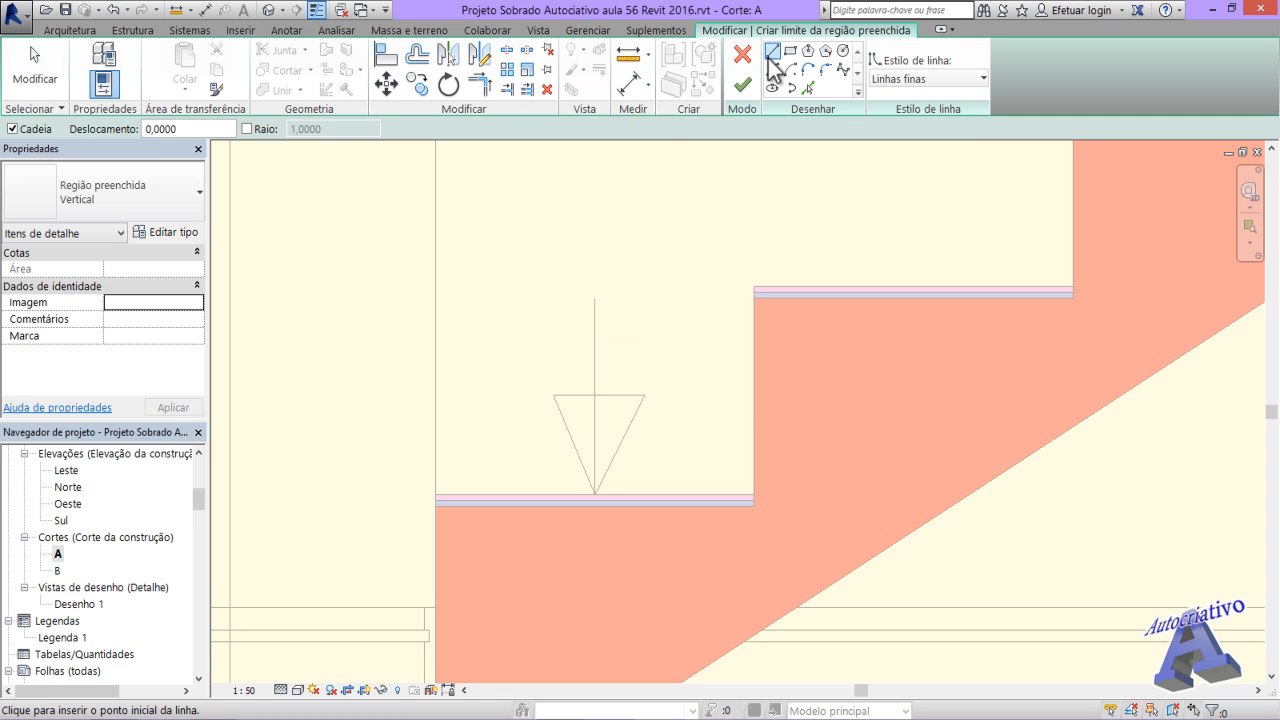
left_click(597, 396)
left_click(643, 397)
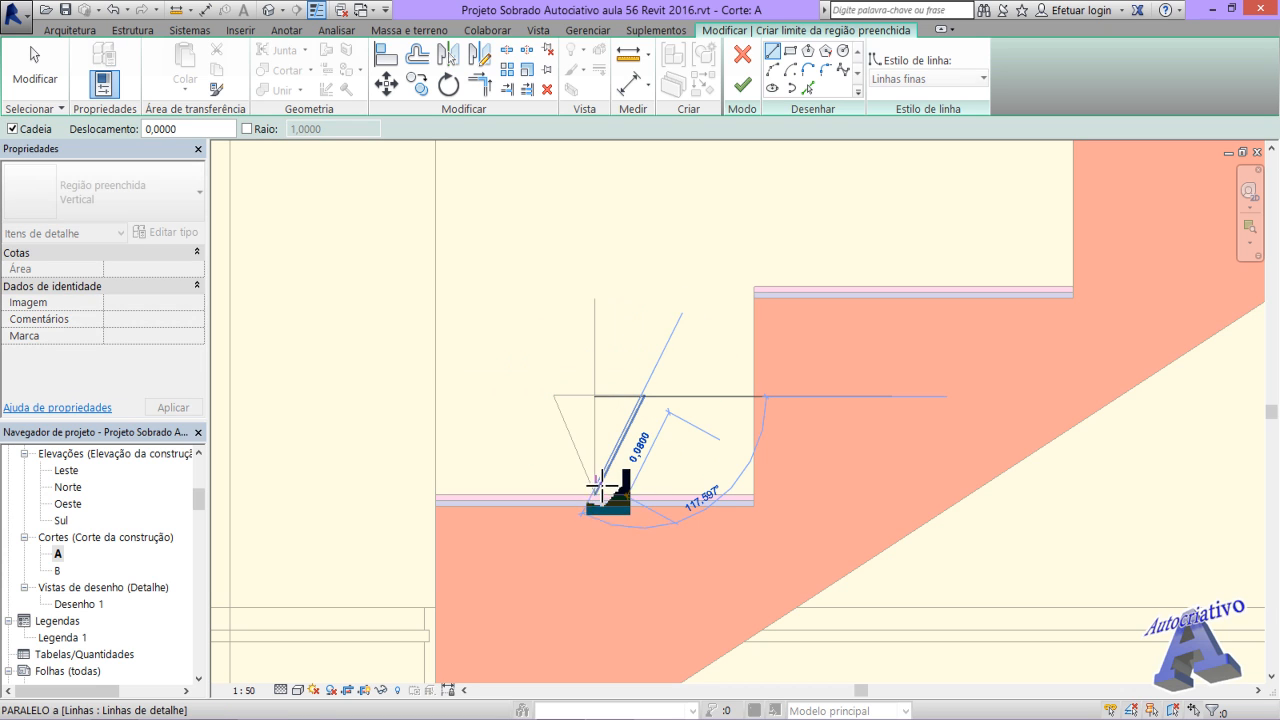
left_click(597, 491)
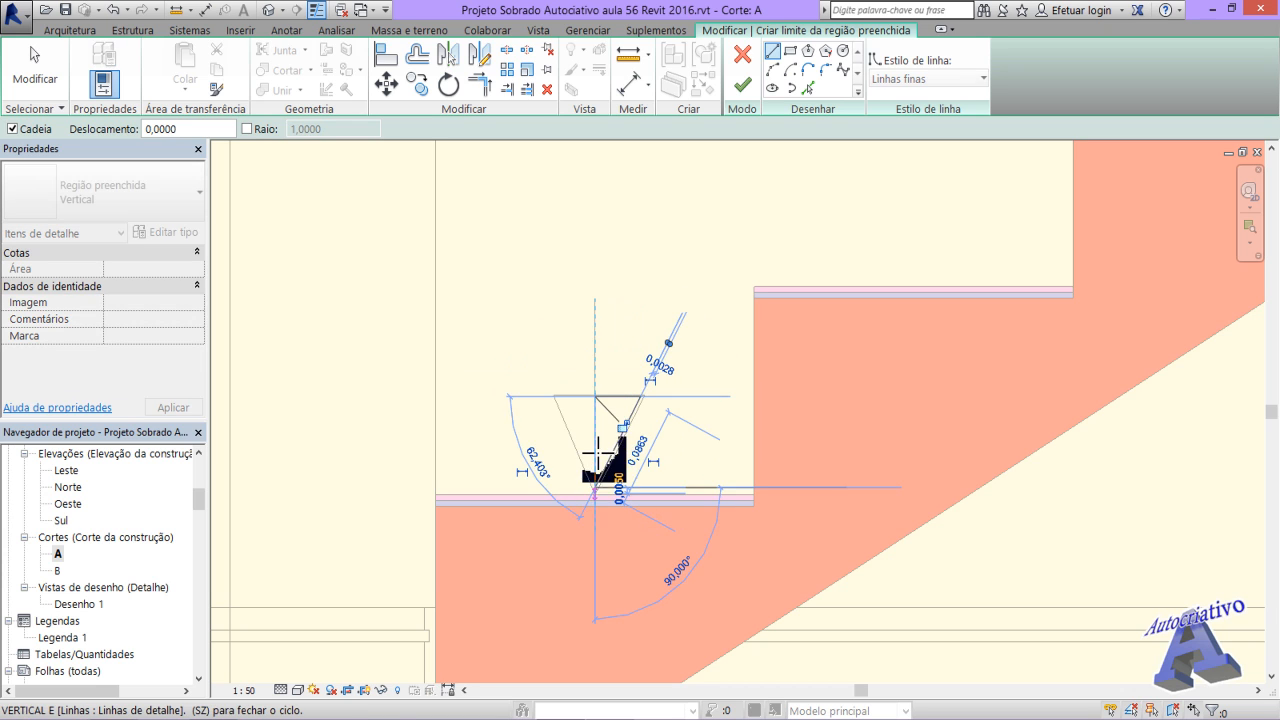
left_click(597, 397)
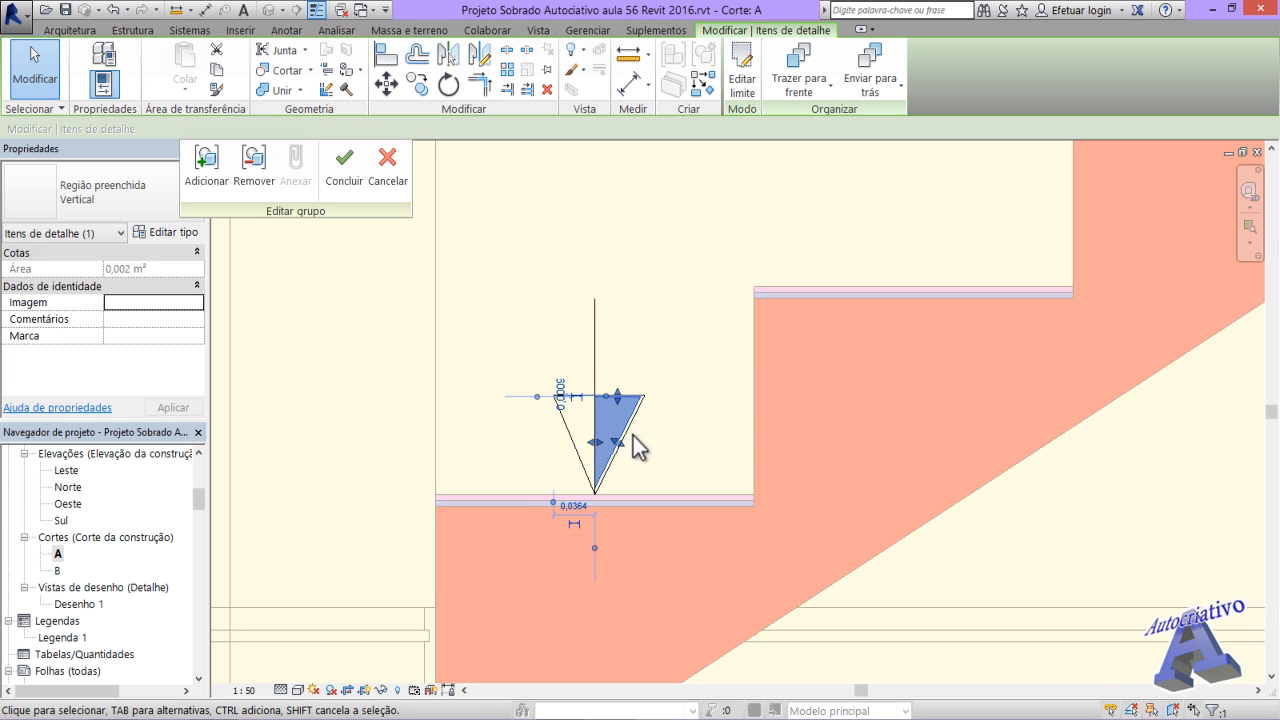
- Change the triangle's filled region type to the solid pattern Preenchimento sólido and the colour red
left_click(645, 426)
left_click(182, 232)
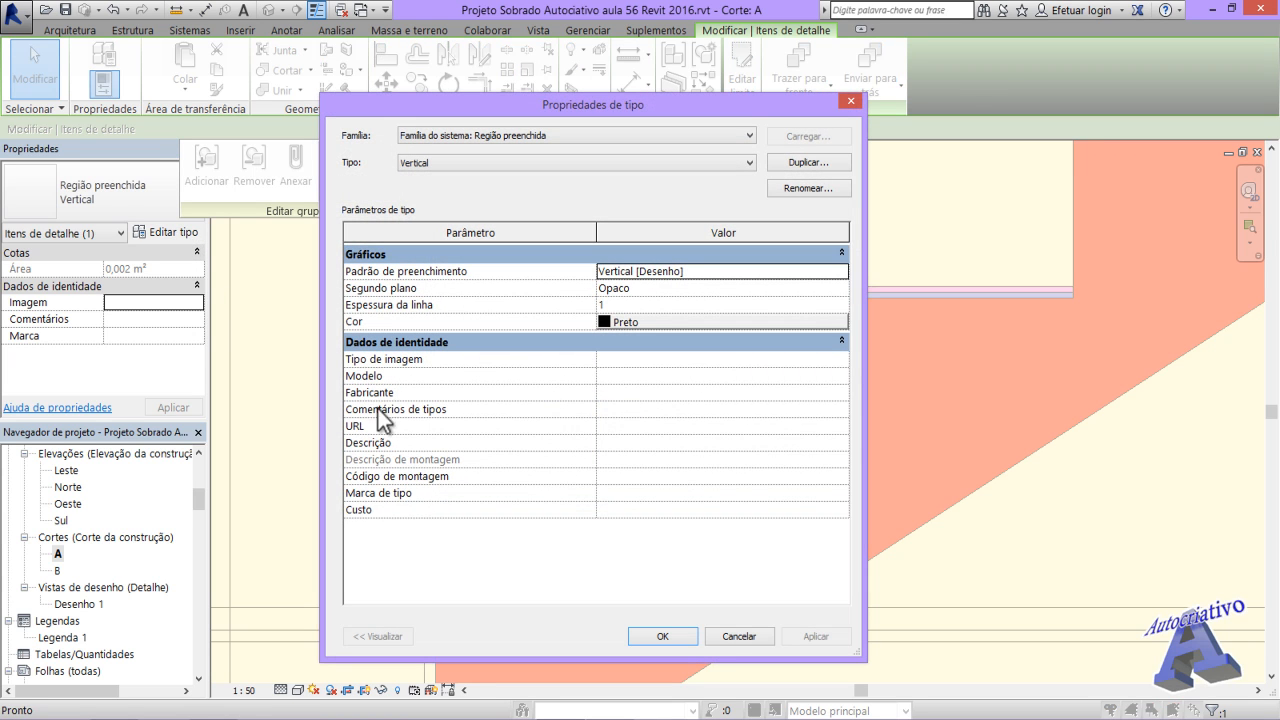
left_click(848, 270)
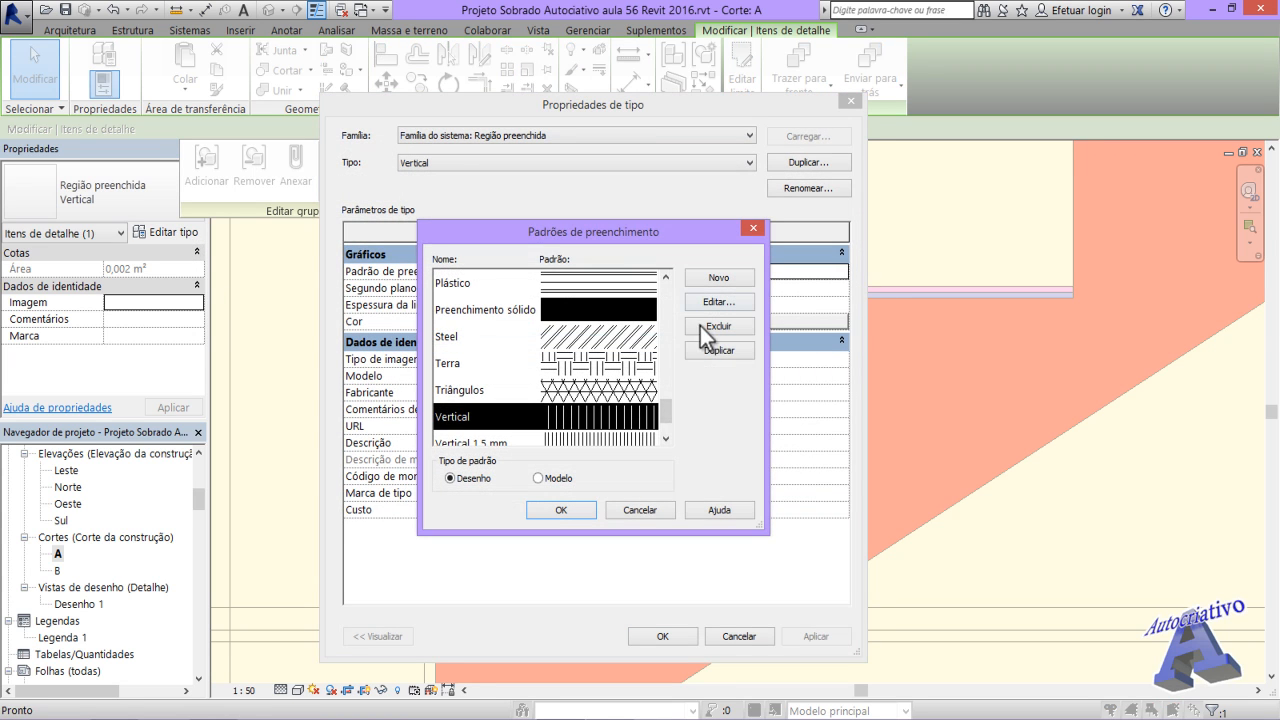
left_click(625, 310)
left_click(567, 510)
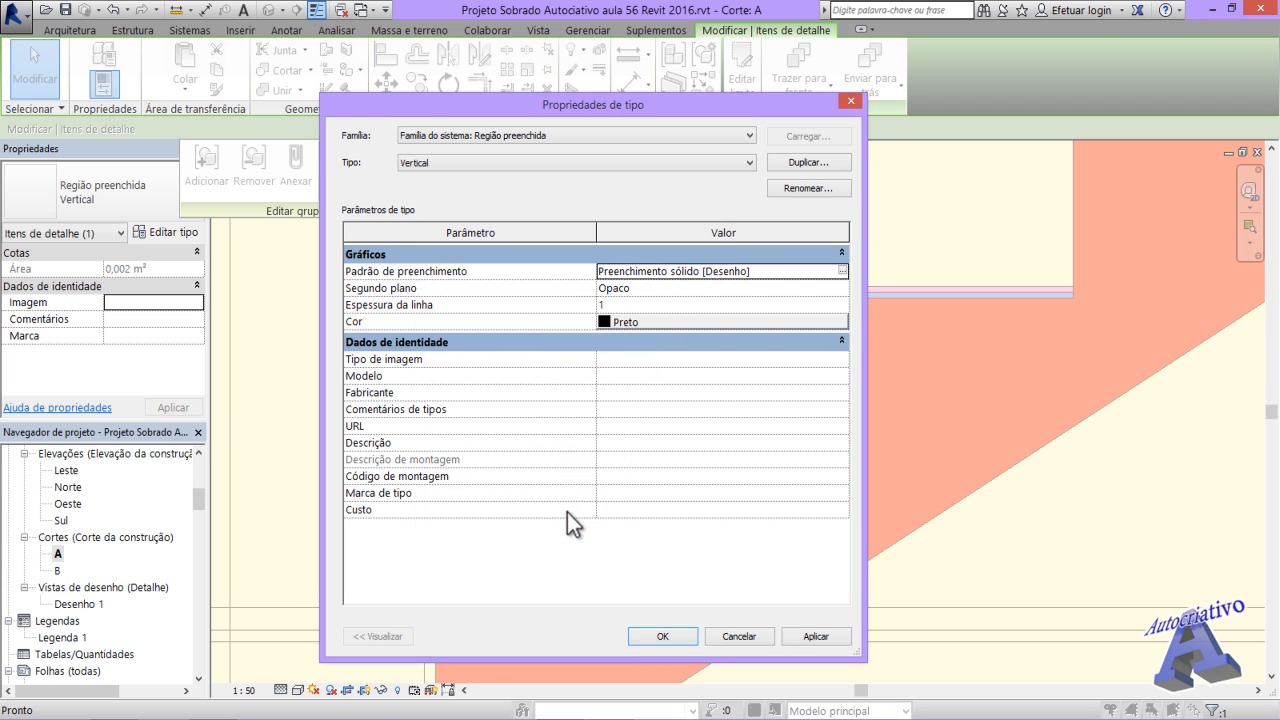
left_click(663, 322)
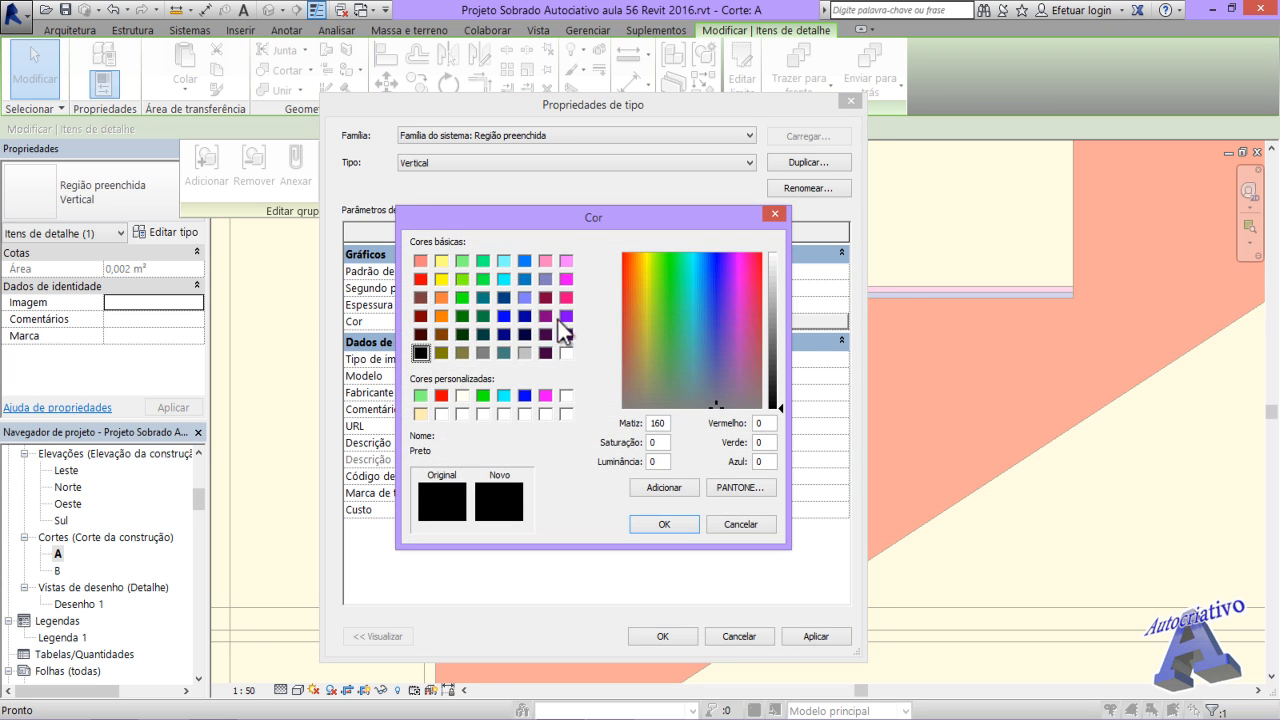
left_click(421, 280)
left_click(668, 526)
left_click(802, 641)
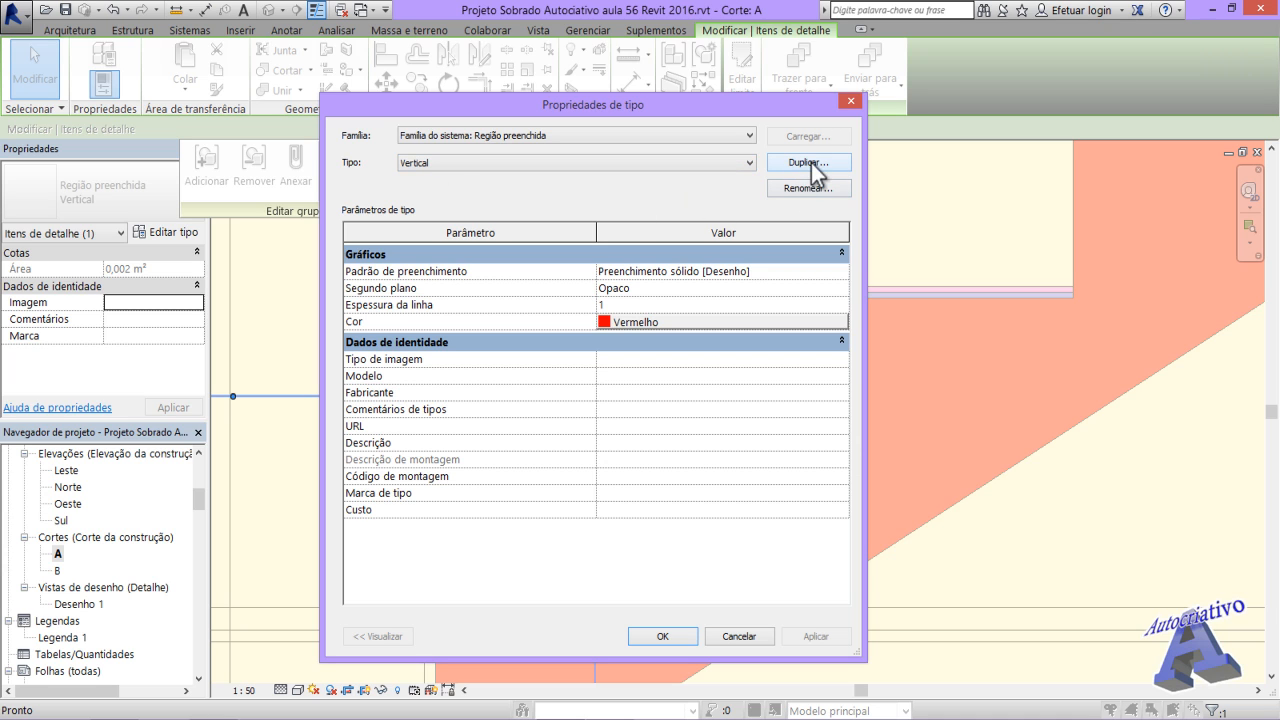
left_click(679, 633)
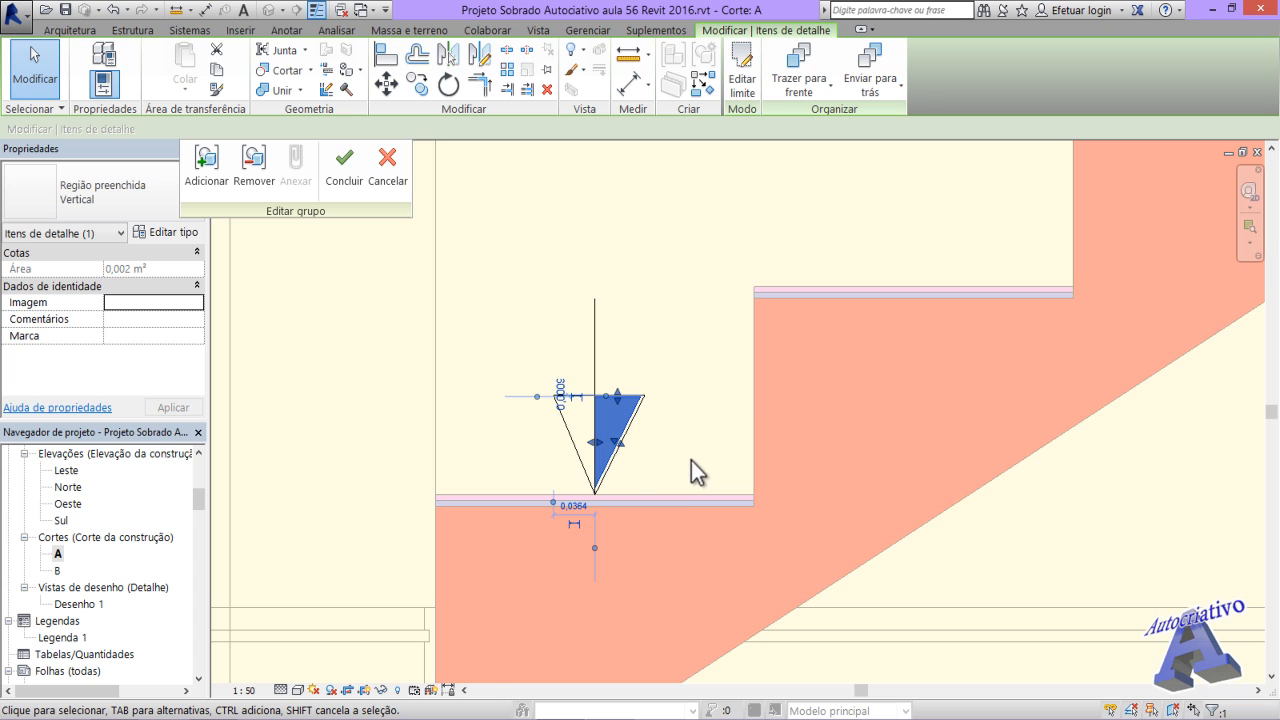
- Stretch the filled region's slanted edge to meet the triangle's right side
scroll(625, 455, "up", 3)
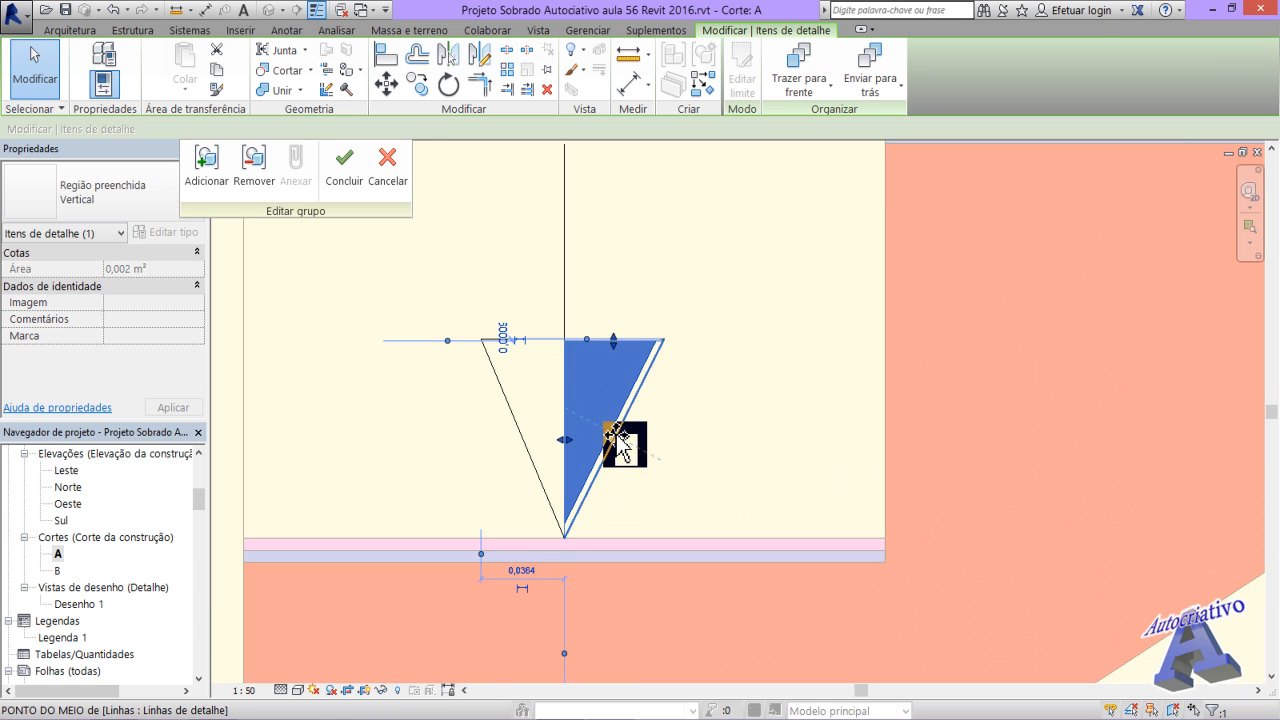
left_click(617, 437)
left_click(706, 496)
scroll(706, 496, "down", 2)
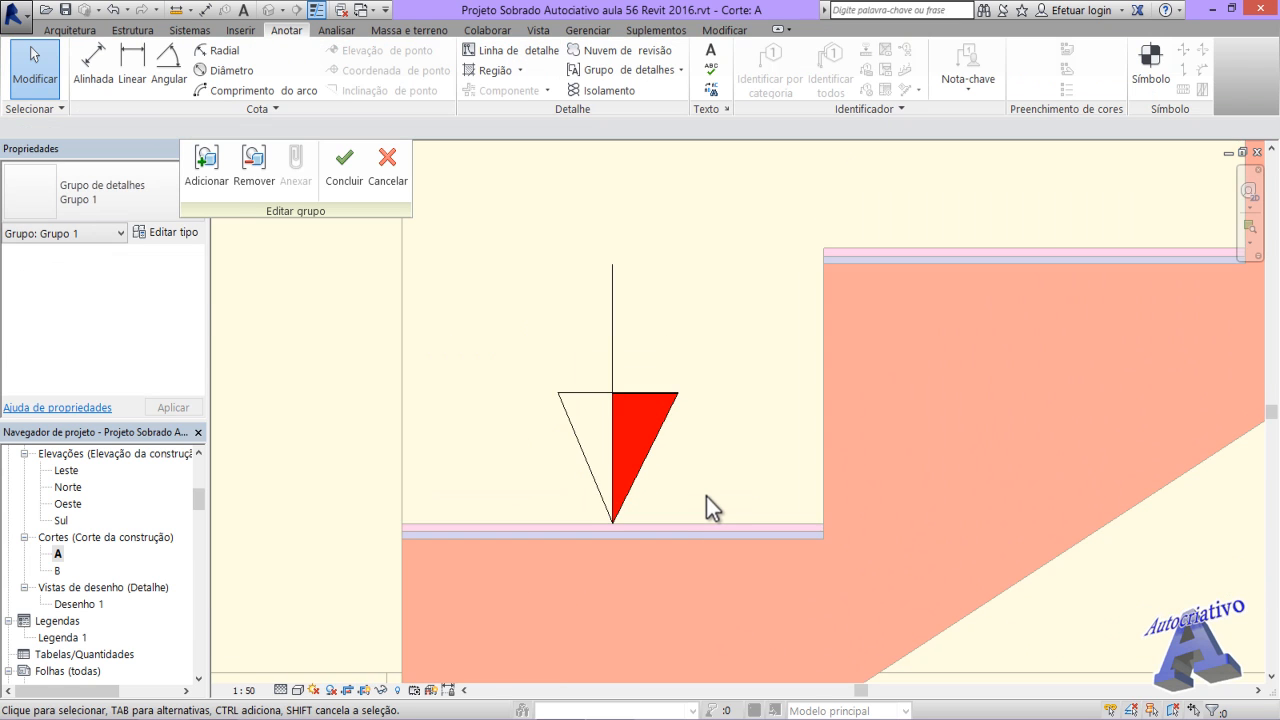
- Add a text note reading 265 in the 2.5mm Arial type over the arrow symbol inside the group
middle_click_drag(731, 512, 740, 529)
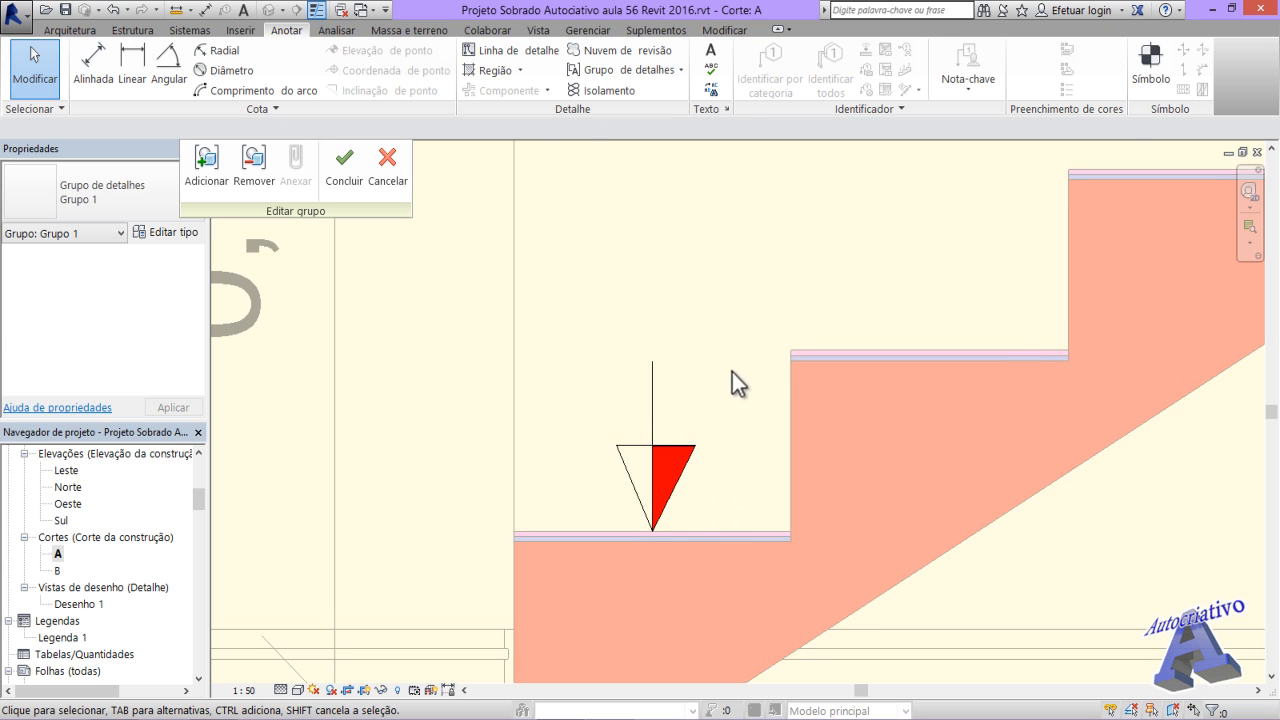
scroll(727, 385, "down", 2)
middle_click_drag(745, 455, 728, 409)
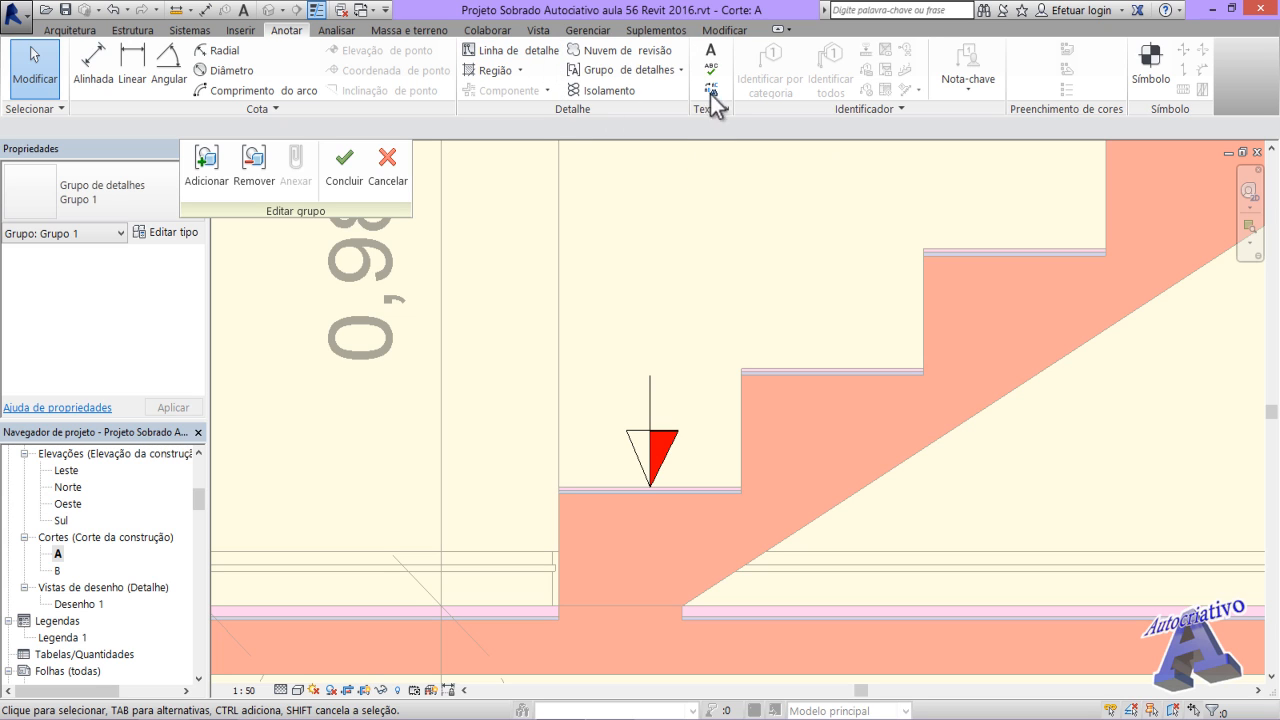
left_click(711, 55)
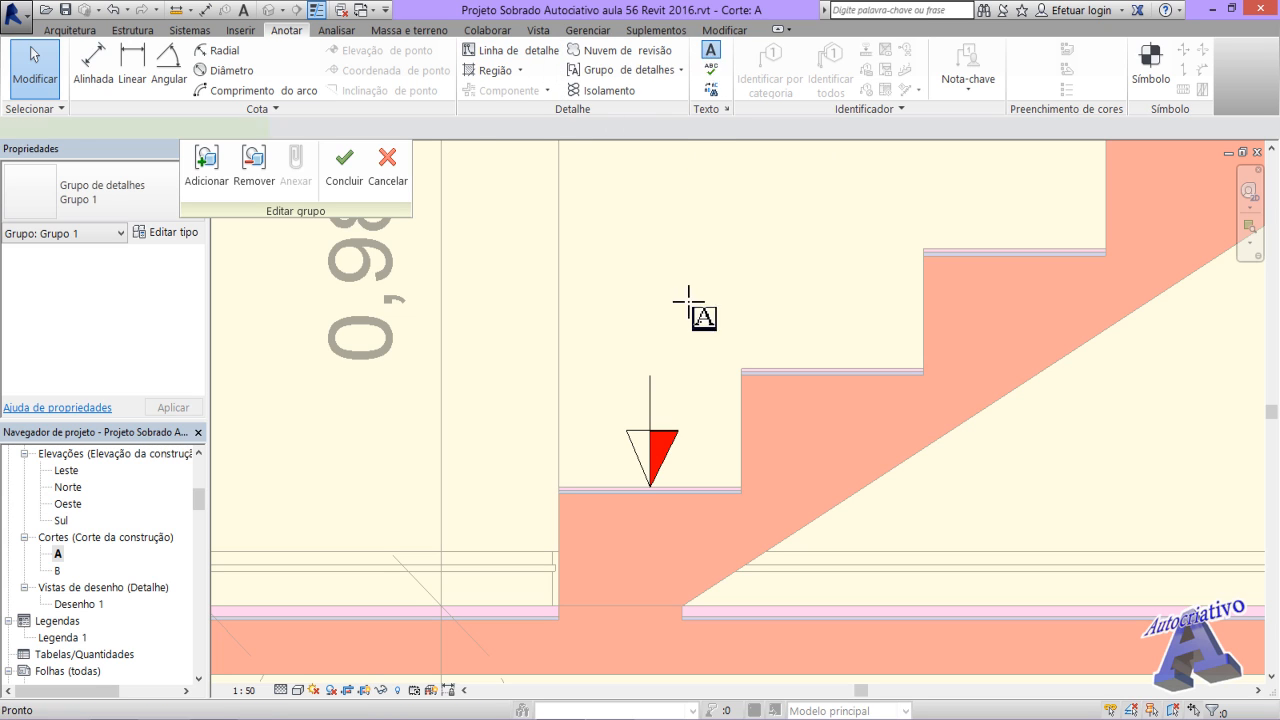
left_click(589, 314)
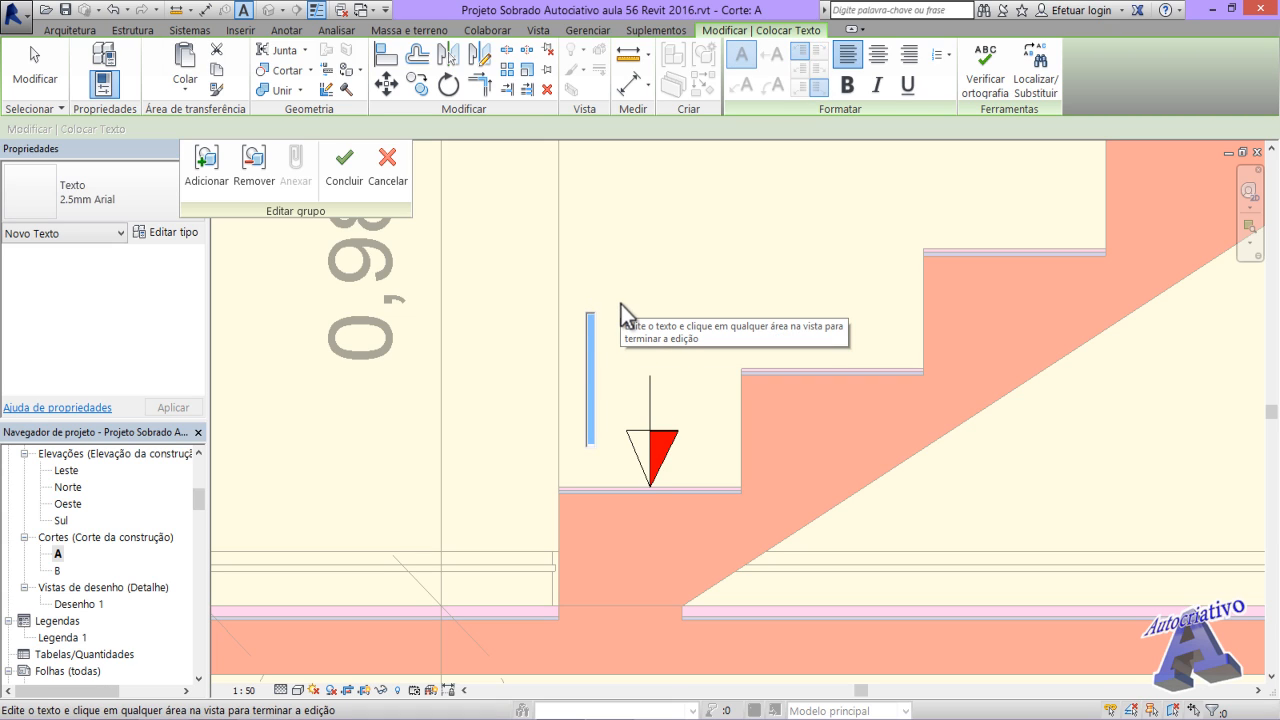
type("265")
key("Return")
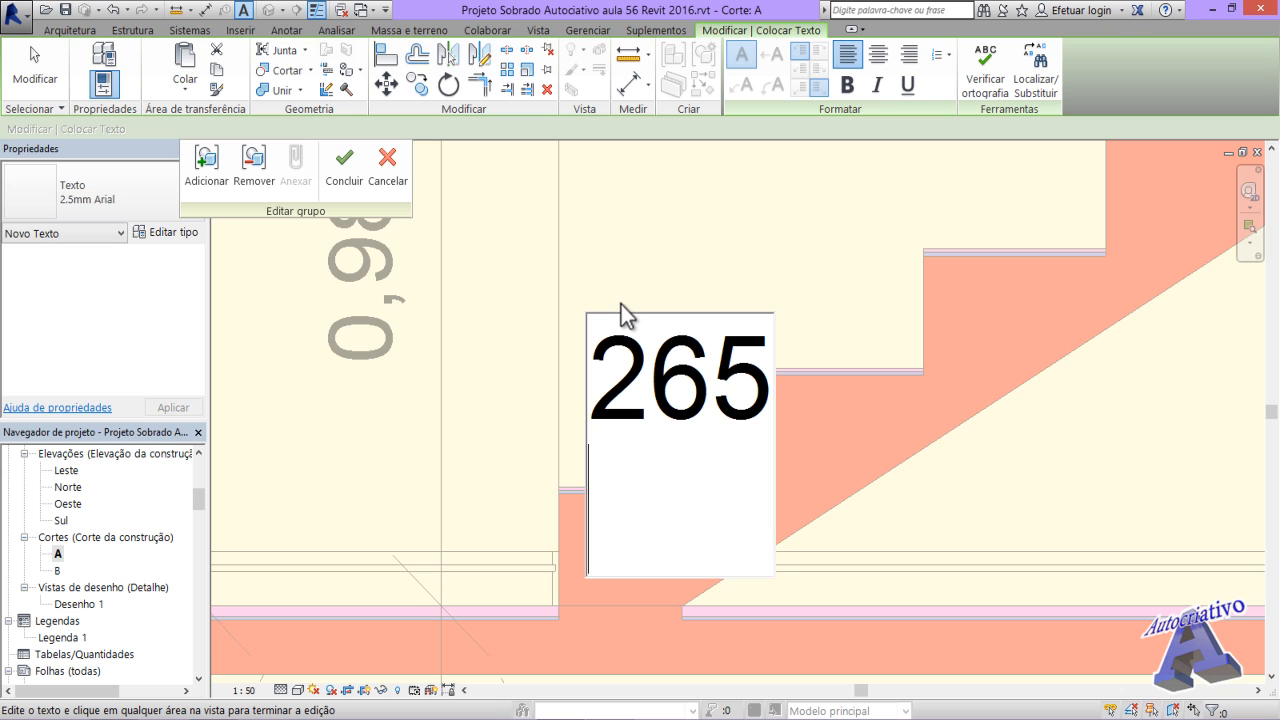
left_click(648, 291)
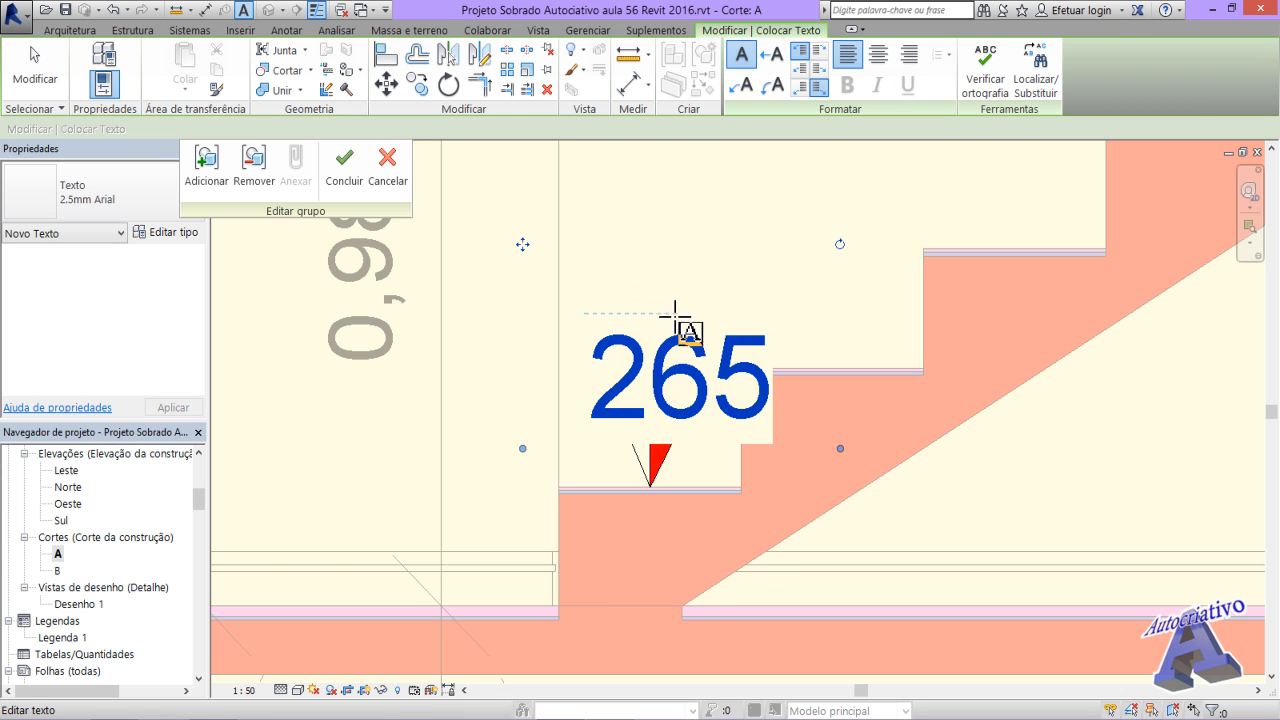
key("Escape")
- Move the 265 text note up so it sits centred above the arrow's vertical line
left_click(696, 349)
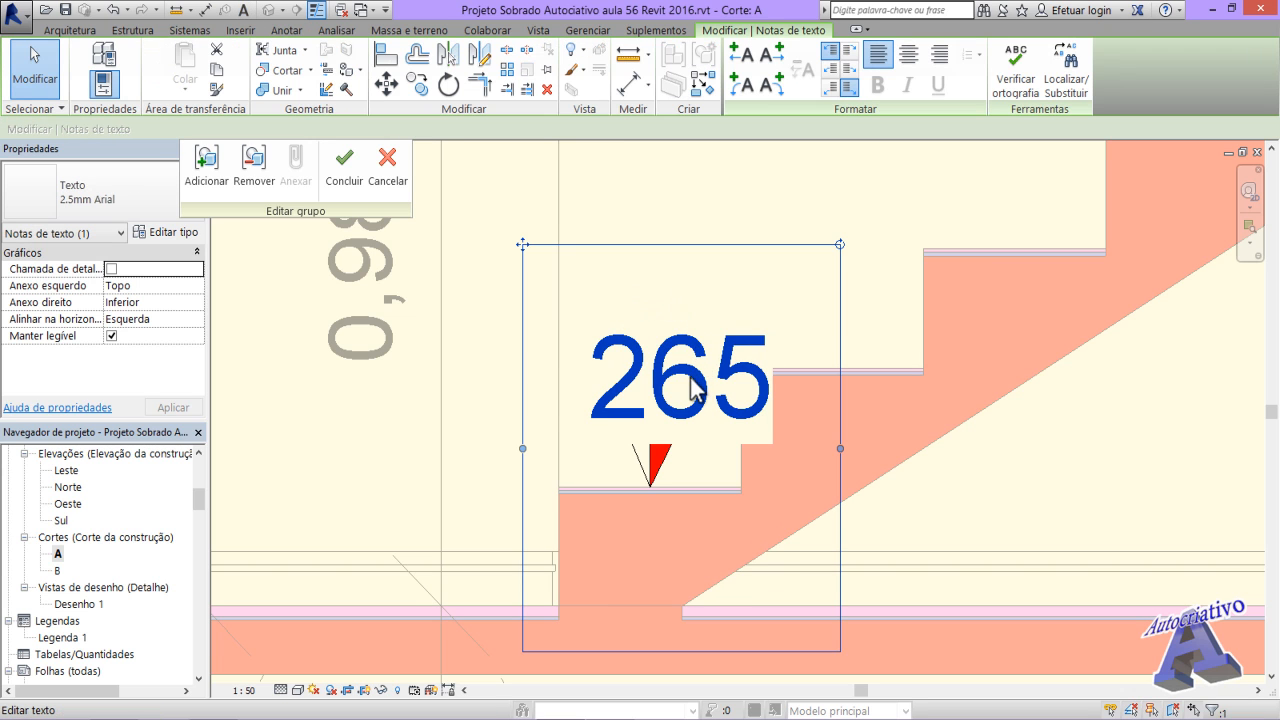
left_click(689, 377)
left_click(734, 292)
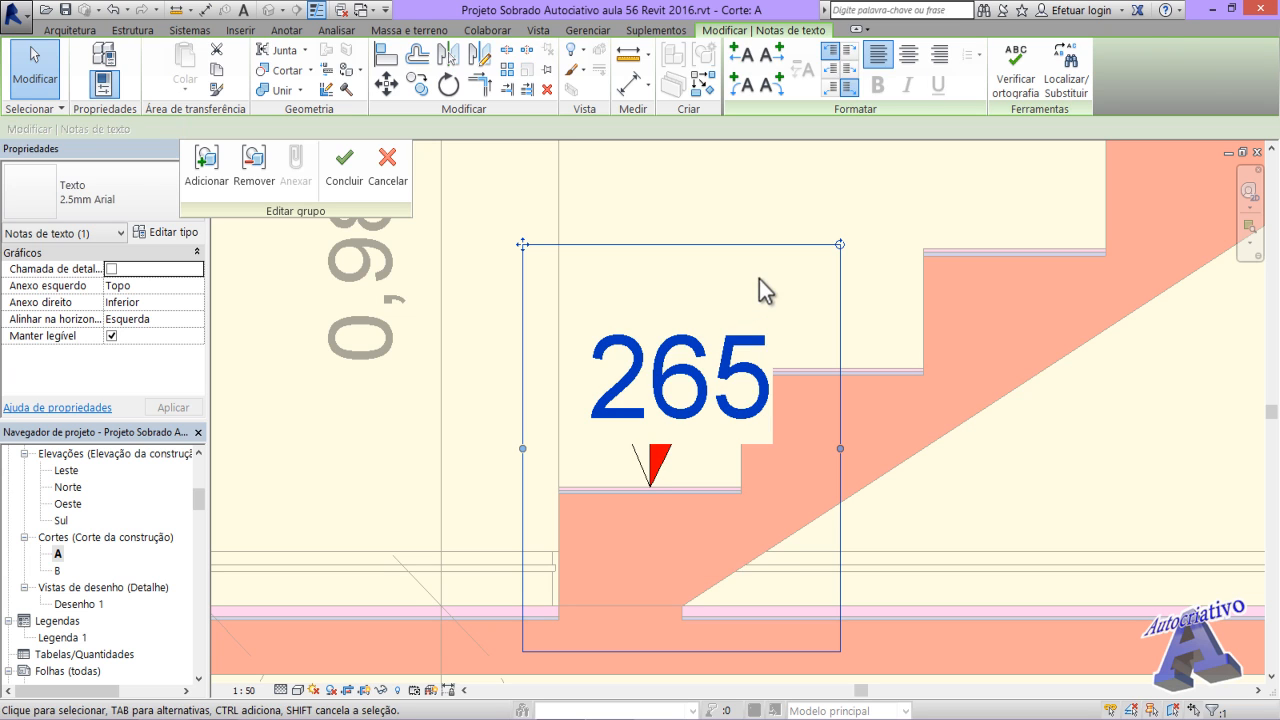
left_click(697, 360)
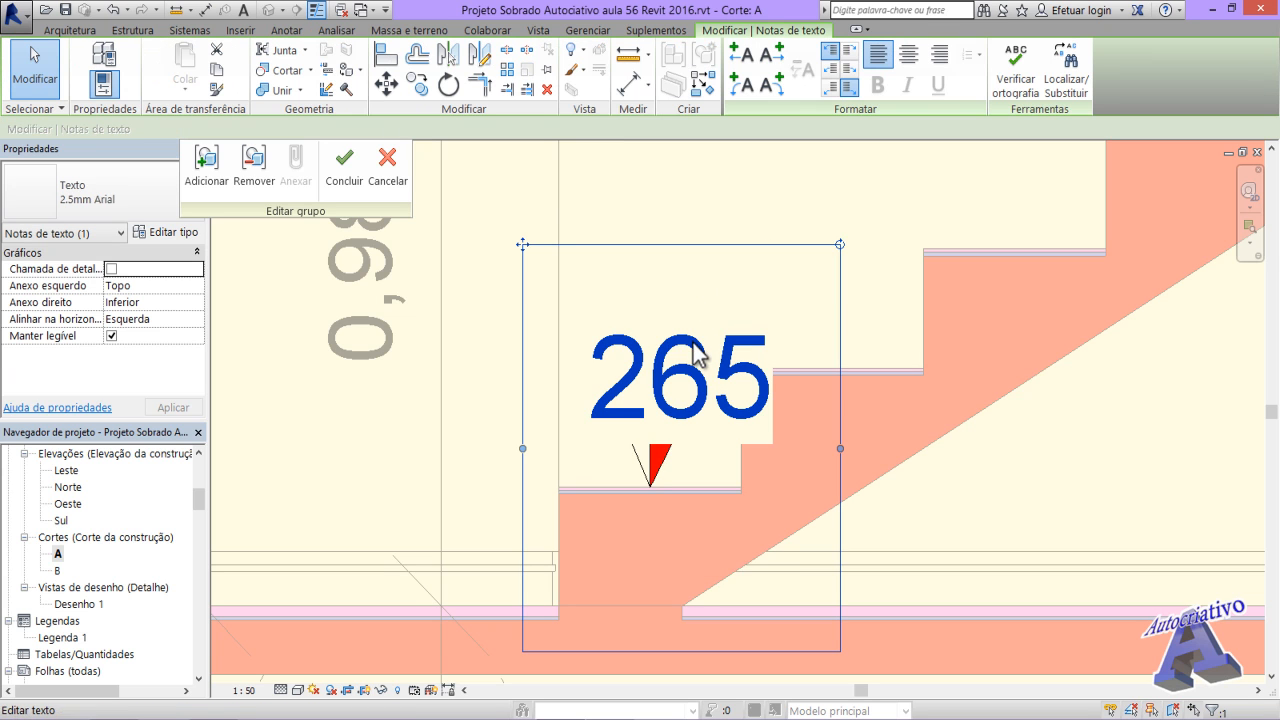
left_click(388, 85)
left_click(688, 385)
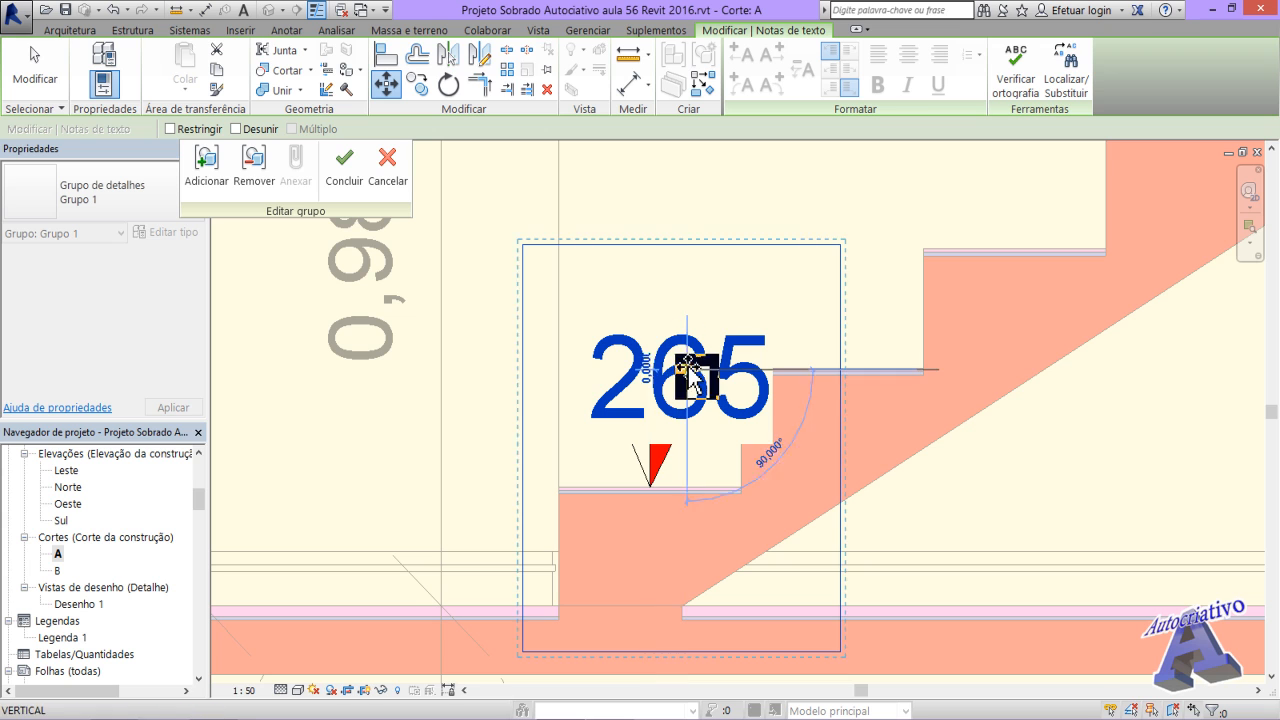
left_click(651, 338)
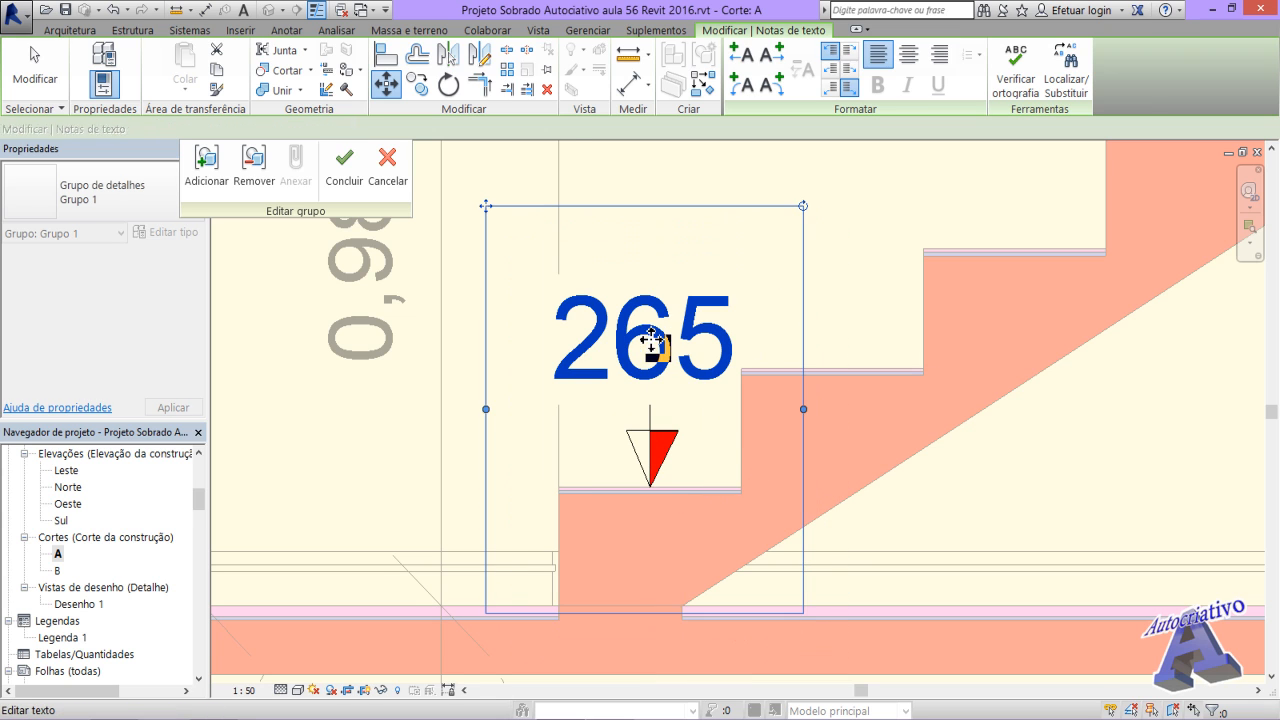
left_click(861, 300)
middle_click_drag(806, 394, 782, 450)
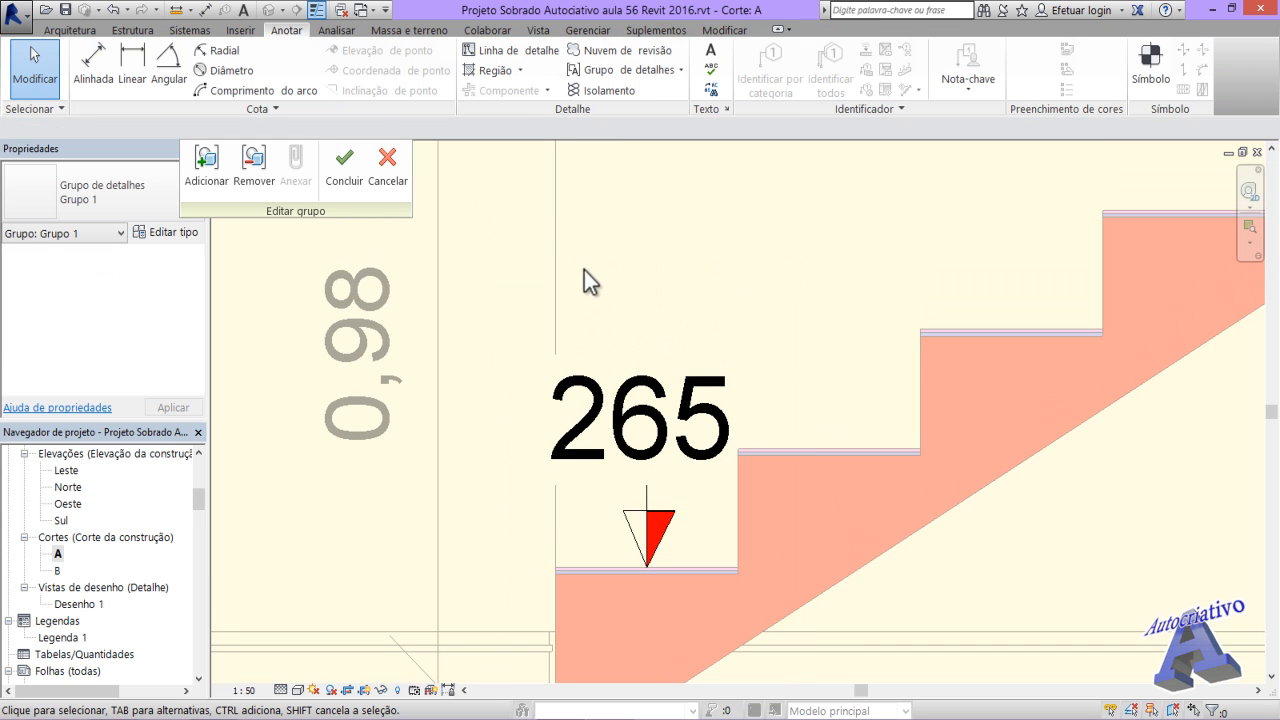
- Draw a horizontal thin detail line (Linhas finas) directly beneath the 265 text, spanning roughly its width
left_click(512, 50)
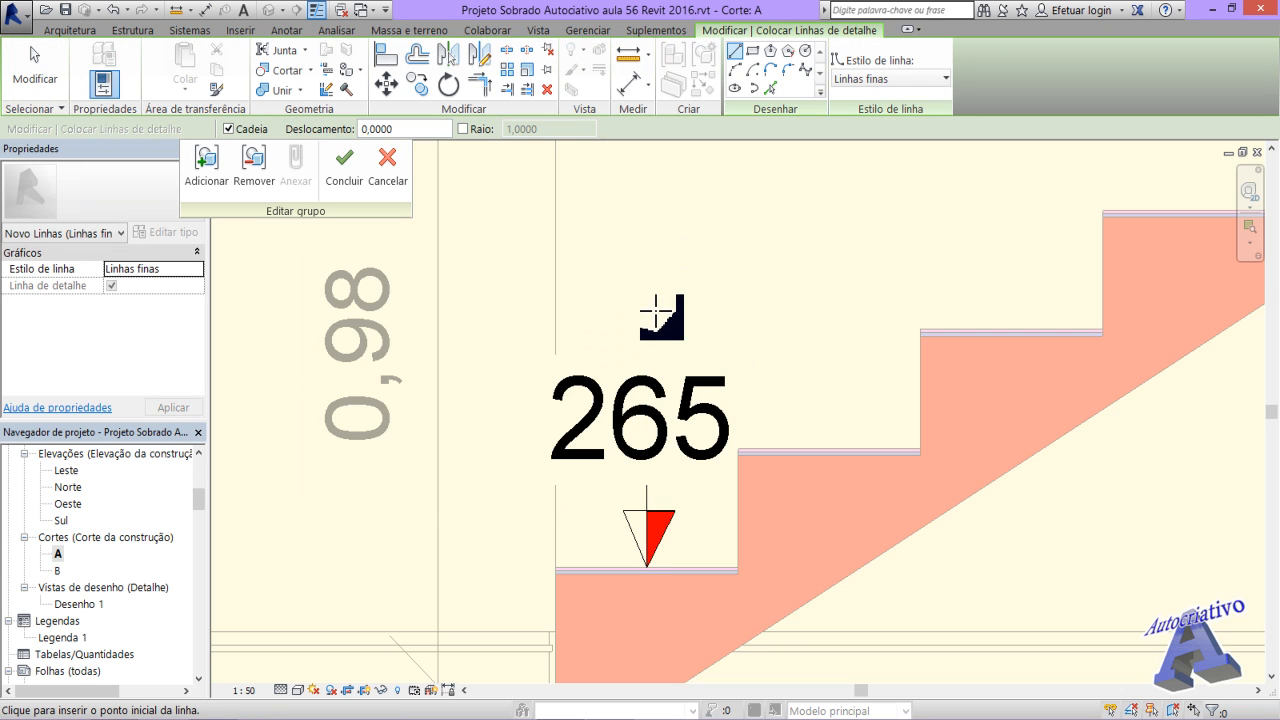
left_click(557, 474)
left_click(719, 474)
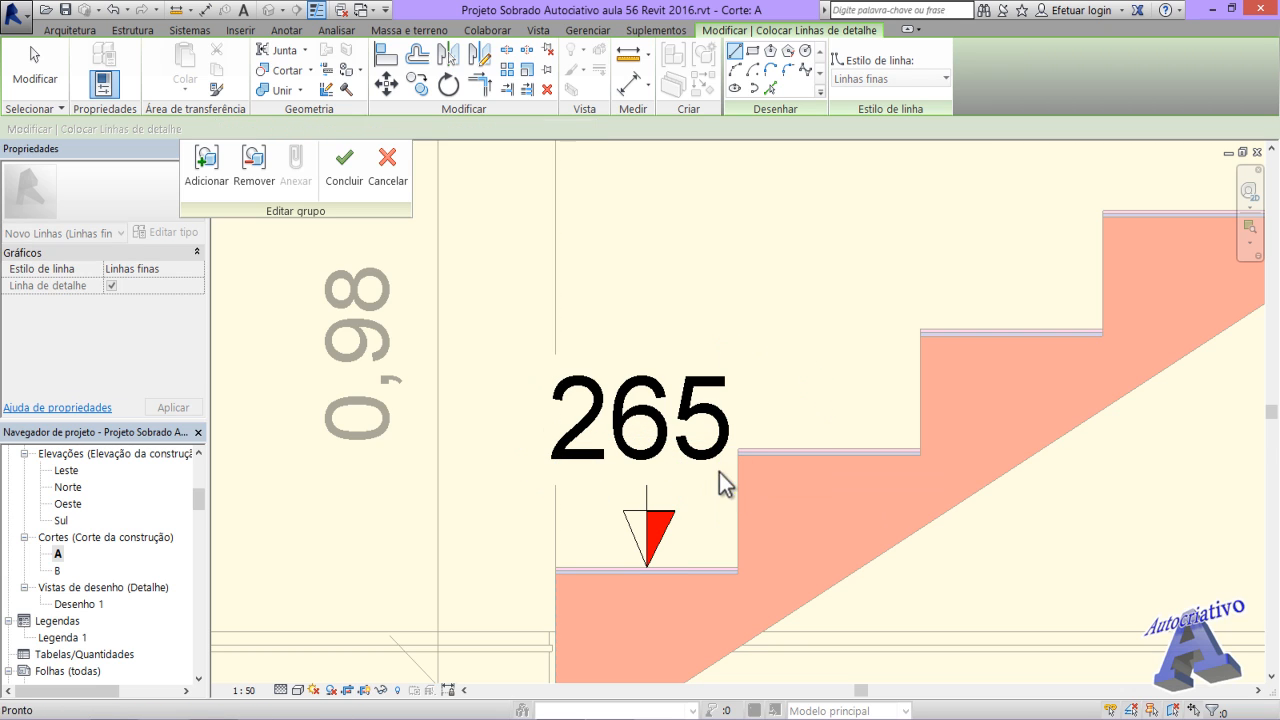
key("Escape")
key("Escape")
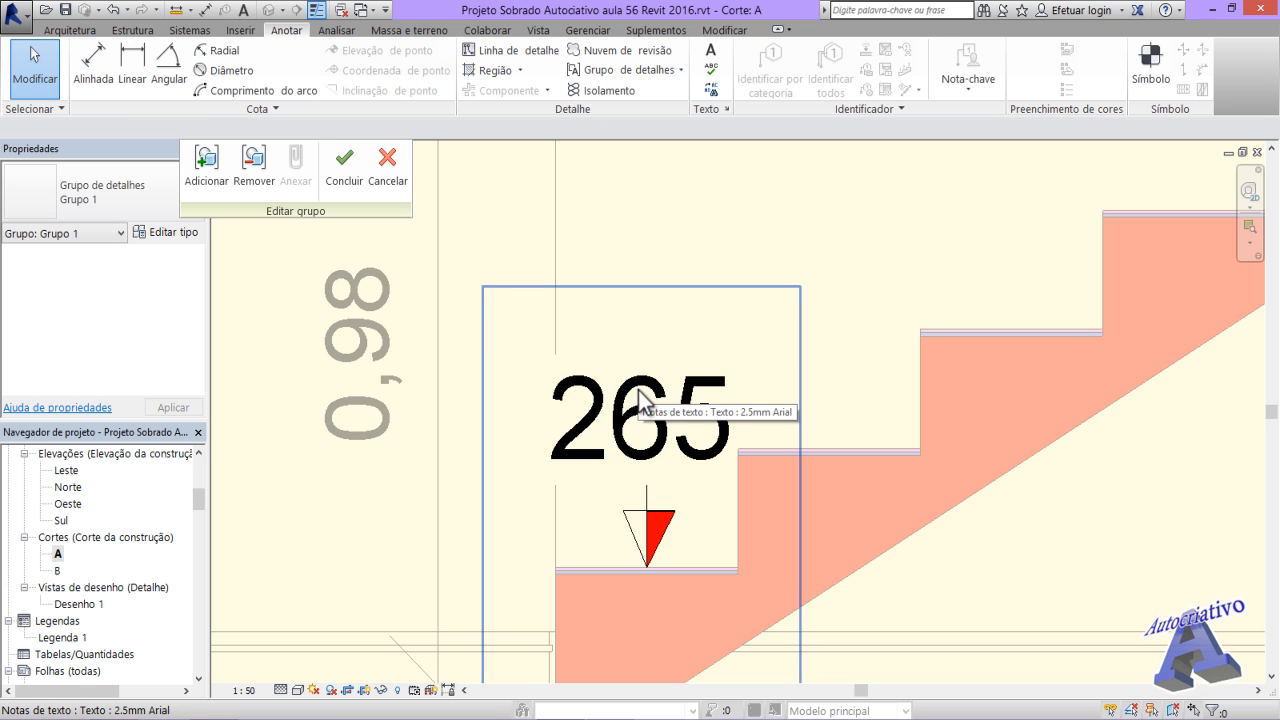
- Finish editing the detail group Grupo 1 and deselect it
left_click(353, 176)
scroll(476, 512, "down", 4)
middle_click_drag(476, 535, 526, 476)
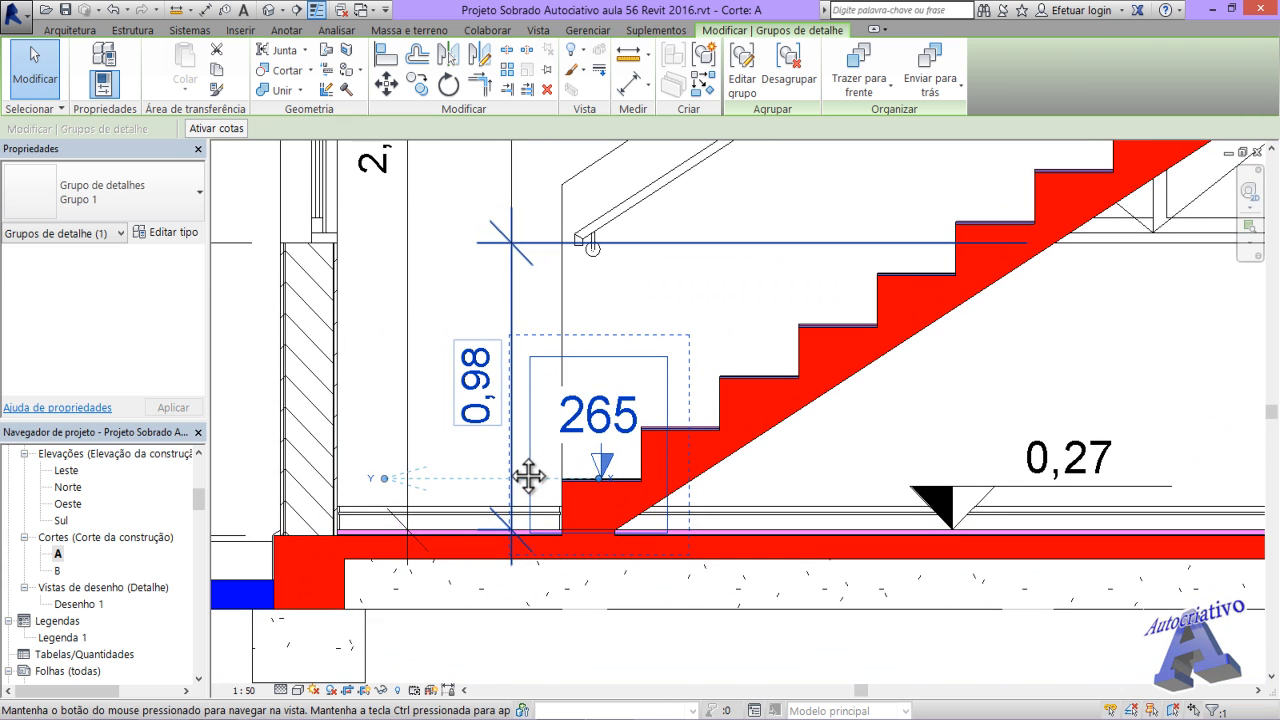
left_click(725, 323)
middle_click_drag(834, 583, 878, 579)
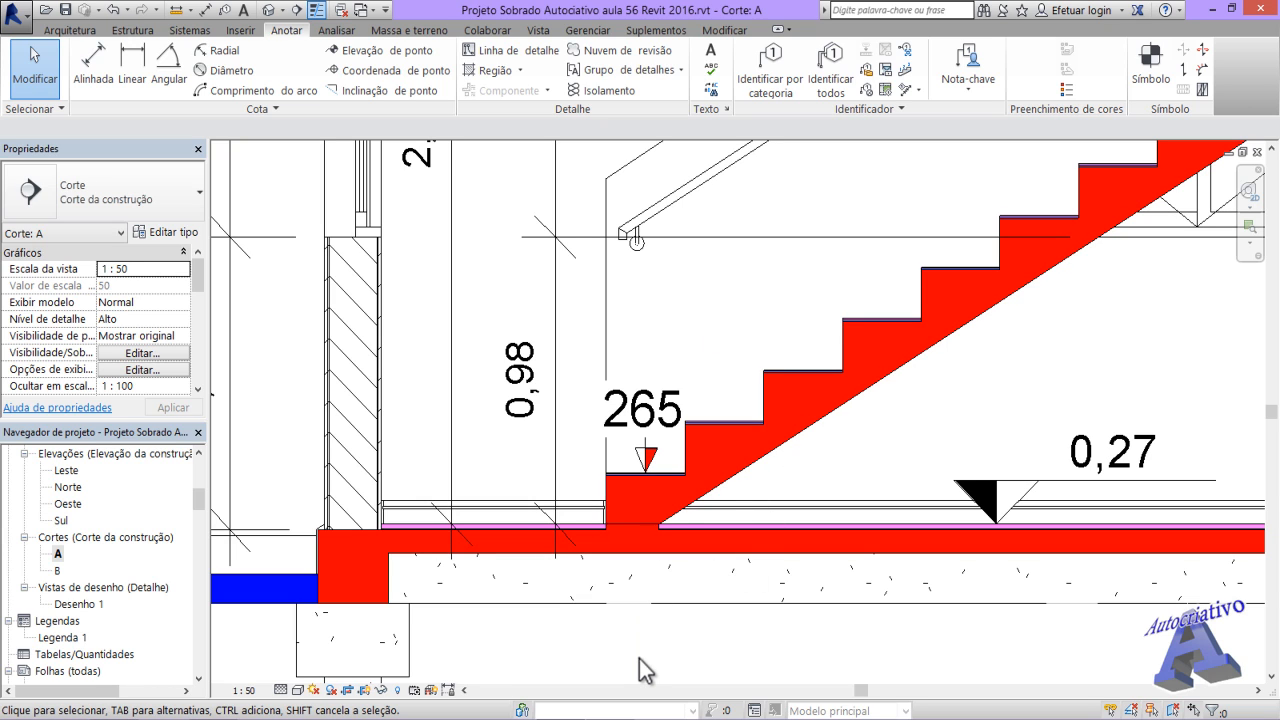
- Copy the 265 level group from the corner of the first stair tread to the third tread
left_click(642, 438)
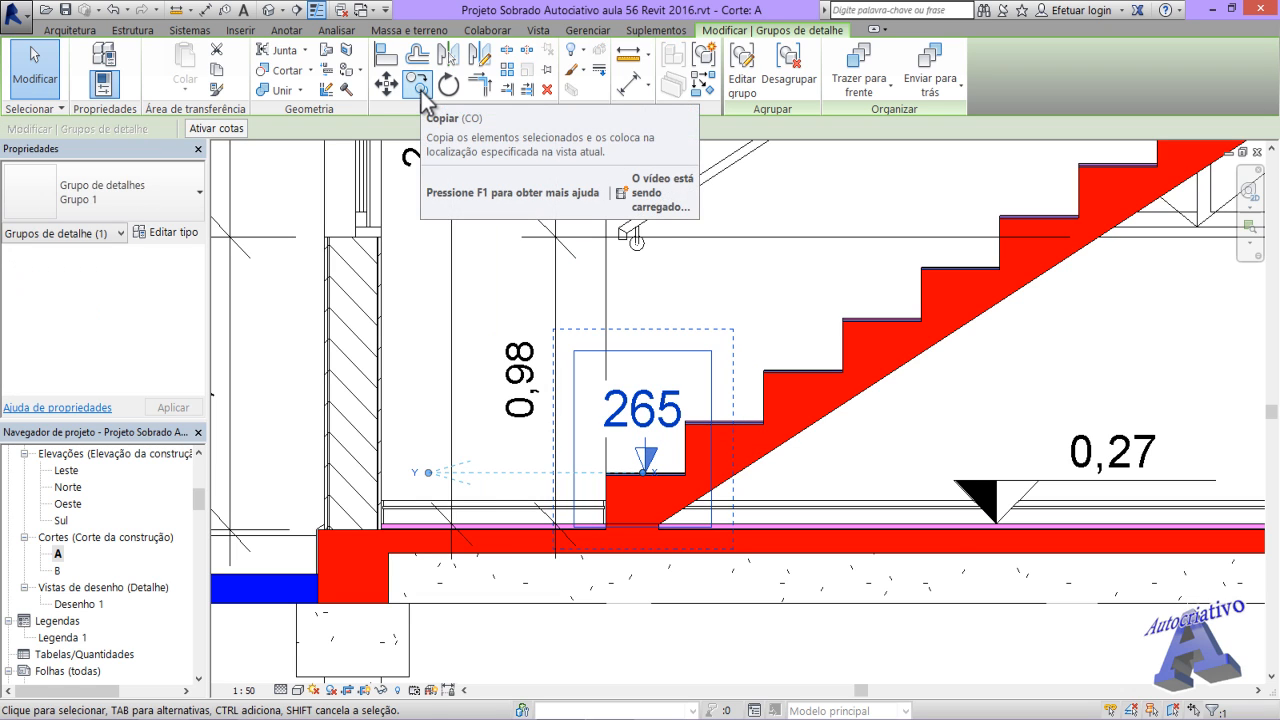
left_click(418, 87)
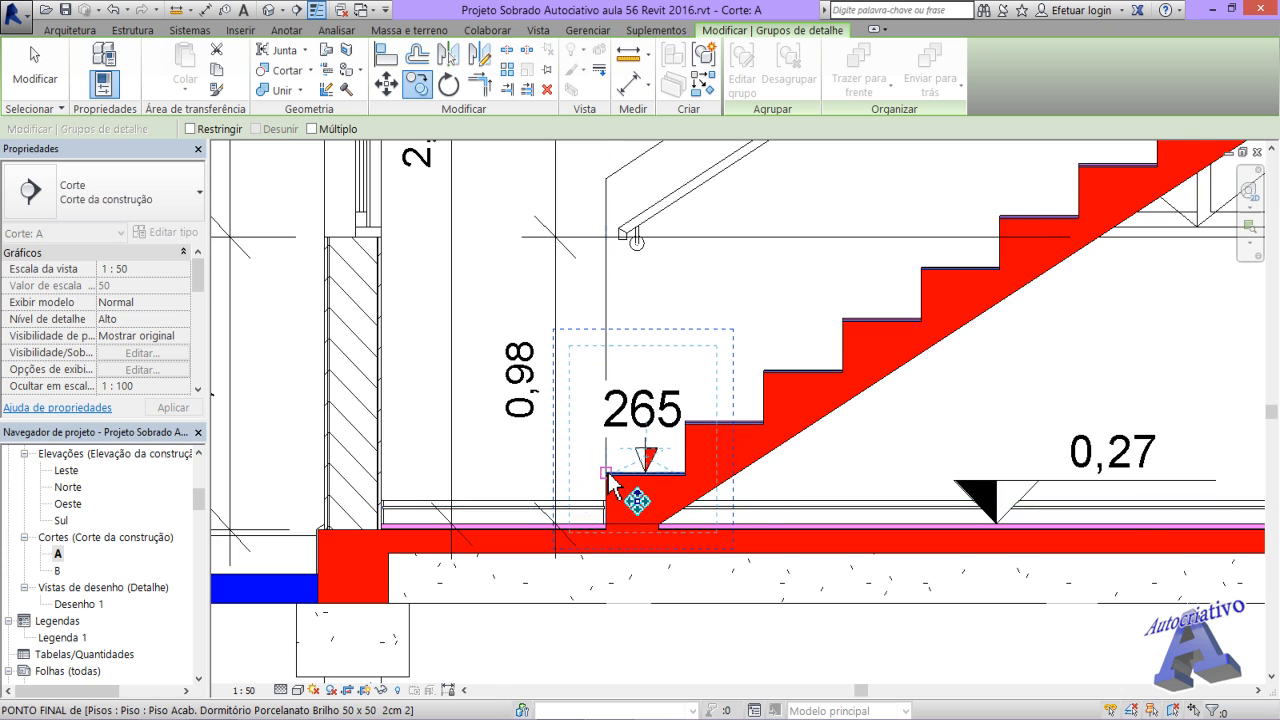
scroll(605, 485, "up", 2)
left_click(605, 473)
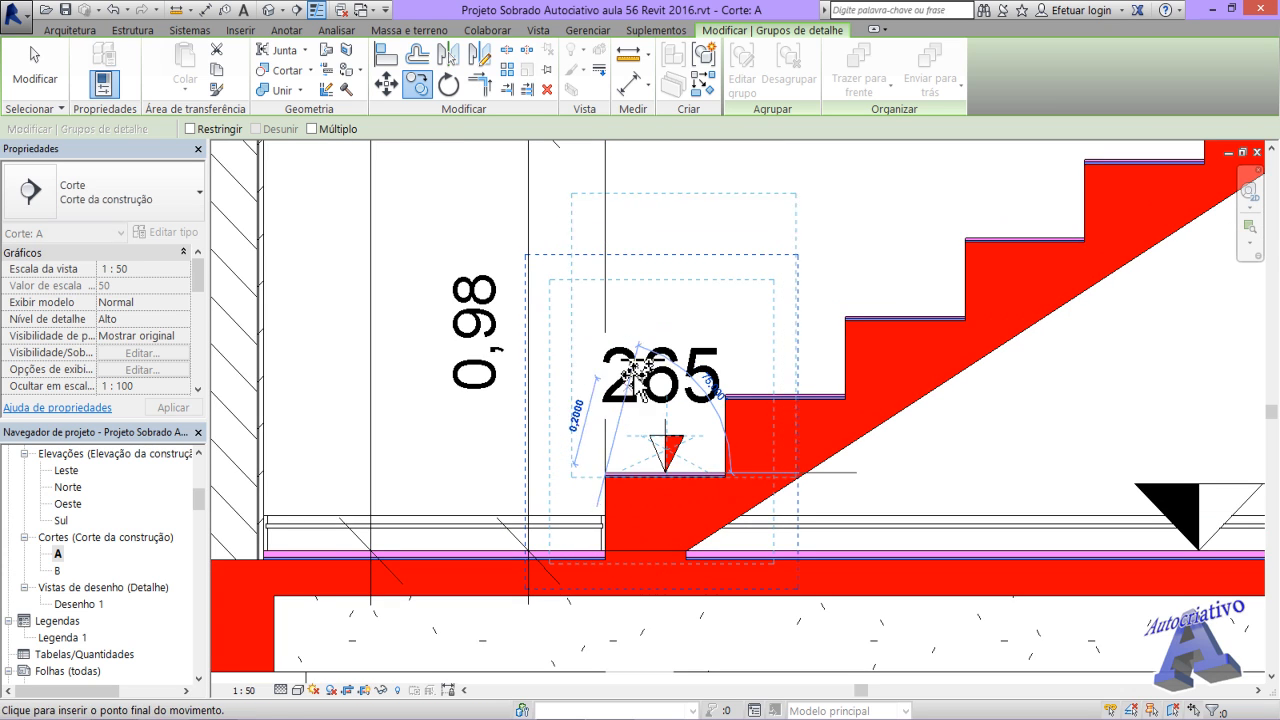
left_click(845, 317)
scroll(905, 435, "down", 1)
mouse_move(910, 440)
middle_mouse_down()
mouse_move(809, 509)
mouse_move(594, 566)
middle_mouse_up()
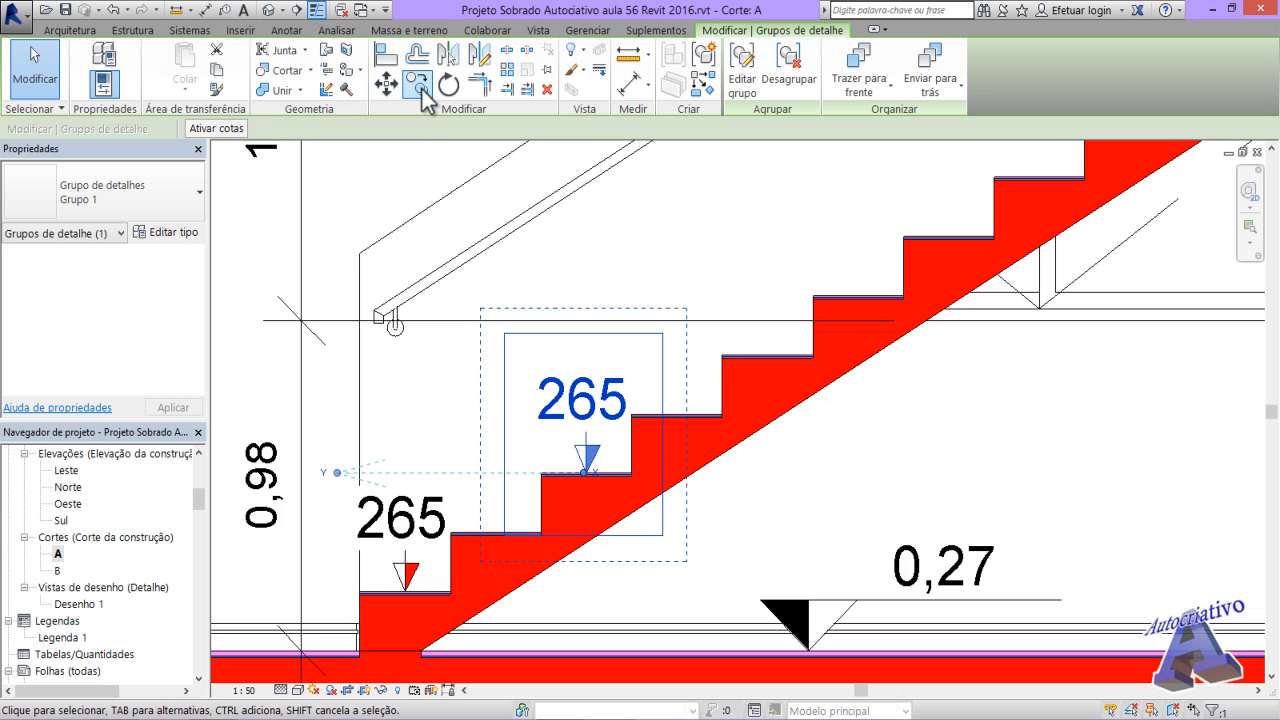
- Make multiple copies of the third tread's level group onto the fifth, seventh and ninth treads
left_click(422, 88)
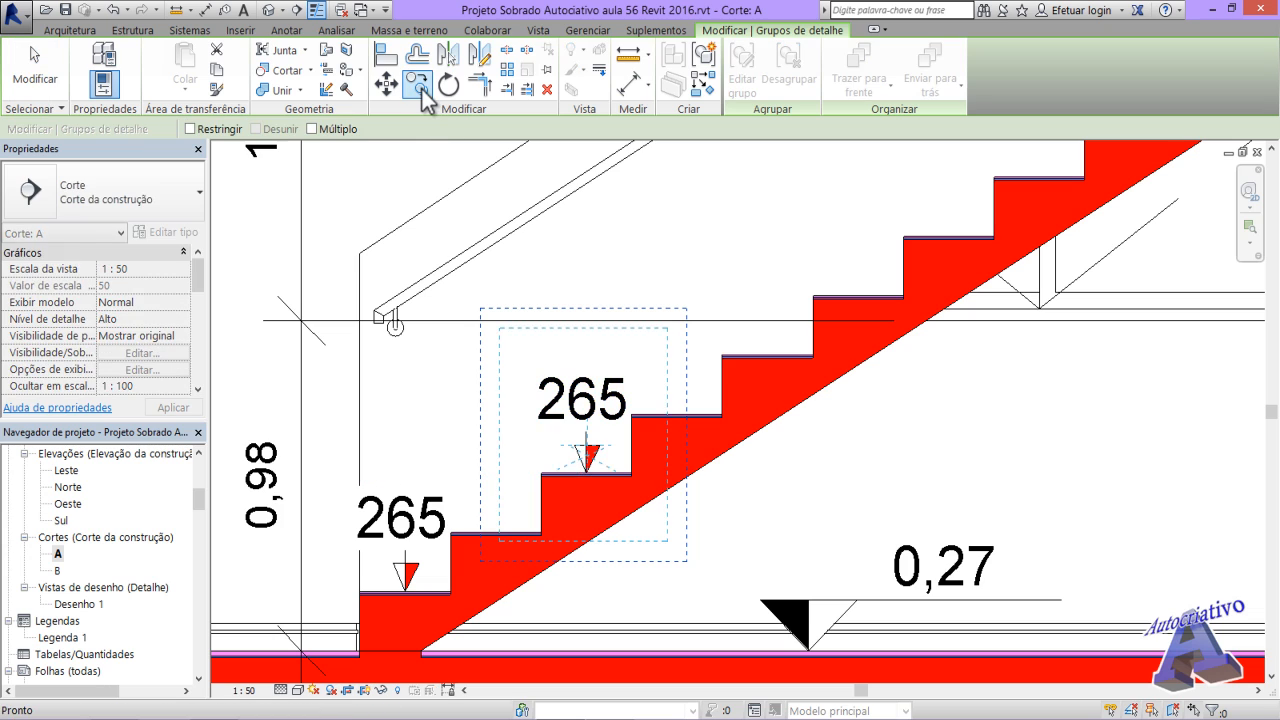
left_click(311, 129)
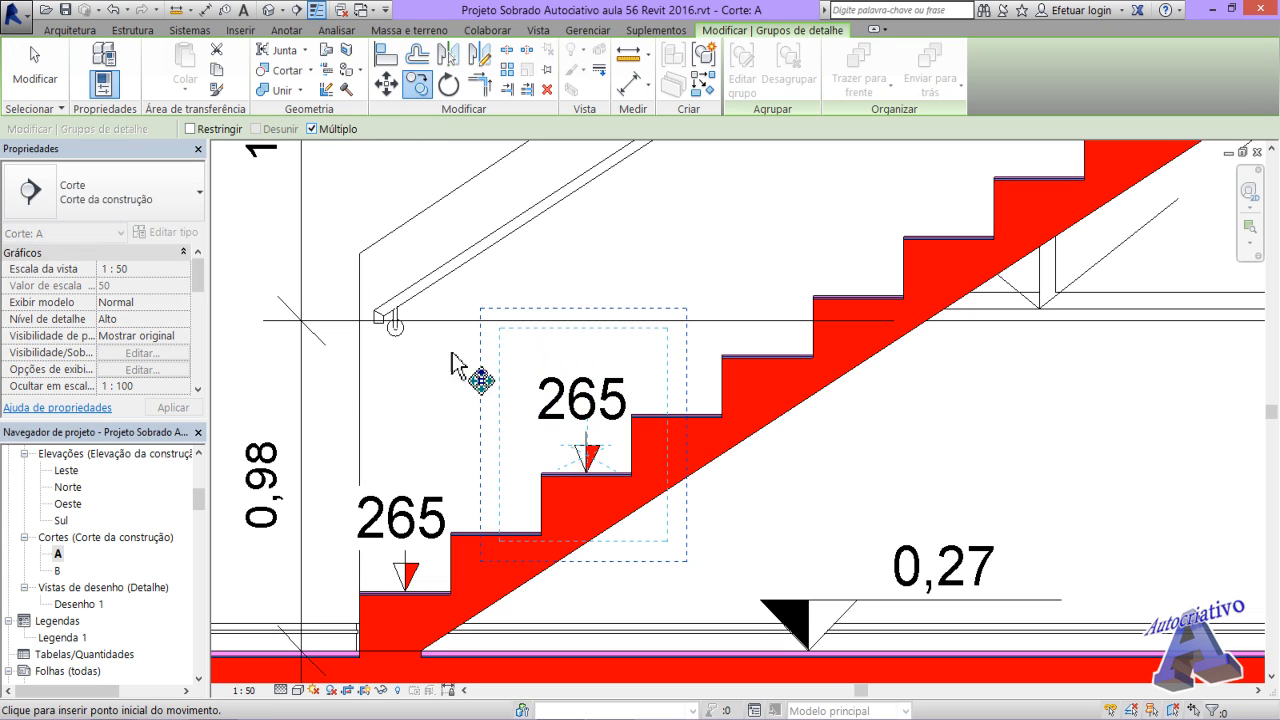
left_click(541, 475)
left_click(721, 357)
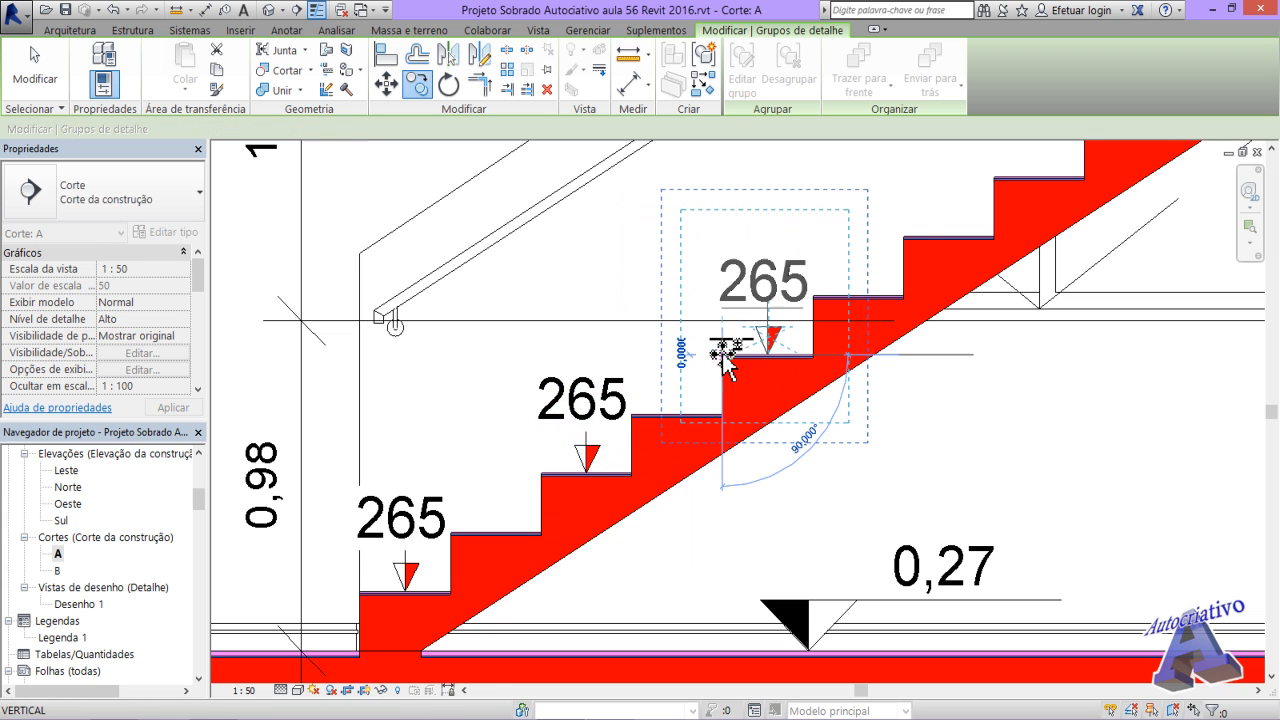
left_click(904, 237)
middle_click_drag(894, 457, 776, 535)
left_click(877, 310)
scroll(740, 549, "down", 2)
key("Escape")
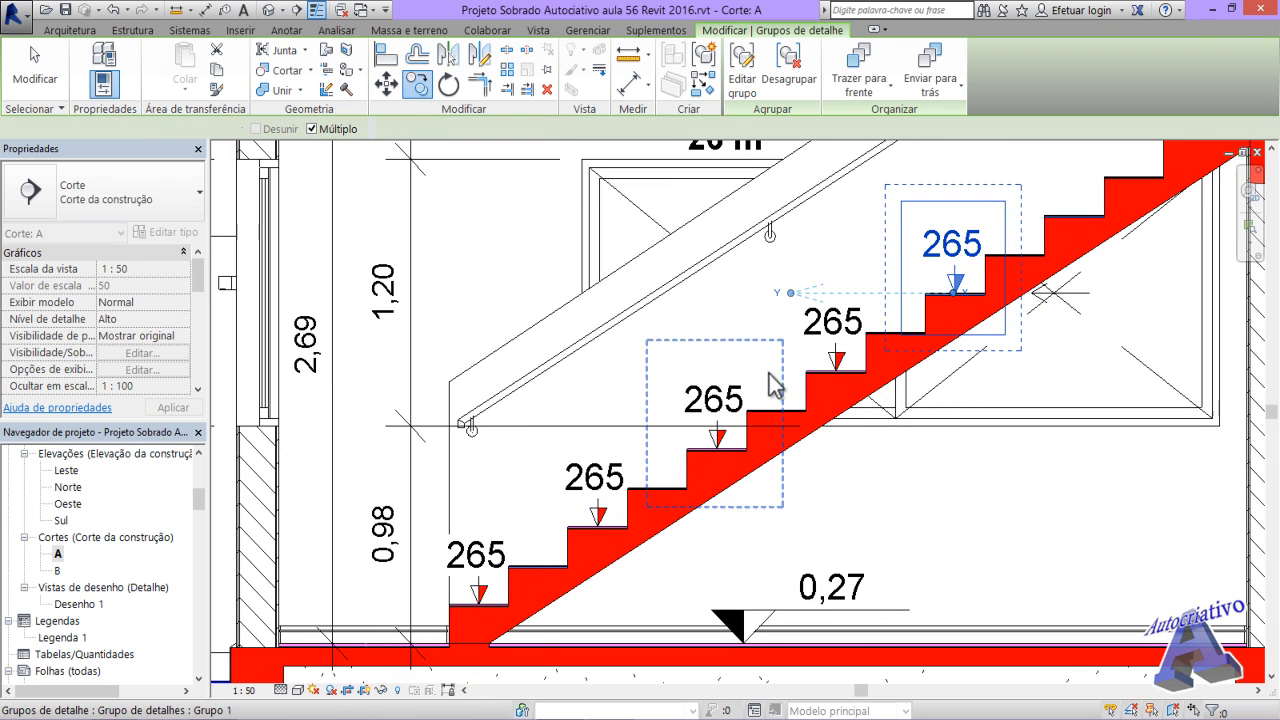
key("Escape")
middle_click_drag(679, 583, 716, 518)
left_click(771, 451)
scroll(771, 449, "down", 1)
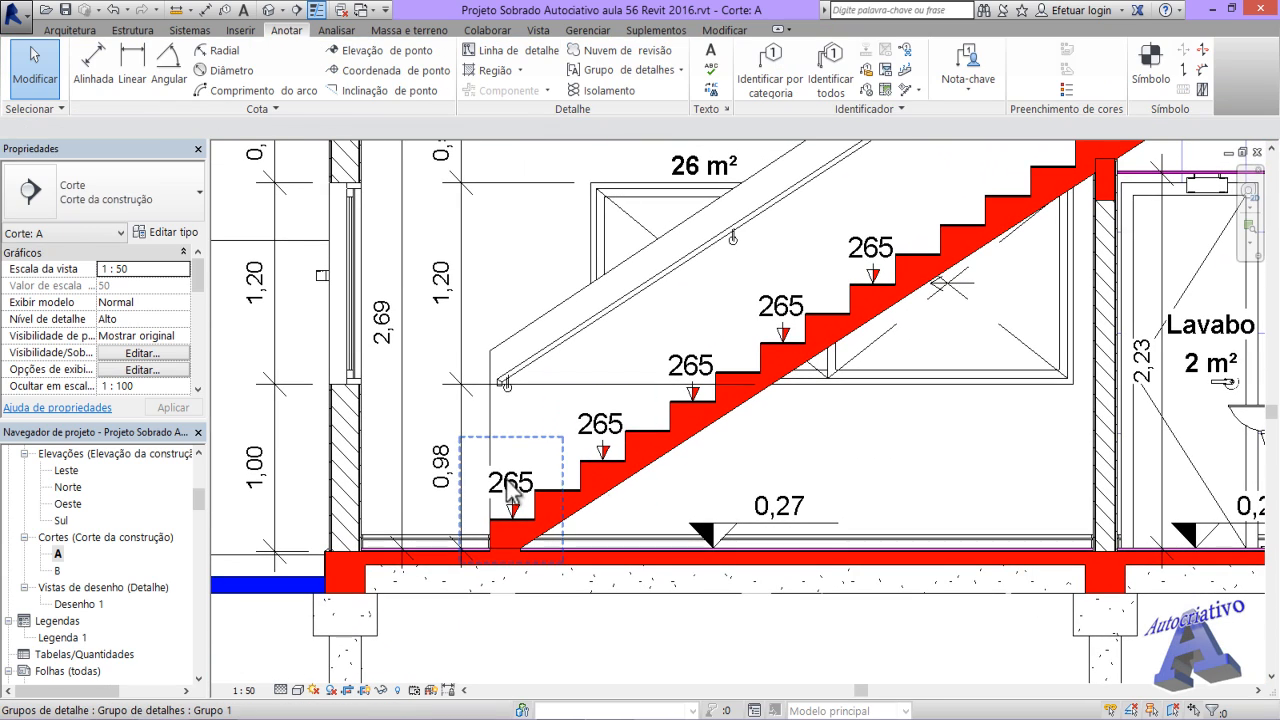
- Delete all five 265 level groups from the stair treads
left_click(885, 254)
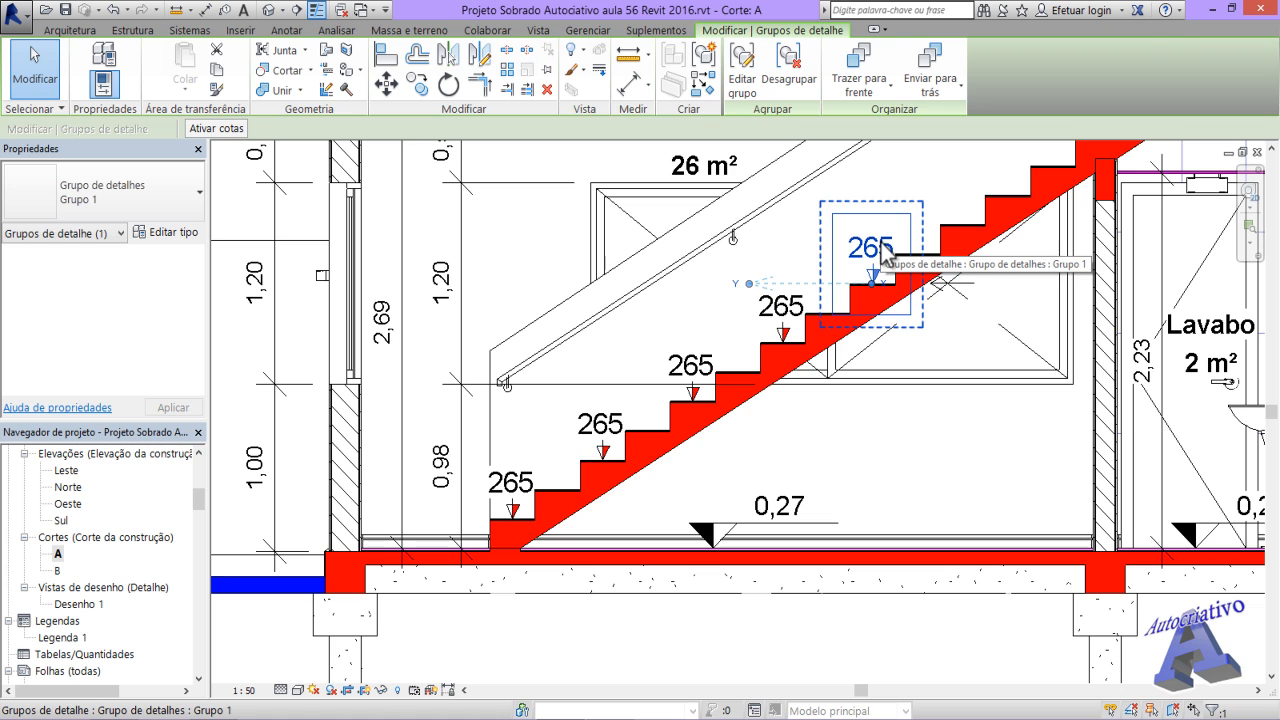
key("Delete")
left_click(795, 320)
key("Delete")
left_click(697, 385)
key("Delete")
left_click(605, 432)
key("Delete")
left_click(512, 481)
key("Delete")
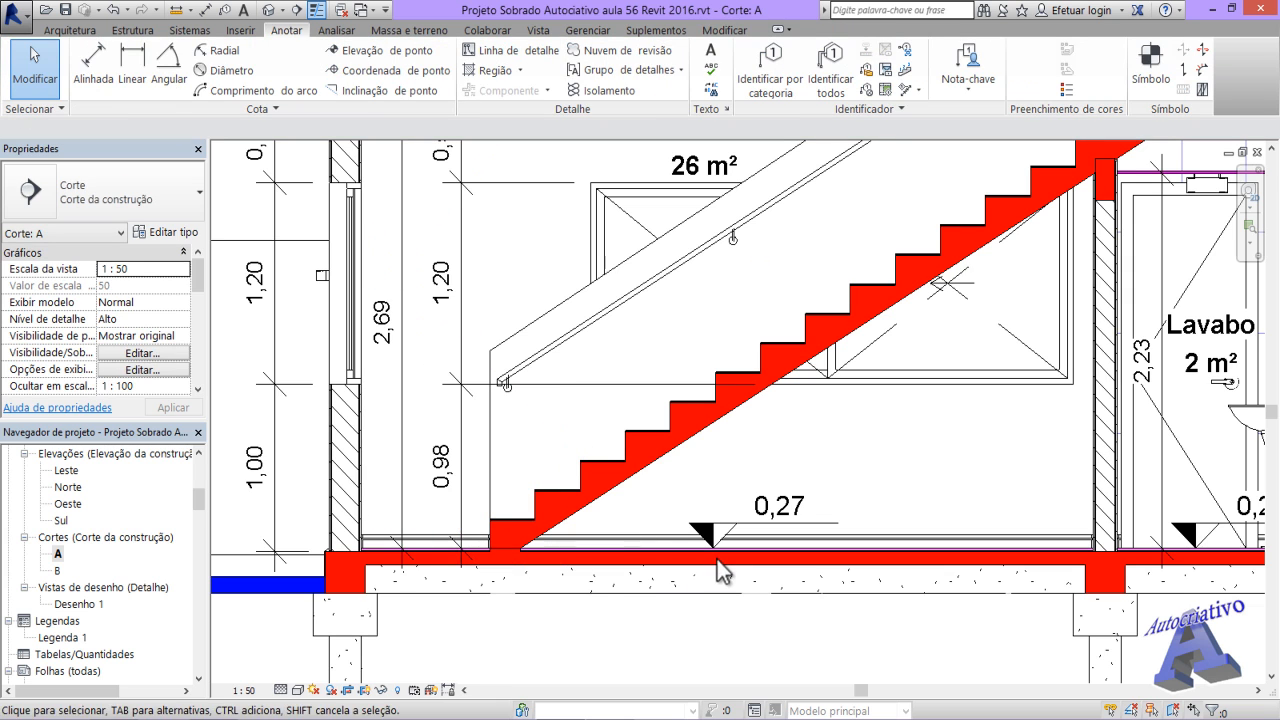
- Place twelve instances of the detail group Grupo 1 scattered in the empty area below the ground floor slab, between the foundation piles
mouse_move(637, 606)
middle_mouse_down()
mouse_move(680, 594)
mouse_move(678, 558)
middle_mouse_up()
scroll(800, 594, "up", 1)
middle_click_drag(806, 599, 751, 591)
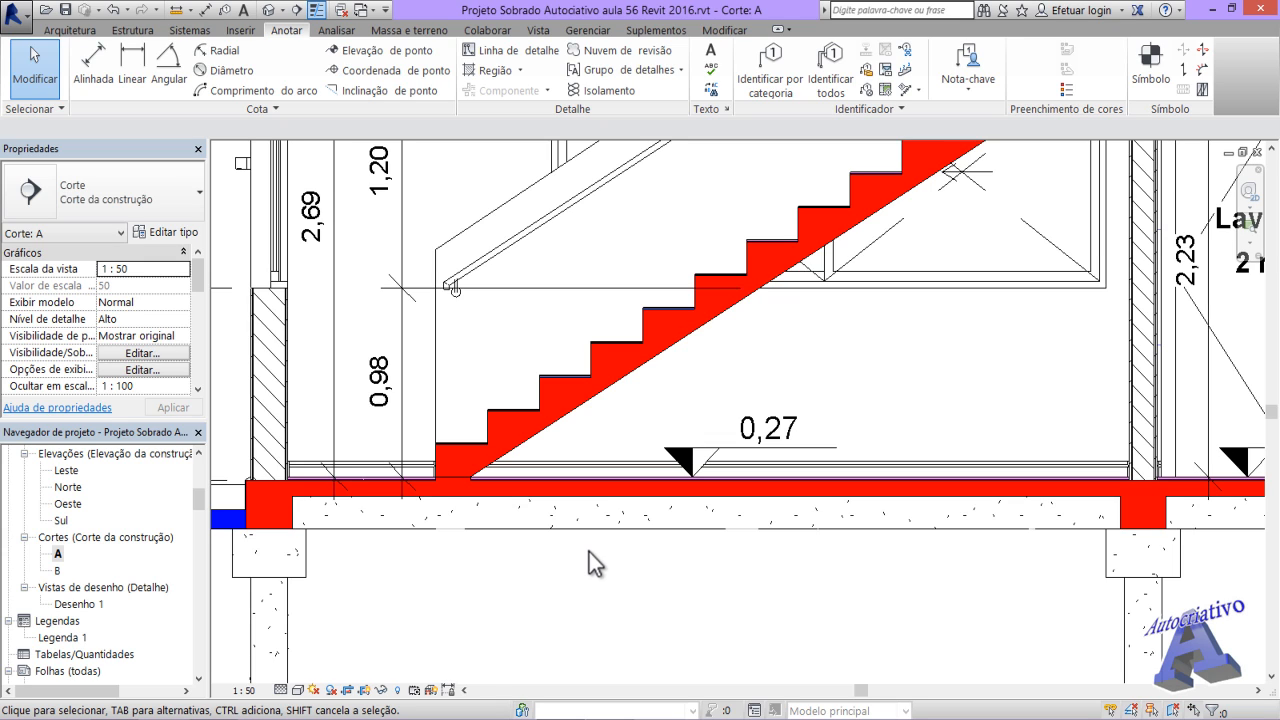
left_click(684, 74)
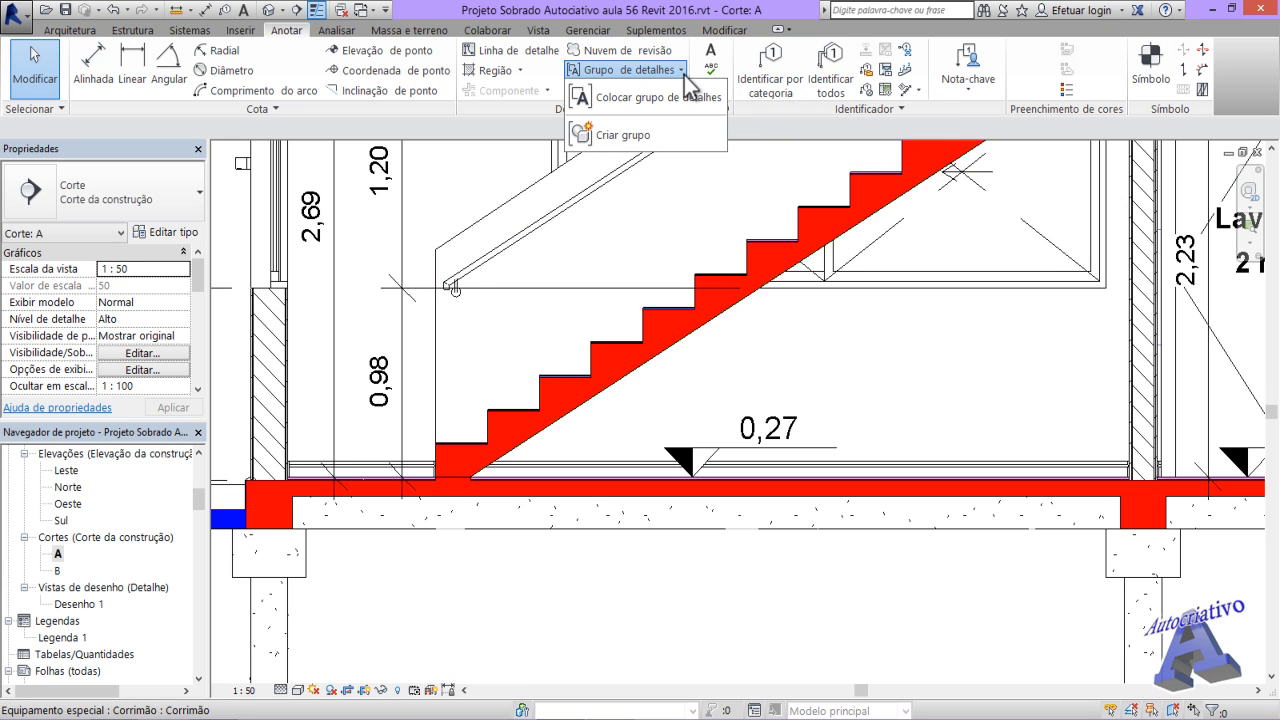
left_click(630, 98)
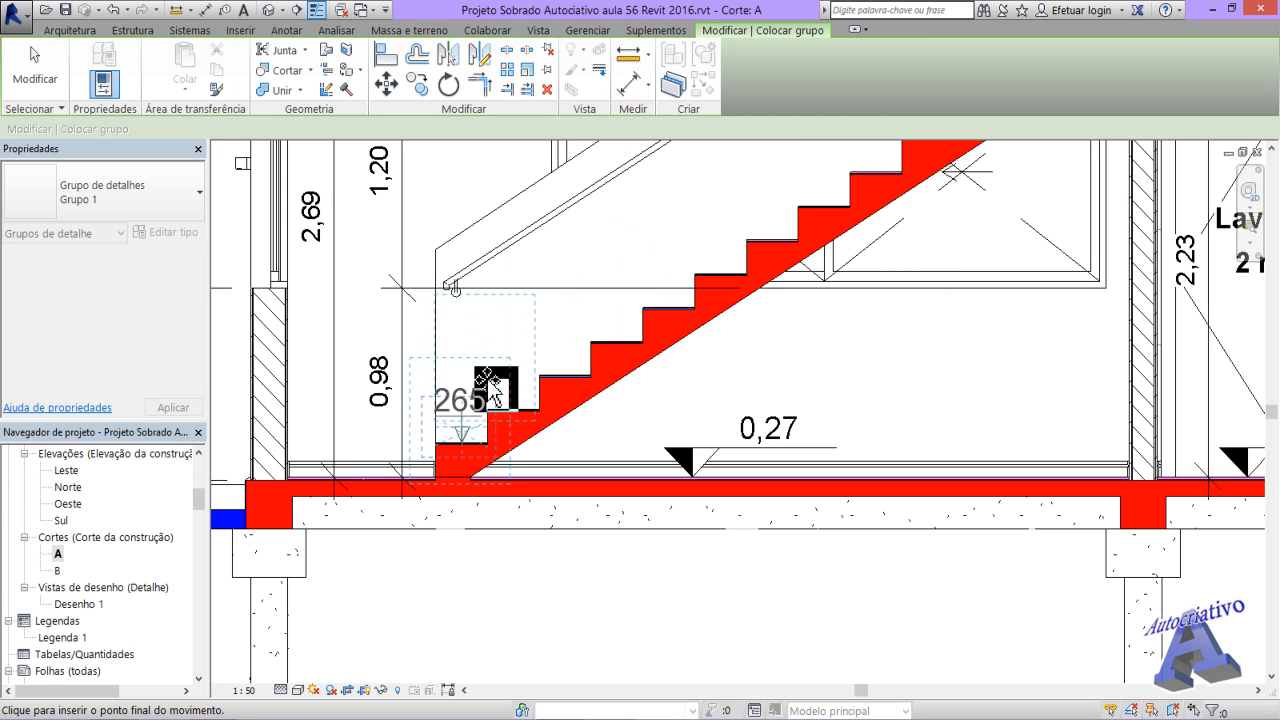
scroll(563, 608, "down", 2)
middle_click_drag(563, 608, 539, 449)
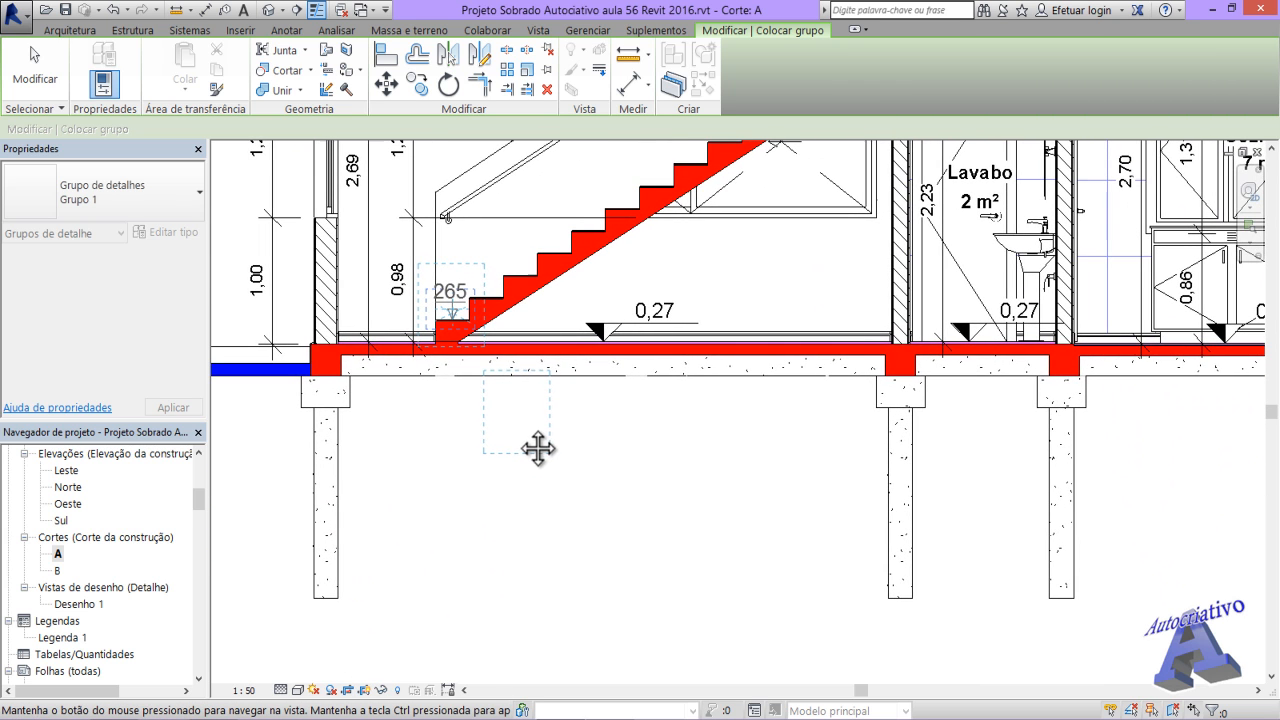
left_click(468, 469)
left_click(564, 487)
left_click(483, 575)
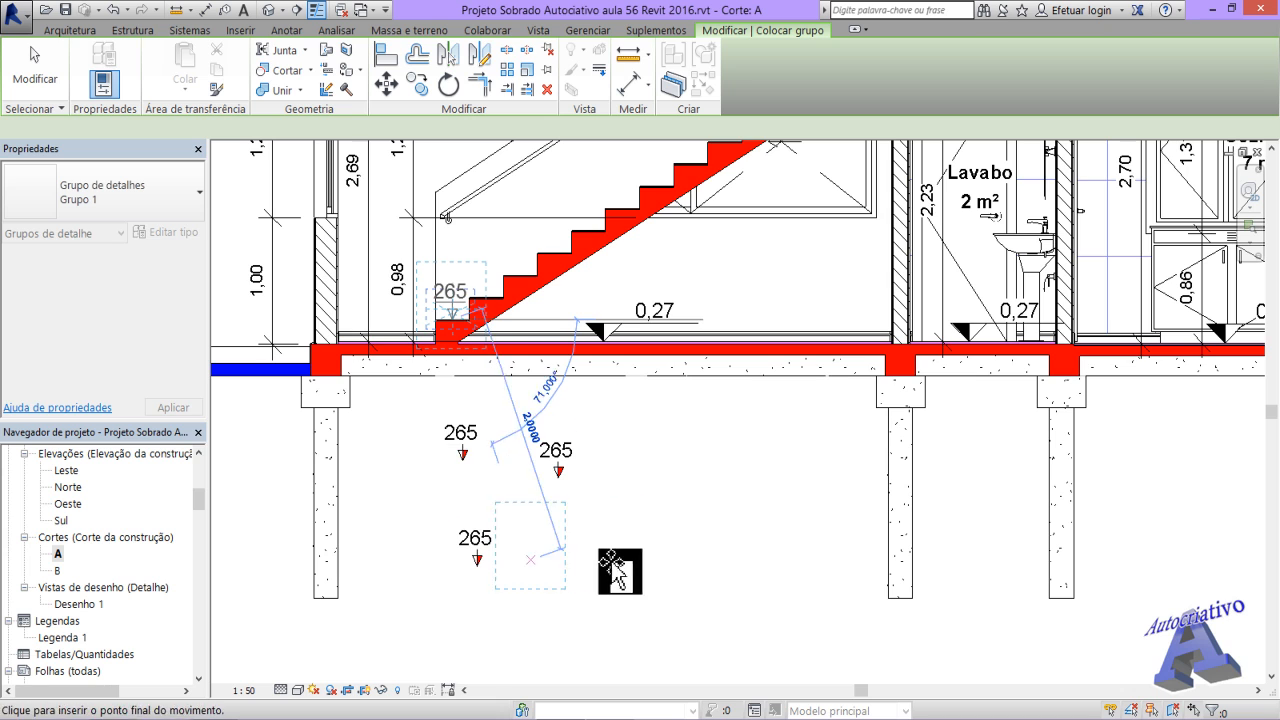
left_click(617, 565)
left_click(683, 476)
left_click(624, 642)
left_click(752, 578)
left_click(767, 476)
left_click(849, 457)
left_click(817, 563)
left_click(747, 648)
left_click(840, 617)
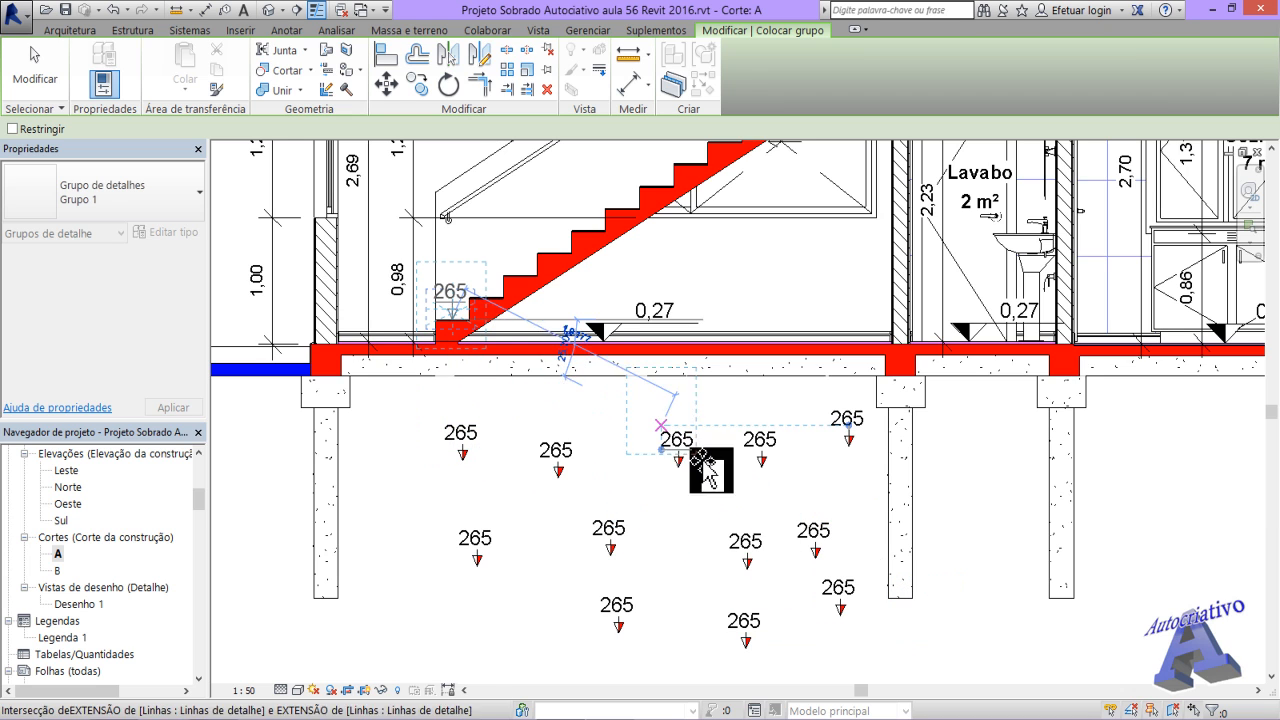
key("Escape")
key("Escape")
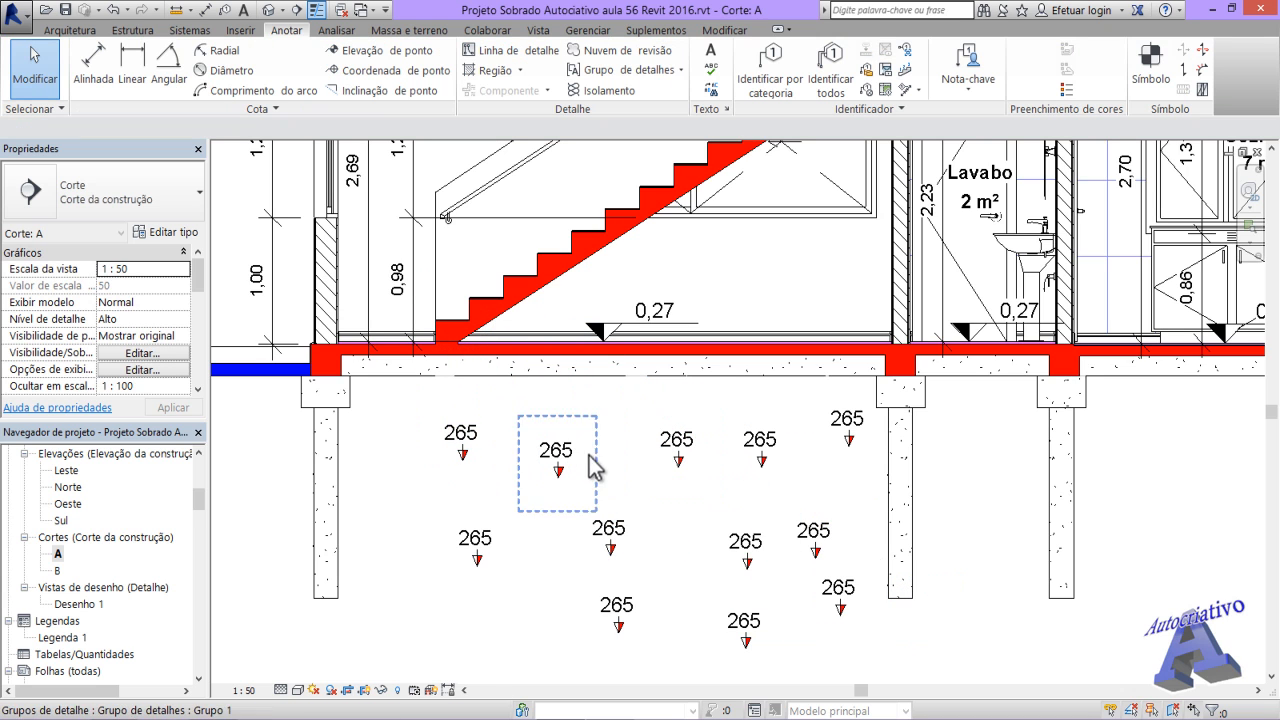
- Delete all twelve Grupo 1 detail groups from the empty area below the ground floor slab
middle_click_drag(884, 683, 869, 689)
left_click_drag(870, 610, 467, 359)
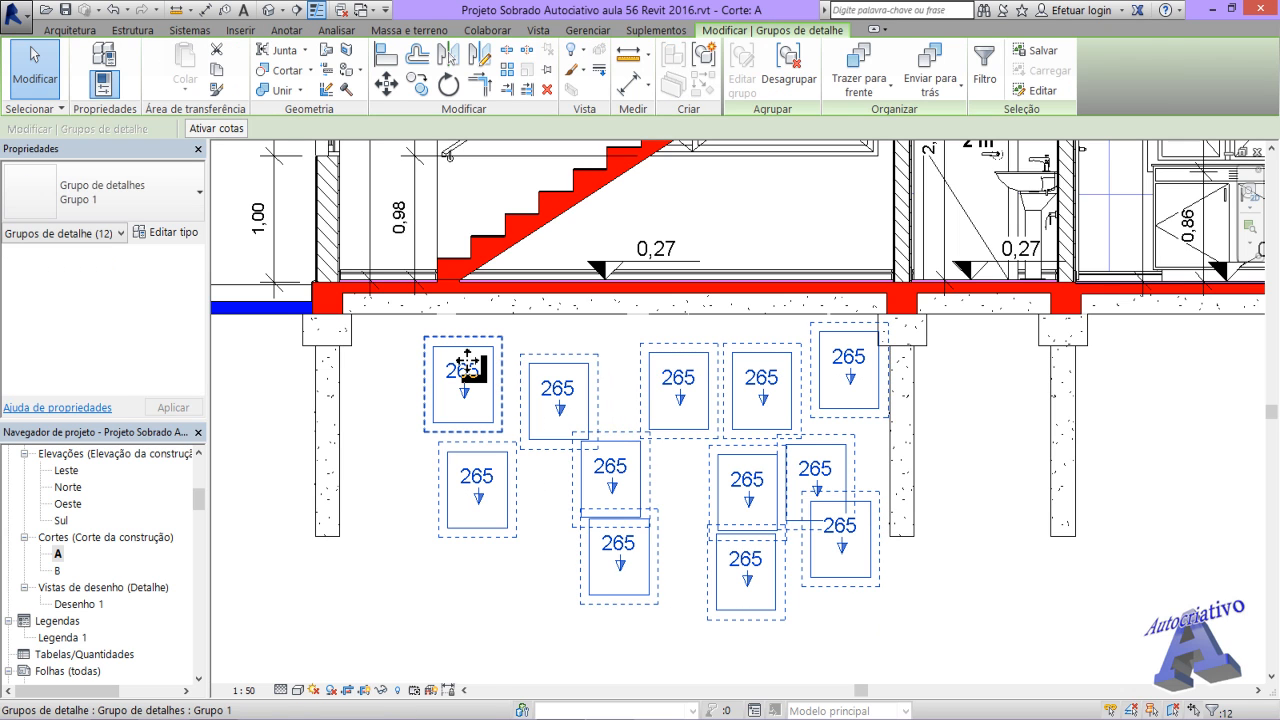
key("Delete")
middle_click_drag(541, 451, 639, 533)
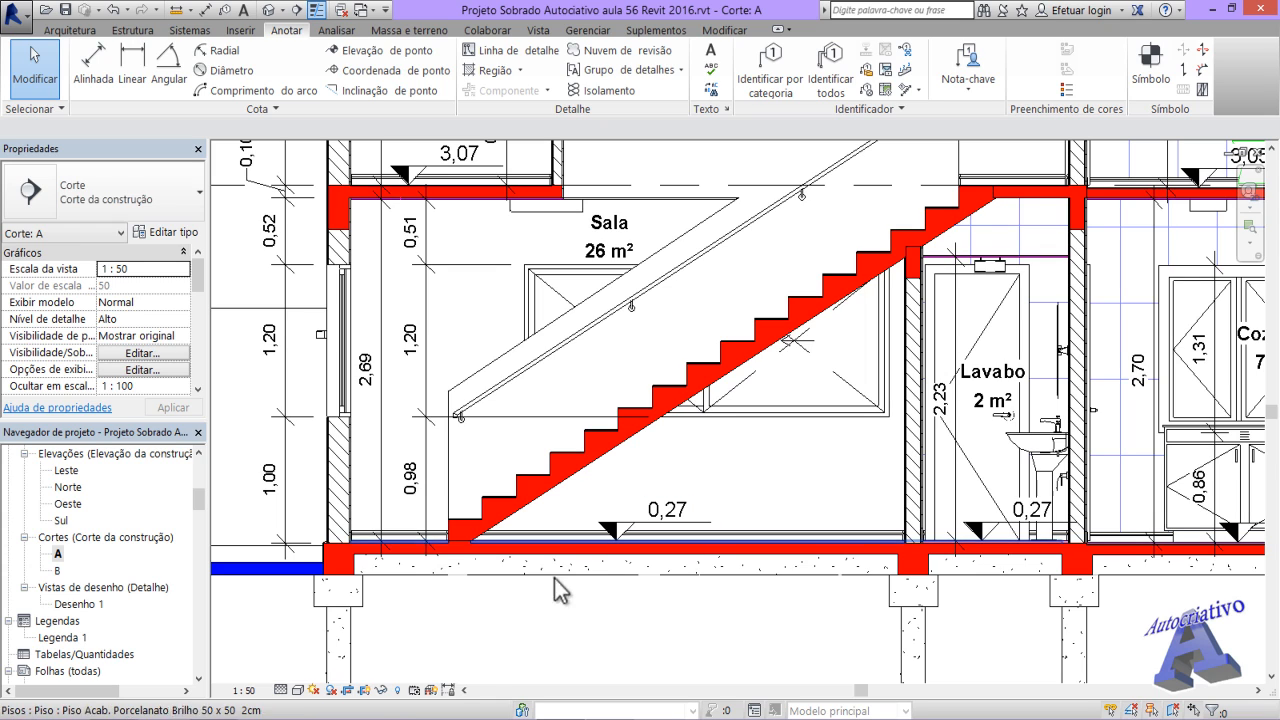
middle_click_drag(509, 686, 553, 618)
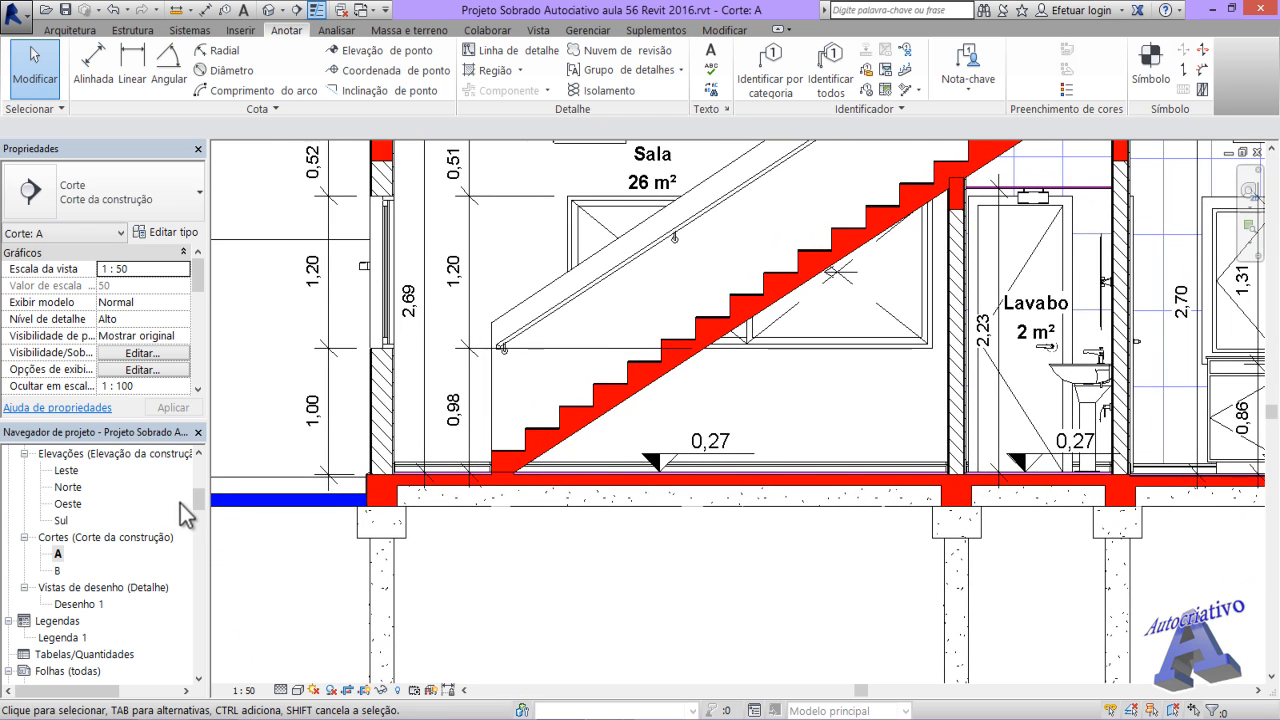
- Open the Pav. Térreo floor plan at the wall between the Lavabo and the Cozinha
scroll(180, 504, "up", 6)
double_click(96, 552)
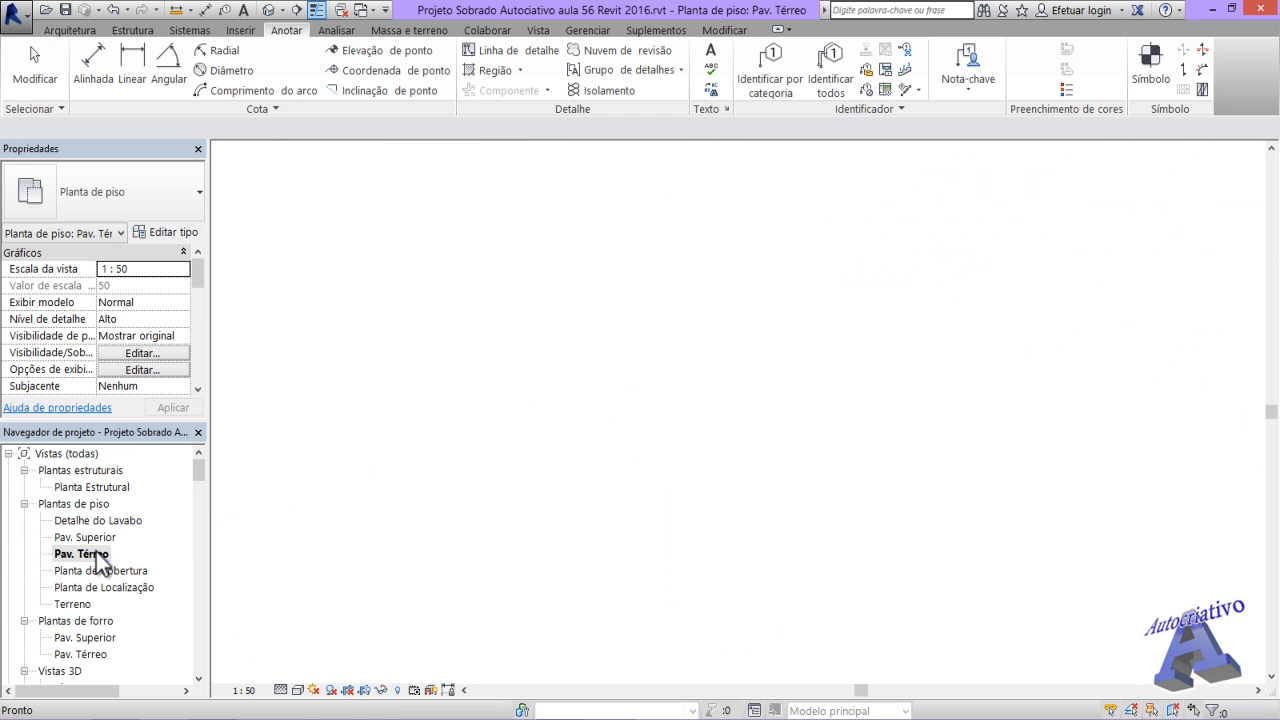
scroll(657, 386, "up", 4)
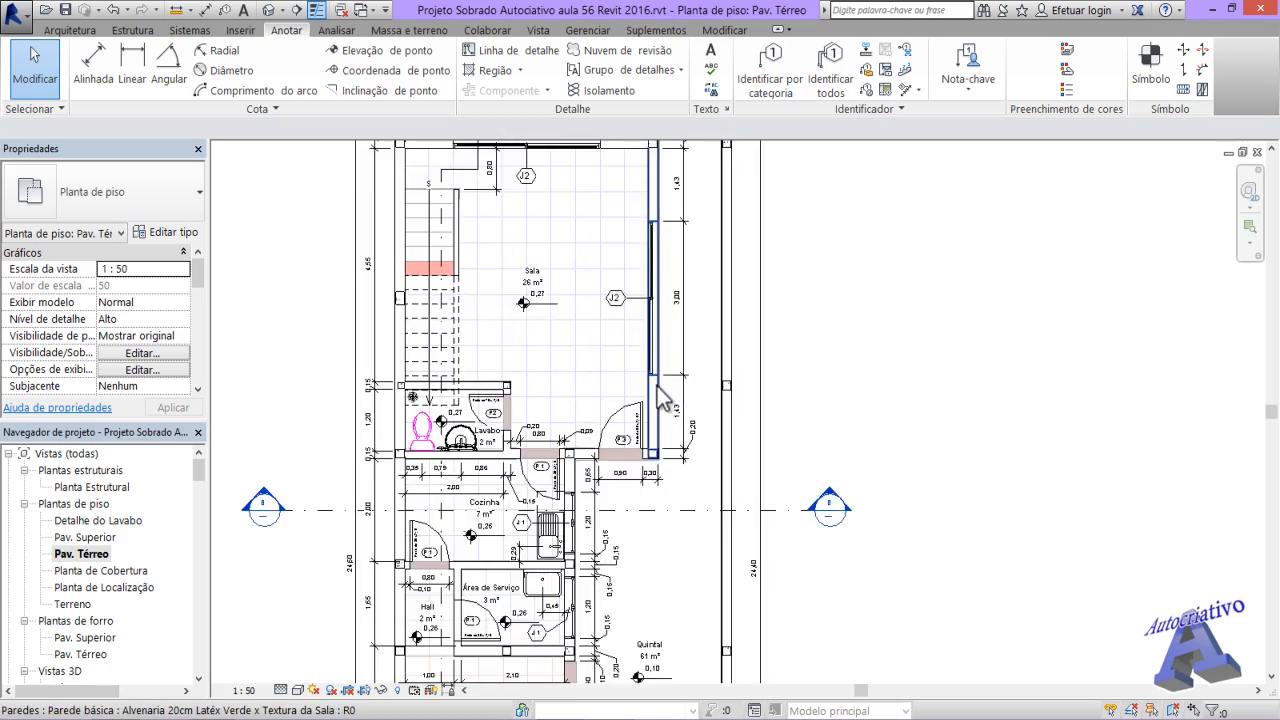
middle_click_drag(594, 467, 724, 316)
scroll(538, 403, "up", 1)
scroll(530, 407, "up", 2)
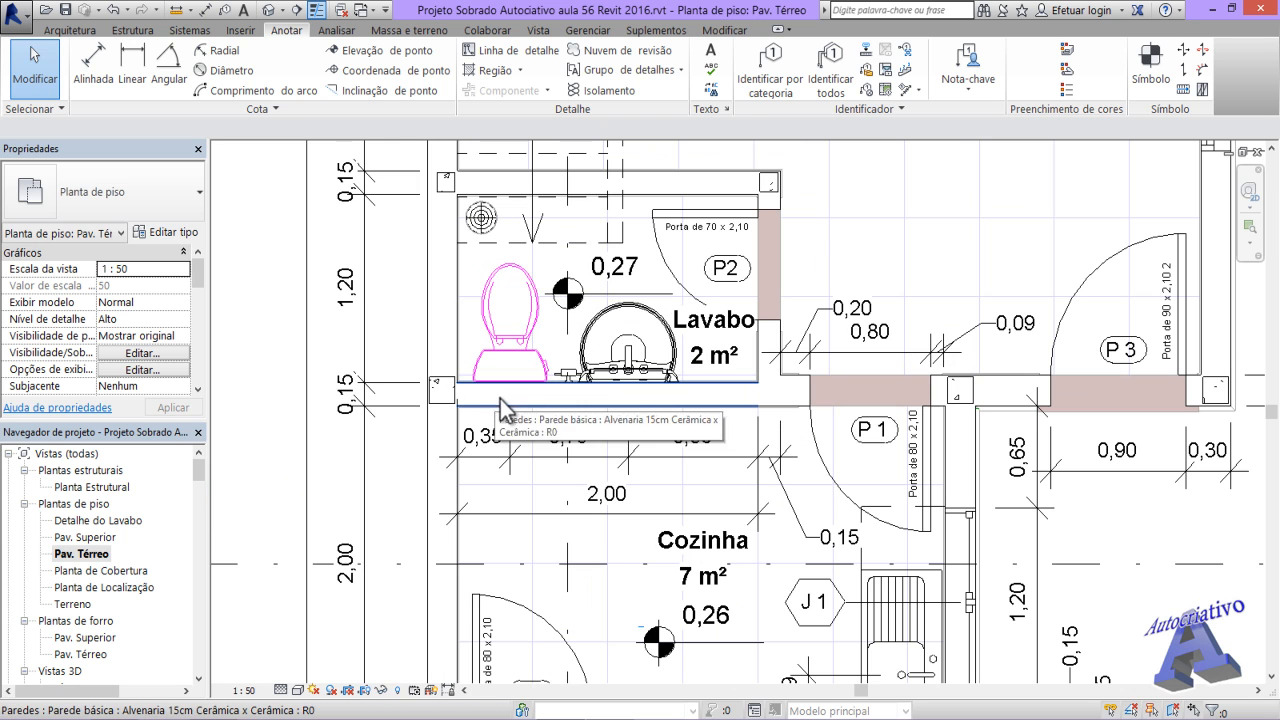
- Draw insulation 0.14 m wide and about 0.95 m long inside the wall between Lavabo and Cozinha, starting near the outer column
left_click(606, 89)
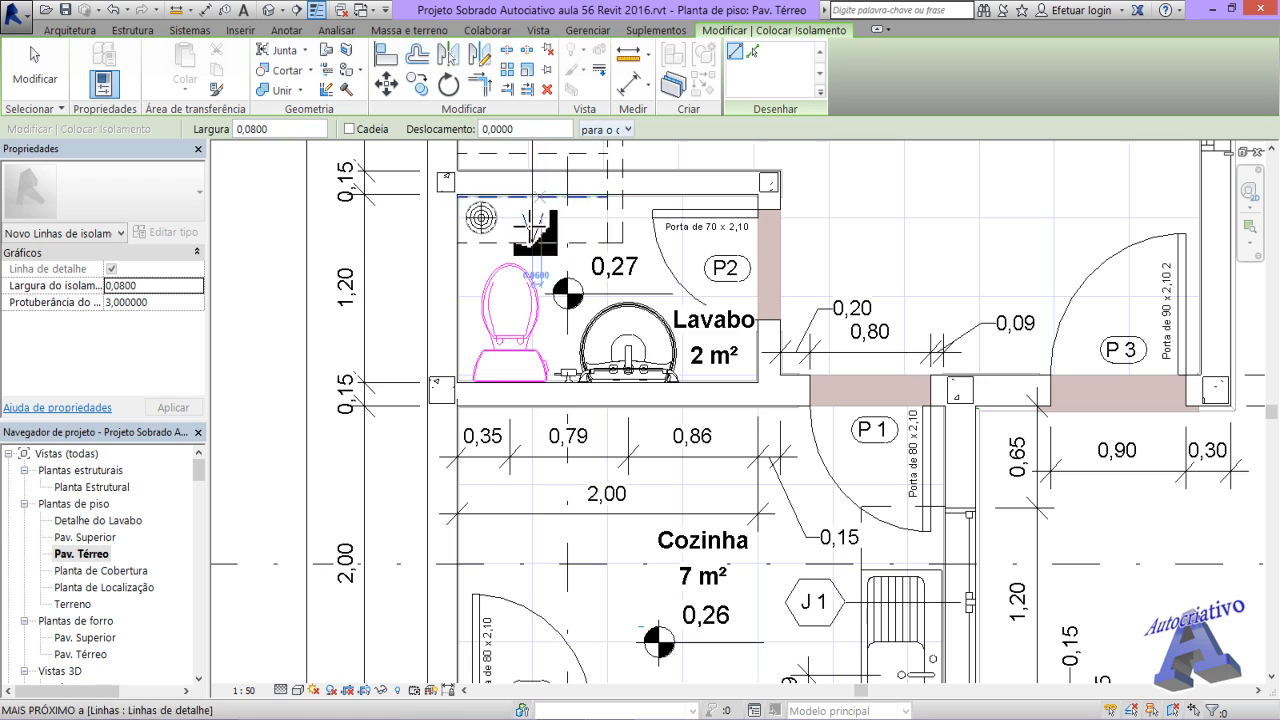
left_click(138, 285)
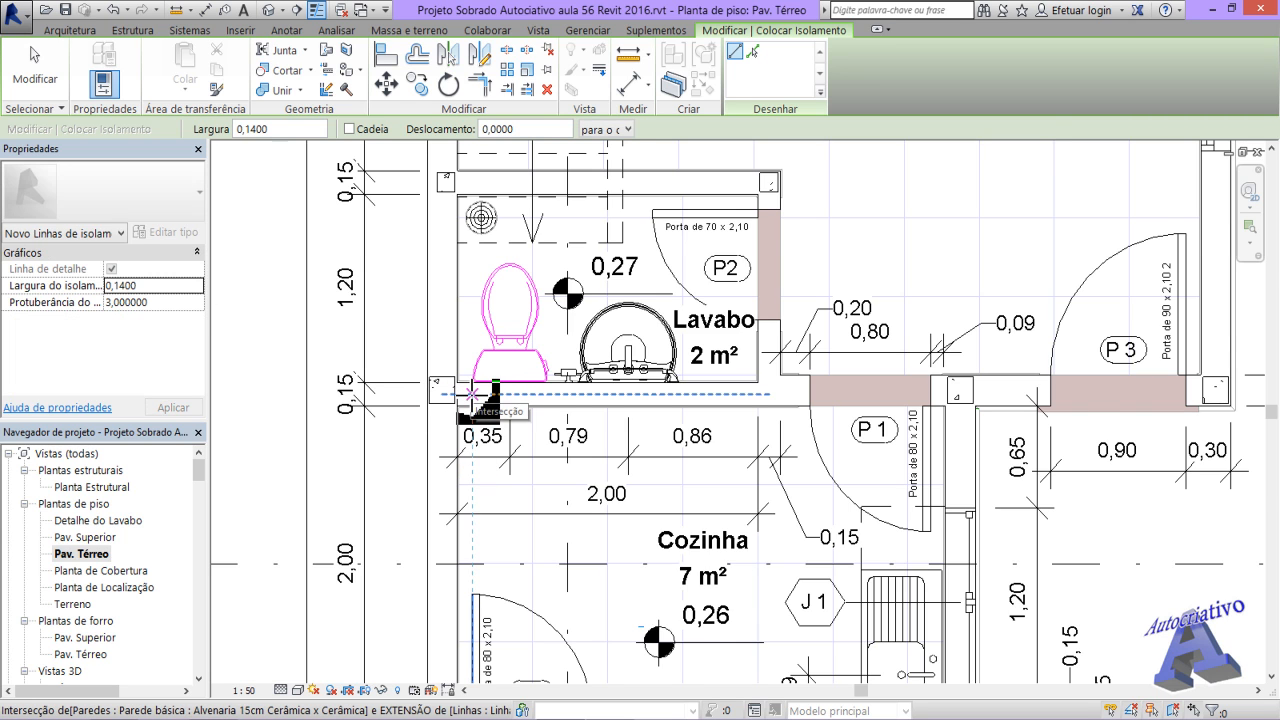
scroll(466, 395, "up", 3)
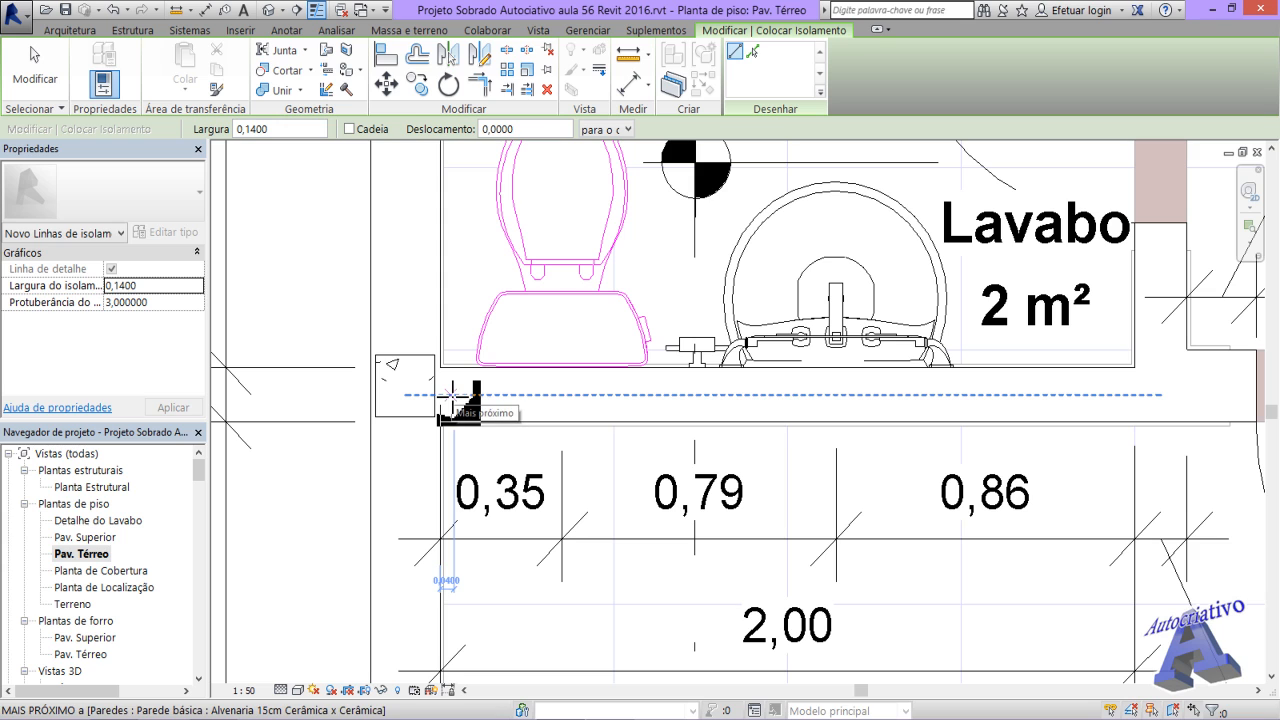
left_click(452, 395)
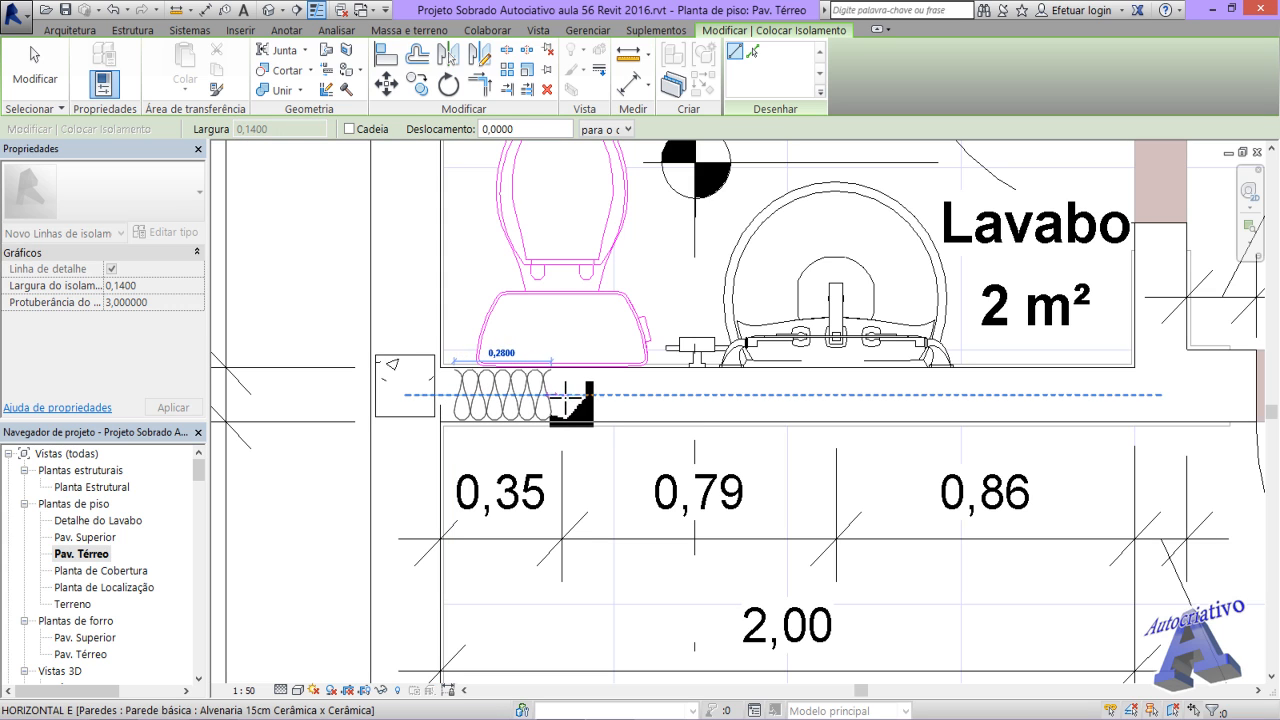
scroll(578, 395, "up", 1)
scroll(583, 398, "up", 1)
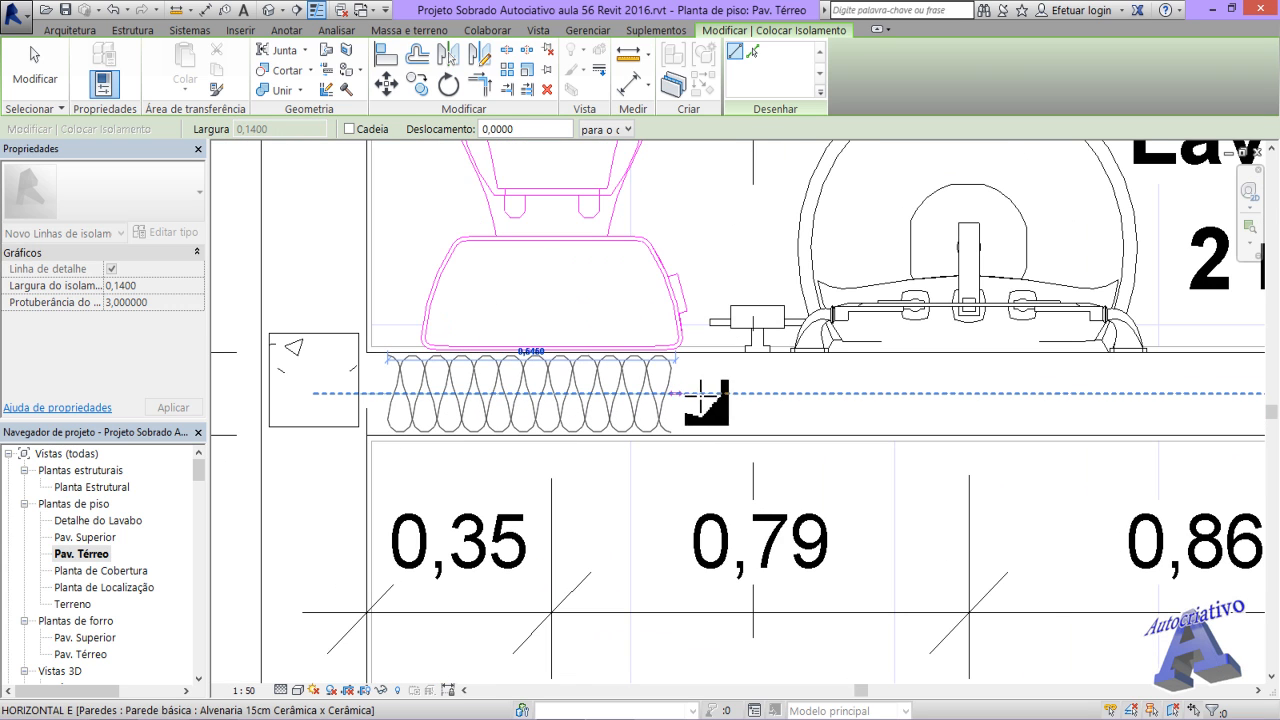
left_click(883, 395)
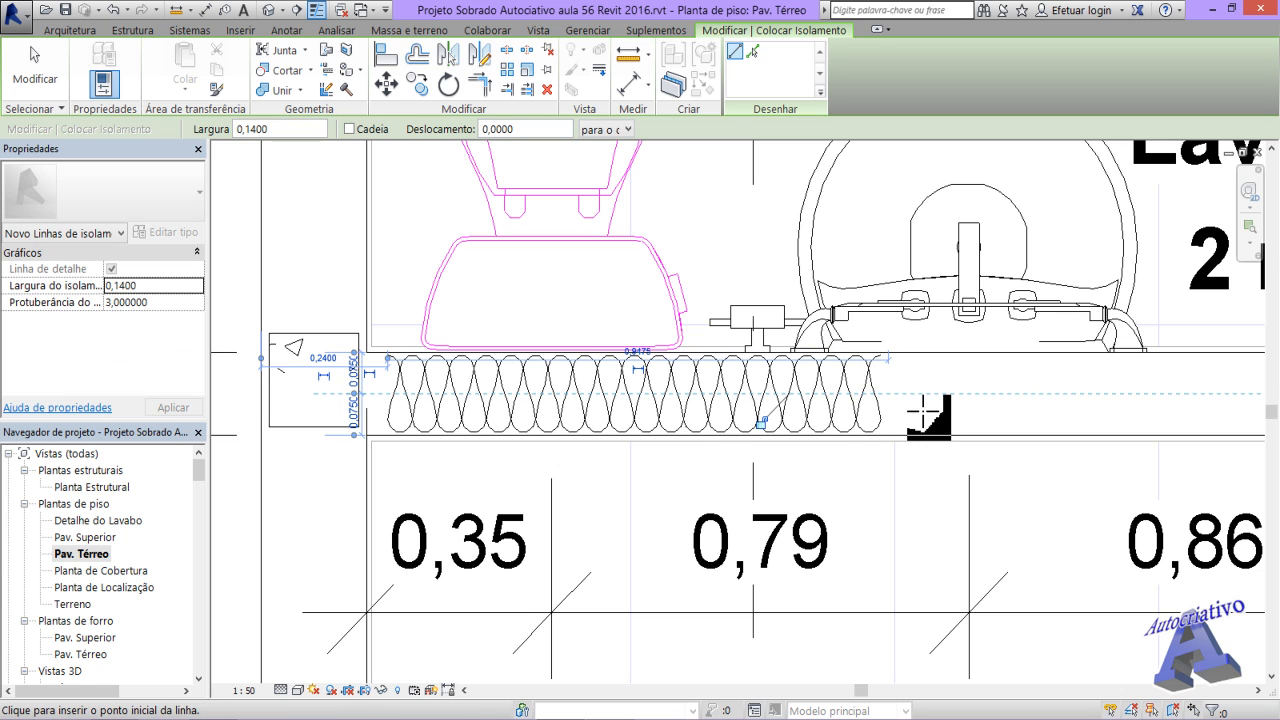
key("Escape")
key("Escape")
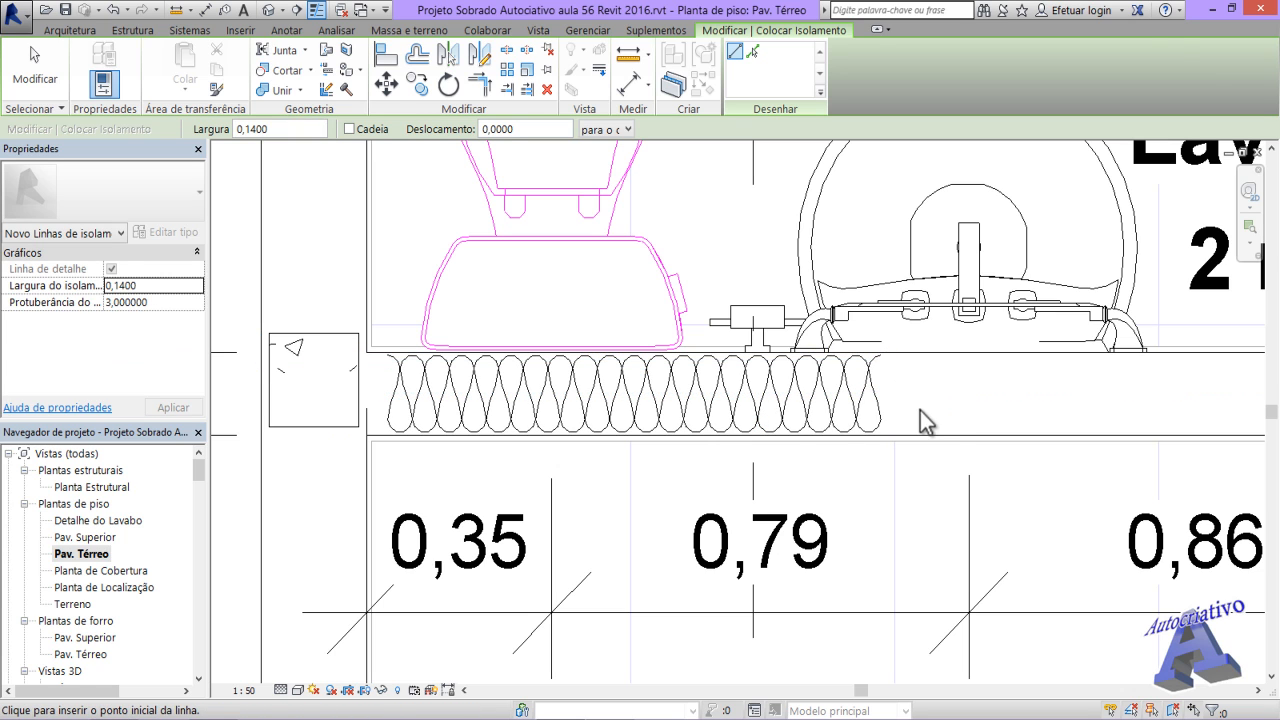
- Draw a second 1.22 m insulation run with a bulge ratio of 1 along the same wall, just past the first one
scroll(700, 432, "down", 2)
middle_click_drag(583, 439, 610, 485)
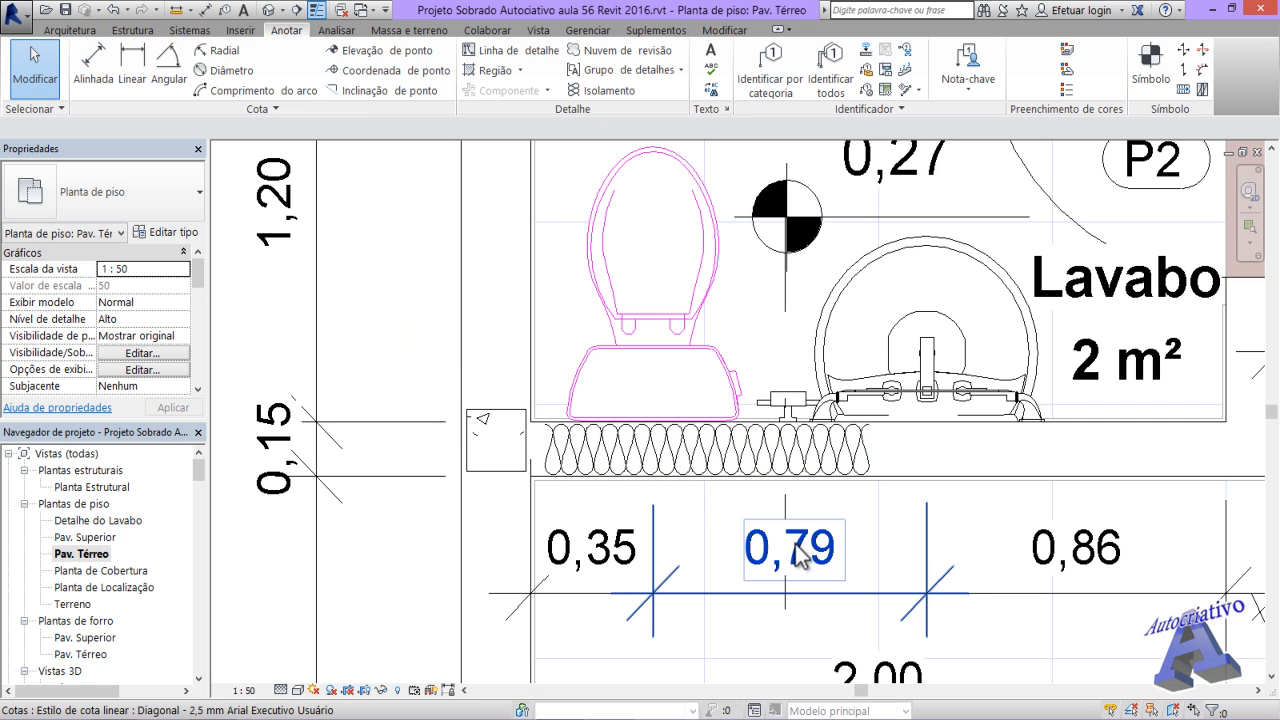
middle_click_drag(734, 508, 651, 523)
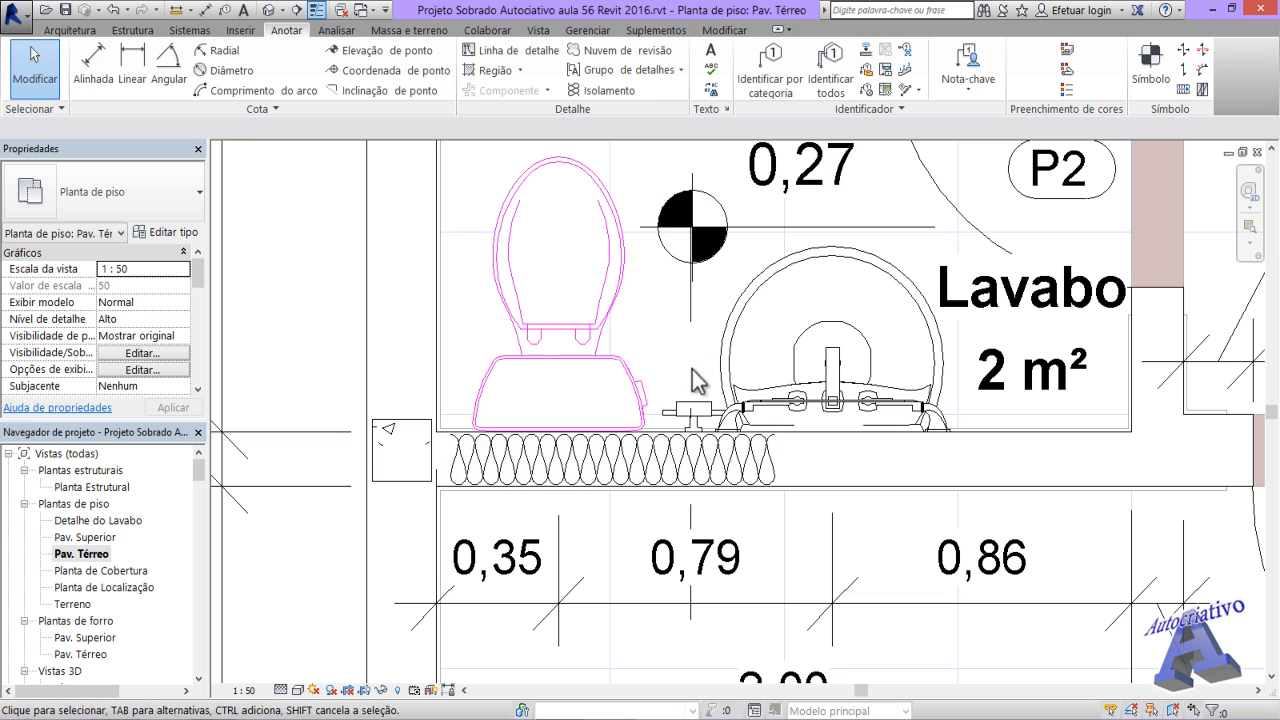
left_click(609, 90)
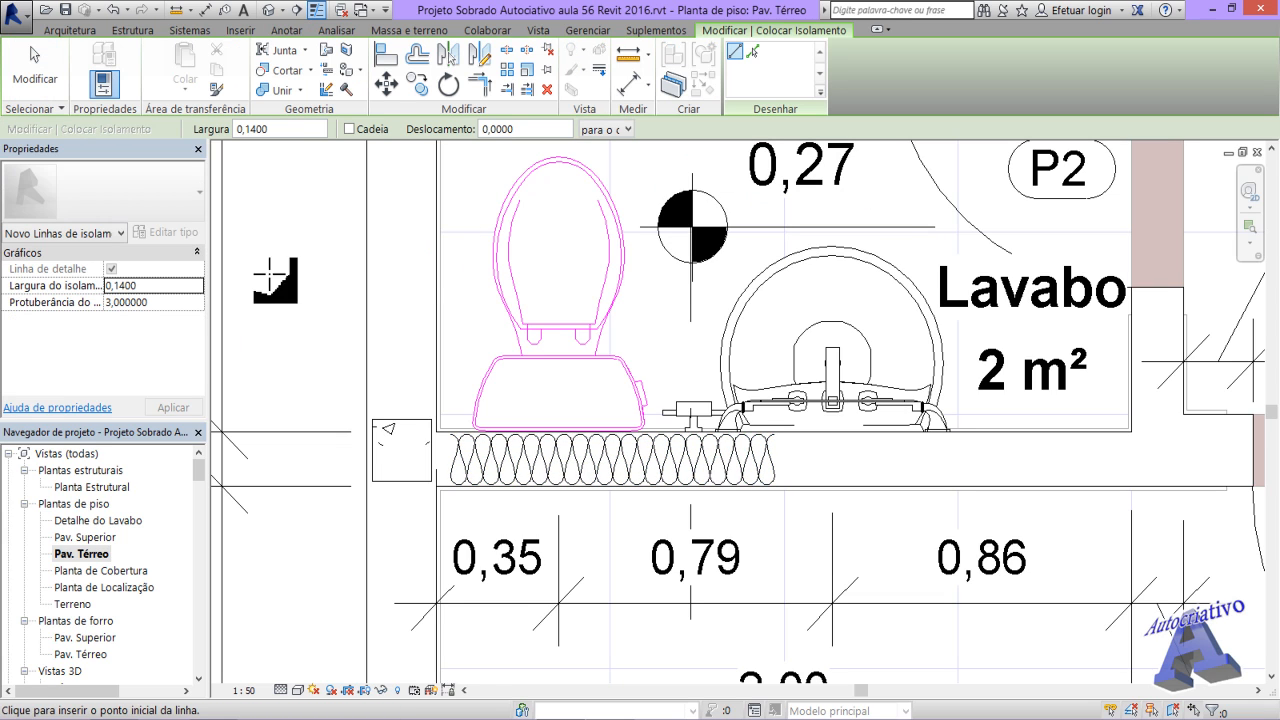
left_click(140, 302)
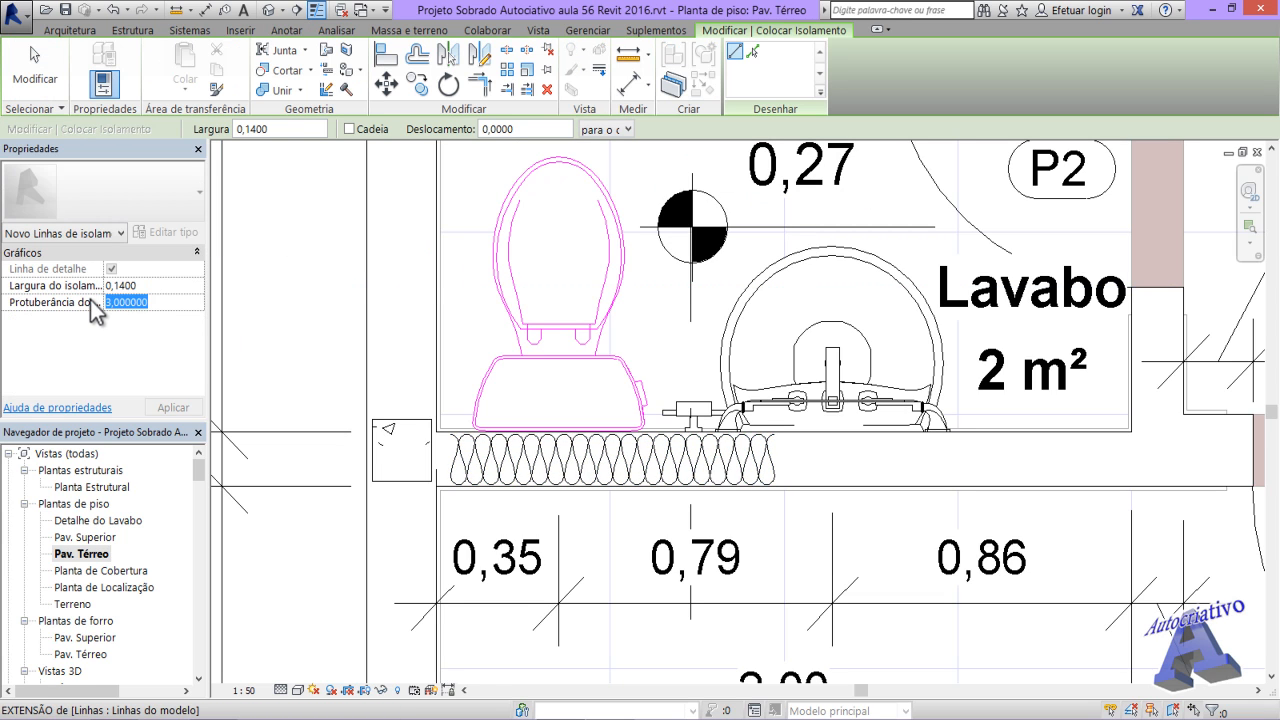
left_click(165, 409)
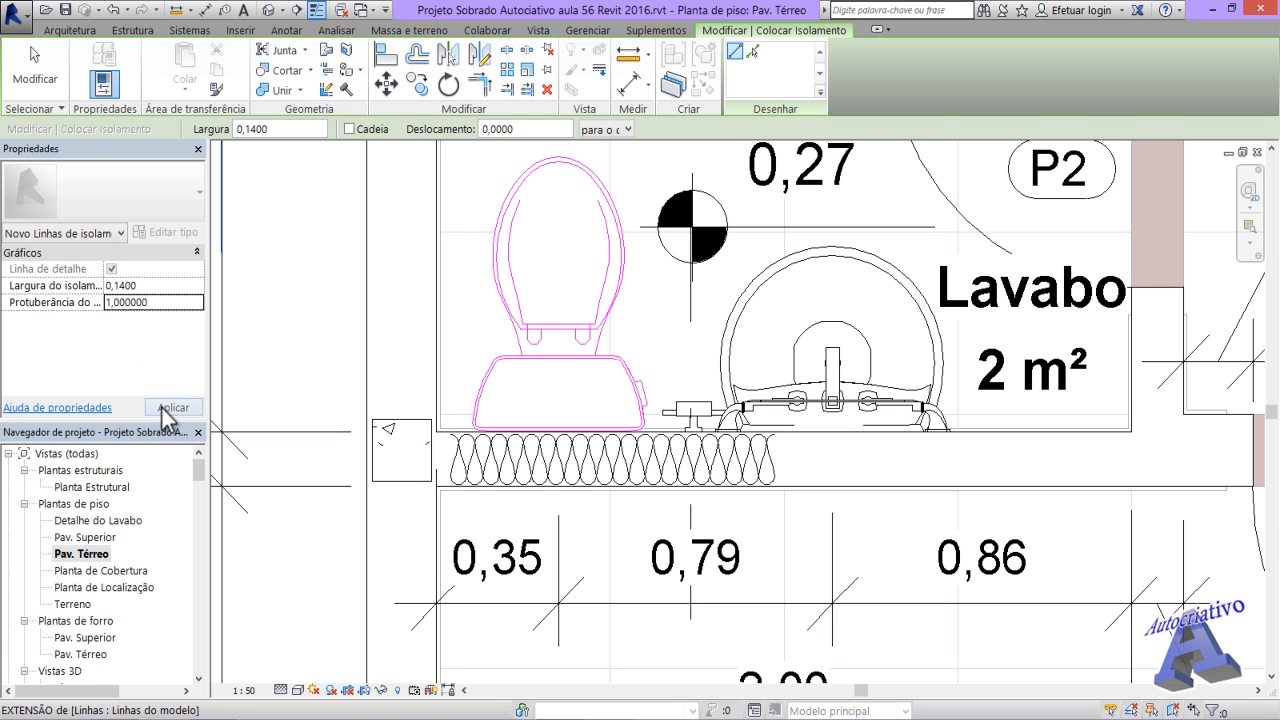
middle_click_drag(809, 488, 738, 488)
left_click(727, 459)
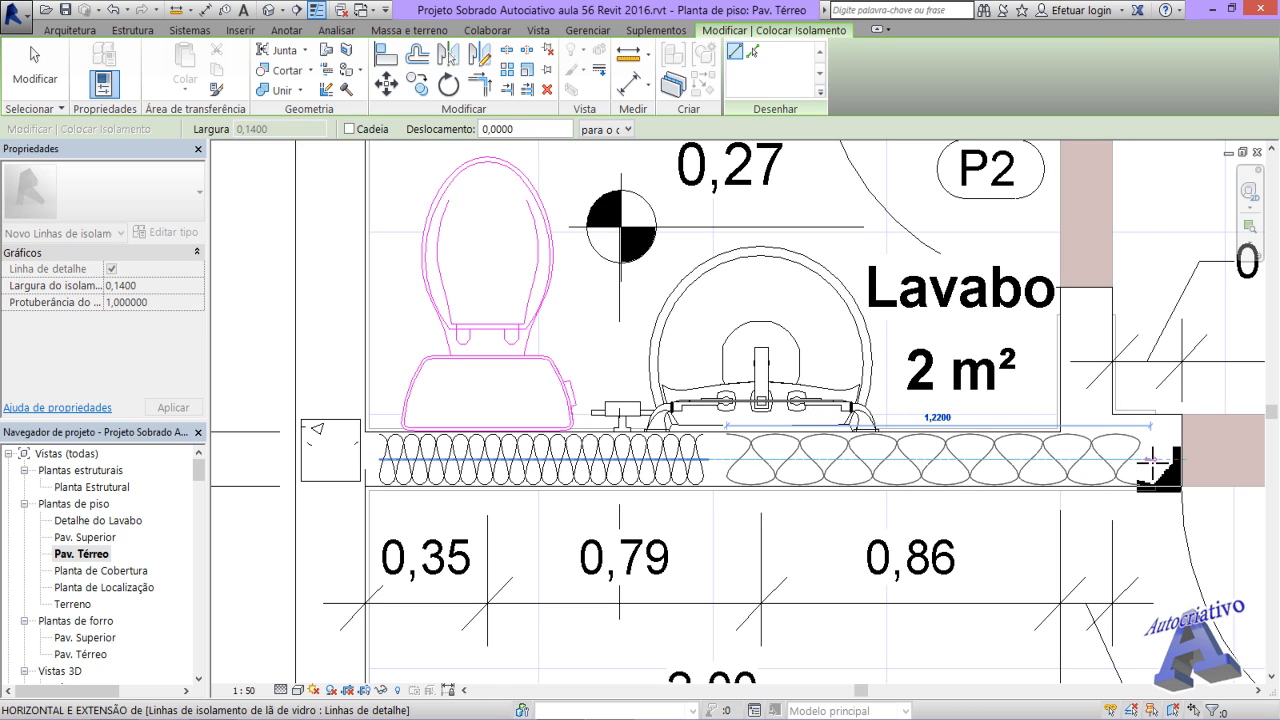
left_click(1150, 459)
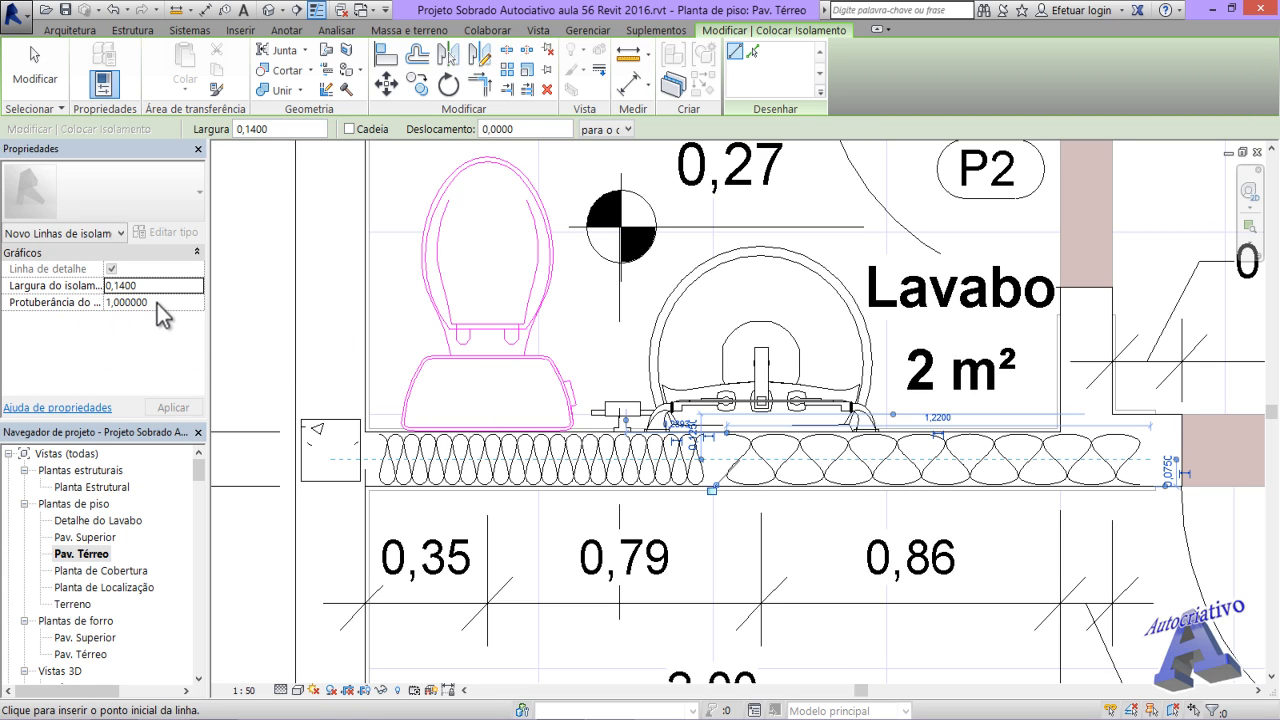
key("Escape")
key("Escape")
- Delete both insulation runs from the wall between Lavabo and Cozinha
left_click(740, 472)
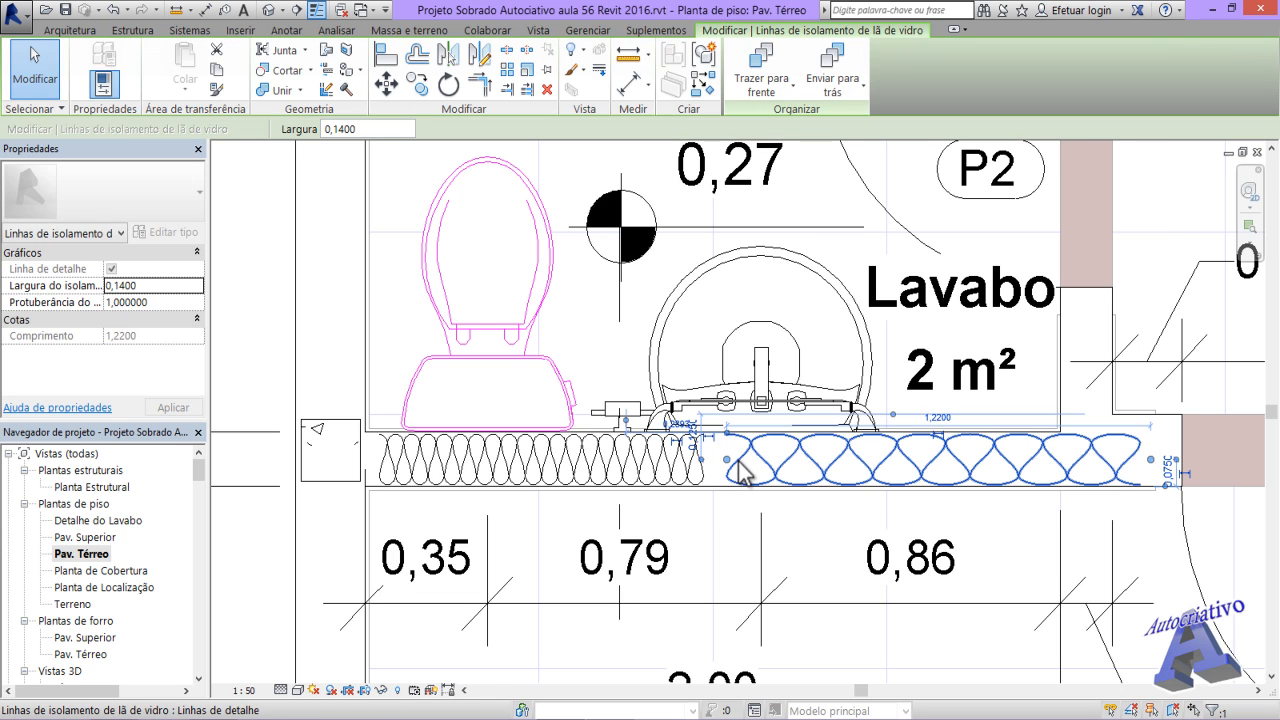
key("Escape")
left_click(703, 468)
key("Delete")
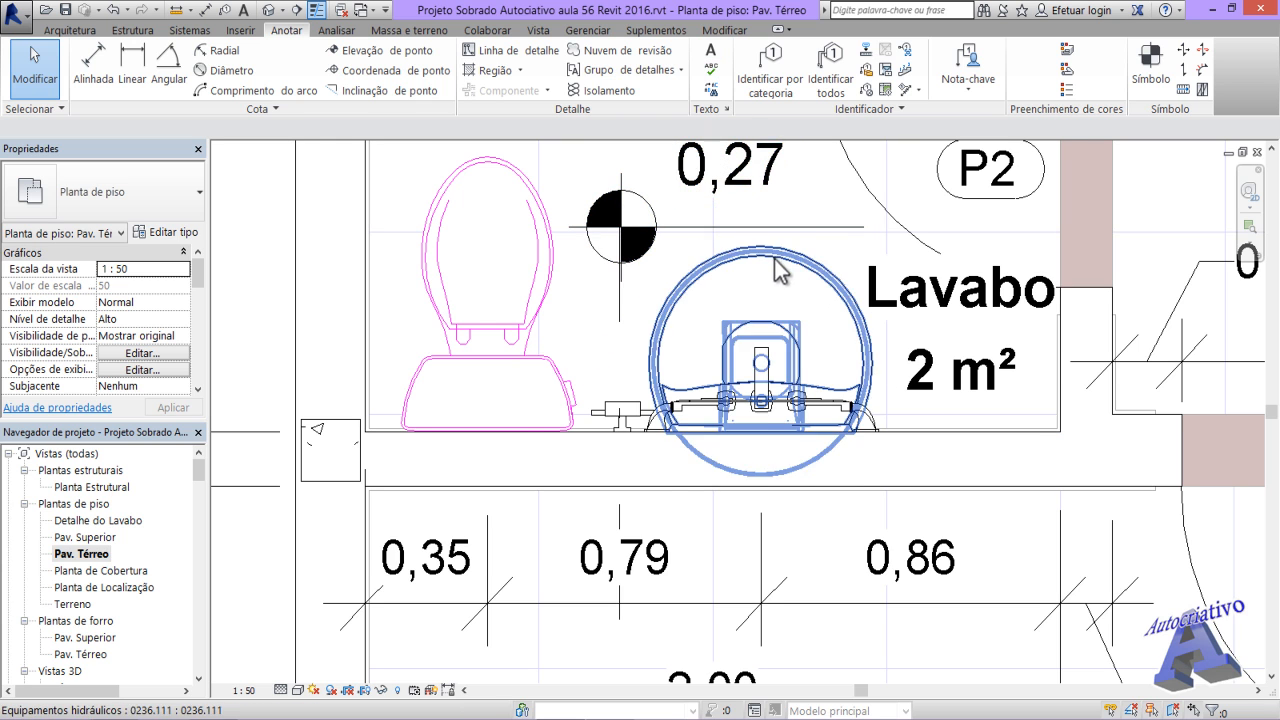
scroll(795, 168, "down", 2)
scroll(793, 167, "down", 1)
middle_click_drag(829, 203, 437, 551)
scroll(801, 392, "down", 1)
middle_click_drag(795, 385, 679, 449)
scroll(678, 459, "down", 1)
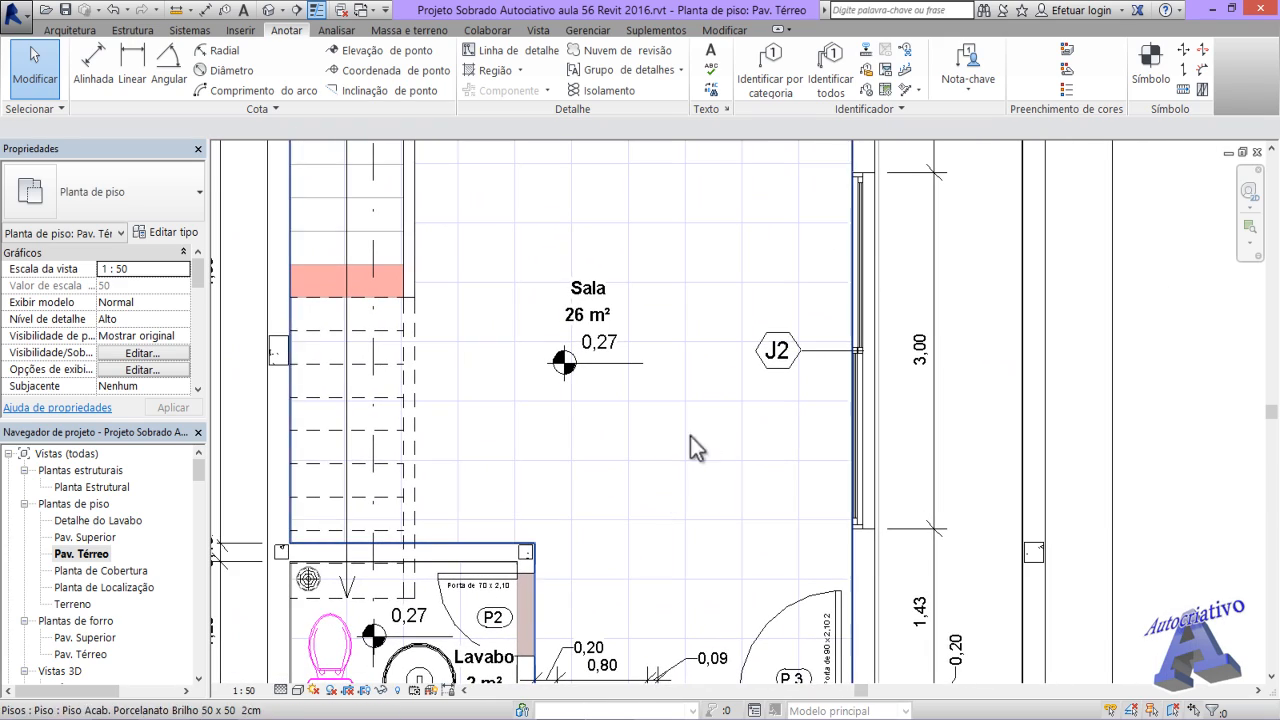
middle_click_drag(738, 486, 776, 516)
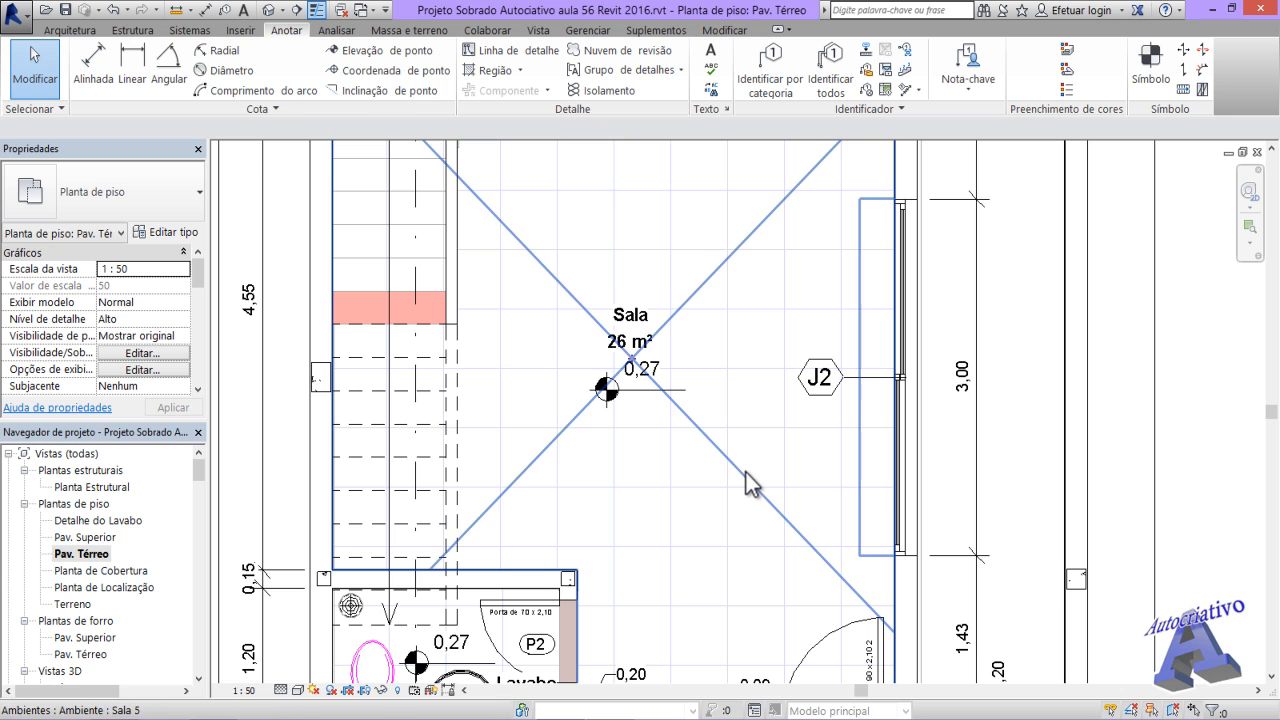
middle_click_drag(685, 486, 736, 540)
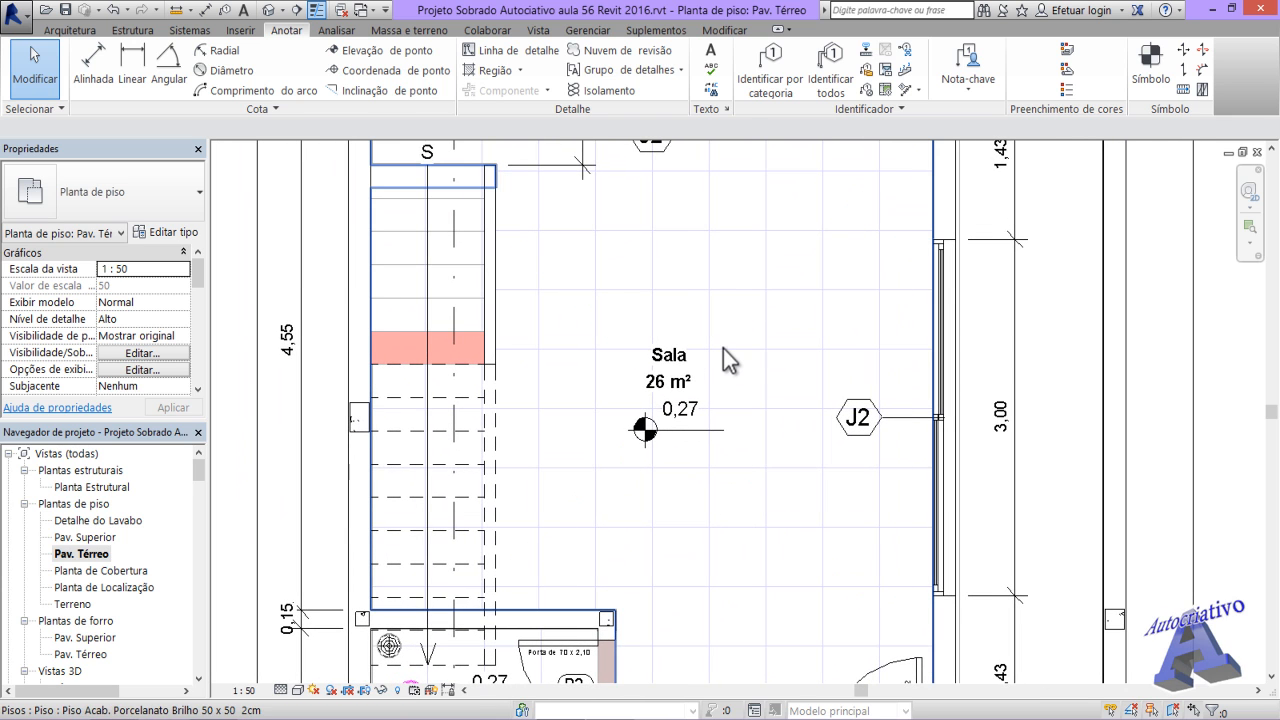
left_click(770, 85)
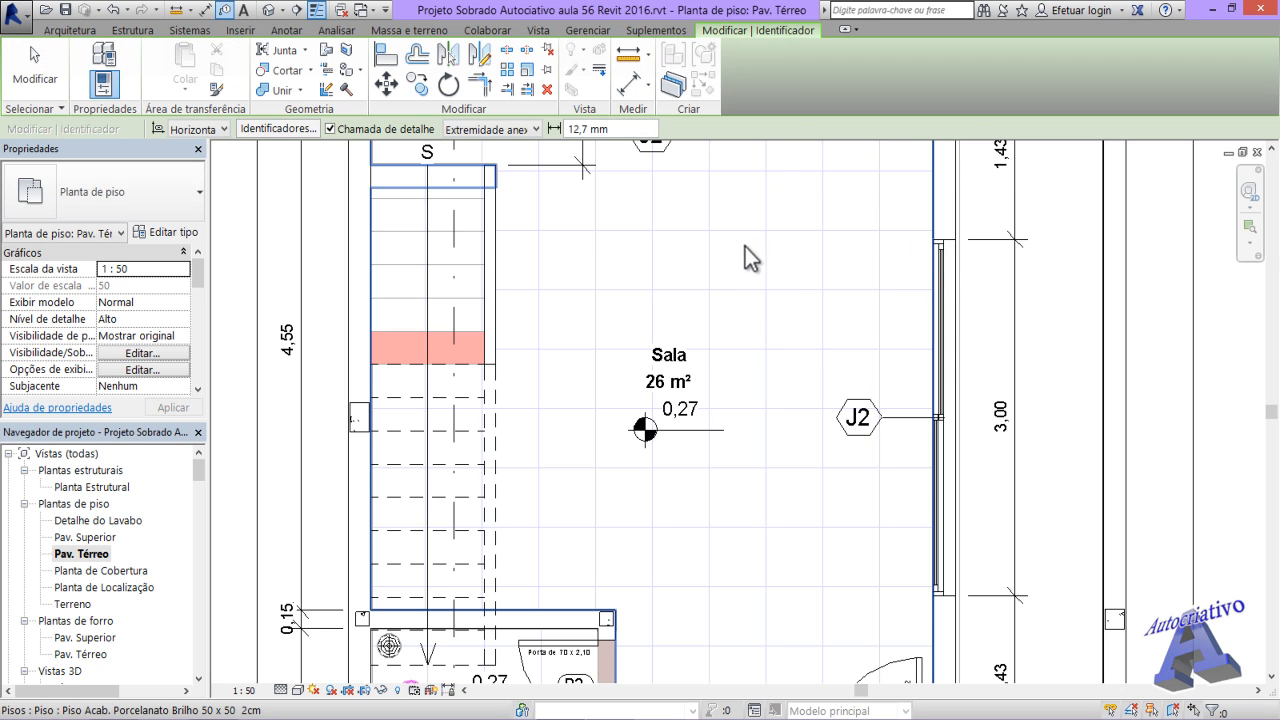
middle_click_drag(734, 299, 686, 440)
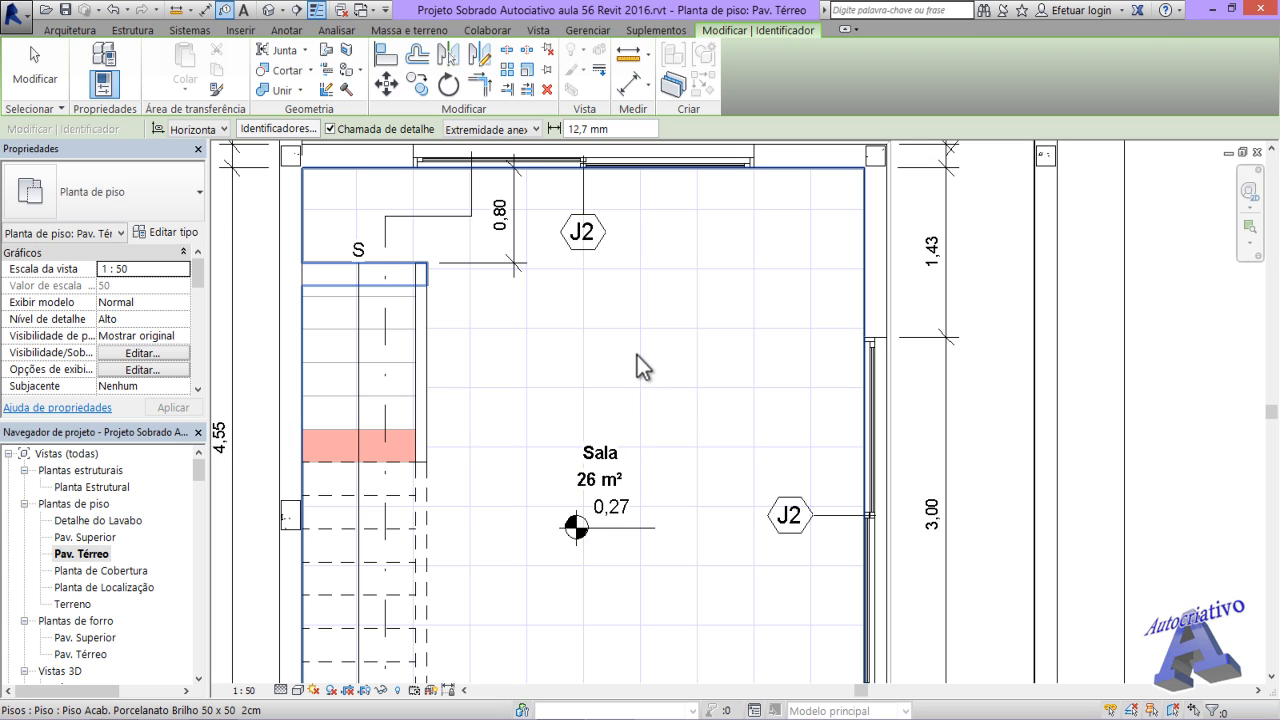
key("Escape")
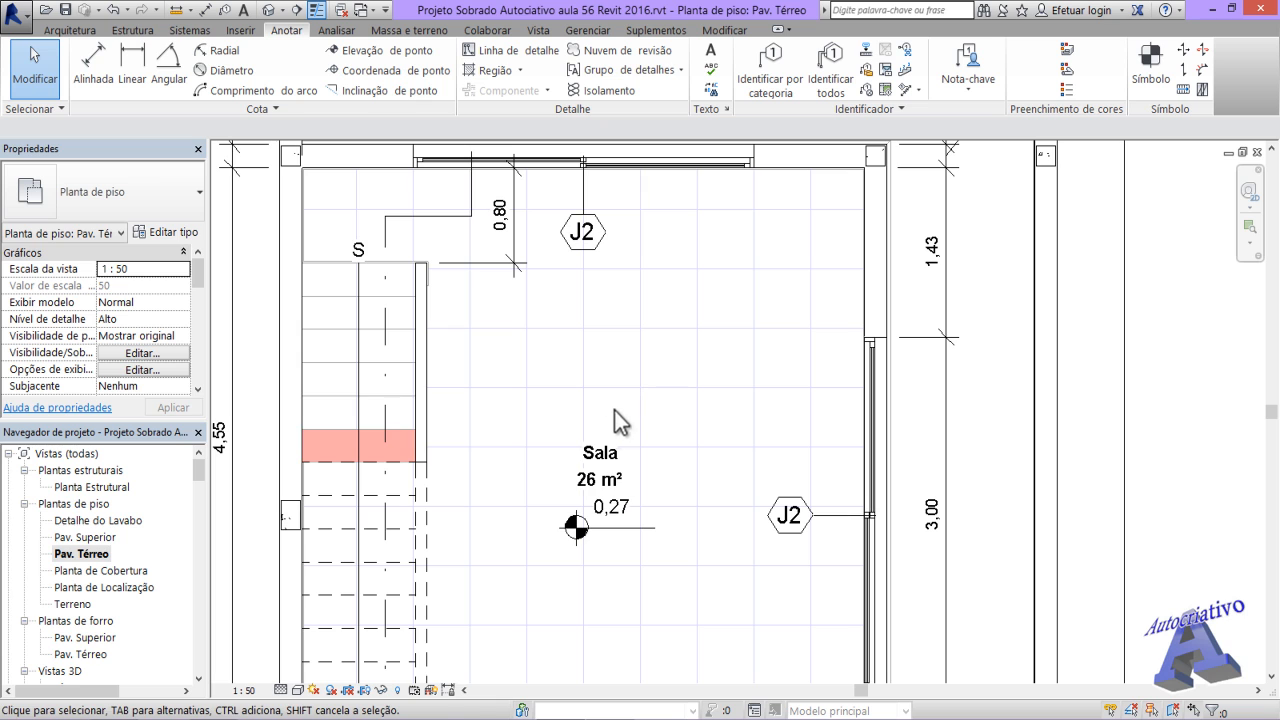
- Open the Planta Estrutural structural plan at the beams between grid lines 1 and 2
double_click(108, 490)
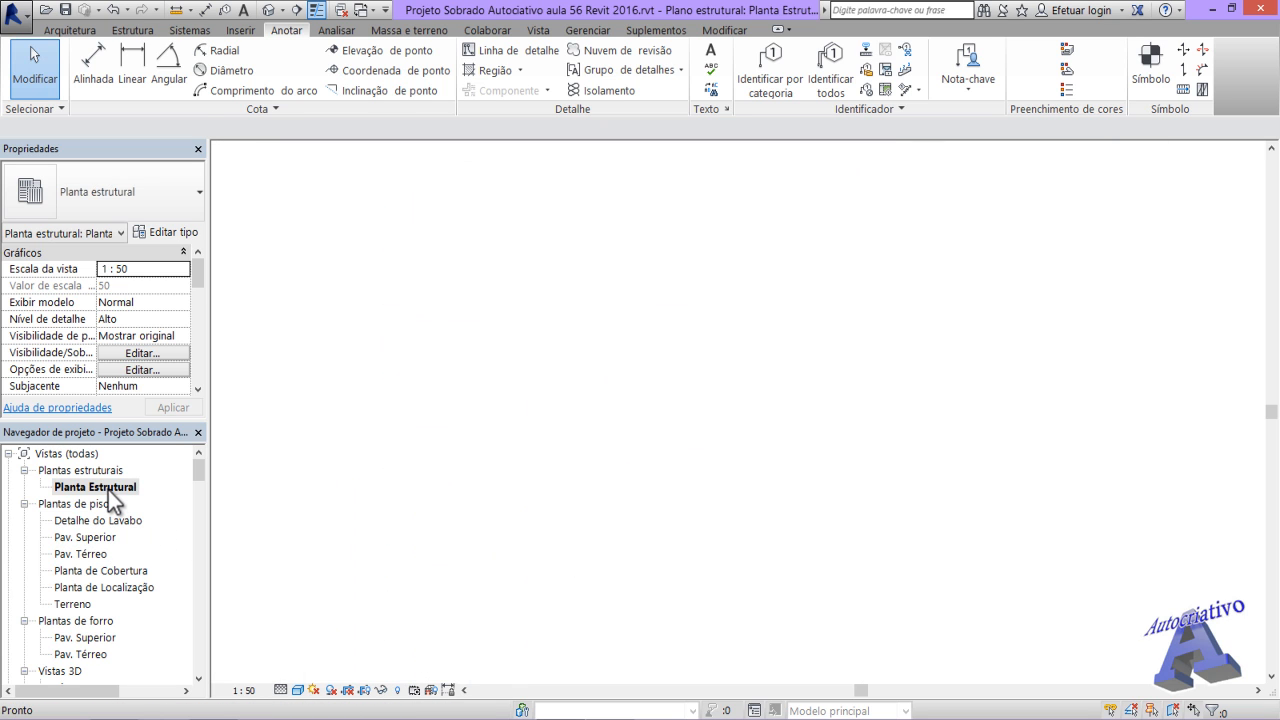
scroll(414, 467, "down", 4)
middle_click_drag(565, 398, 695, 456)
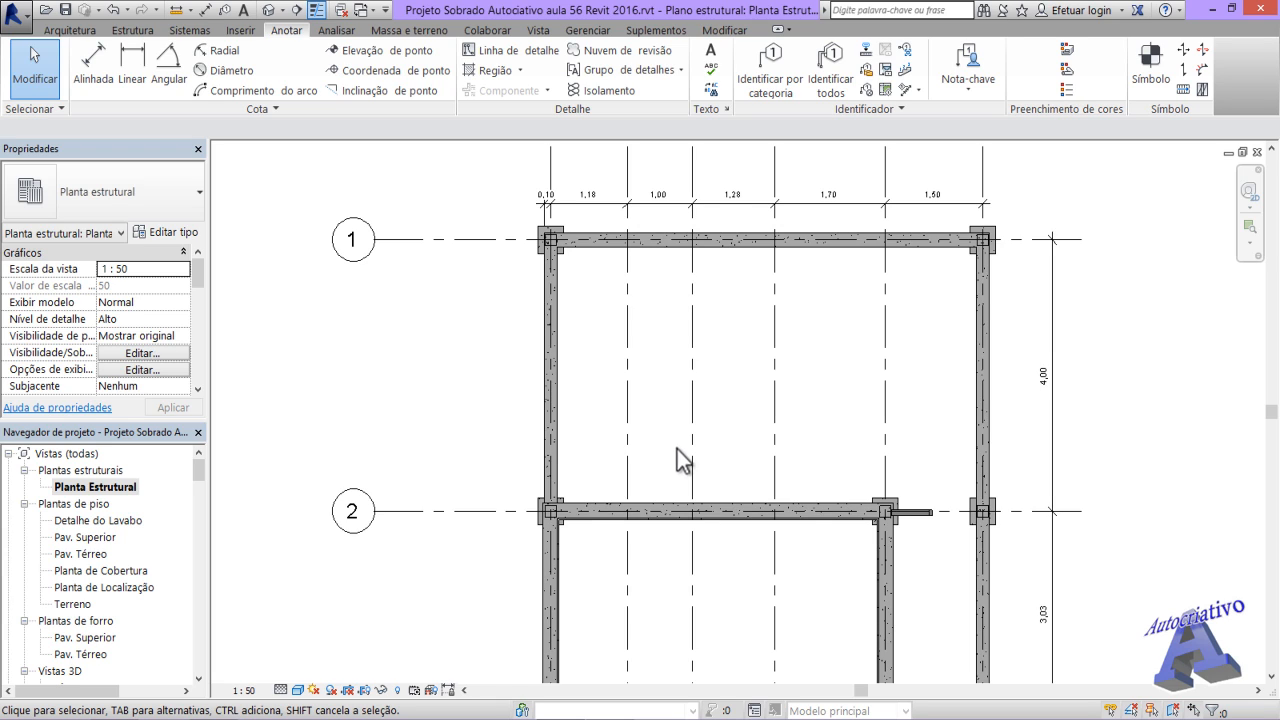
- Tag by category the leftmost foundation beam between grid lines 1 and 2, using a leader
left_click(754, 79)
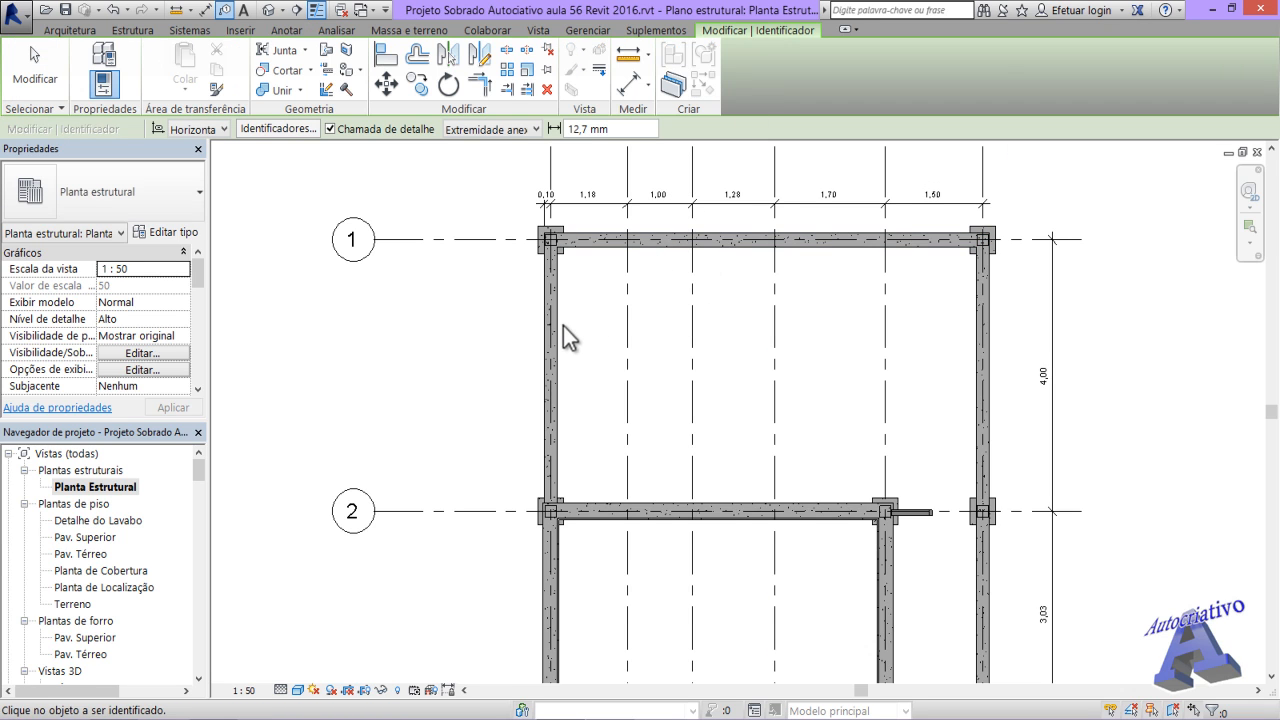
scroll(556, 337, "up", 2)
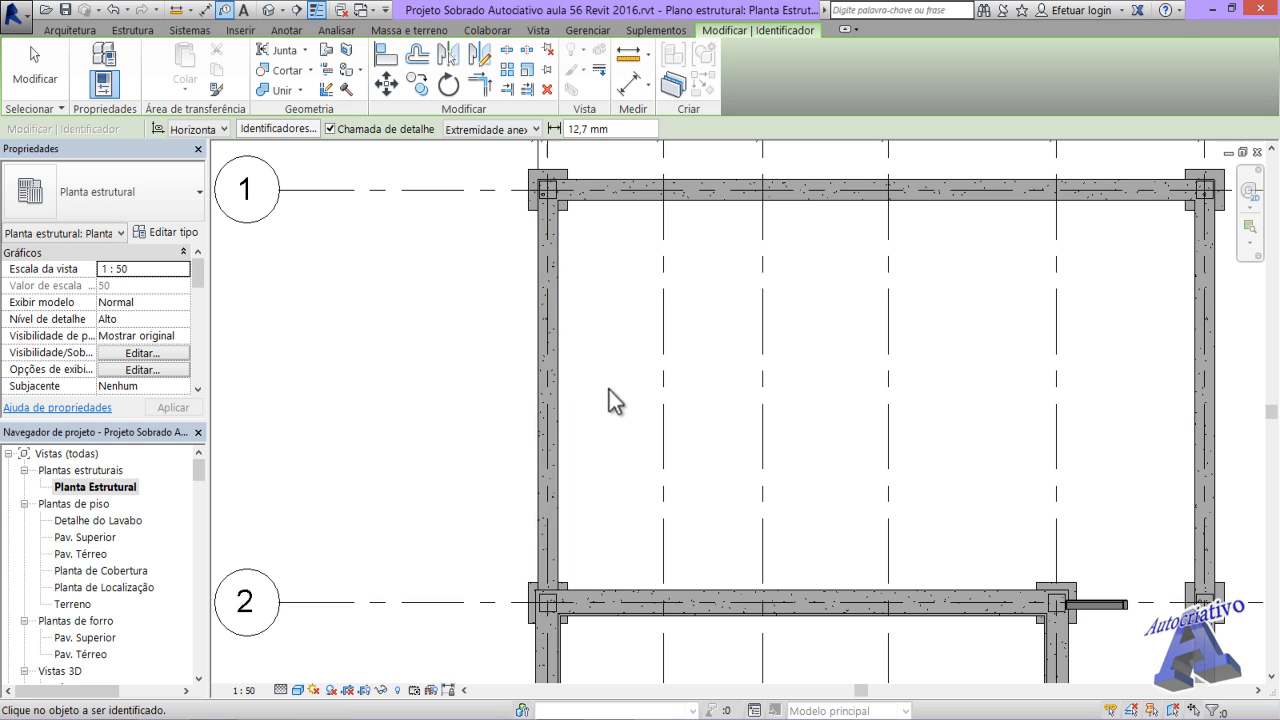
left_click(557, 397)
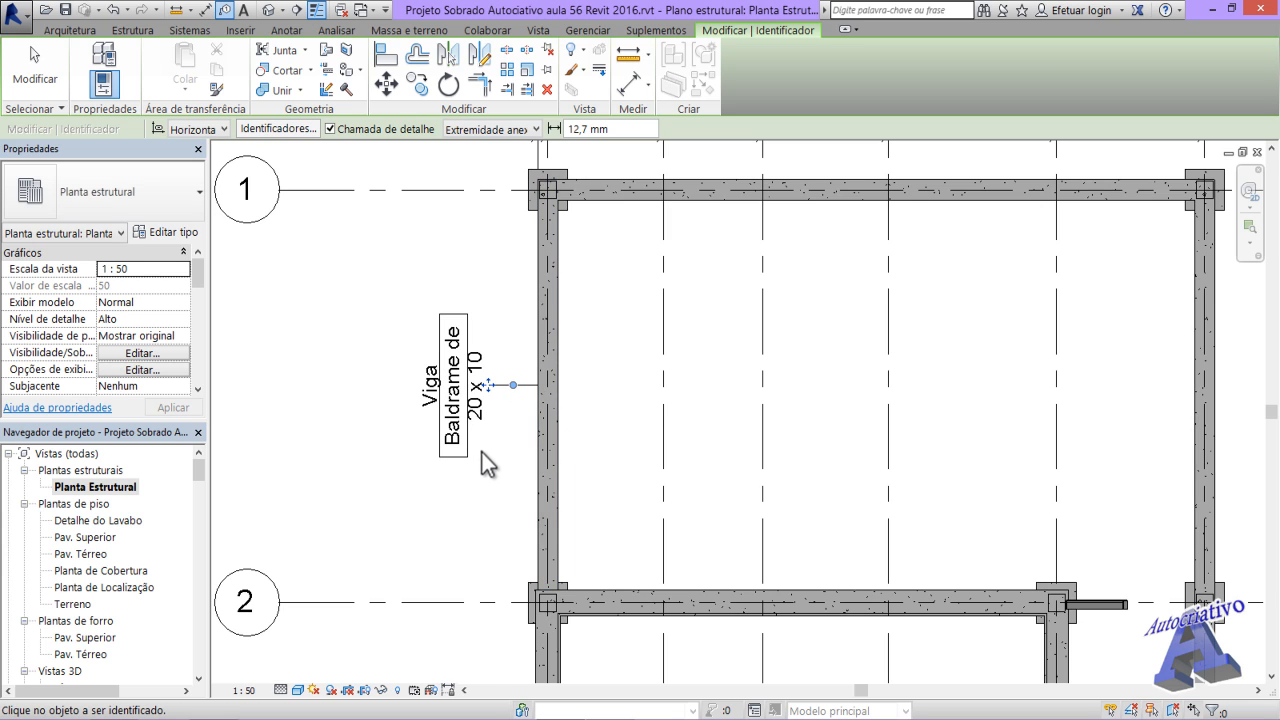
scroll(462, 440, "up", 2)
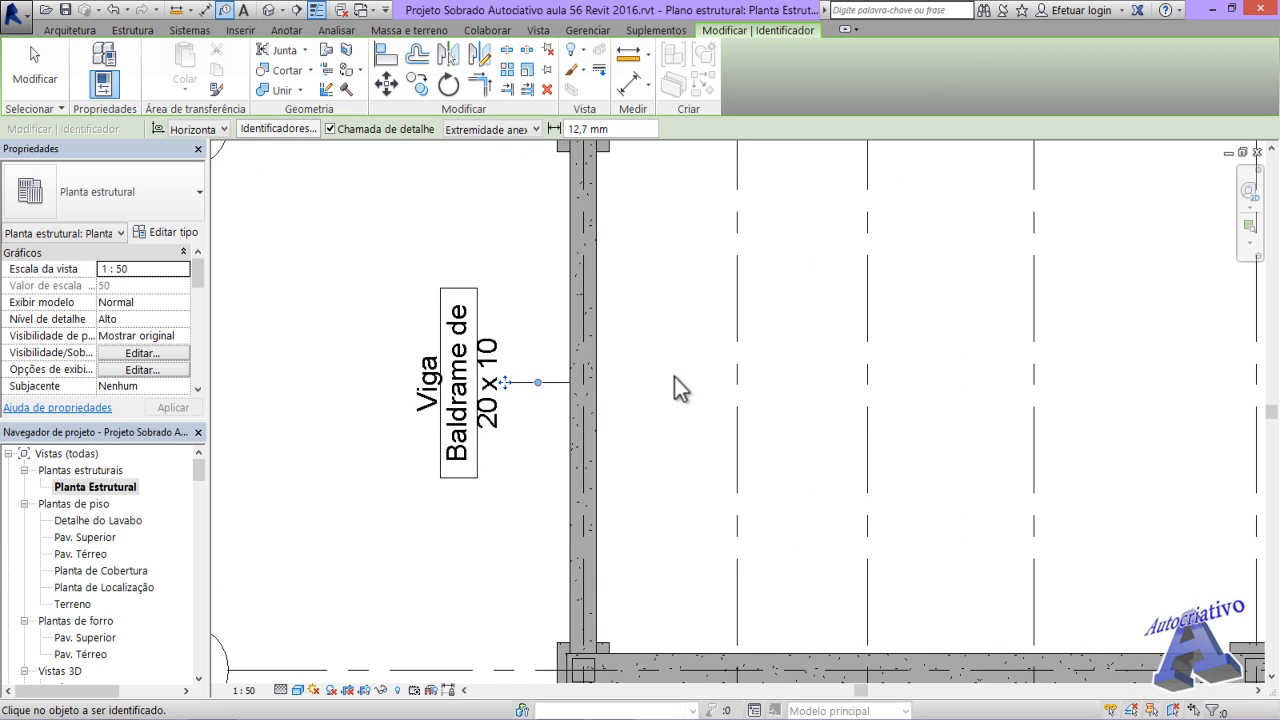
scroll(676, 380, "down", 3)
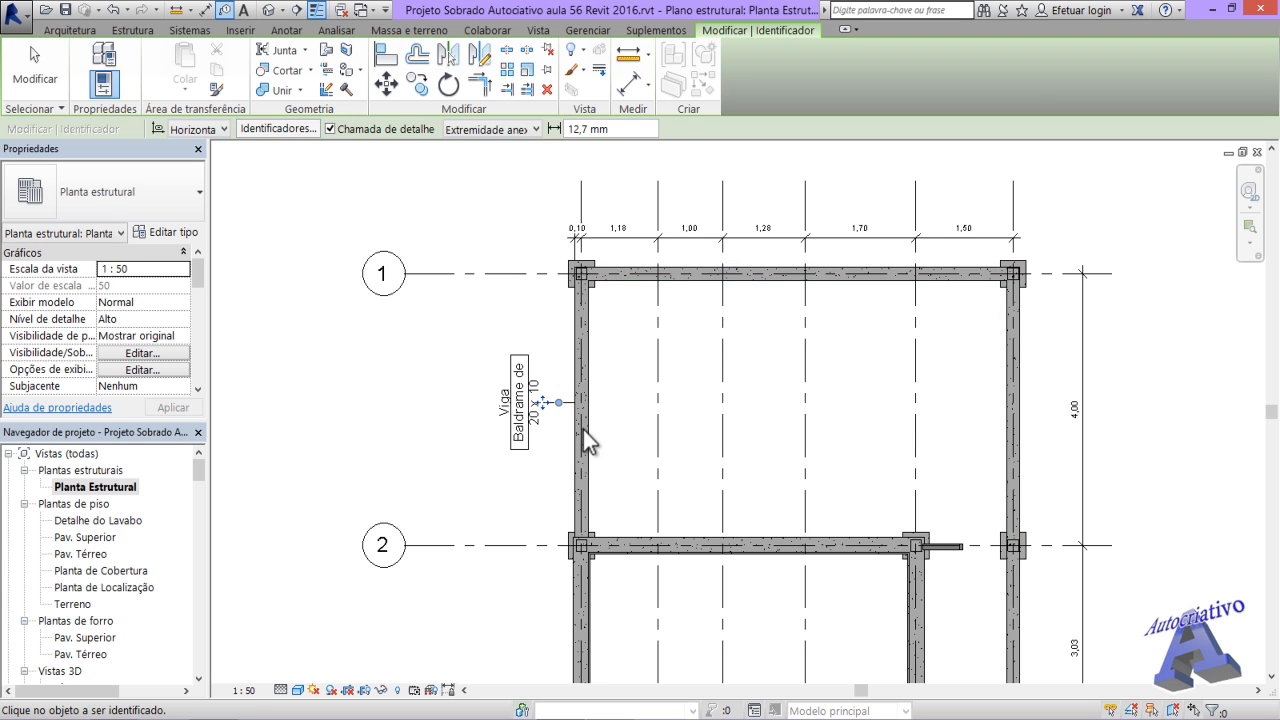
- Remove the leader from the leftmost foundation beam's tag and move the tag closer to the beam
scroll(613, 405, "up", 2)
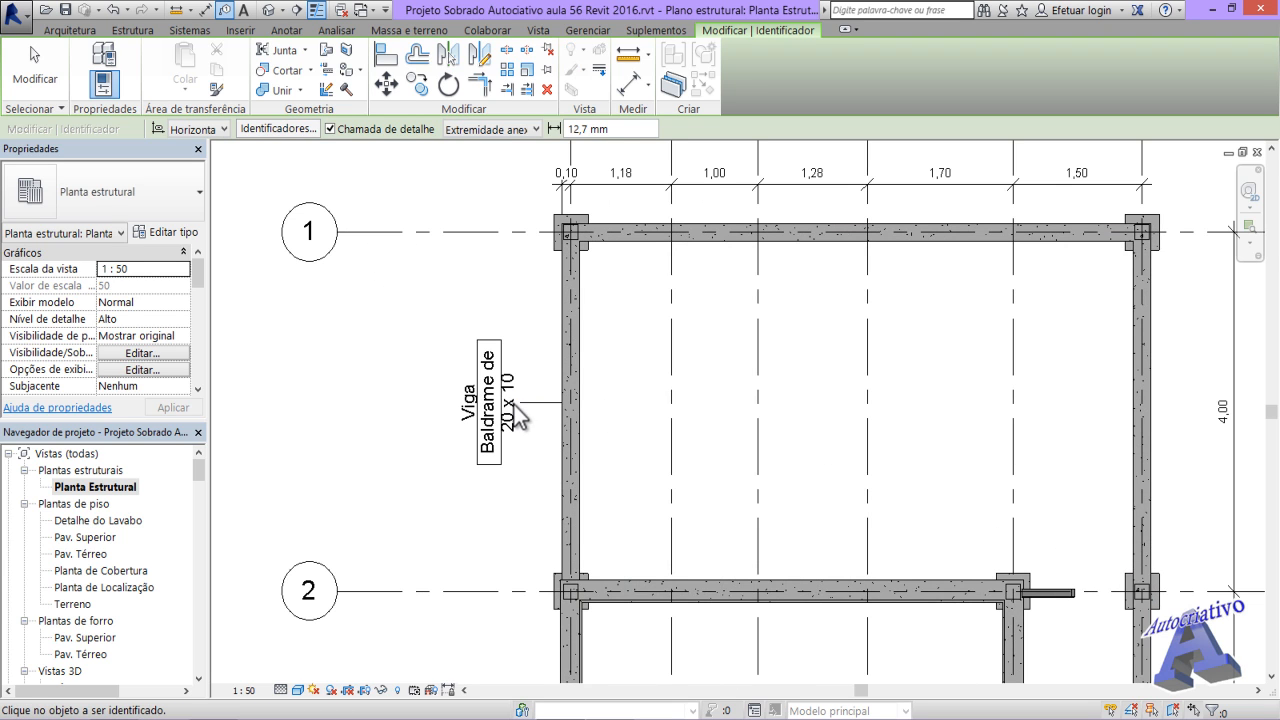
key("Escape")
middle_click_drag(529, 454, 596, 405)
left_click(576, 368)
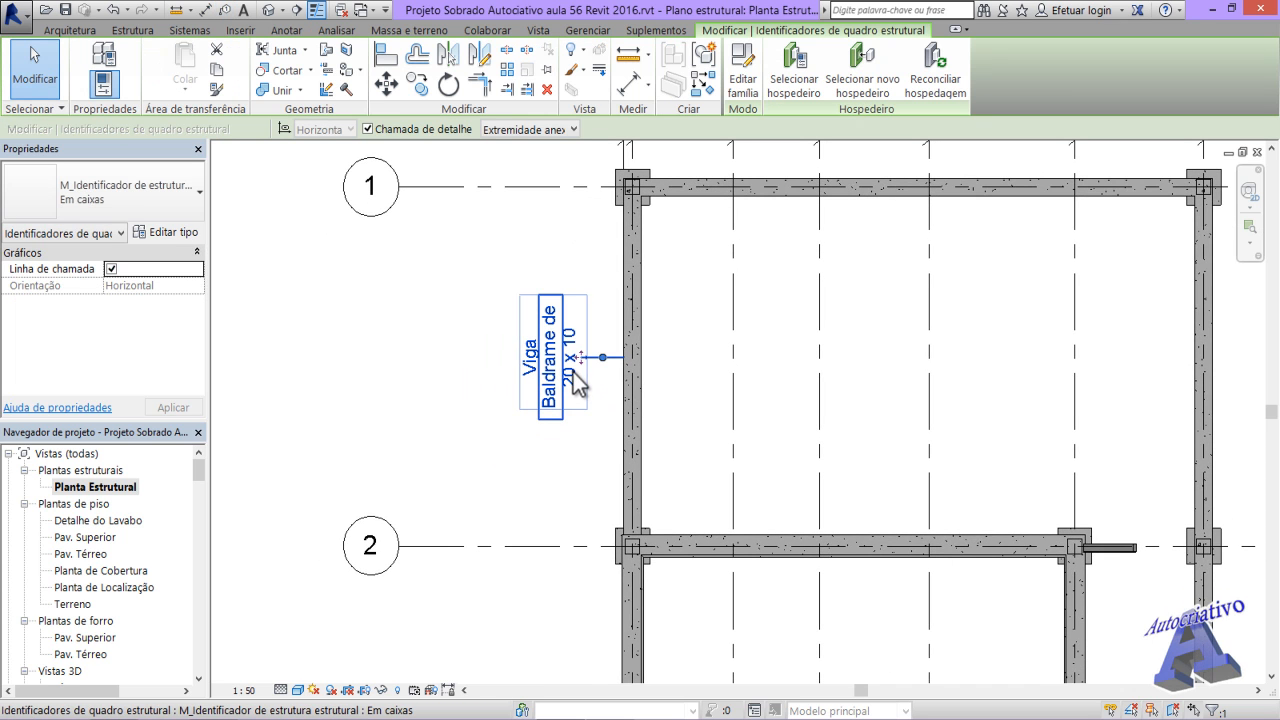
left_click(111, 268)
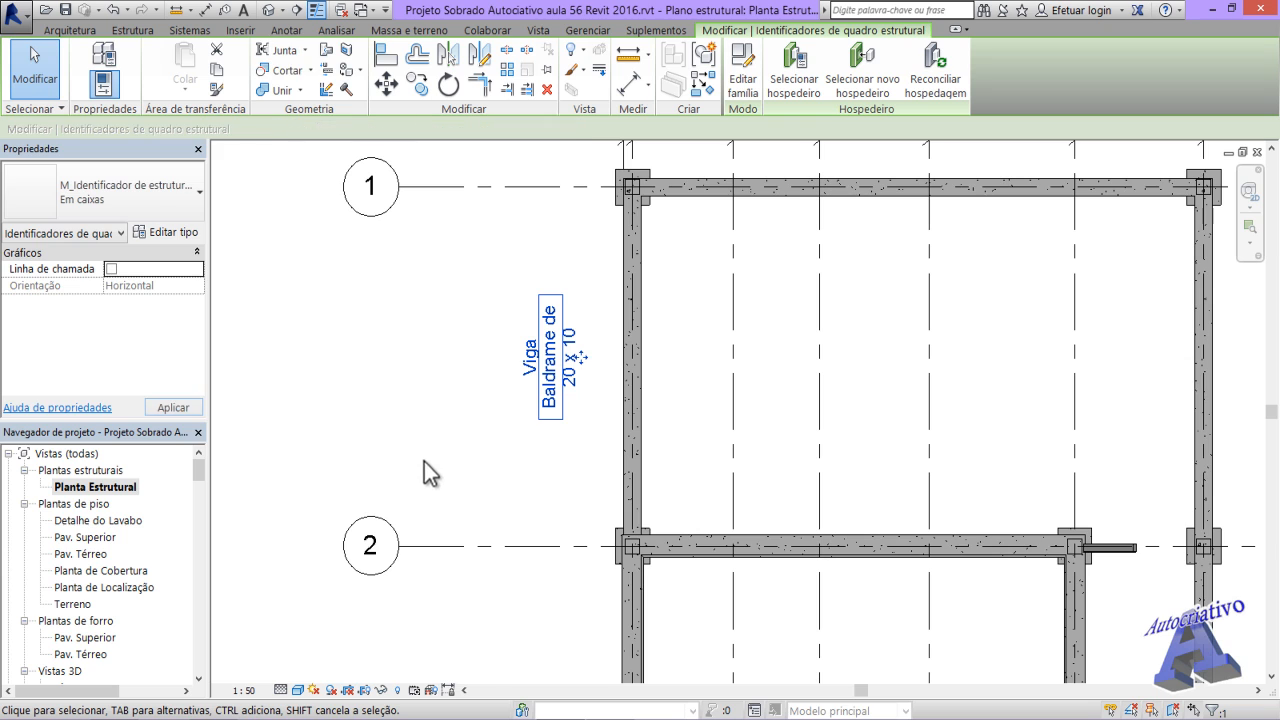
left_click_drag(581, 359, 608, 374)
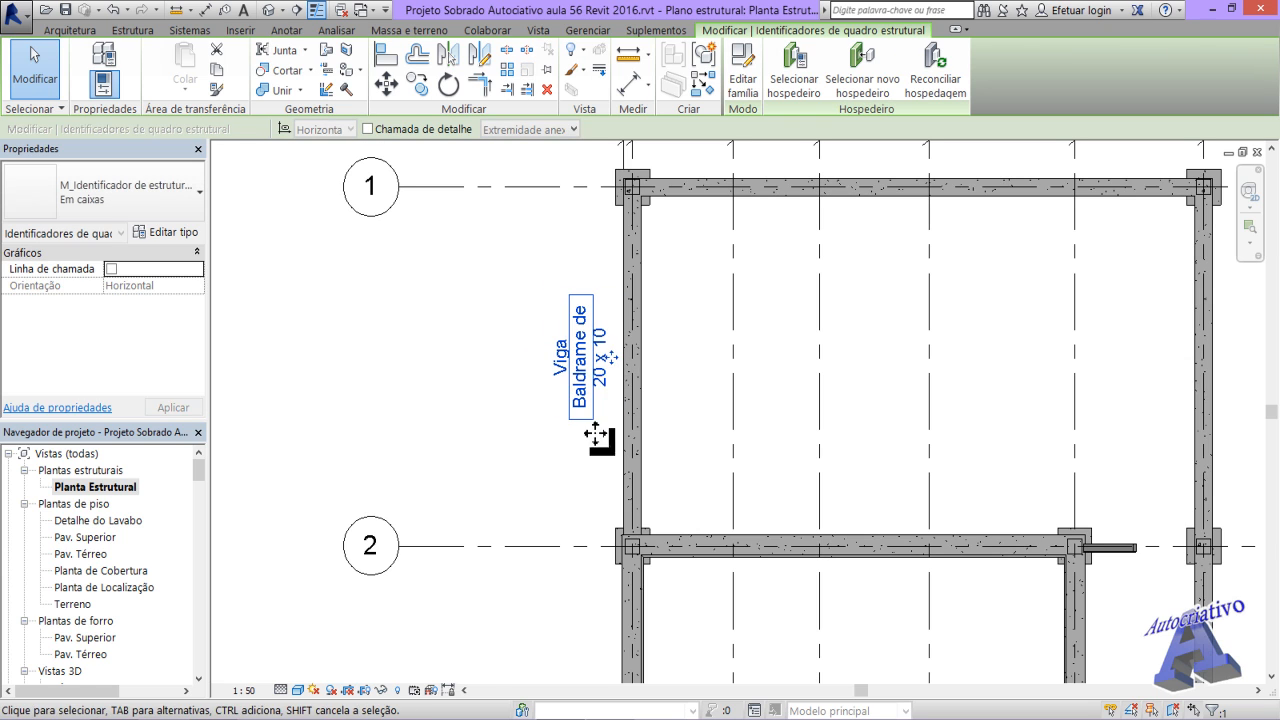
scroll(574, 372, "up", 1)
scroll(574, 370, "up", 2)
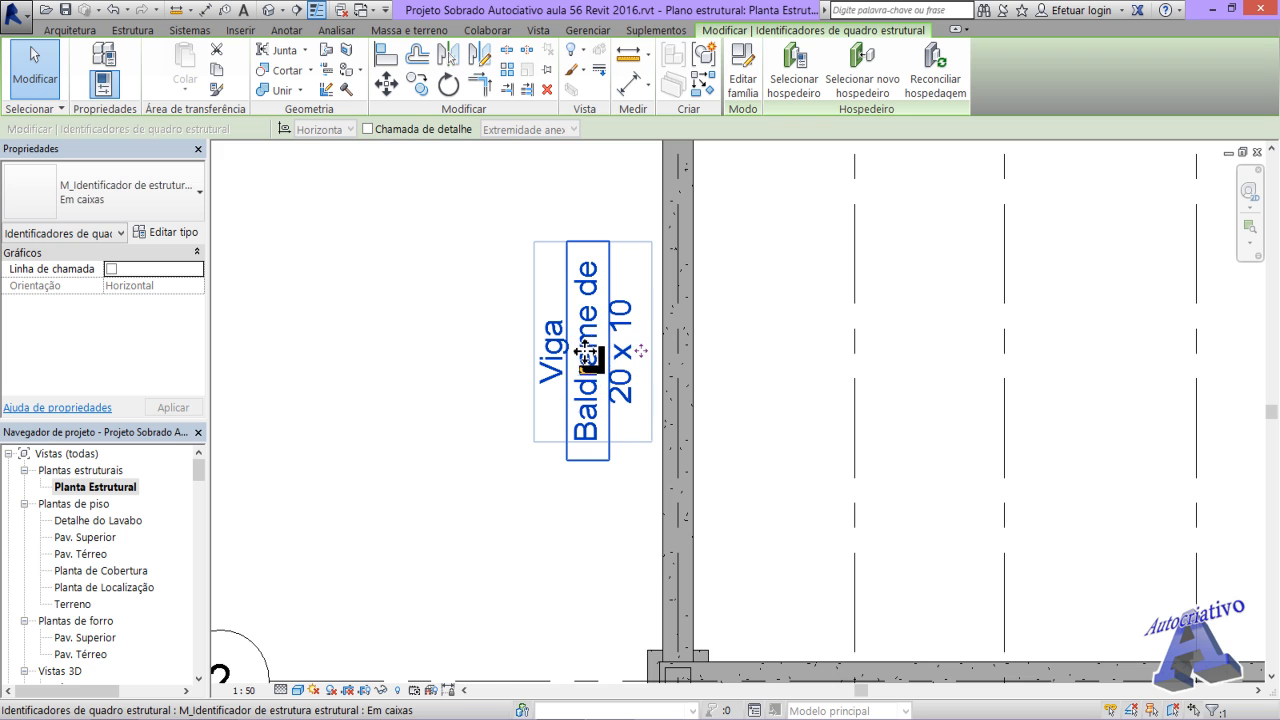
left_click(567, 514)
scroll(567, 514, "down", 5)
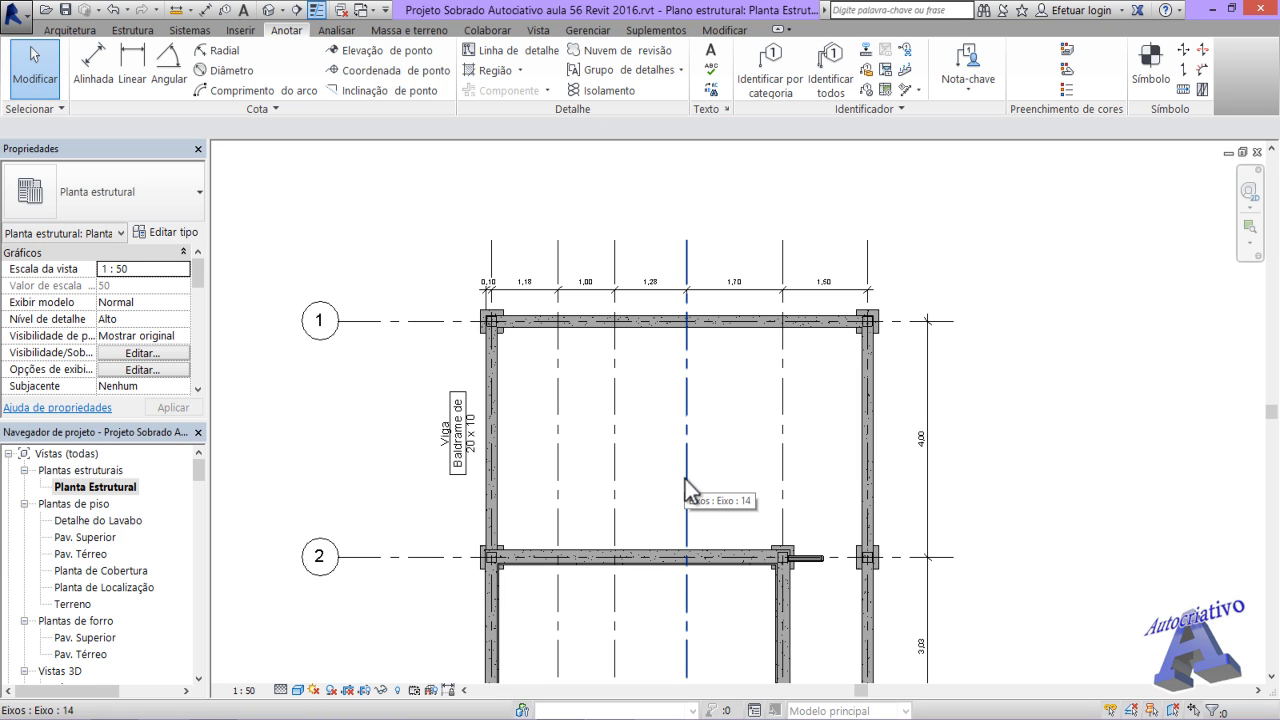
- Delete the tag beside the leftmost foundation beam between grid lines 1 and 2
middle_click_drag(655, 505, 692, 473)
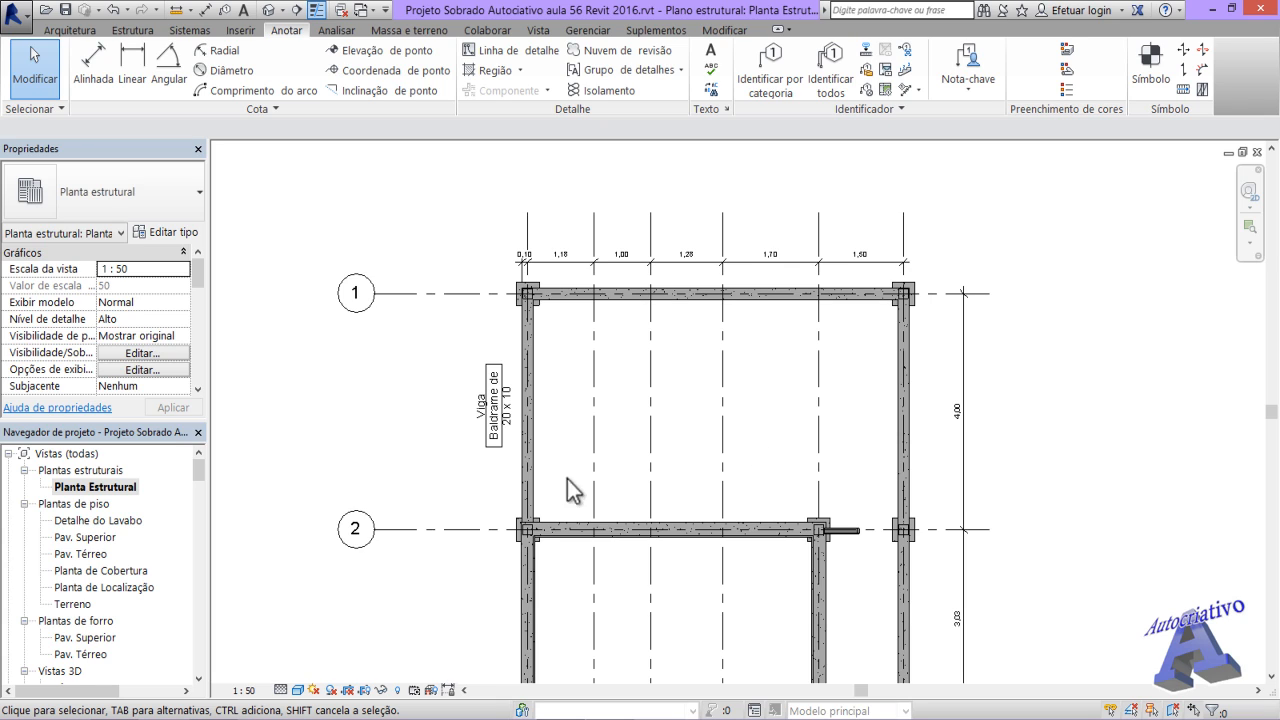
left_click(497, 438)
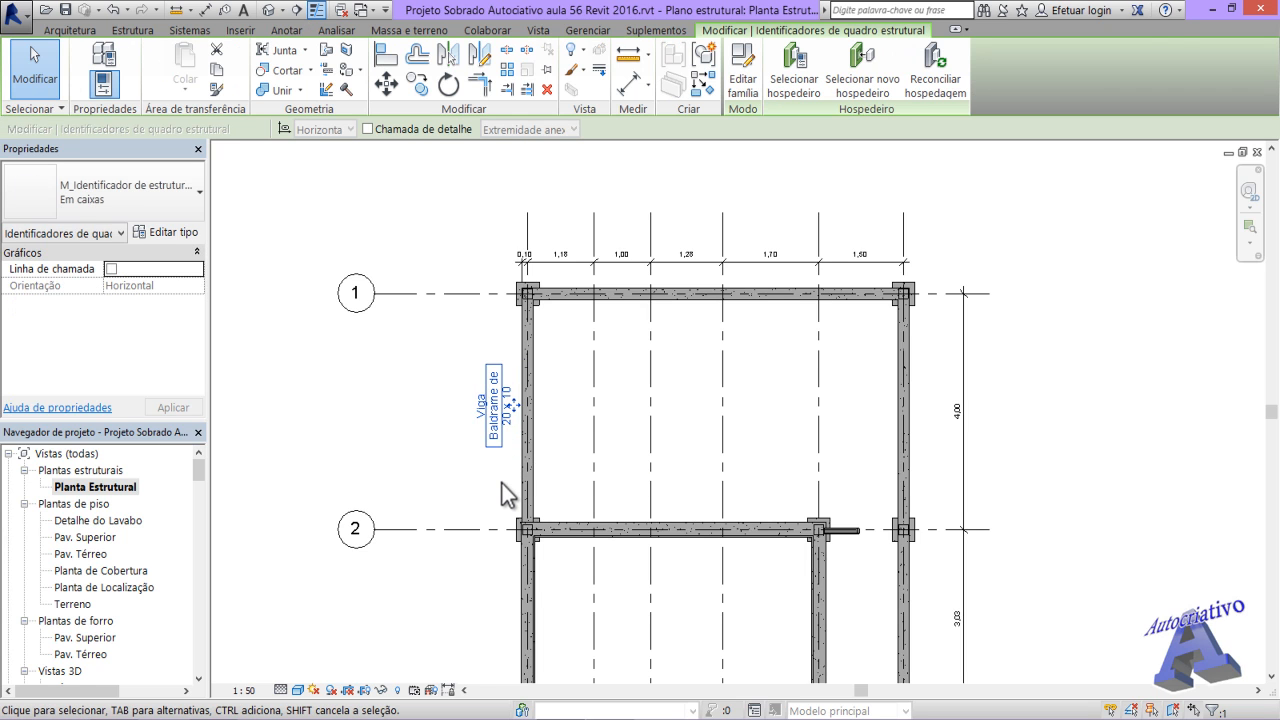
key("Delete")
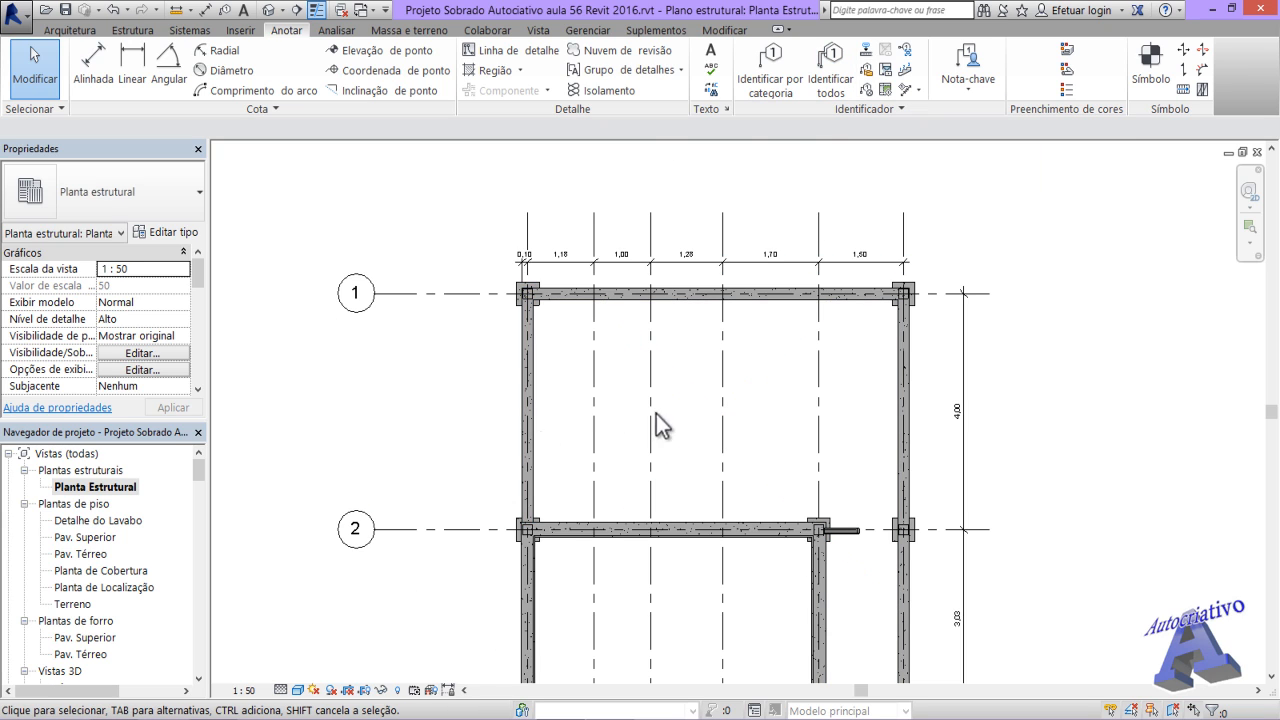
- Tag all untagged structural framing in the current view with the M_Identificador de estrutura estrutural tag, horizontal and without leaders
left_click(833, 87)
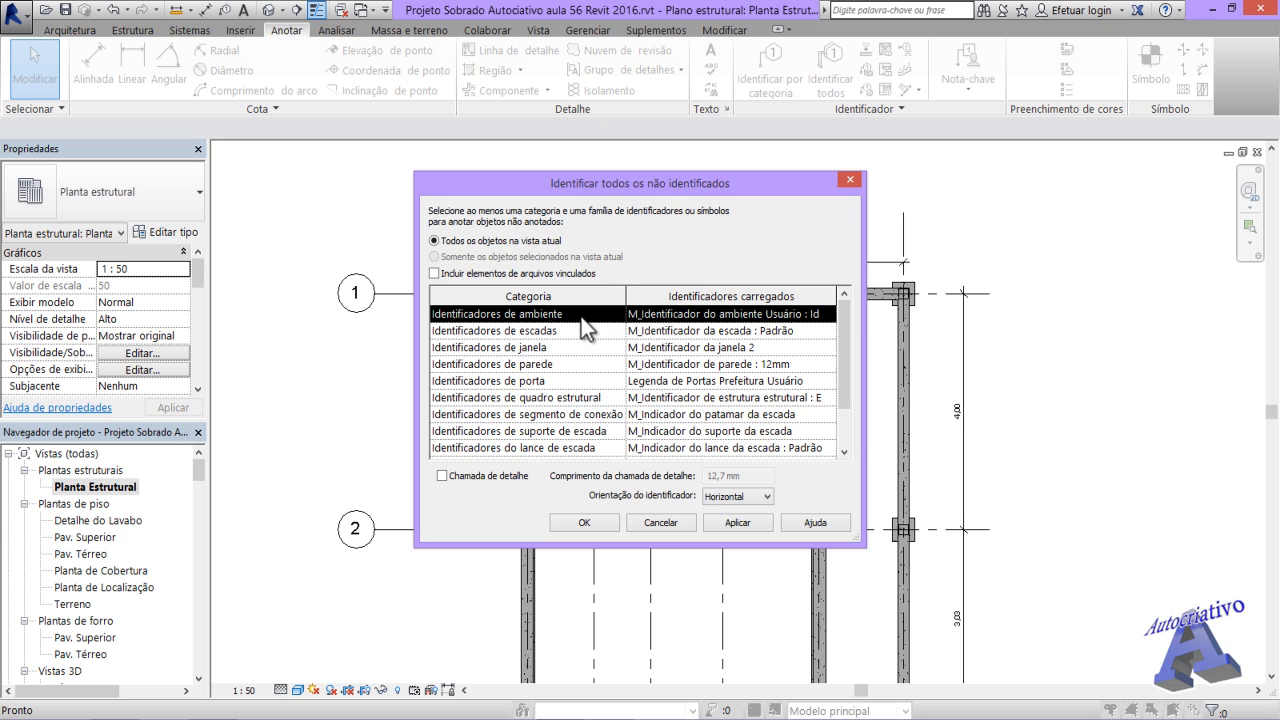
left_click_drag(674, 188, 305, 143)
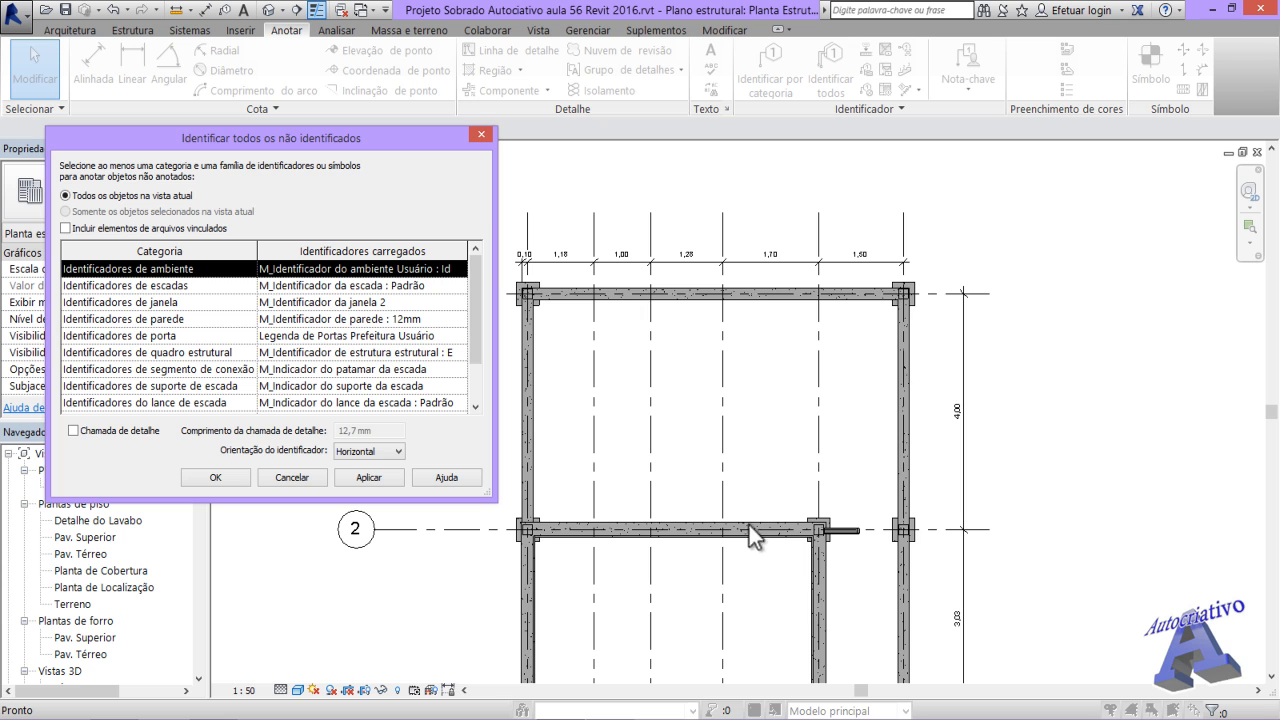
left_click_drag(255, 144, 653, 197)
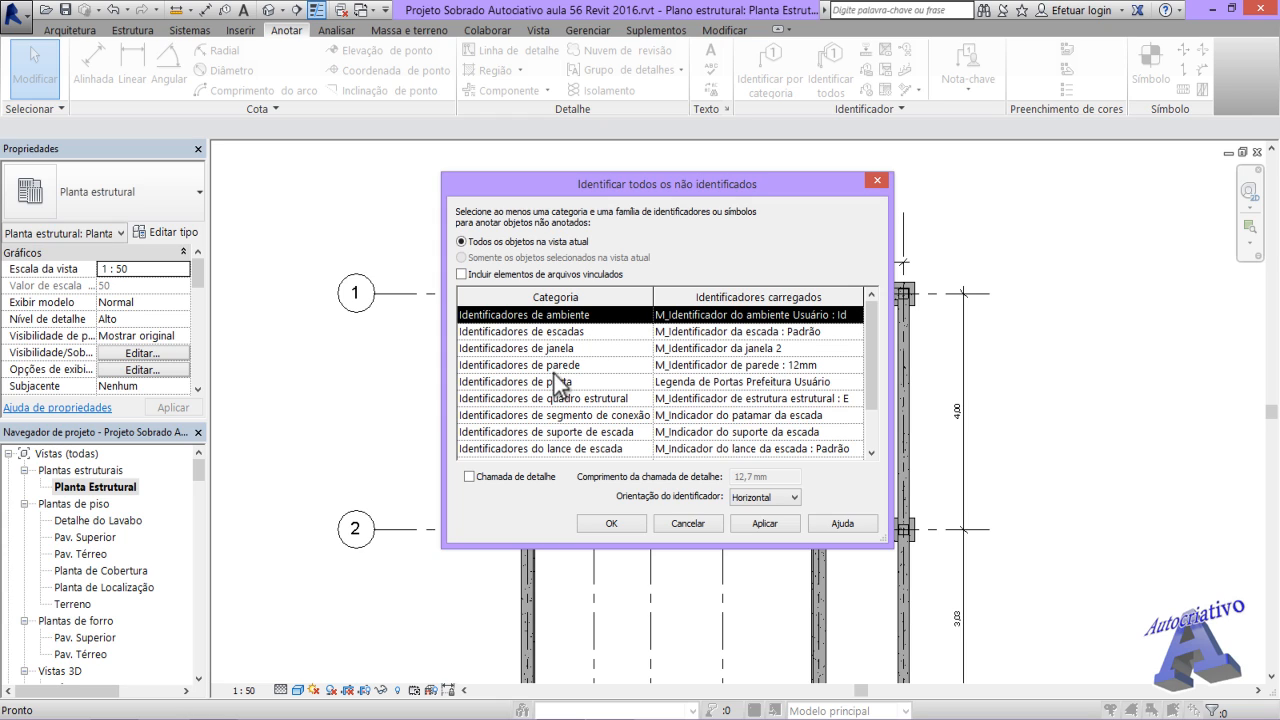
left_click(497, 400)
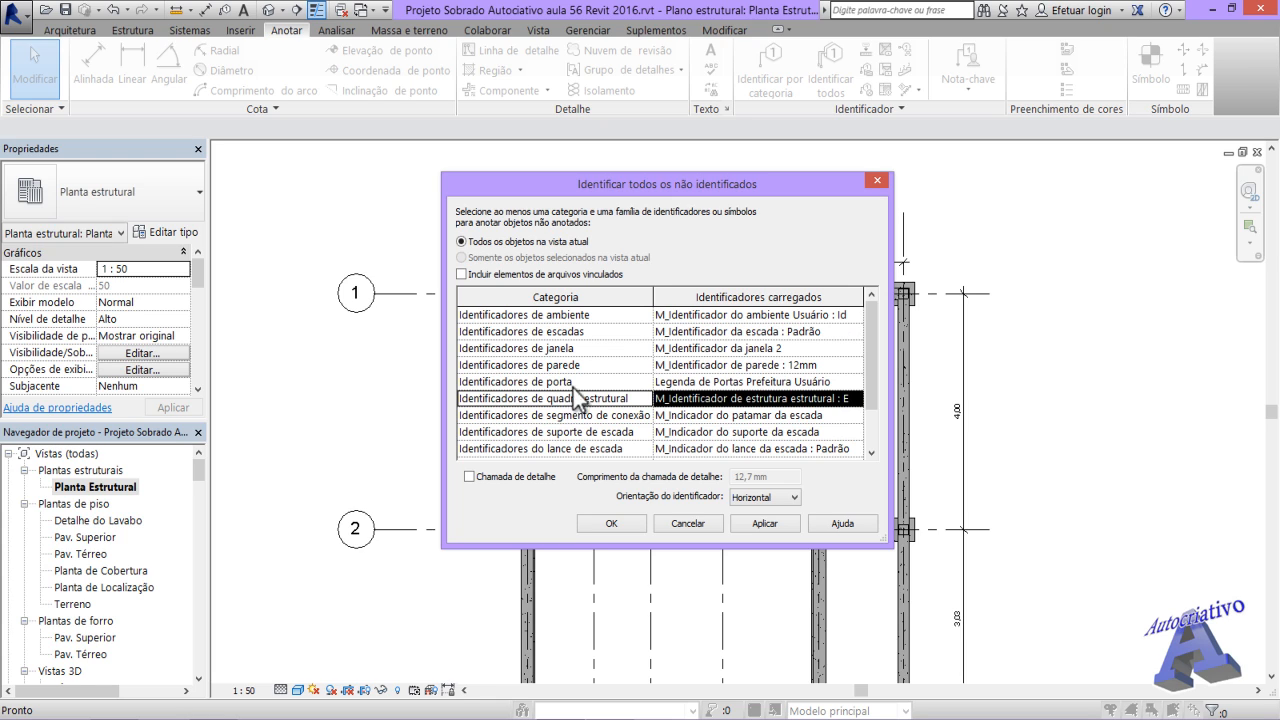
scroll(876, 393, "down", 1)
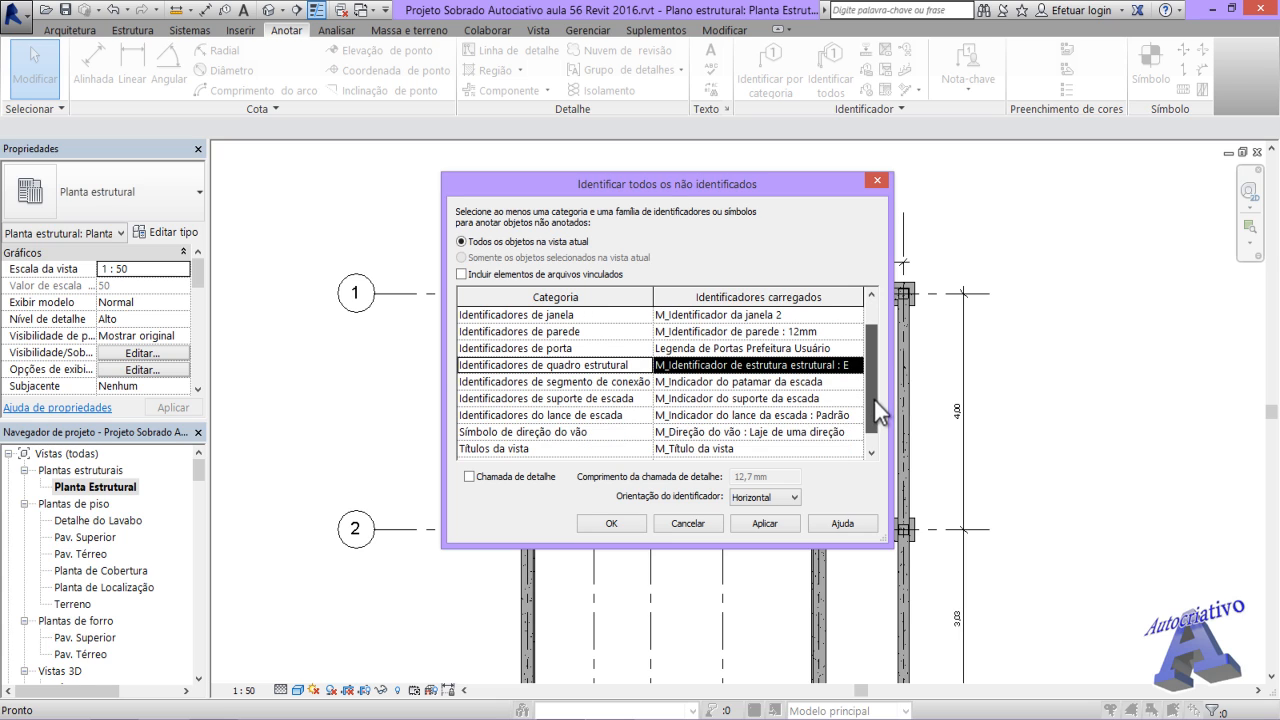
left_click(562, 416, "ctrl")
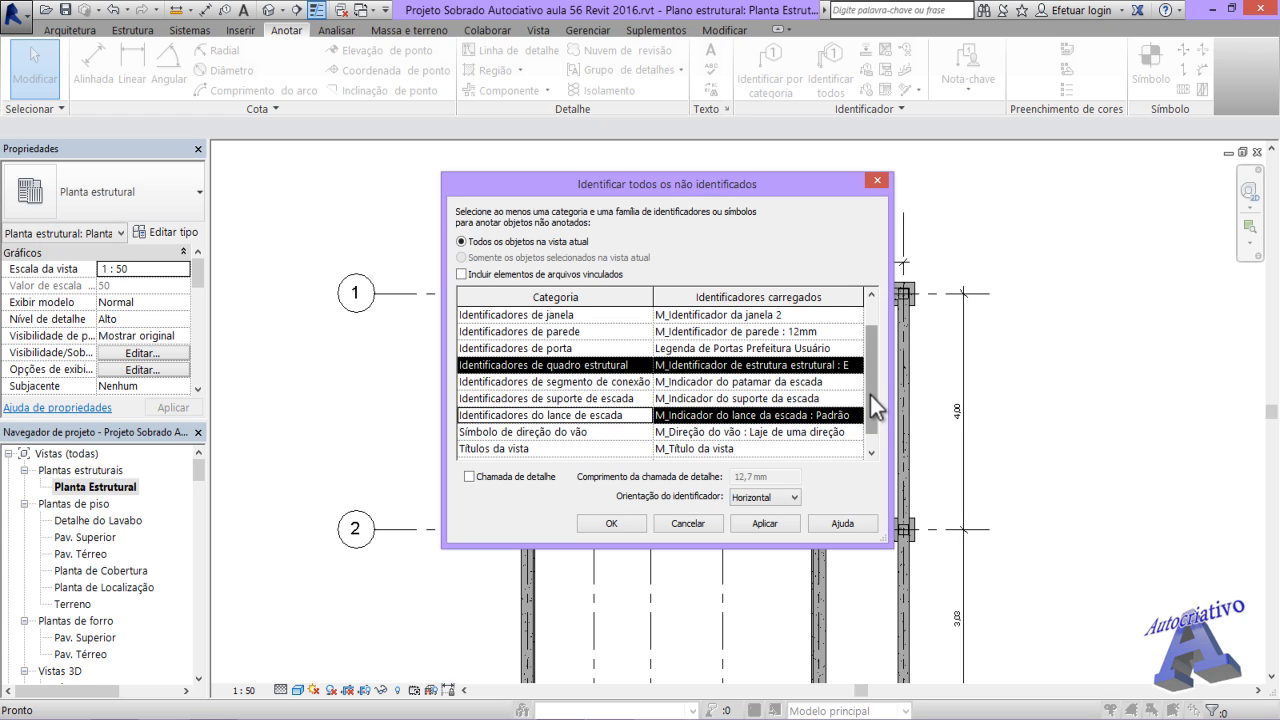
scroll(876, 405, "down", 1)
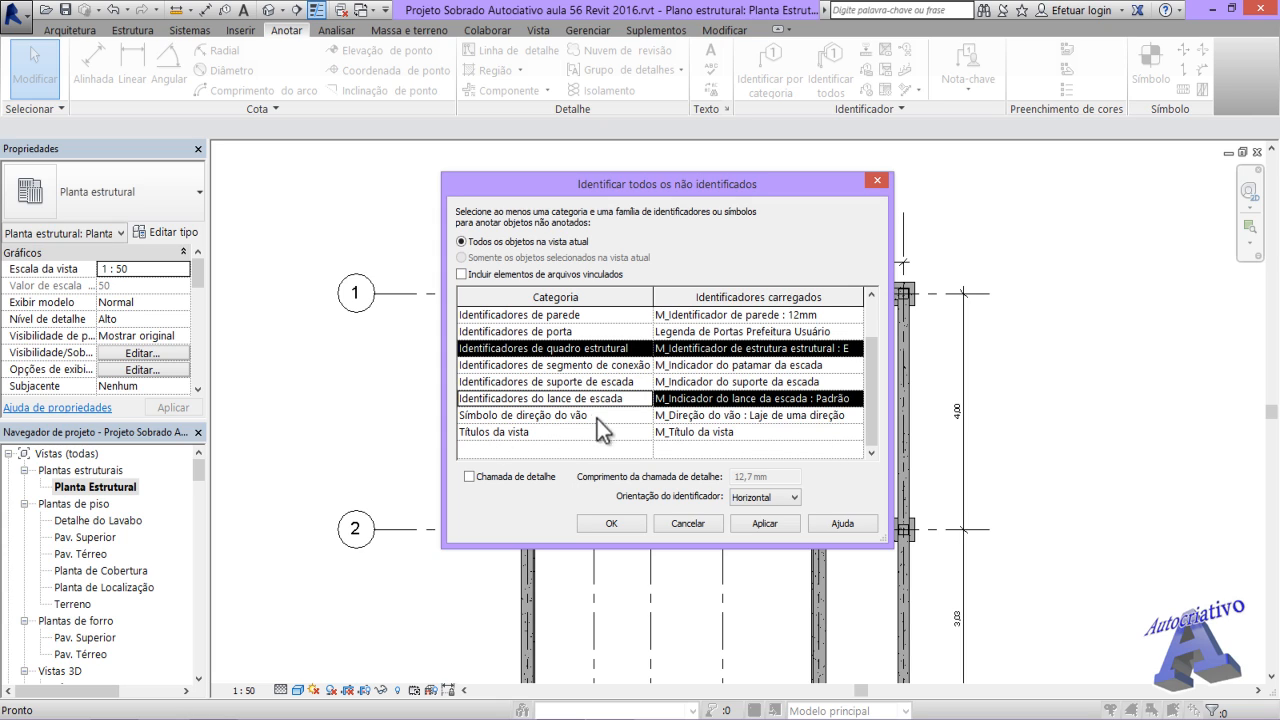
left_click(612, 381)
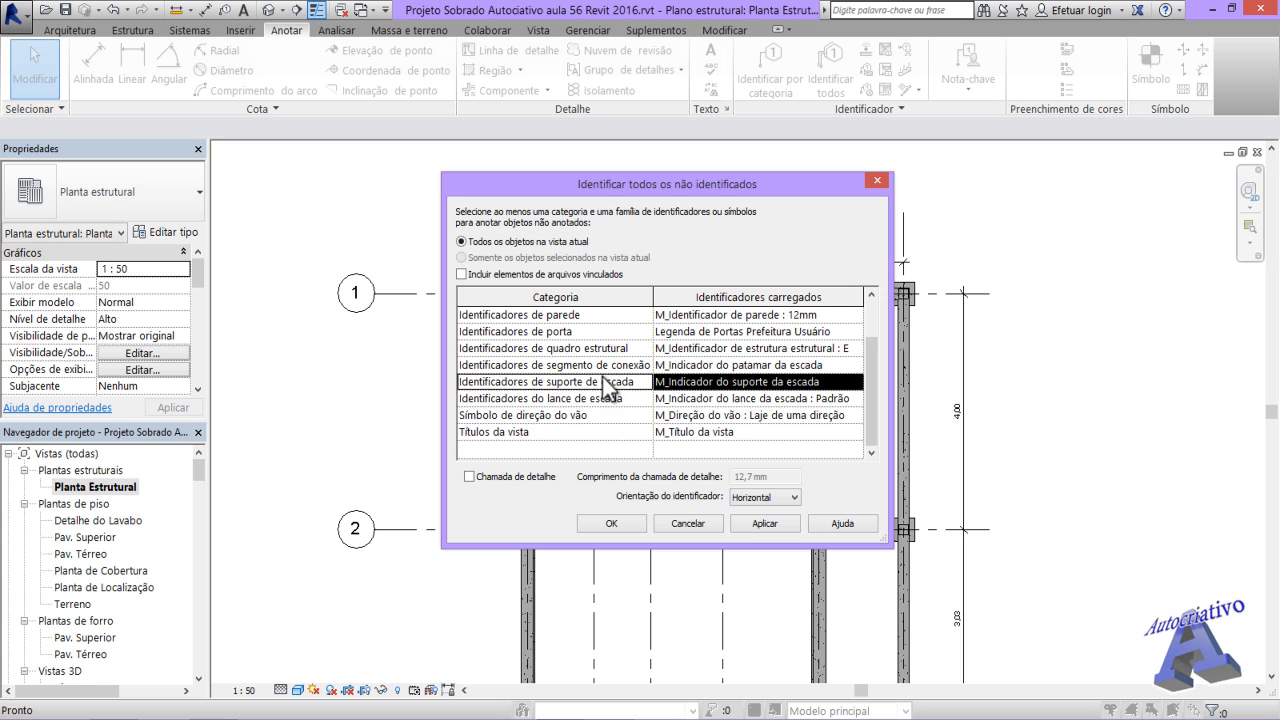
left_click(563, 350)
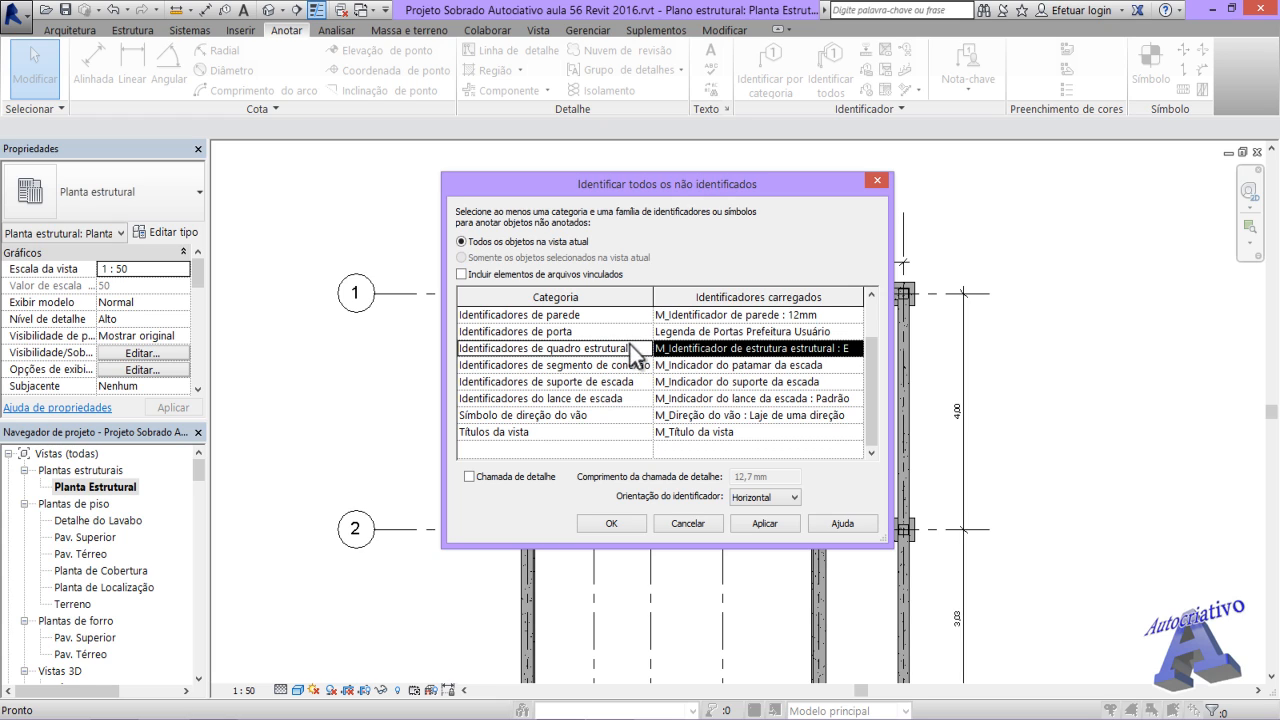
left_click(766, 524)
left_click(626, 523)
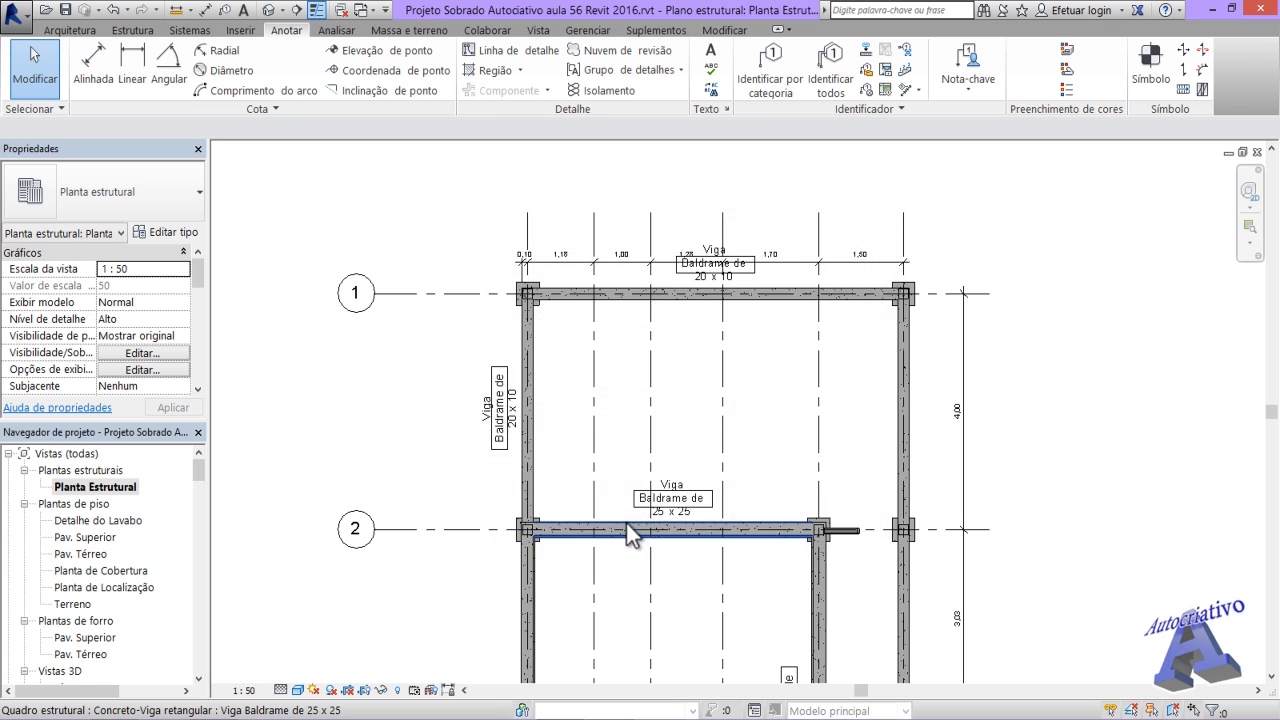
- Examine the beam tags across the structural plan and the corner column at grid line 1
scroll(443, 449, "down", 5)
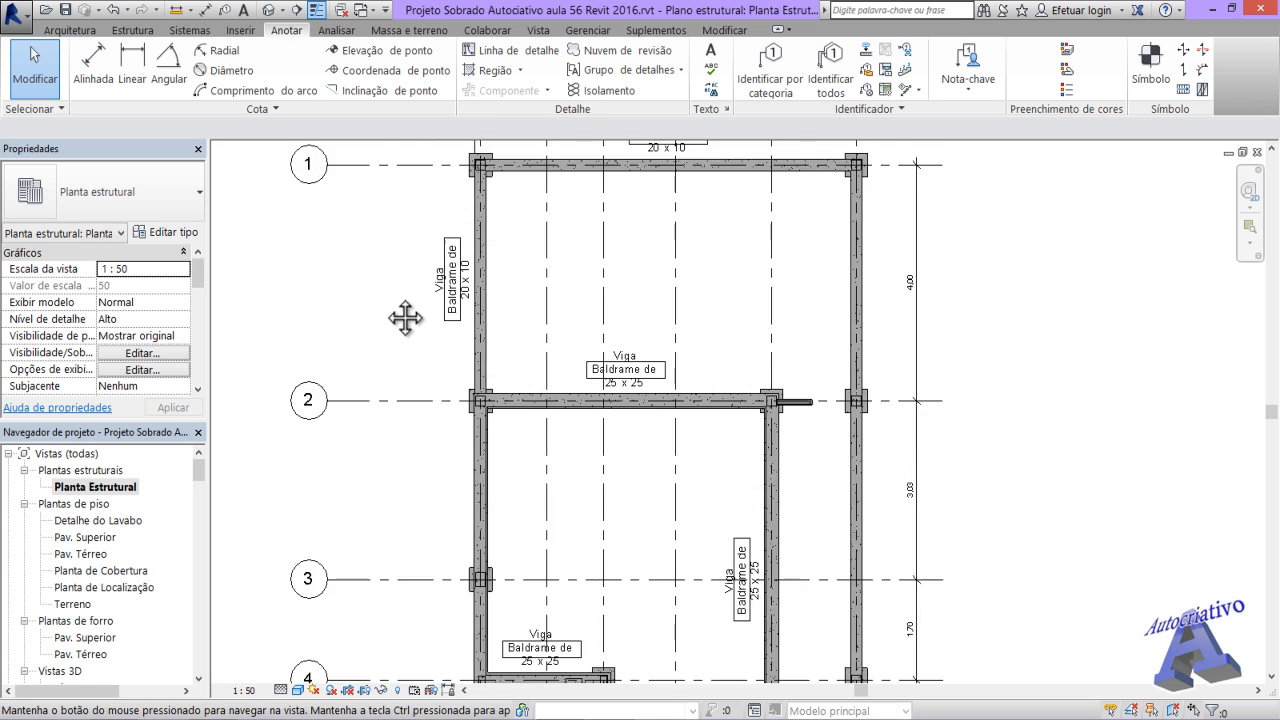
scroll(540, 420, "up", 3)
scroll(648, 400, "up", 2)
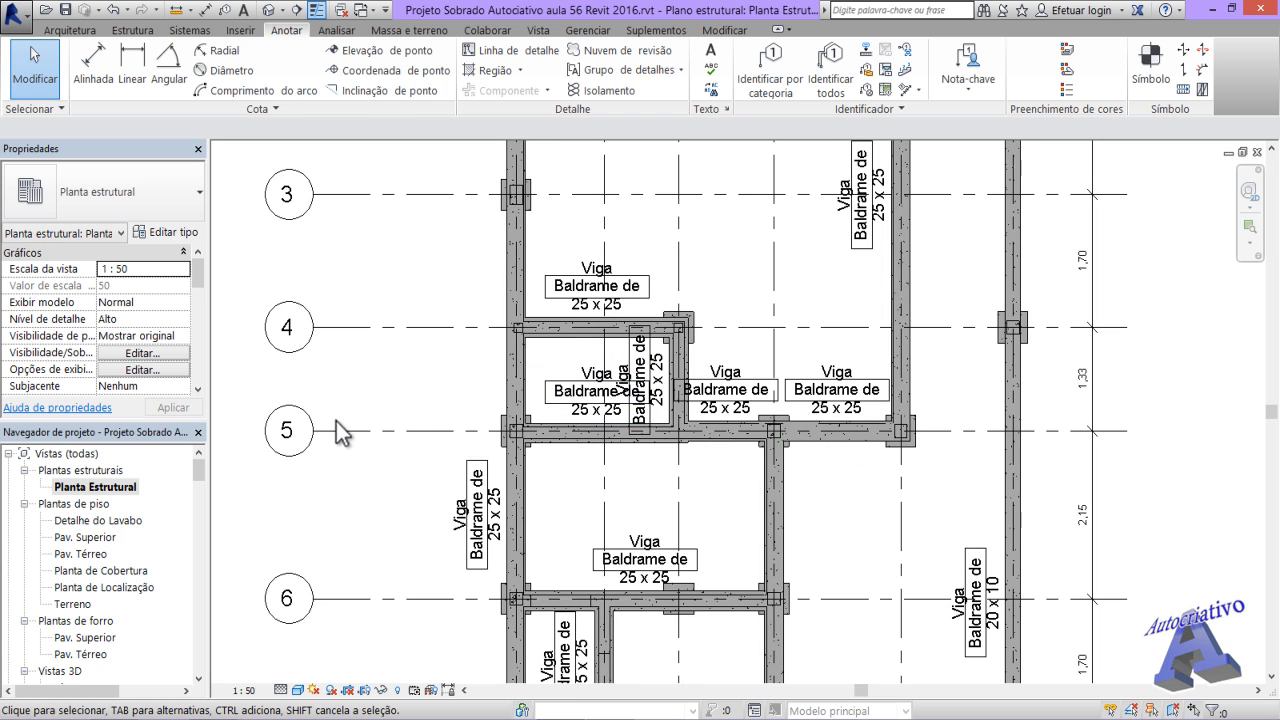
scroll(473, 384, "down", 2)
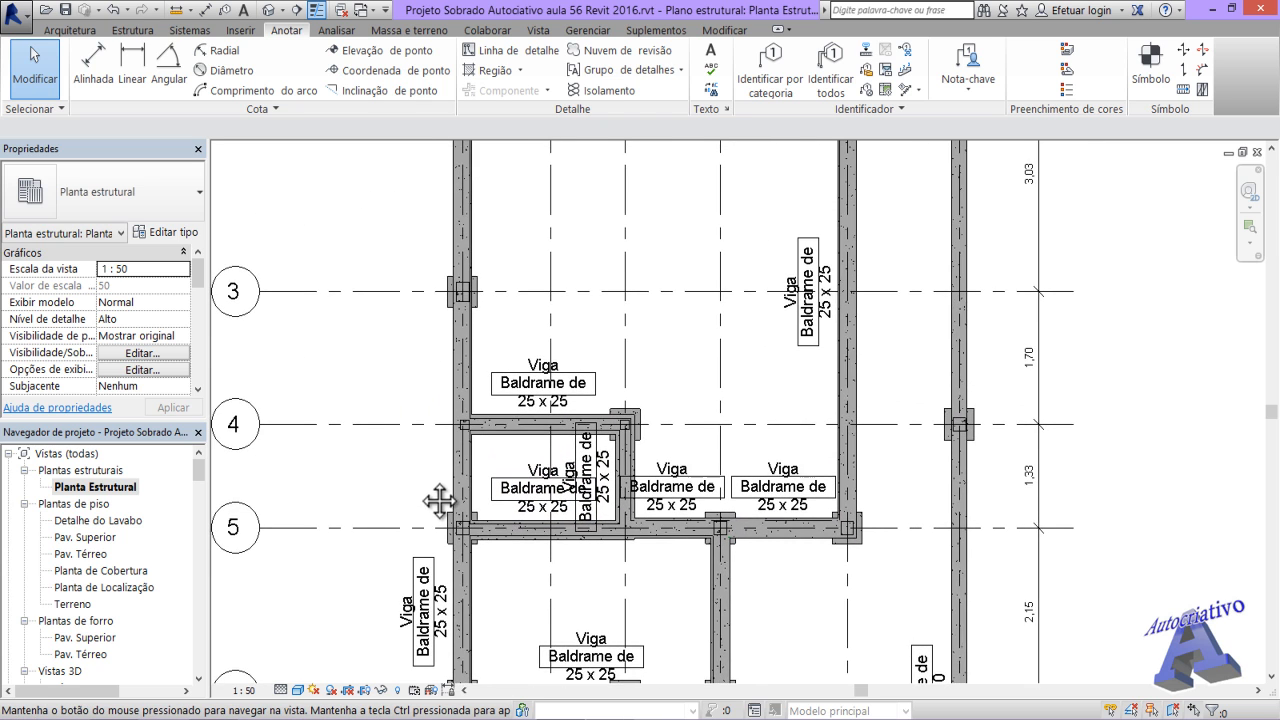
scroll(432, 486, "up", 2)
middle_click_drag(634, 270, 616, 582)
middle_click_drag(587, 350, 663, 523)
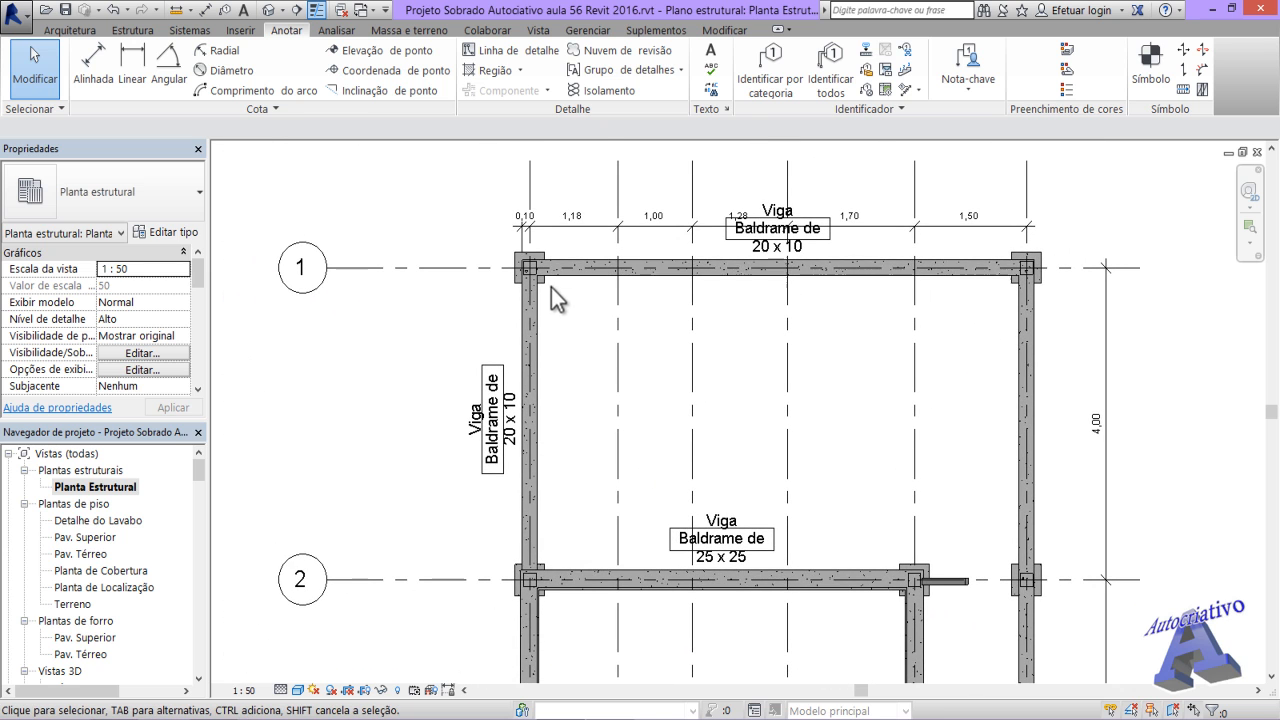
scroll(534, 271, "up", 2)
scroll(534, 275, "up", 1)
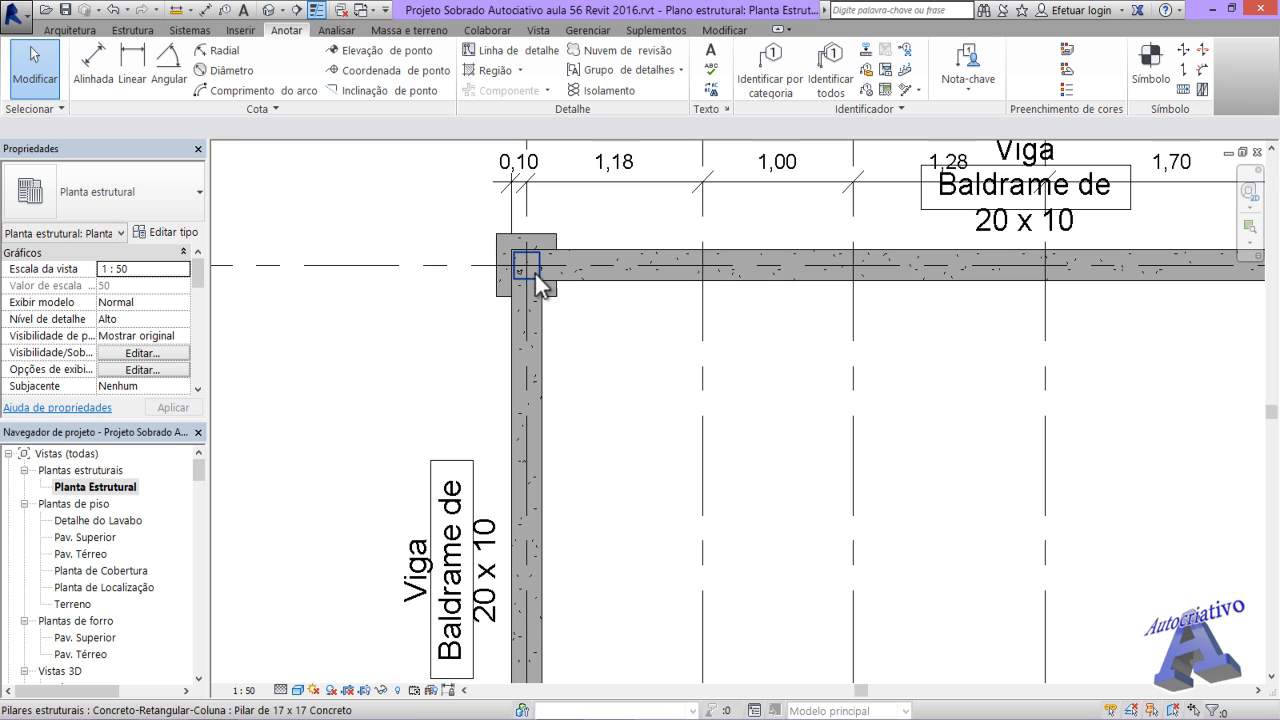
middle_click_drag(686, 520, 720, 603)
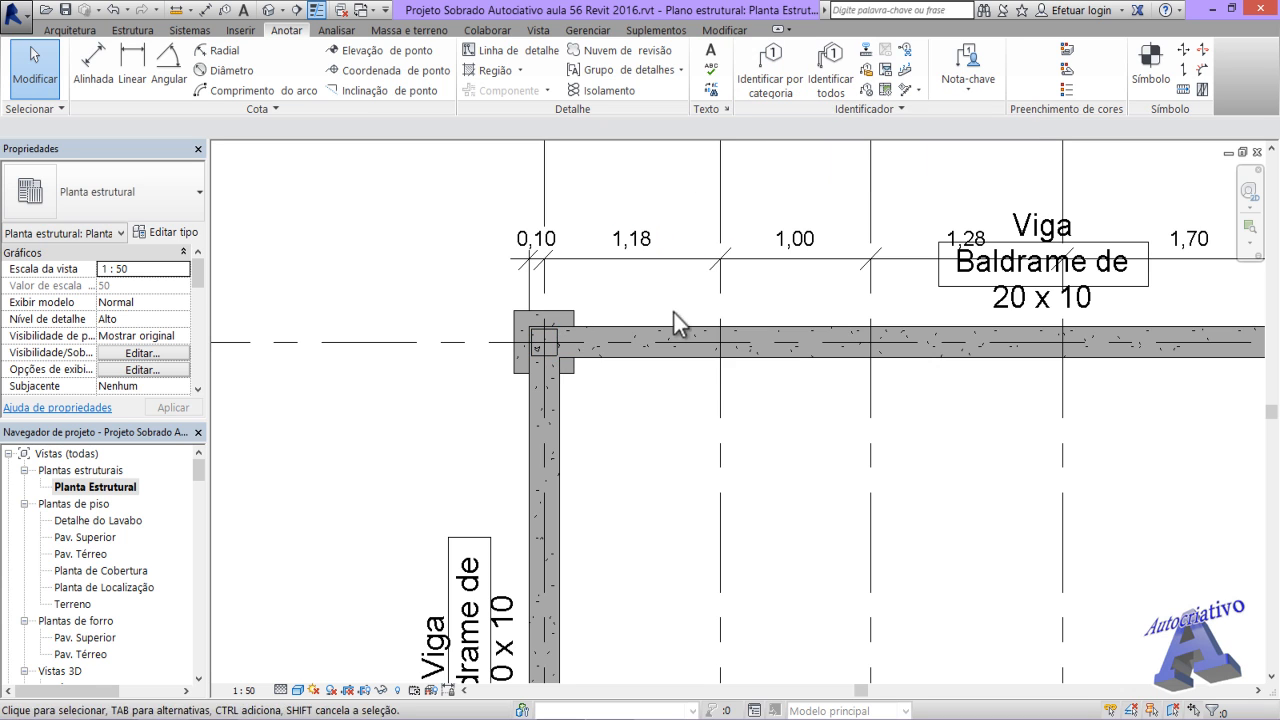
scroll(925, 475, "down", 3)
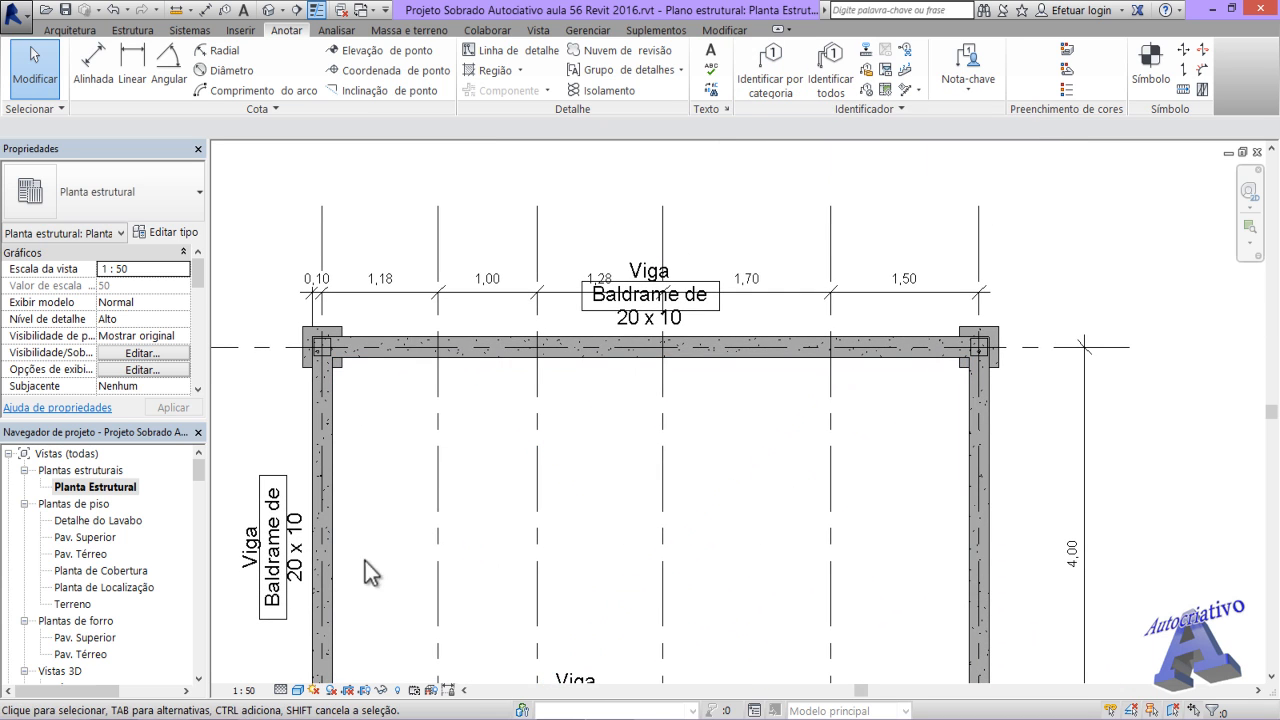
middle_click_drag(469, 543, 522, 555)
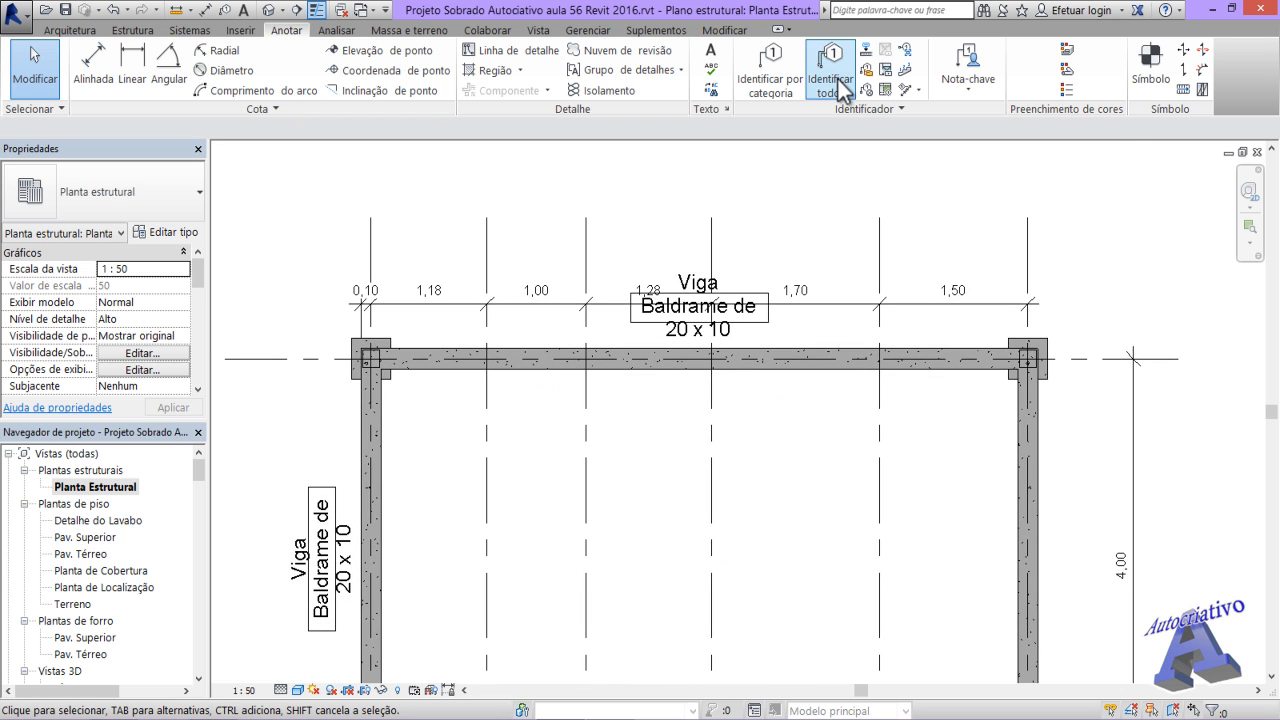
- Start tagging by category the 17 x 17 concrete column at the left end of grid line 1, choosing to load a structural column tag
middle_click_drag(449, 497, 614, 507)
scroll(588, 459, "up", 5)
middle_click_drag(586, 443, 684, 530)
left_click(782, 73)
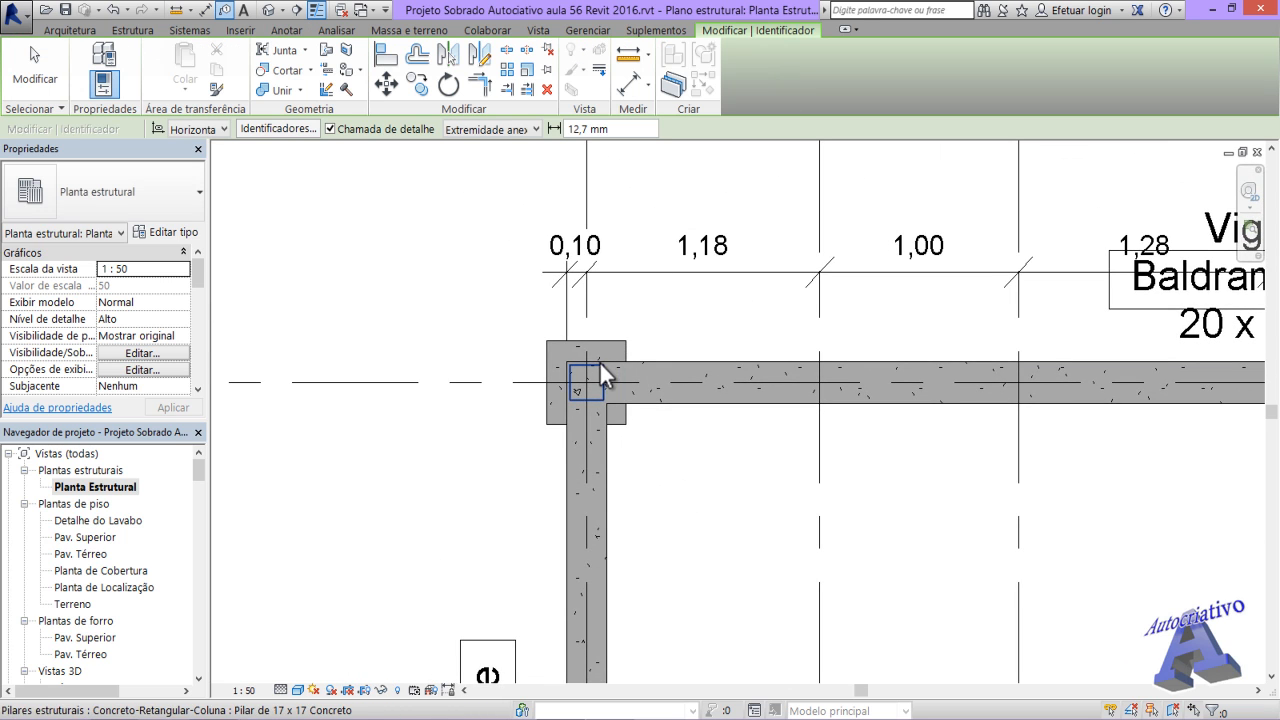
scroll(599, 363, "up", 3)
scroll(602, 375, "down", 2)
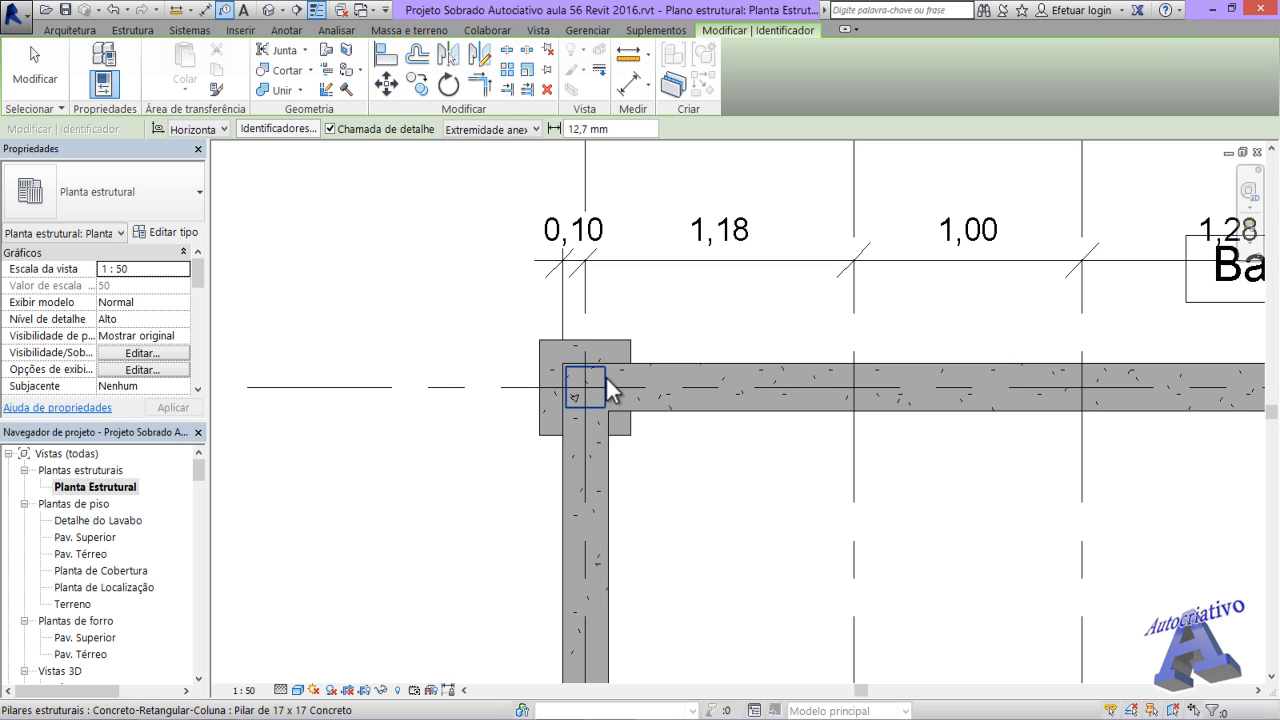
left_click(606, 376)
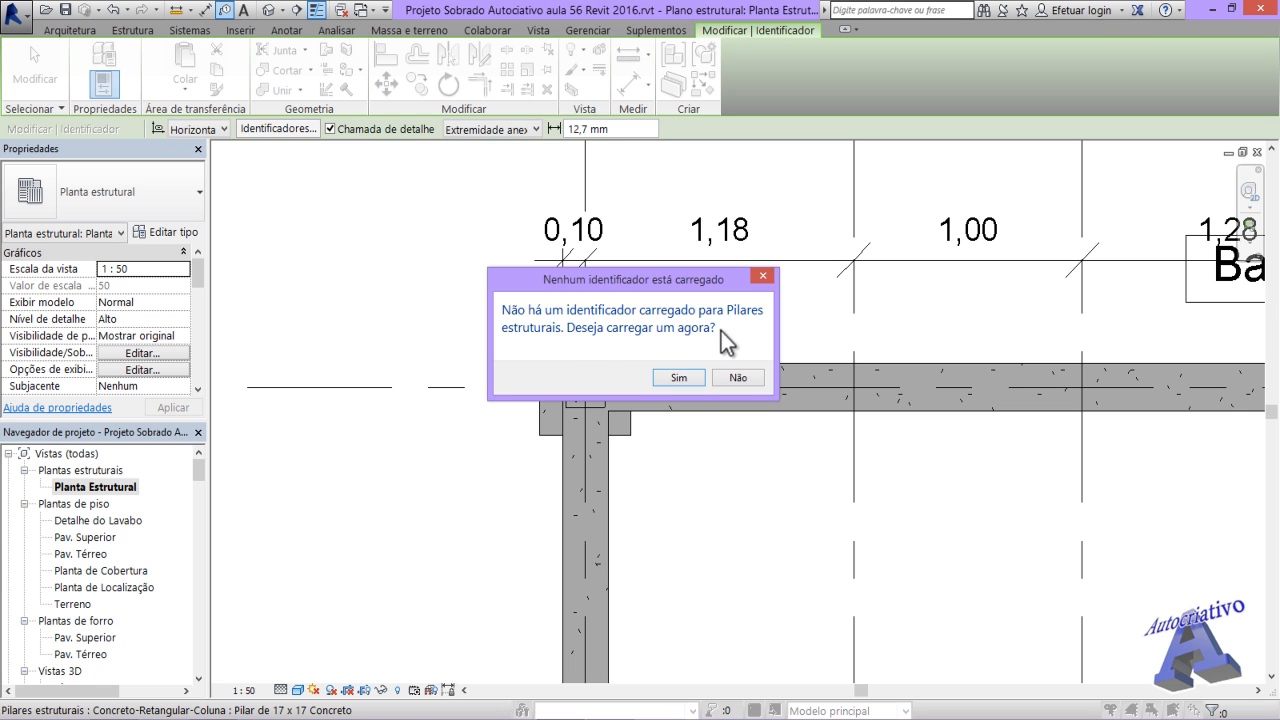
left_click(669, 380)
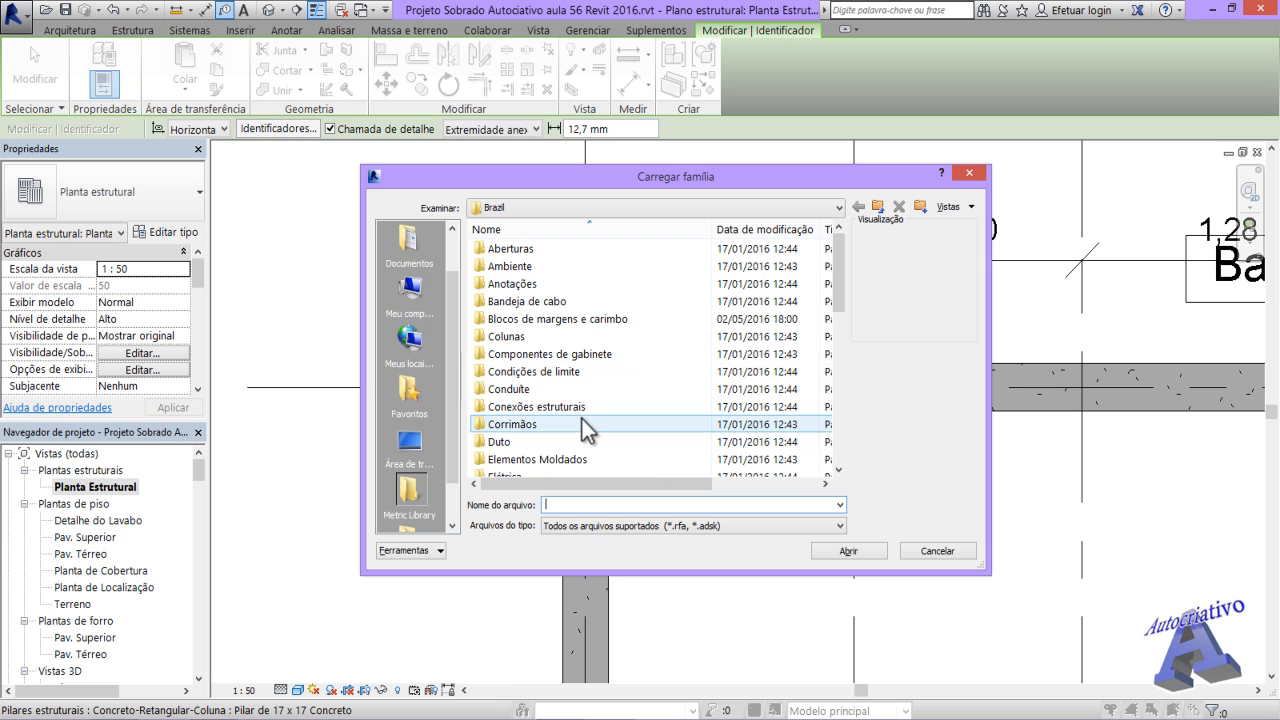
- Load the tag family Identificador da coluna estrutural.rfa from the library's Anotações > Estrutural folder
double_click(515, 285)
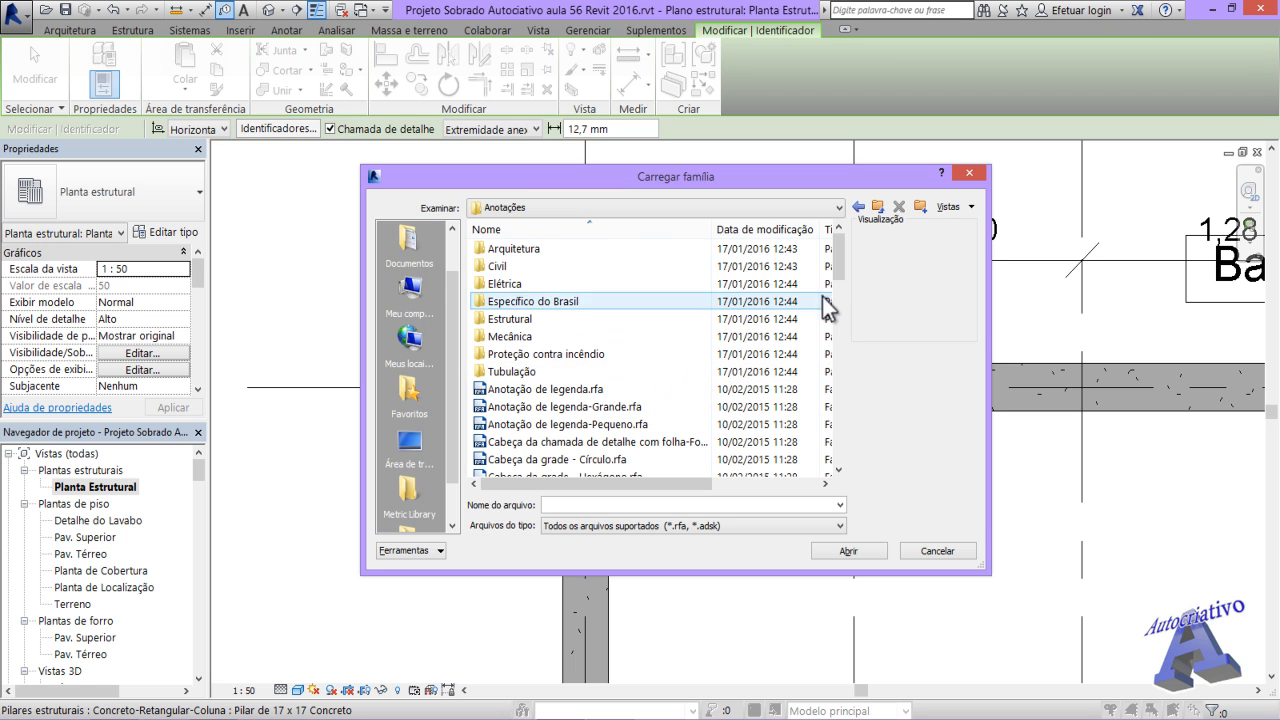
left_click_drag(838, 264, 835, 408)
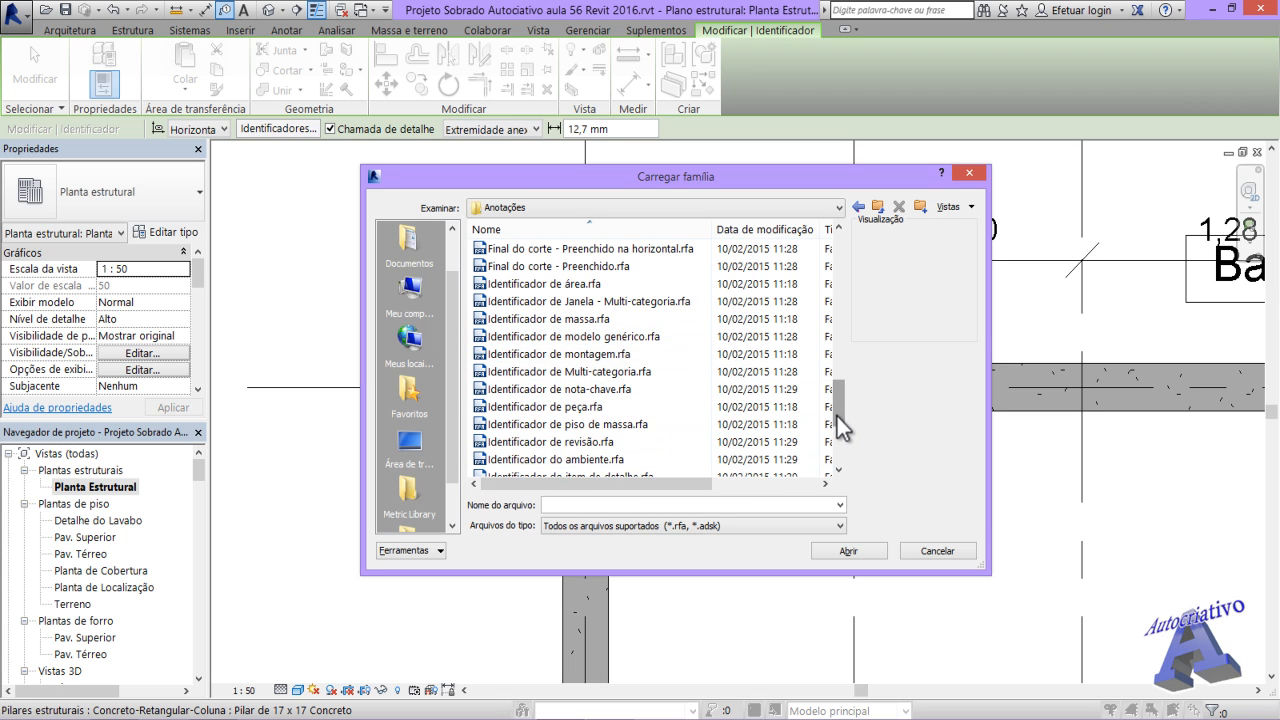
left_click_drag(838, 425, 838, 266)
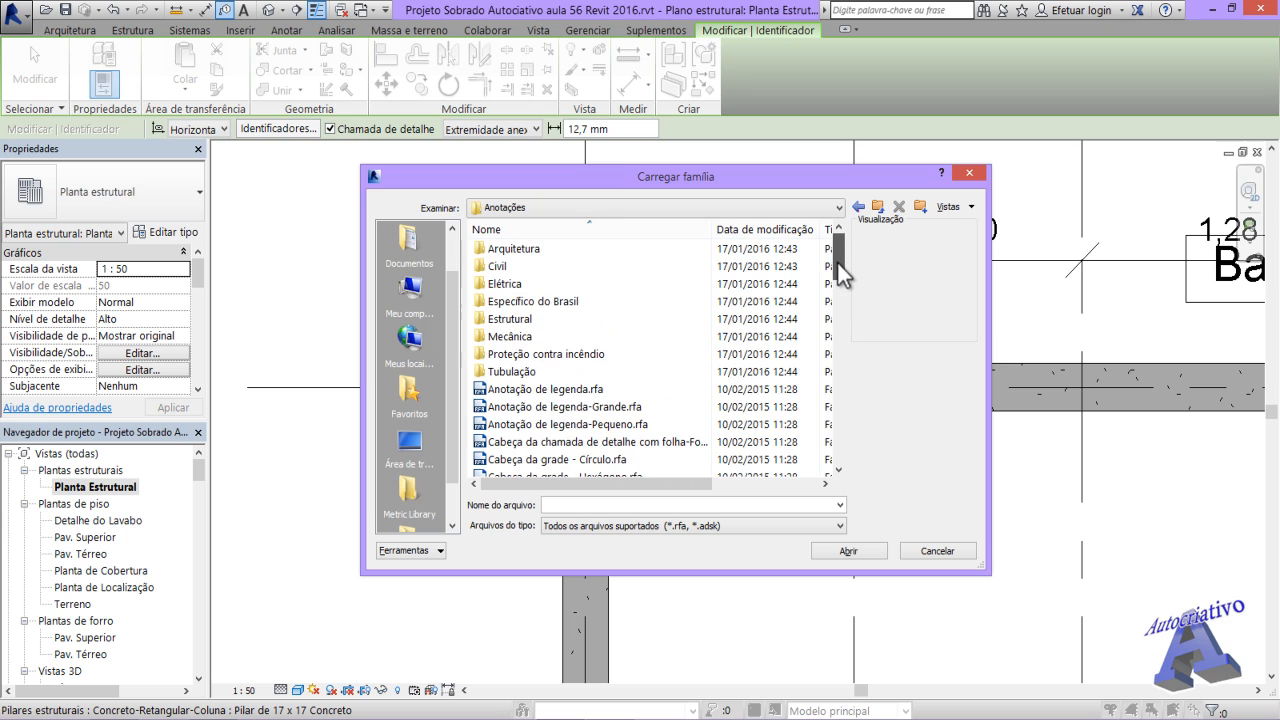
double_click(522, 319)
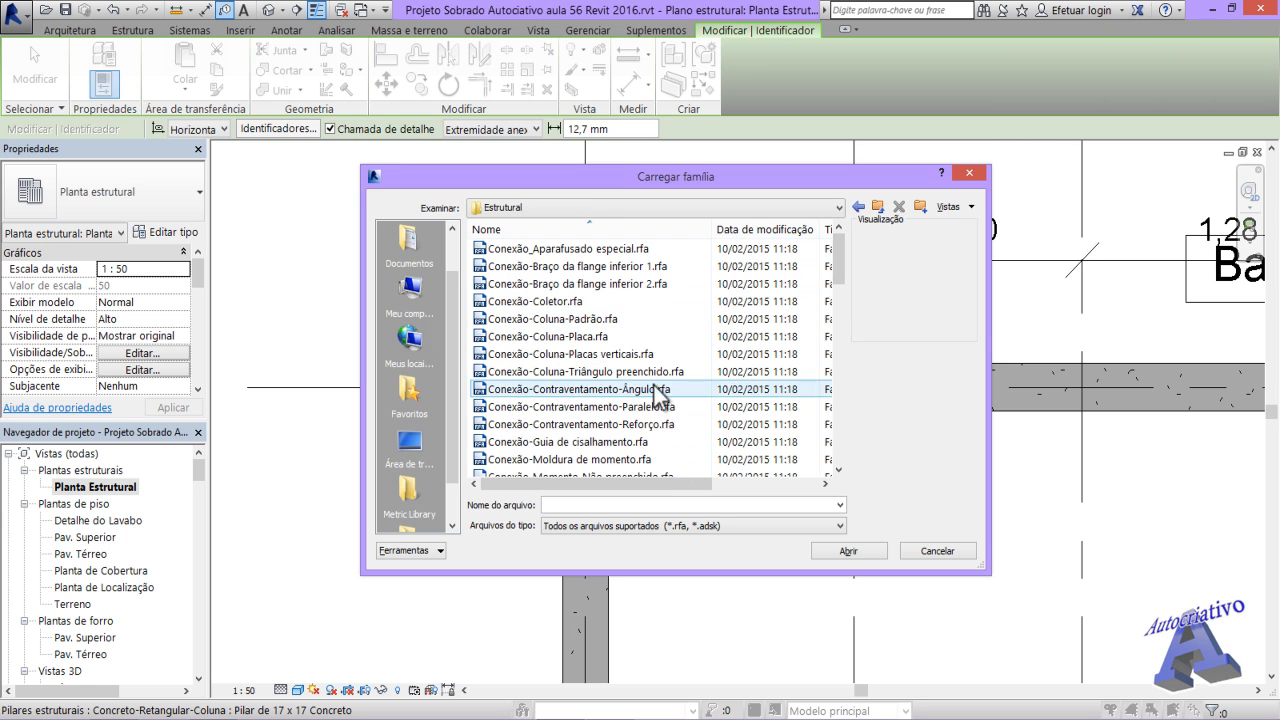
left_click_drag(837, 270, 837, 338)
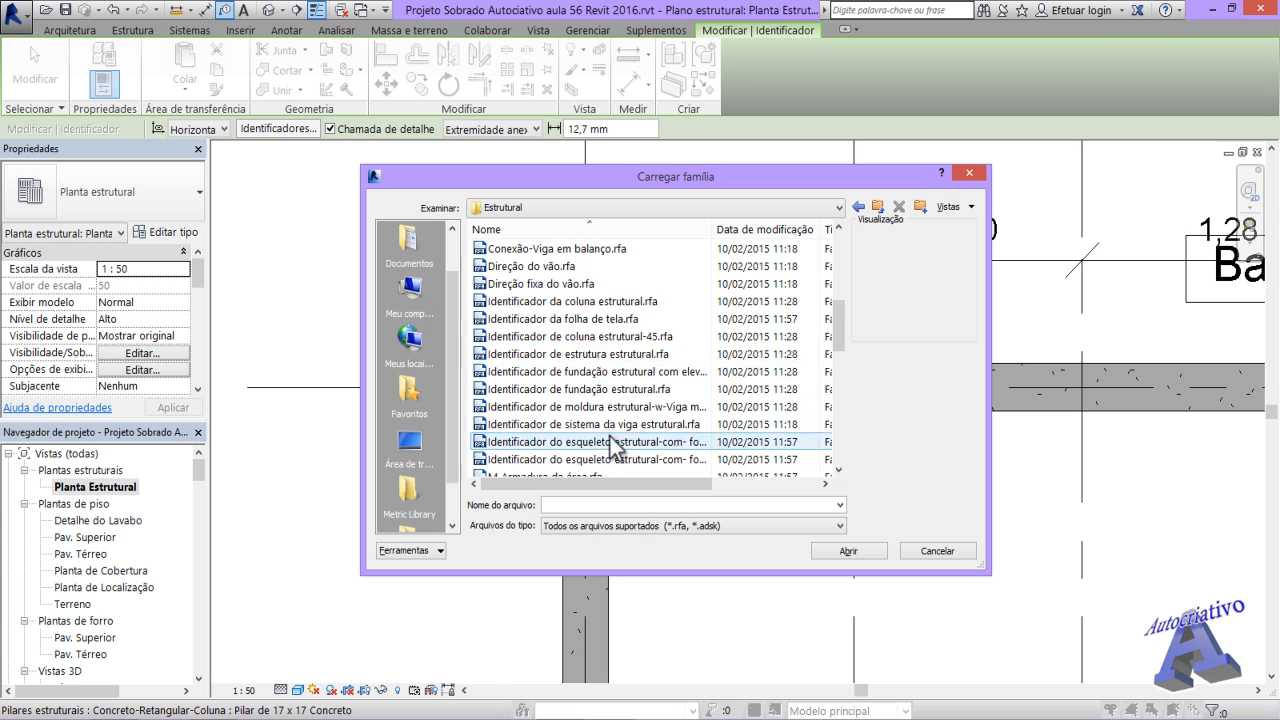
mouse_move(838, 327)
left_mouse_down()
mouse_move(840, 338)
mouse_move(842, 327)
left_mouse_up()
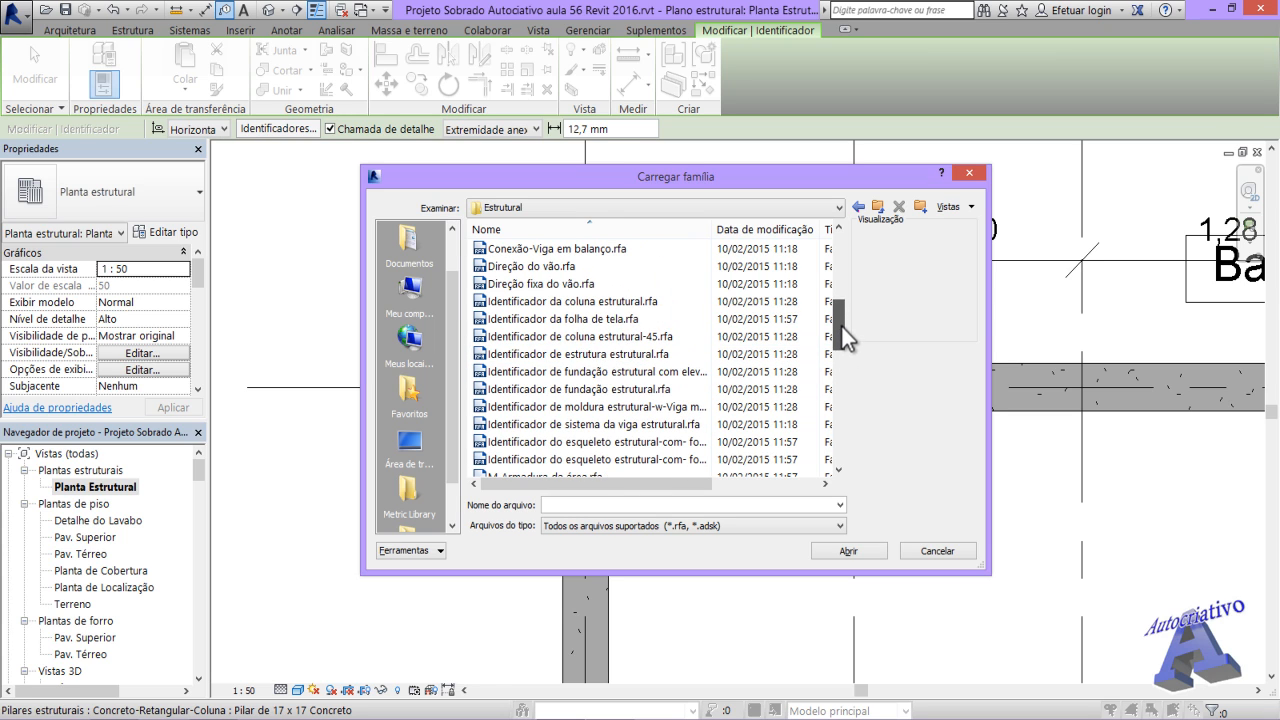
left_click(600, 305)
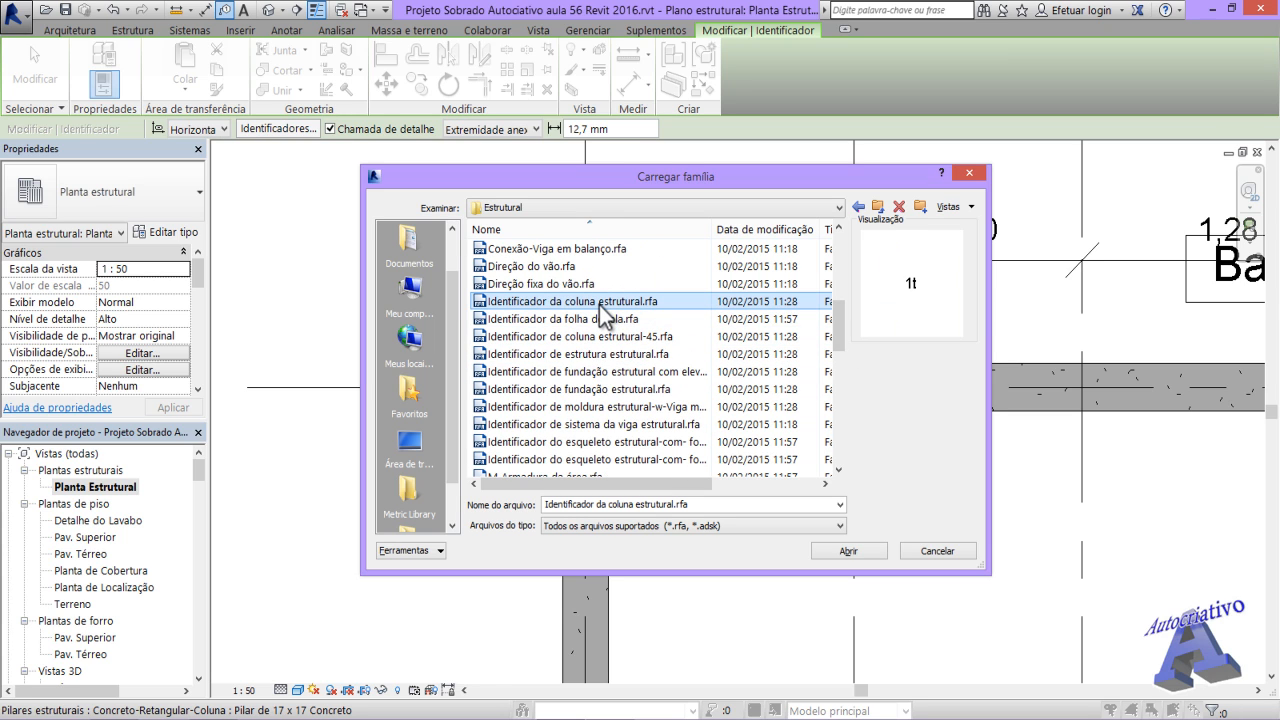
left_click(858, 552)
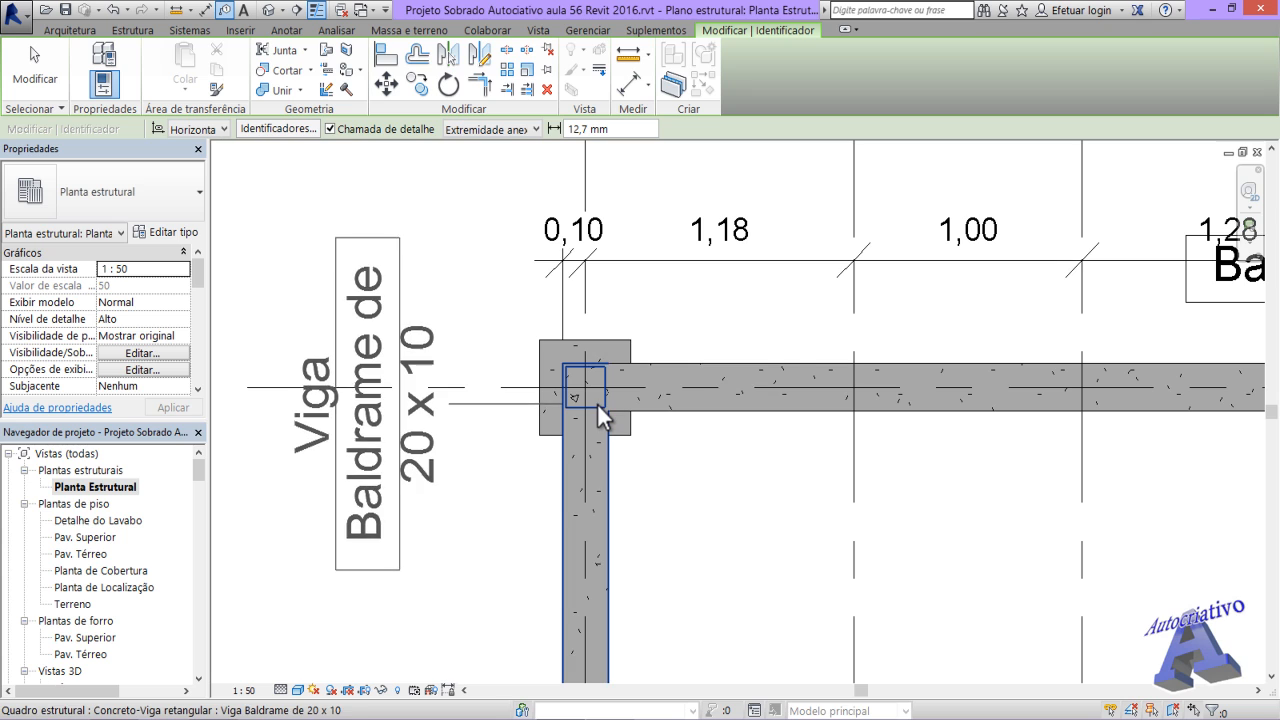
- Tag the 17 x 17 concrete corner column with a leader and move its tag to the left of the column
left_click(594, 389)
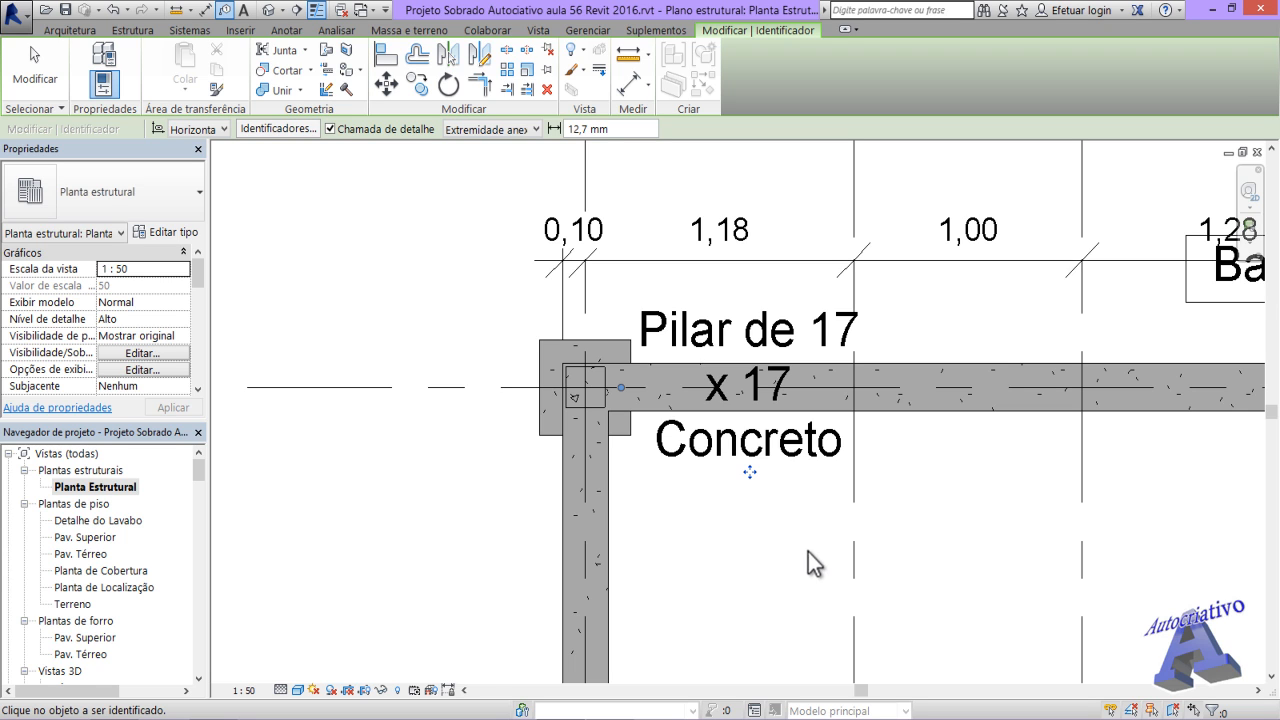
mouse_move(750, 472)
left_mouse_down()
mouse_move(640, 527)
mouse_move(468, 500)
mouse_move(382, 510)
left_mouse_up()
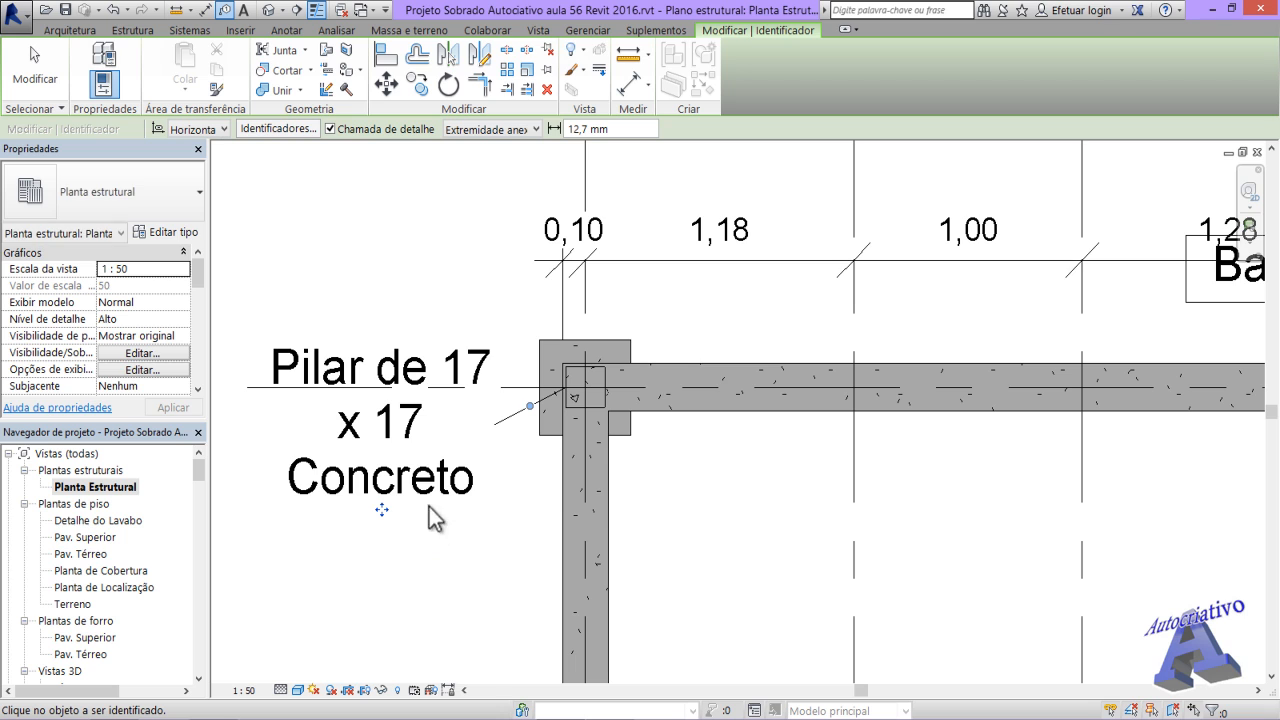
middle_click_drag(514, 520, 700, 549)
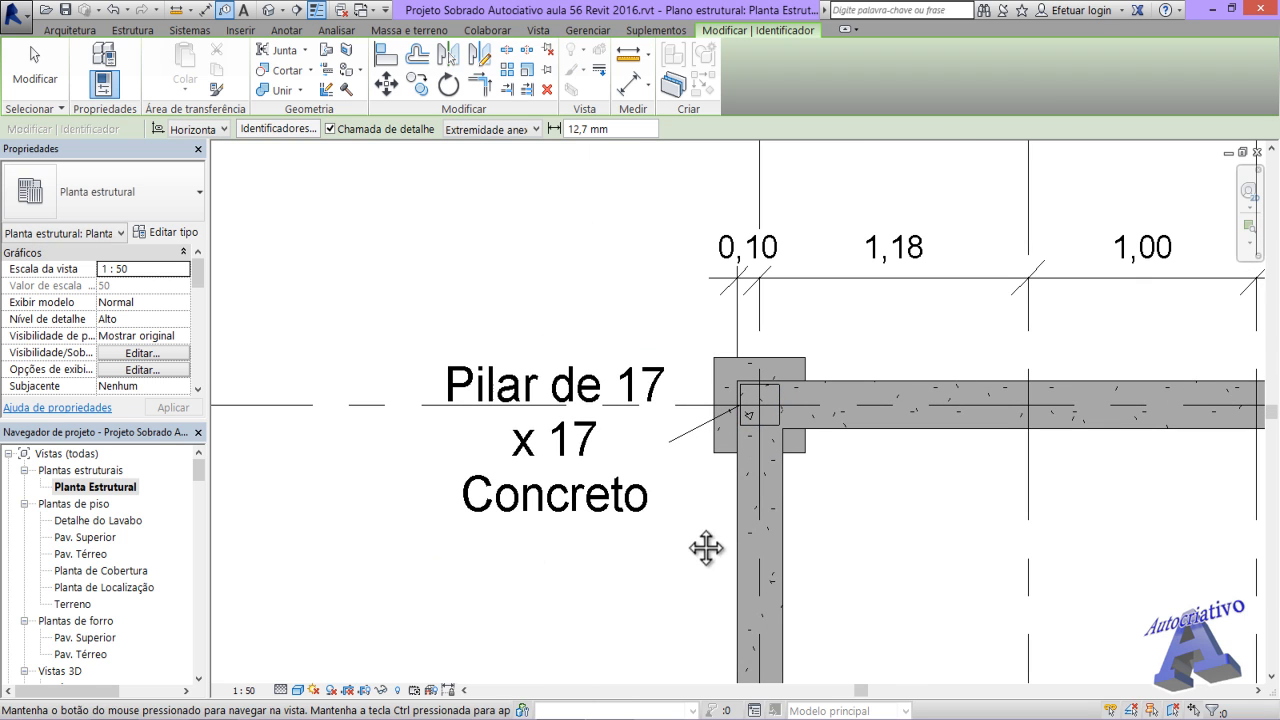
key("Escape")
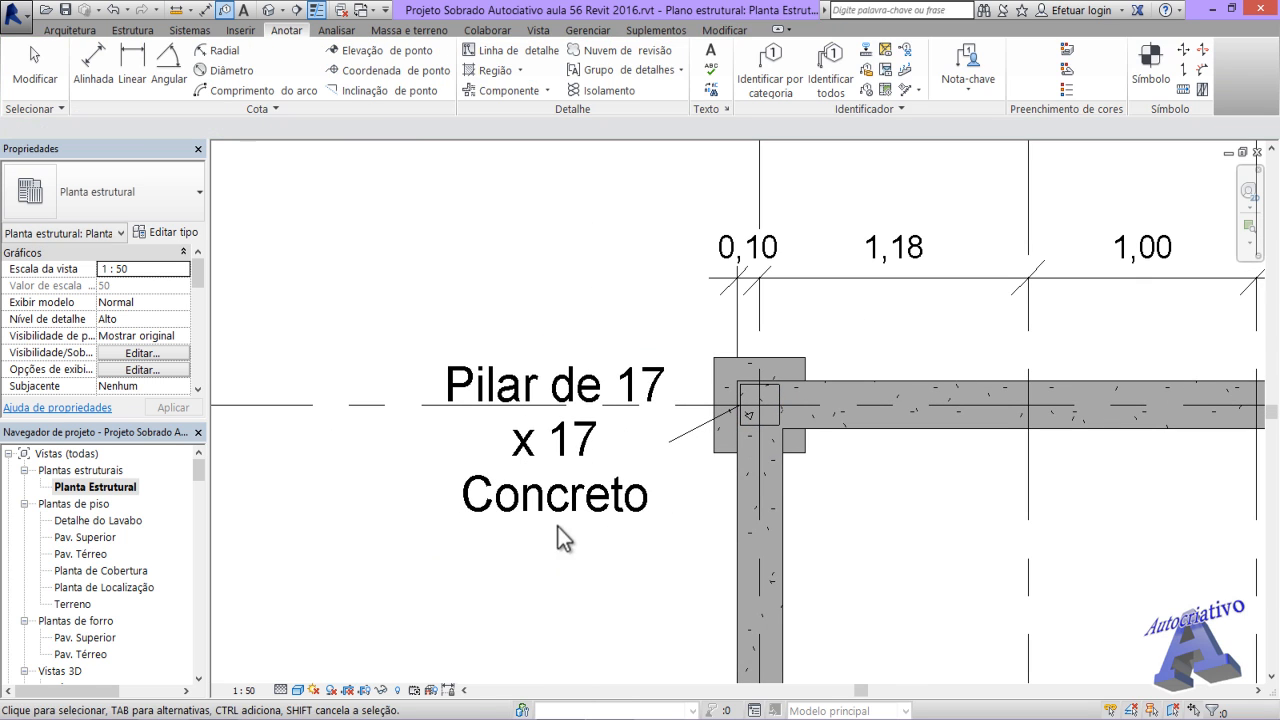
- Set the orientation of the corner column's tag to vertical
left_click(562, 516)
left_click(196, 286)
left_click(198, 287)
left_click(138, 318)
key("Escape")
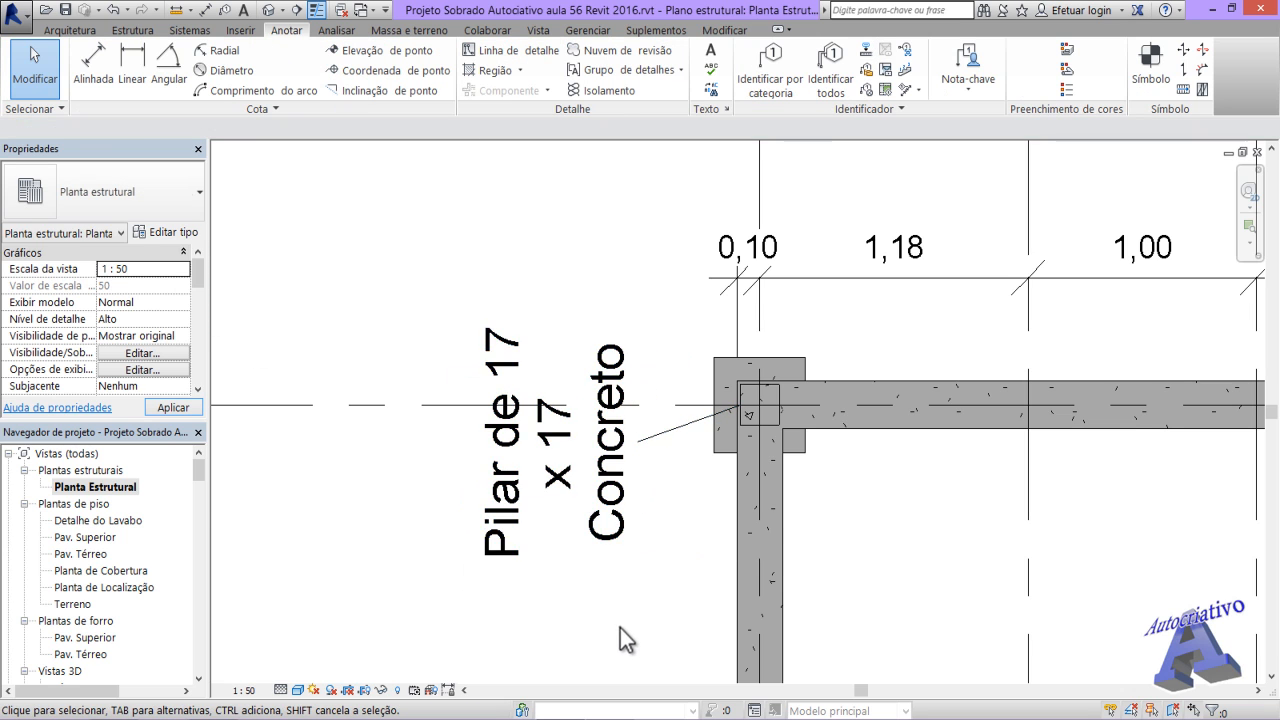
- Tag all untagged structural columns and structural framing in the current view with horizontal tags and no leader, using Tag All
scroll(620, 628, "down", 2)
scroll(919, 604, "down", 2)
middle_click_drag(847, 615, 638, 510)
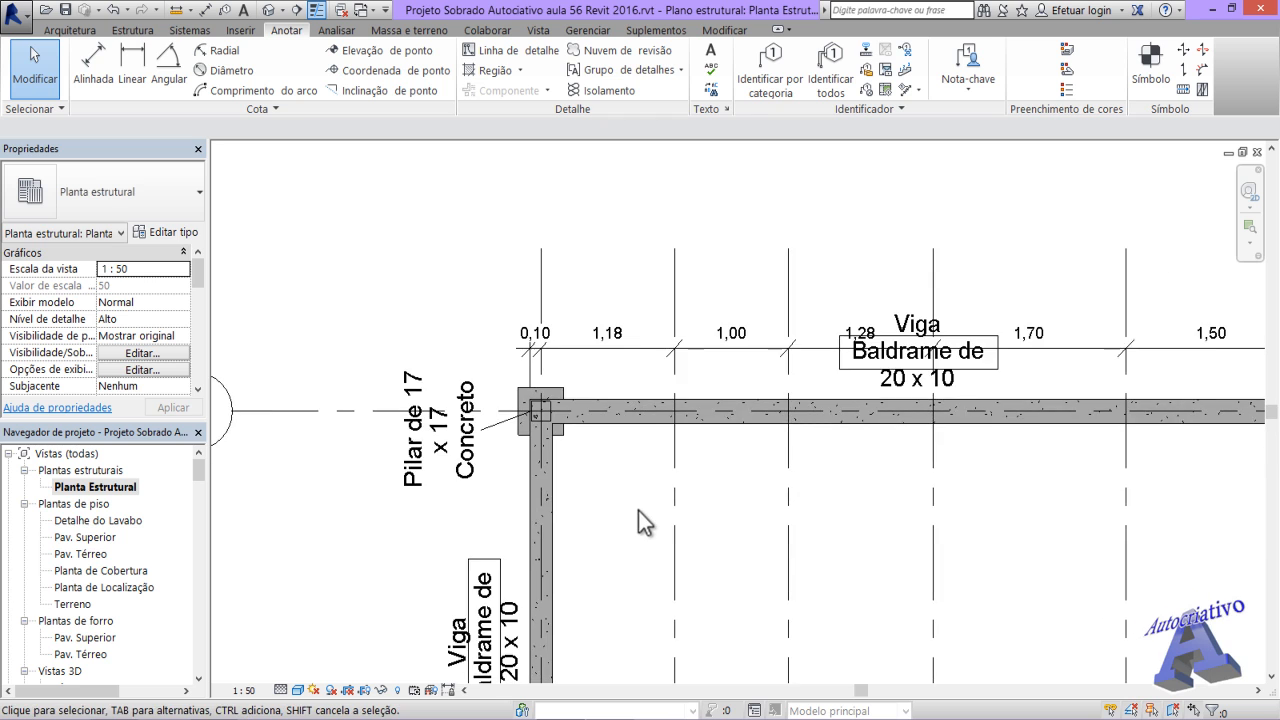
scroll(643, 508, "down", 2)
middle_click_drag(686, 550, 627, 493)
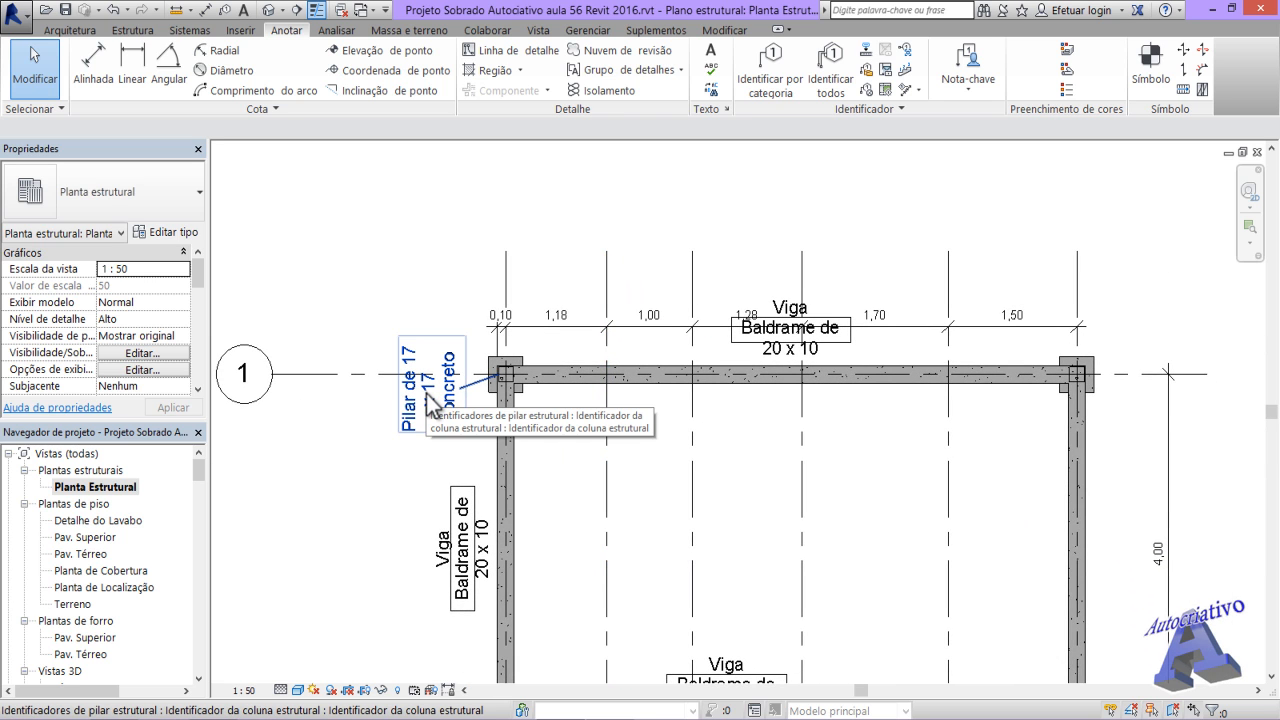
left_click(831, 86)
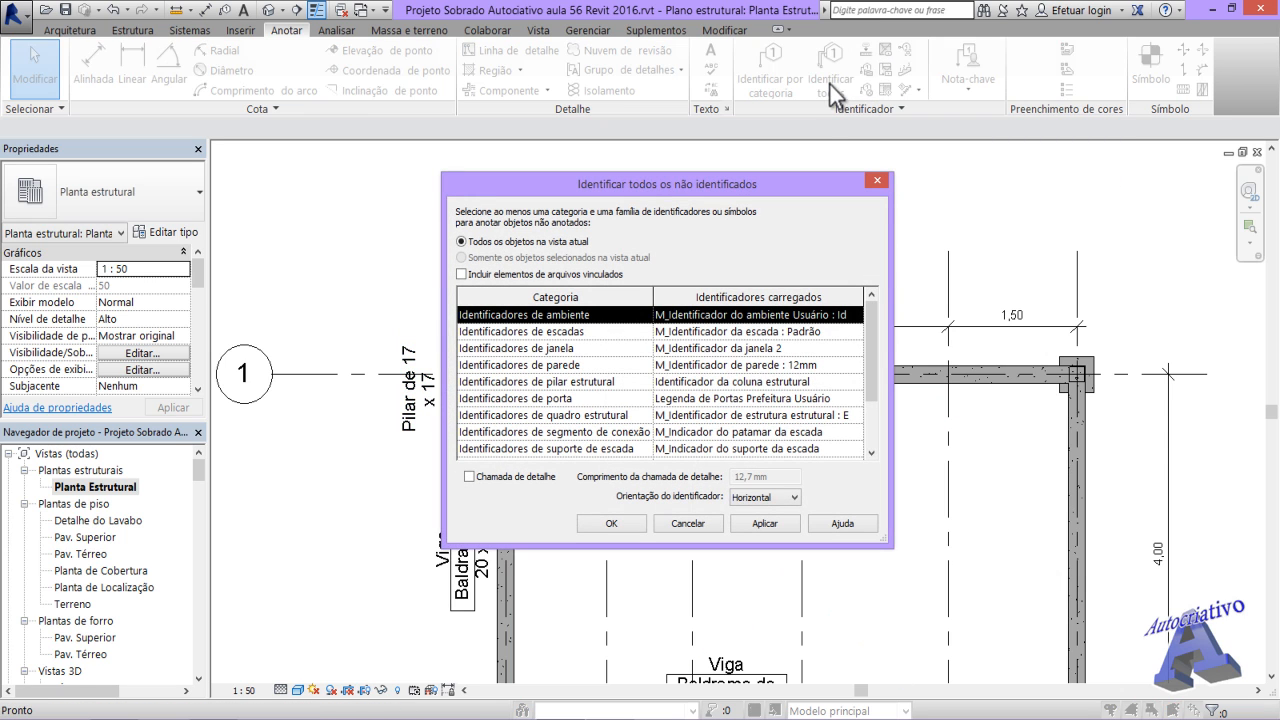
left_click_drag(866, 357, 867, 372)
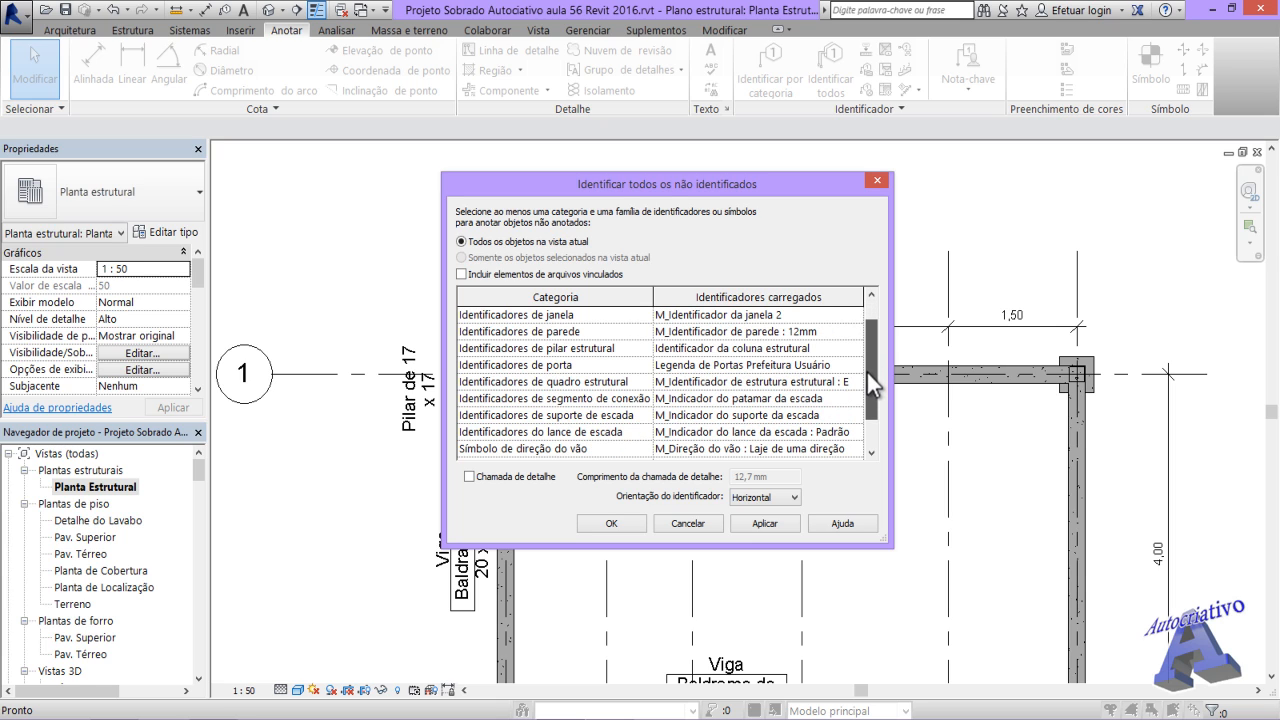
left_click(530, 349)
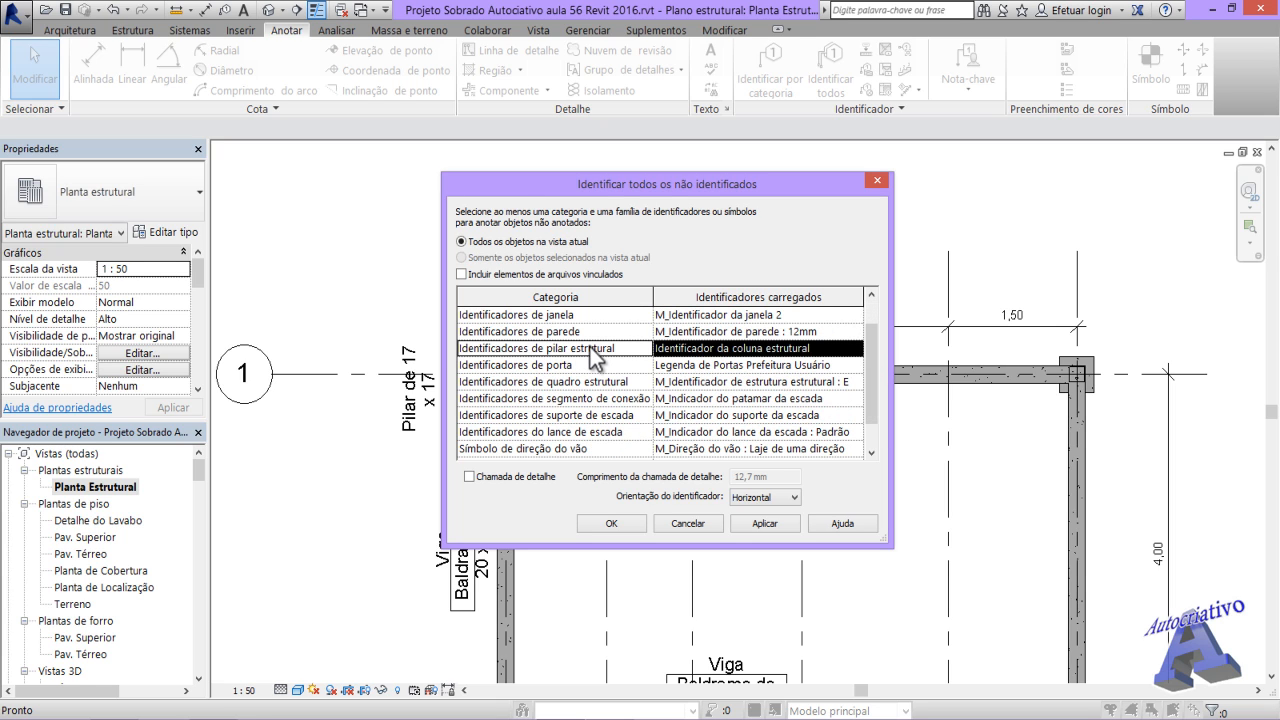
left_click(594, 382, "ctrl")
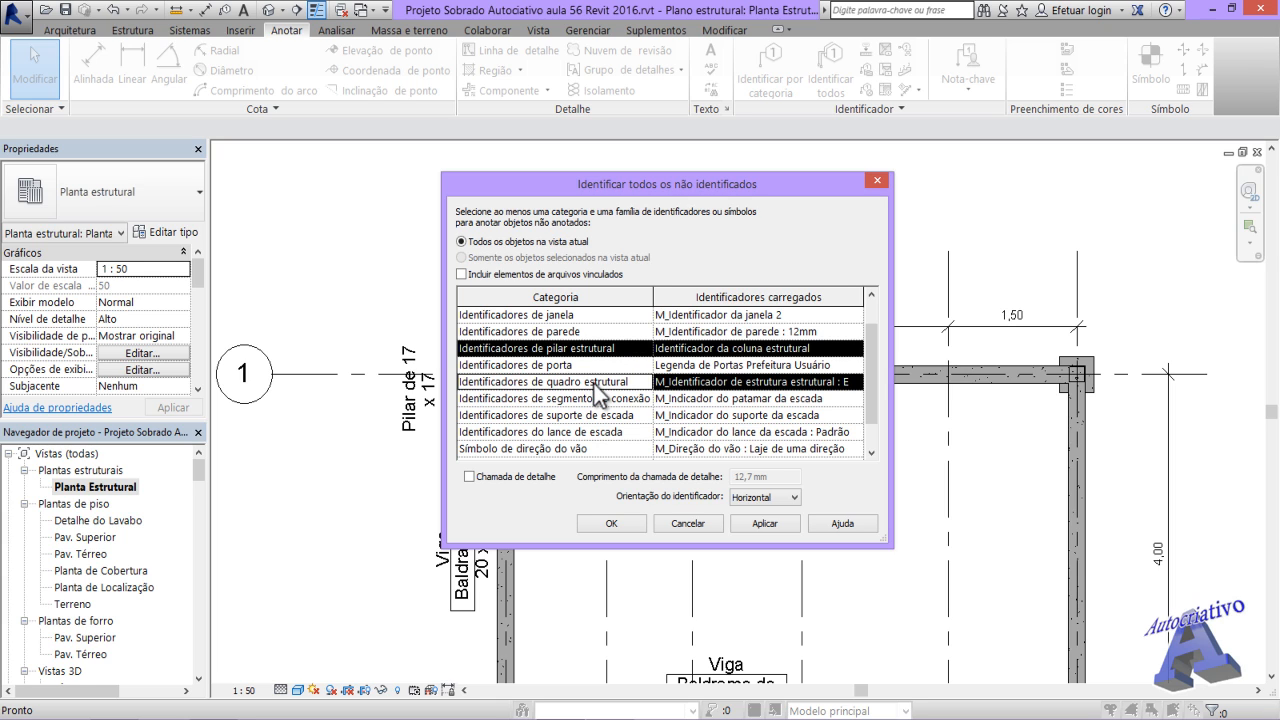
left_click(785, 525)
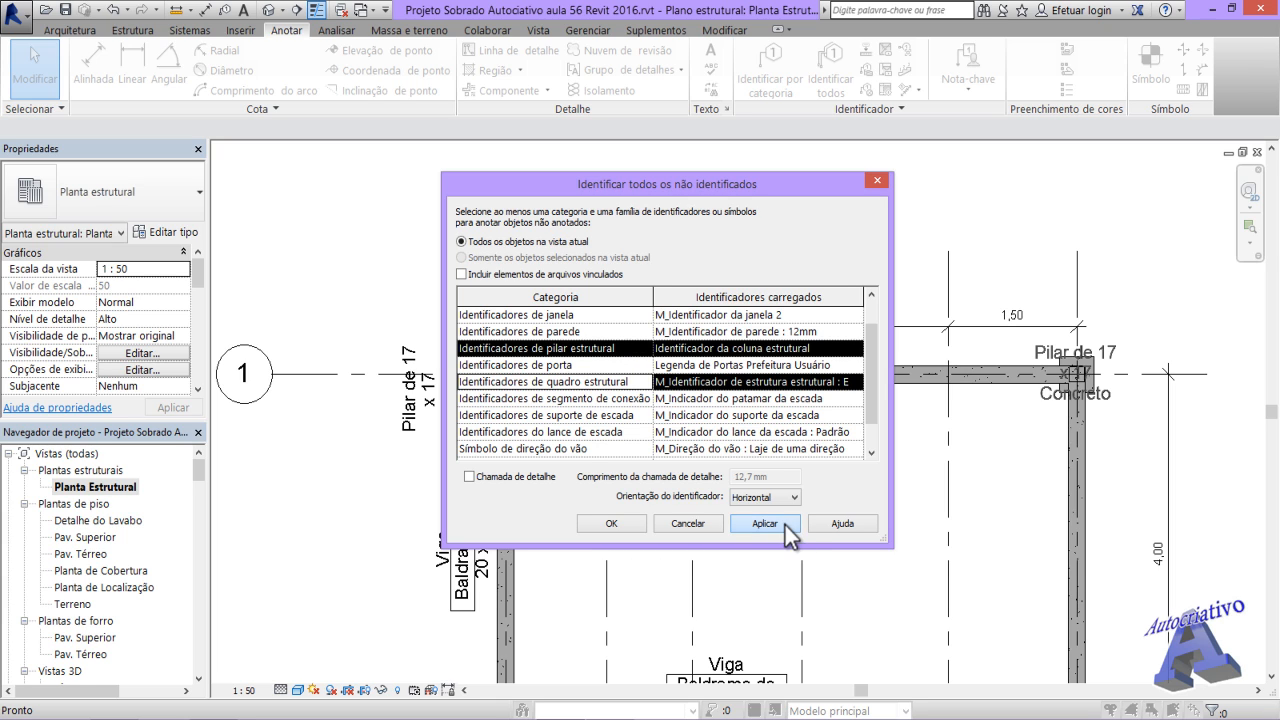
left_click(614, 523)
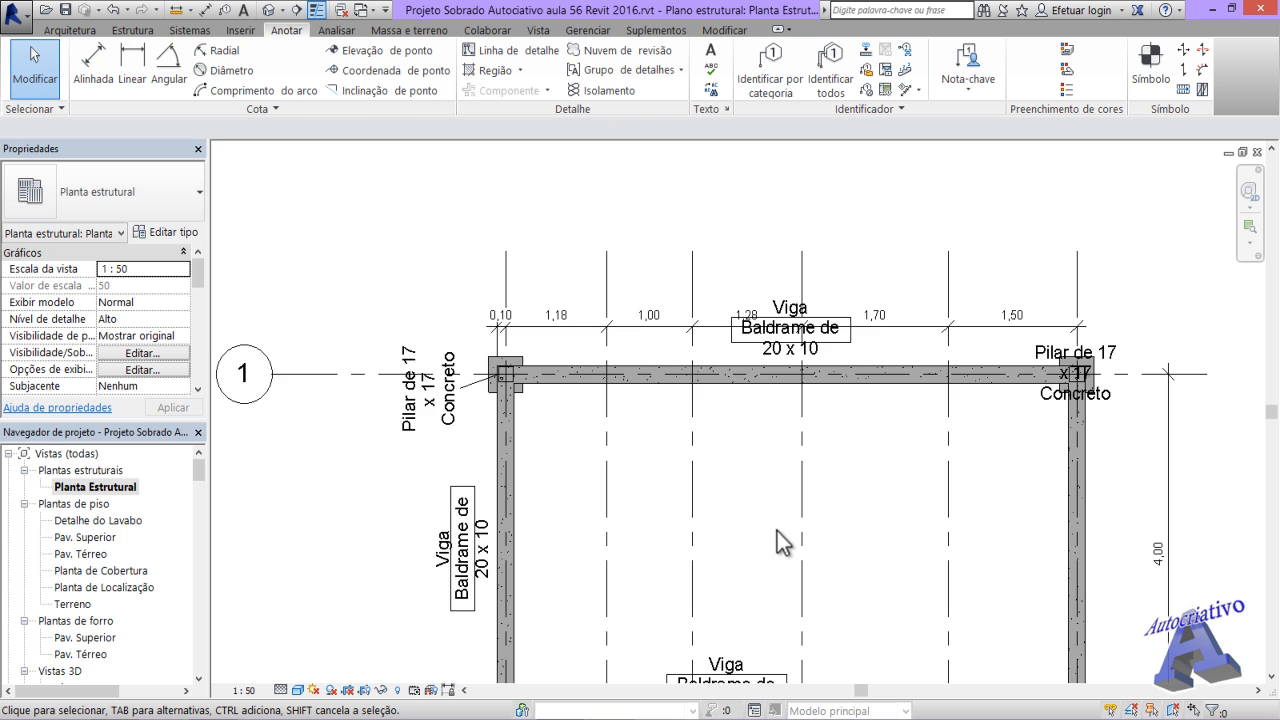
- Move the column tag at the right end of the grid 2 foundation beam above its column, clear of the structure
scroll(777, 531, "down", 2)
middle_click_drag(663, 583, 663, 403)
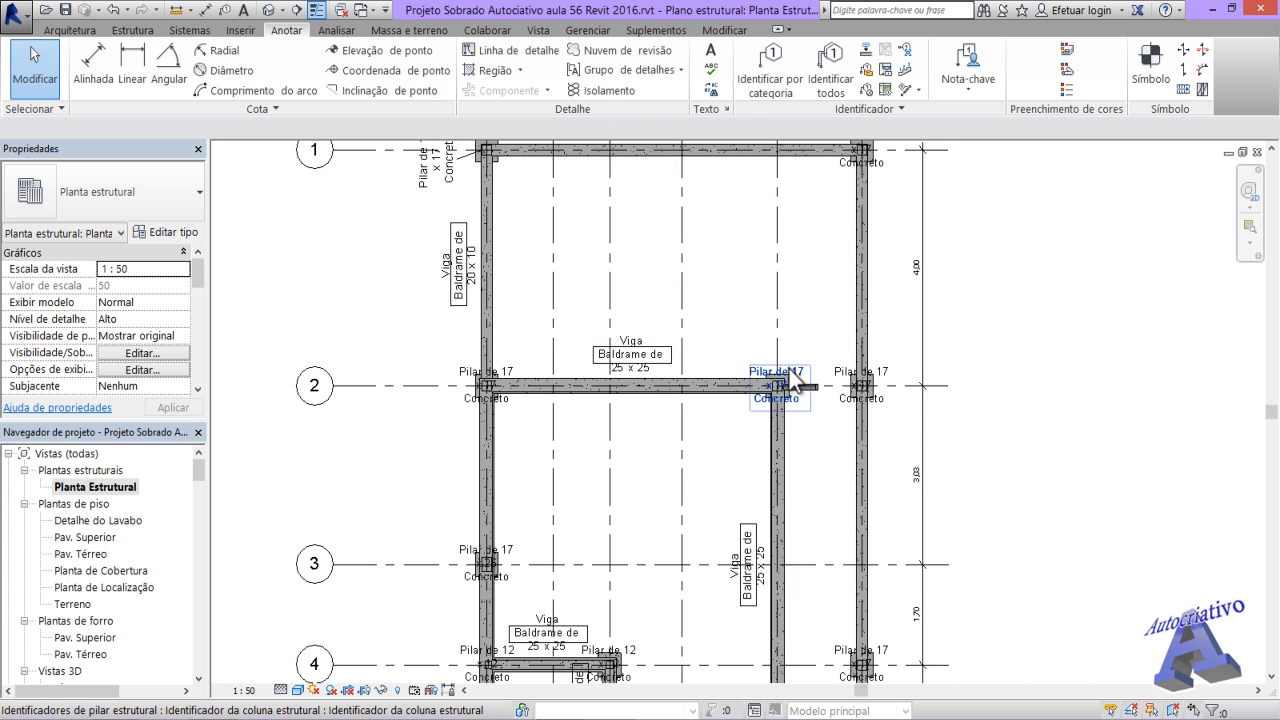
scroll(790, 372, "up", 4)
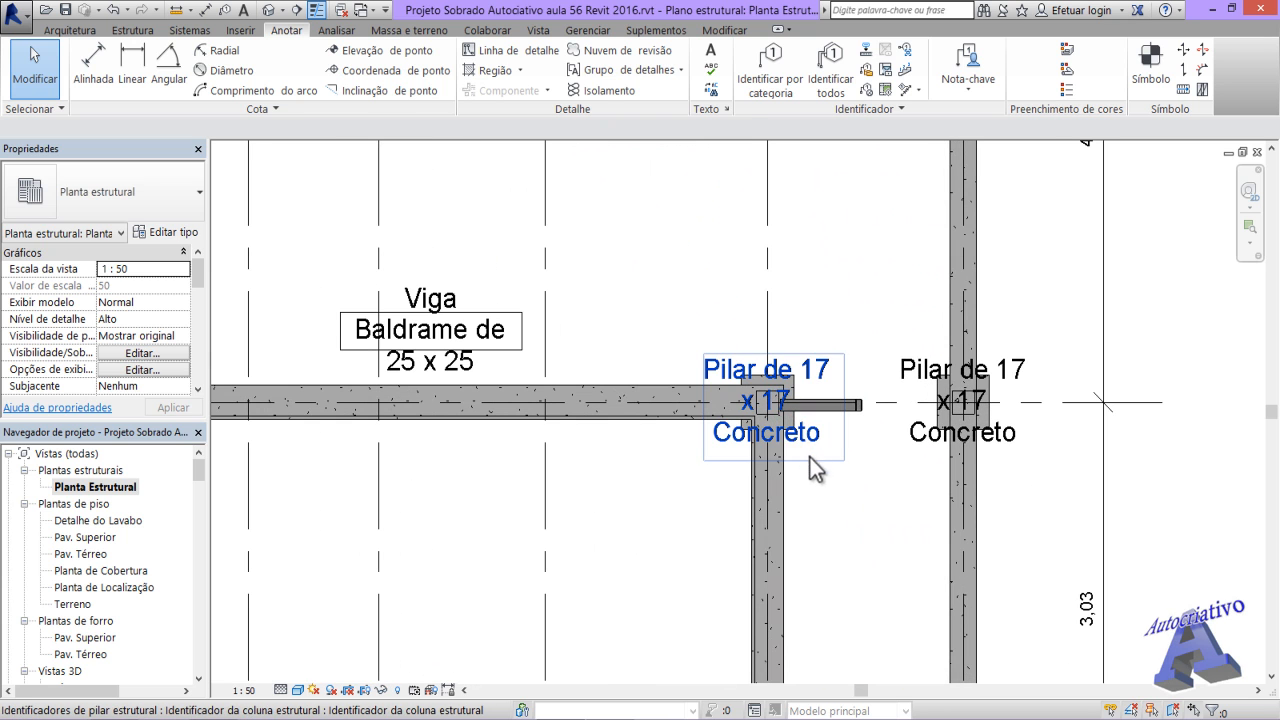
left_click(808, 455)
left_click_drag(770, 455, 792, 400)
left_click(853, 515)
middle_click_drag(860, 520, 864, 572)
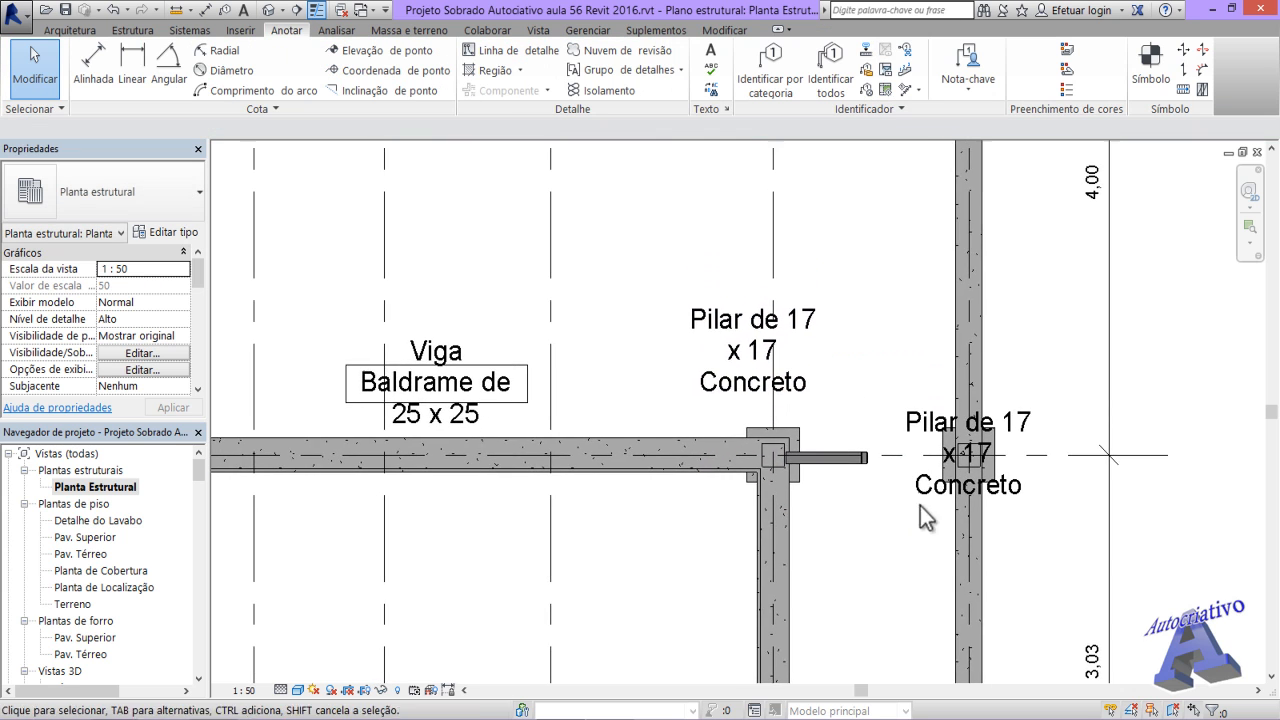
- Move the tag of the grid 2 column on the right-hand outer beam up and to the right of that beam
left_click(953, 455)
left_click(908, 564)
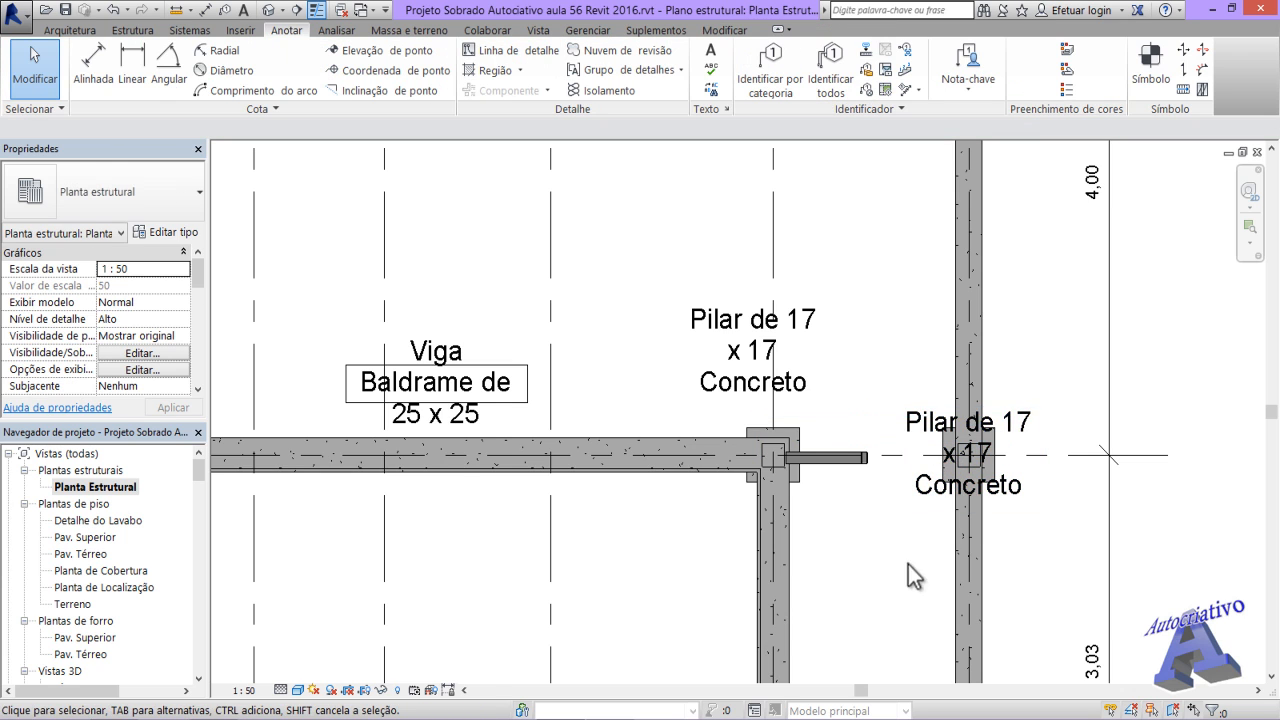
left_click(944, 456)
left_click_drag(969, 504, 1056, 400)
left_click(1046, 549)
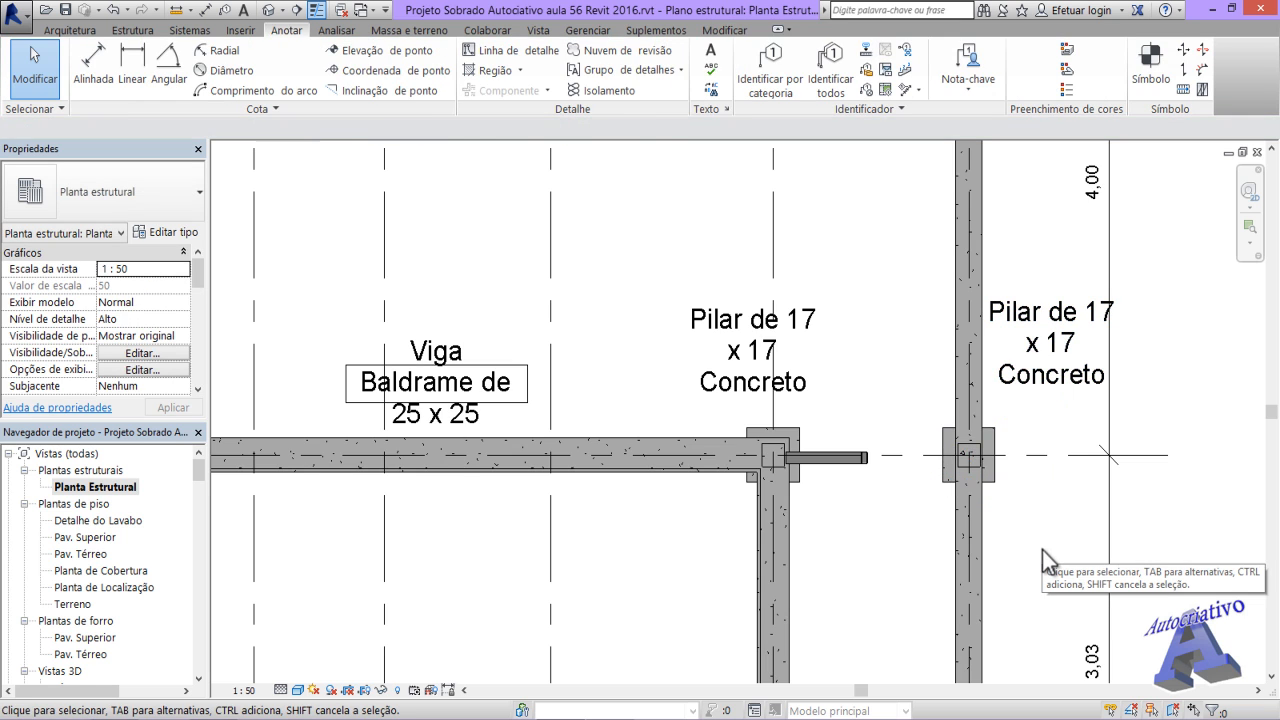
- Browse the tag families in the library's Anotações folder and its Arquitetura subfolder, and close the family loader without loading anything
scroll(1042, 549, "down", 6)
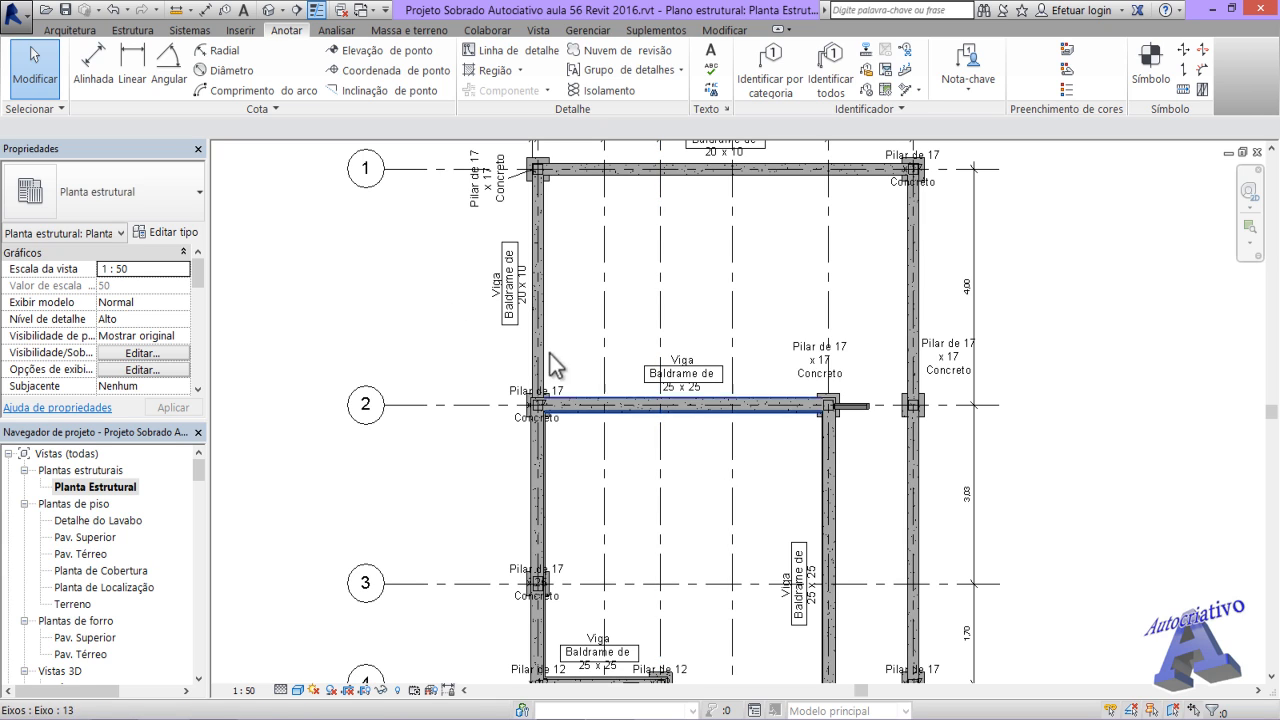
left_click(250, 36)
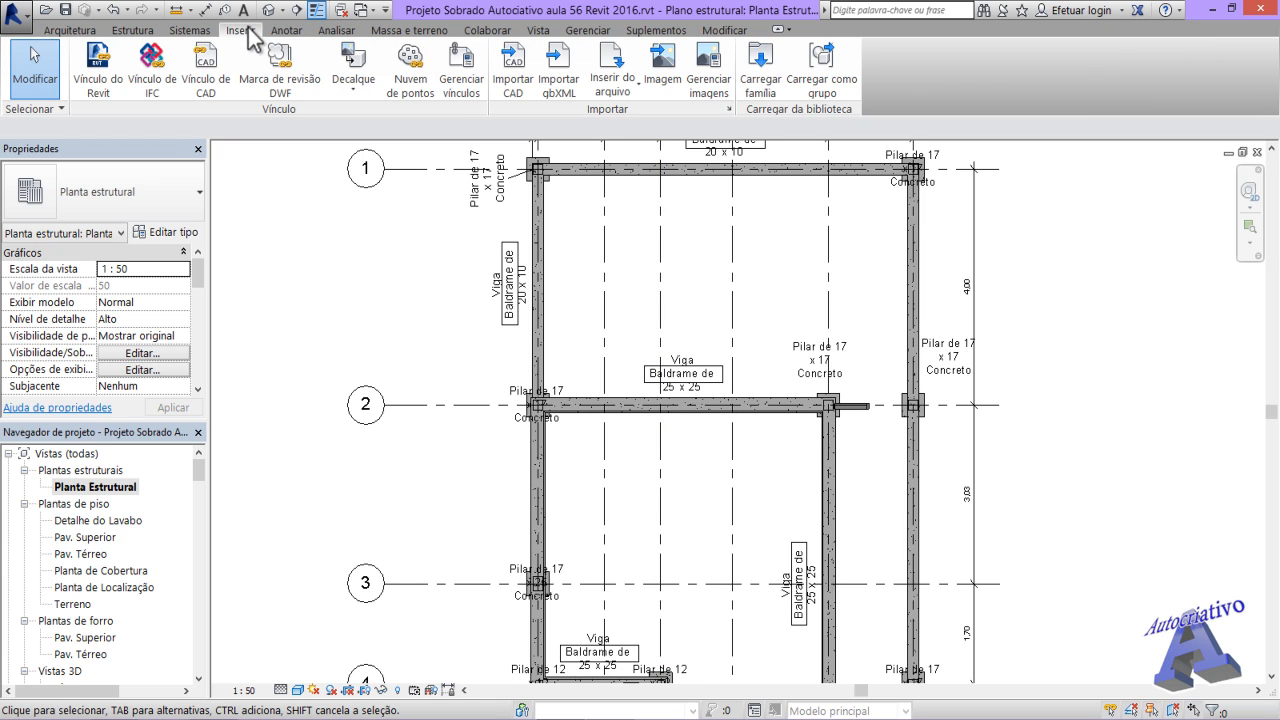
left_click(760, 72)
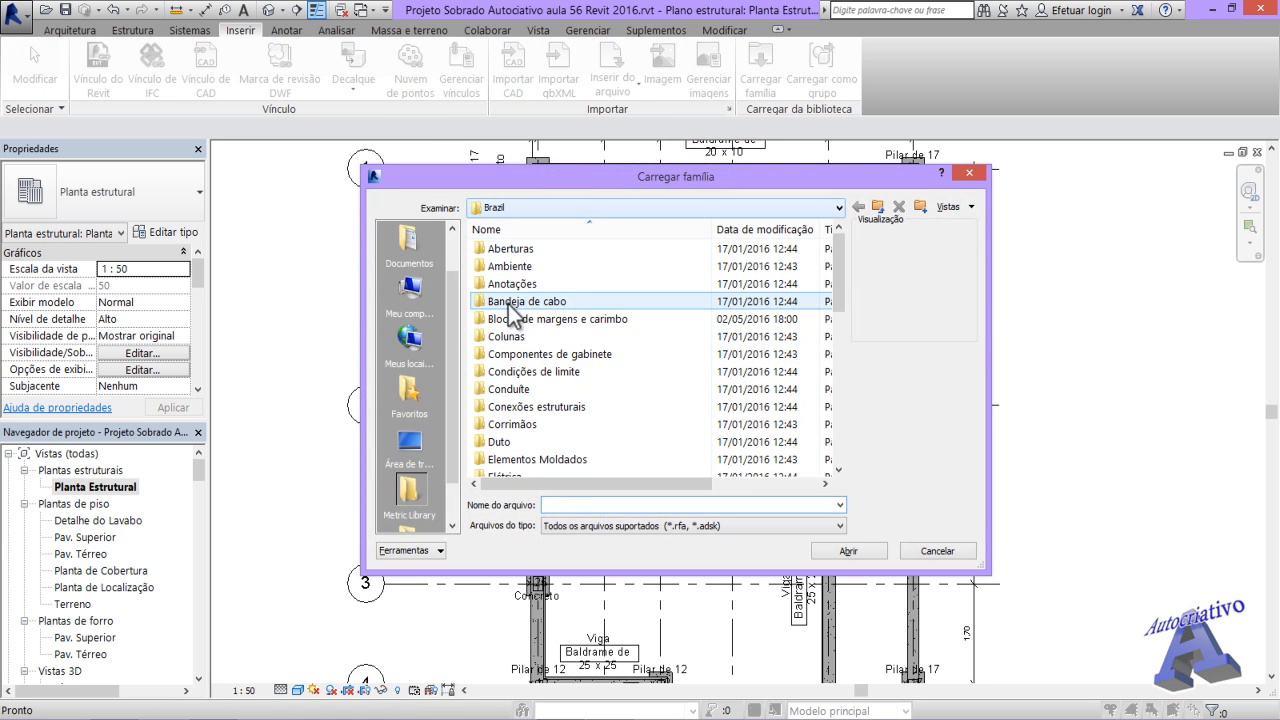
double_click(520, 286)
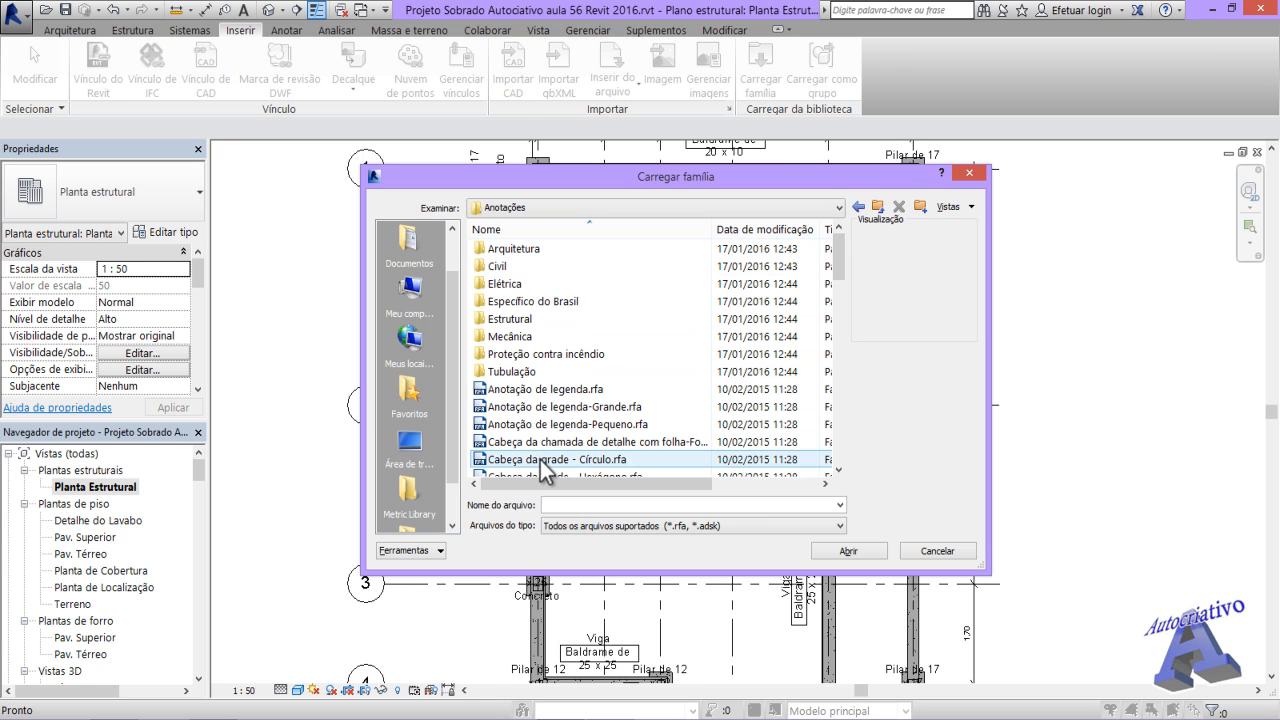
left_click_drag(840, 254, 841, 407)
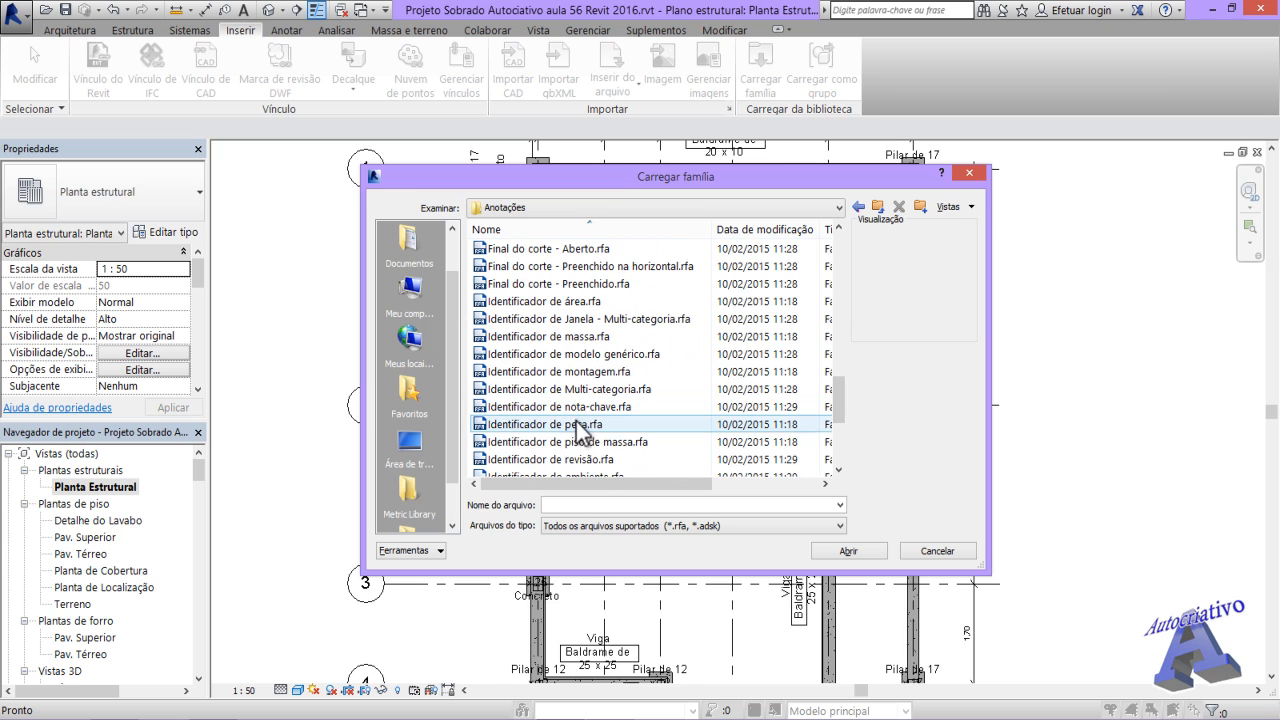
left_click_drag(840, 405, 842, 425)
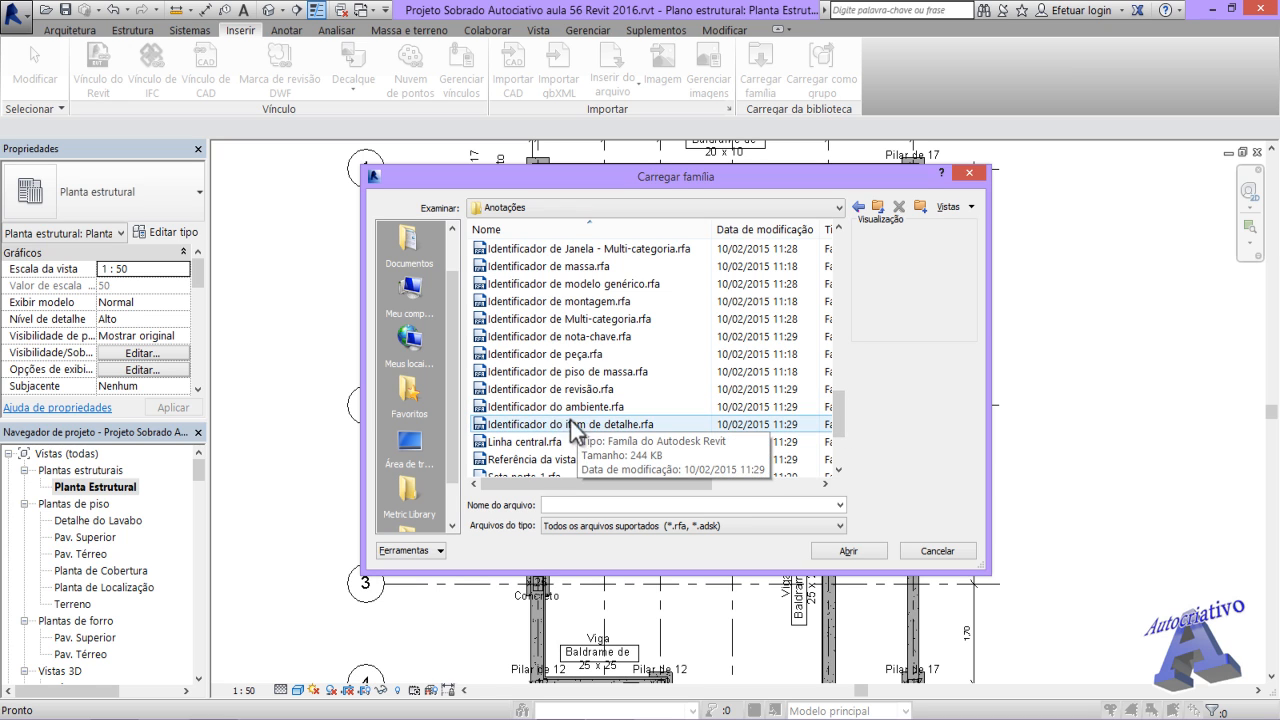
left_click_drag(842, 427, 841, 272)
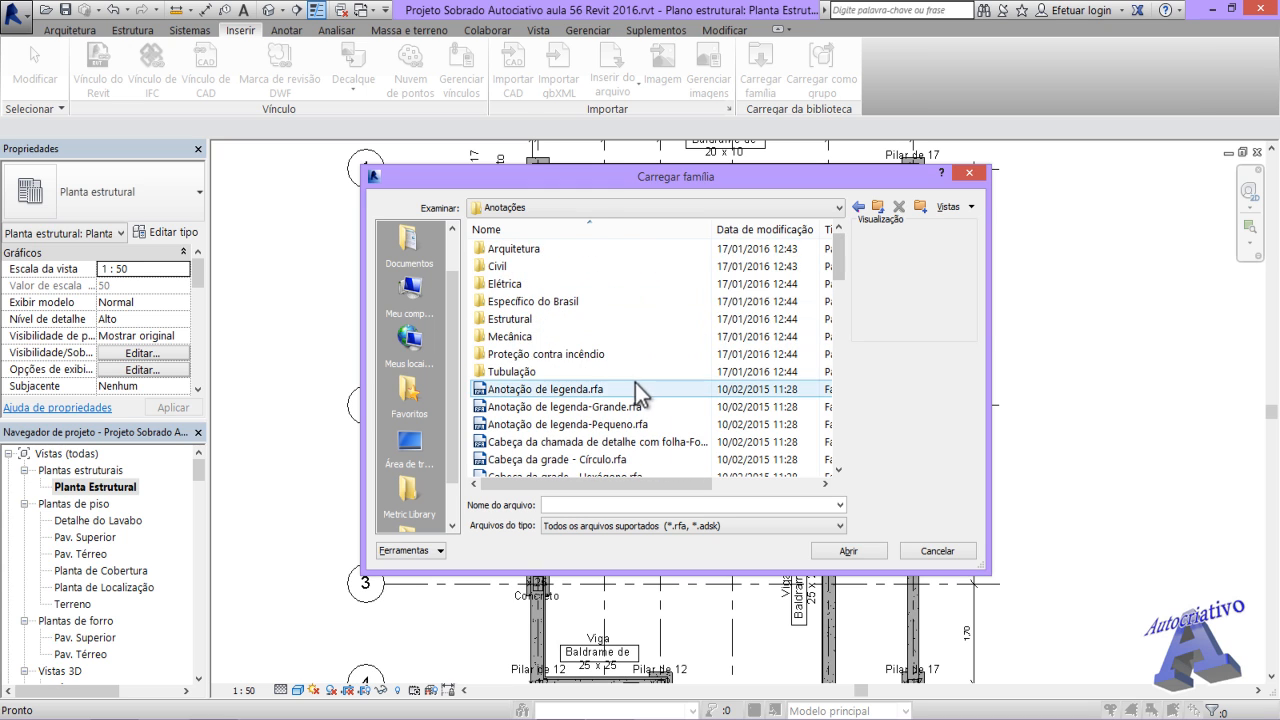
double_click(513, 250)
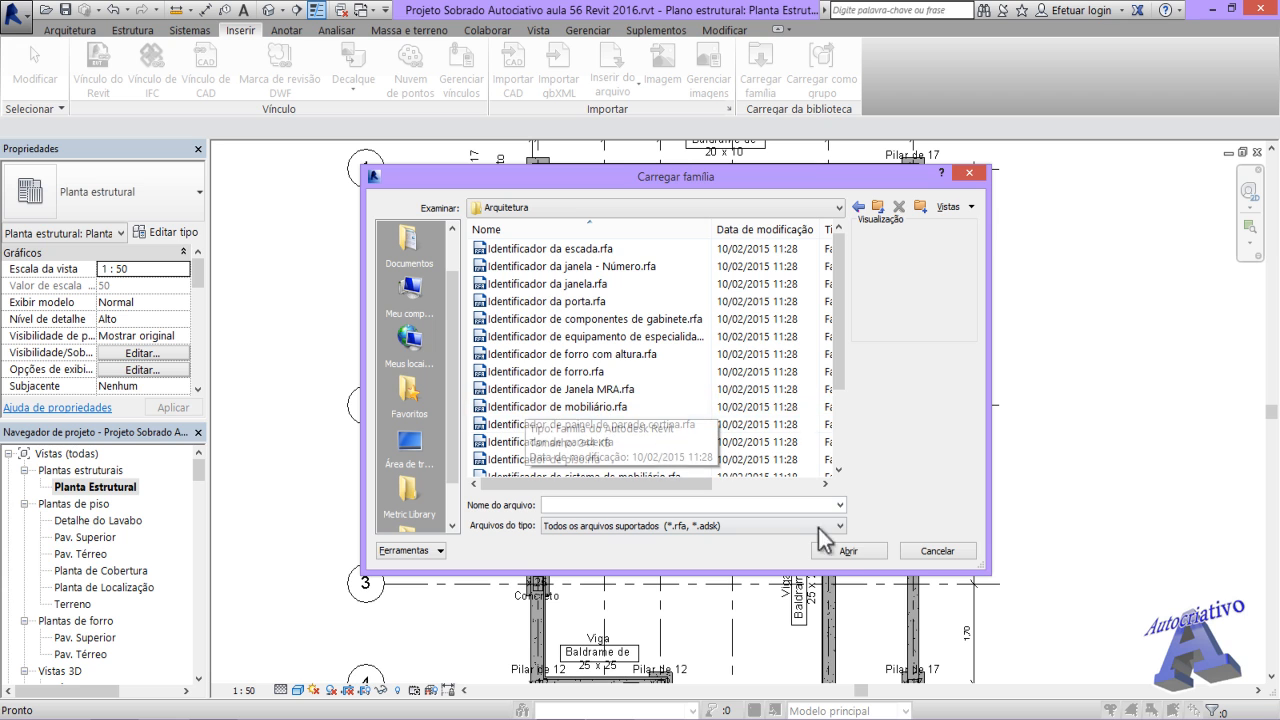
left_click(916, 551)
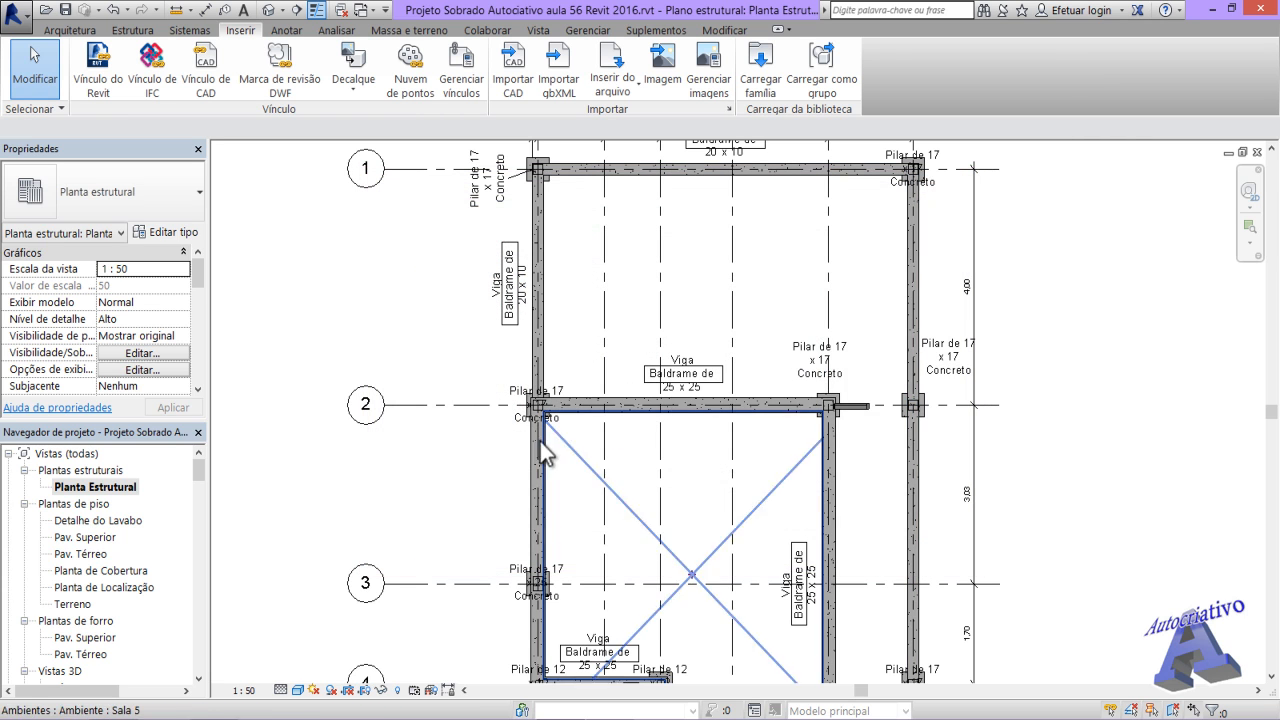
scroll(656, 527, "down", 1)
middle_click_drag(657, 527, 668, 558)
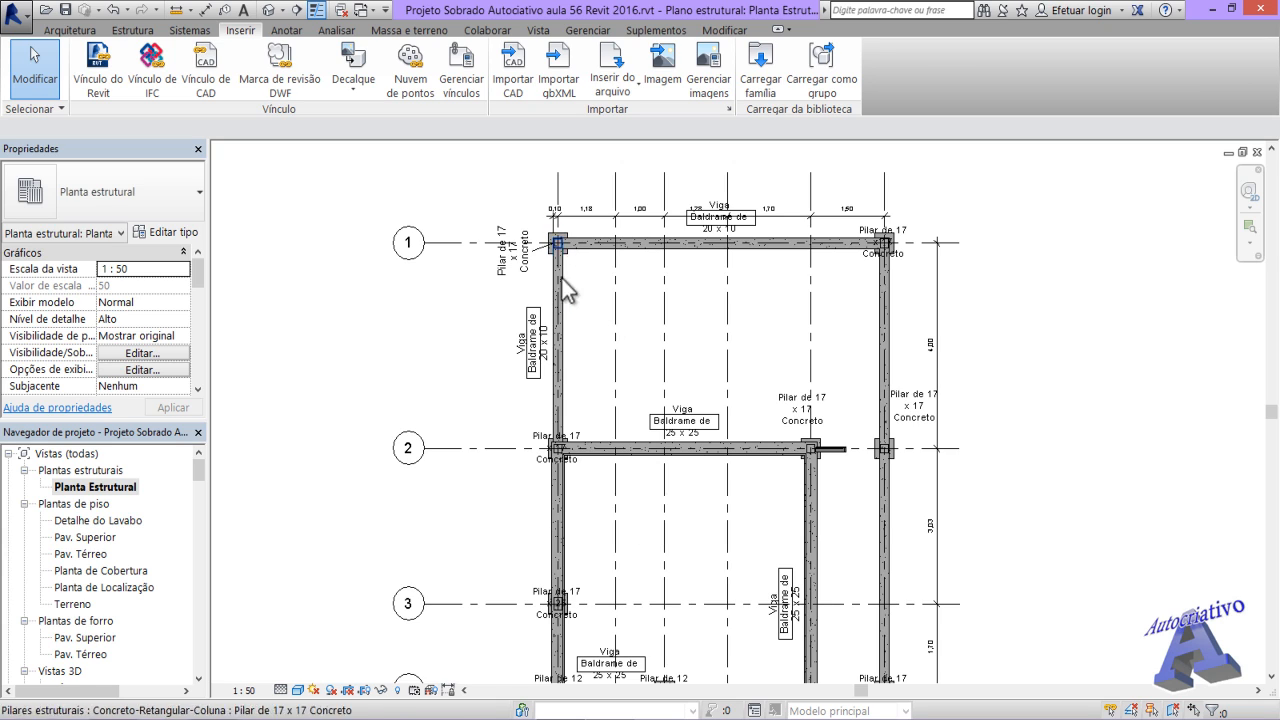
middle_click_drag(966, 324, 691, 341)
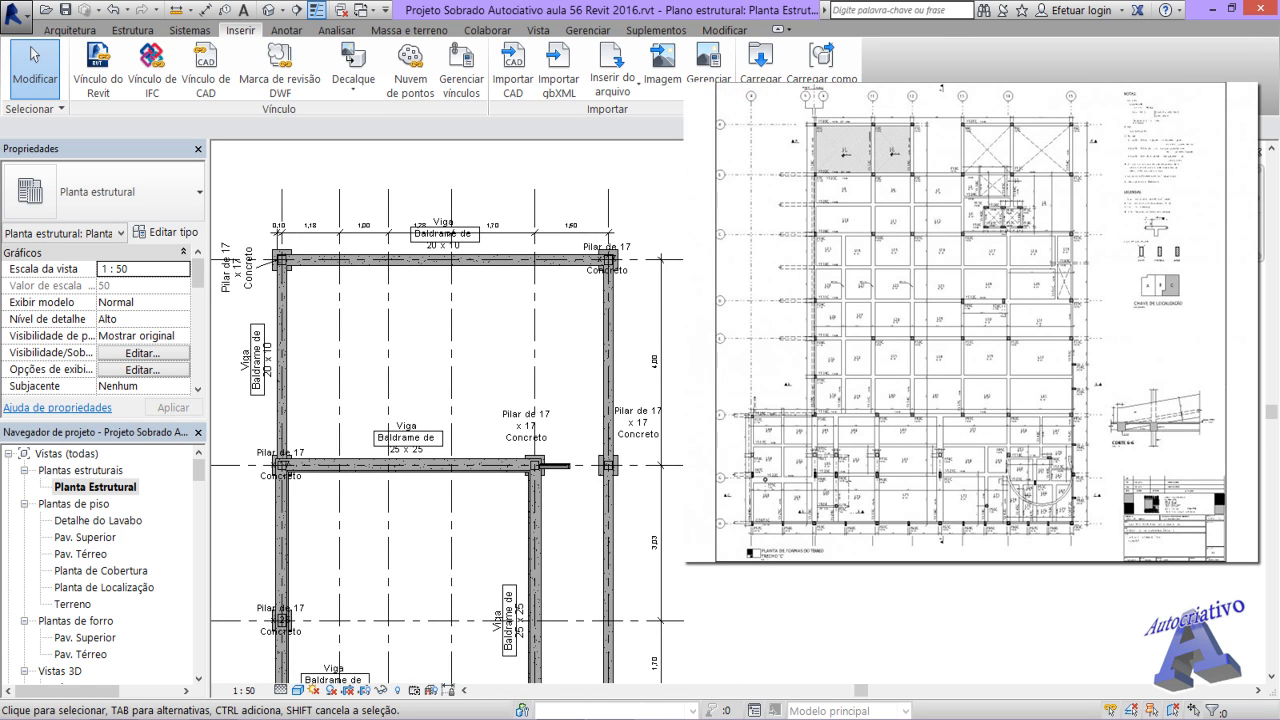
middle_click_drag(490, 367, 660, 436)
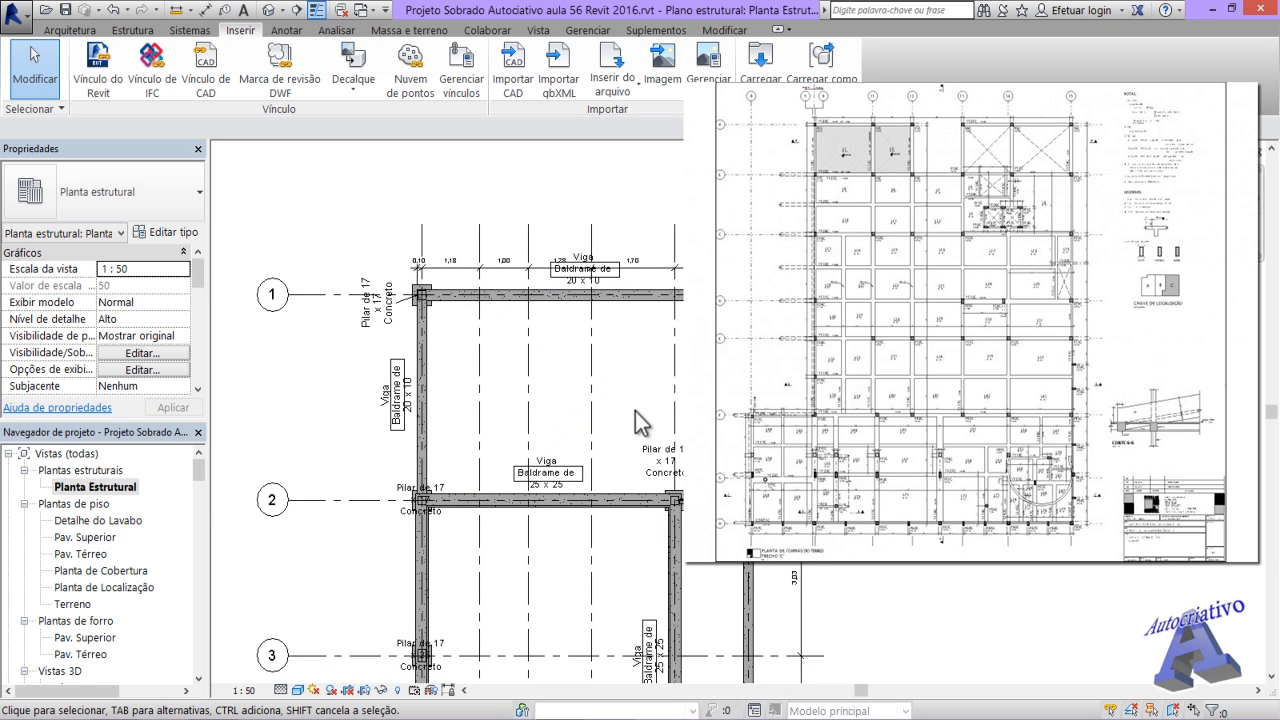
mouse_move(666, 426)
middle_mouse_down()
mouse_move(696, 387)
mouse_move(680, 354)
mouse_move(663, 366)
mouse_move(697, 327)
middle_mouse_up()
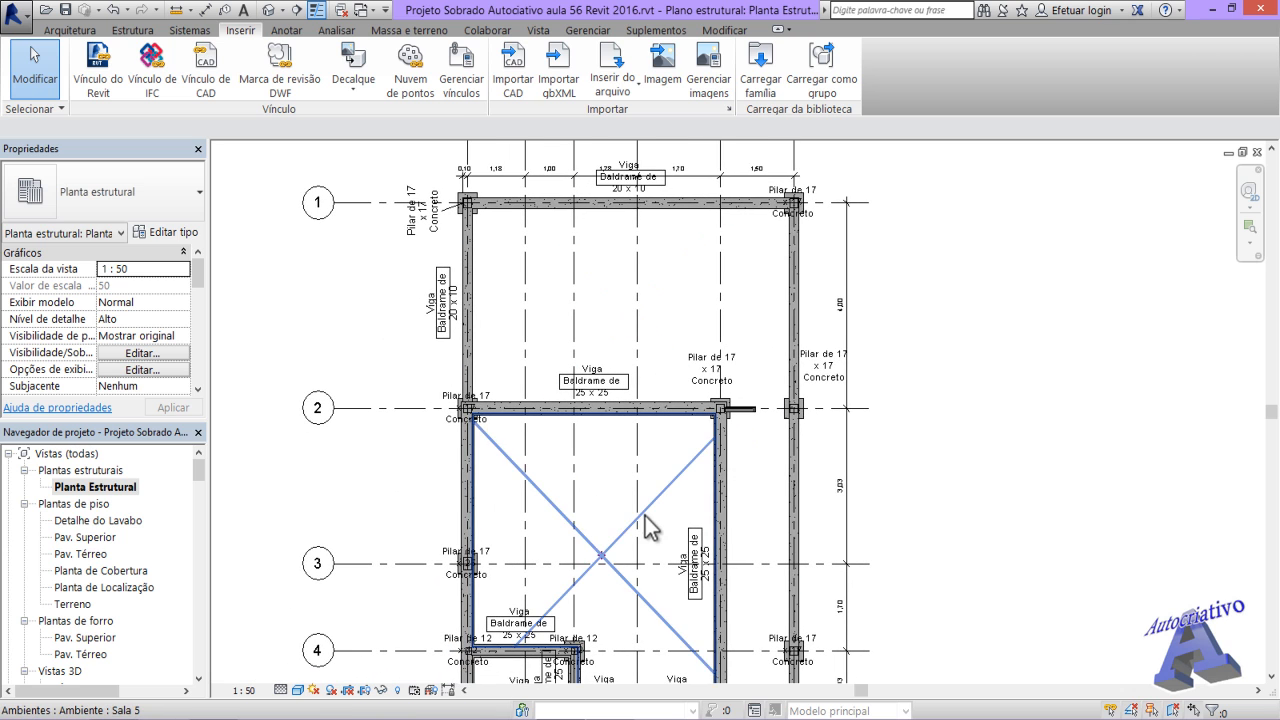
scroll(655, 523, "down", 2)
middle_click_drag(655, 523, 660, 365)
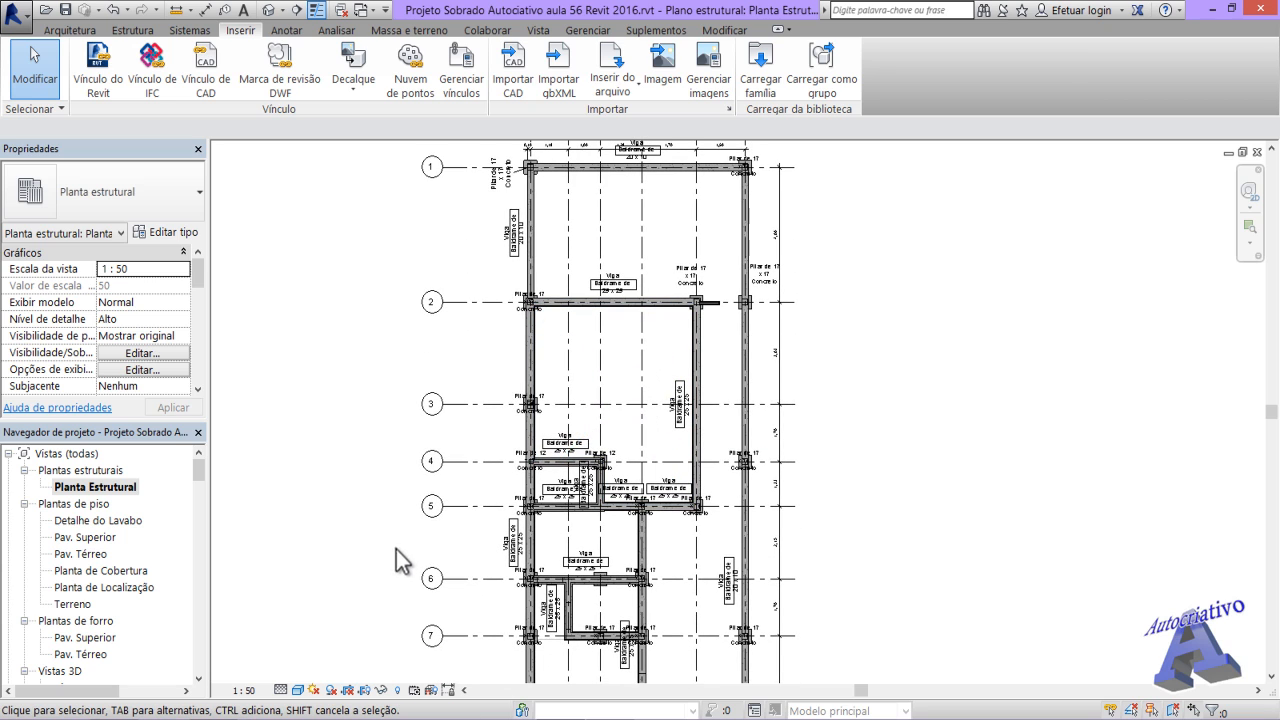
- Open the Pav. Térreo floor plan and place a material tag with a bent leader on the Sala floor, above the room label
double_click(97, 554)
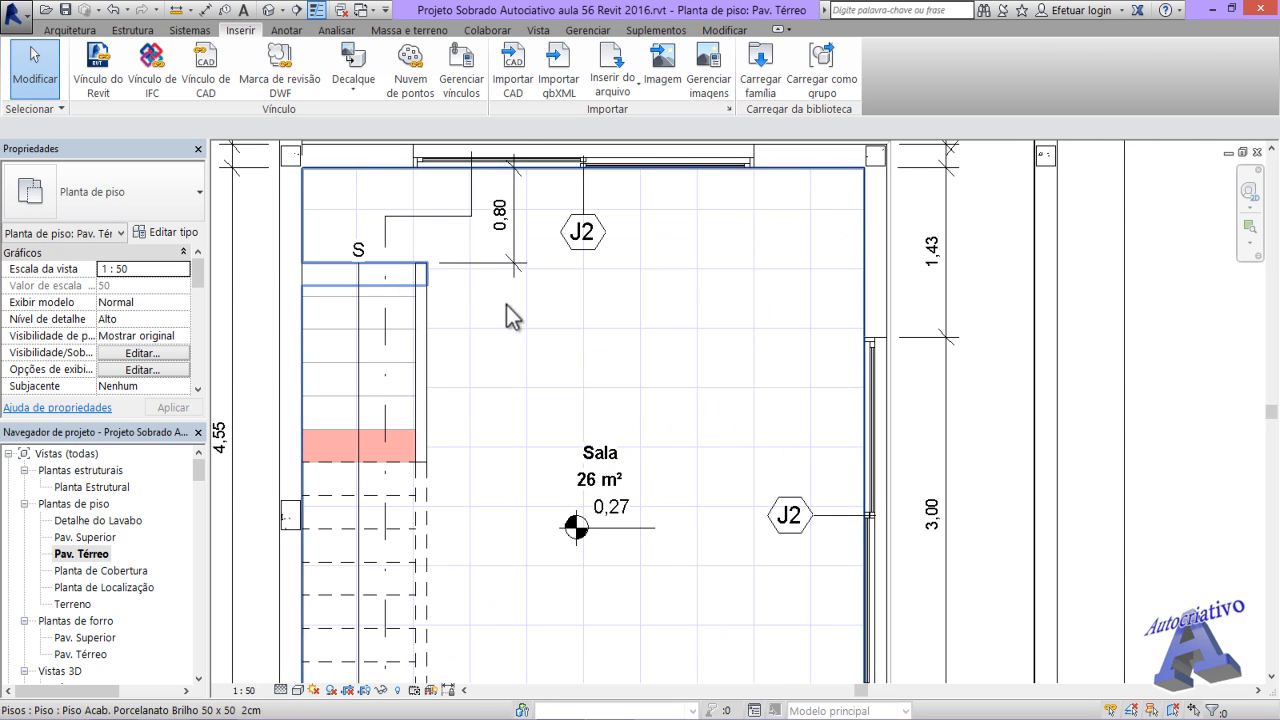
left_click(287, 31)
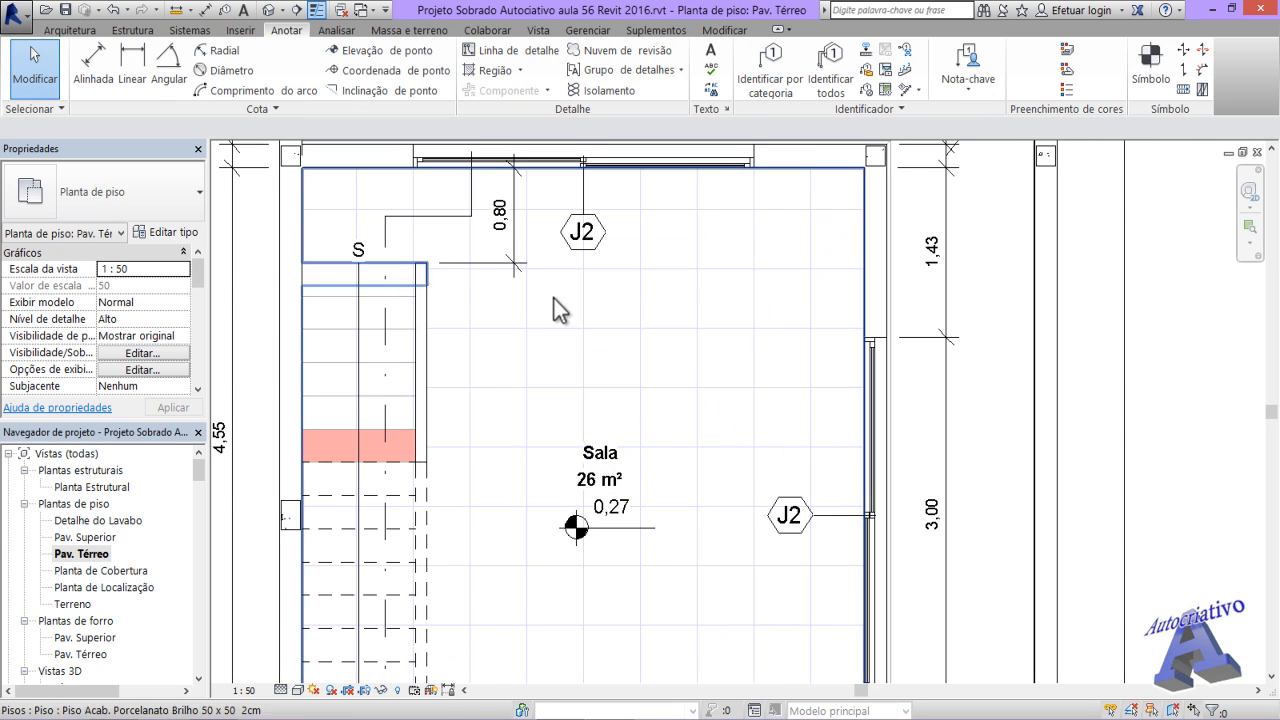
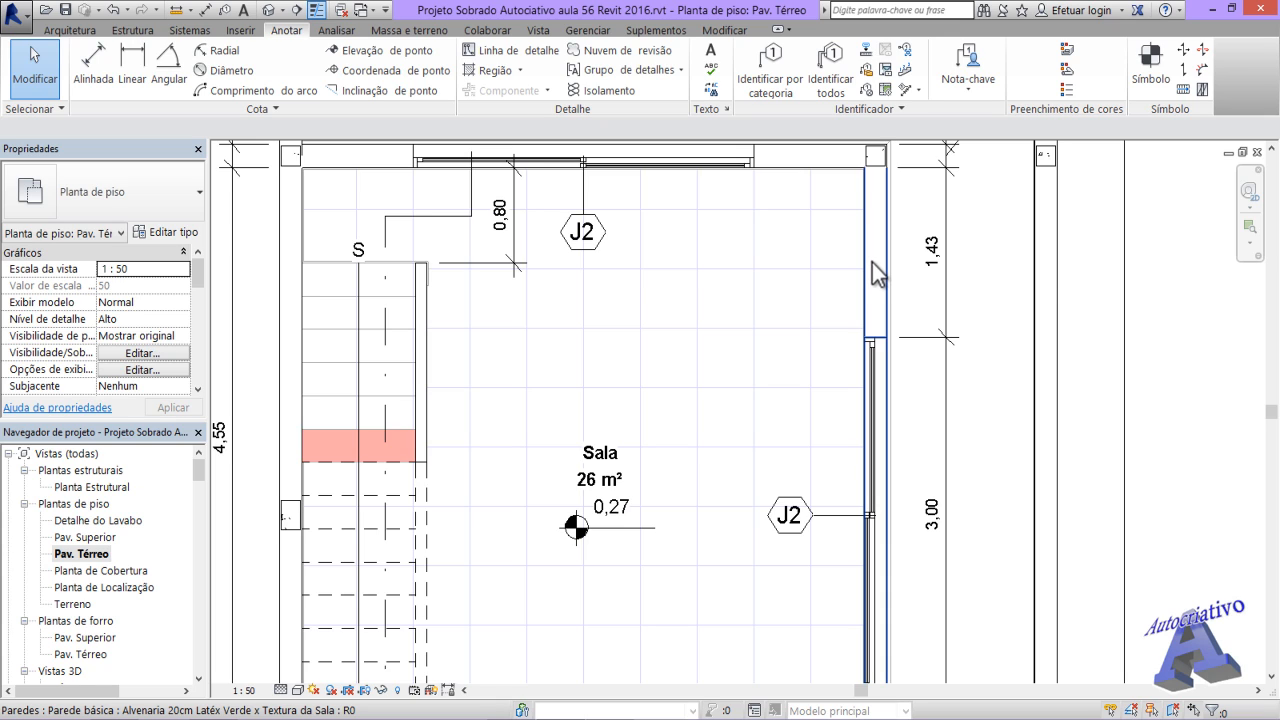
scroll(806, 317, "down", 4)
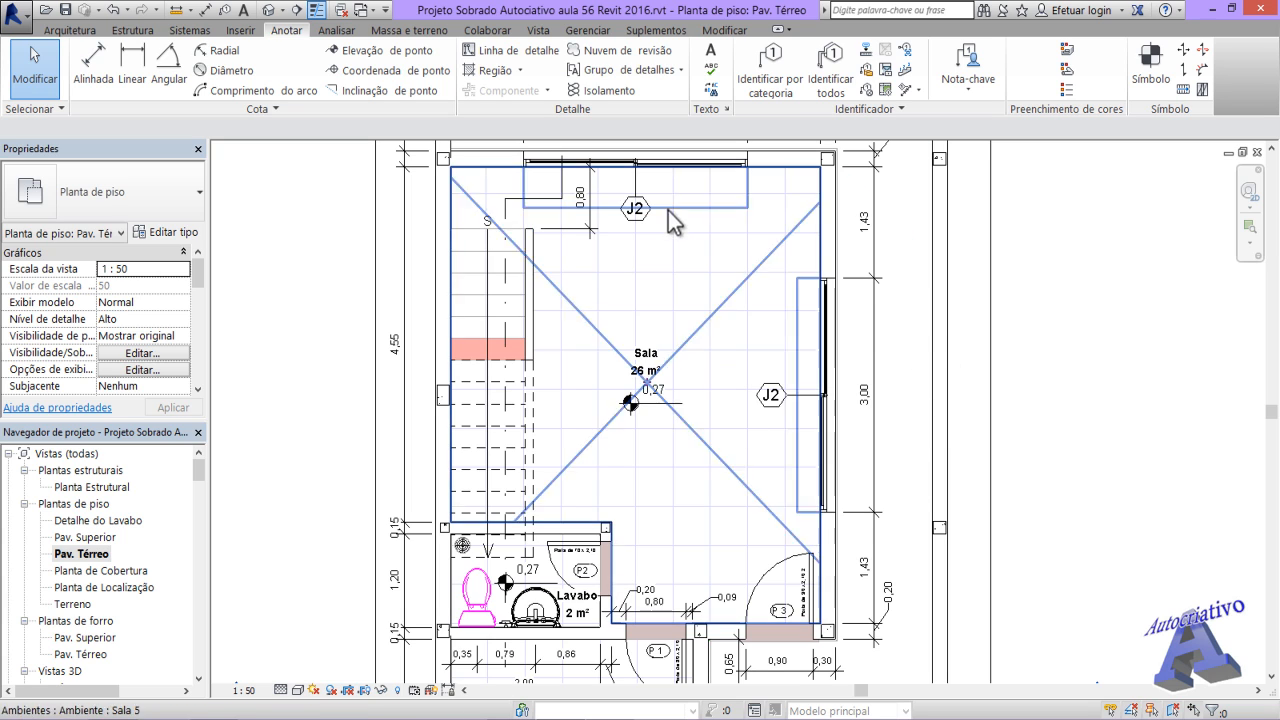
left_click(865, 90)
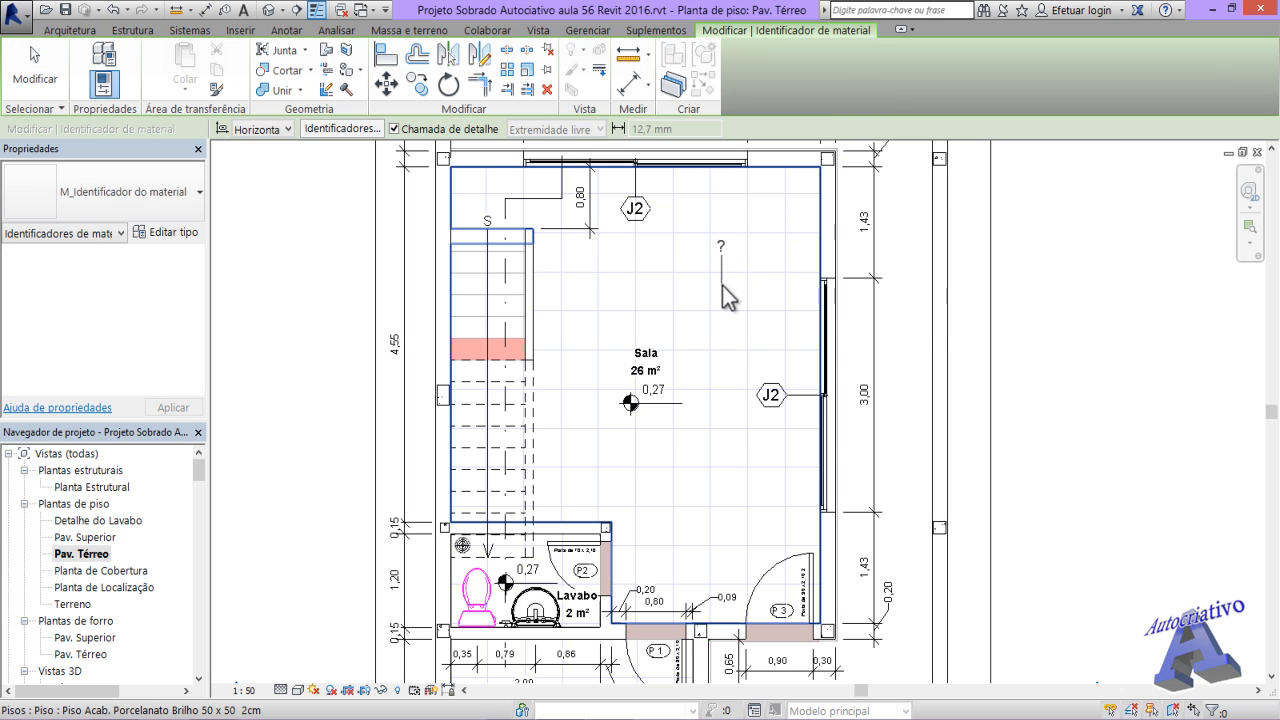
scroll(725, 304, "up", 2)
middle_click_drag(725, 299, 693, 431)
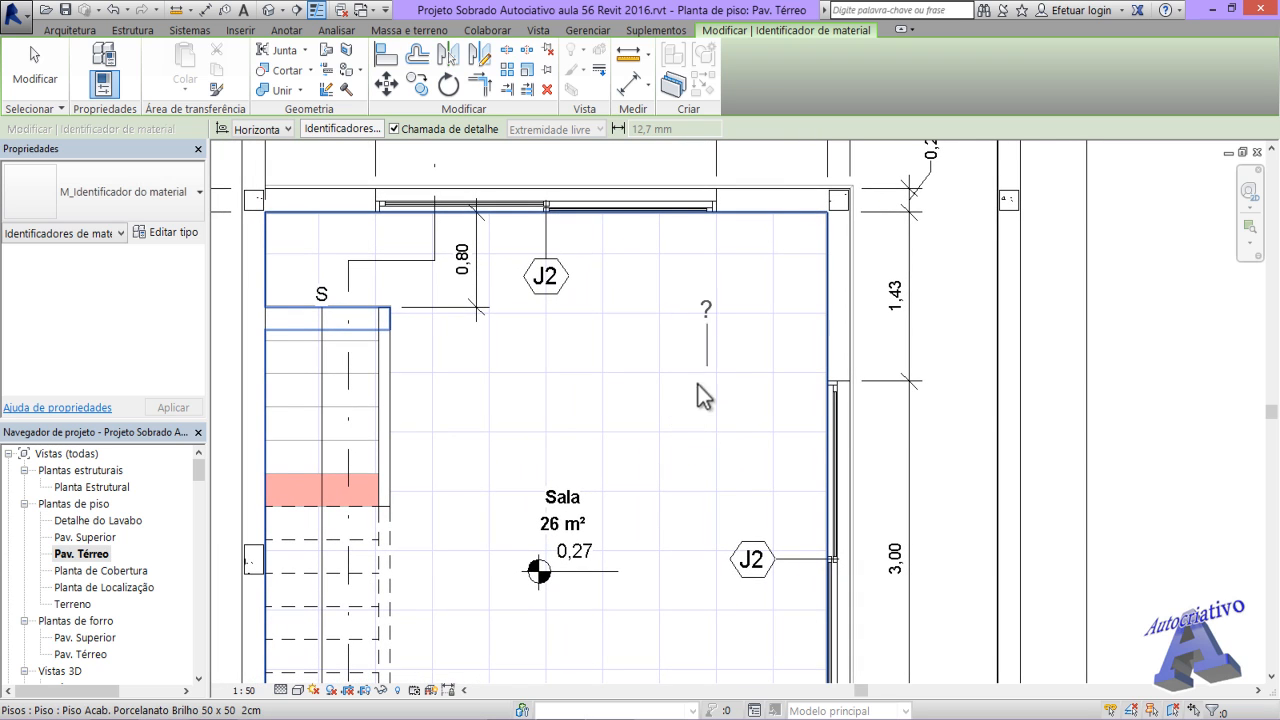
middle_click_drag(684, 434, 742, 558)
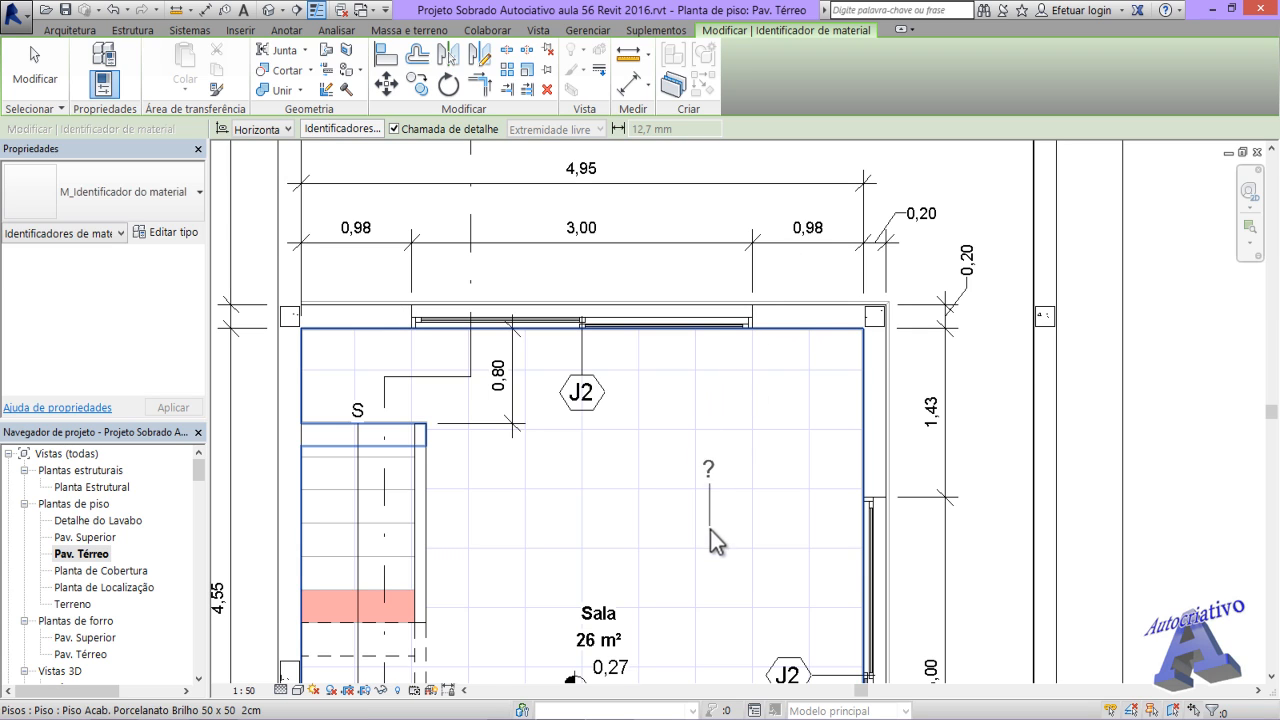
middle_click_drag(733, 540, 745, 331)
scroll(700, 309, "up", 1)
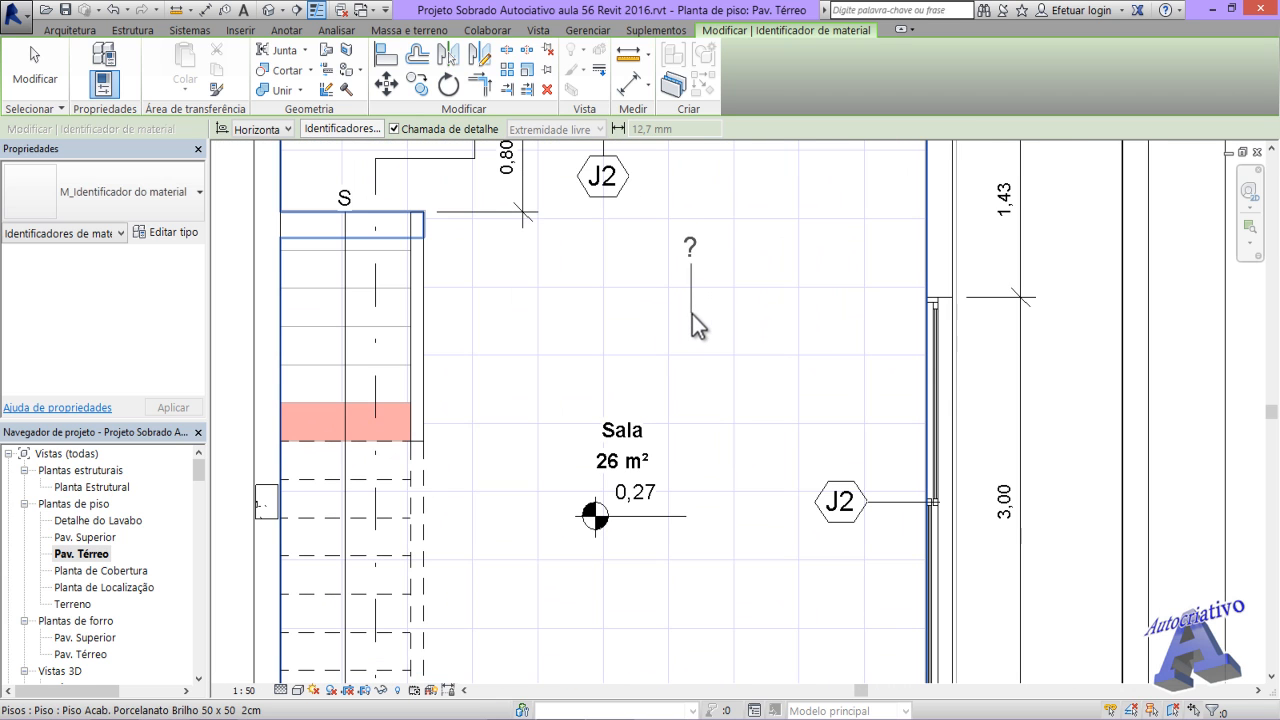
left_click_drag(692, 314, 778, 325)
left_click(788, 259)
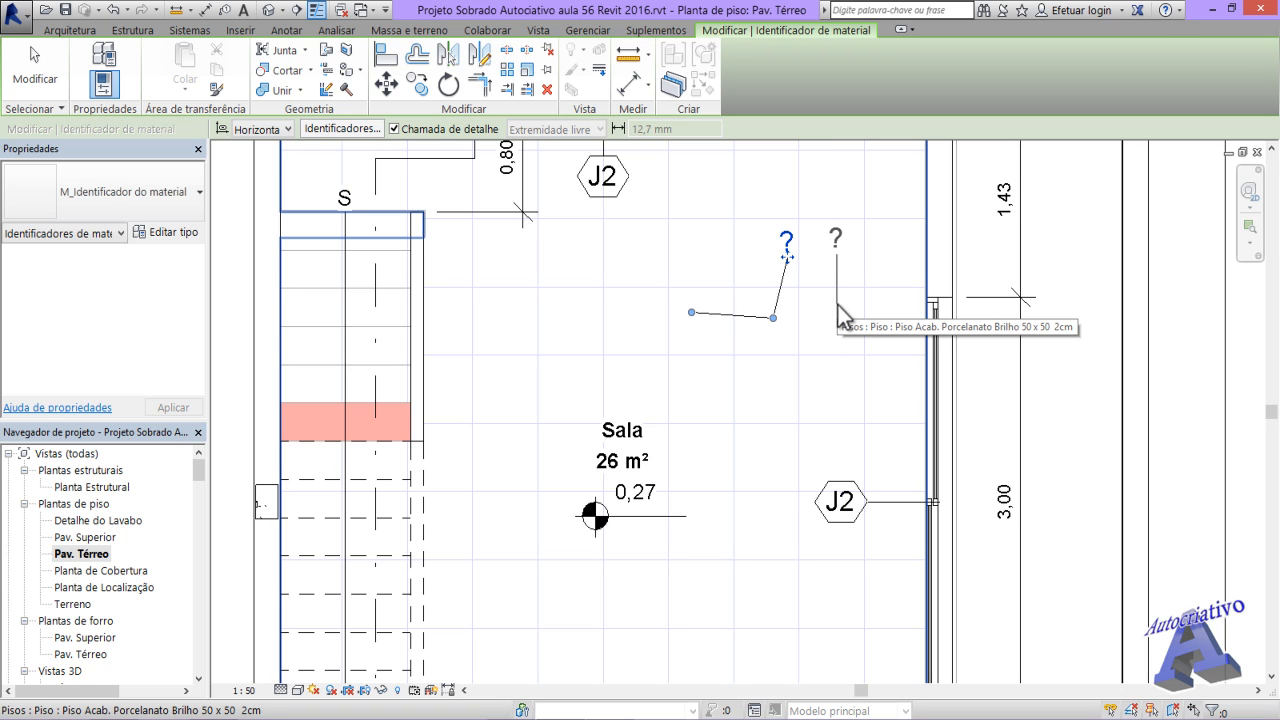
key("Escape")
key("Escape")
- Select the Sala floor and open the Porcelanato Brilhante material of its top structure layer from the floor type's assembly
middle_click_drag(820, 294, 758, 415)
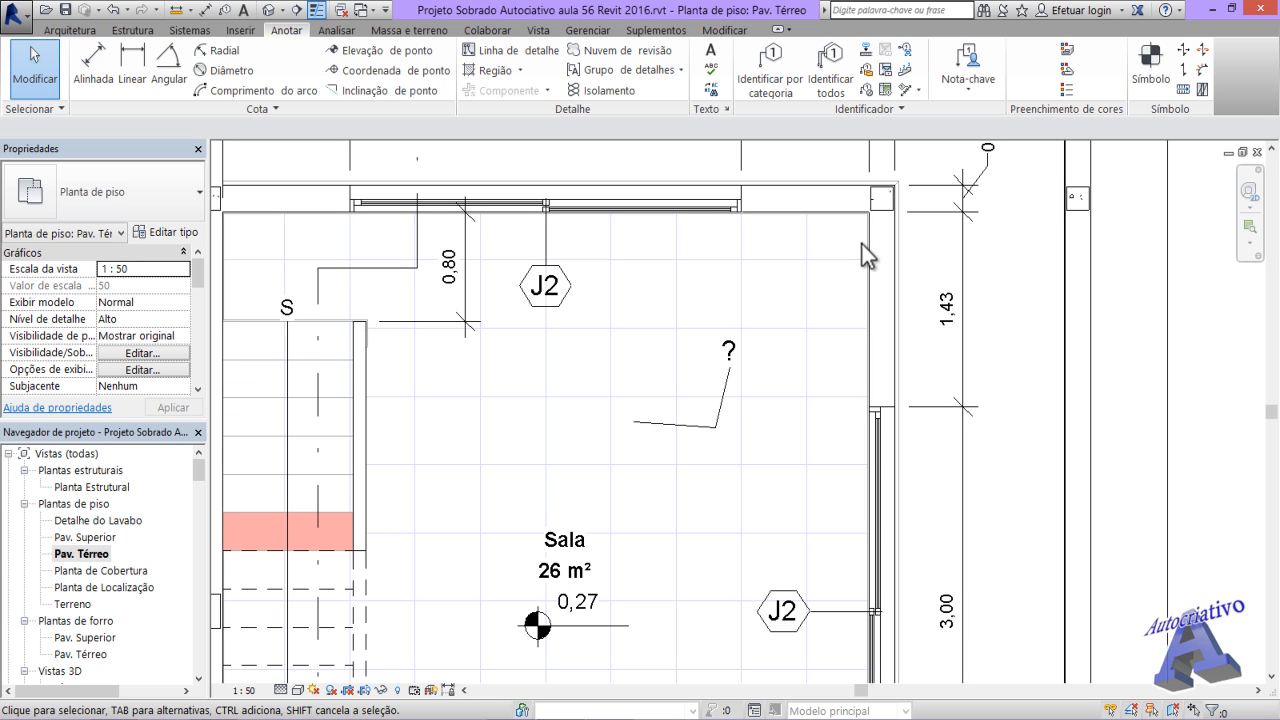
key("Tab")
key("Tab")
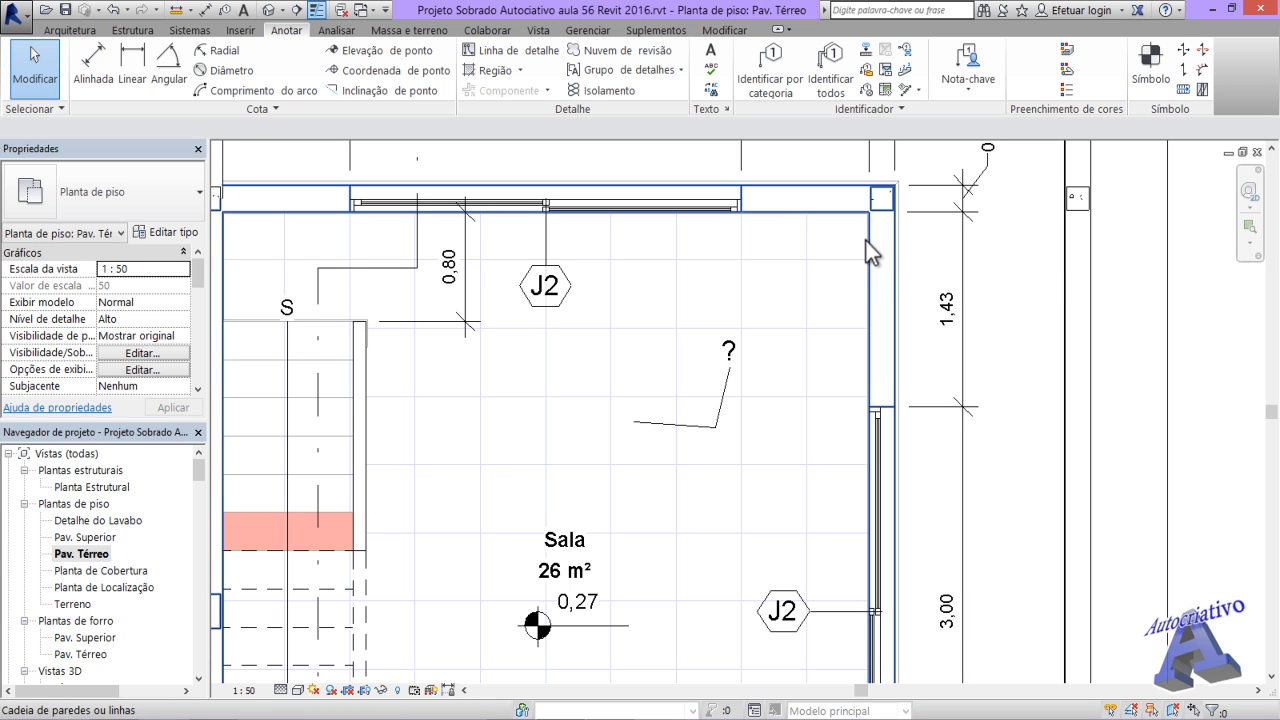
key("Tab")
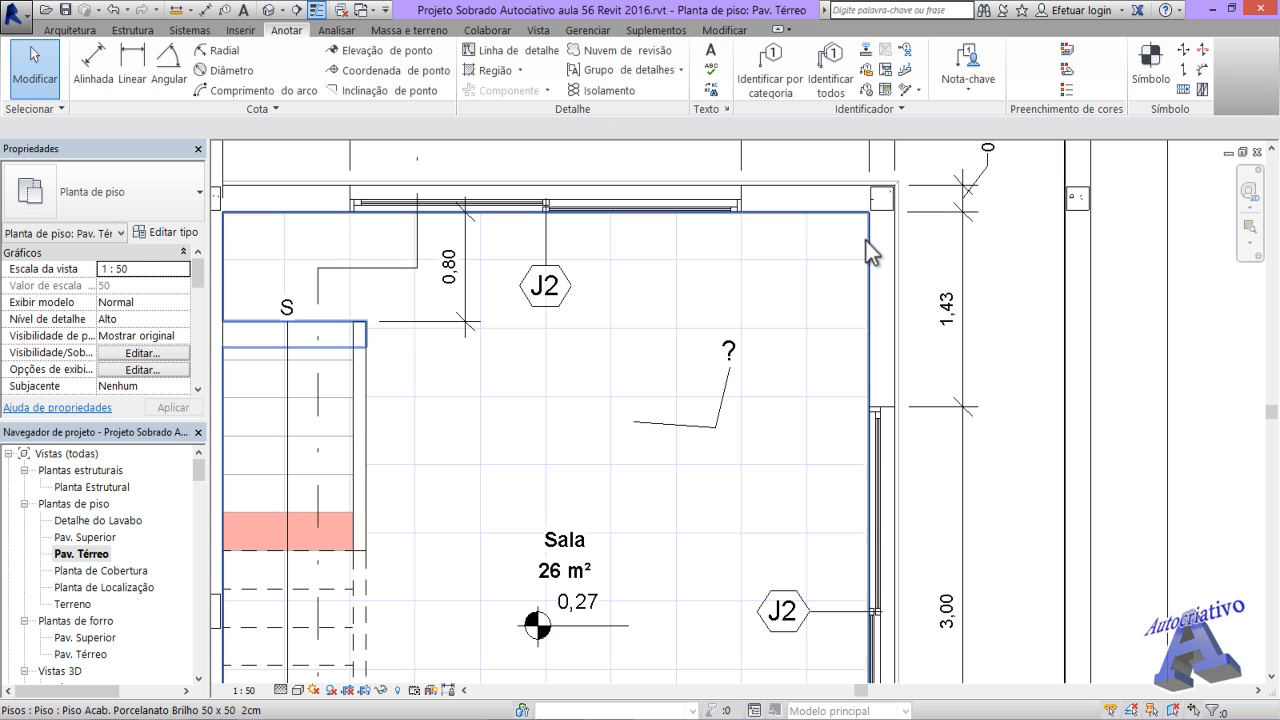
left_click(866, 241)
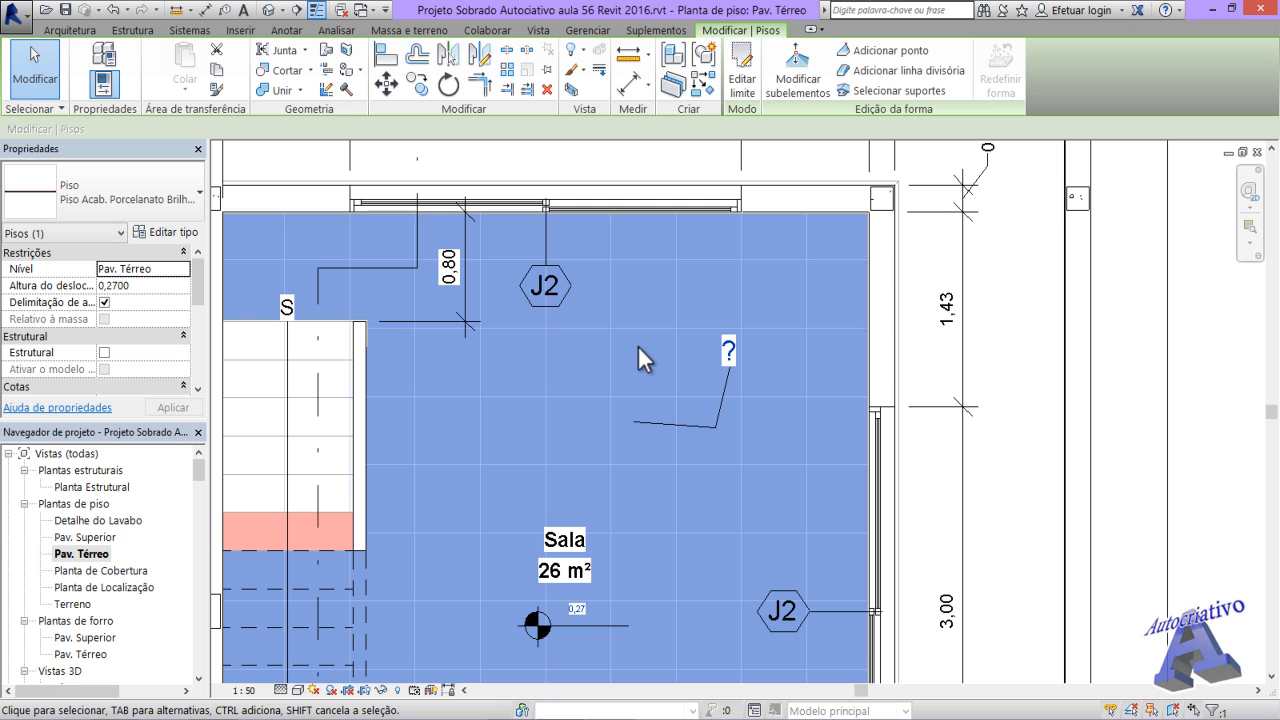
left_click(180, 234)
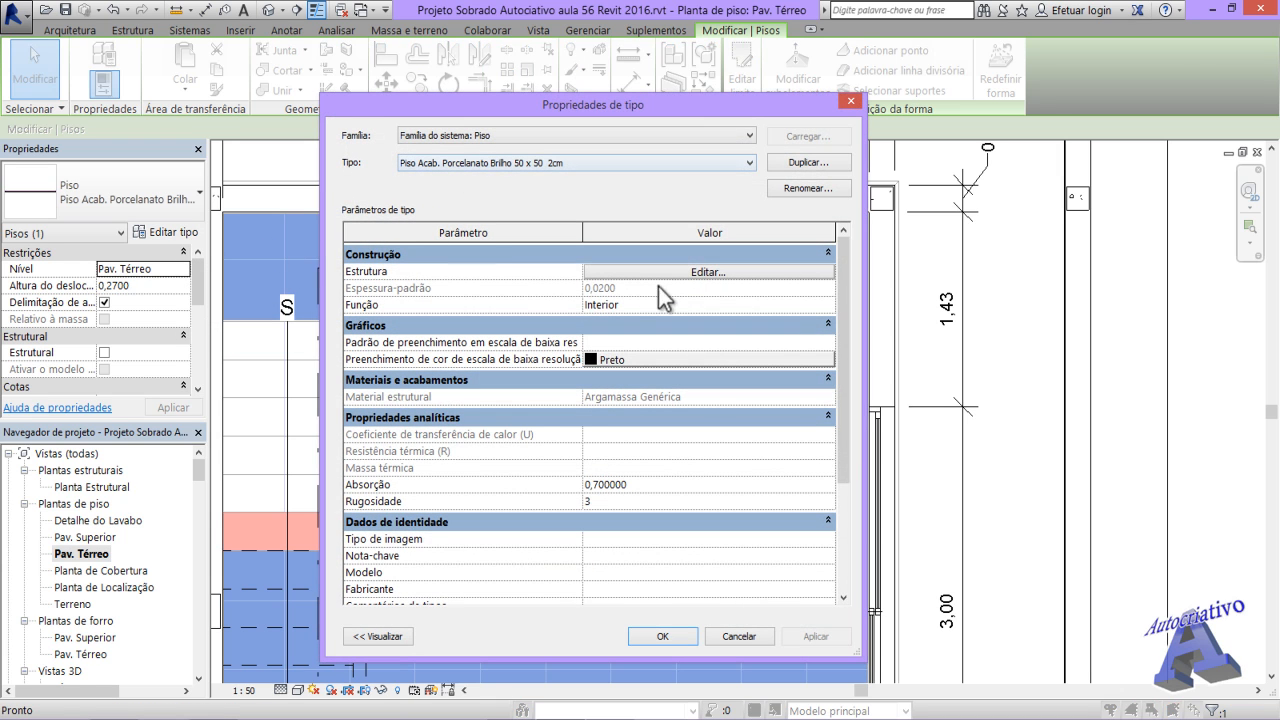
left_click(703, 272)
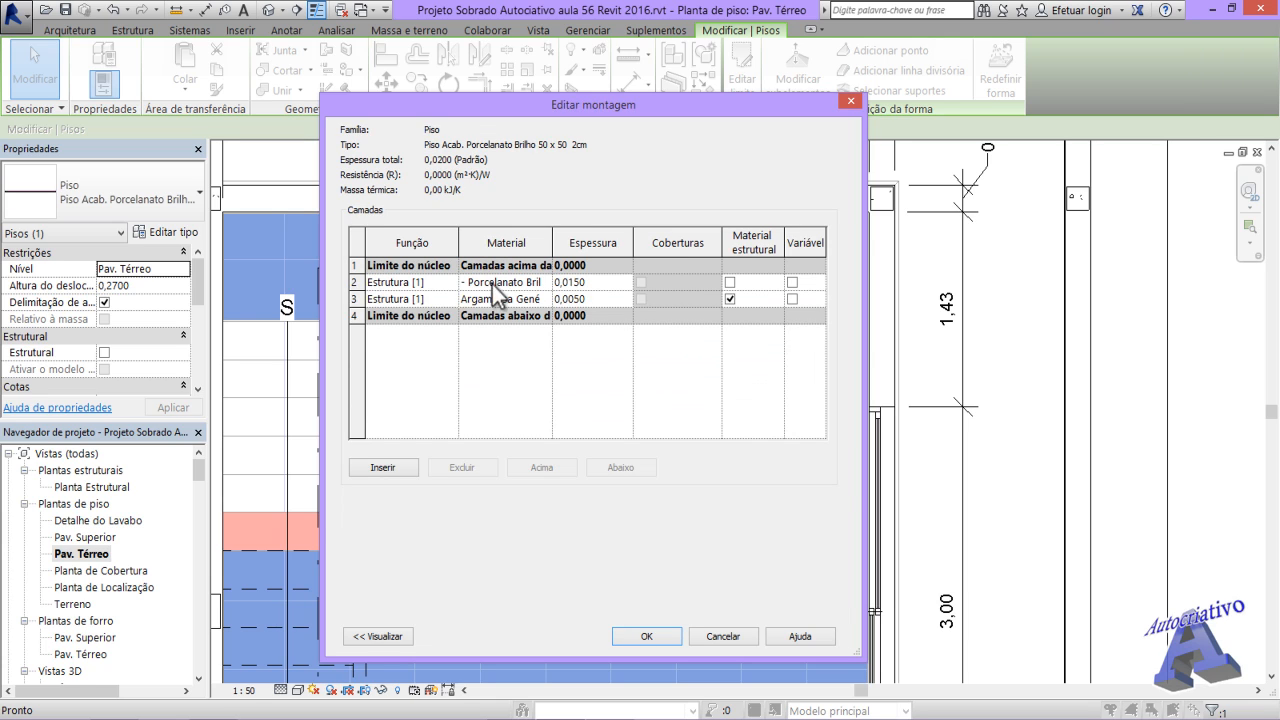
left_click(546, 284)
left_click(545, 283)
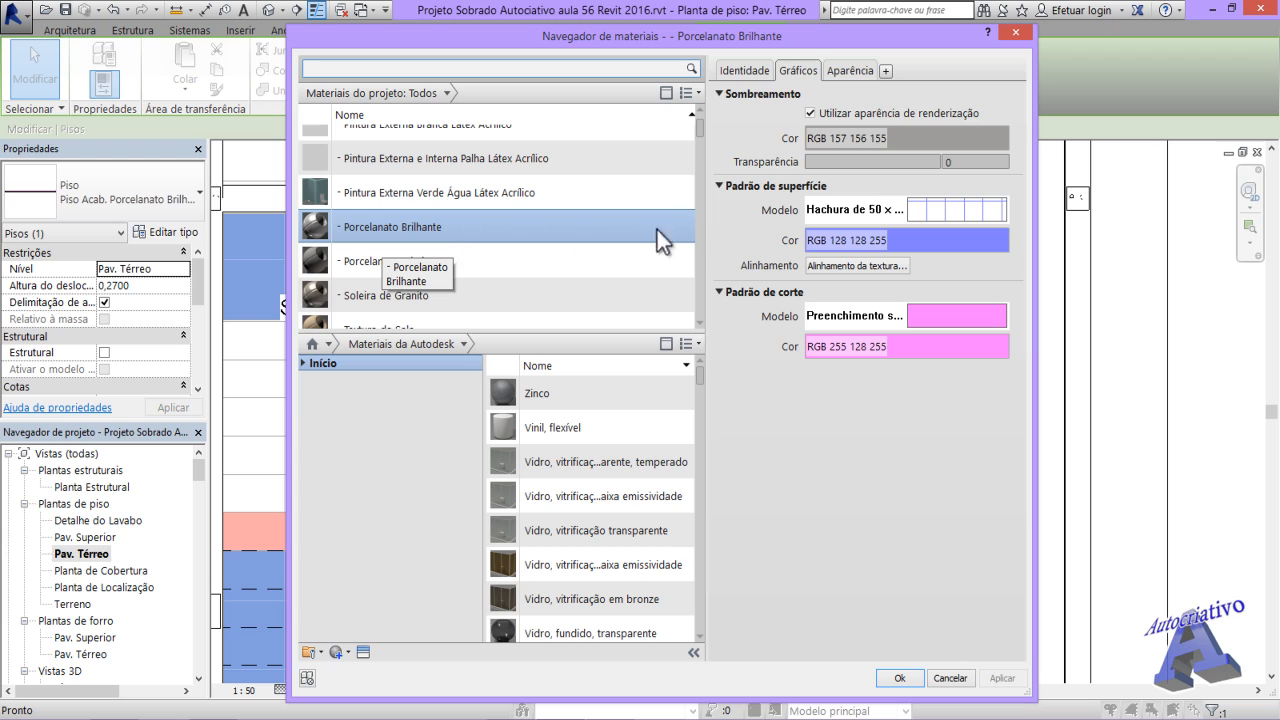
- Enter "Porcelanato Brilhante" as the description in the material's identity information
left_click(746, 71)
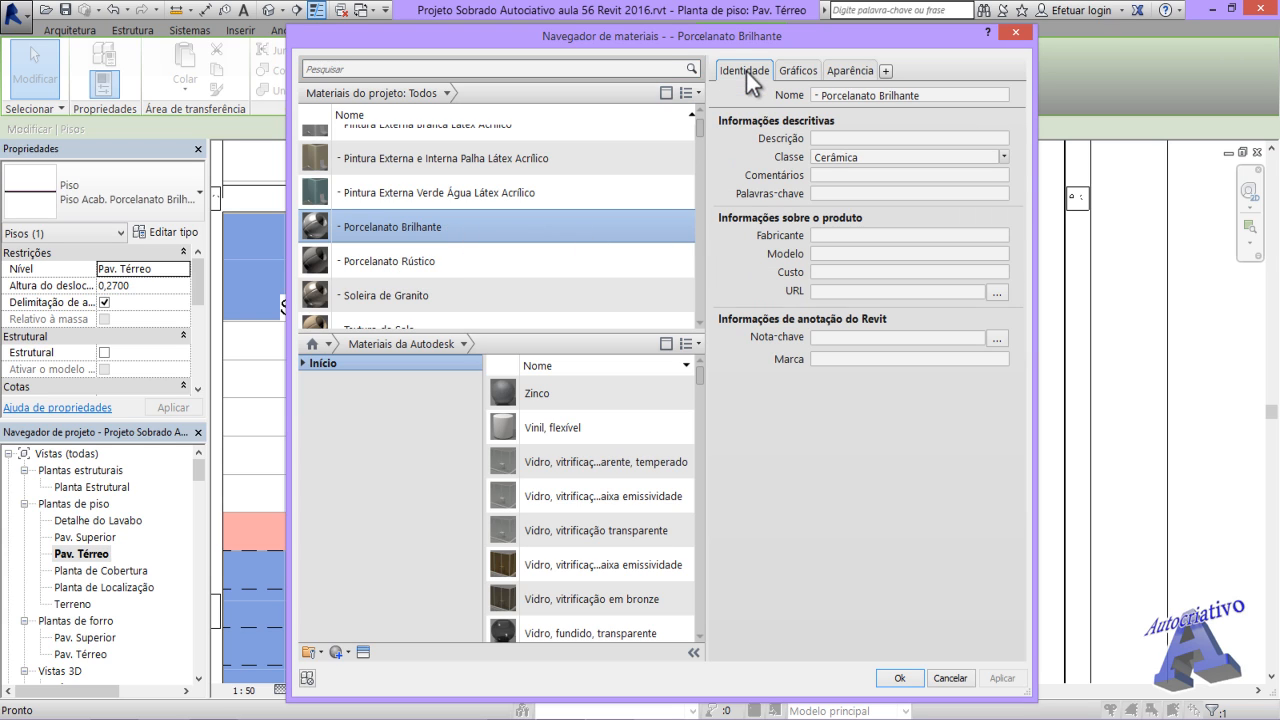
left_click(822, 137)
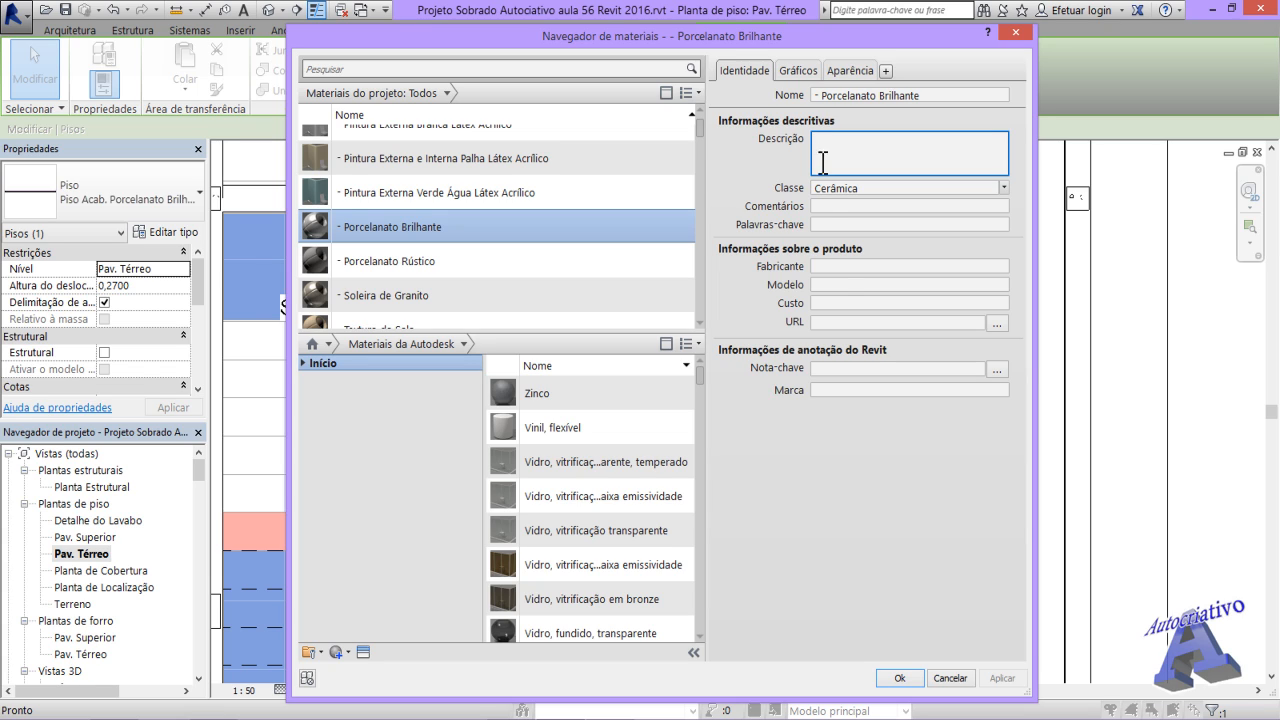
left_click(824, 367)
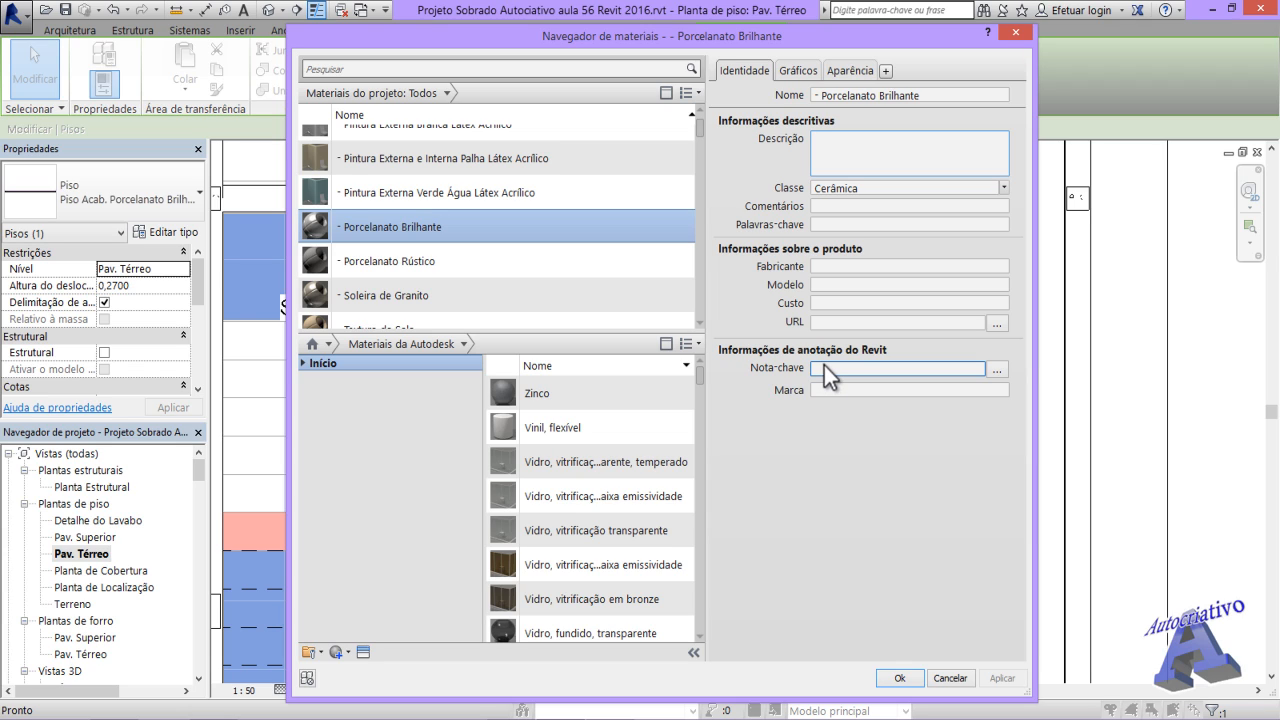
left_click(849, 162)
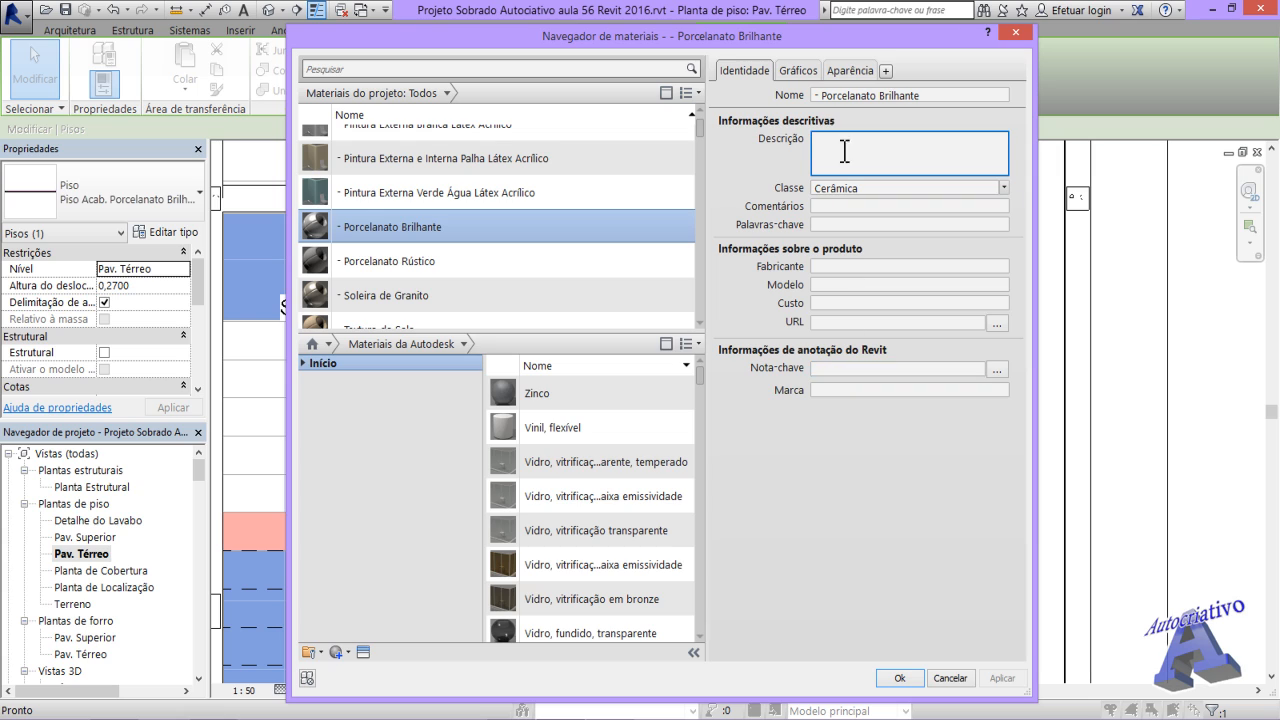
left_click(826, 205)
type("Porcelanato Brilhante")
- Set the Porcelanato Brilhante material's cost to 50,00, confirm the material, floor assembly and type settings, and deselect the floor
left_click(818, 209)
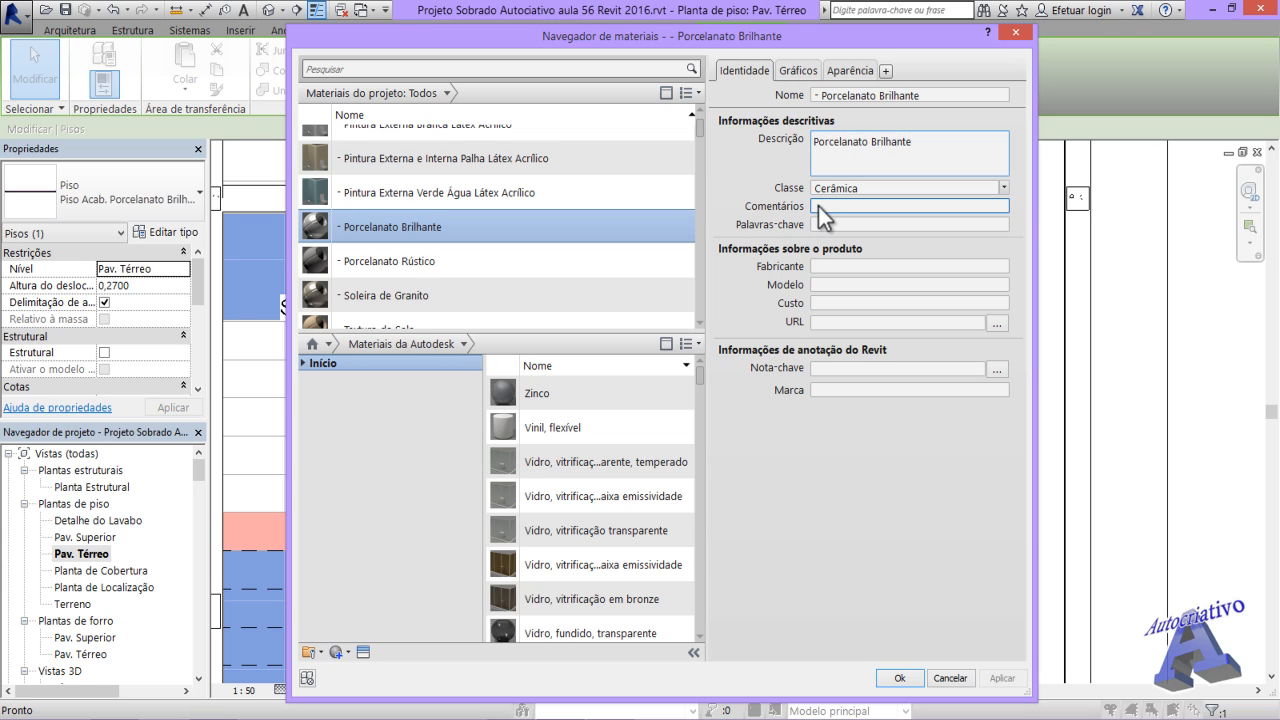
left_click(814, 223)
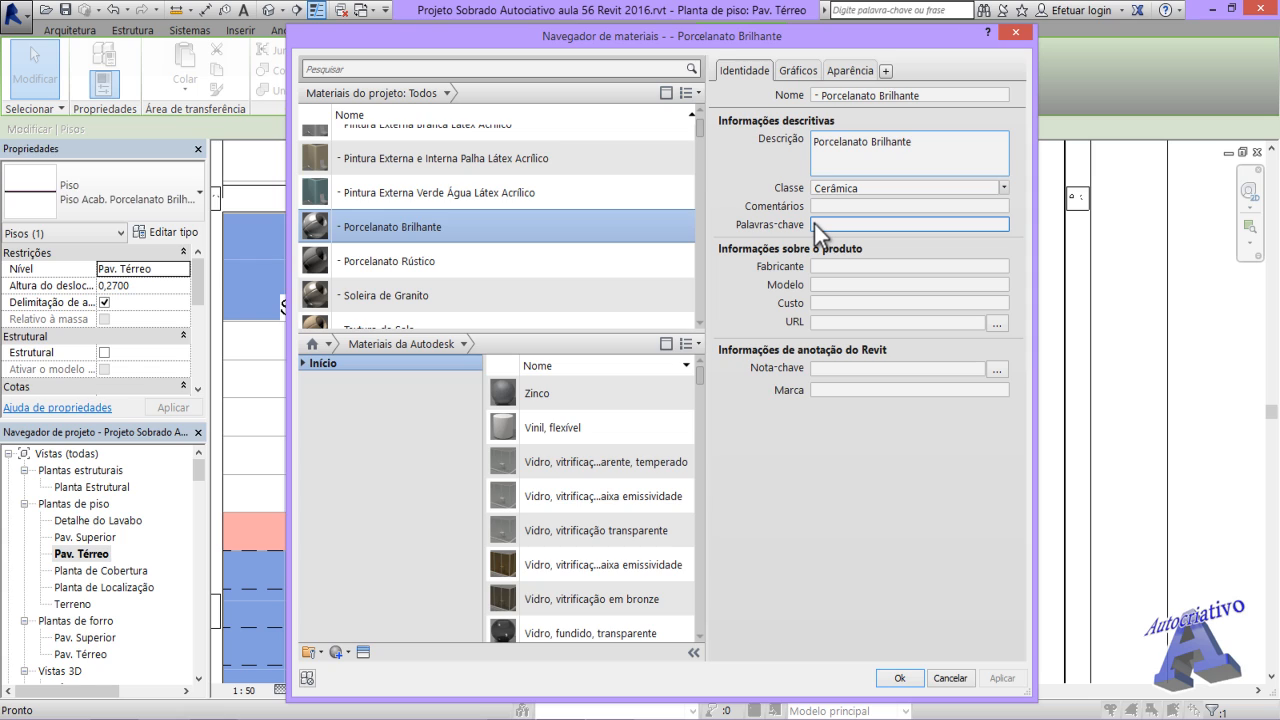
left_click(820, 302)
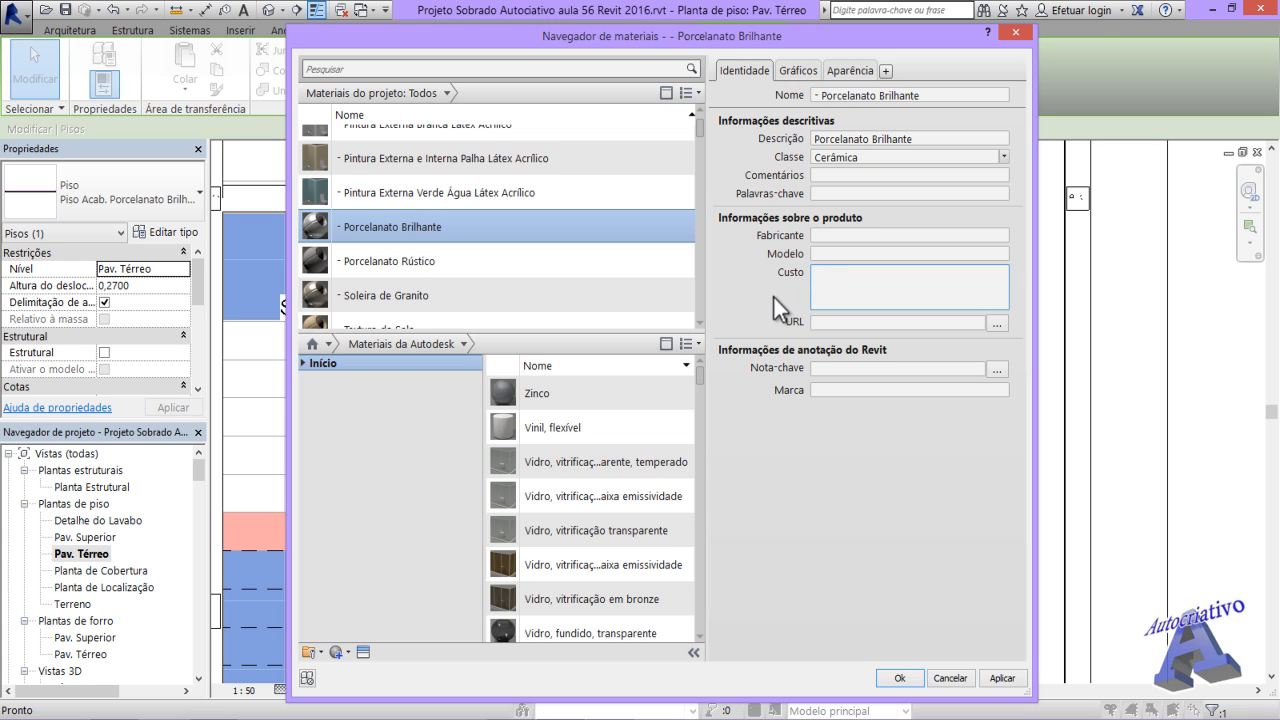
type("50,00")
key("Return")
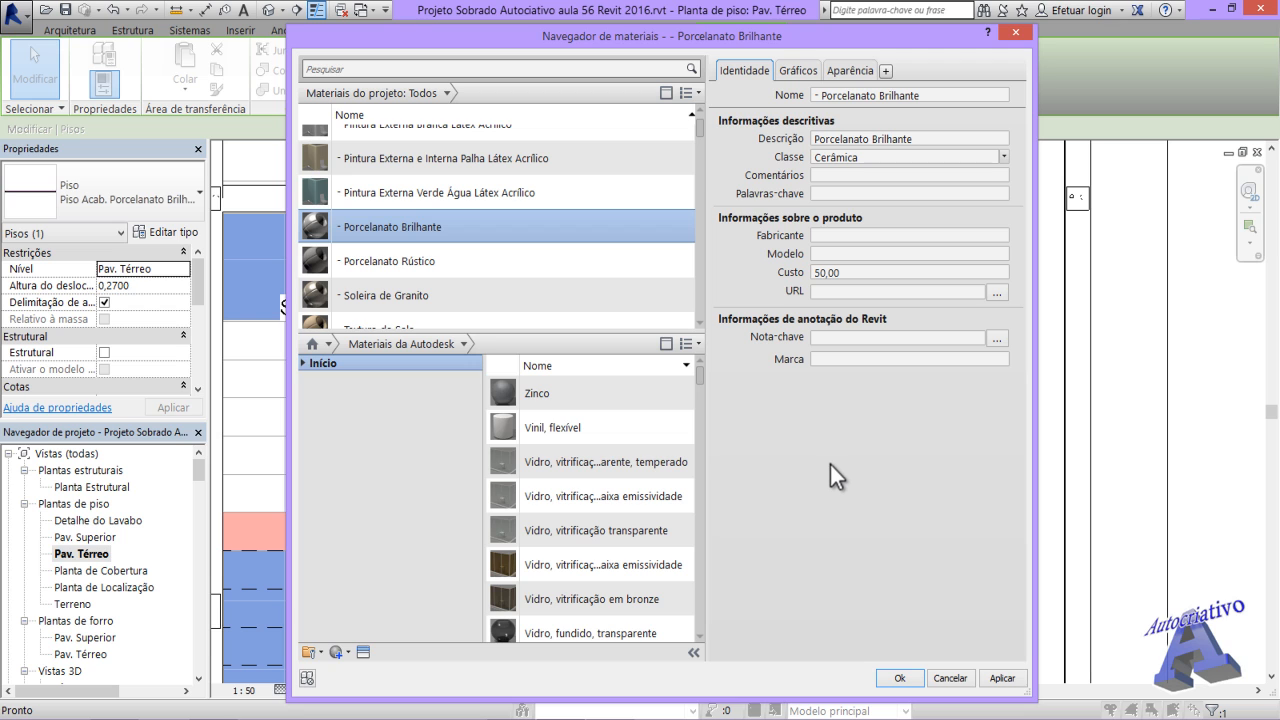
left_click(1003, 680)
left_click(900, 678)
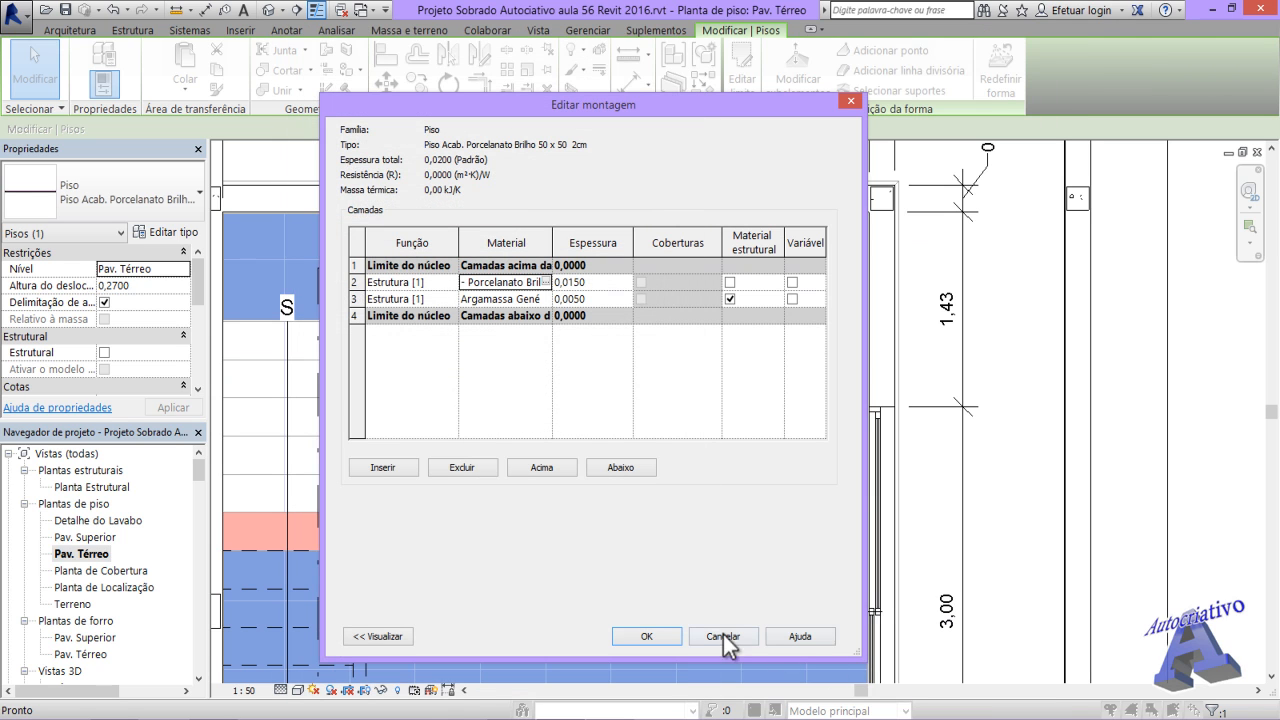
left_click(659, 633)
left_click(688, 639)
left_click(1030, 457)
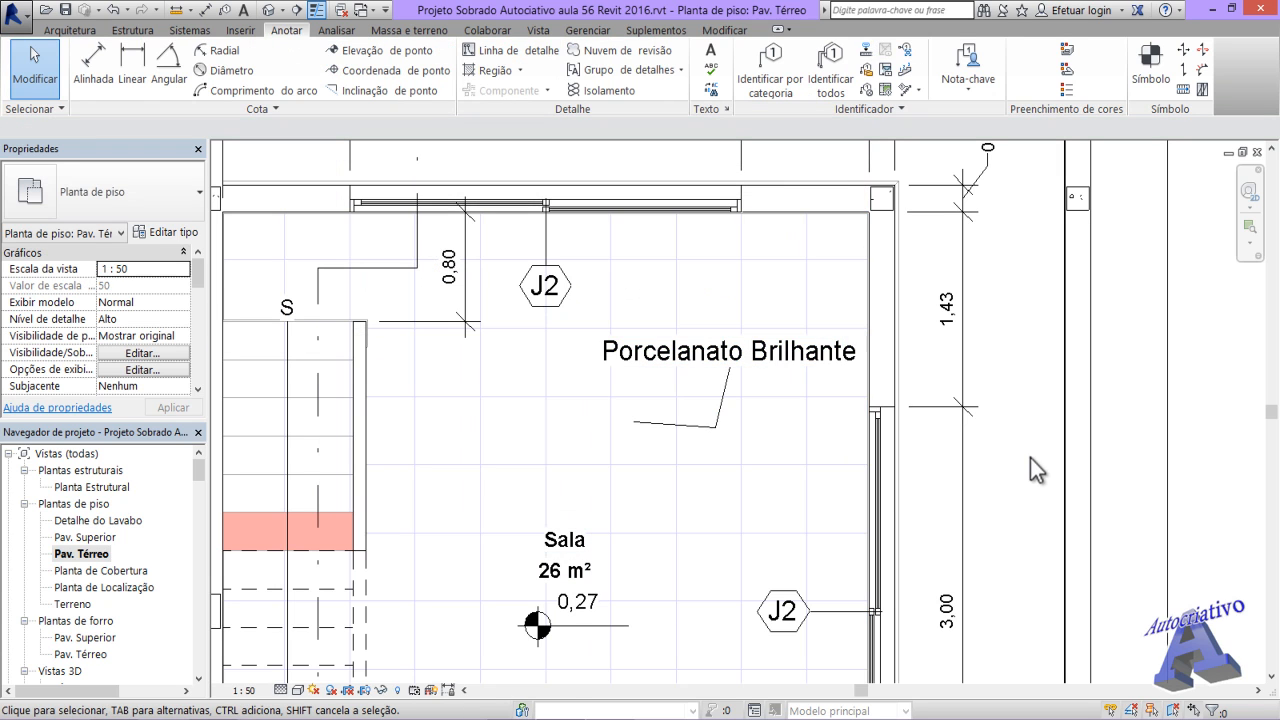
- Open the family of the Sala floor's material tag for editing and bring up its label's parameter settings
left_click(727, 364)
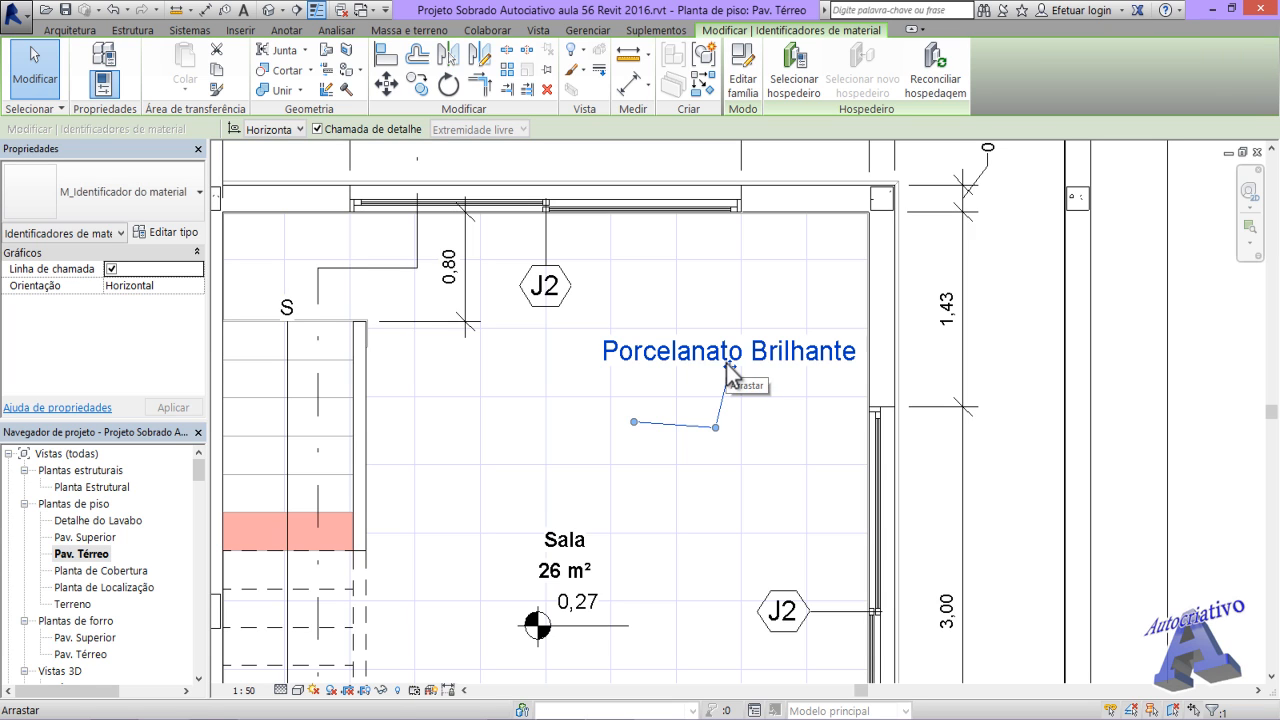
left_click(735, 91)
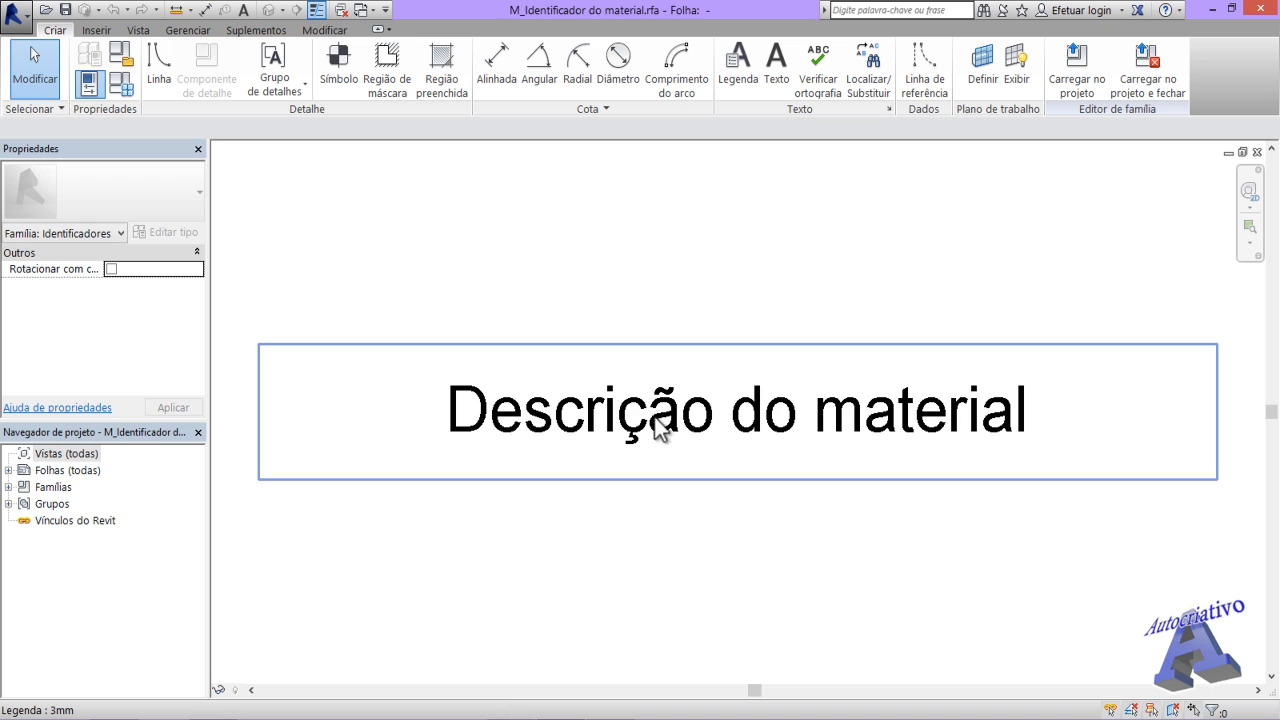
left_click(673, 432)
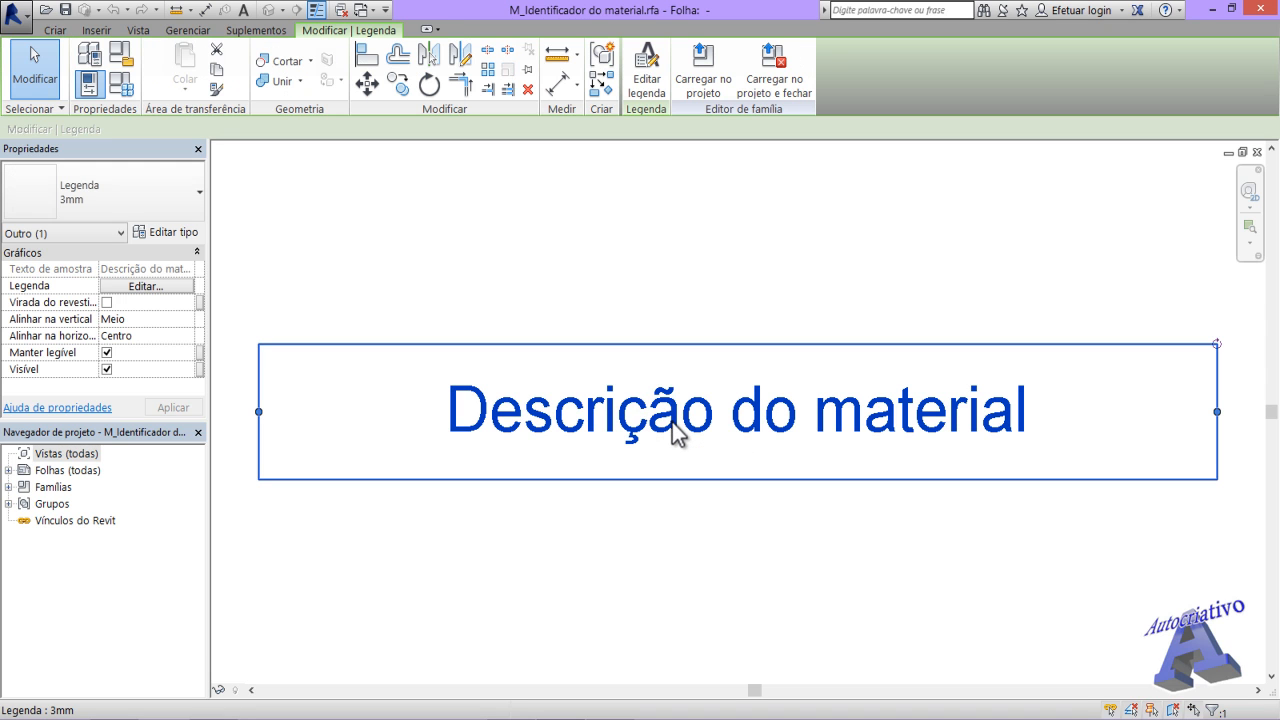
left_click(652, 88)
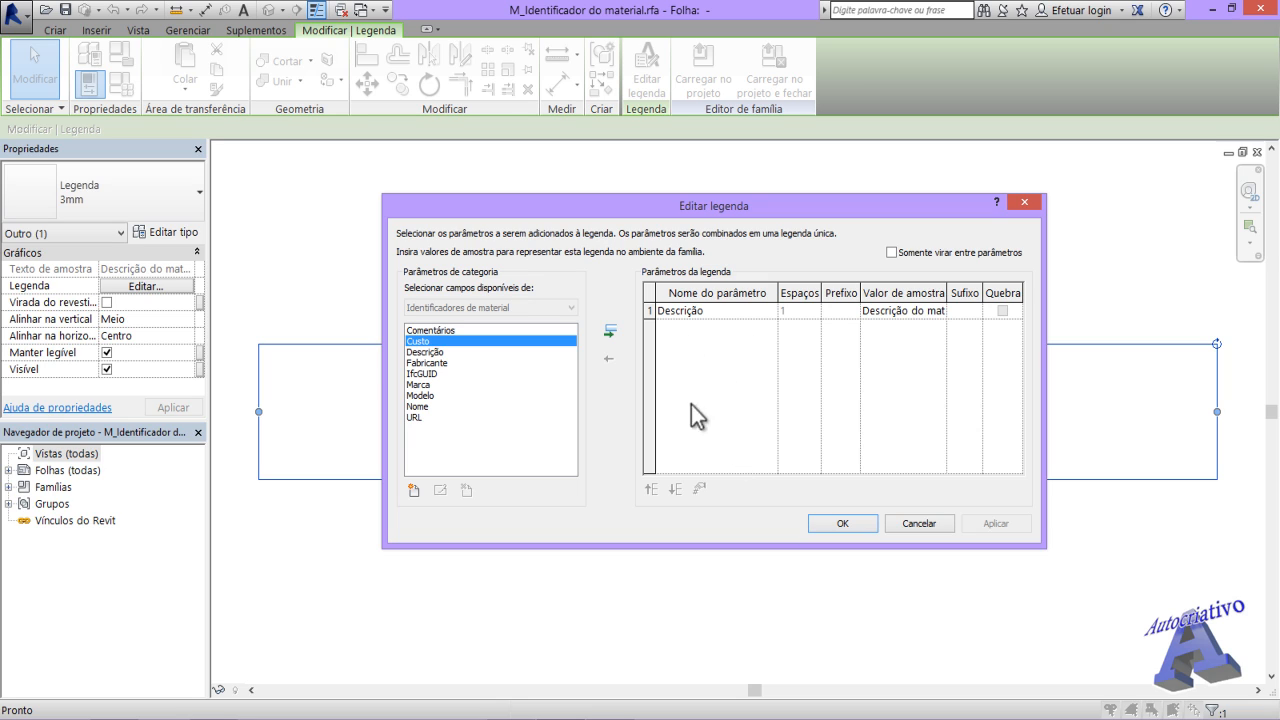
- Replace the label's Descrição parameter with Custo and load the tag family into the project, overwriting the existing version
left_click(420, 351)
left_click(424, 341)
left_click(610, 330)
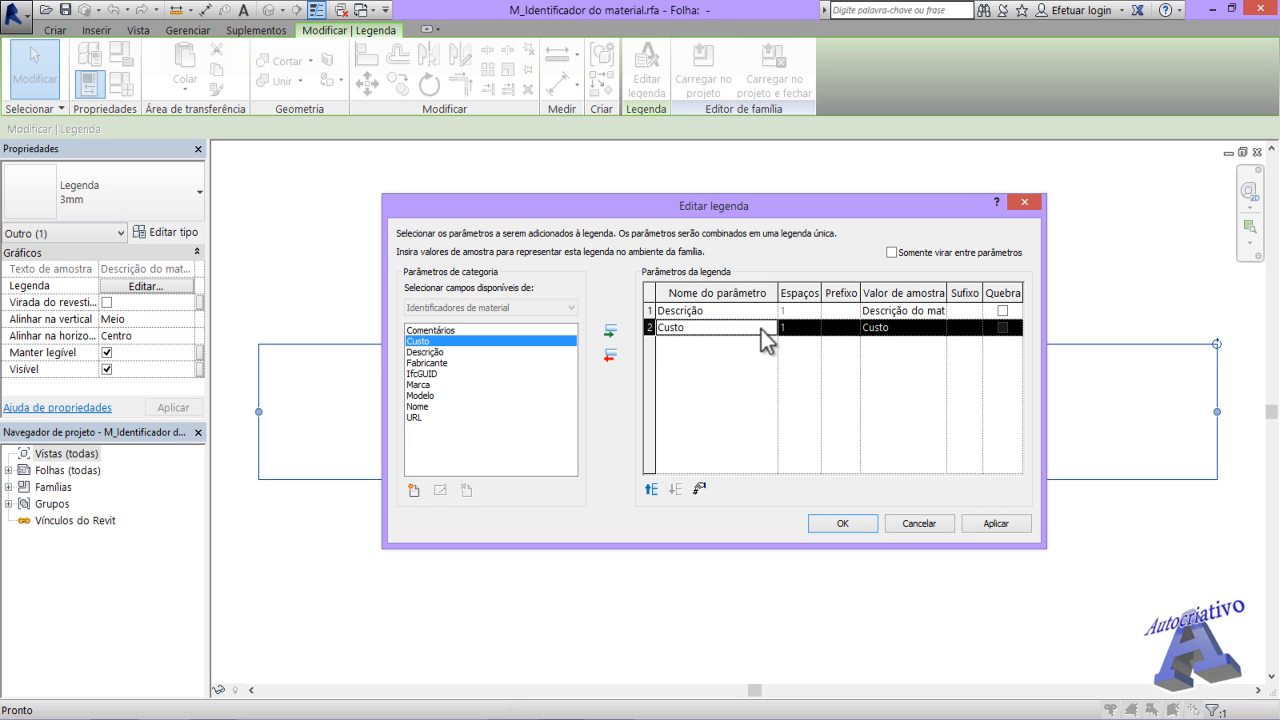
left_click(647, 310)
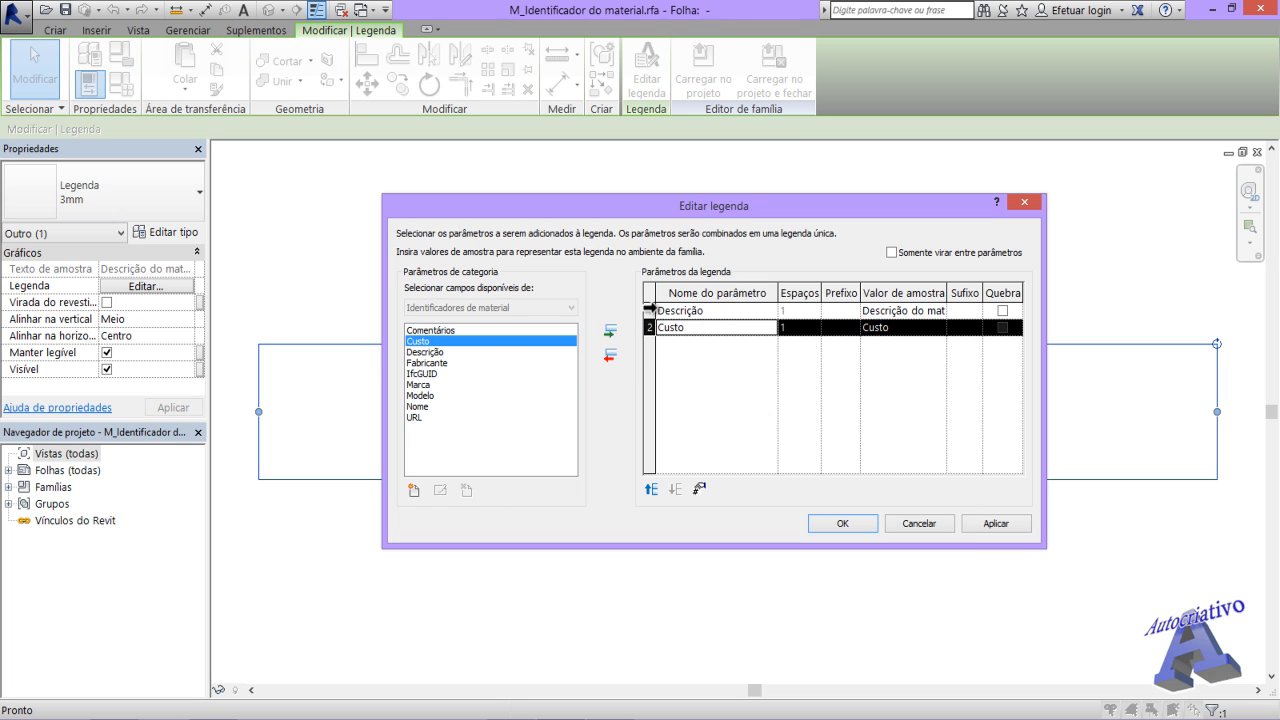
left_click(610, 357)
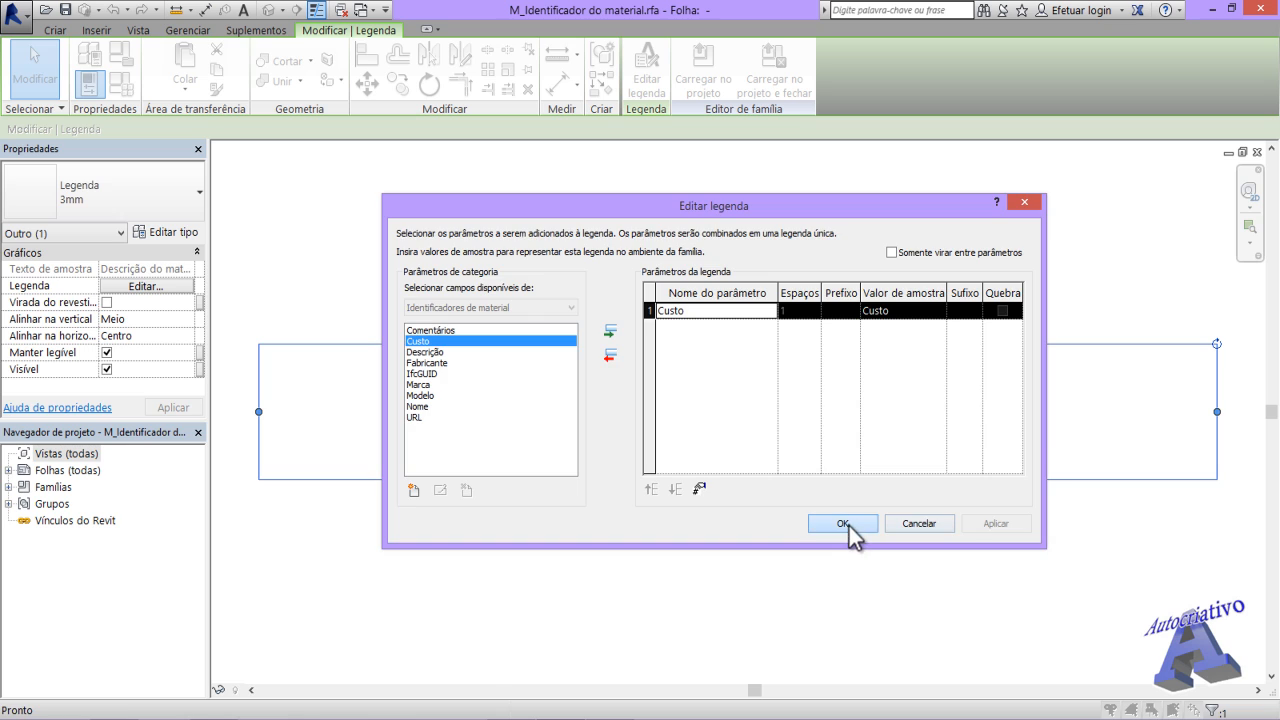
left_click(849, 526)
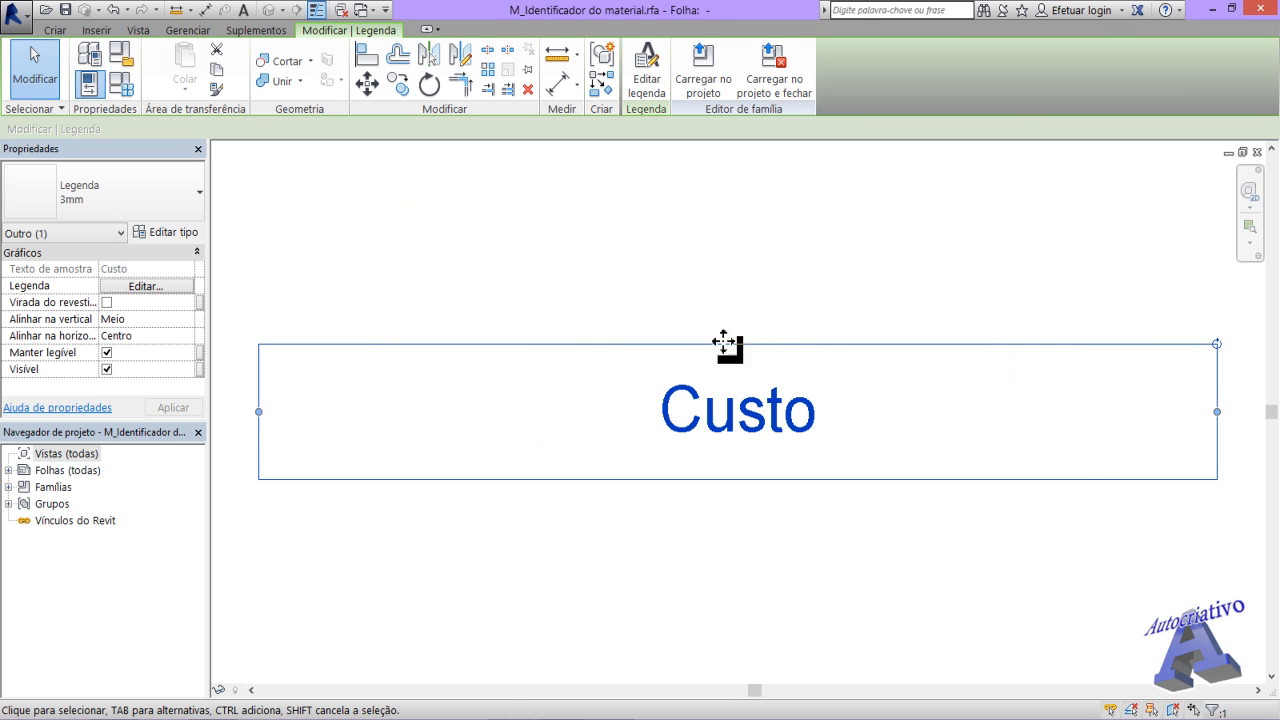
left_click(701, 79)
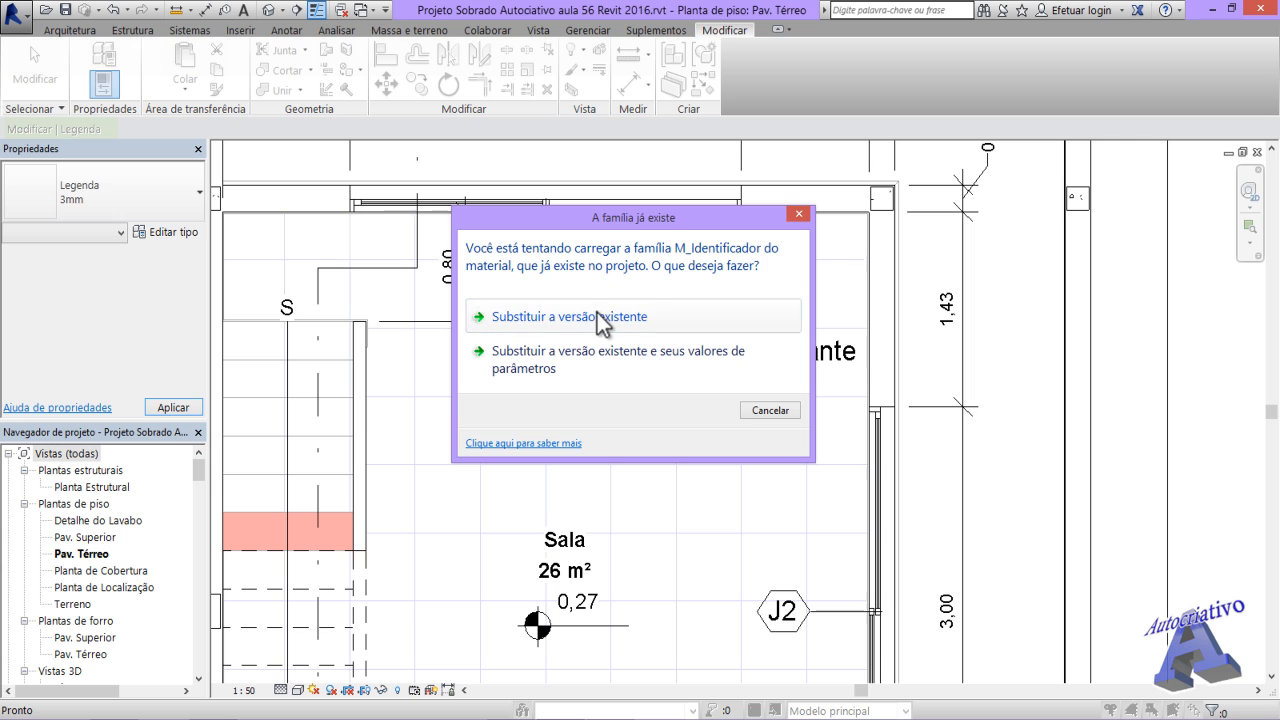
left_click(595, 313)
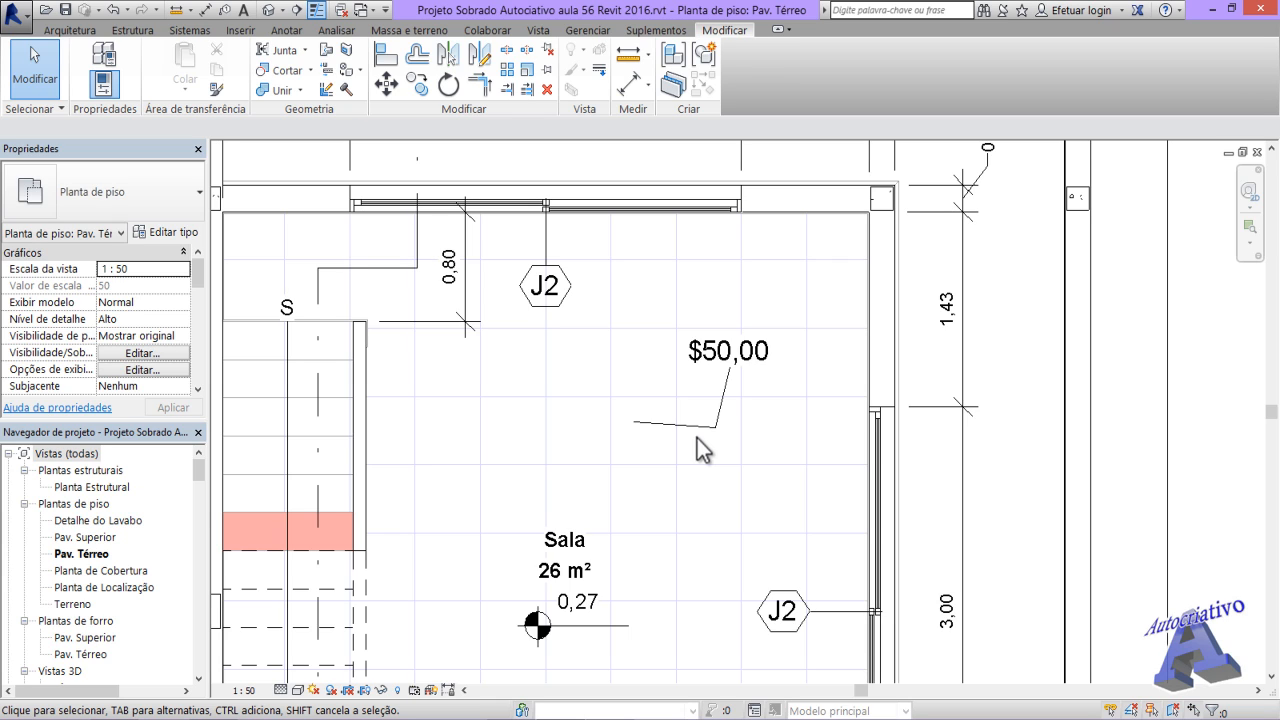
- Open the Detalhe do Lavabo floor plan and set its visual style to Realista, dismissing the save reminder without saving
double_click(100, 521)
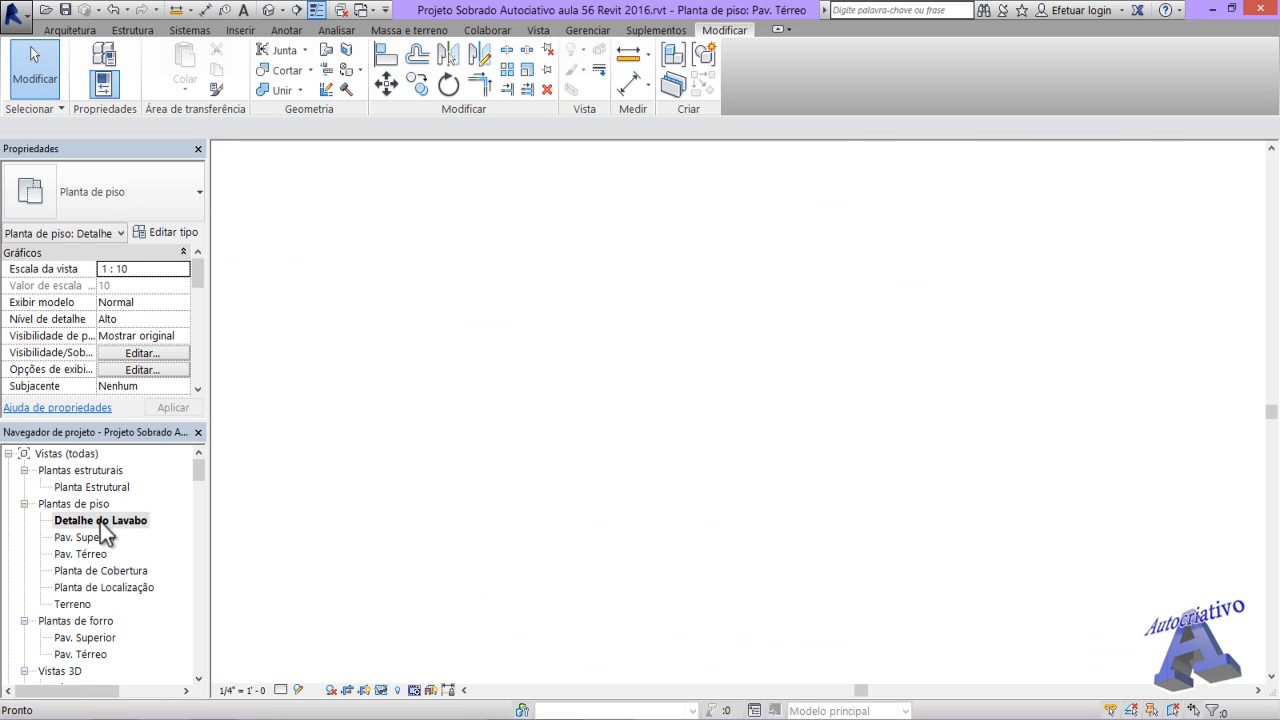
scroll(741, 370, "up", 8)
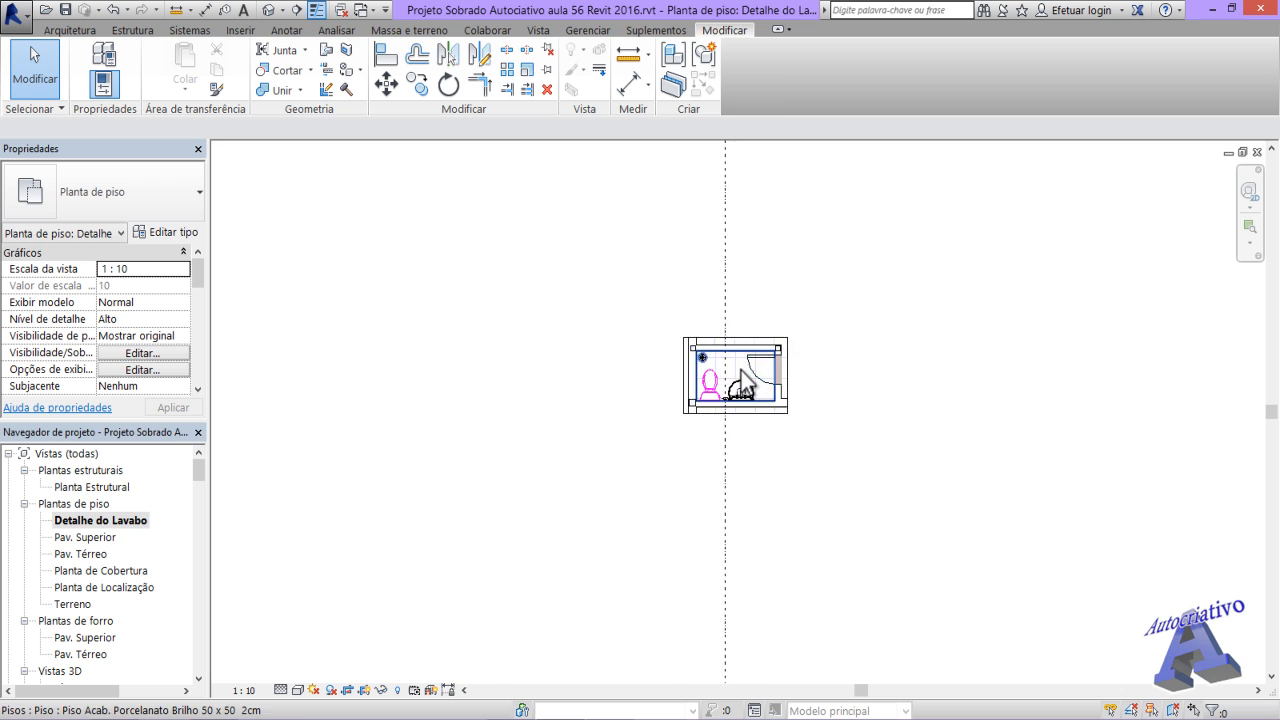
scroll(786, 354, "up", 2)
middle_click_drag(772, 384, 680, 337)
left_click(313, 690)
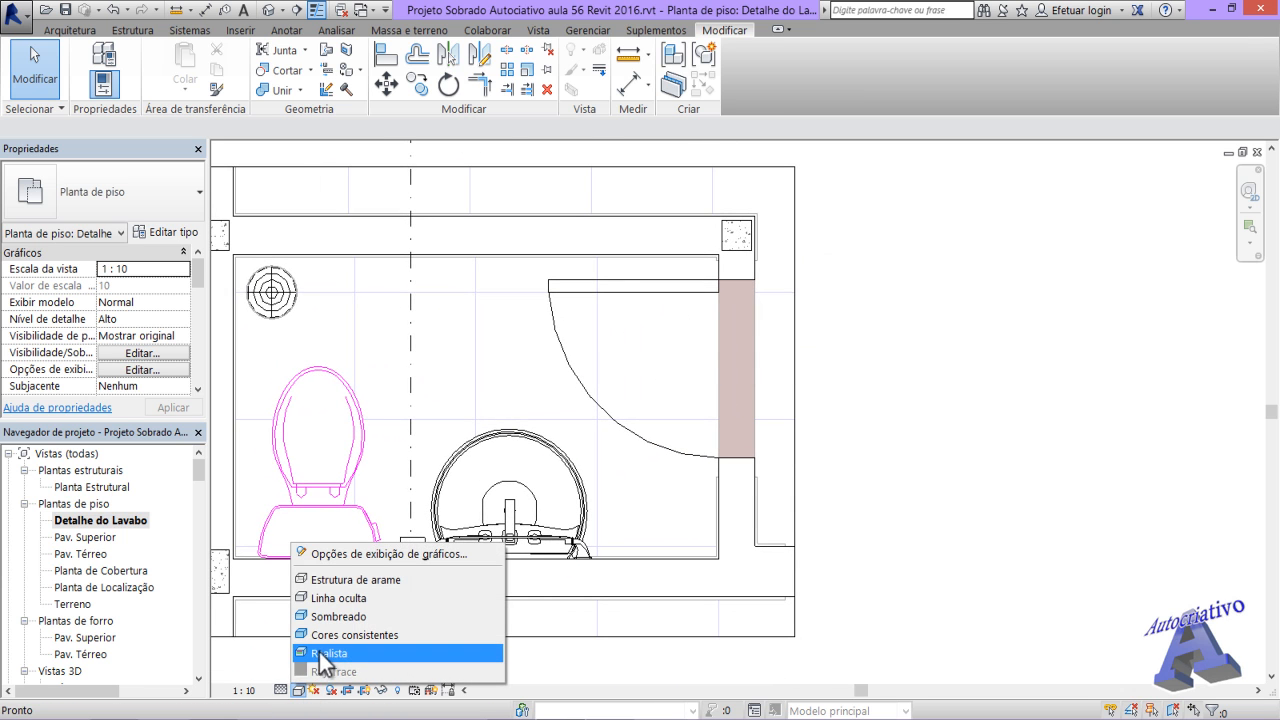
left_click(328, 652)
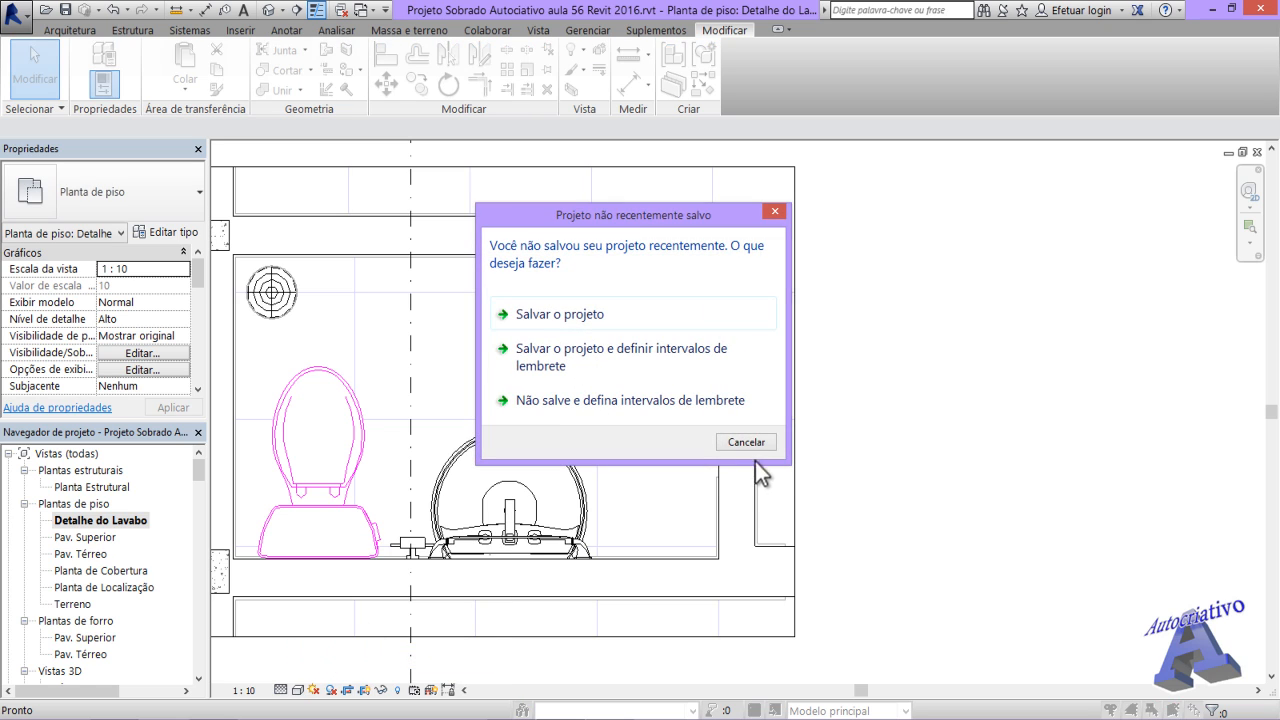
left_click(754, 443)
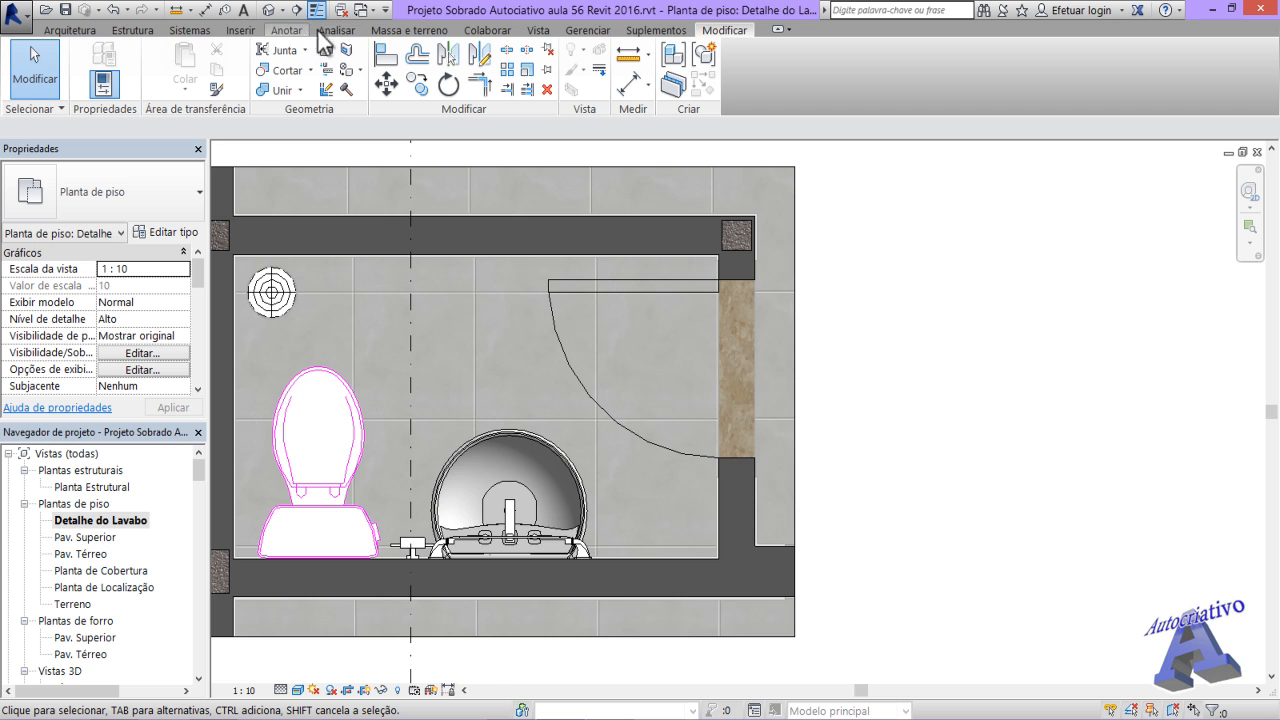
- Set the detail level of the Paredes category to Alto in the Detalhe do Lavabo view's visibility/graphics overrides
left_click(536, 31)
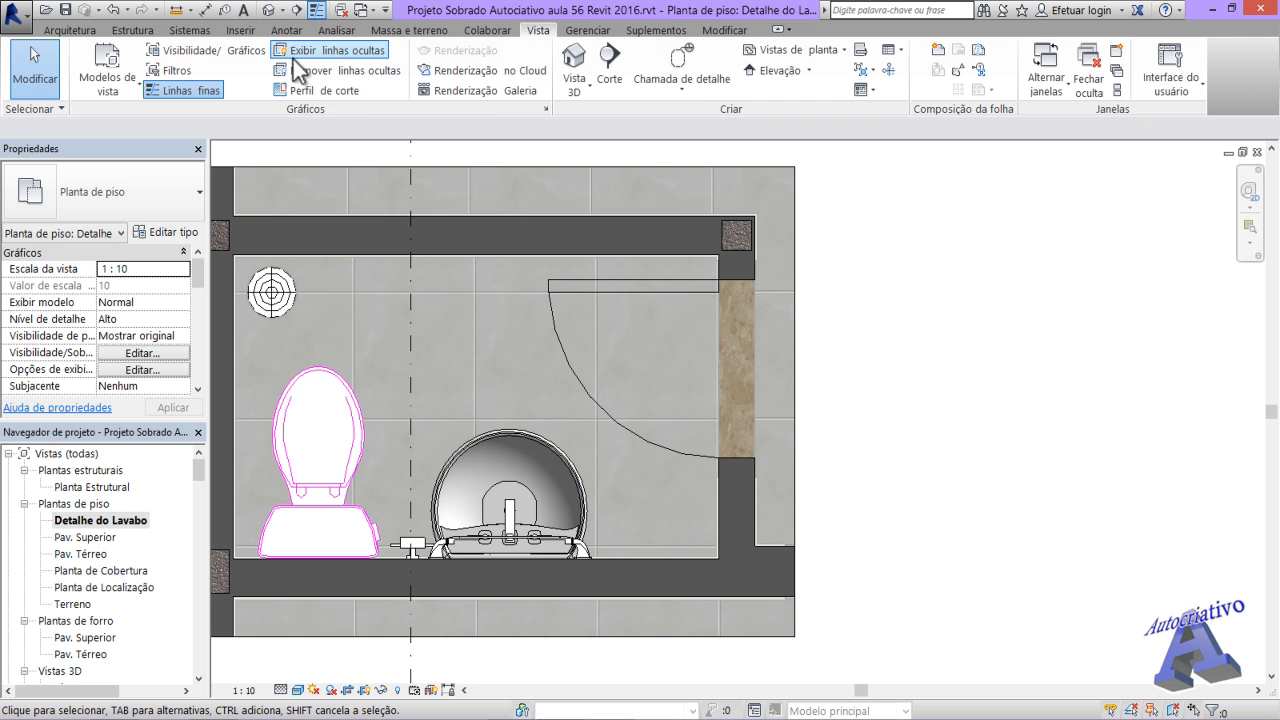
left_click(194, 53)
left_click_drag(997, 264, 994, 412)
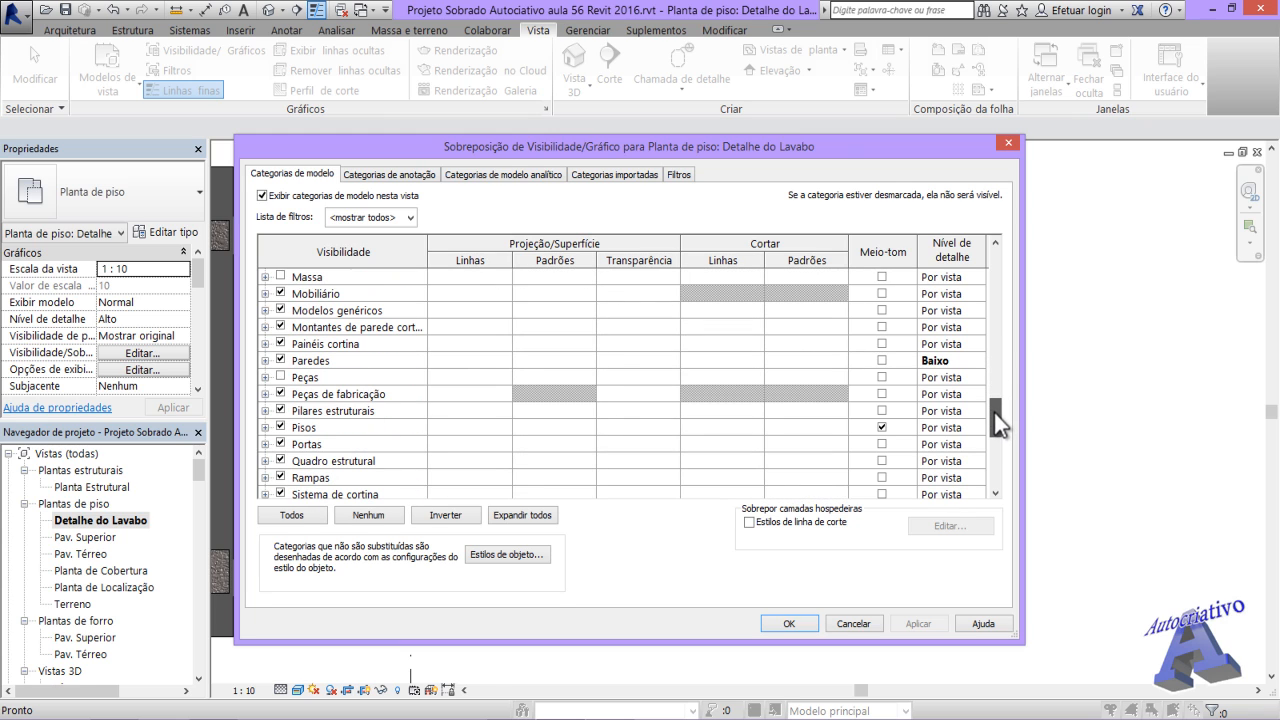
left_click(967, 364)
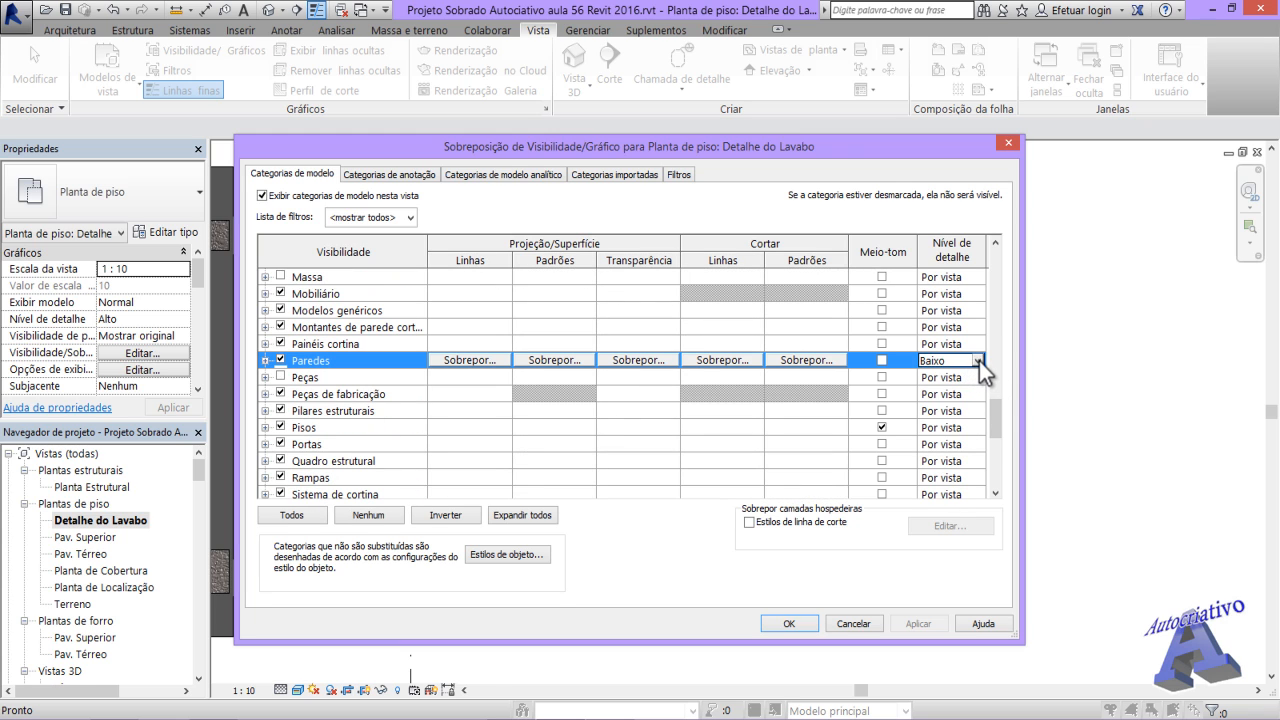
left_click(978, 361)
left_click(935, 419)
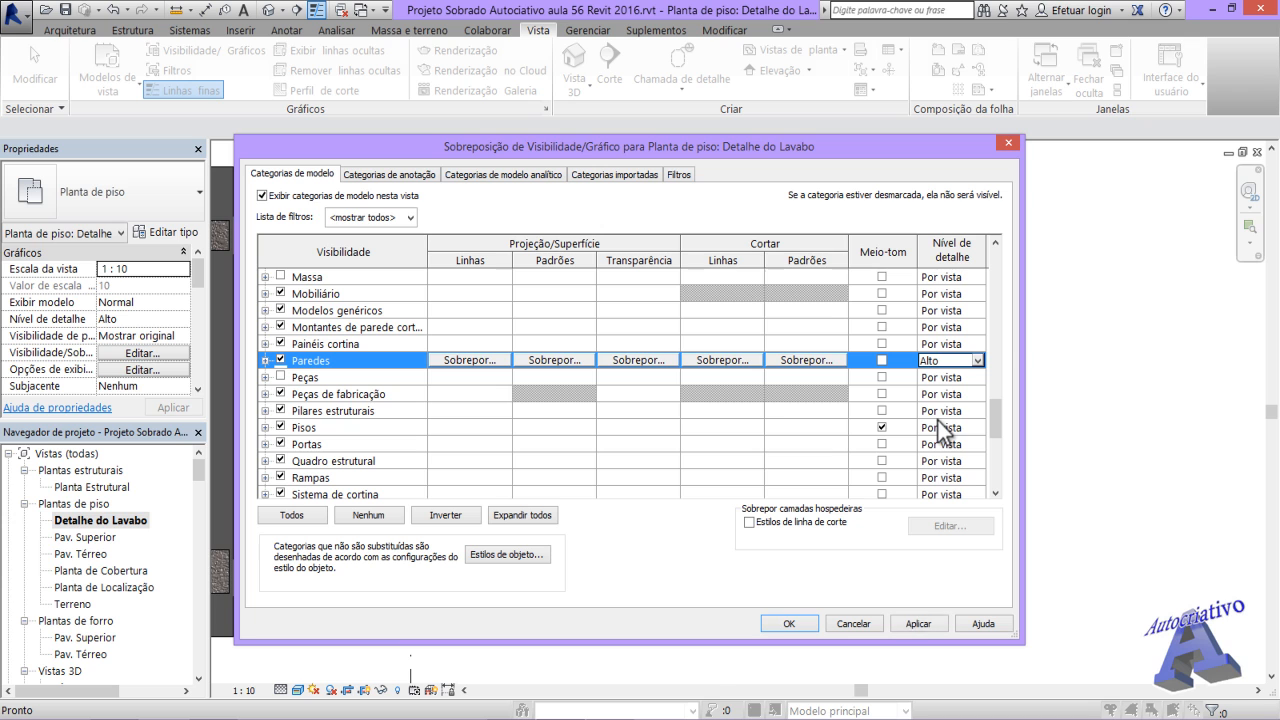
left_click(928, 626)
left_click(789, 624)
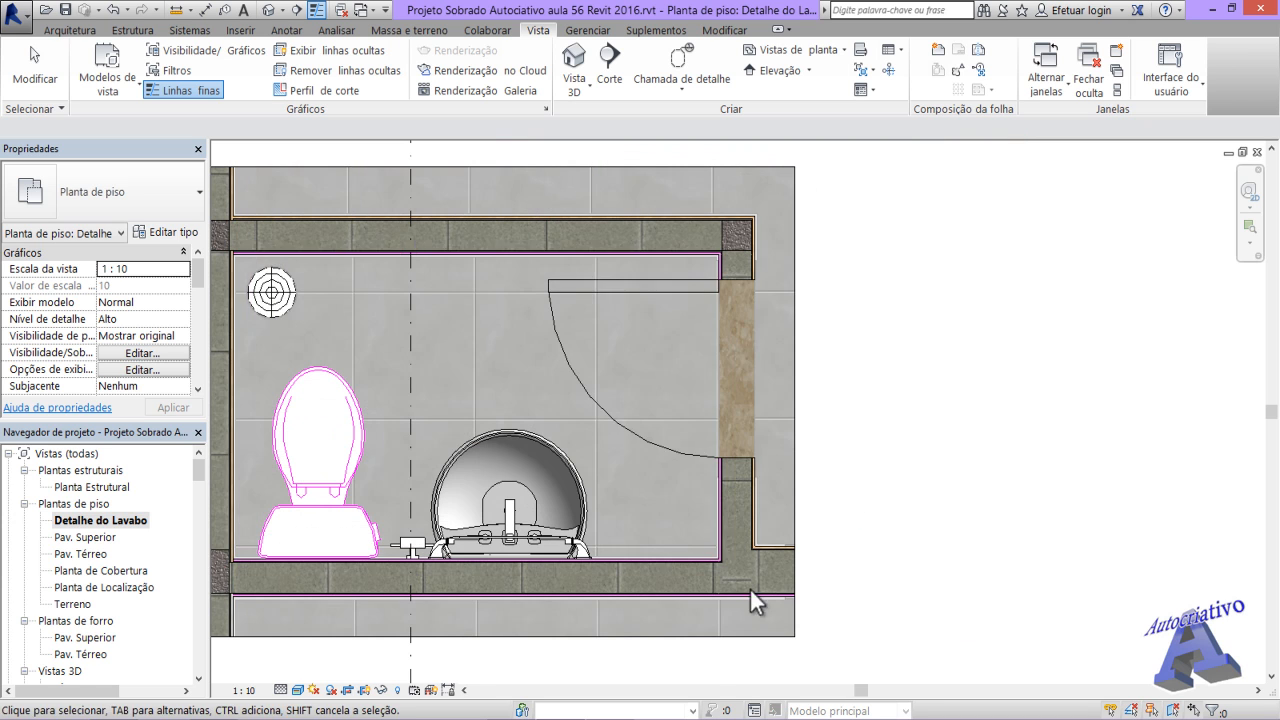
- Tag the material of the wall's masonry core just above the door opening, with a bent leader ending outside the plan
scroll(710, 299, "up", 4)
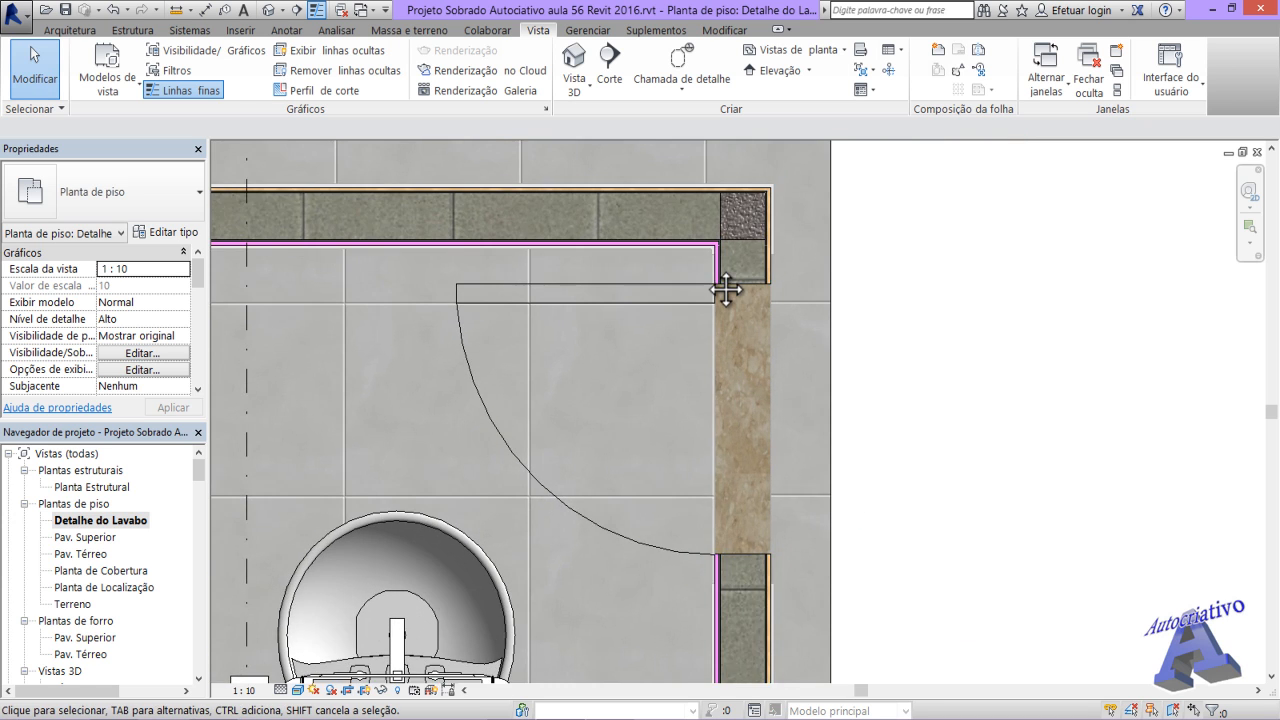
middle_click_drag(624, 376, 617, 314)
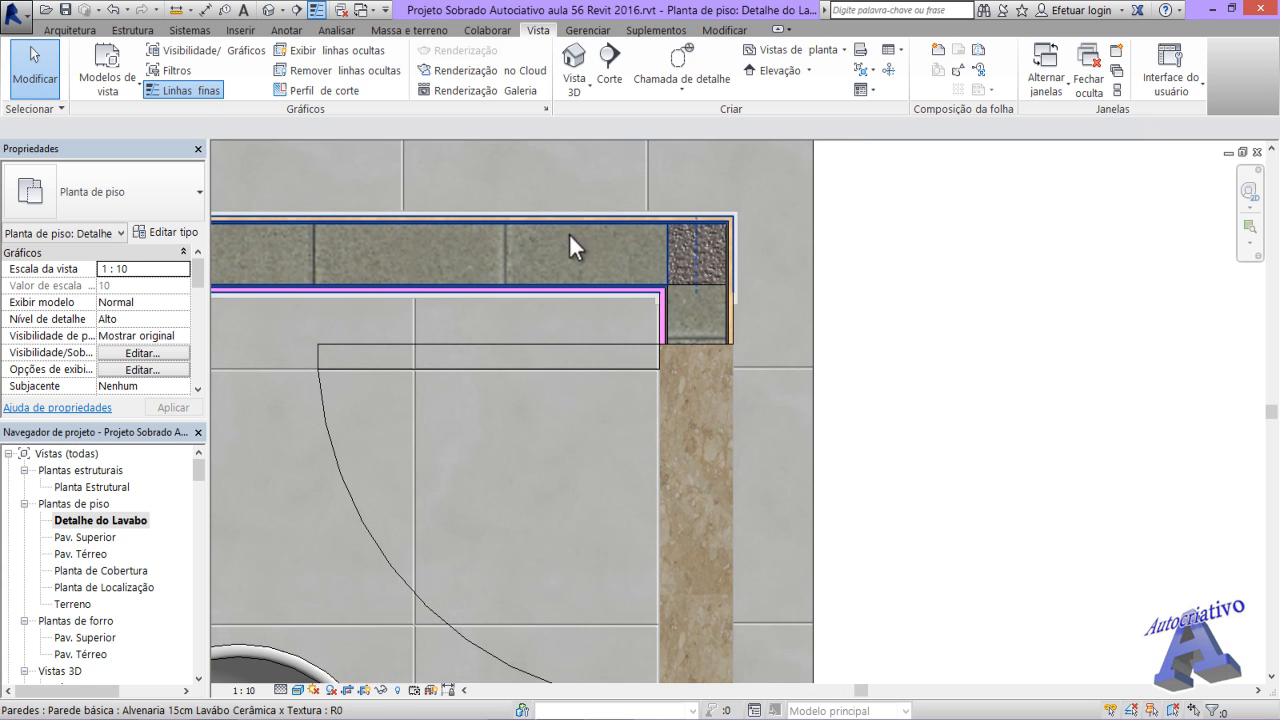
left_click(299, 32)
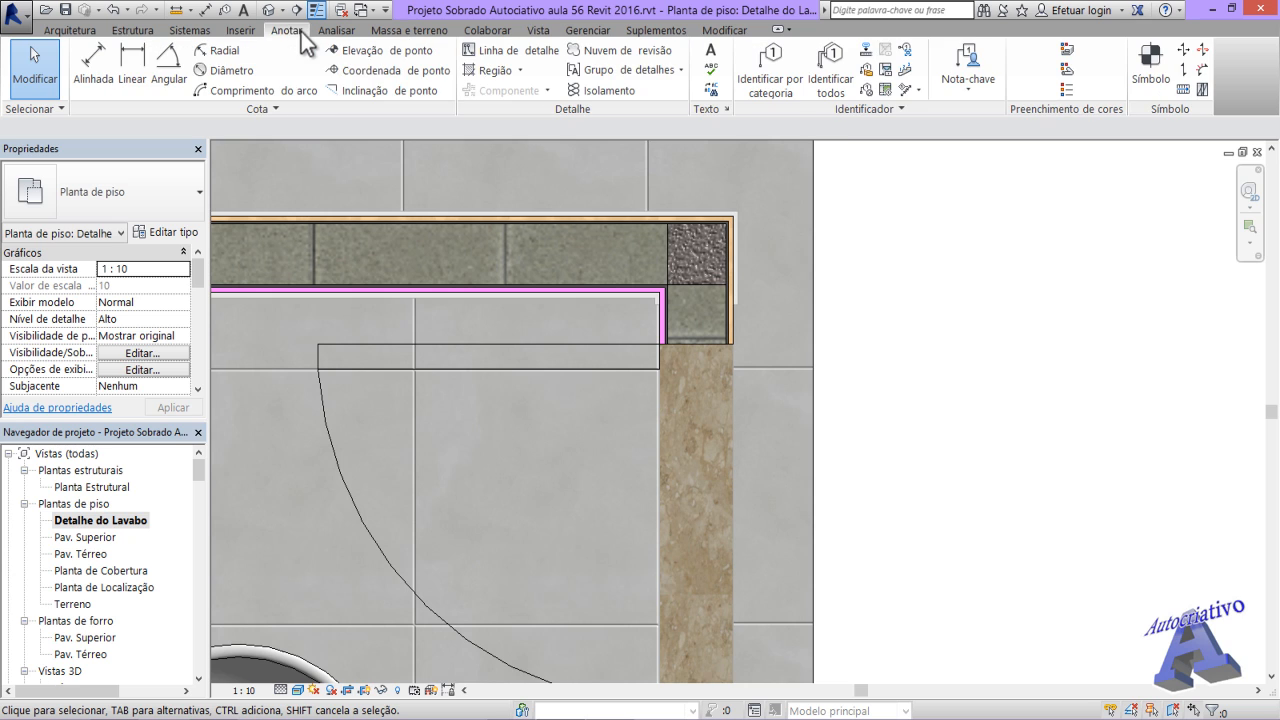
left_click(868, 90)
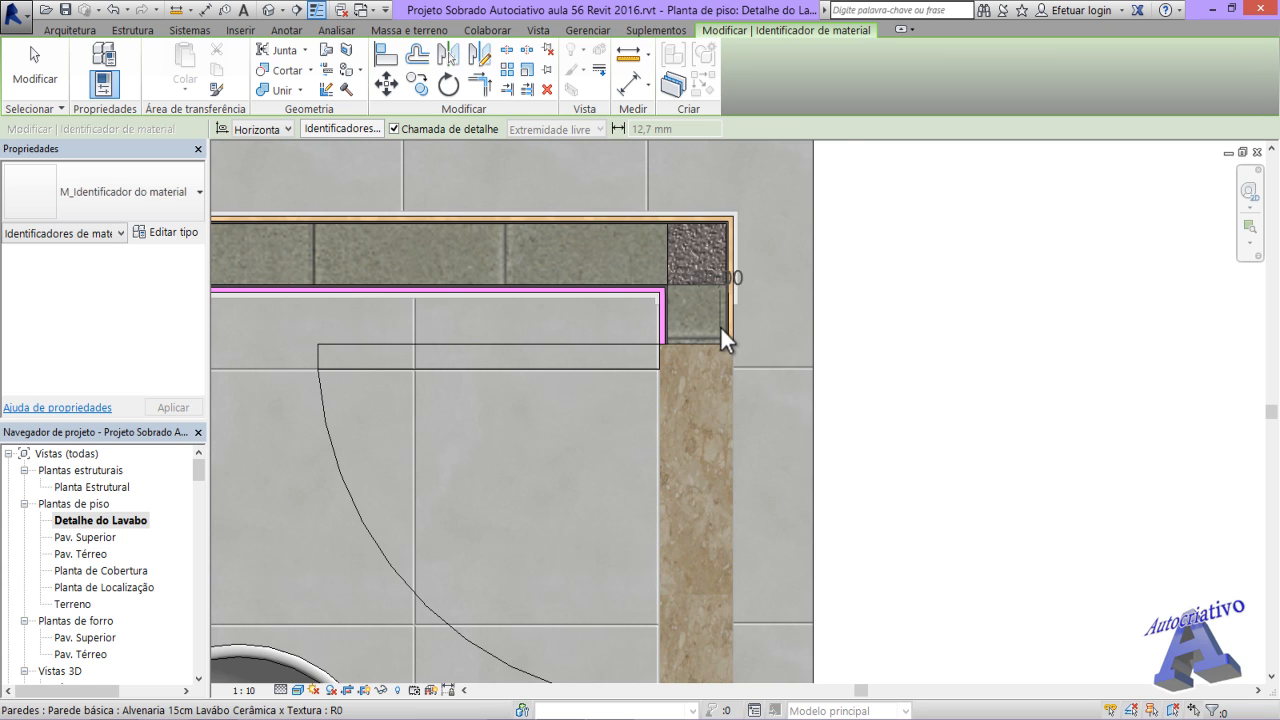
scroll(720, 326, "up", 4)
left_click(686, 309)
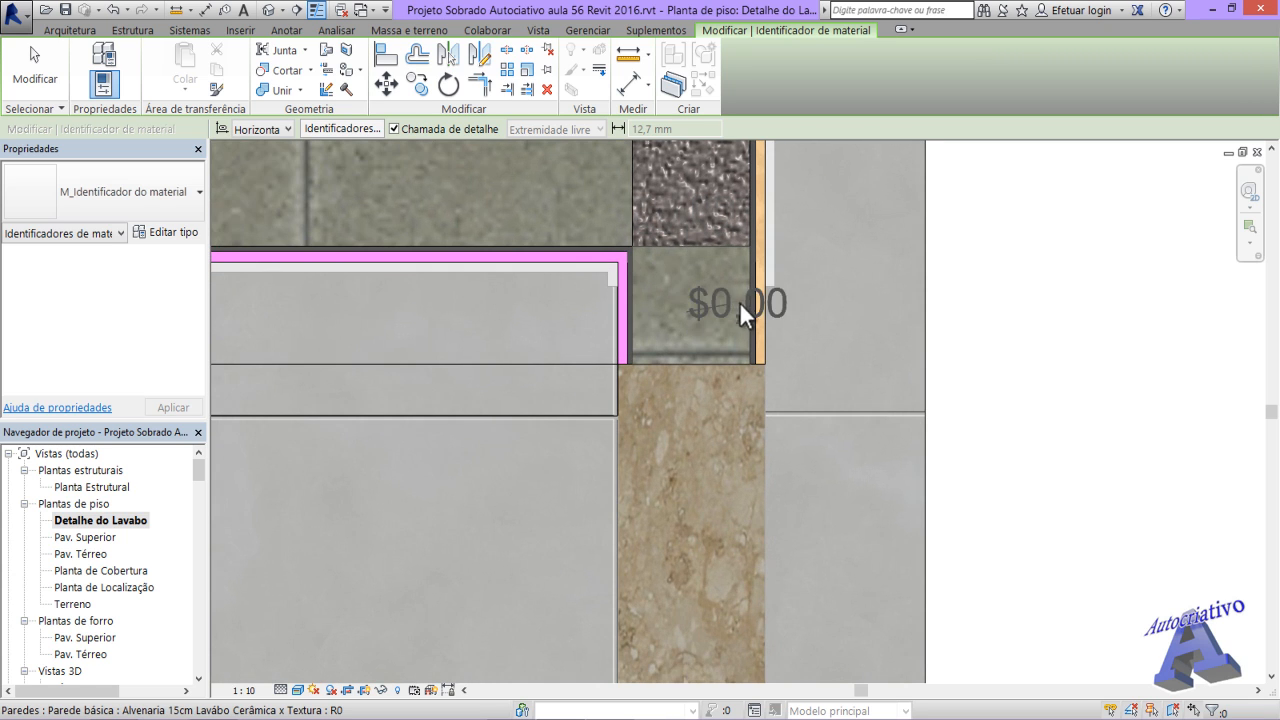
left_click(1030, 236)
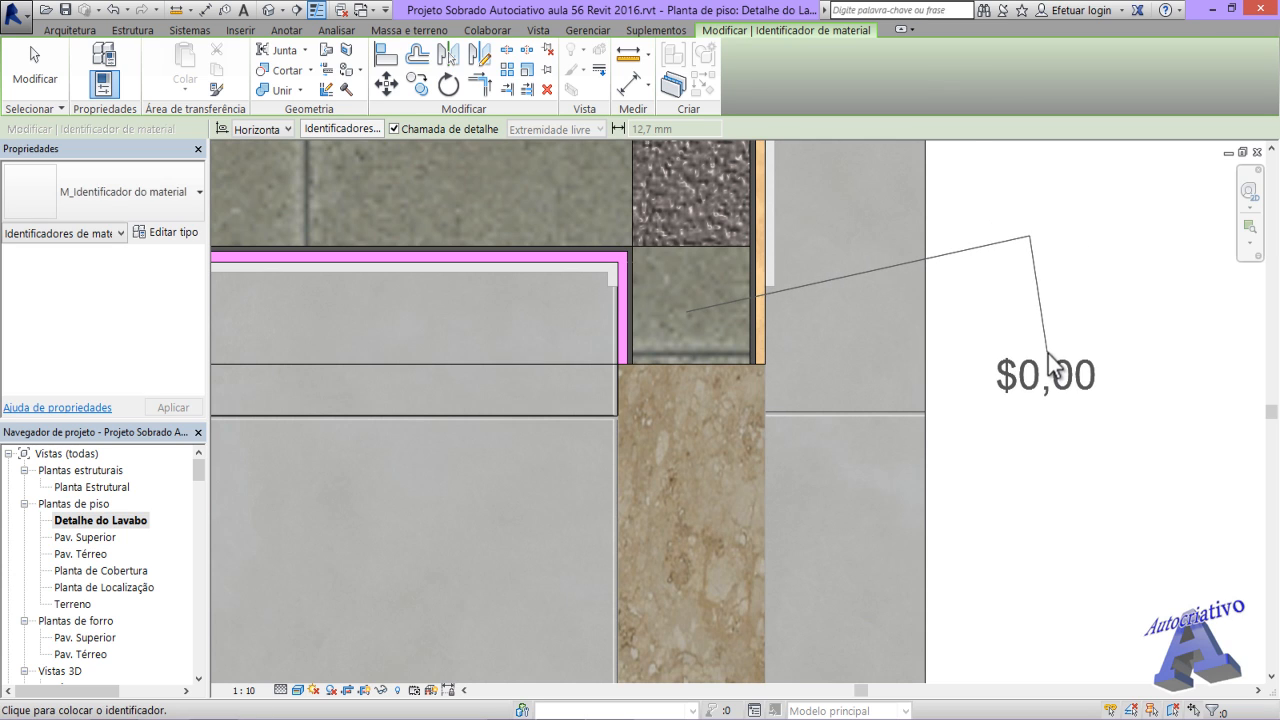
left_click(1100, 283)
scroll(1100, 280, "down", 3)
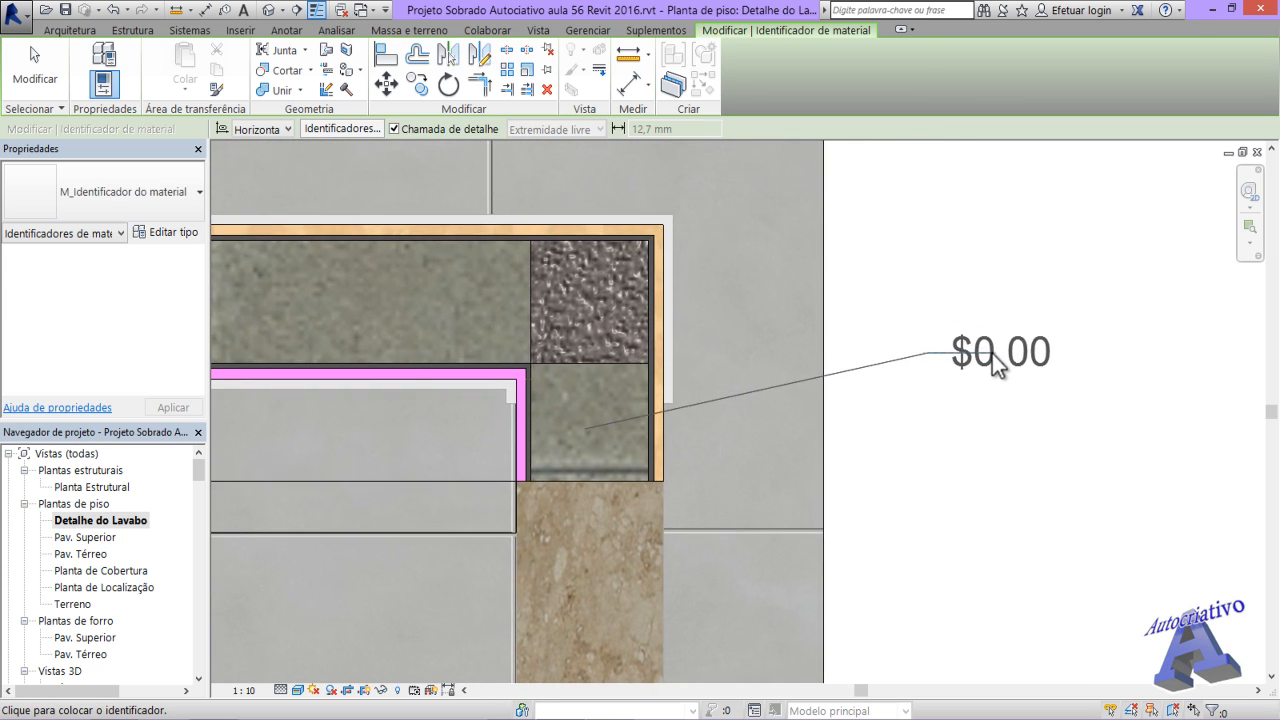
key("Escape")
key("Escape")
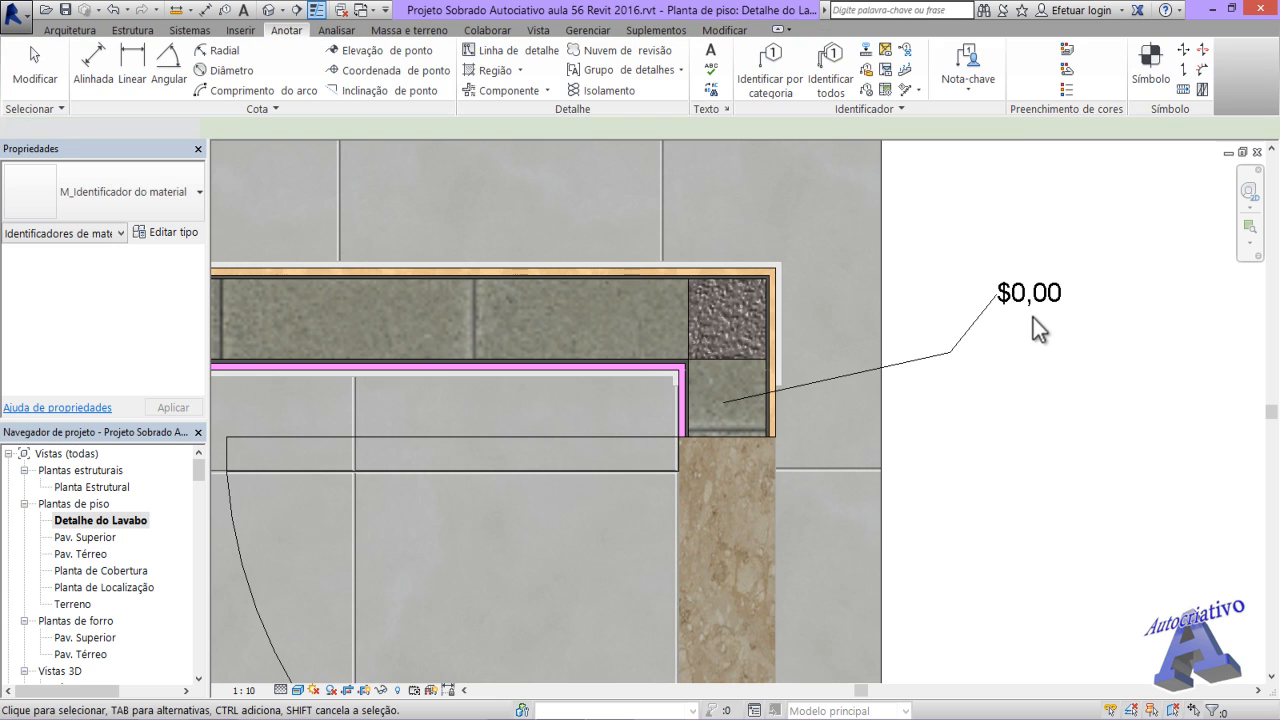
- Open the family of the wall's new material tag for editing and bring up its label's parameter settings
left_click(1021, 296)
double_click(1025, 296)
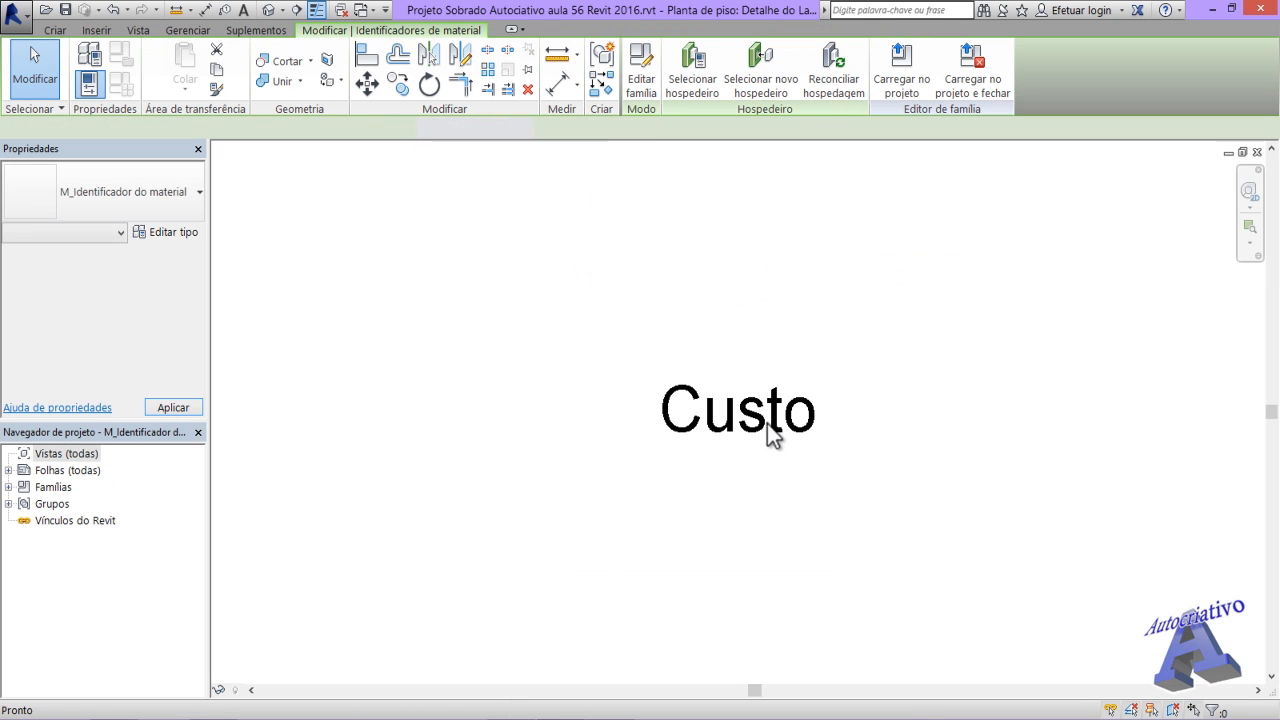
left_click(769, 432)
left_click(646, 83)
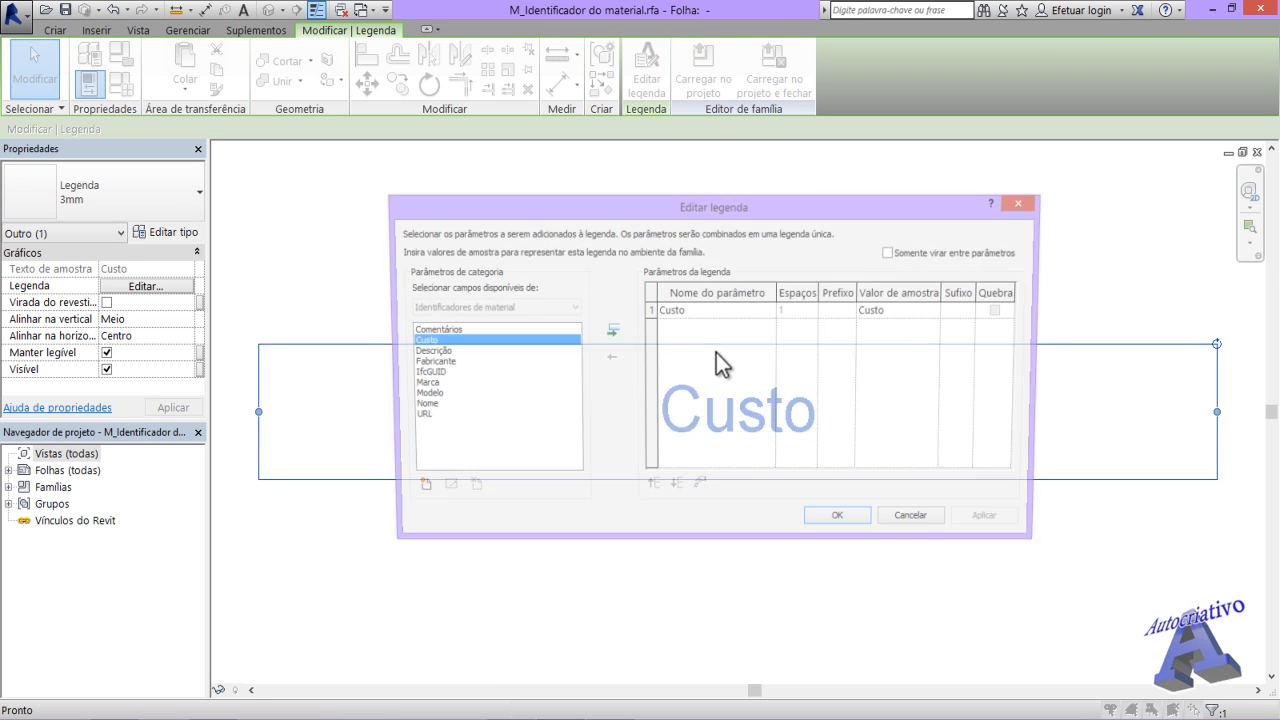
- Replace the label's Custo parameter with Nome and load the tag family into the project, overwriting the existing version
left_click(419, 407)
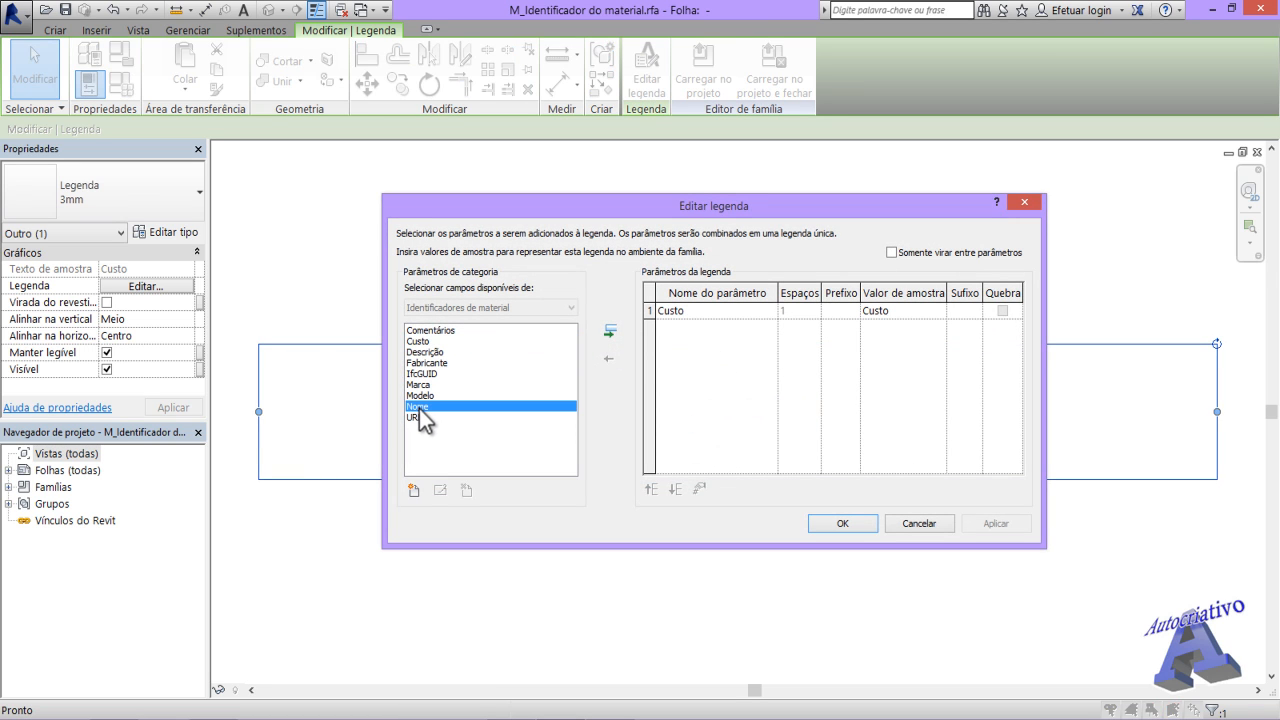
left_click(611, 333)
left_click(650, 310)
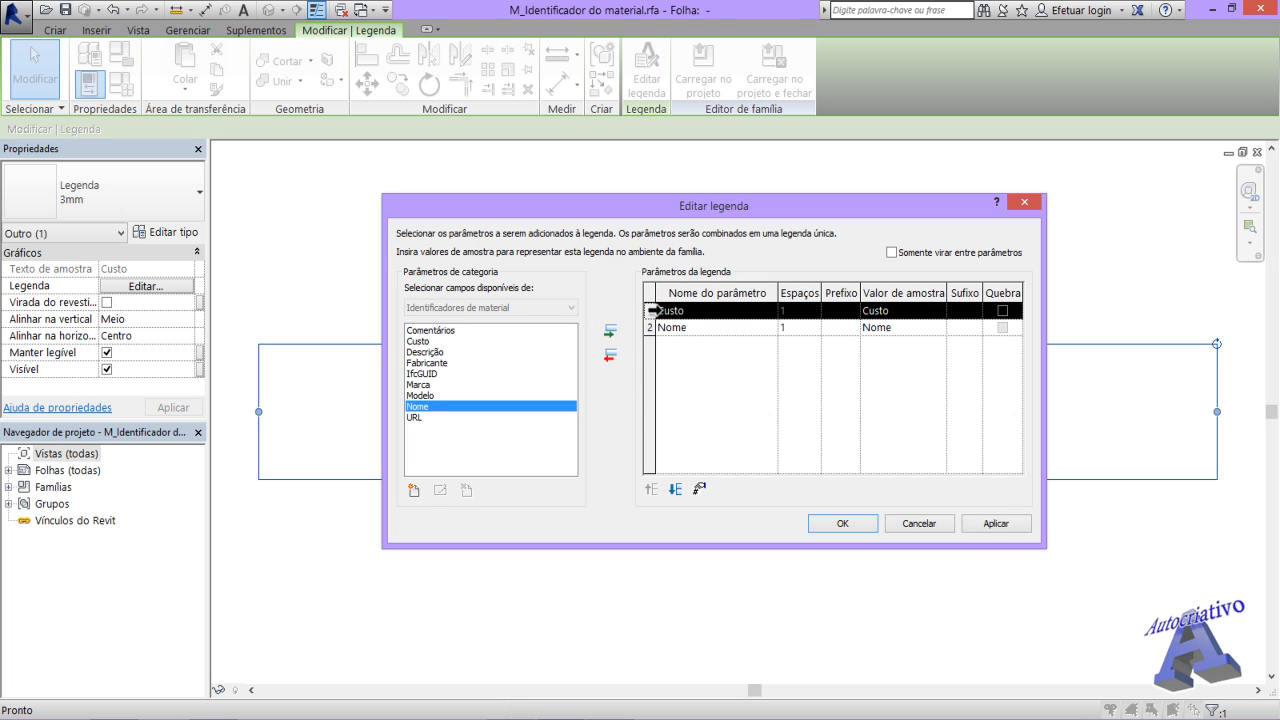
left_click(612, 358)
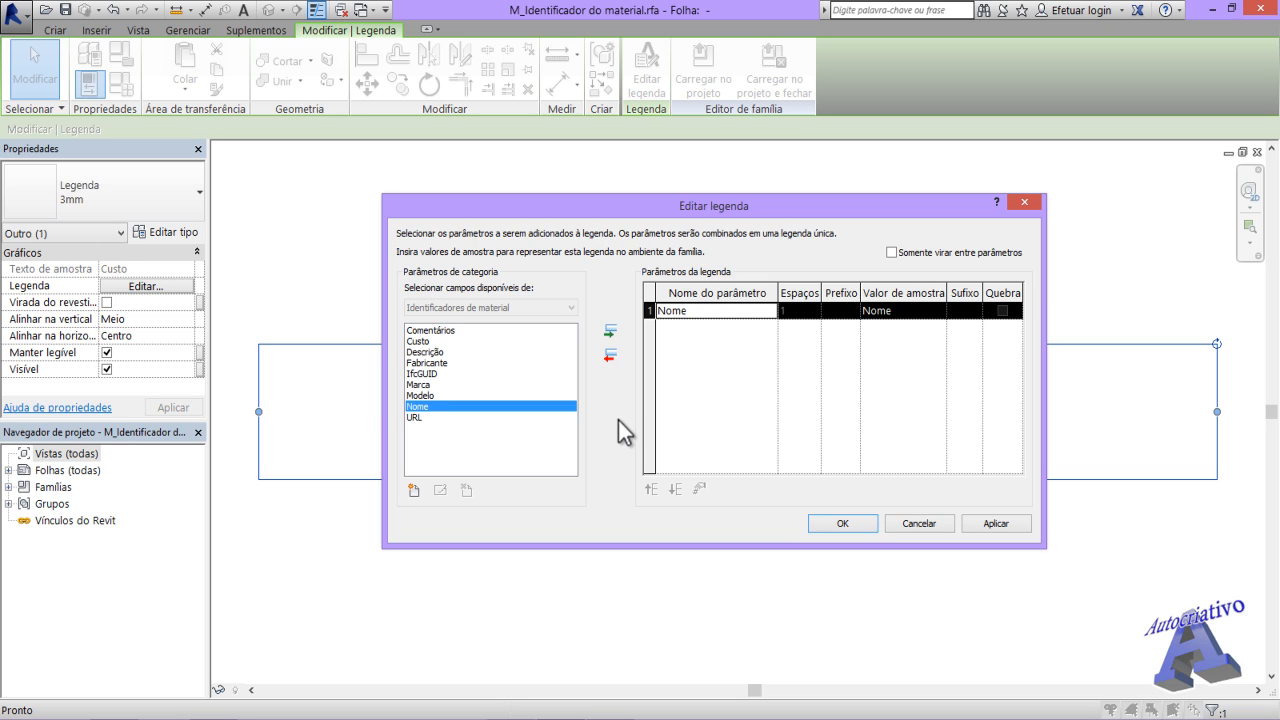
left_click(967, 524)
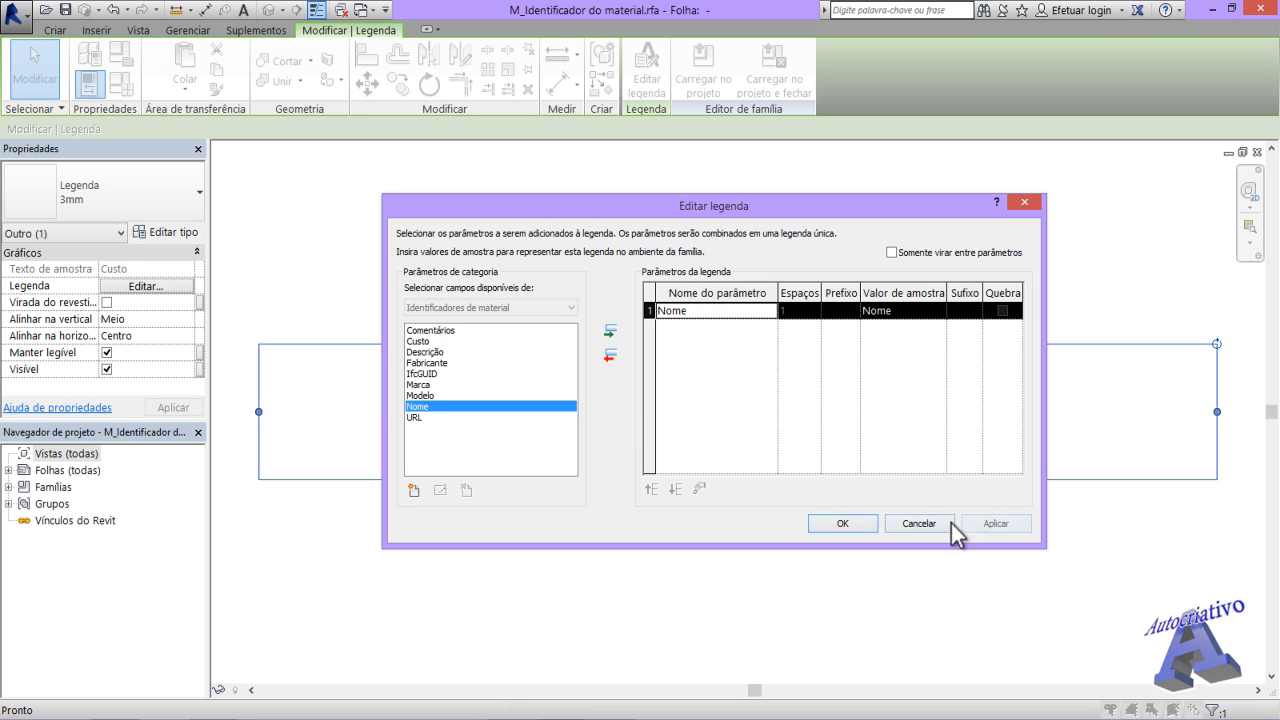
left_click(852, 522)
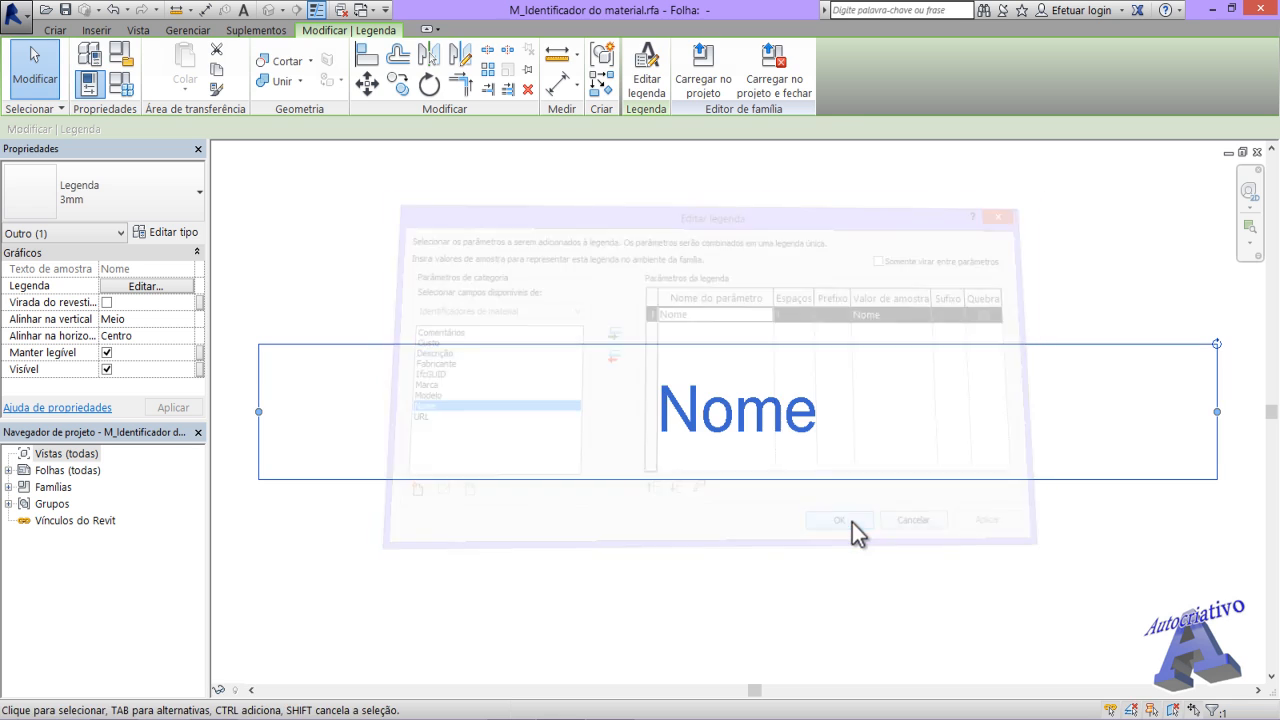
left_click(703, 82)
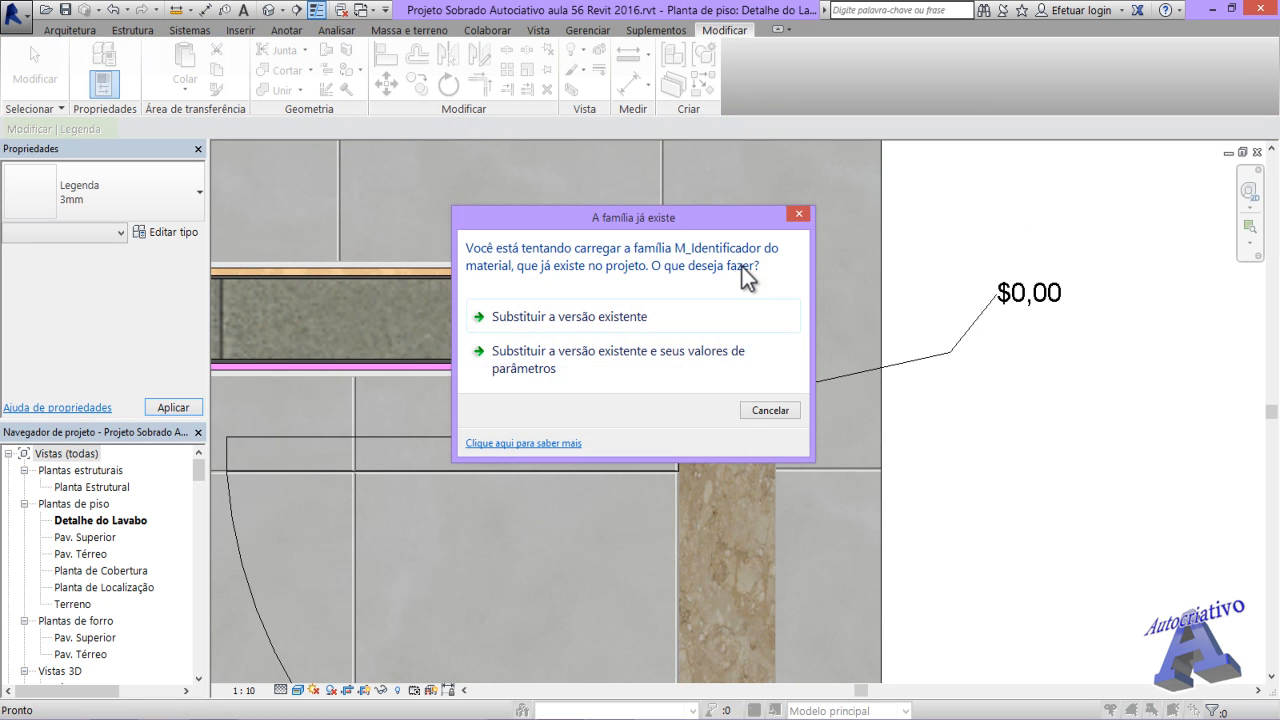
left_click(606, 316)
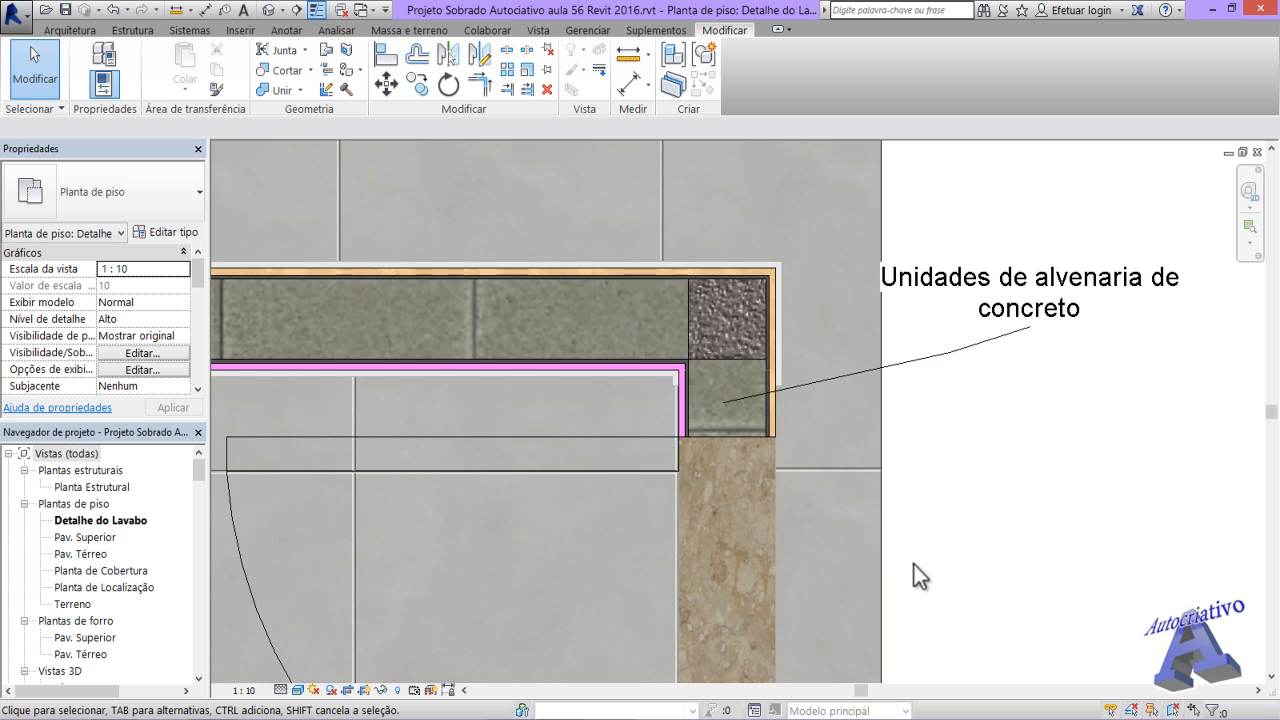
- Move the text of the wall masonry's material tag farther out from the plan, keeping its leader on the masonry core
scroll(914, 568, "down", 2)
middle_click_drag(945, 577, 740, 500)
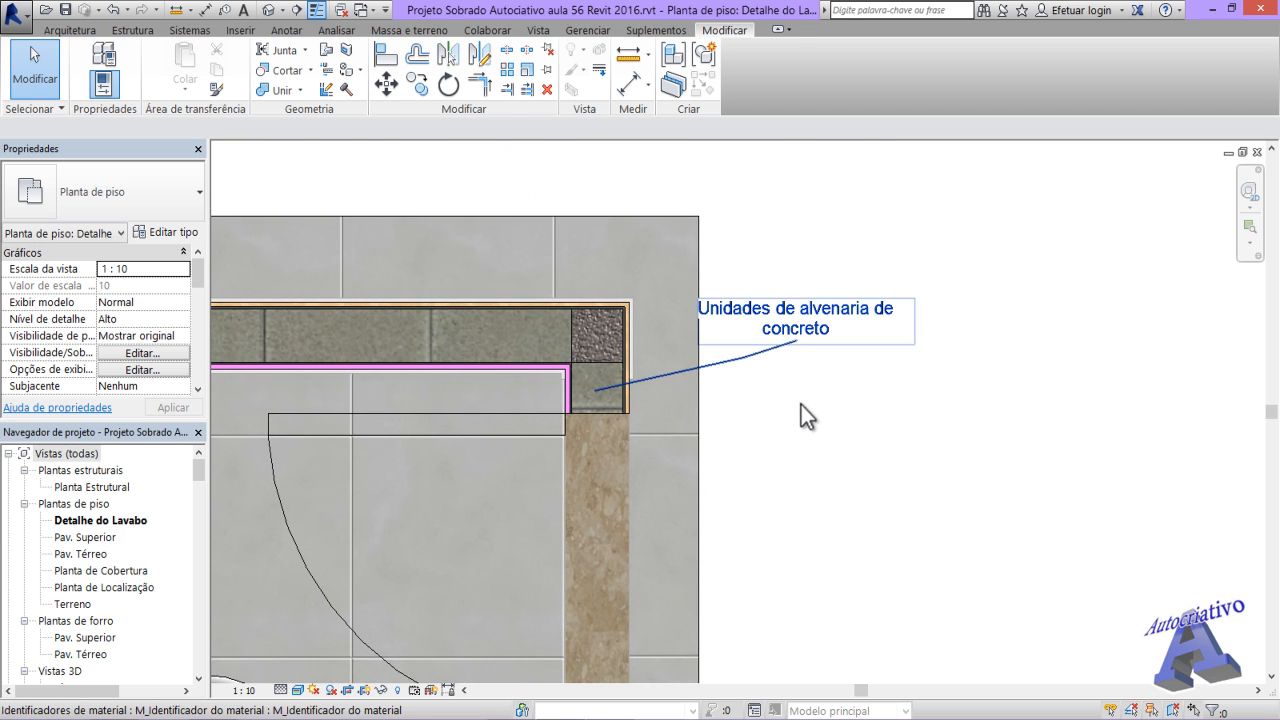
left_click(794, 338)
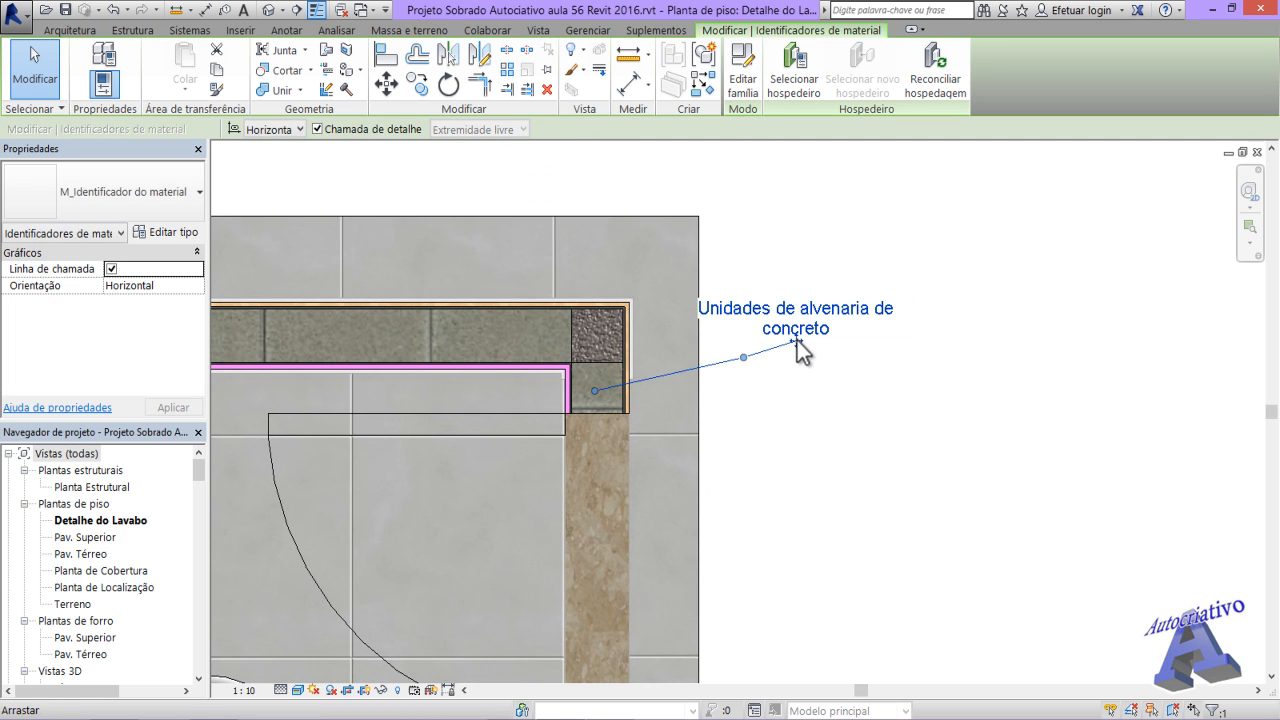
left_click_drag(796, 341, 850, 345)
left_click(845, 429)
middle_click_drag(891, 500, 946, 505)
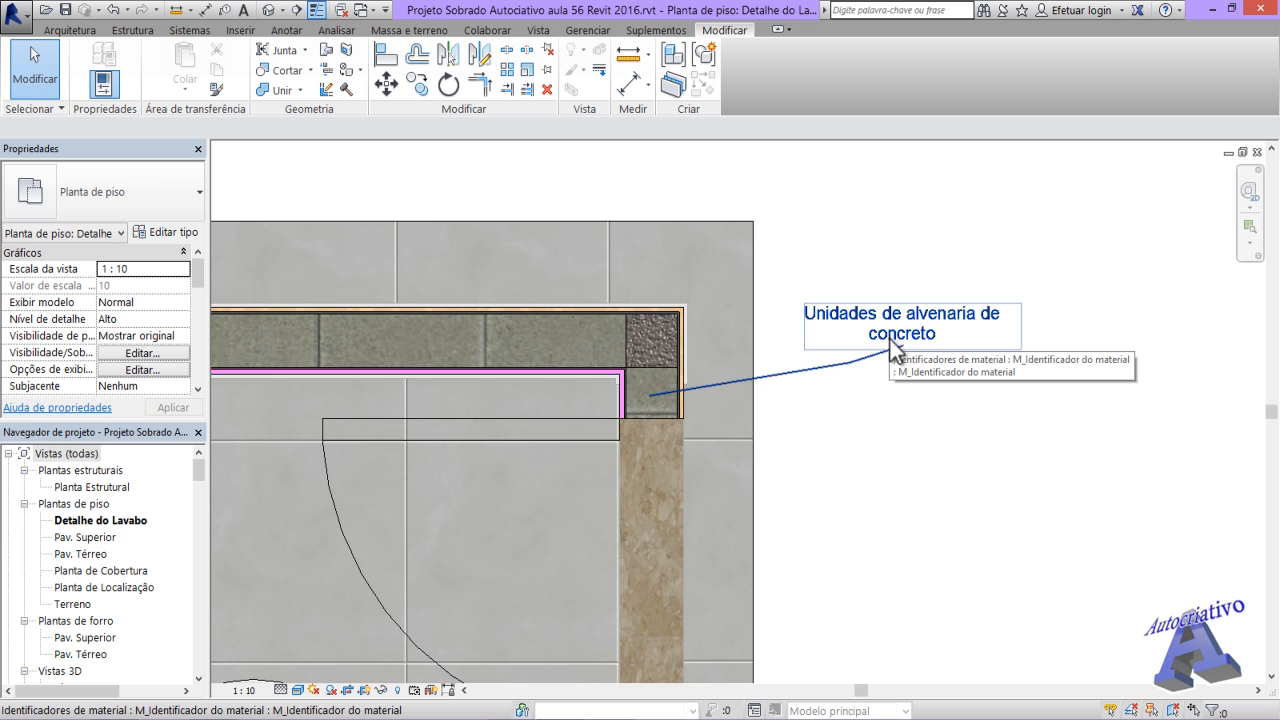
- Reattach the material tag's leader to the wall's outer orange finish layer and move its elbow so the leader runs straight to the text
scroll(658, 397, "up", 2)
scroll(658, 397, "up", 2)
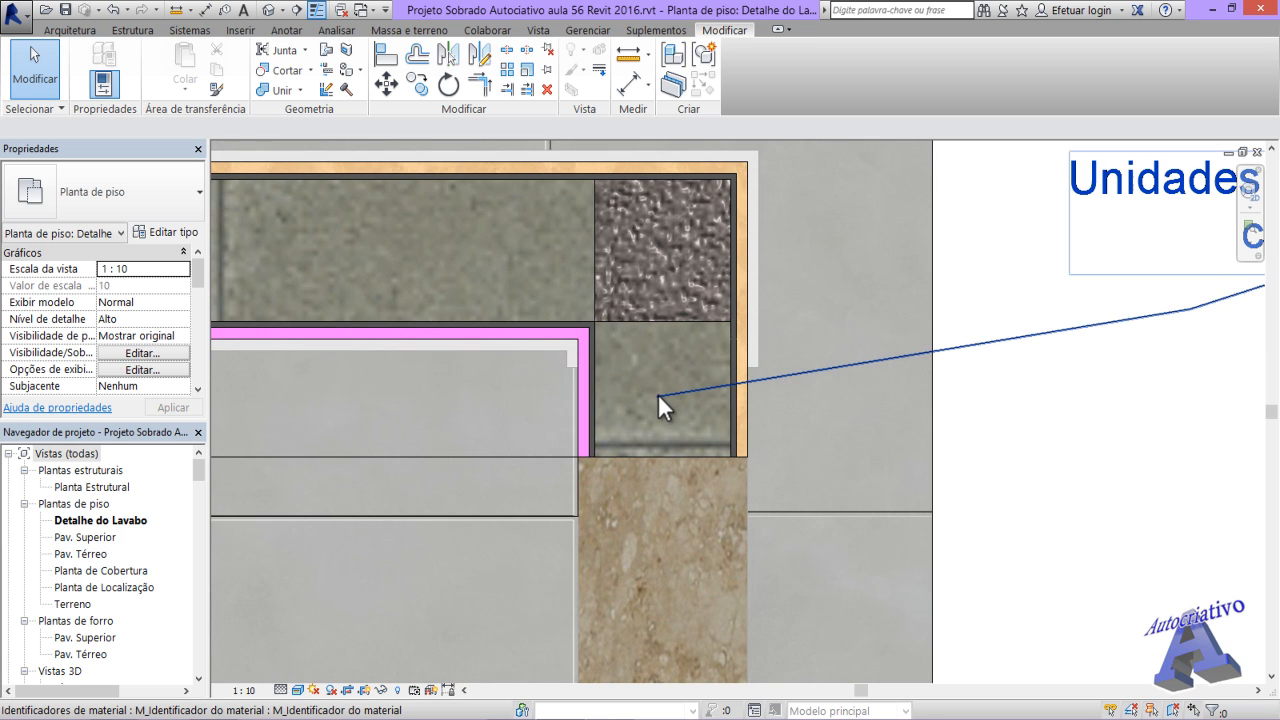
left_click(782, 378)
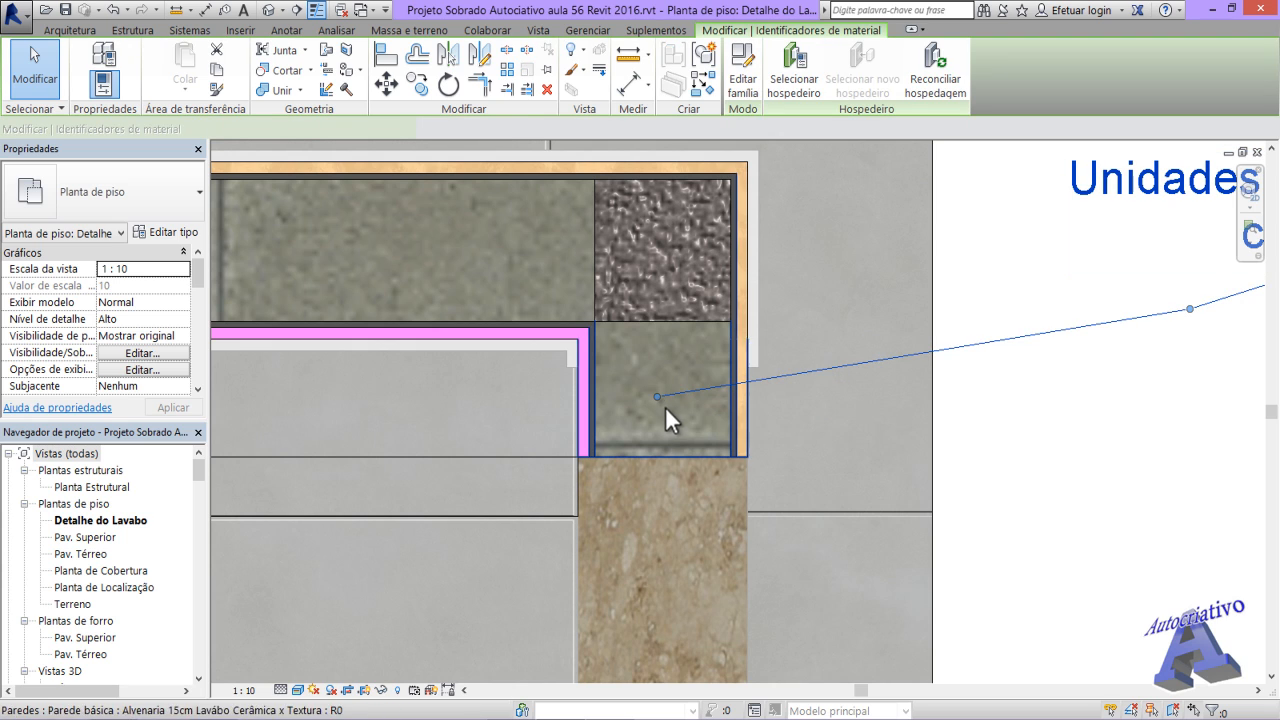
left_click_drag(656, 397, 740, 407)
scroll(898, 468, "down", 2)
middle_click_drag(1060, 493, 820, 491)
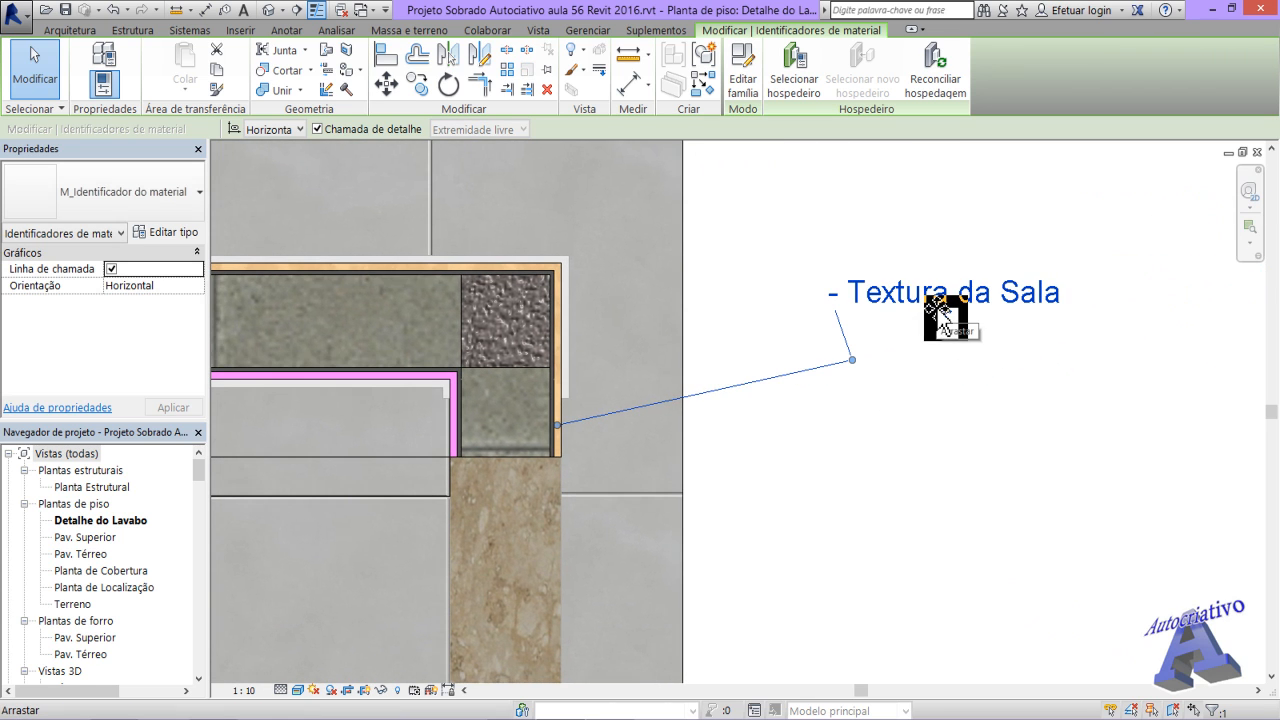
left_click_drag(855, 362, 693, 358)
left_click(794, 447)
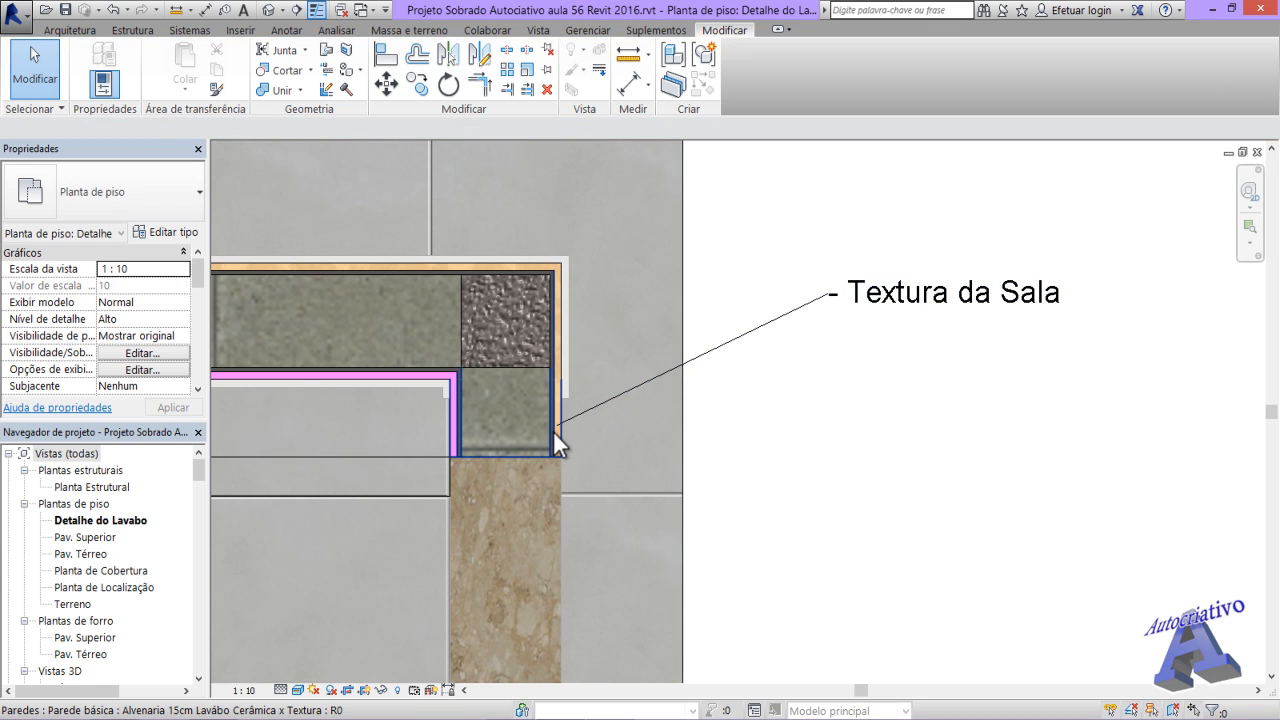
middle_click_drag(508, 440, 561, 456)
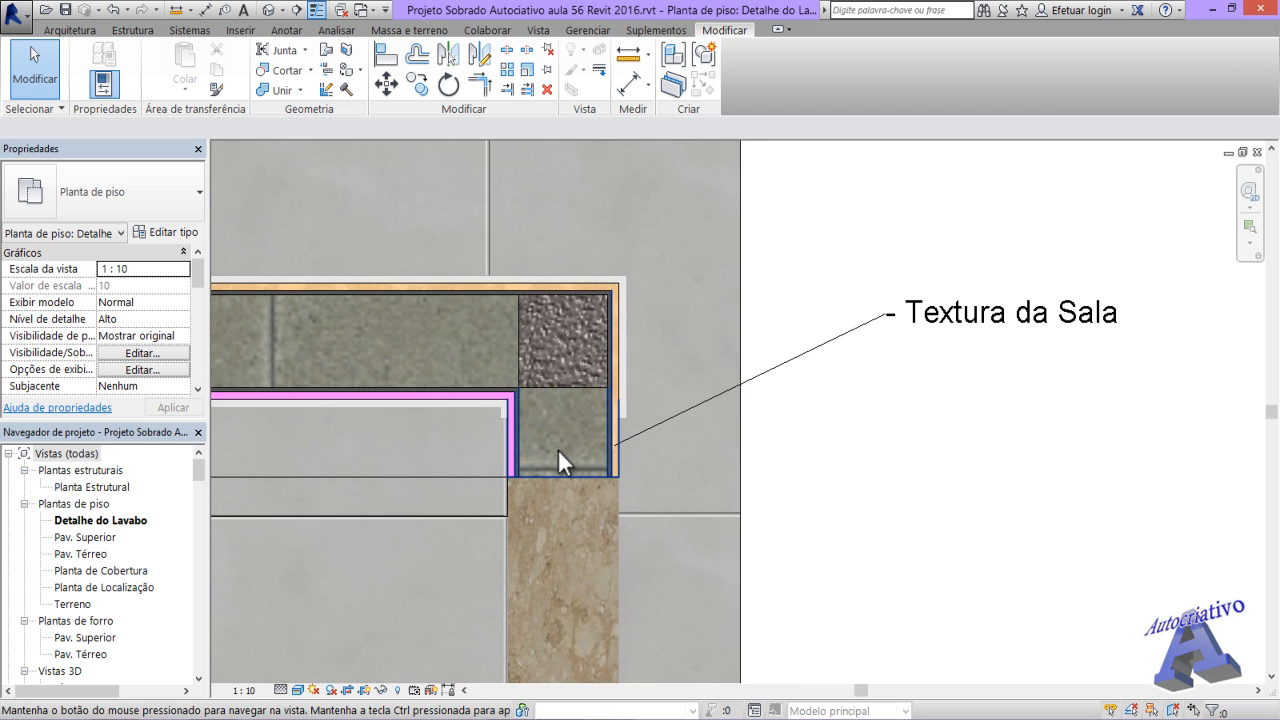
- Tag the material of the thin dark layer between the masonry and outer finish, placing the tag outside the plan above the existing one
left_click(284, 31)
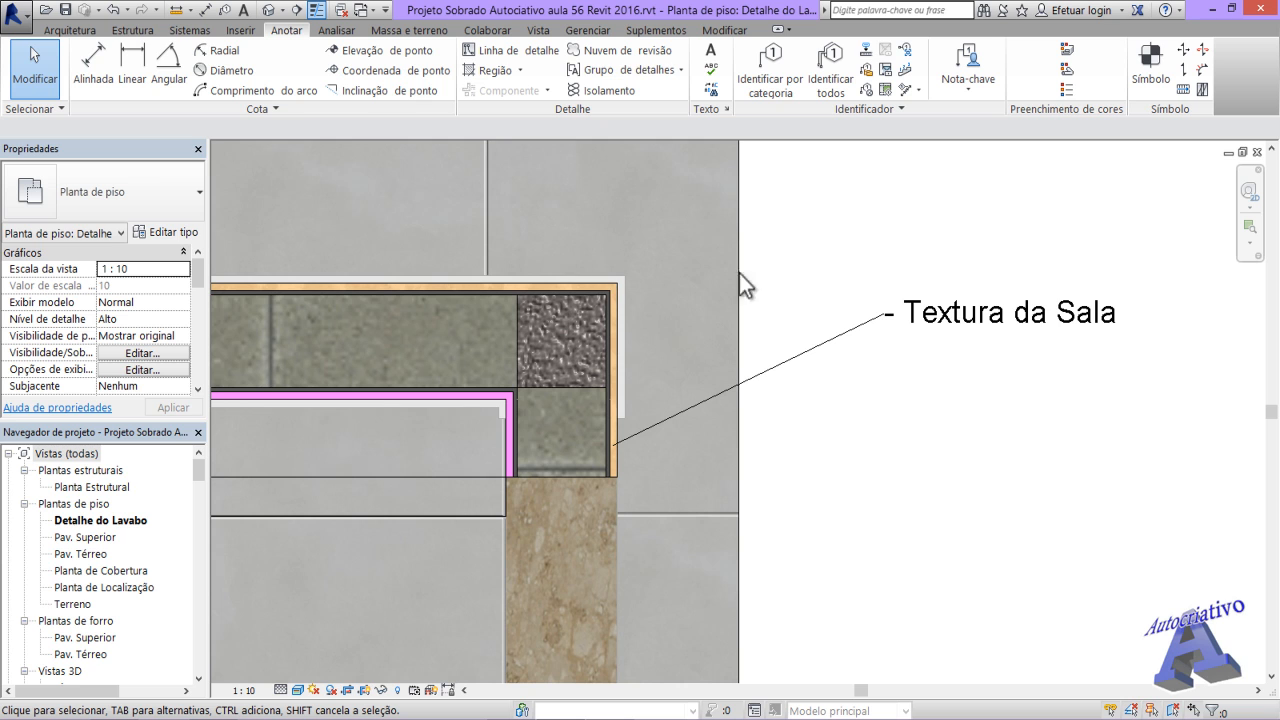
left_click(866, 89)
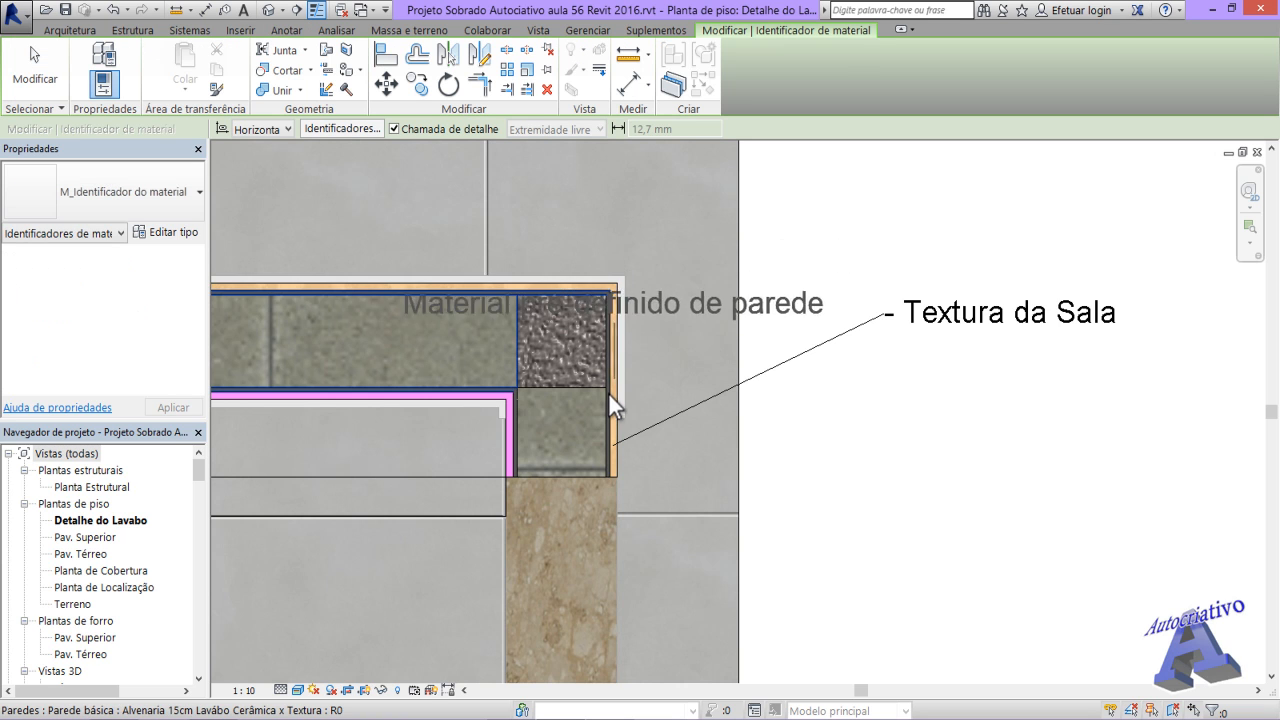
scroll(609, 397, "up", 5)
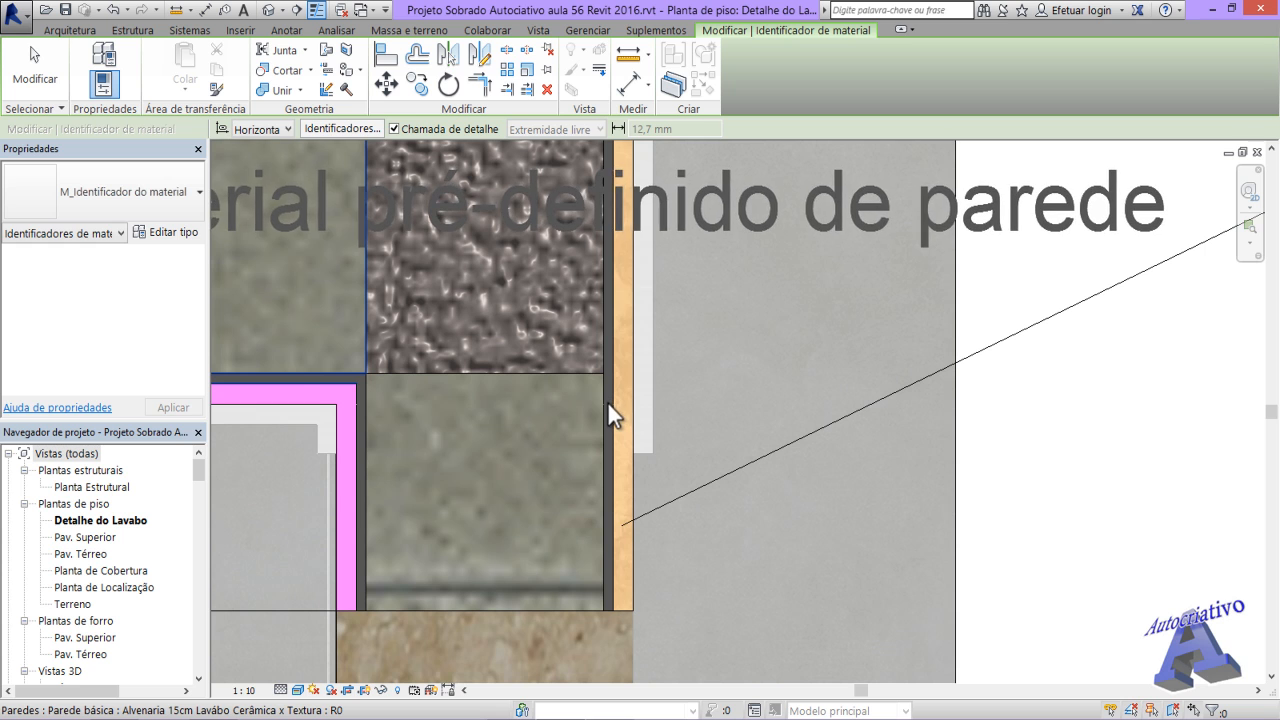
scroll(674, 365, "down", 5)
scroll(730, 330, "down", 3)
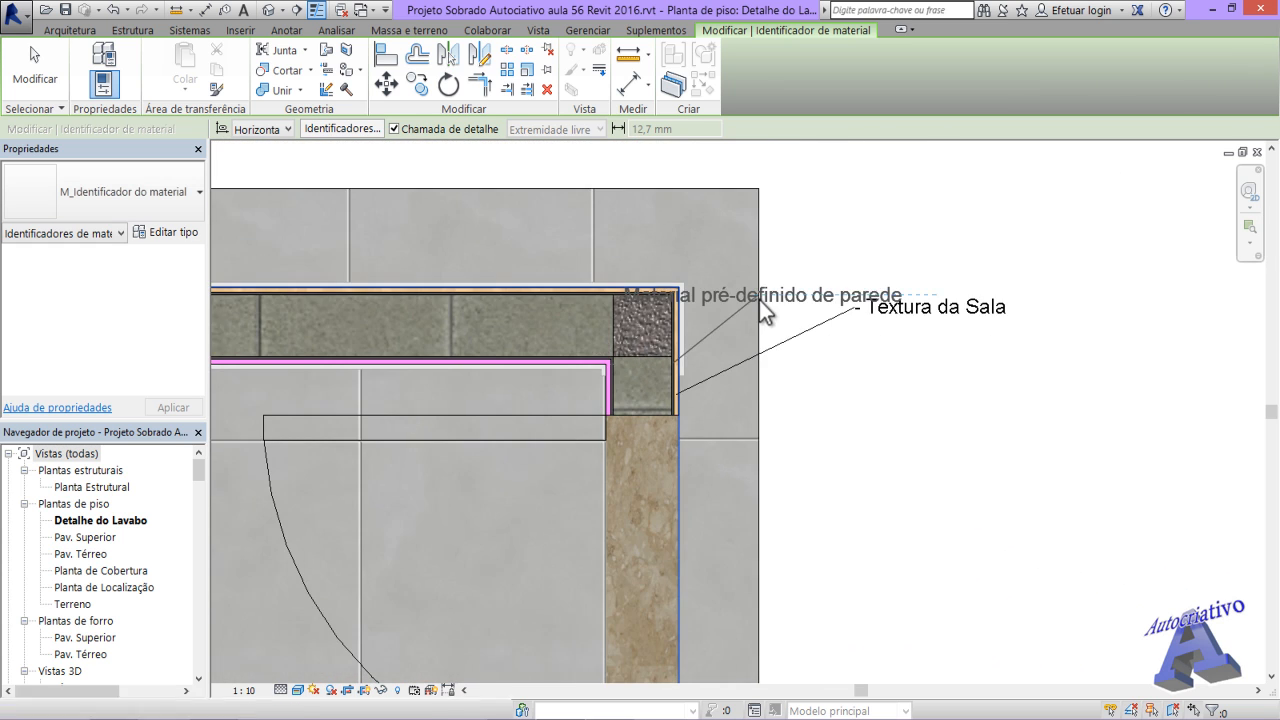
left_click(838, 296)
left_click(880, 289)
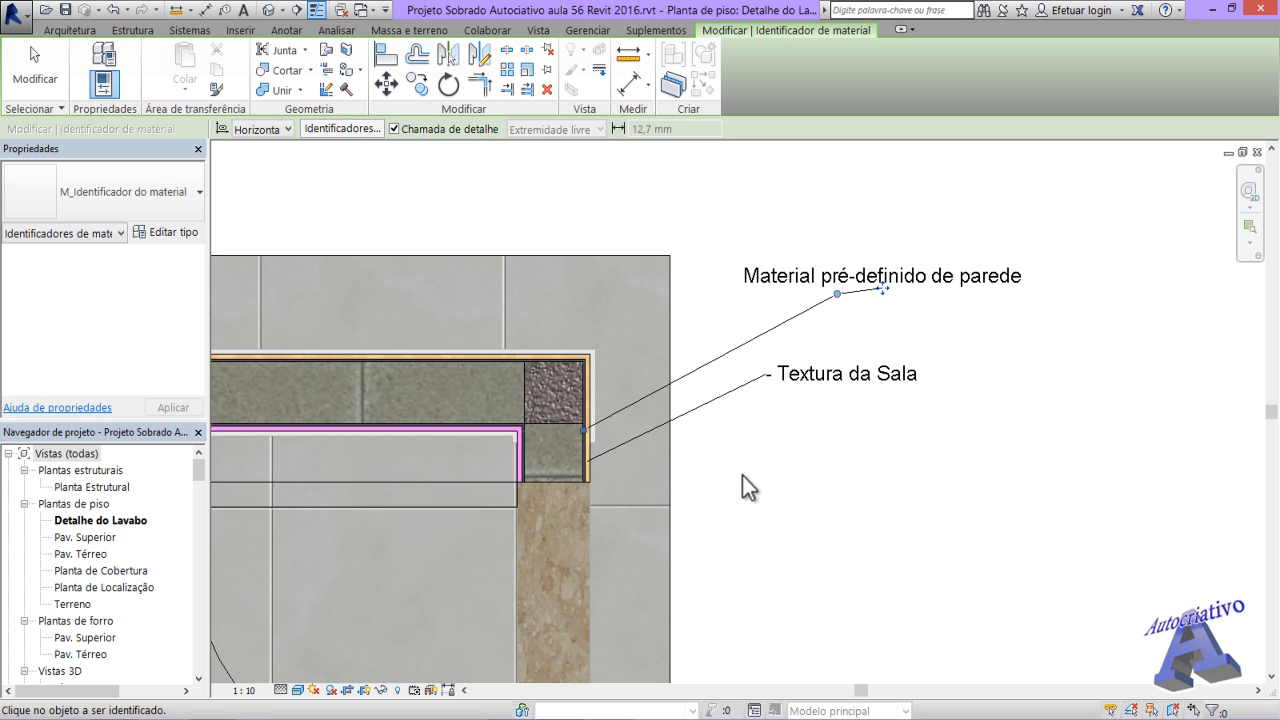
left_click(680, 539)
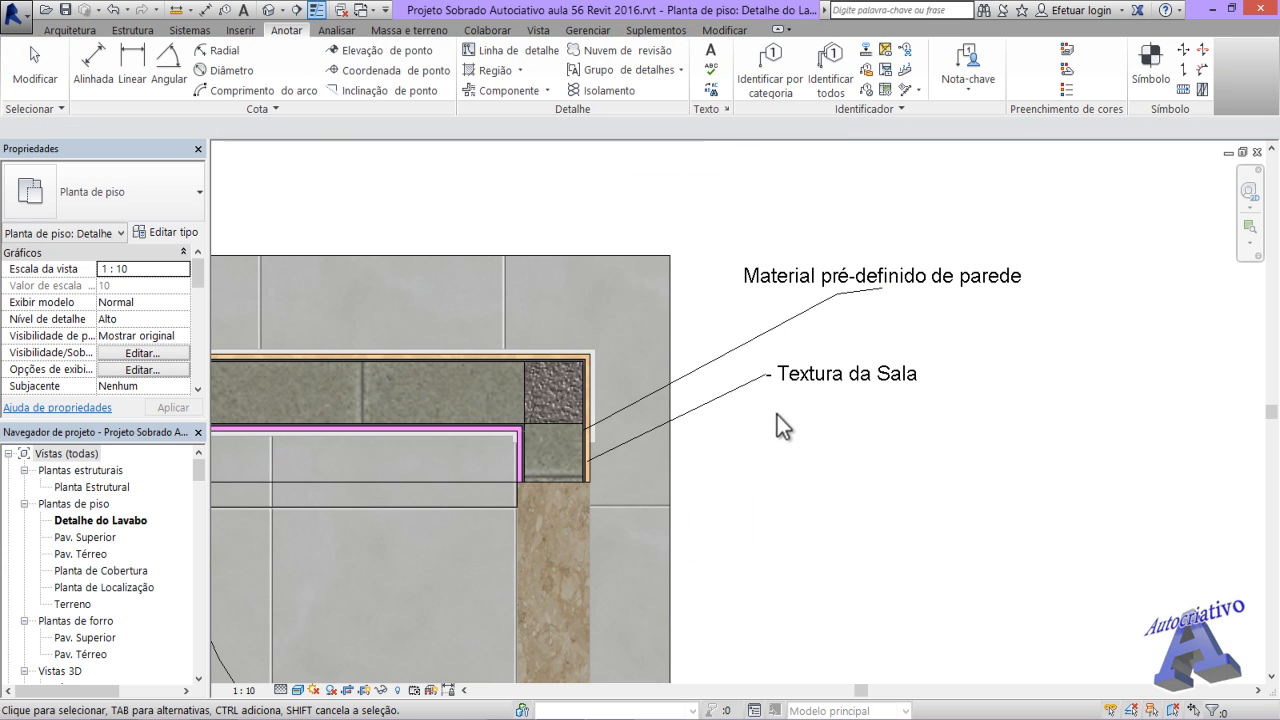
- Tag the material of the wall's pink inner finish layer beside the door, with a bent leader ending above the plan
middle_click_drag(778, 412, 832, 414)
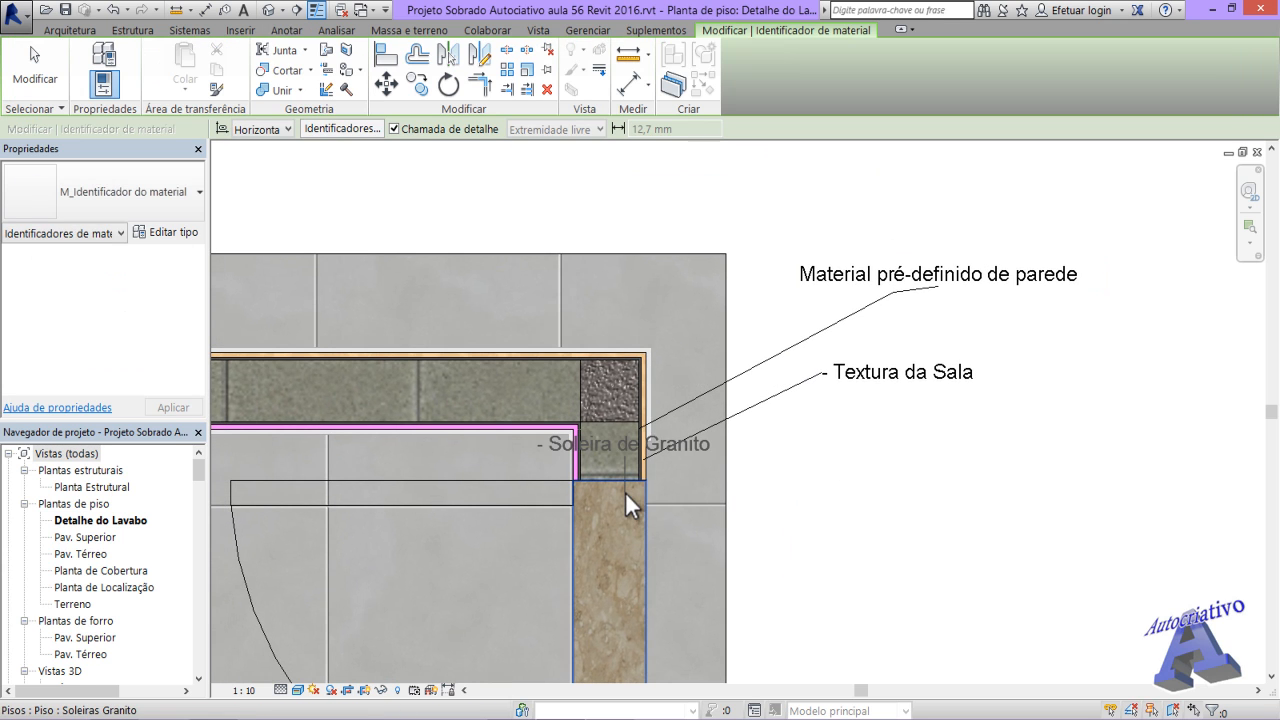
scroll(586, 451, "up", 1)
scroll(586, 451, "up", 2)
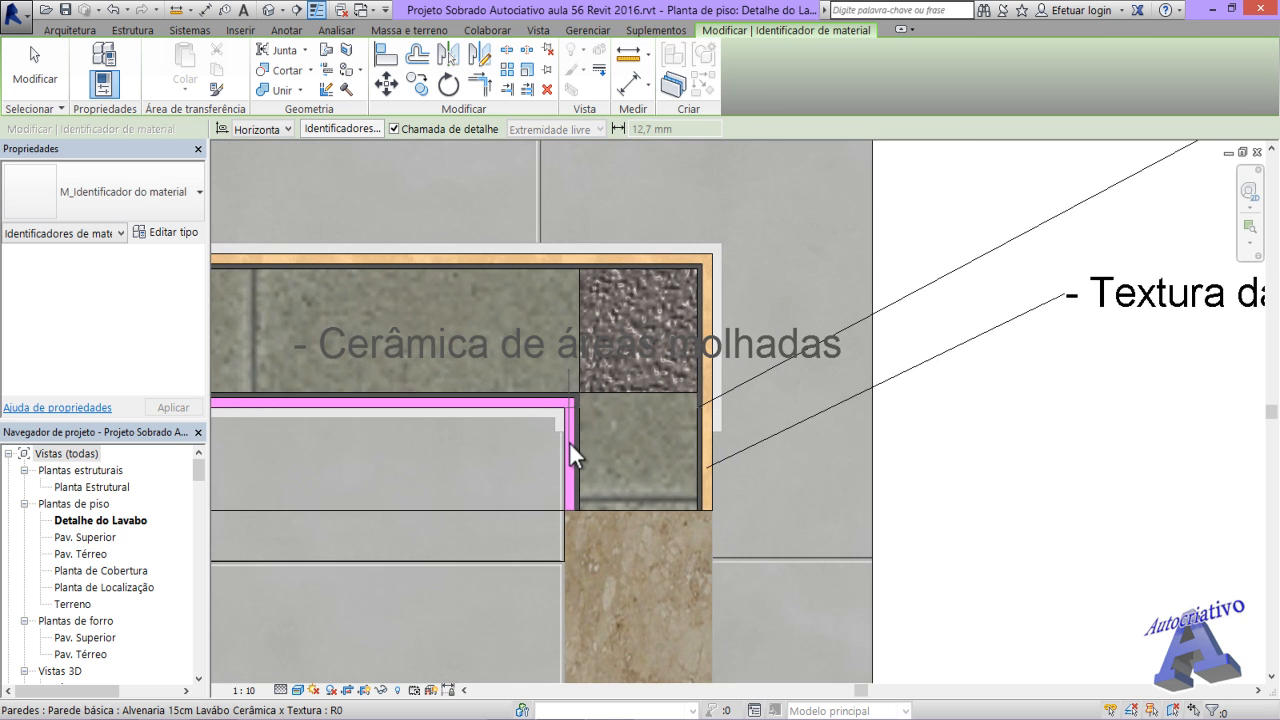
scroll(596, 416, "down", 1)
scroll(626, 434, "down", 2)
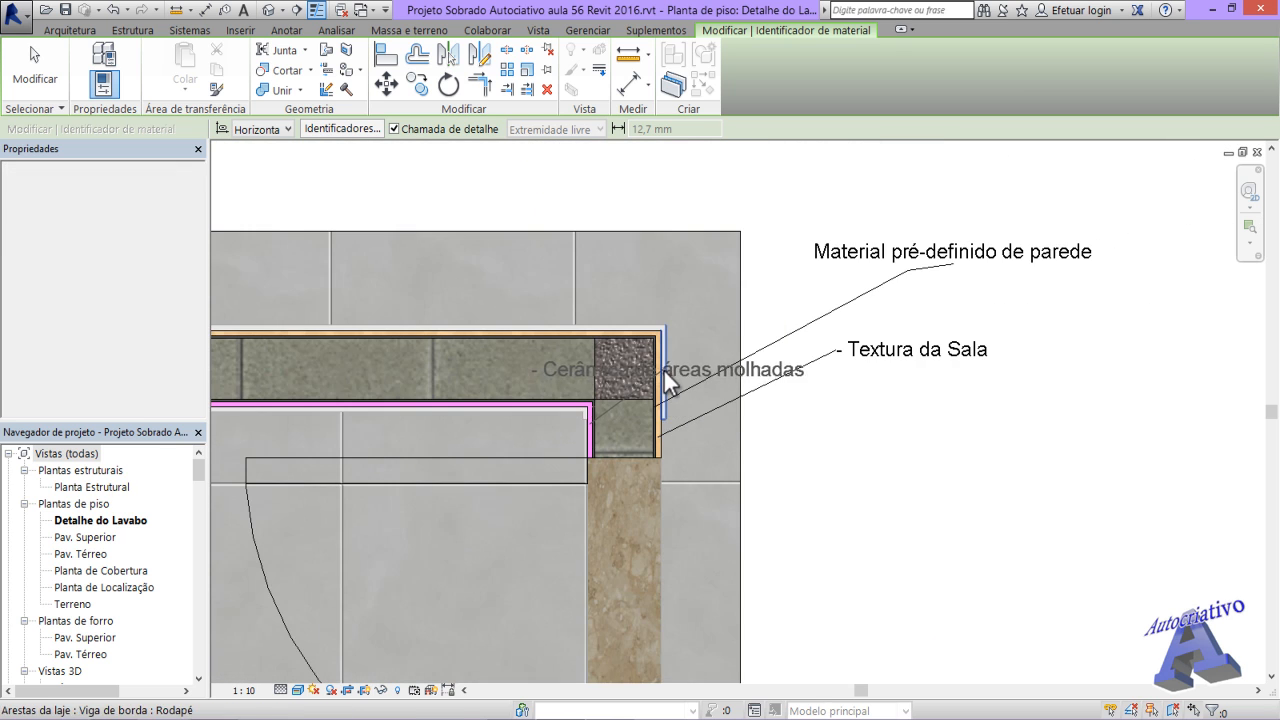
middle_click_drag(668, 384, 642, 498)
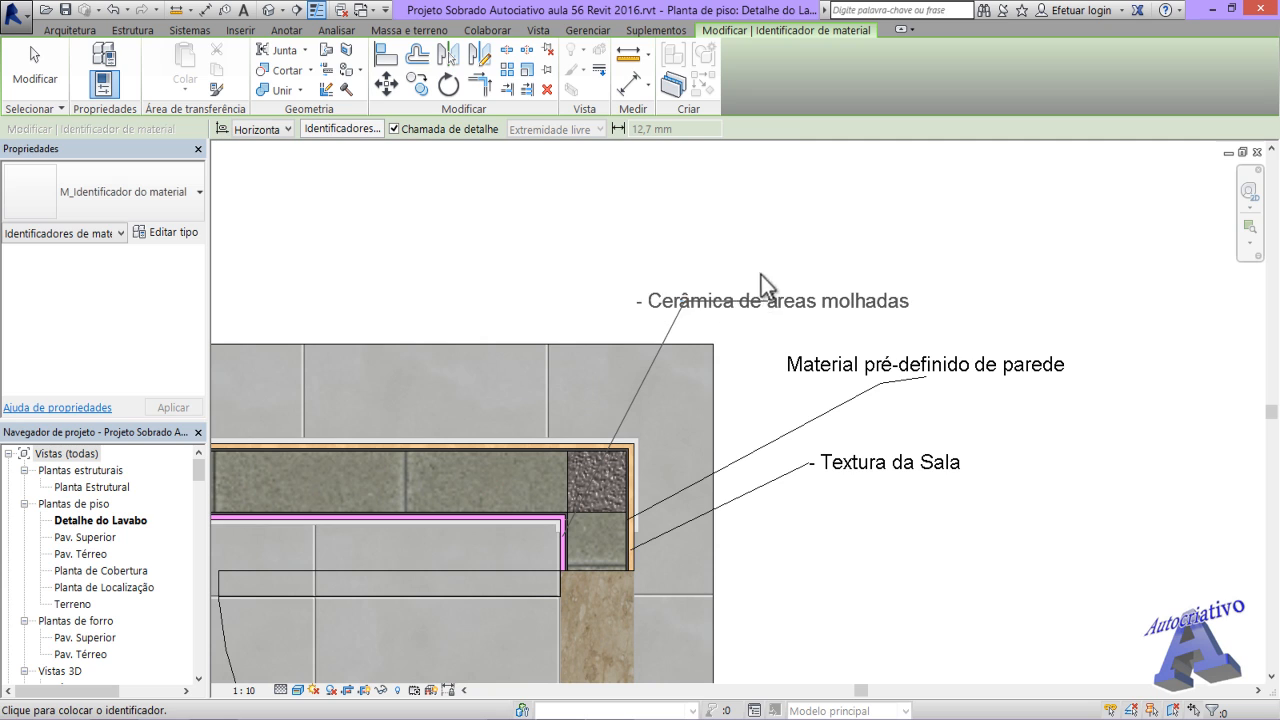
left_click(806, 264)
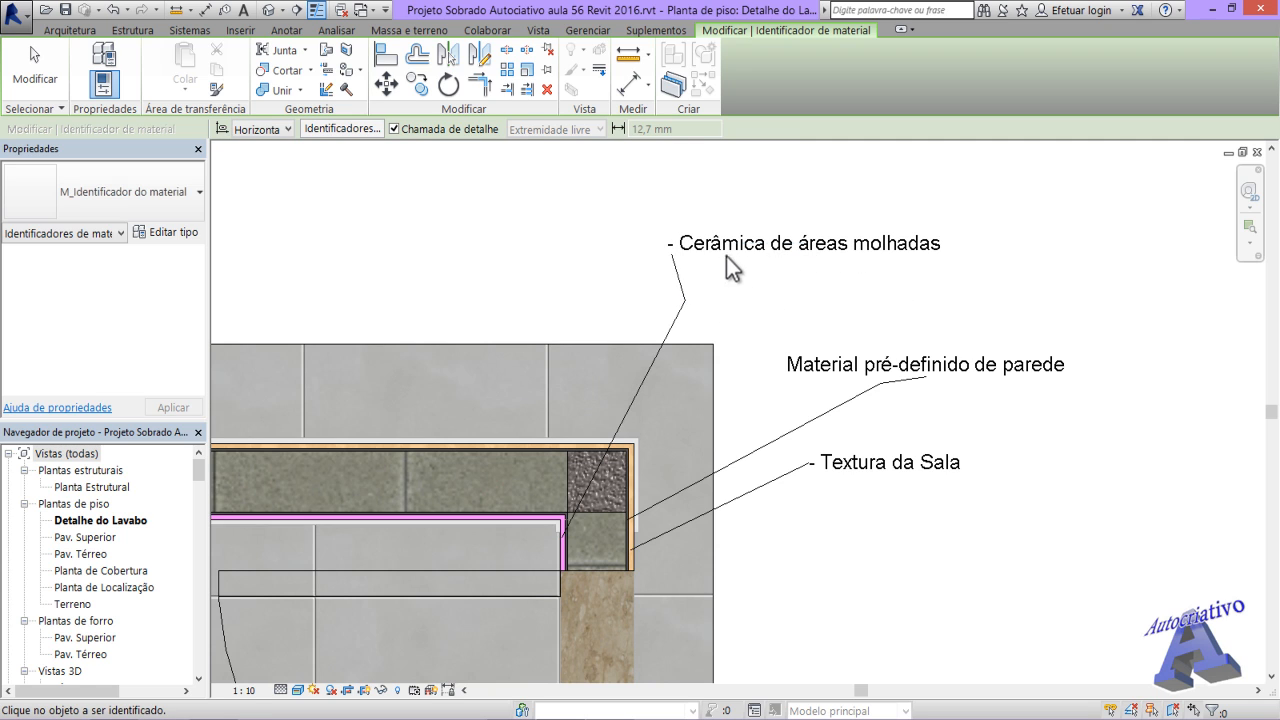
key("Escape")
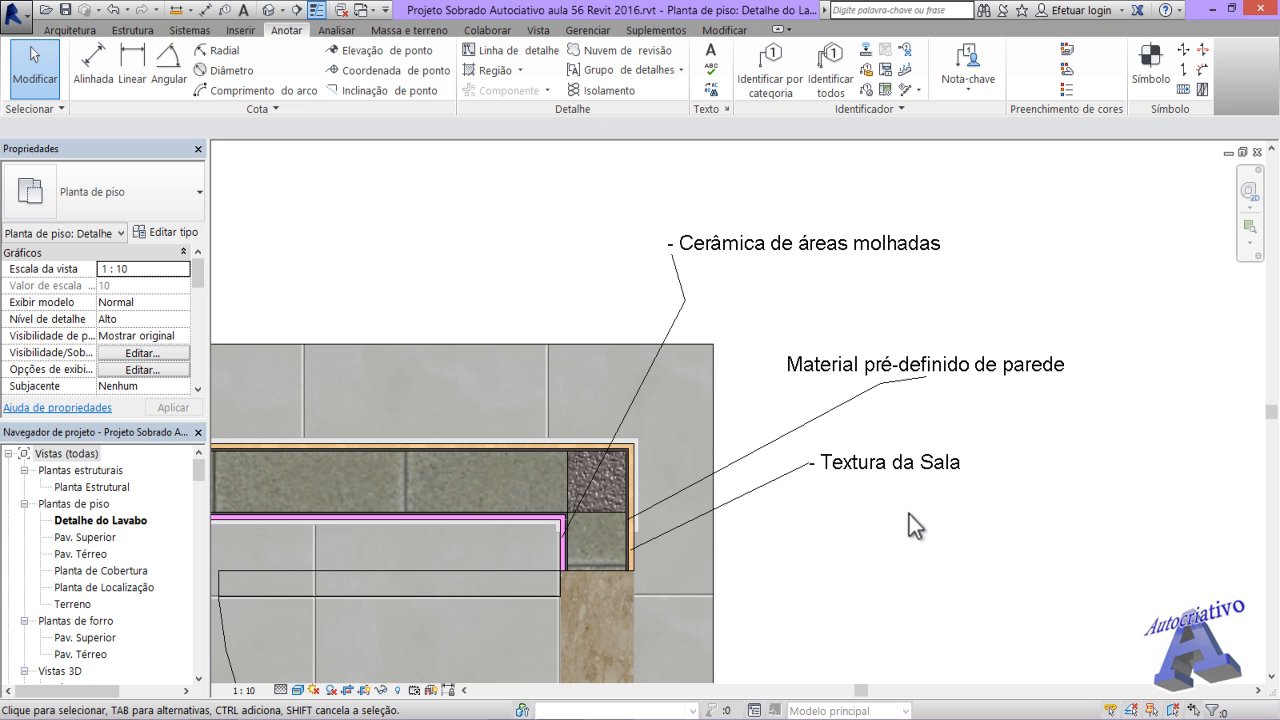
scroll(860, 561, "down", 2)
middle_click_drag(866, 559, 862, 413)
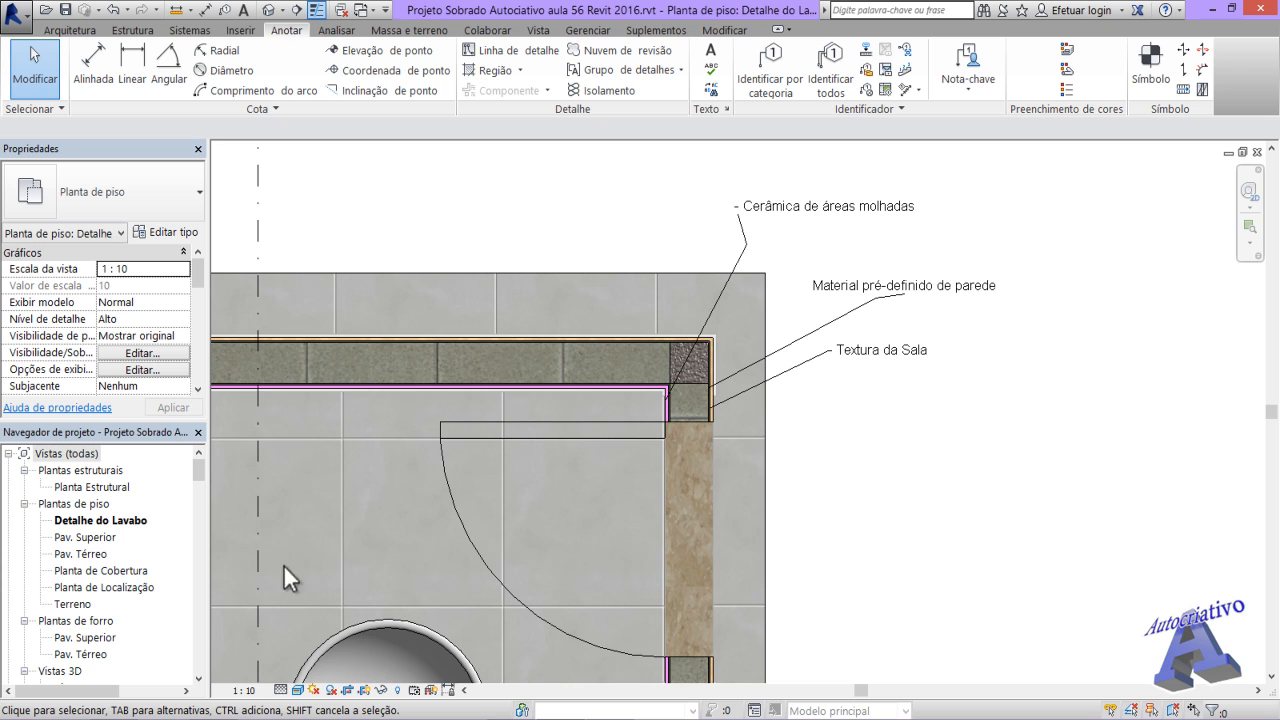
- Set the default 3D view's visual style to Sombreado and try to start a material tag in that view
left_click(266, 12)
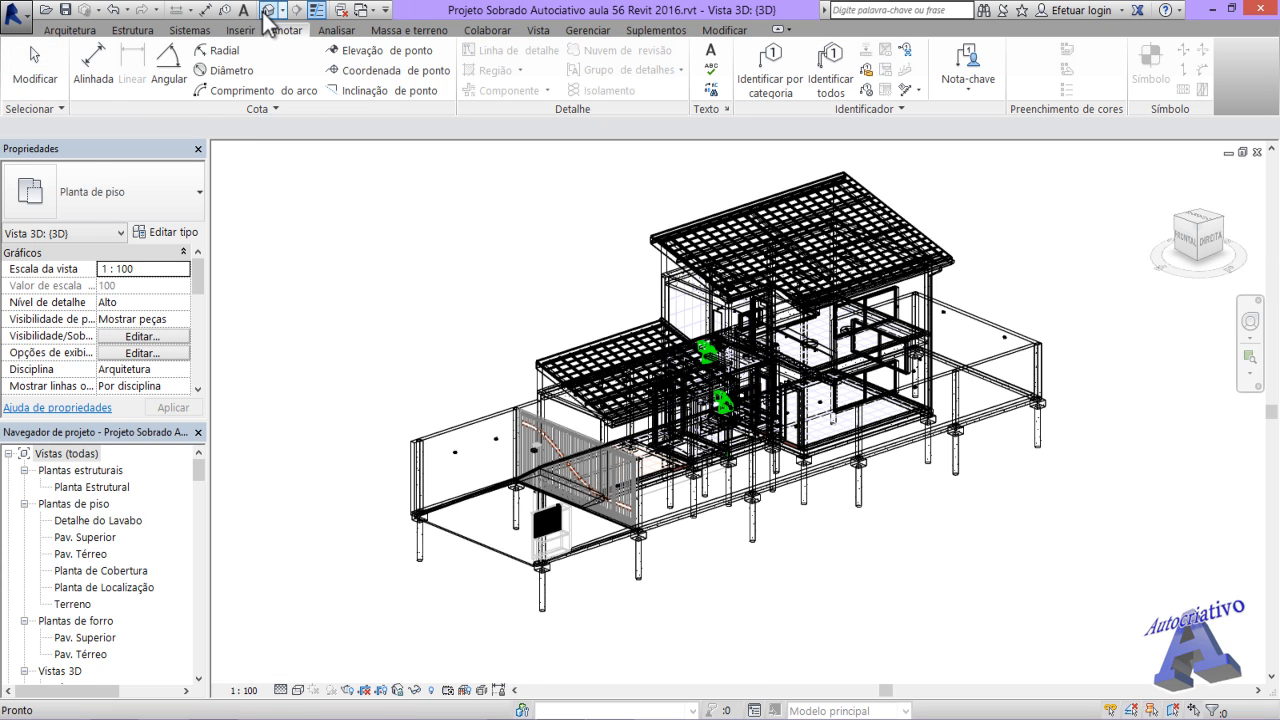
left_click(298, 690)
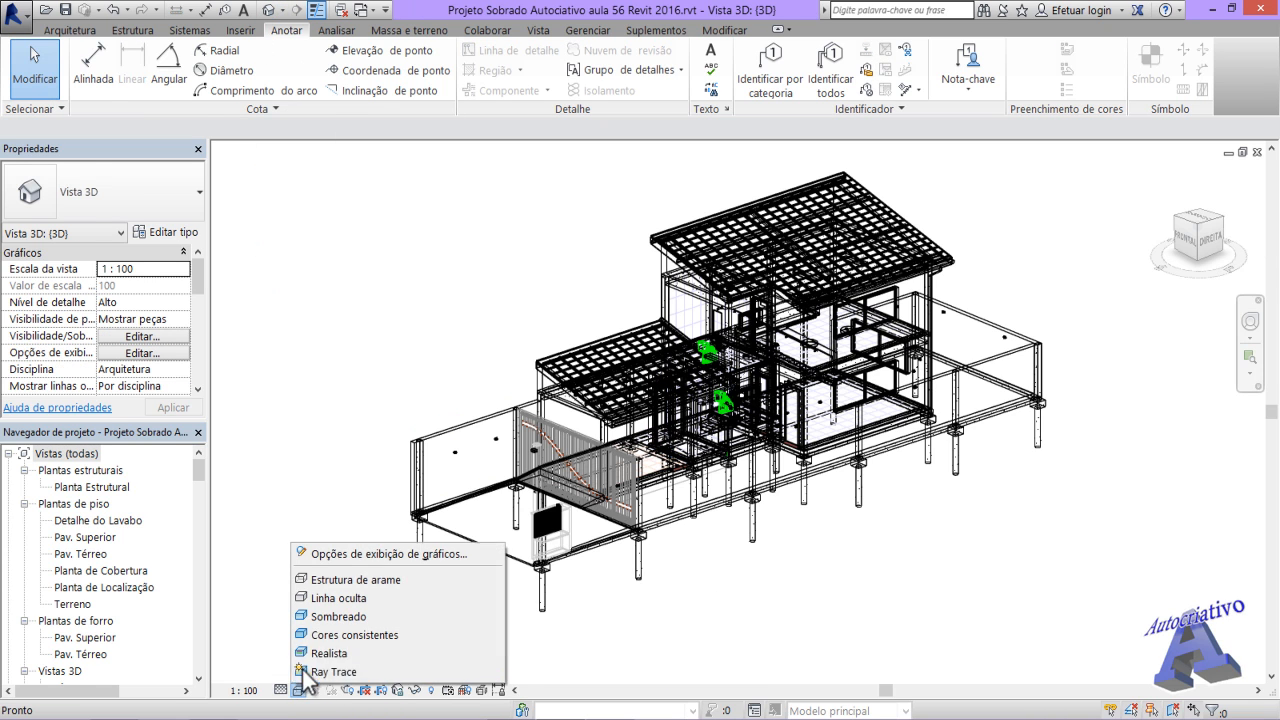
left_click(332, 617)
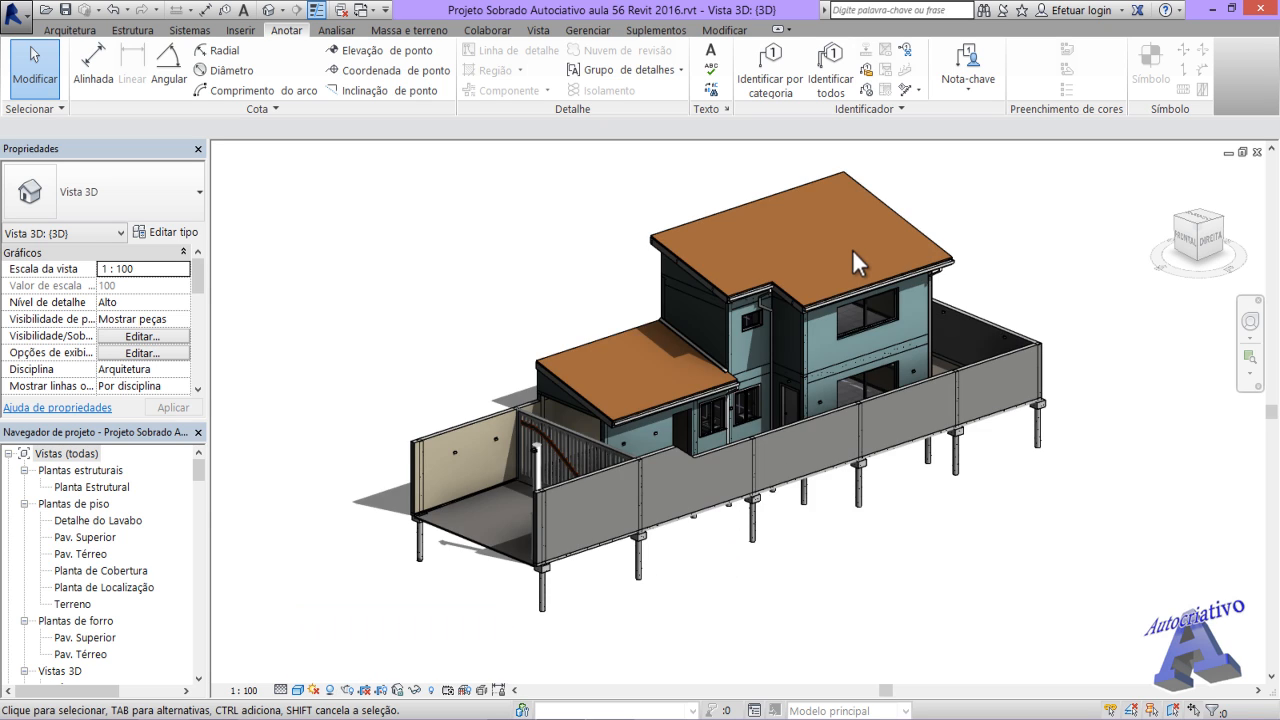
scroll(817, 241, "up", 4)
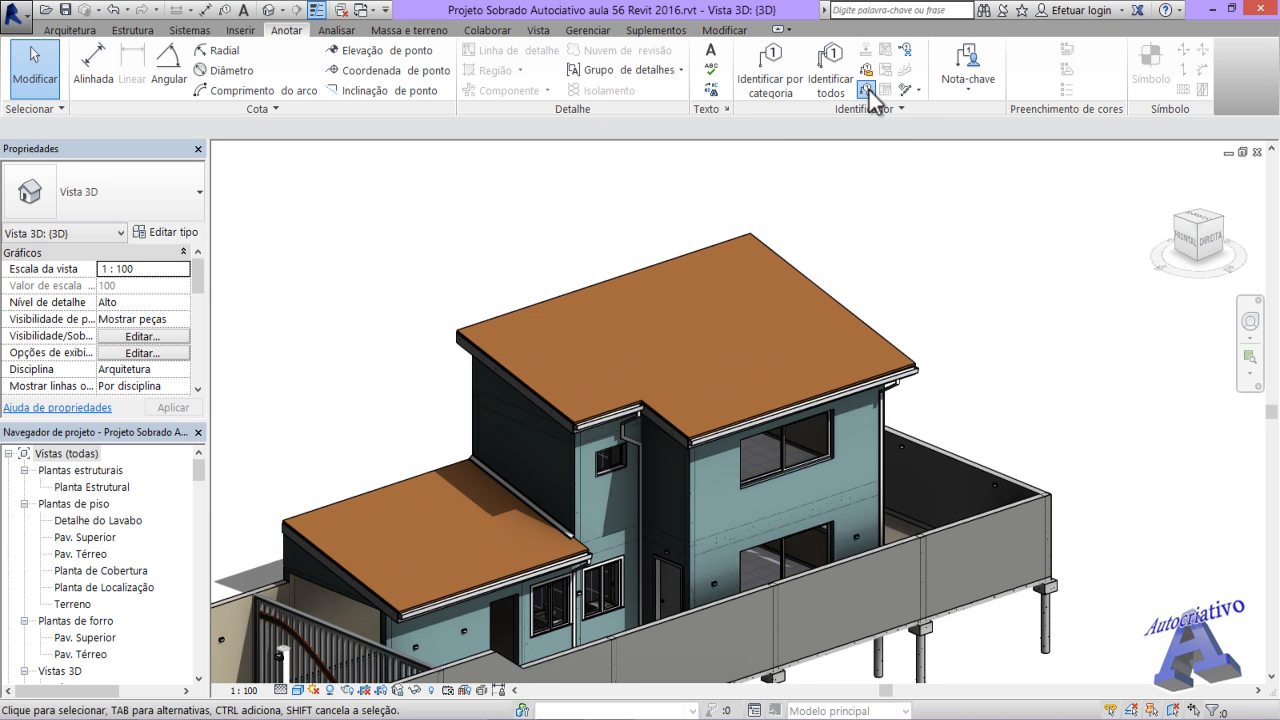
left_click(867, 89)
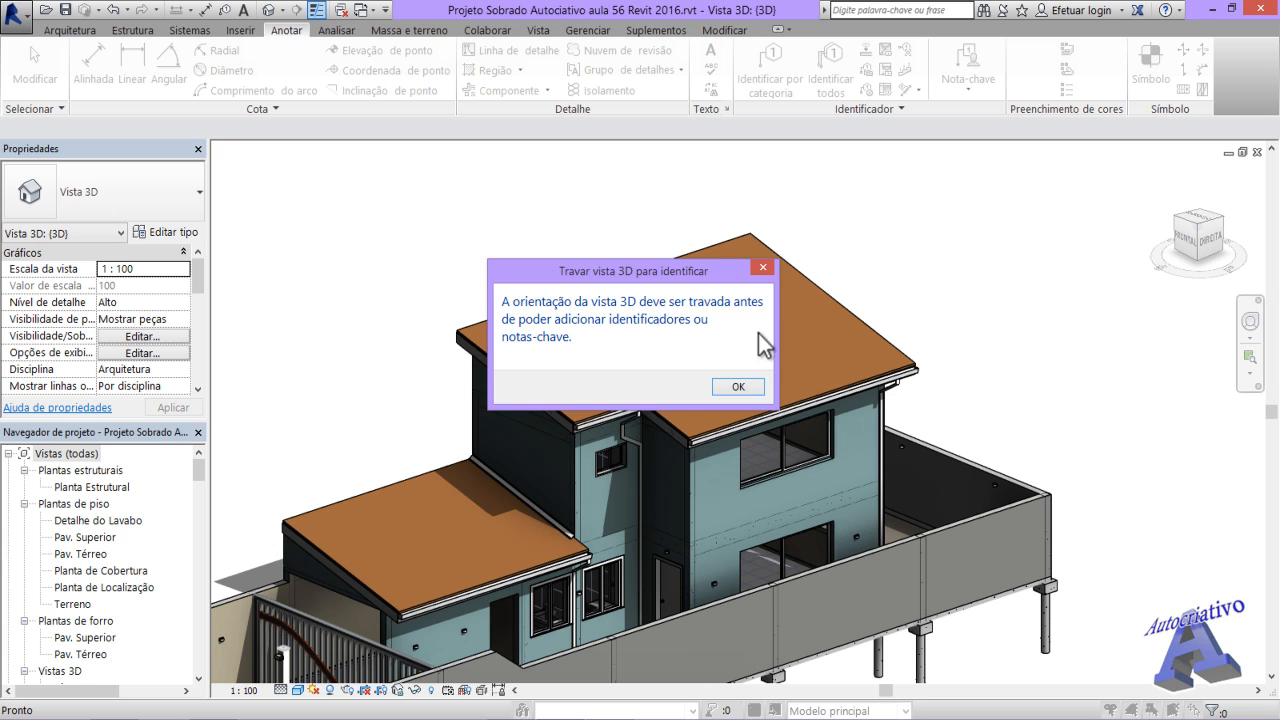
left_click(763, 269)
- Open the Vista Isométrica 3D view and tag the material of the upper roof, with a bent leader ending beyond the roof edge
left_click_drag(201, 469, 201, 482)
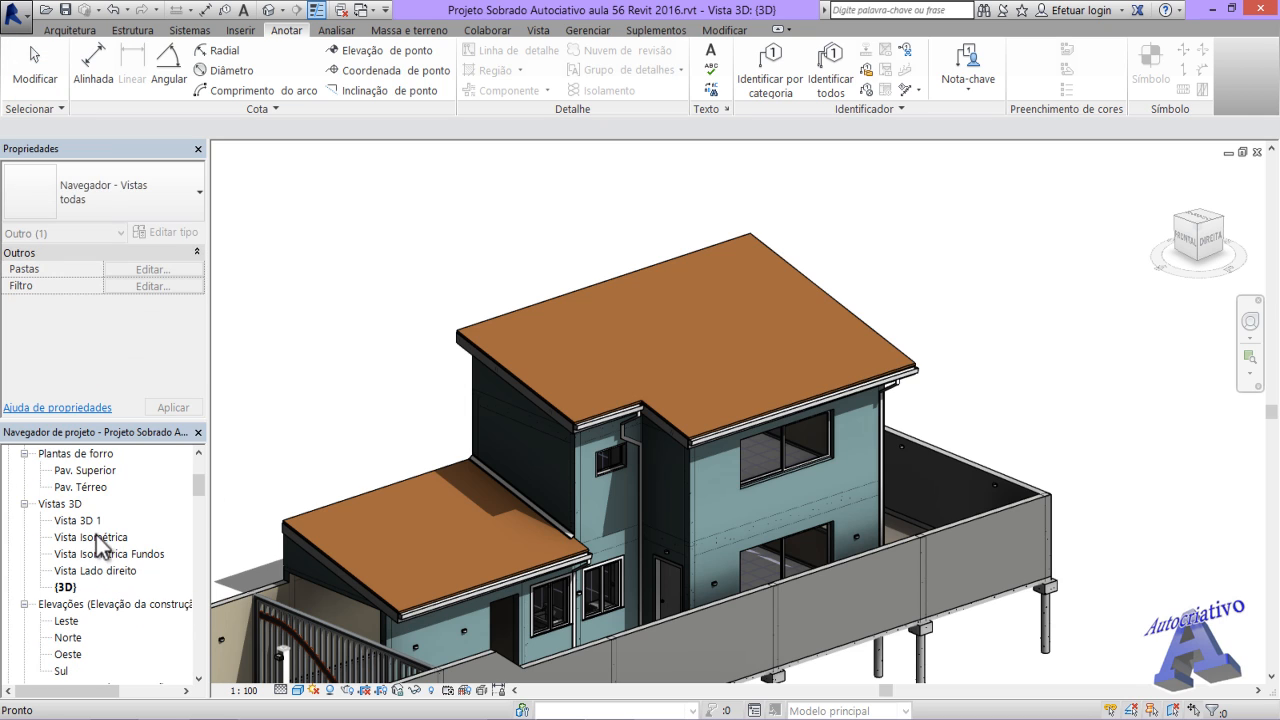
double_click(102, 539)
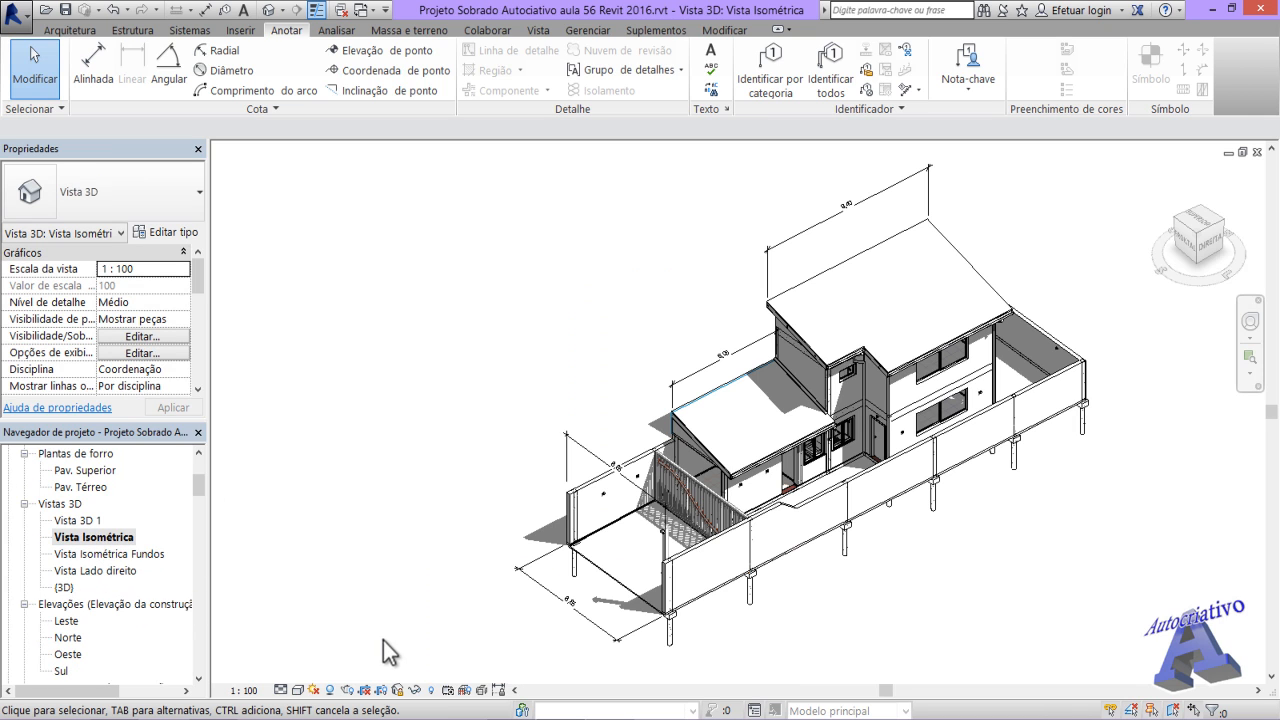
scroll(902, 298, "up", 3)
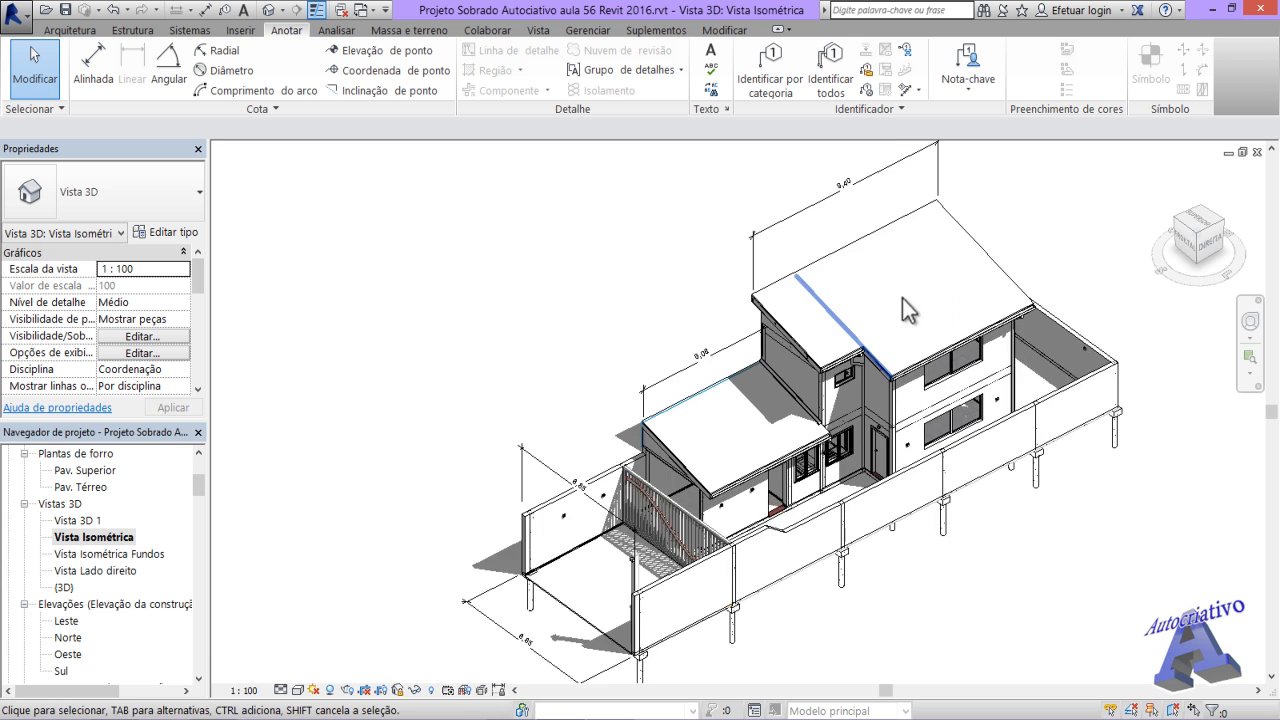
scroll(747, 340, "up", 5)
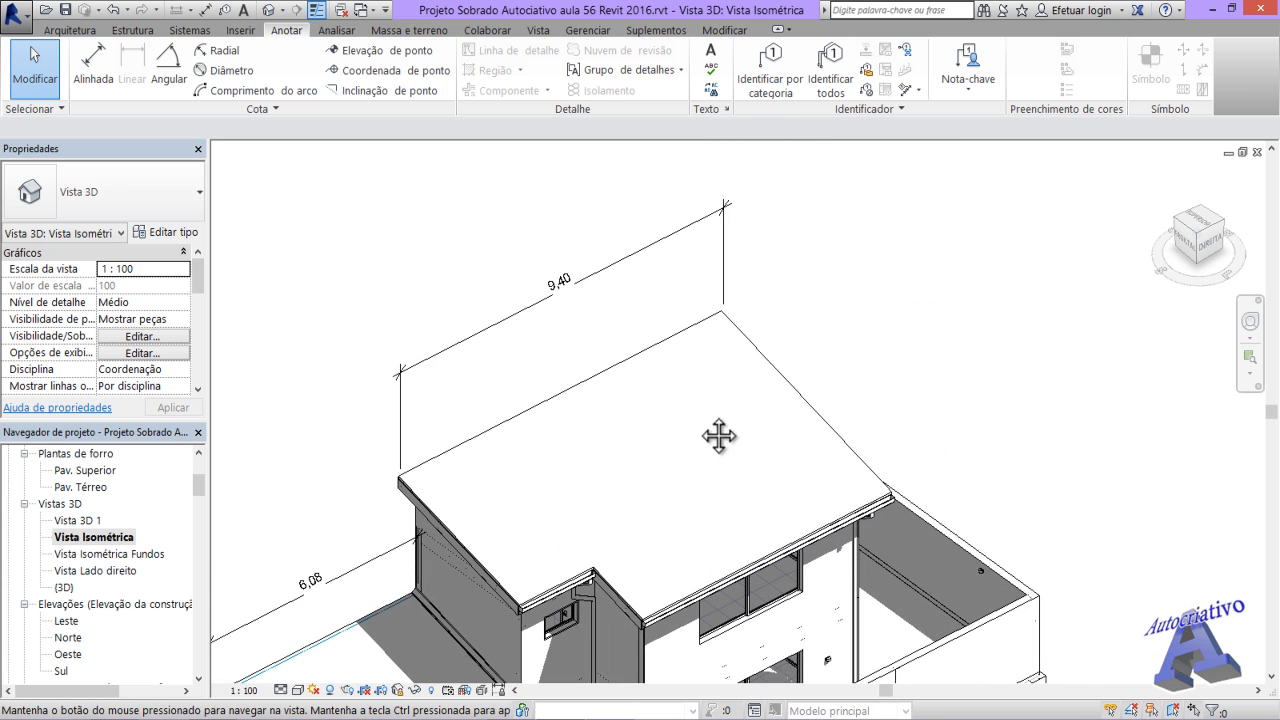
left_click(864, 90)
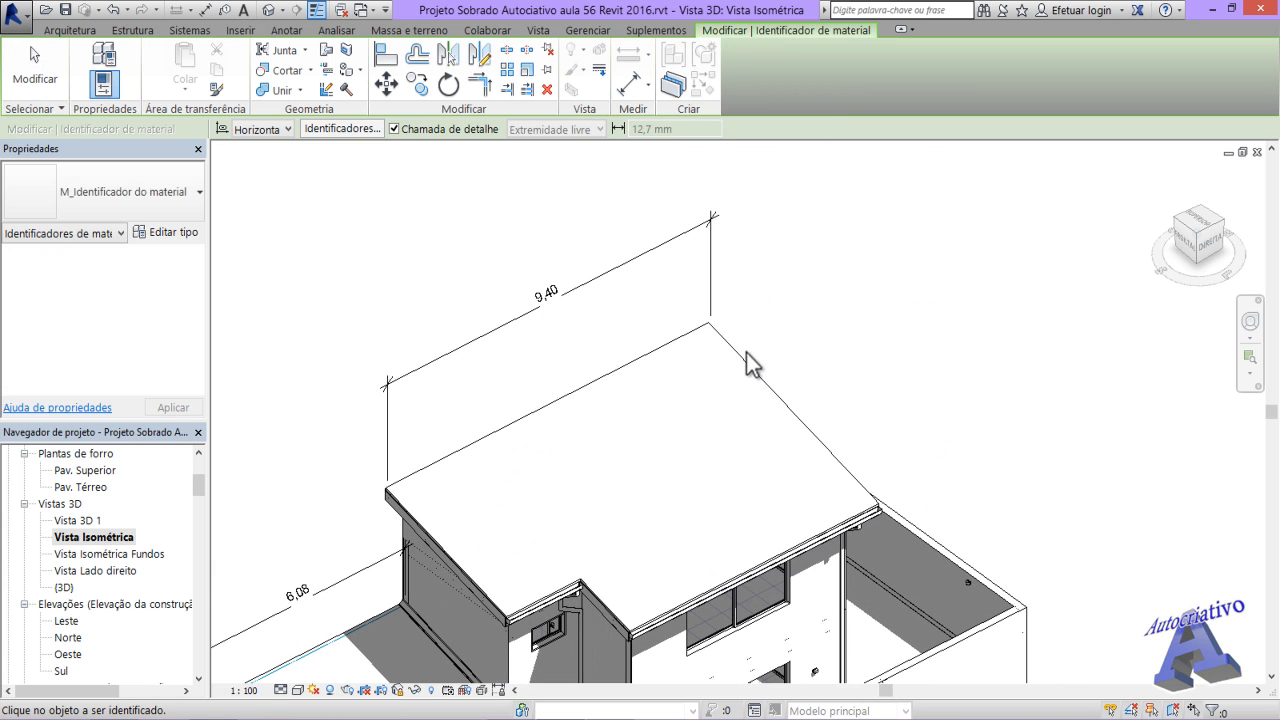
left_click(723, 444)
left_click(825, 313)
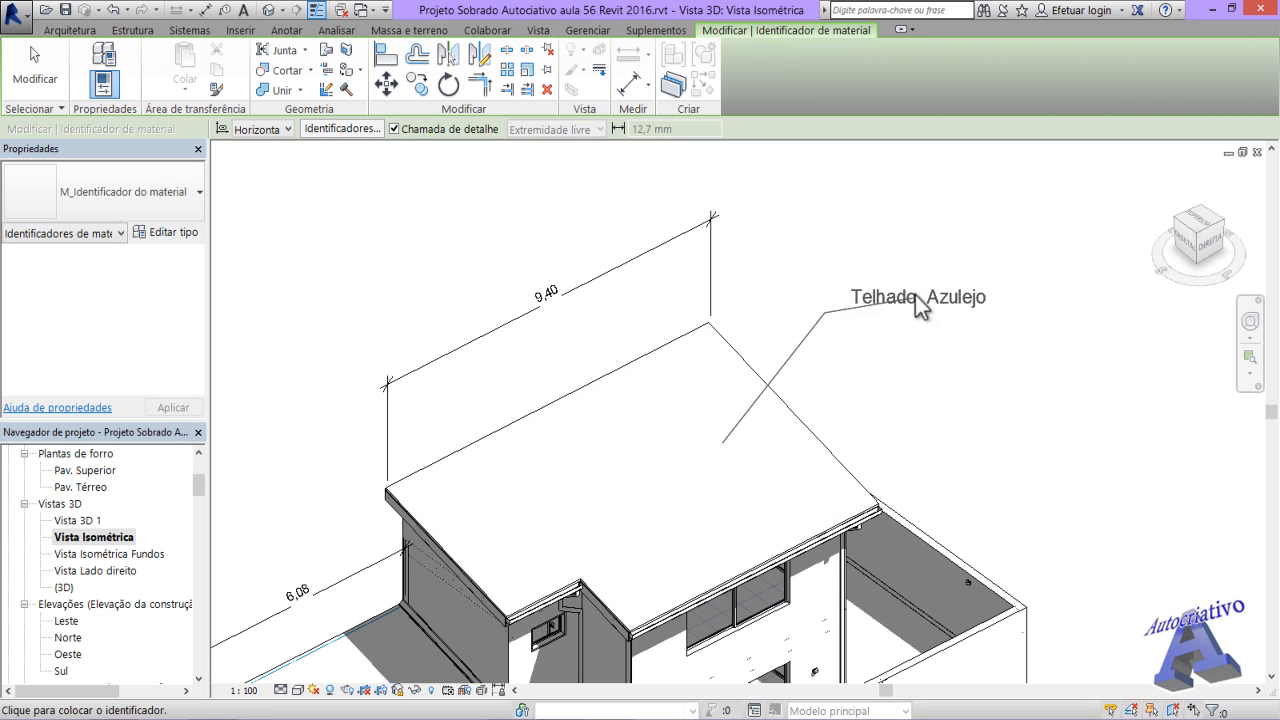
left_click(906, 268)
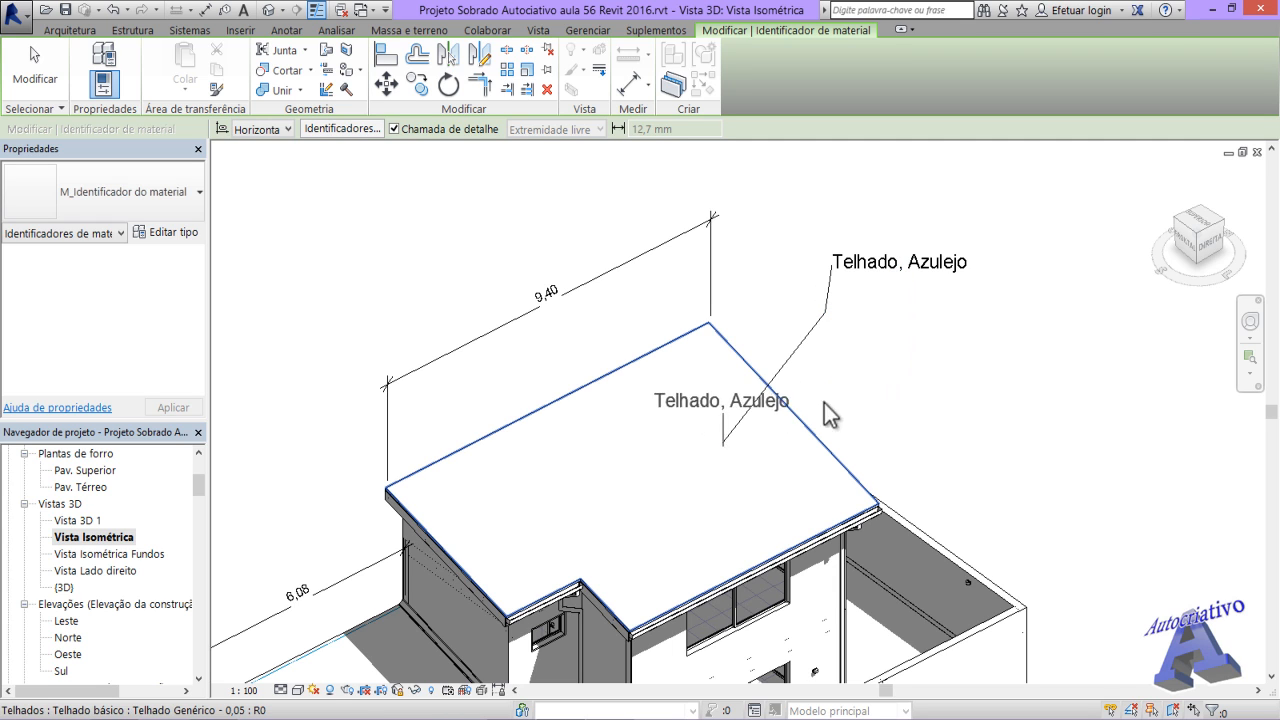
key("Escape")
key("Escape")
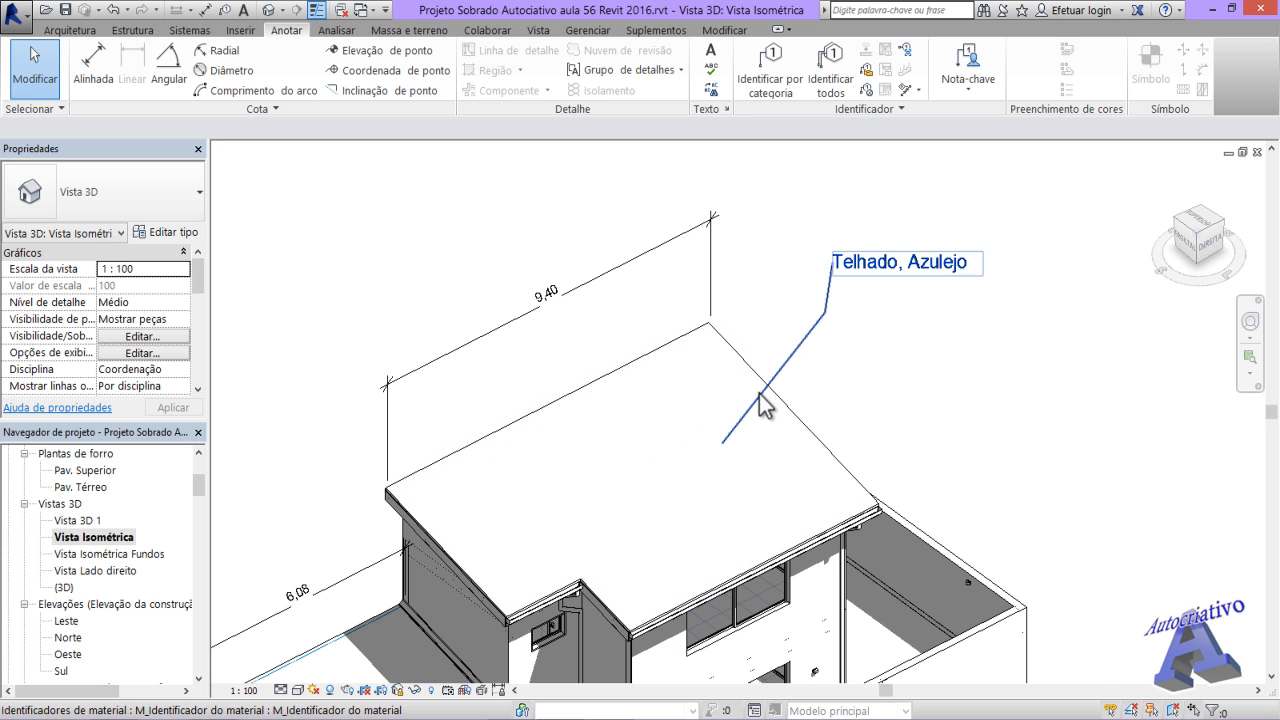
middle_click_drag(738, 483, 768, 360)
scroll(810, 407, "down", 3)
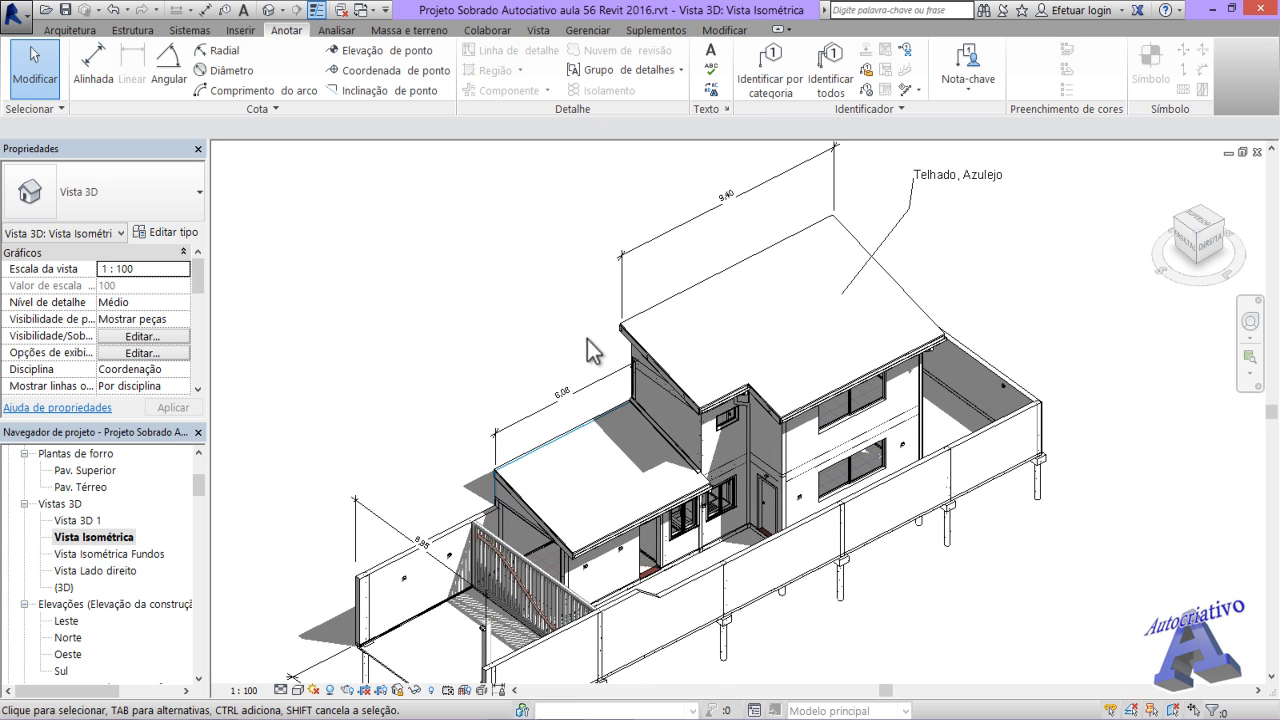
- Look over the keynote options and review the tag families loaded for each category in Identificadores e símbolos carregados, closing without changes
middle_click_drag(920, 209, 865, 314)
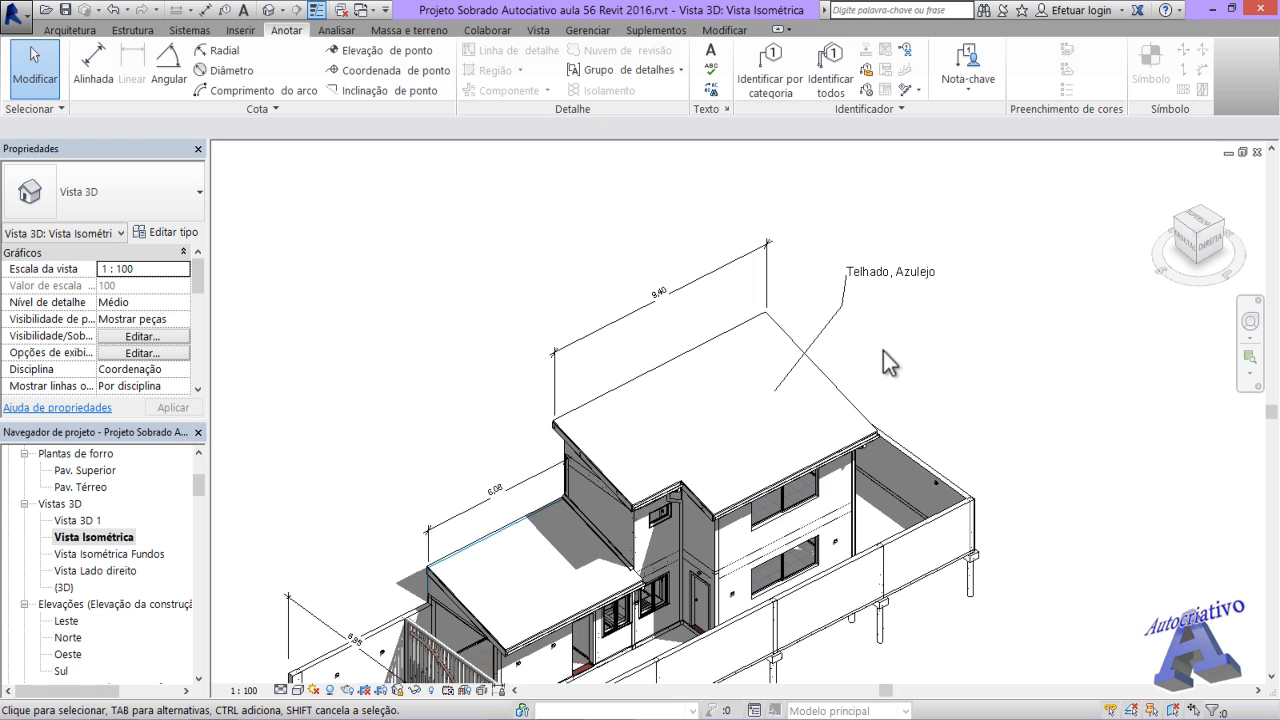
left_click(969, 92)
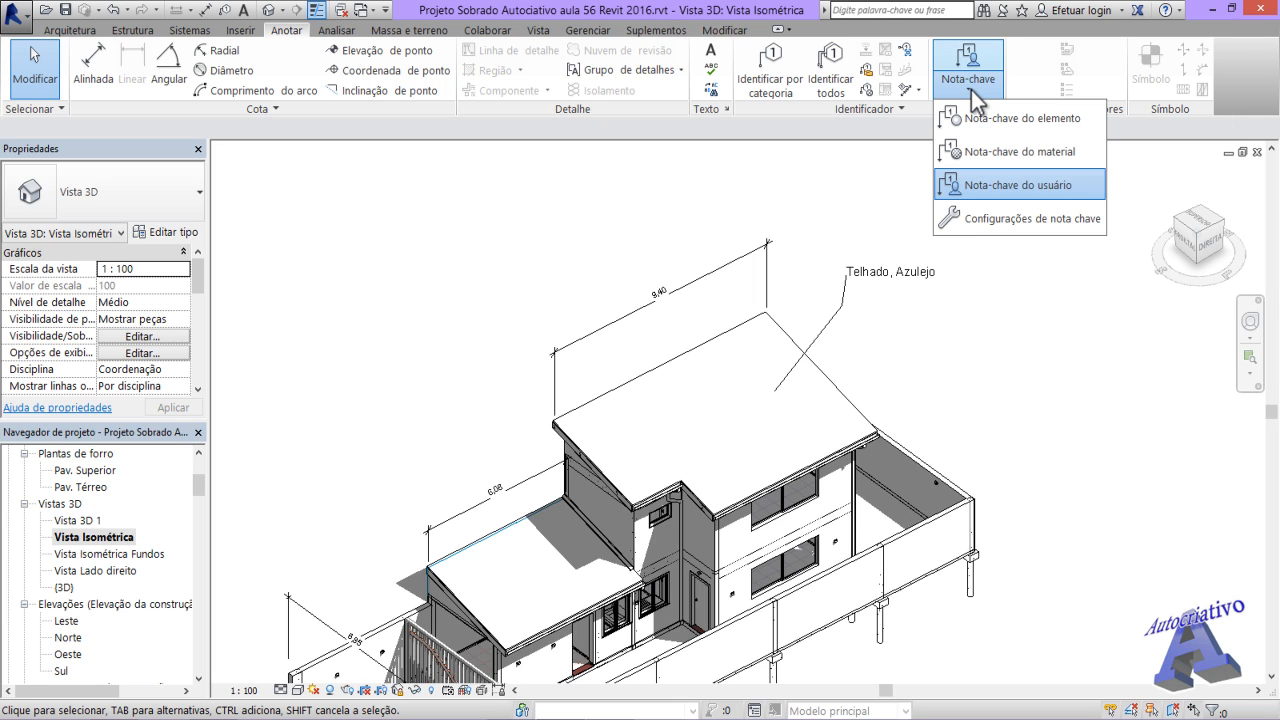
left_click(971, 90)
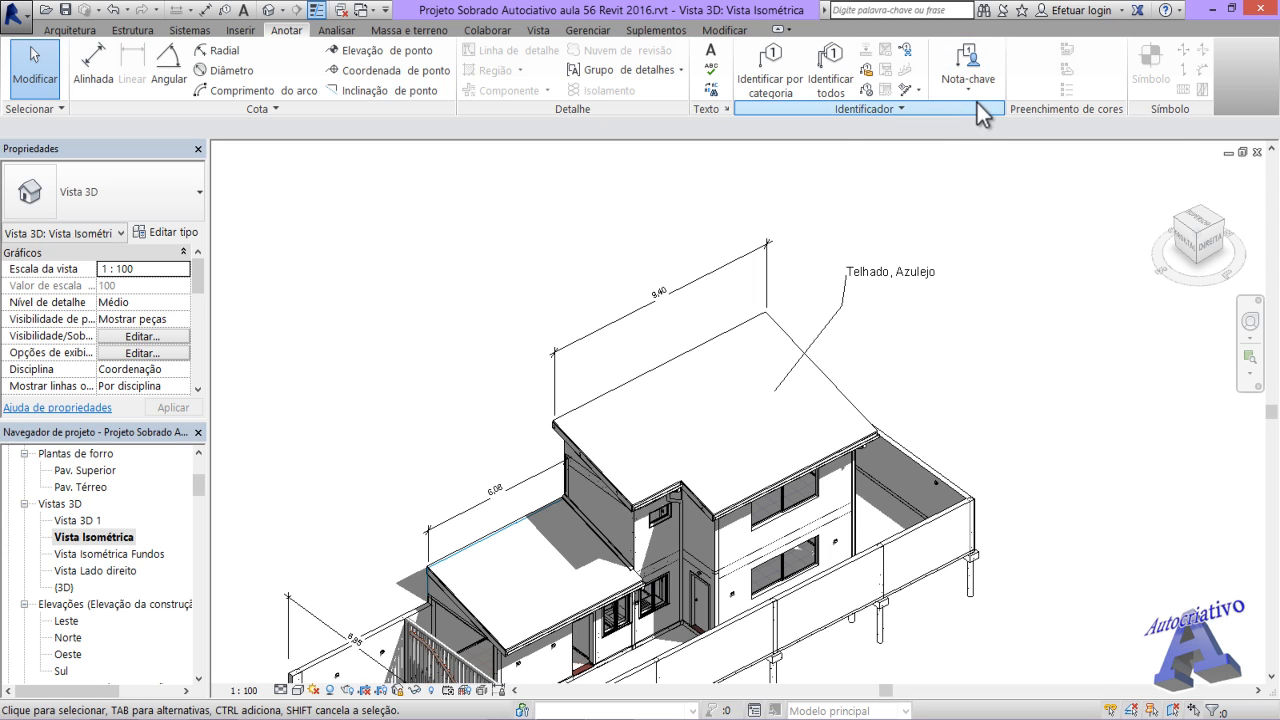
left_click(894, 109)
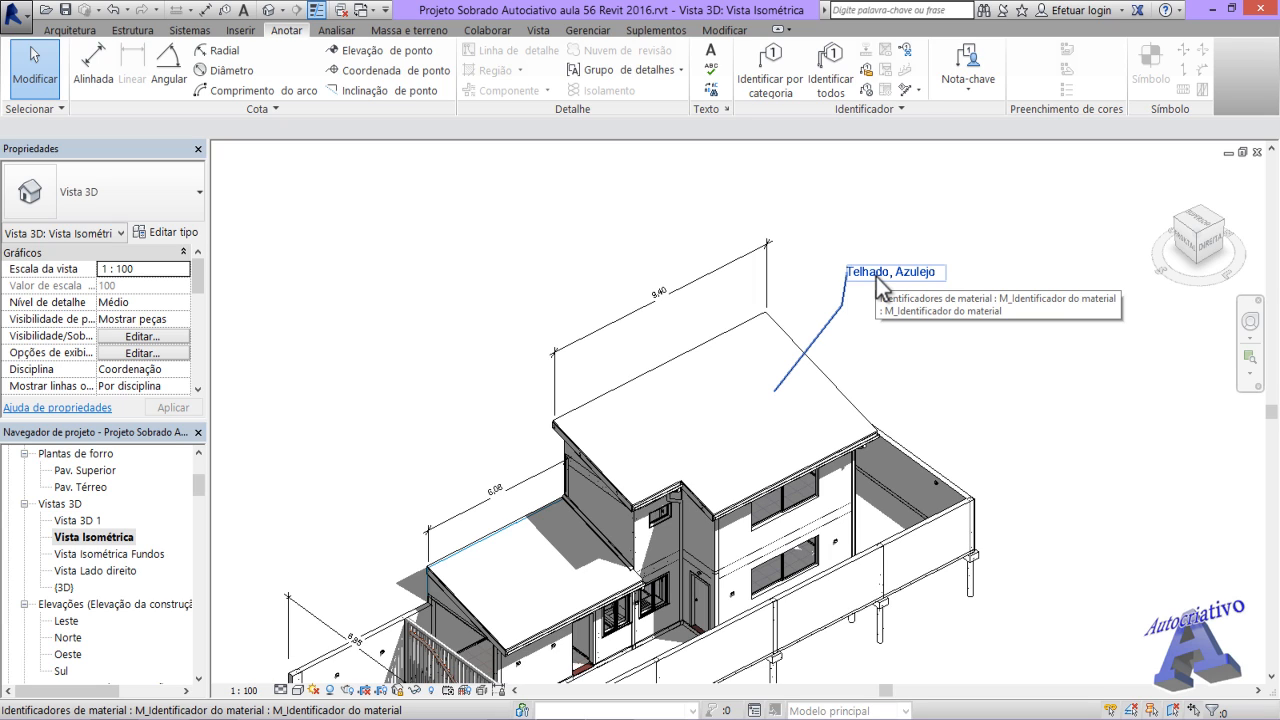
left_click(896, 111)
left_click(868, 129)
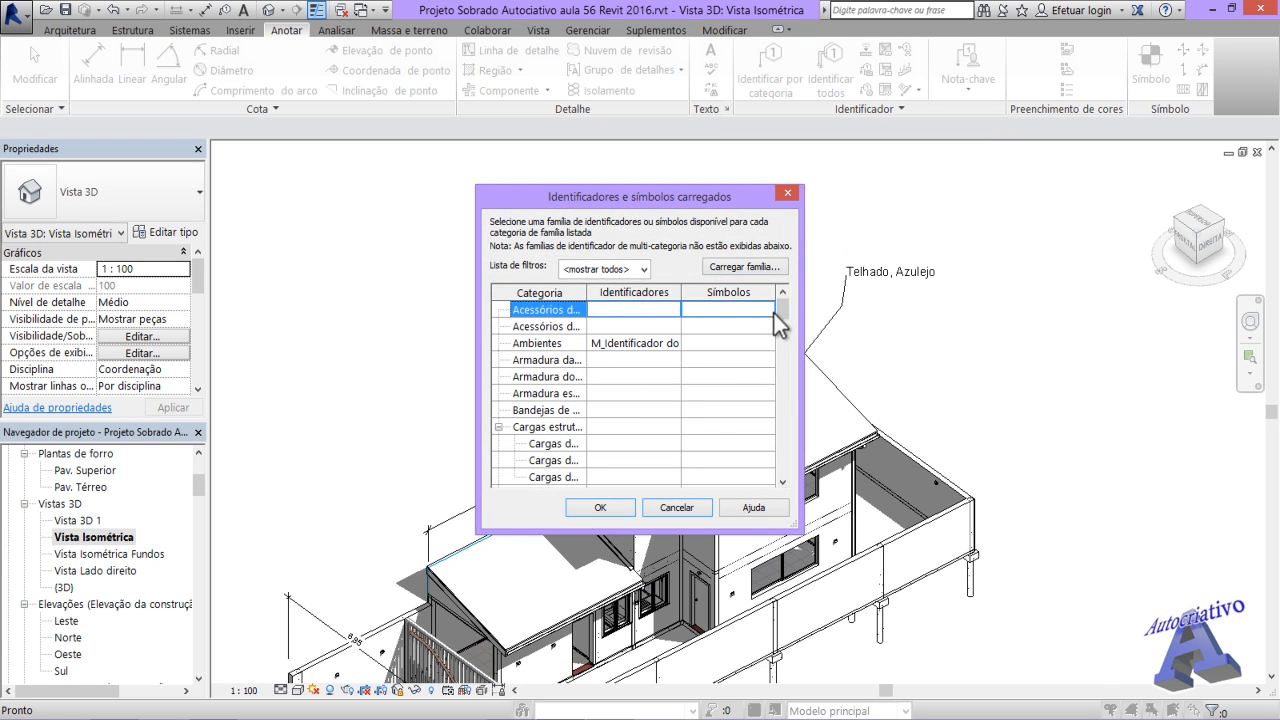
left_click_drag(785, 312, 781, 381)
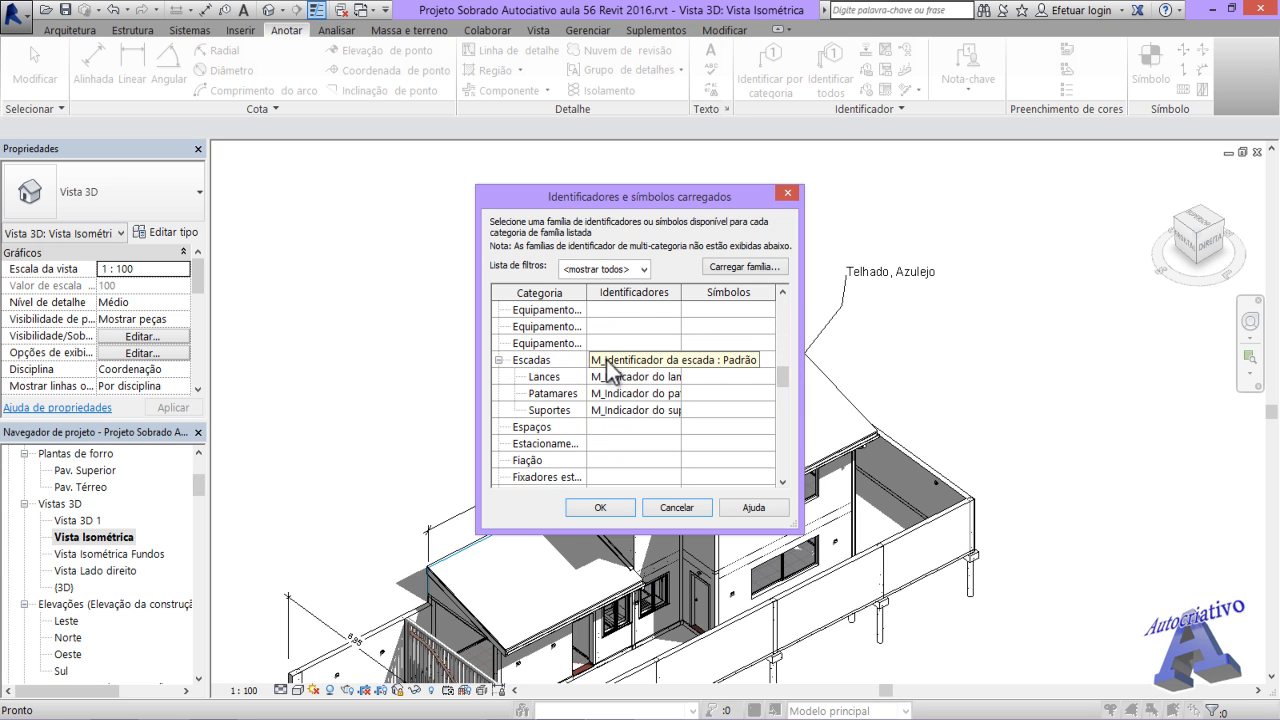
left_click_drag(780, 378, 785, 403)
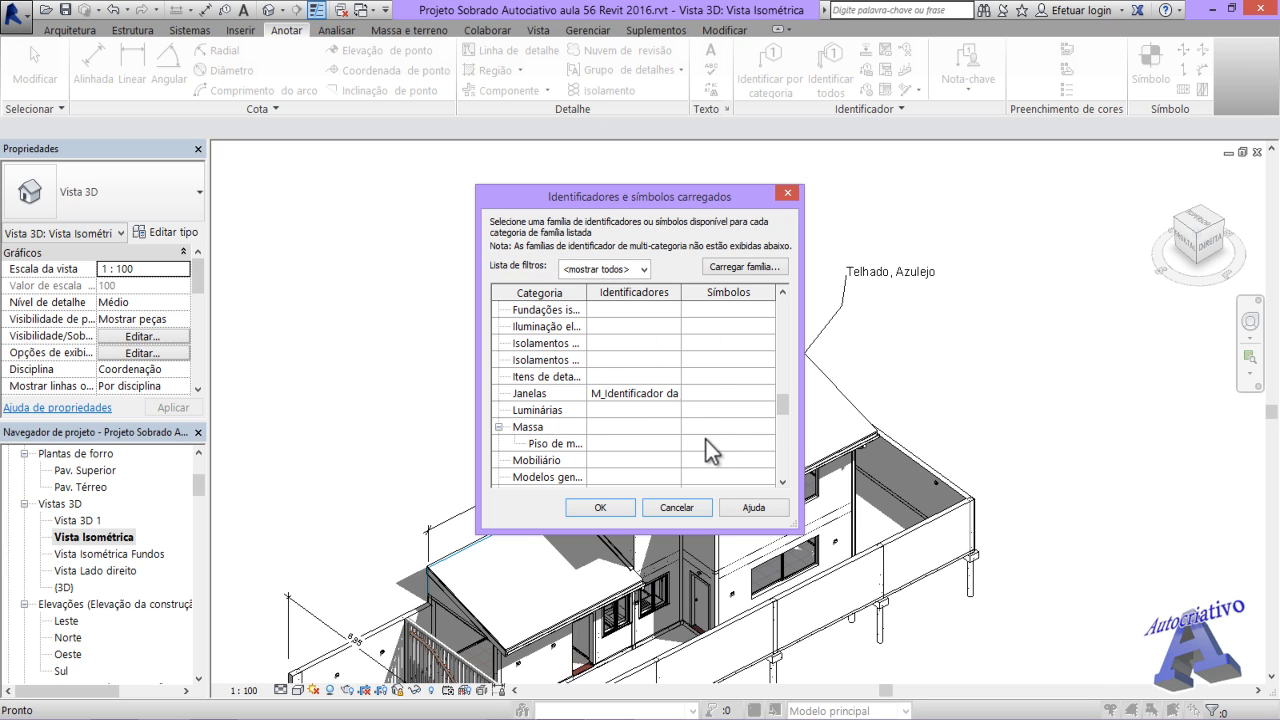
left_click_drag(785, 403, 786, 304)
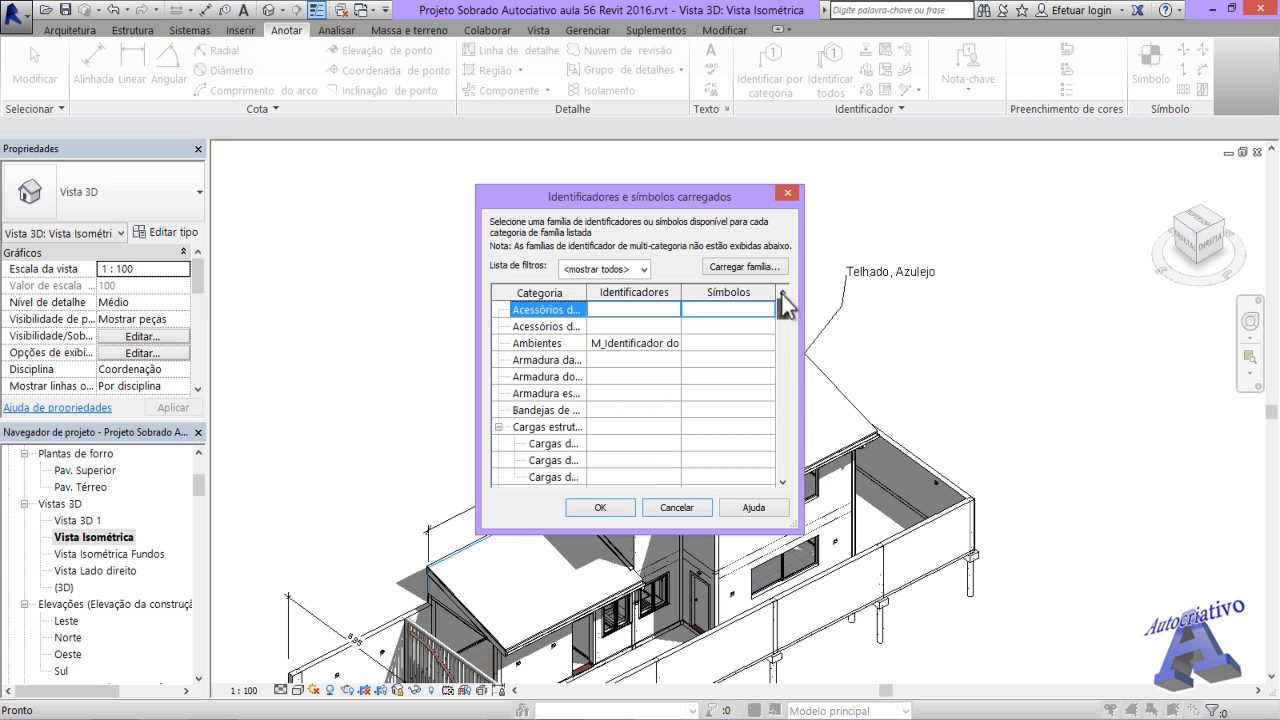
left_click(685, 505)
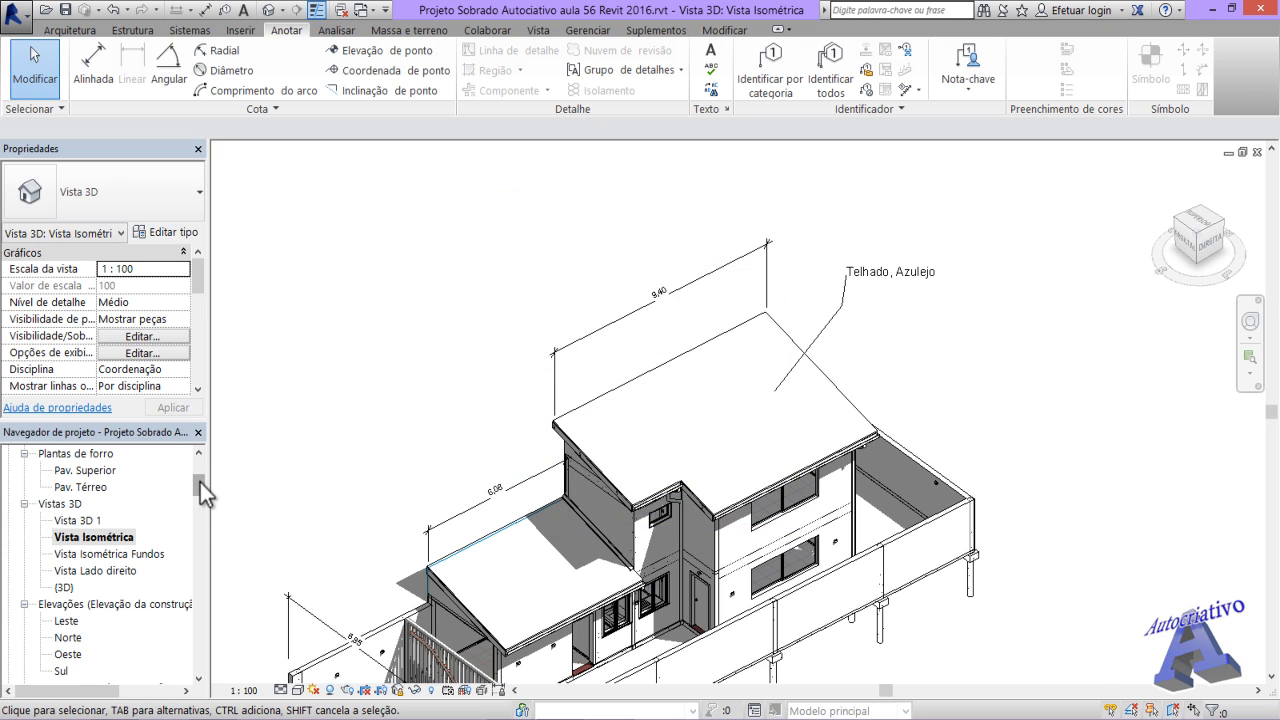
- Open the Pav. Térreo floor plan and delete the Porcelanato Brilhante material tag in the Sala
left_click_drag(200, 490, 200, 459)
double_click(84, 554)
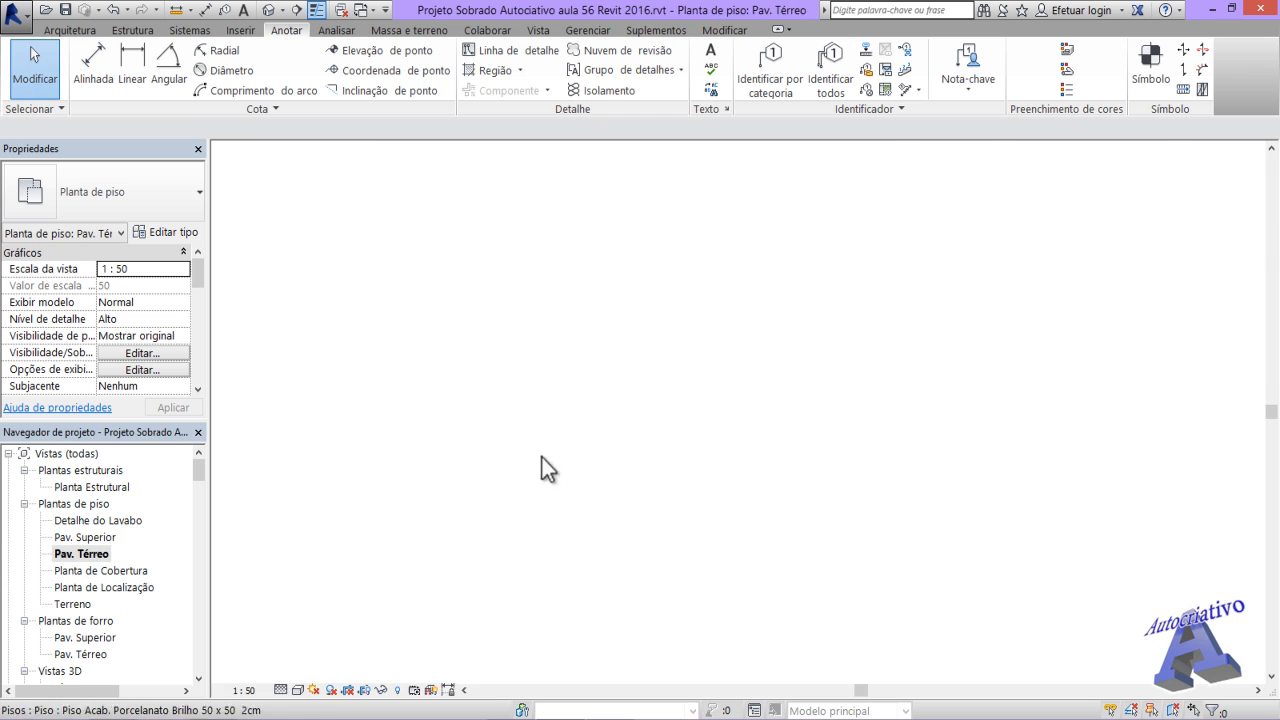
scroll(620, 449, "down", 2)
left_click(700, 418)
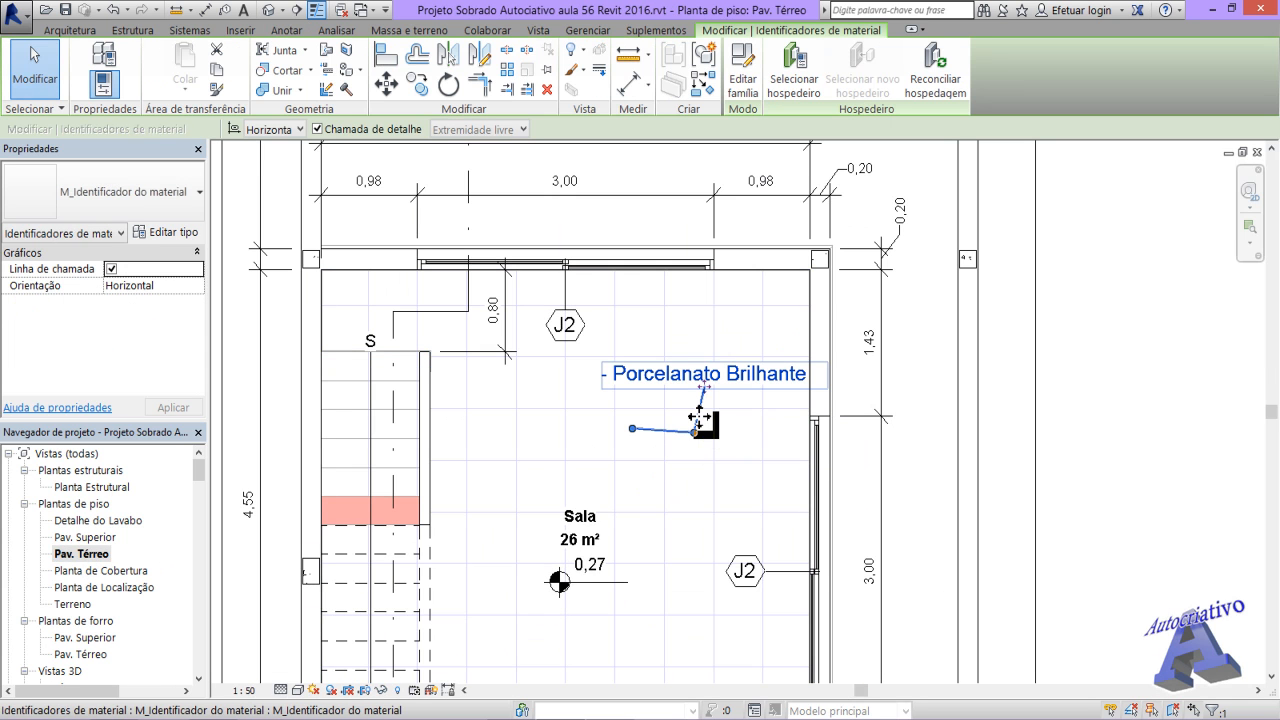
key("Delete")
scroll(699, 417, "down", 1)
scroll(705, 430, "down", 1)
middle_click_drag(723, 447, 697, 463)
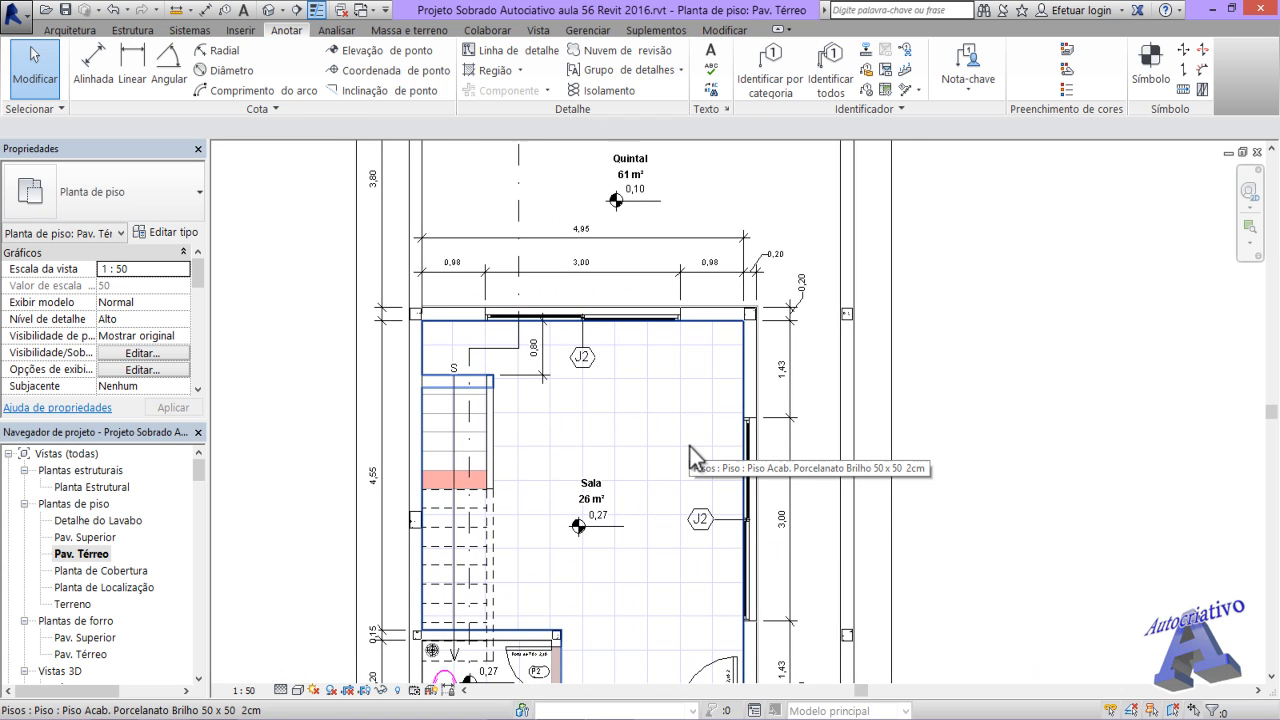
- Try a material keynote on the Sala's exterior side wall, examine the 01500 entries under Divisão 01, and dismiss the keynote list
middle_click_drag(634, 462, 702, 361)
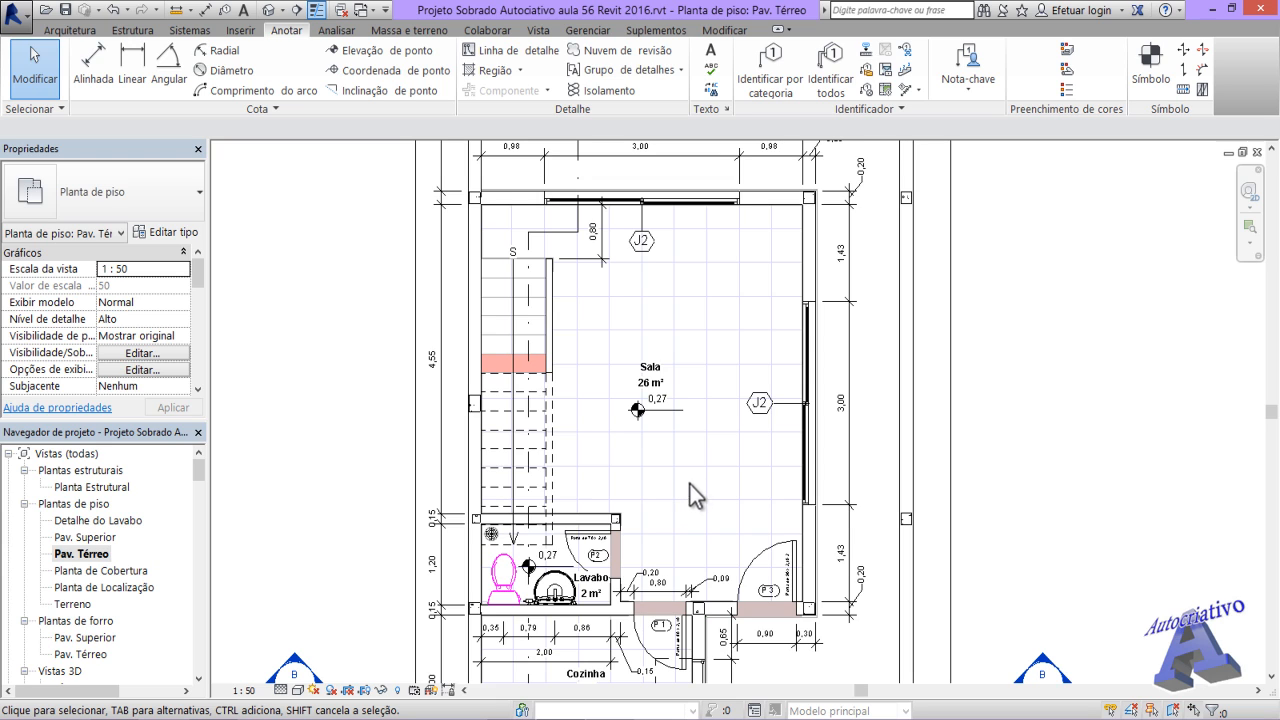
left_click(970, 92)
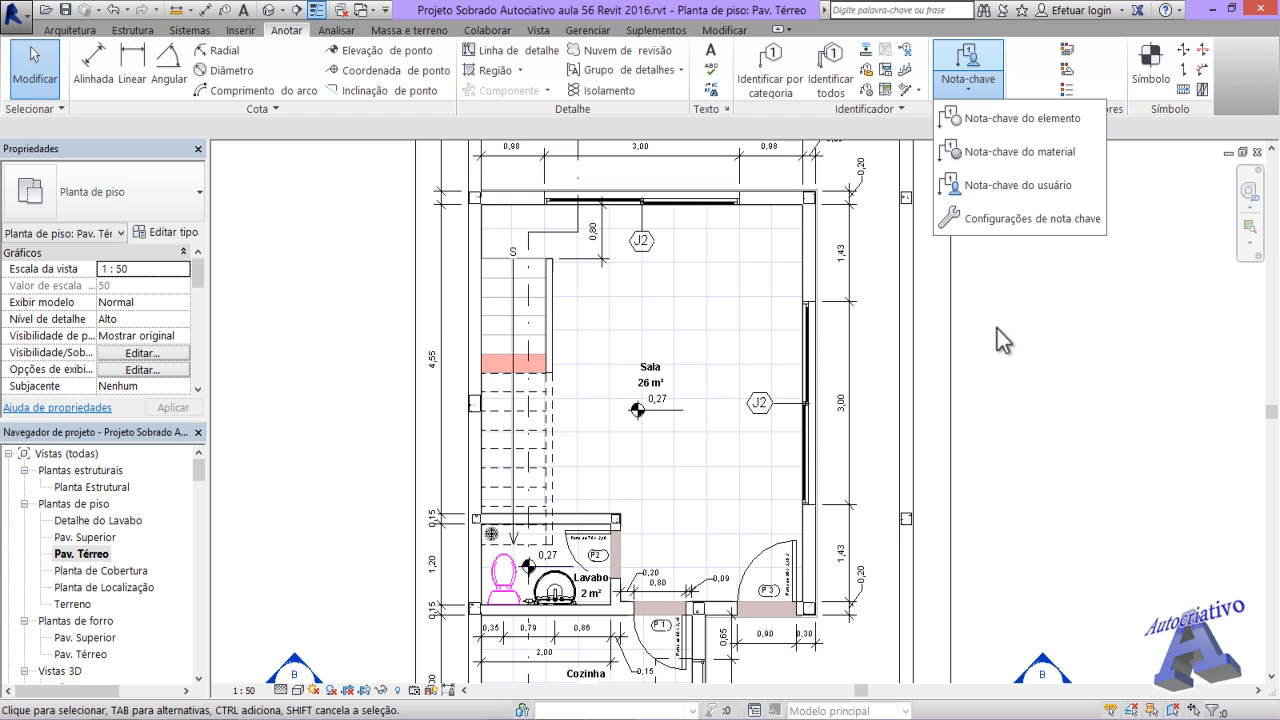
left_click(1004, 154)
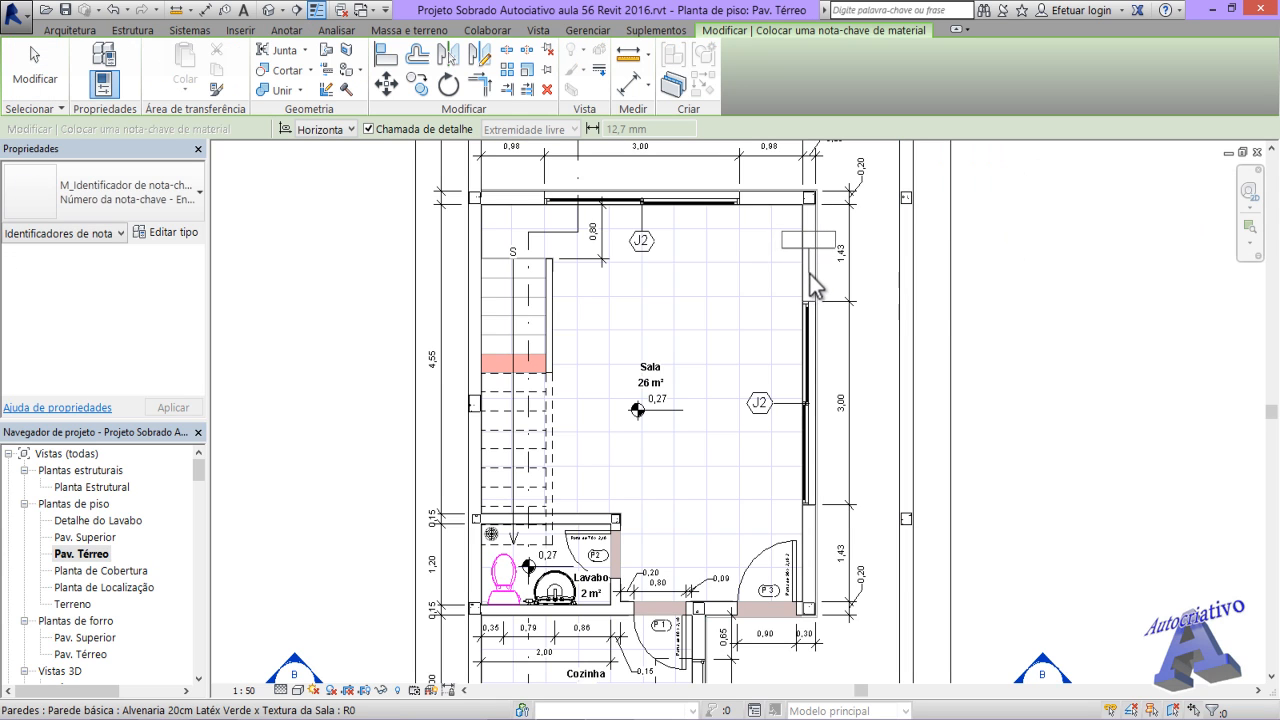
left_click(749, 259)
left_click(722, 238)
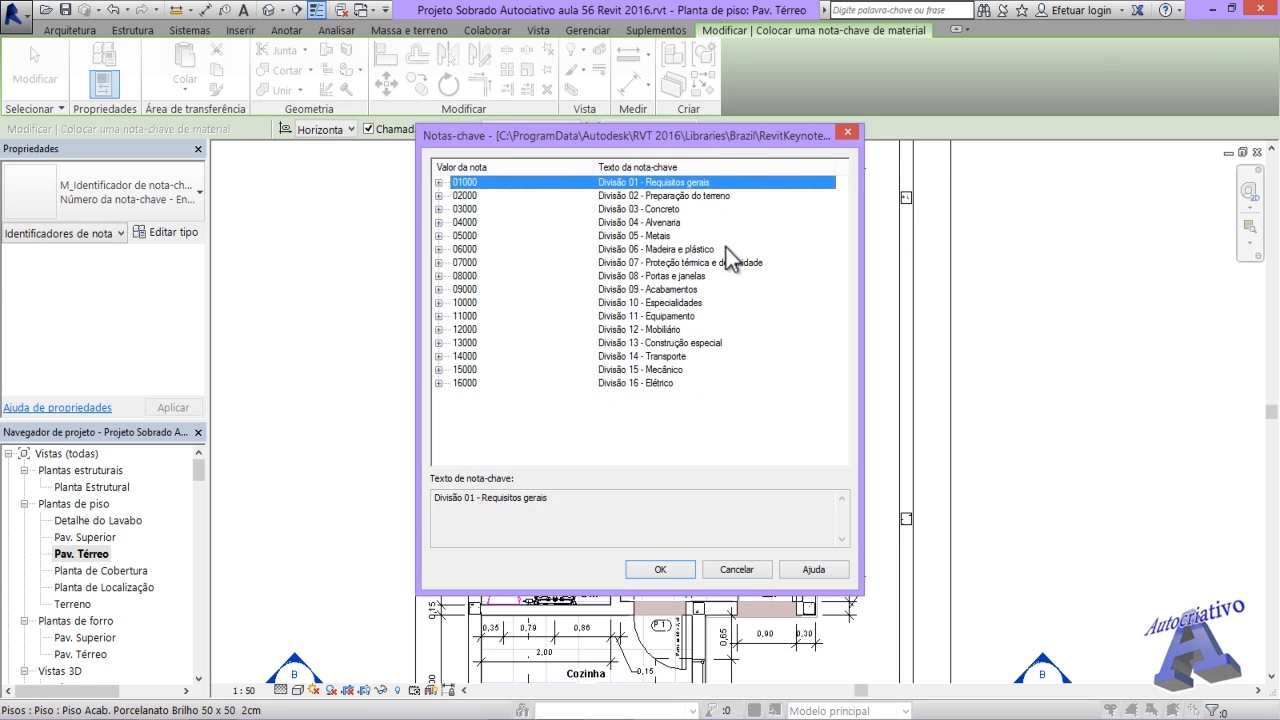
left_click(438, 182)
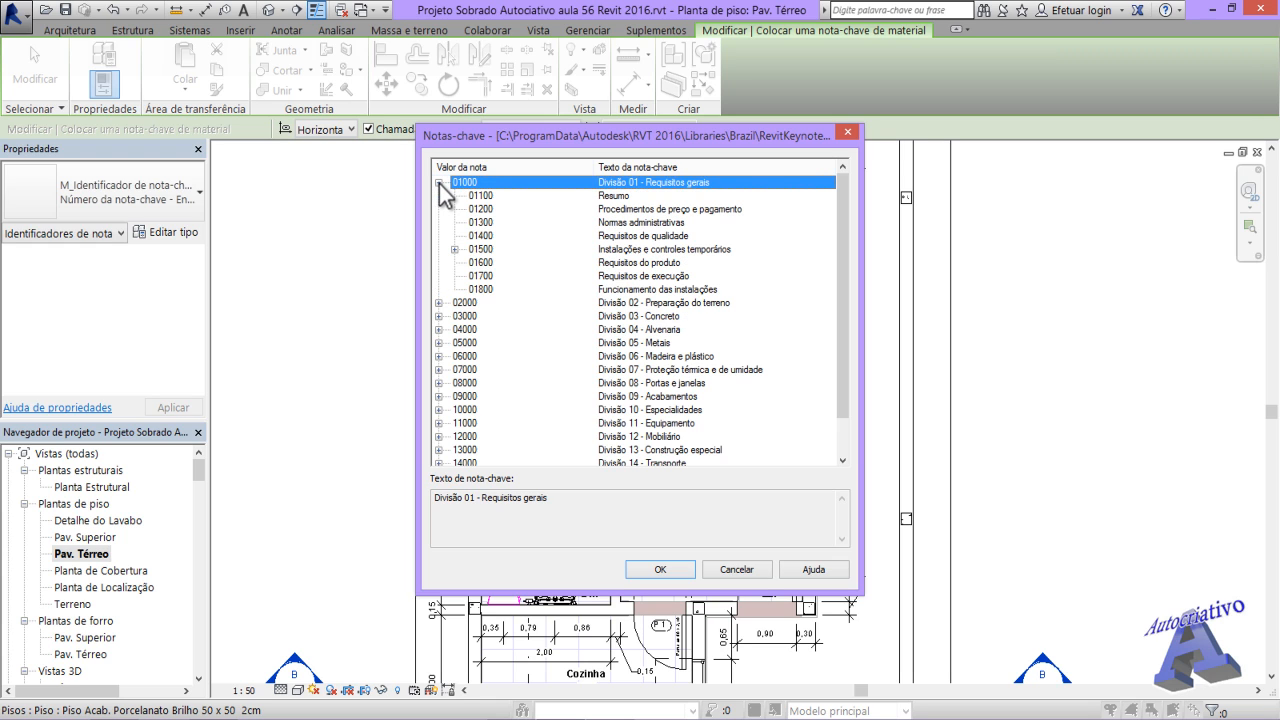
left_click(454, 249)
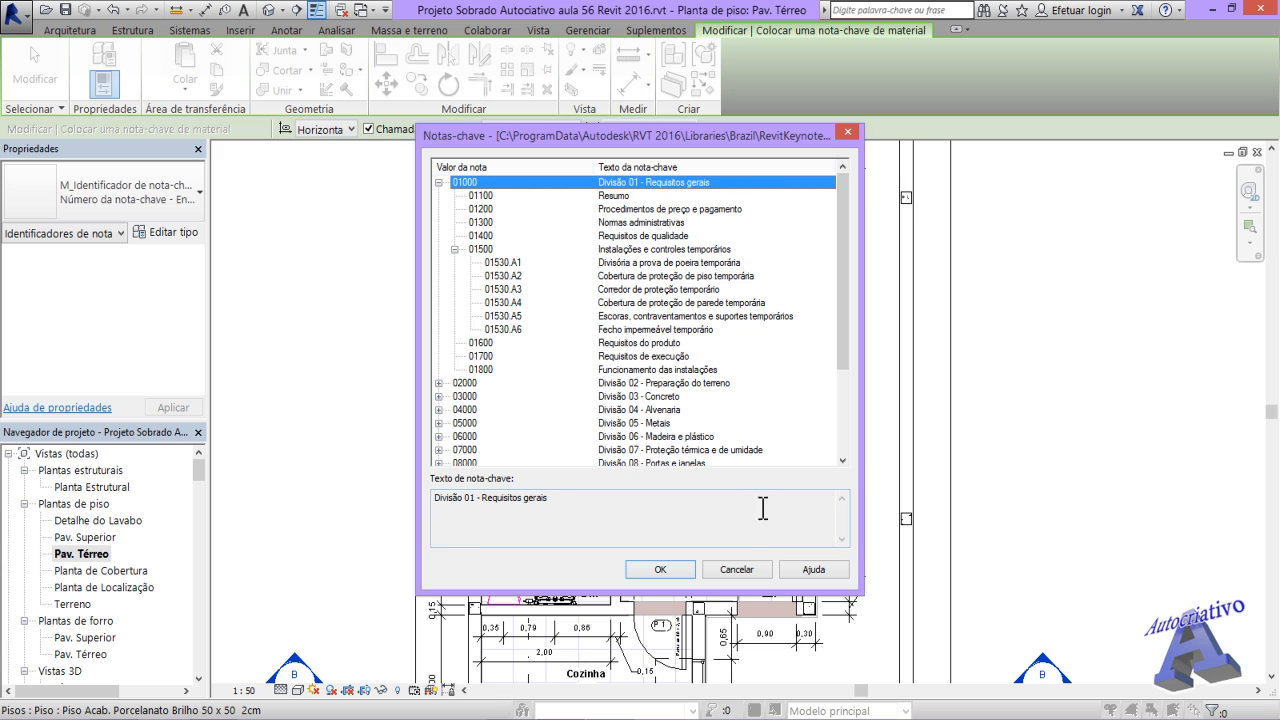
left_click(752, 570)
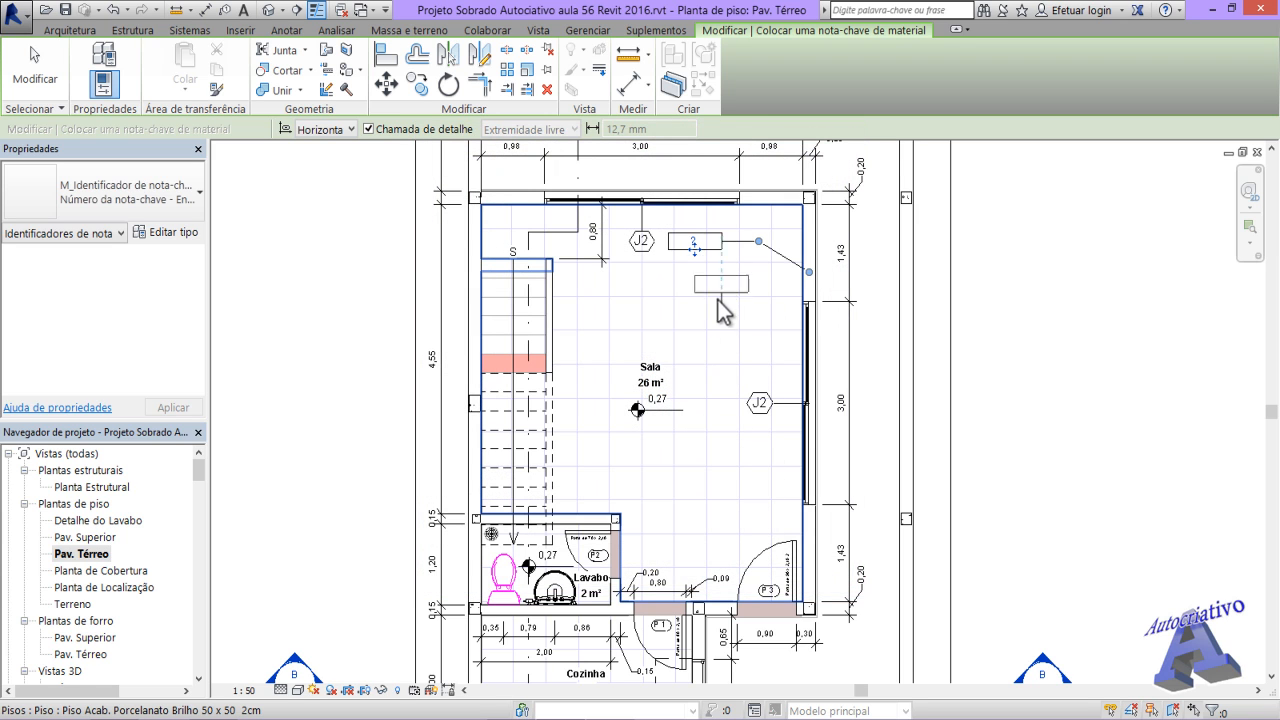
- Leave the keynote command and delete the empty keynote tag in the Sala
key("Escape")
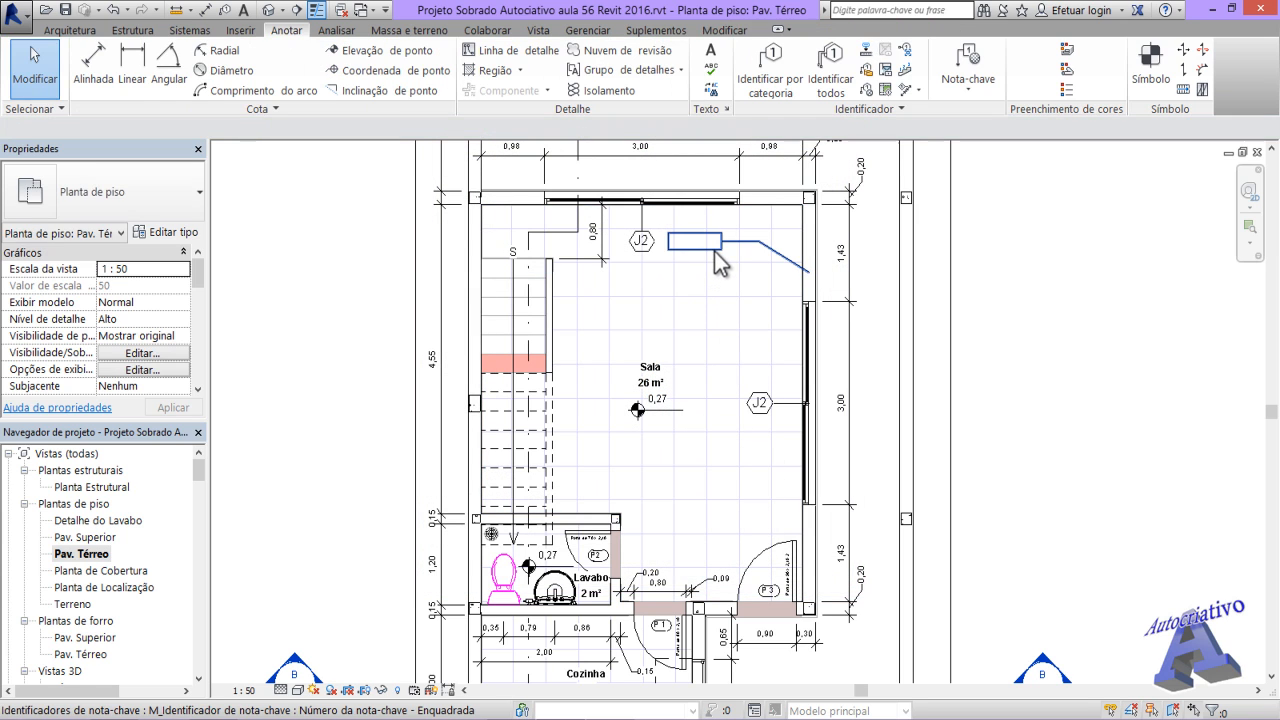
left_click(714, 250)
key("Delete")
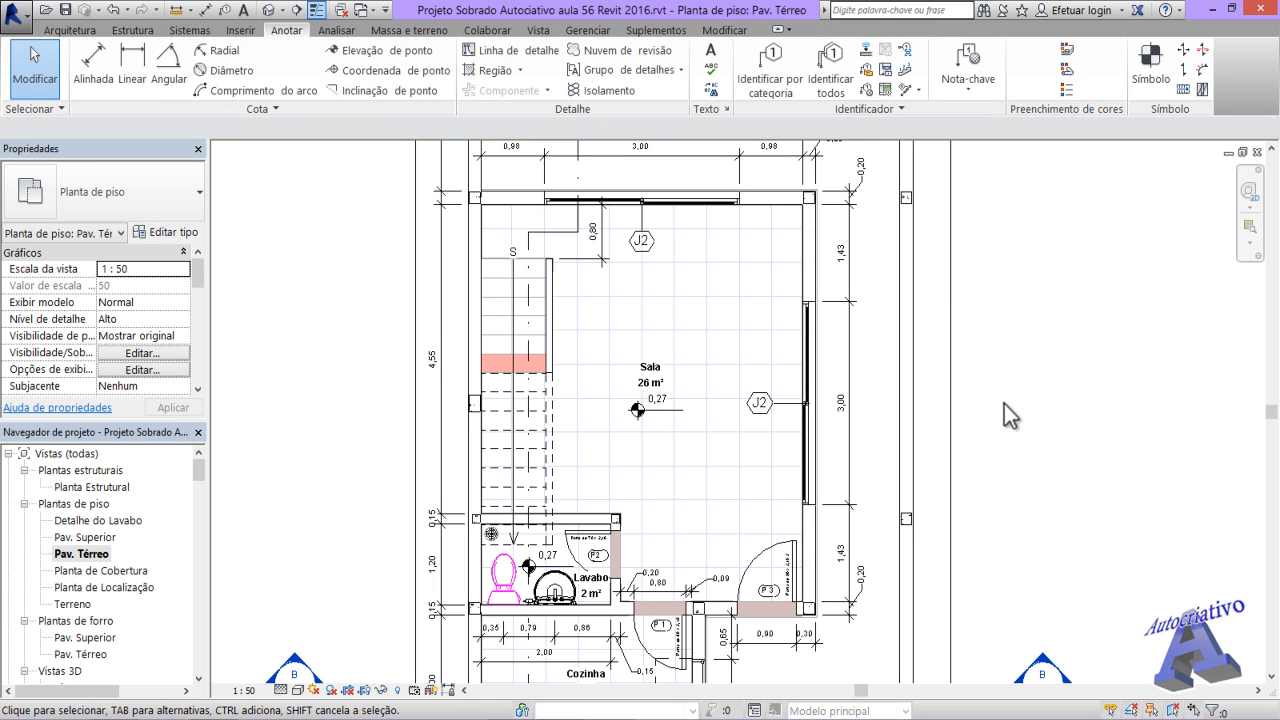
scroll(1006, 410, "down", 2)
scroll(990, 376, "down", 2)
scroll(993, 370, "down", 1)
middle_click_drag(990, 372, 790, 416)
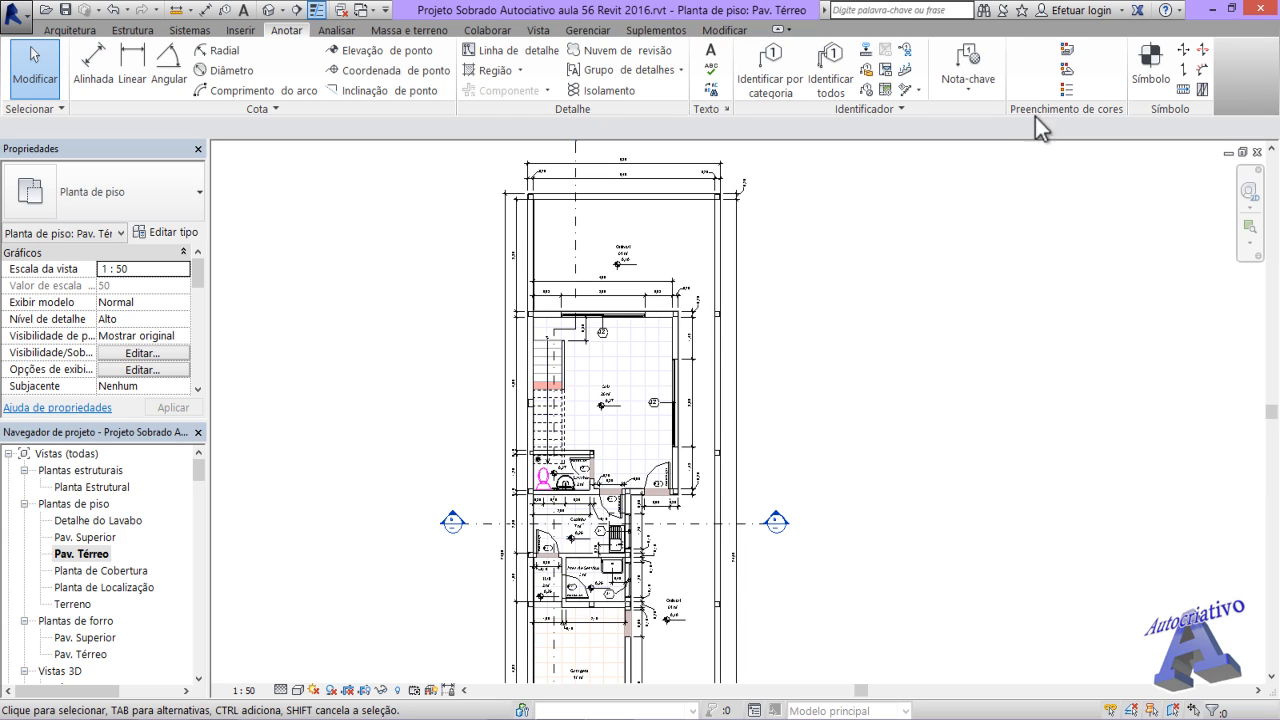
middle_click_drag(869, 423, 845, 354)
scroll(794, 403, "down", 2)
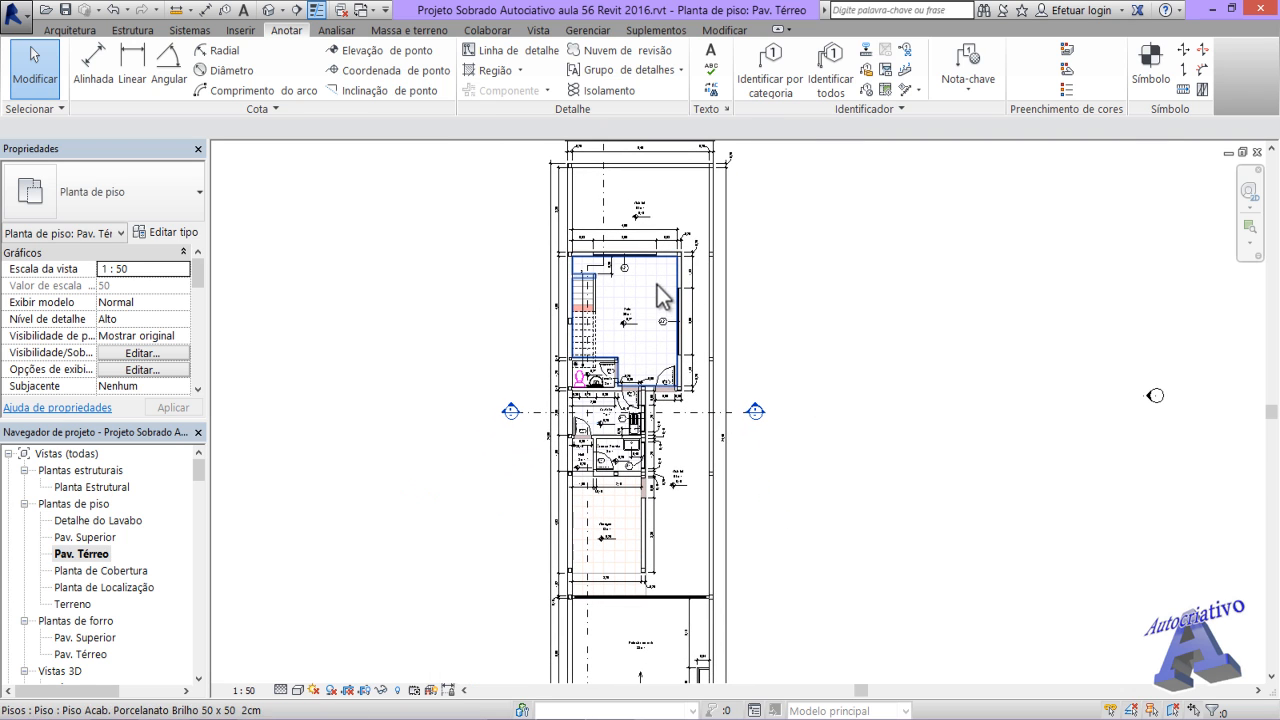
scroll(607, 430, "up", 2)
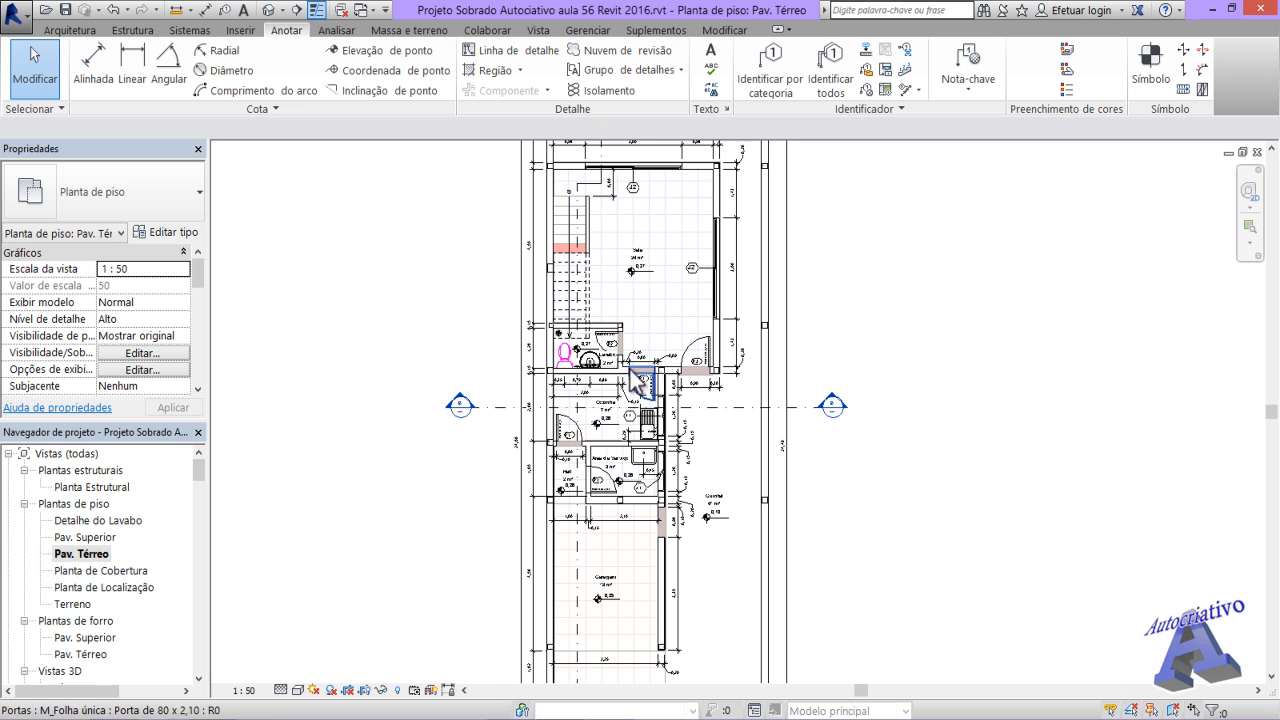
scroll(607, 368, "up", 1)
scroll(607, 368, "up", 2)
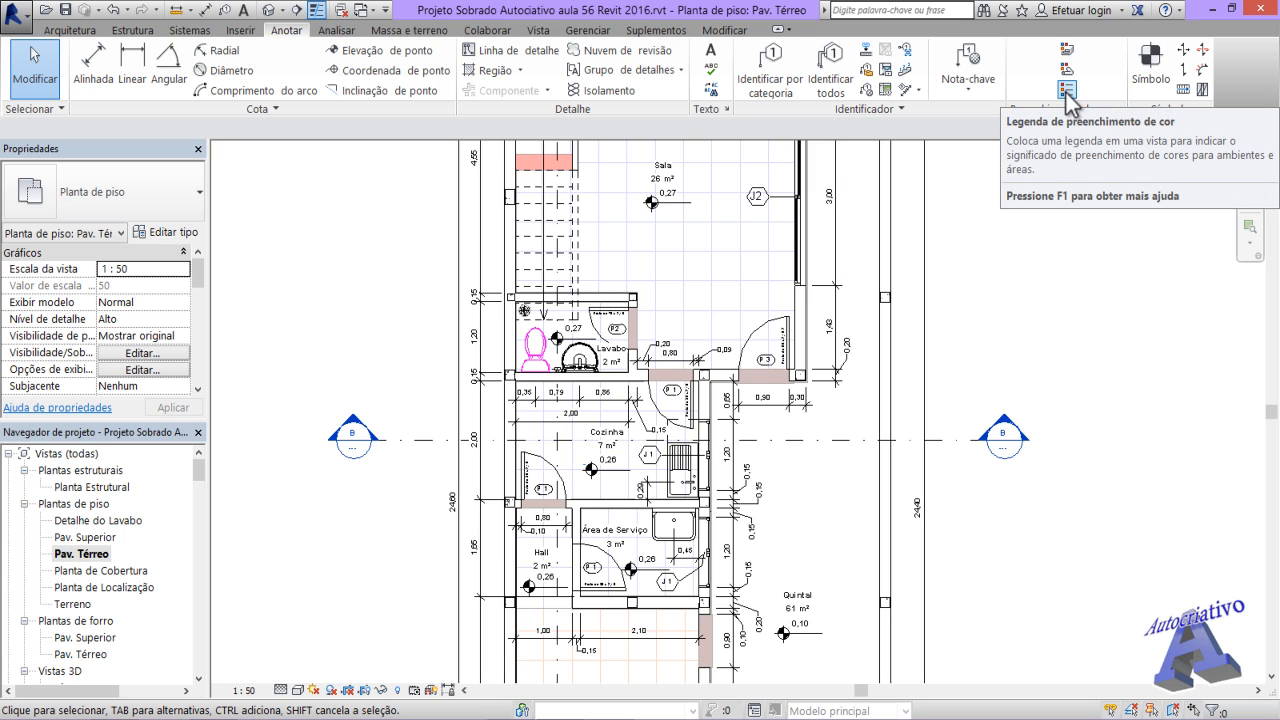
- Review the color scheme definitions for rooms and areas in Editar esquema de cor and close without changes
left_click(86, 31)
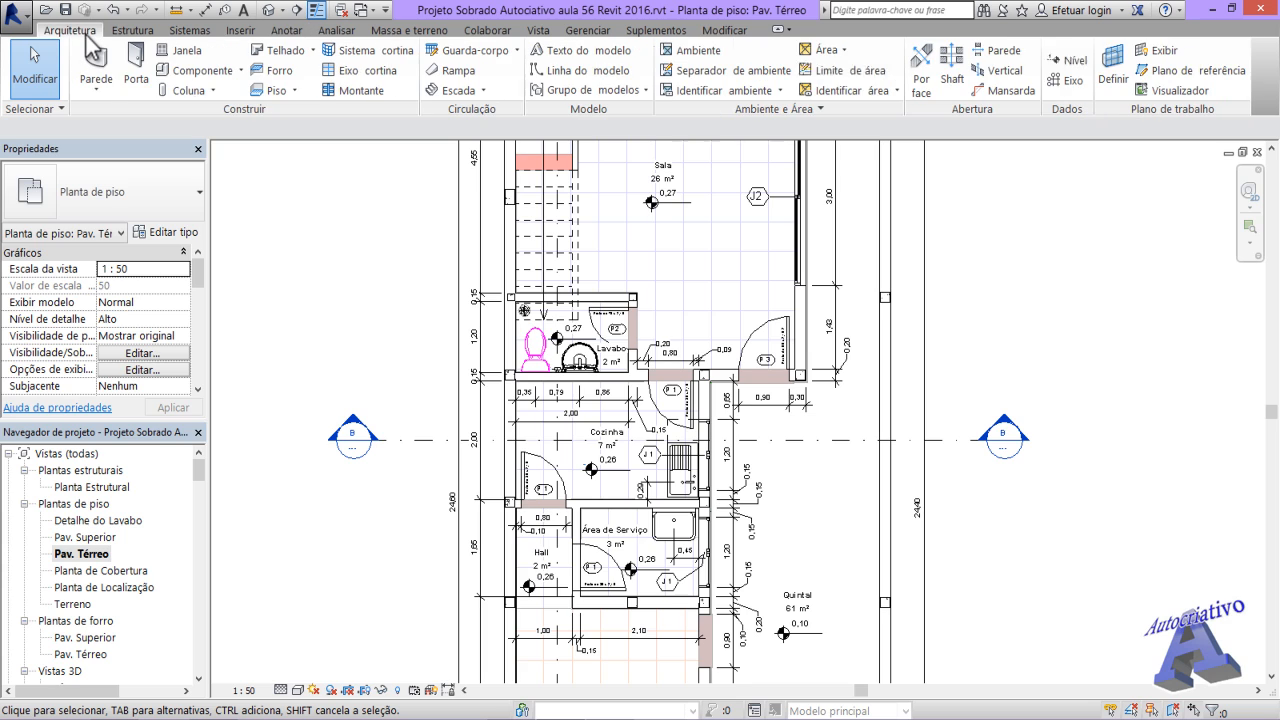
left_click(770, 110)
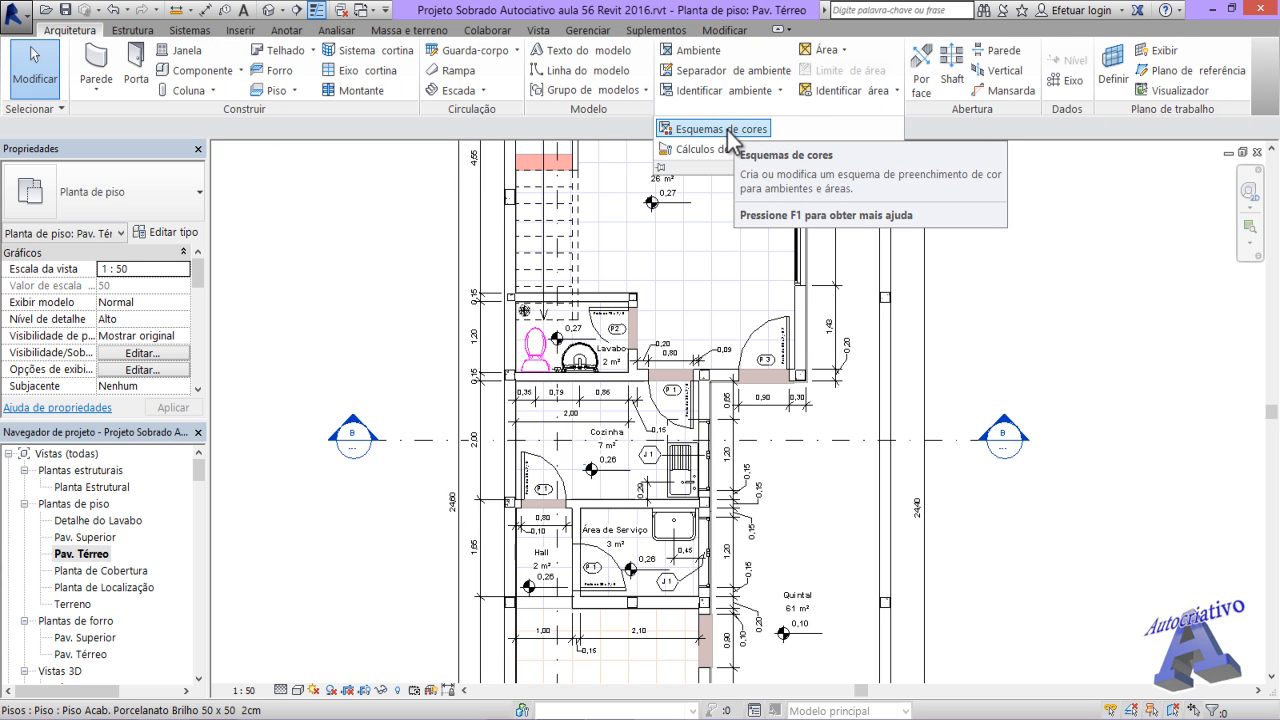
left_click(727, 130)
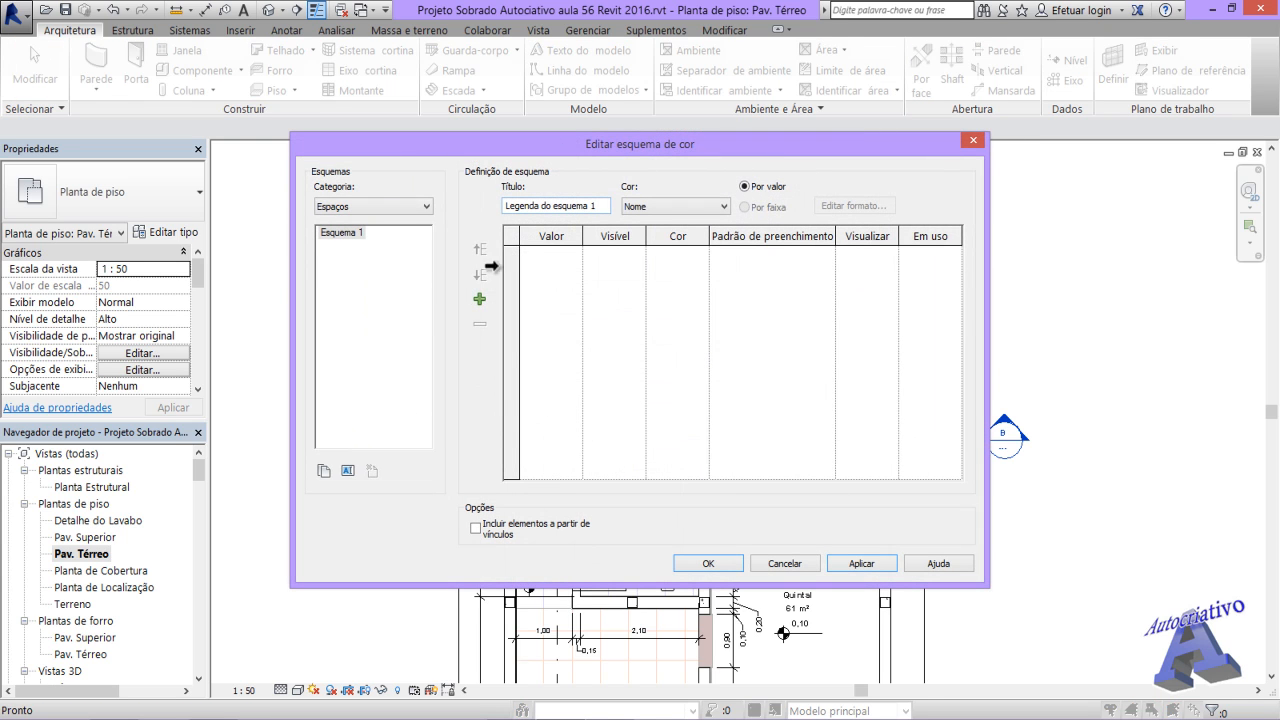
left_click(815, 568)
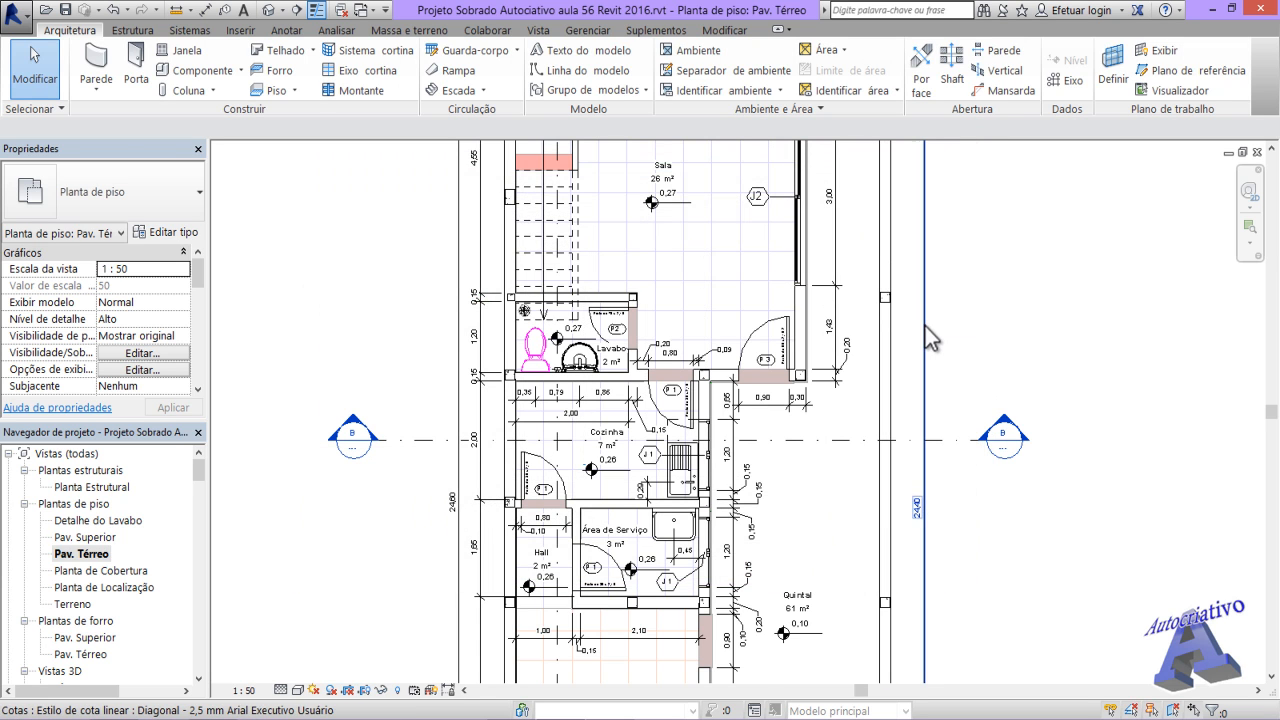
- Try to place a color fill legend in the empty area beside the Pav. Térreo plan
scroll(930, 328, "down", 3)
middle_click_drag(930, 328, 641, 546)
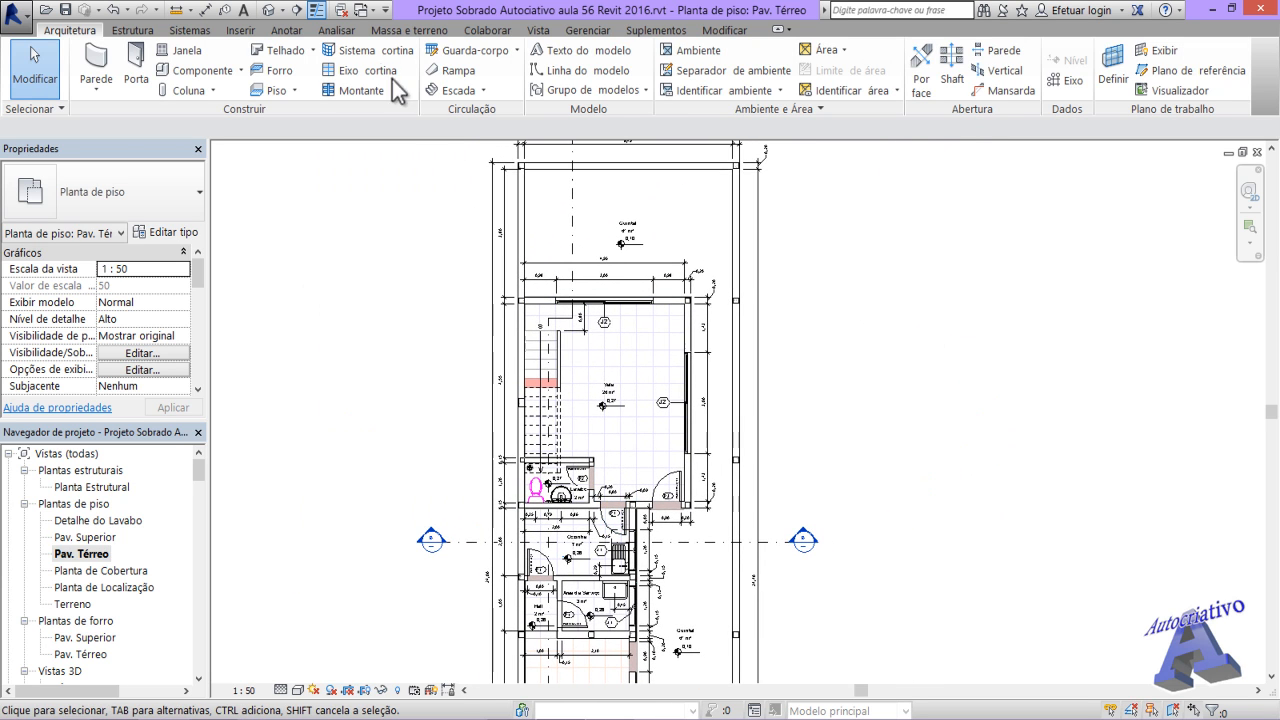
left_click(287, 31)
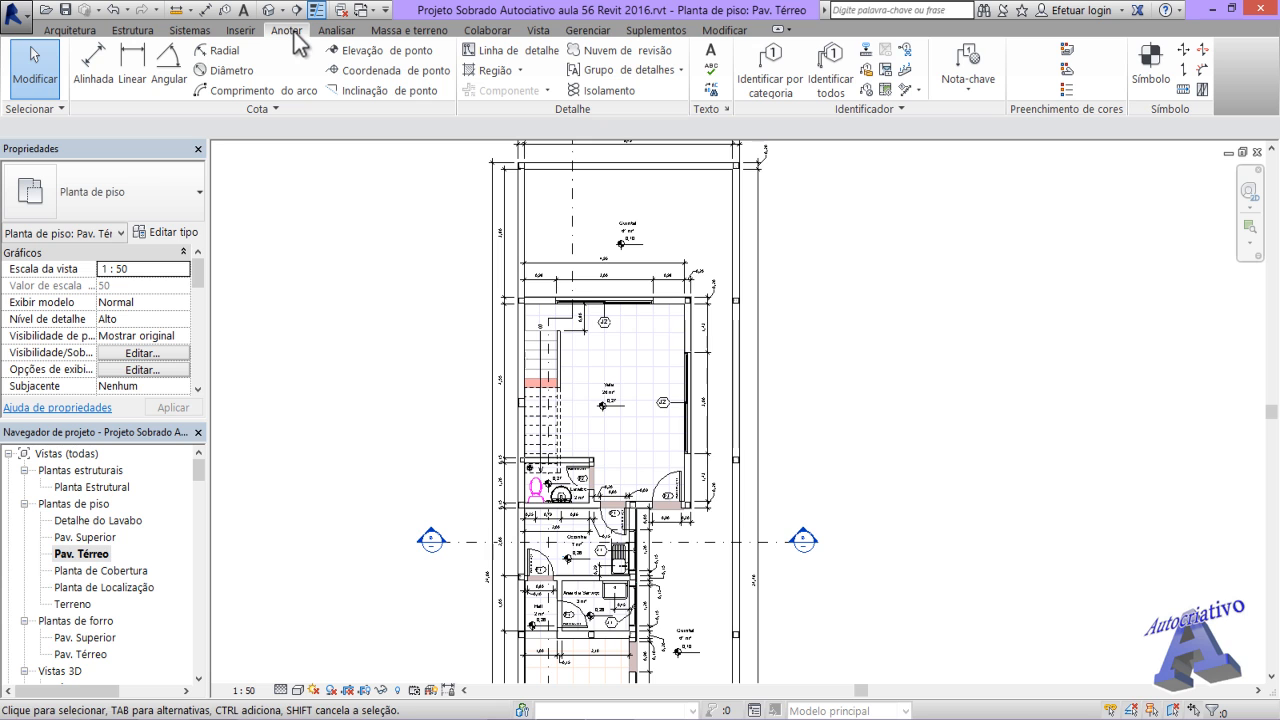
left_click(1068, 90)
scroll(860, 323, "down", 2)
middle_click_drag(860, 323, 700, 372)
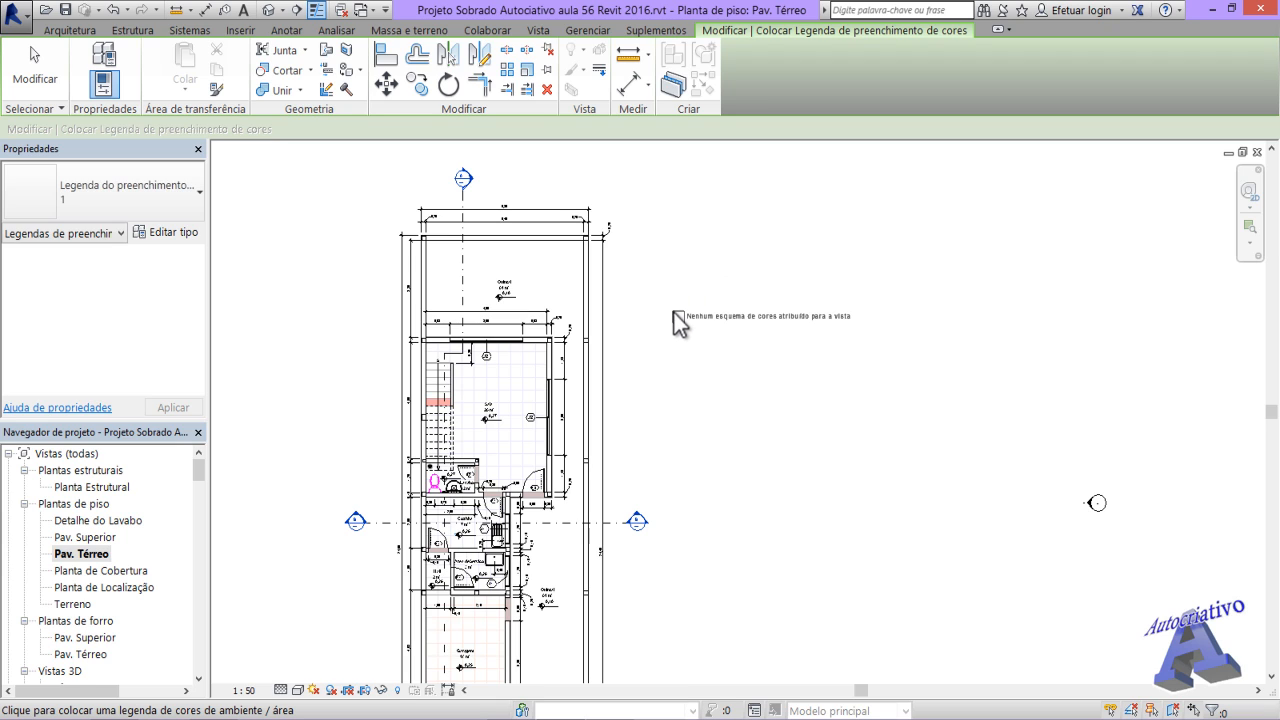
key("Escape")
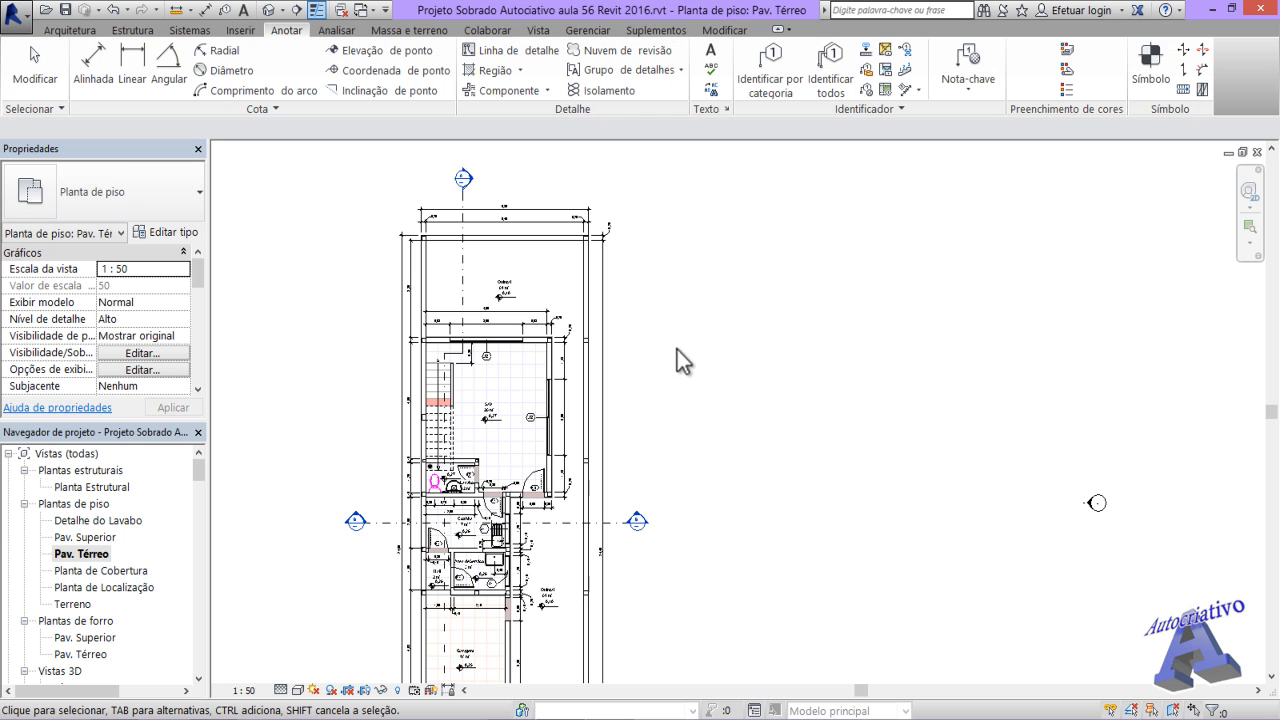
- Duplicate the Pav. Térreo floor plan view with detailing
middle_click_drag(702, 384, 799, 302)
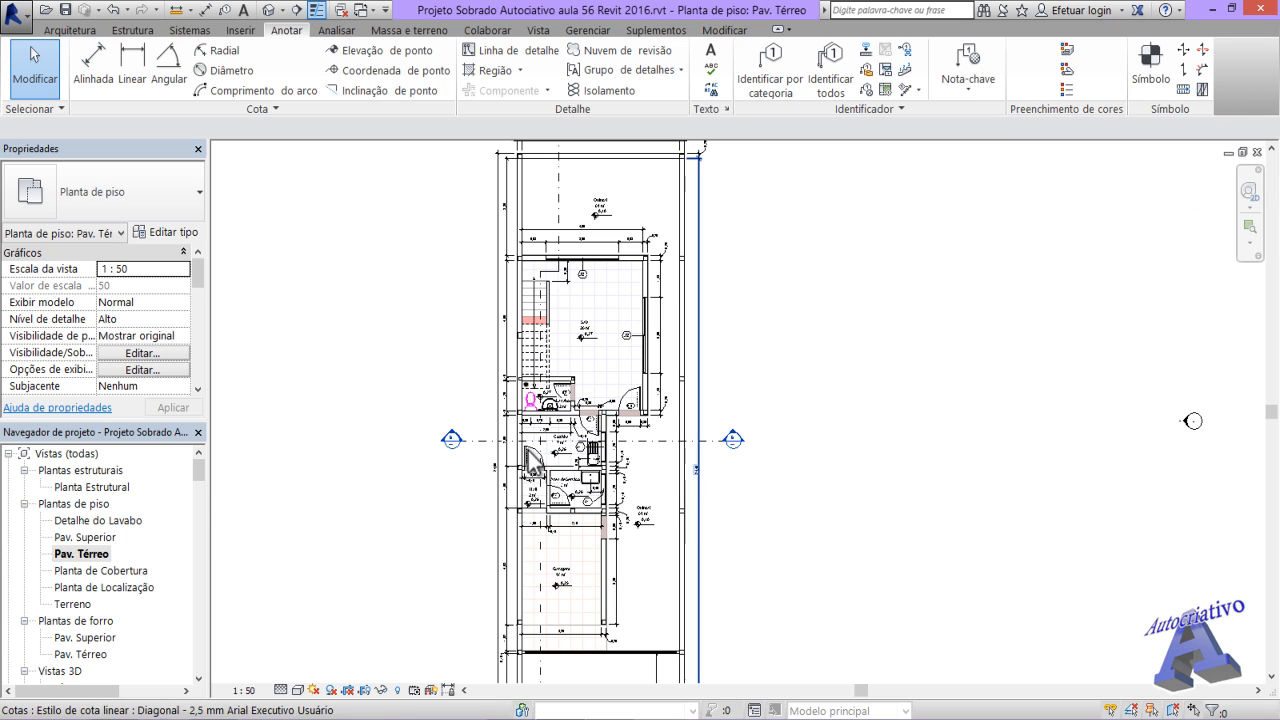
right_click(88, 556)
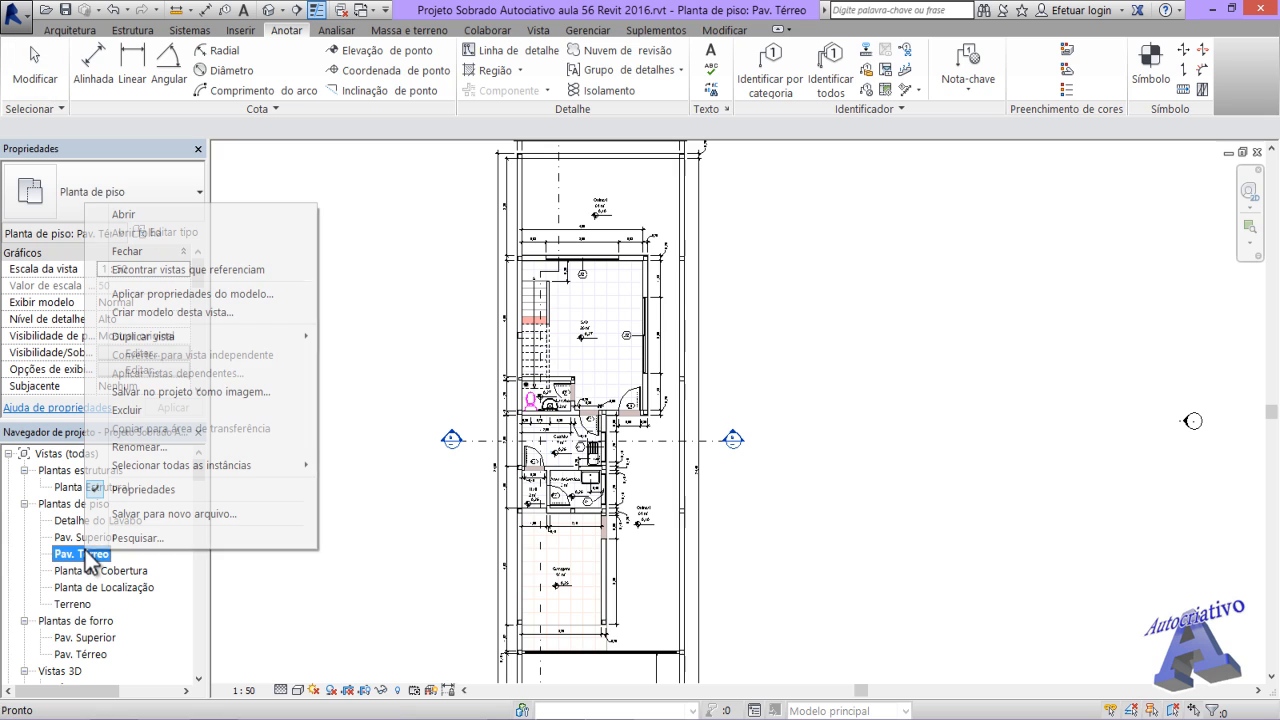
mouse_move(173, 336)
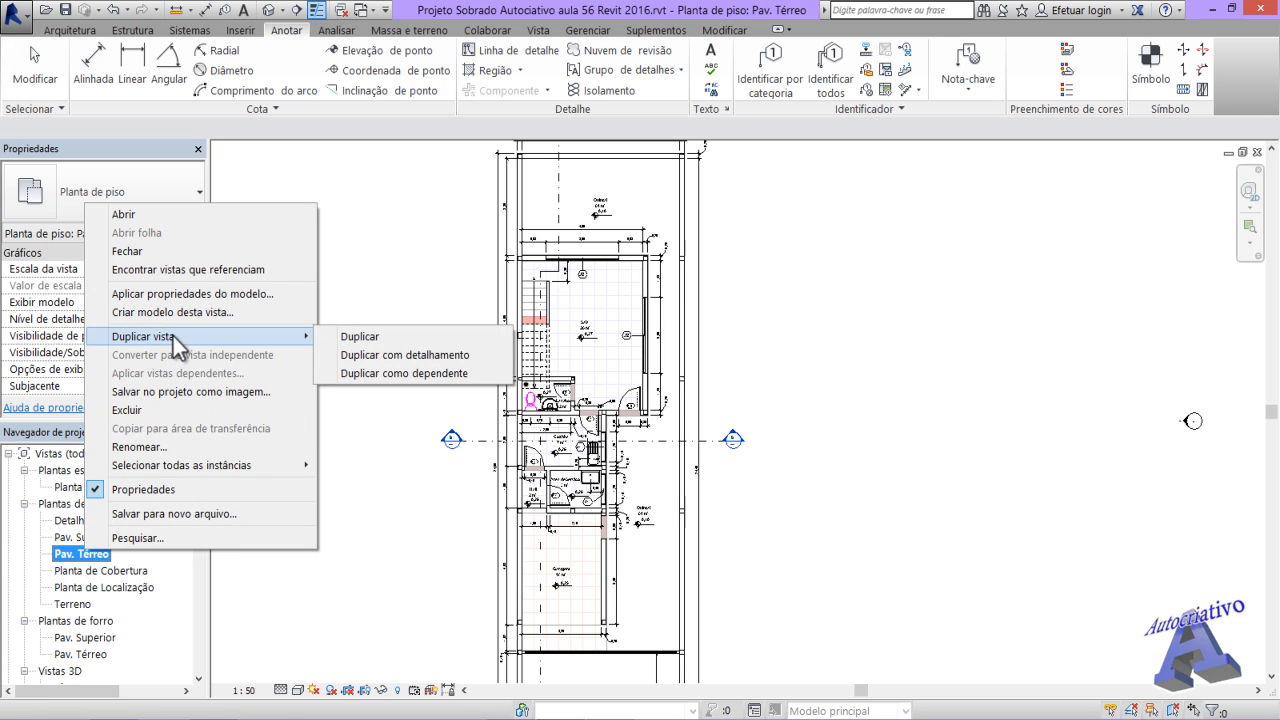
left_click(413, 355)
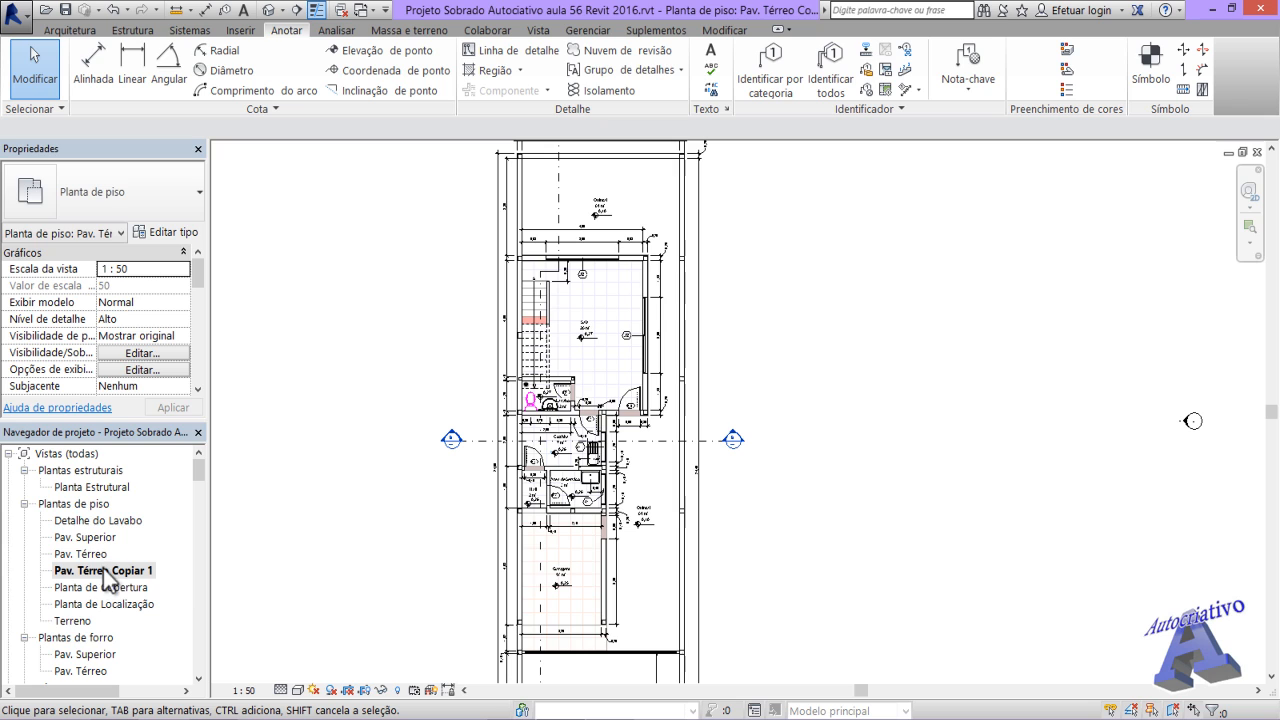
- Rename the duplicated floor plan view as Pav. Térreo Detalhes de Ambientes
right_click(103, 575)
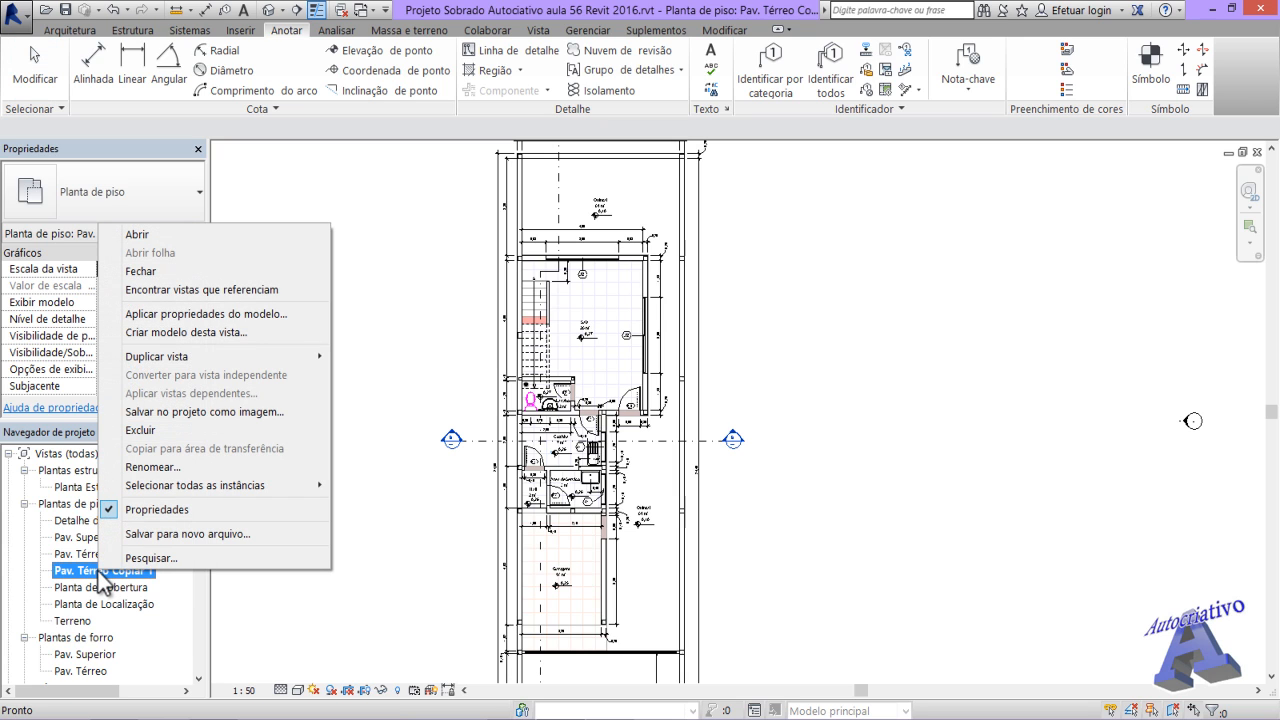
left_click(152, 467)
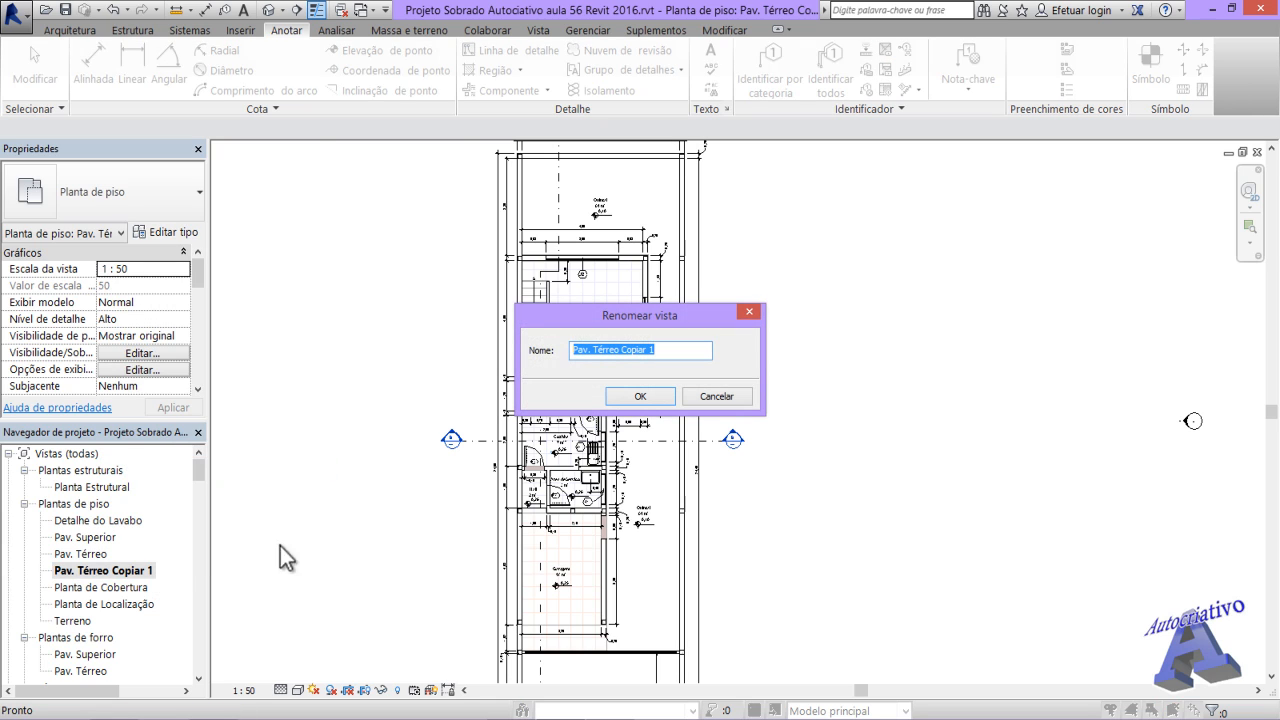
left_click_drag(622, 350, 682, 350)
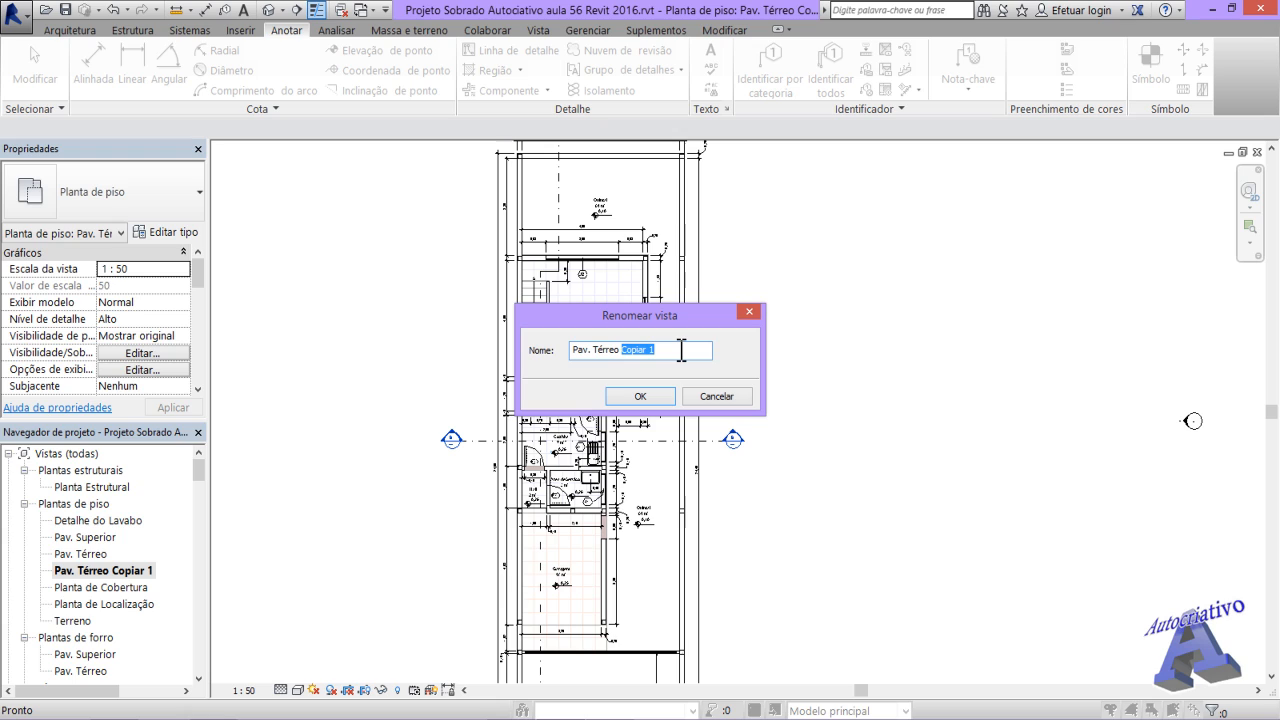
type("Detalh")
type("es de Ambientes")
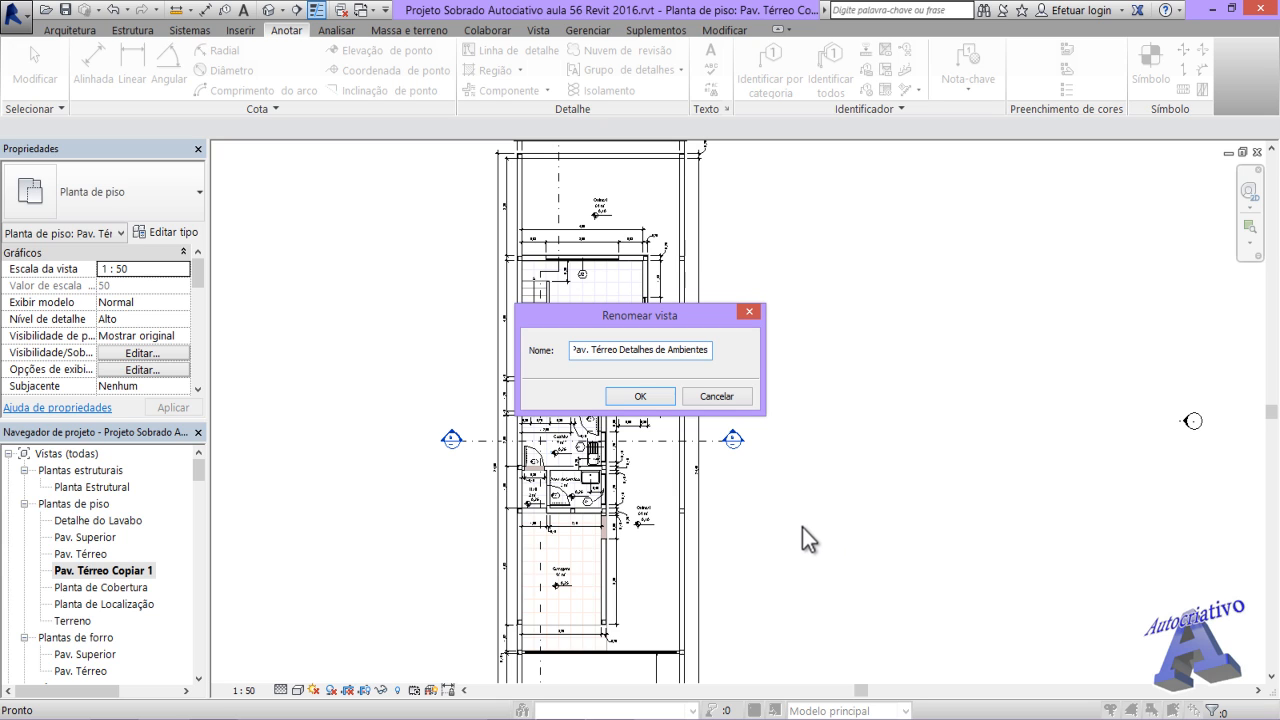
left_click(655, 398)
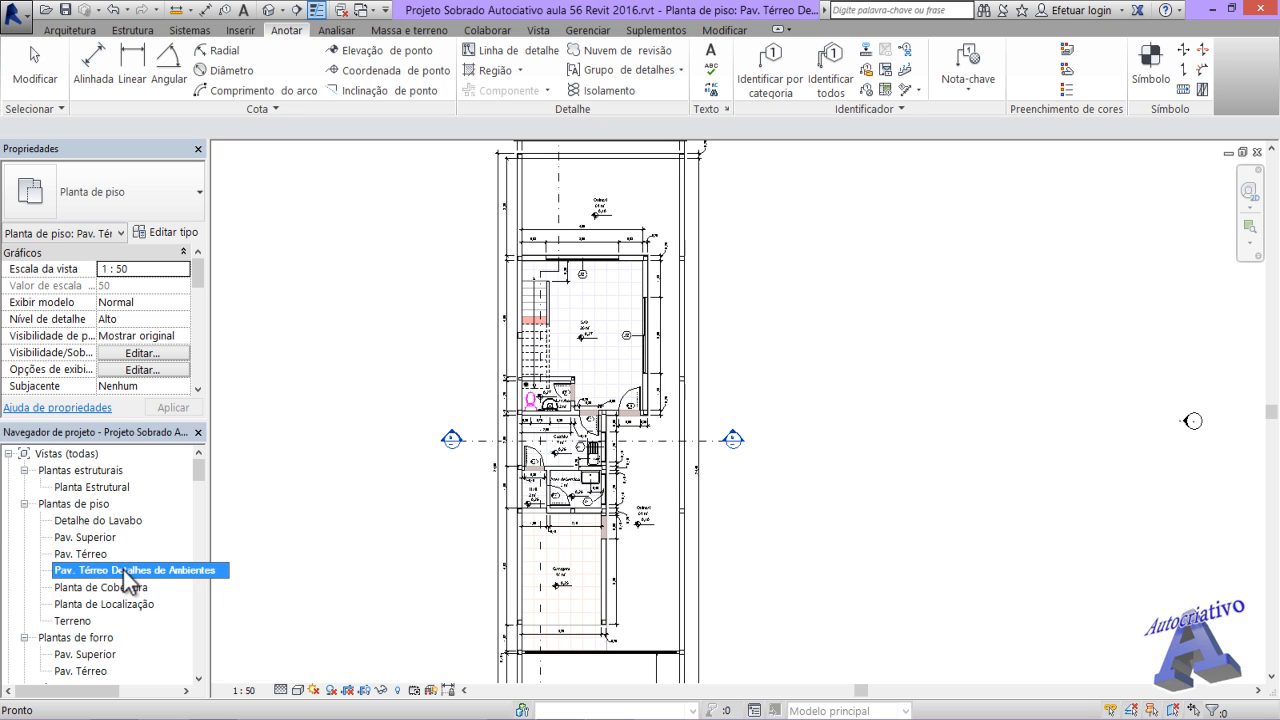
left_click(809, 477)
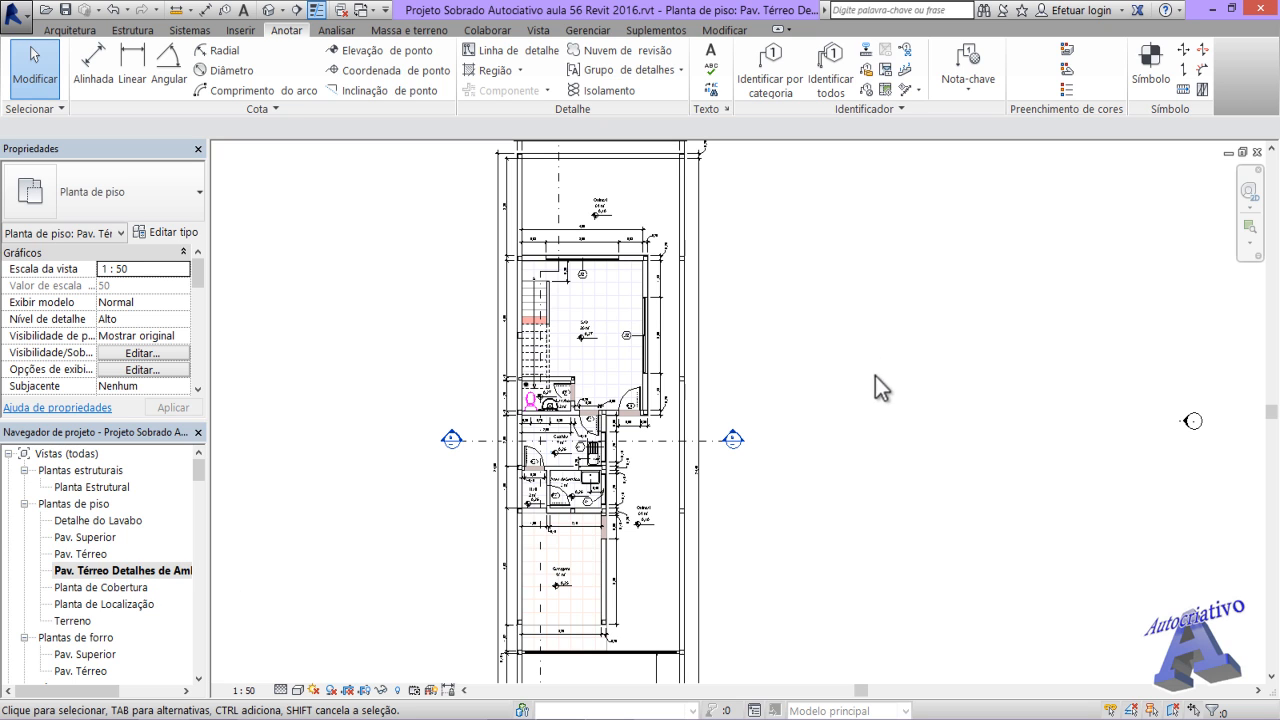
- Place a color fill legend in the empty area beside the Sala on the duplicated plan
middle_click_drag(894, 514, 883, 558)
middle_click_drag(846, 514, 874, 528)
left_click(1068, 90)
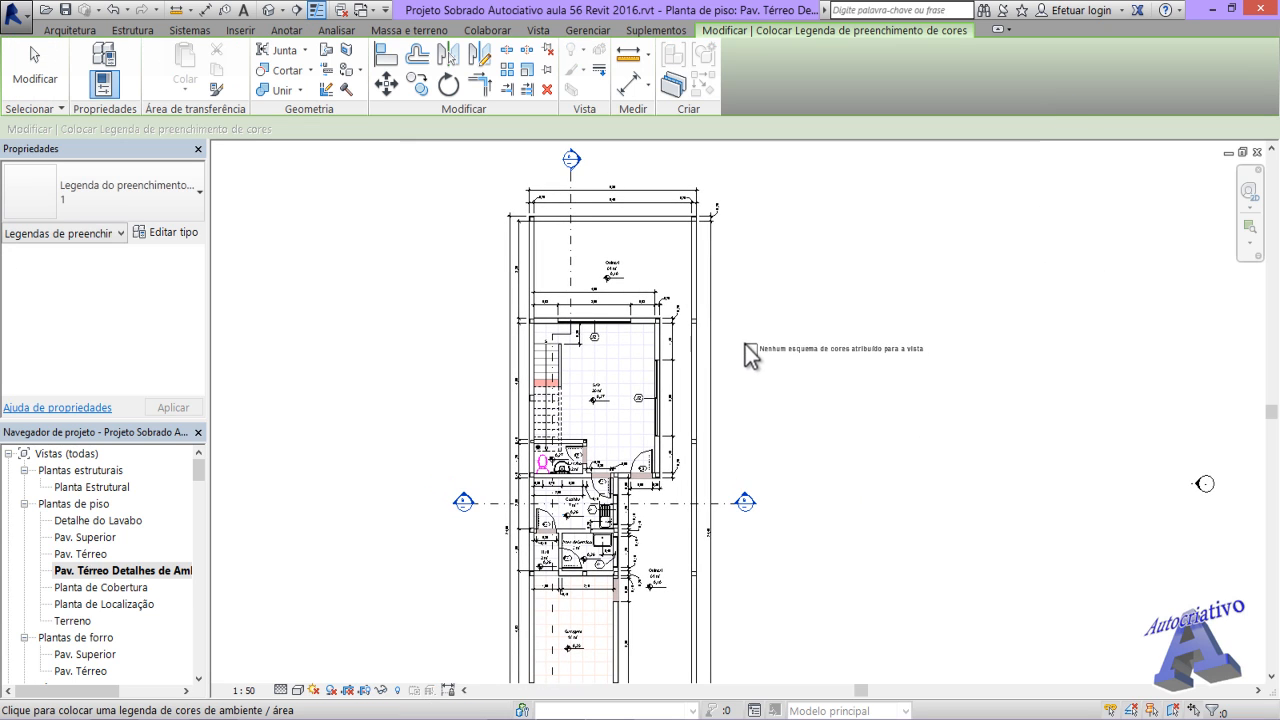
scroll(748, 348, "up", 4)
middle_click_drag(734, 349, 612, 392)
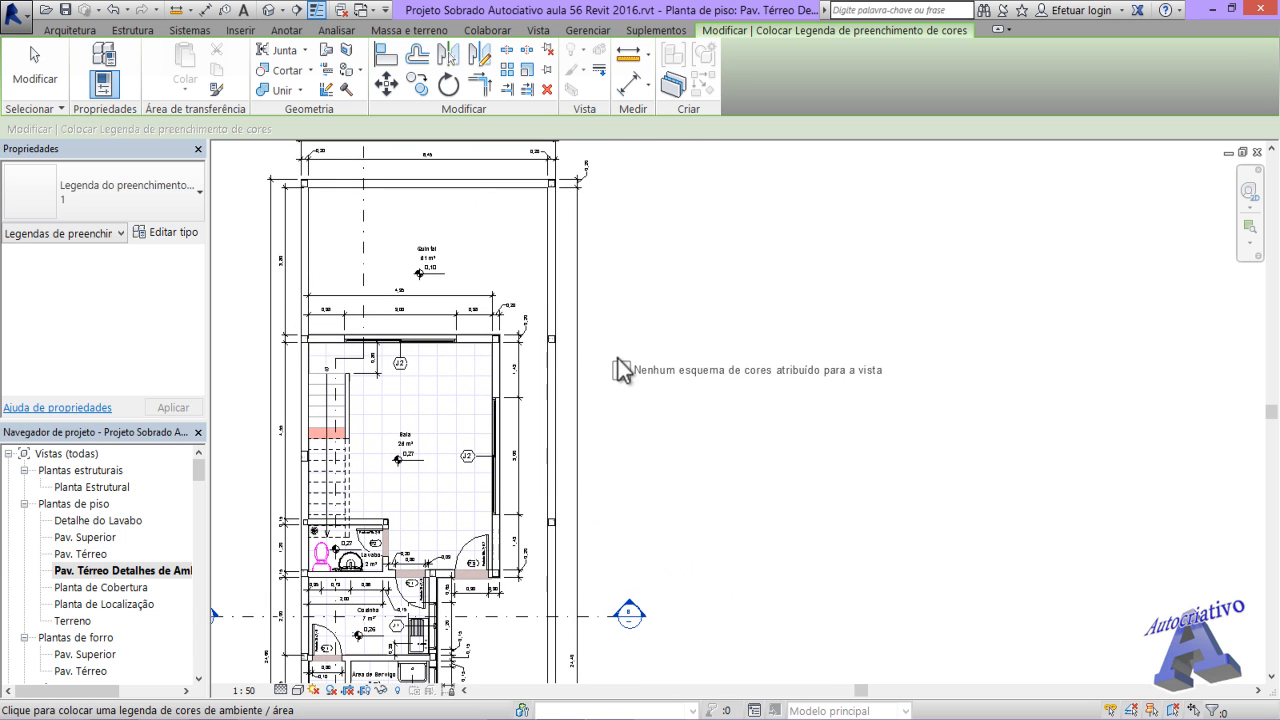
left_click(626, 336)
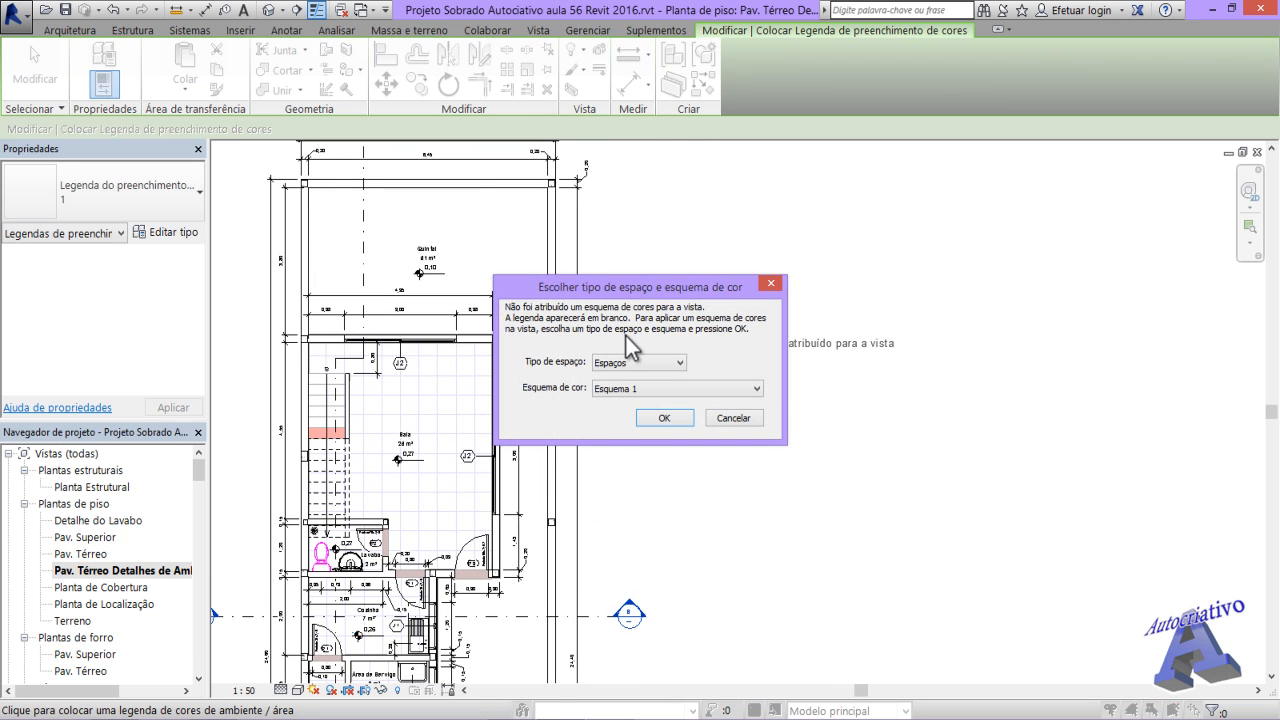
- Apply the Ambientes space type and the Nome color scheme to the legend and view
left_click(675, 366)
left_click(627, 381)
left_click(755, 390)
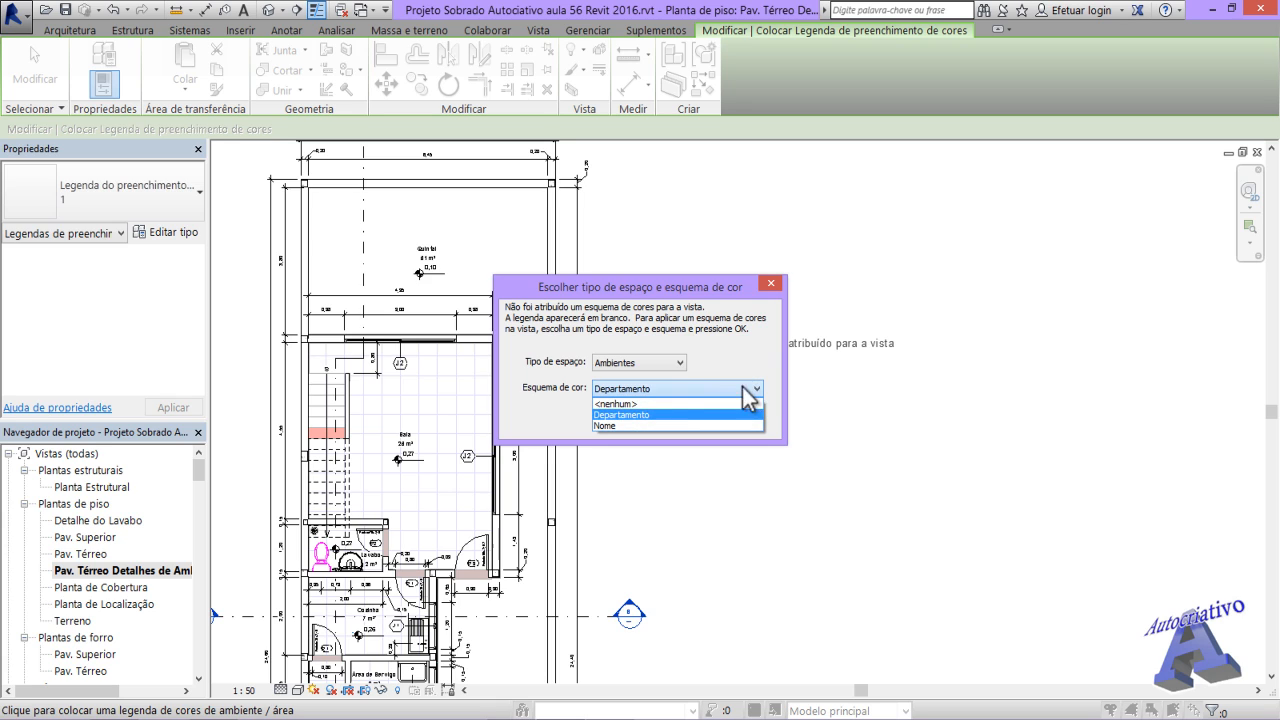
left_click(614, 426)
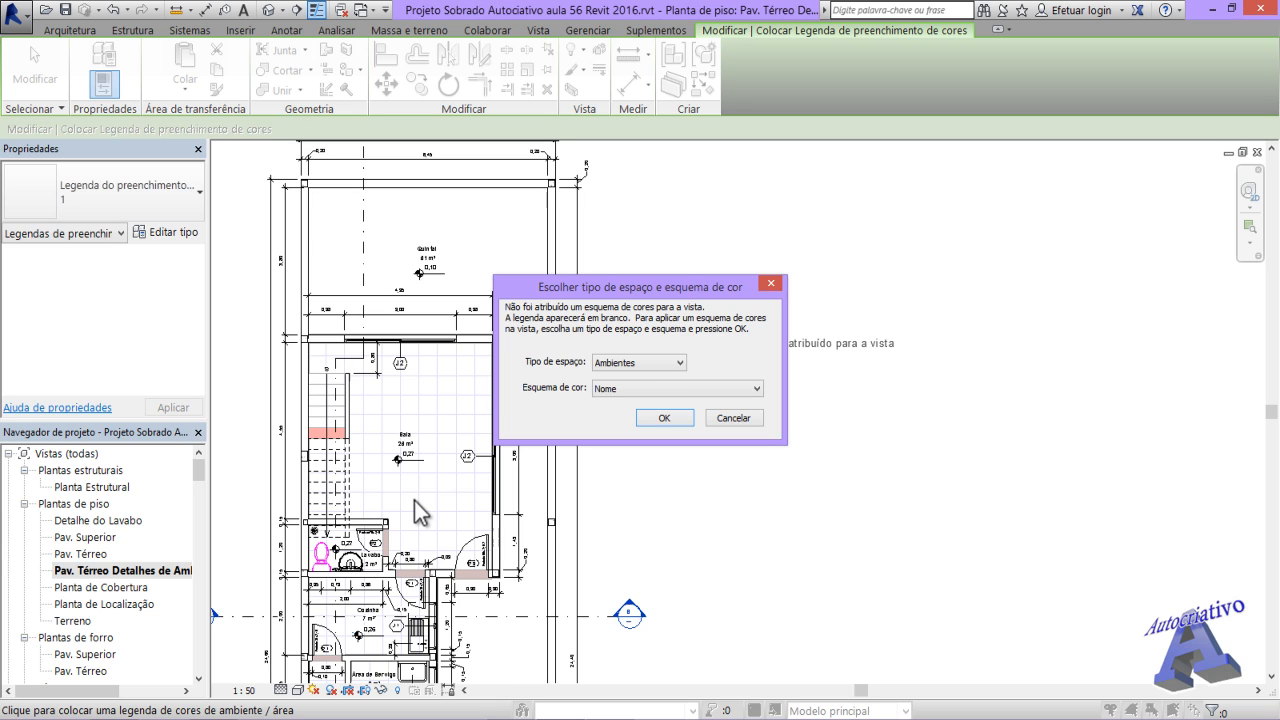
left_click(658, 420)
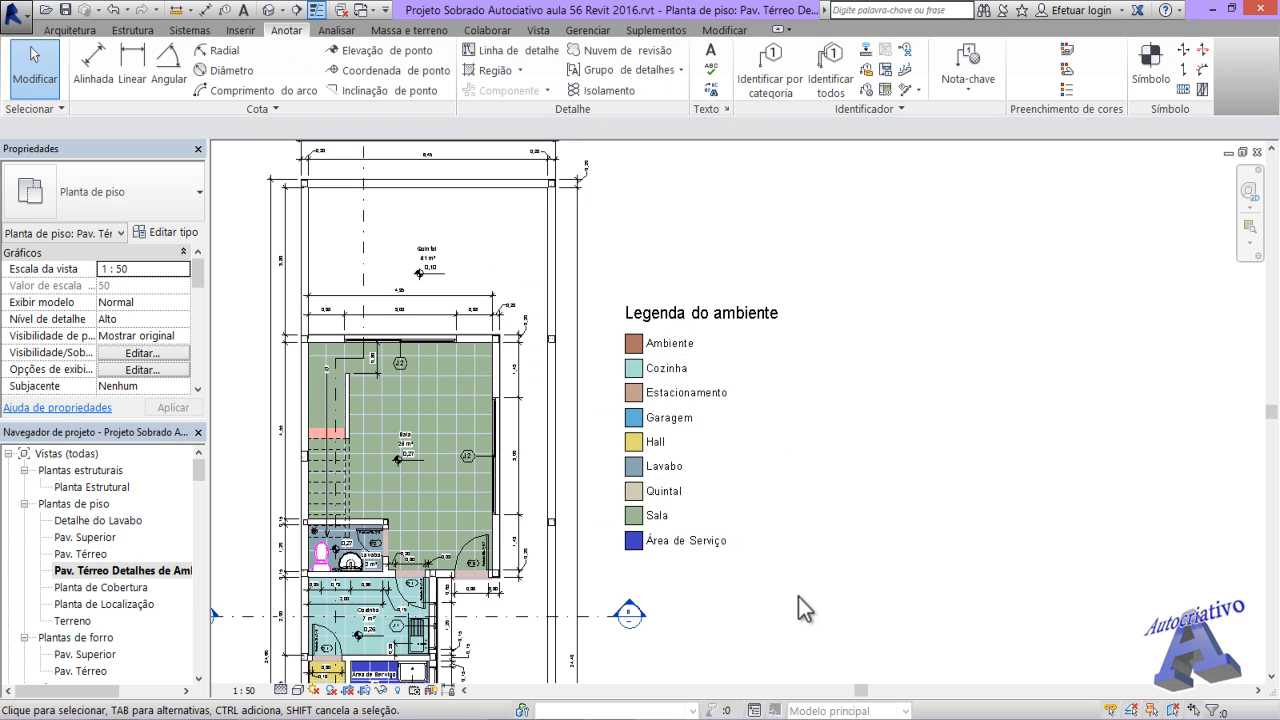
- Hide only the dimension string beside the Cozinha and Área de Serviço exterior wall in this view
middle_click_drag(782, 596, 743, 454)
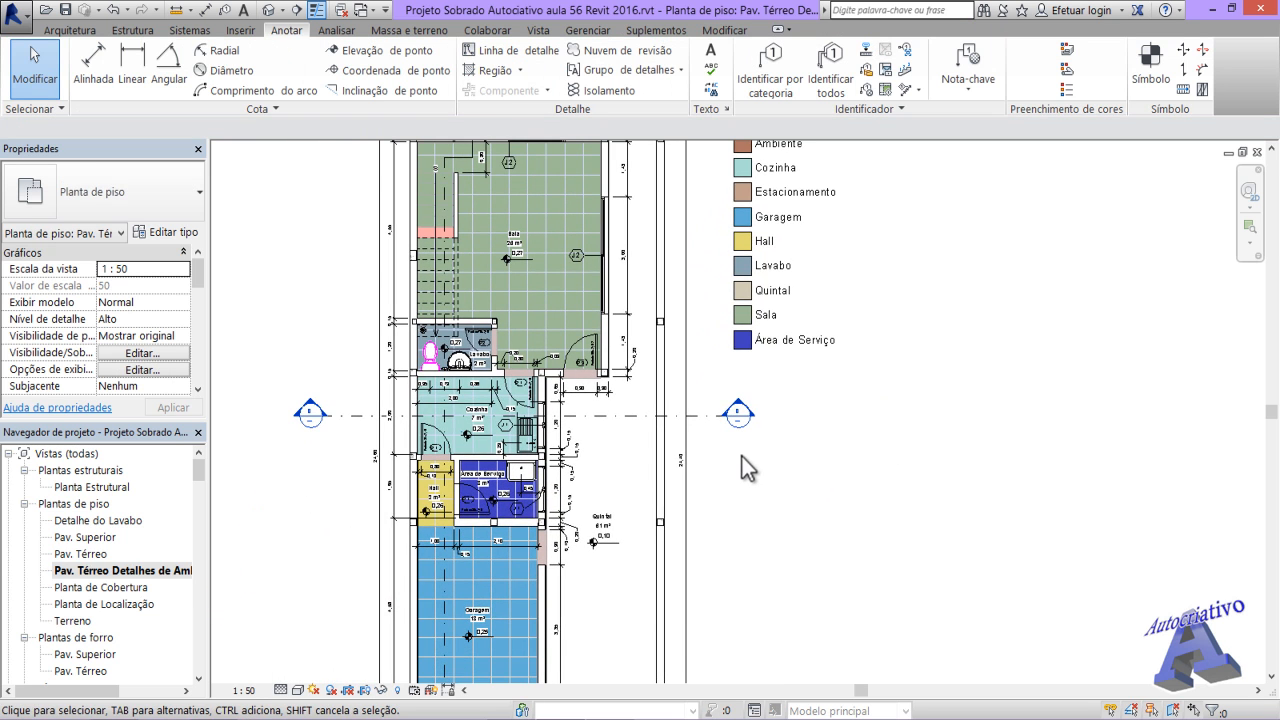
middle_click_drag(688, 500, 923, 559)
scroll(686, 495, "up", 5)
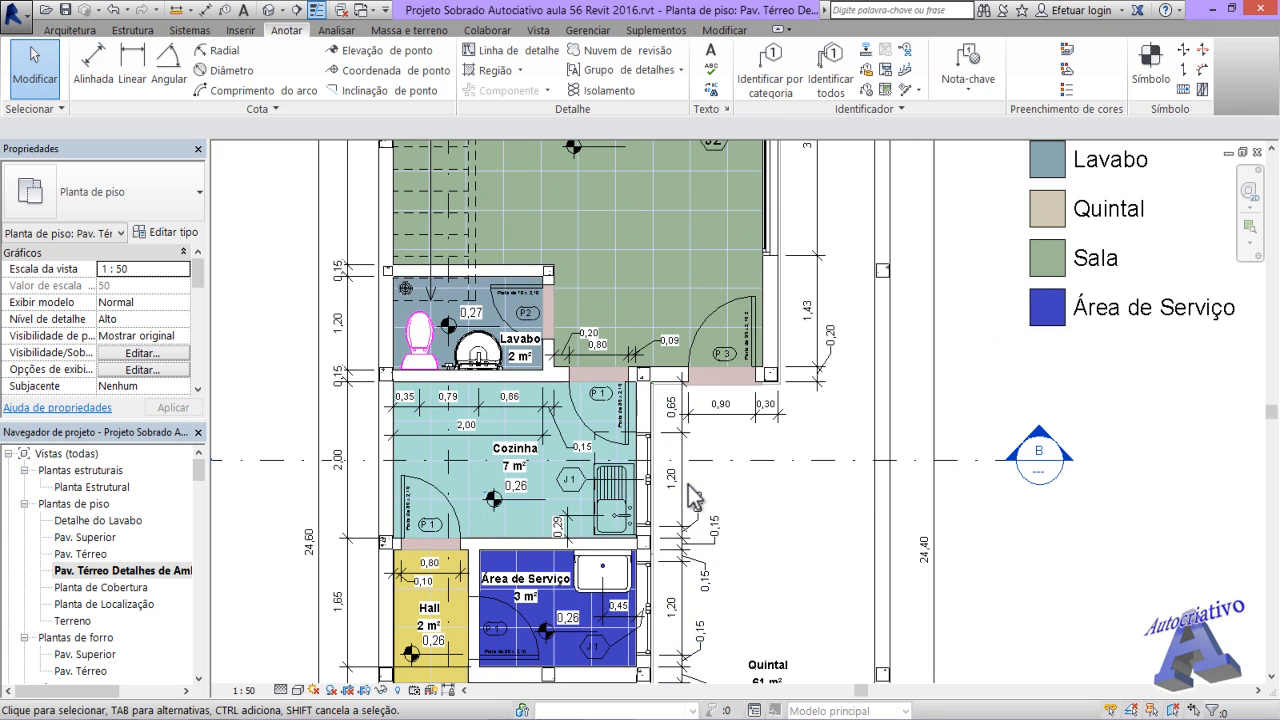
left_click(683, 490)
right_click(683, 490)
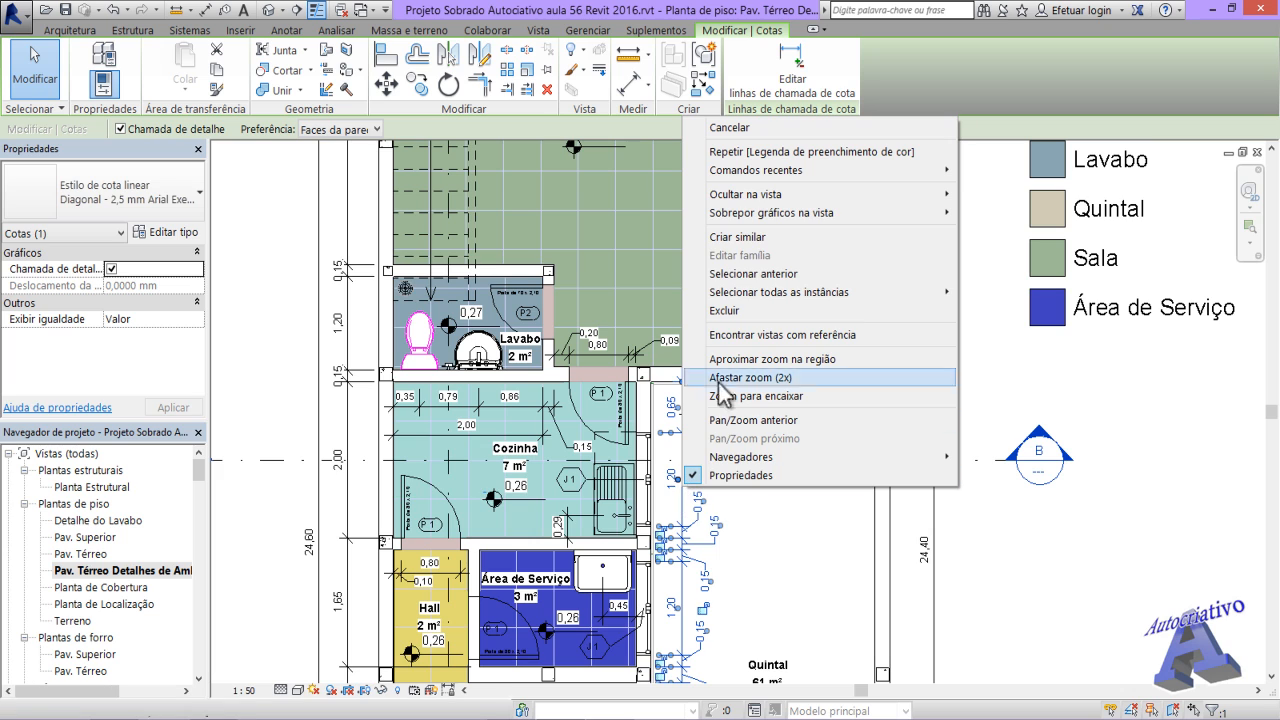
mouse_move(745, 194)
left_click(1020, 197)
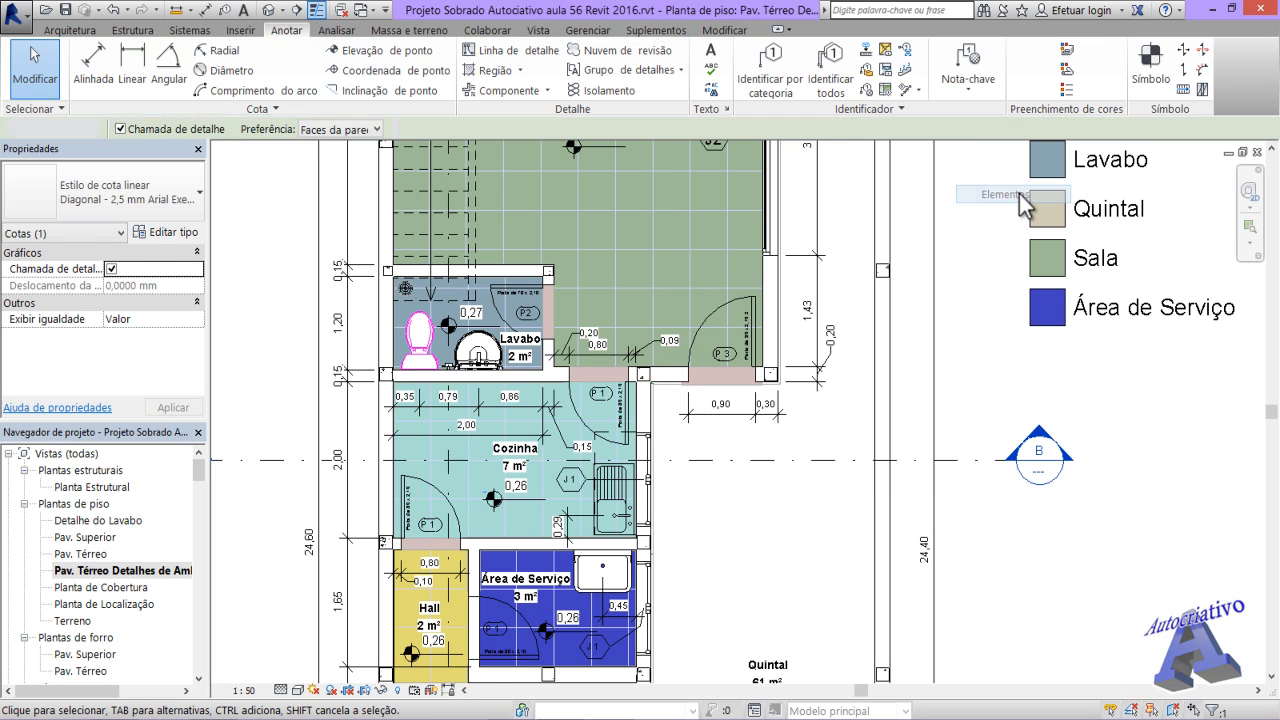
- Hide the whole dimension category in this view, starting from the 0,90 dimension below the Sala door
left_click(740, 416)
right_click(737, 420)
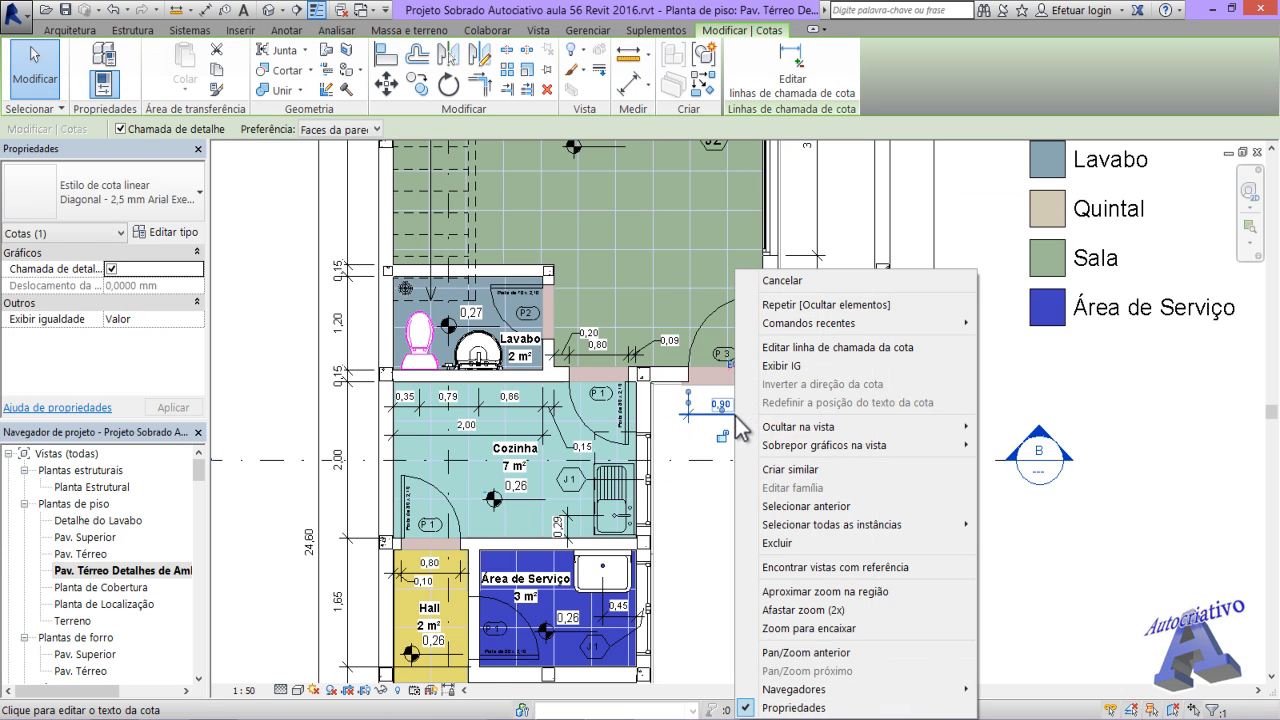
mouse_move(825, 428)
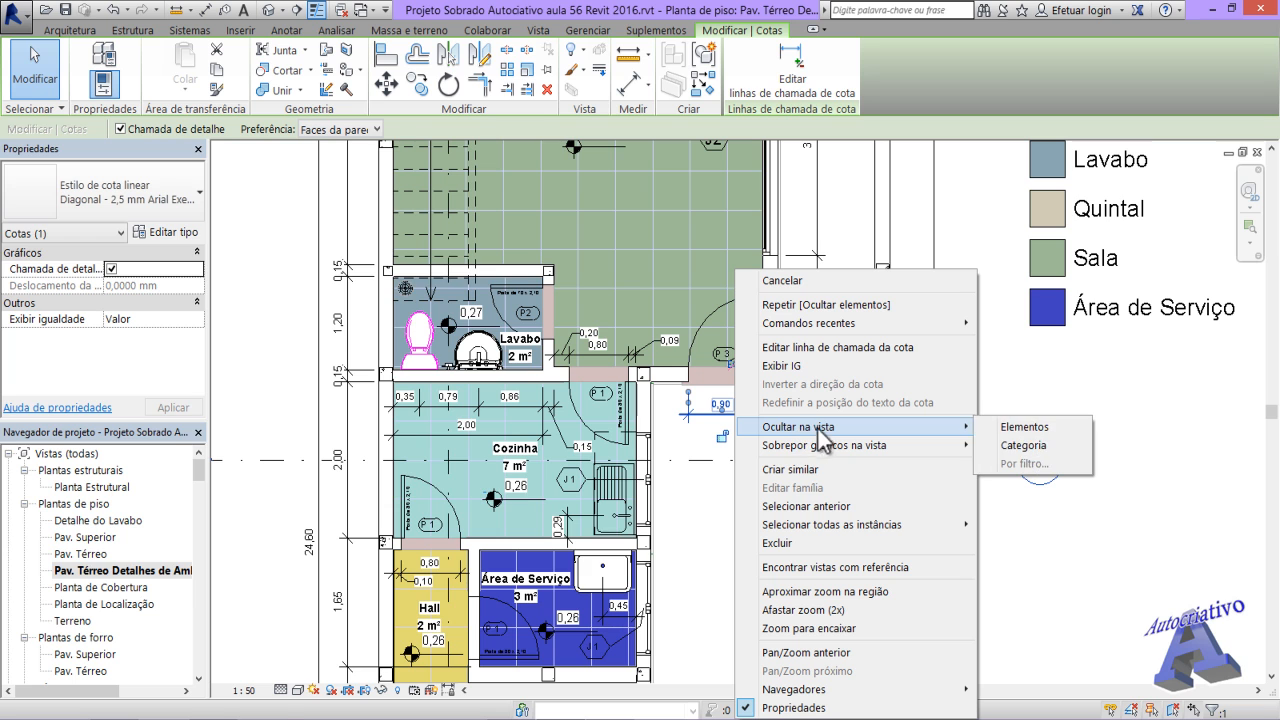
left_click(1030, 447)
- Examine the colored rooms from the Quintal to the Garagem and compare them with the legend entries
scroll(704, 481, "down", 4)
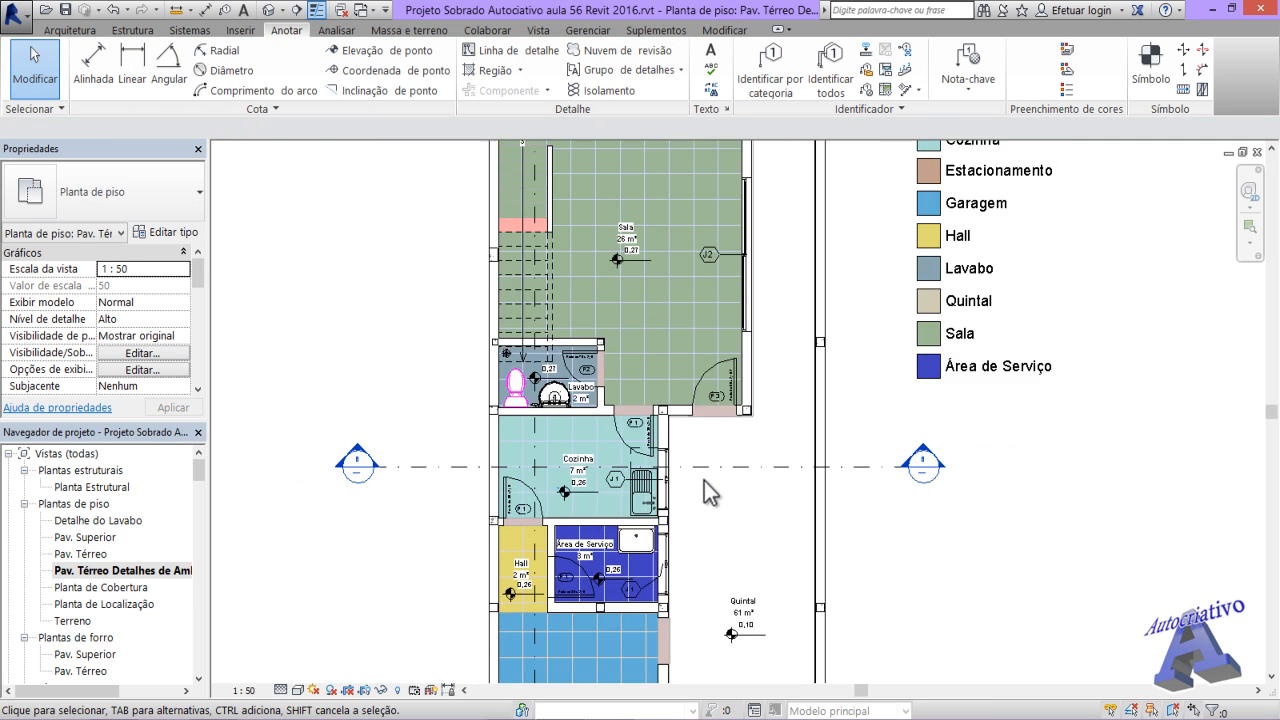
middle_click_drag(771, 445, 702, 463)
scroll(810, 447, "up", 2)
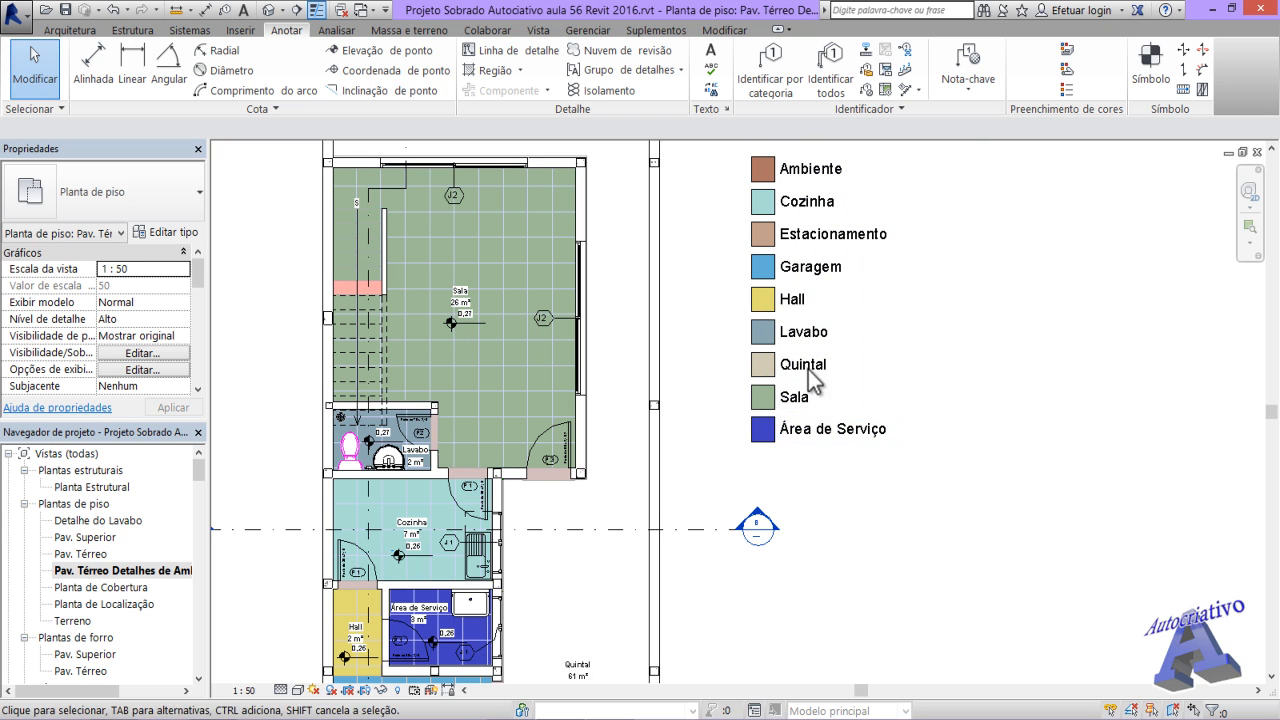
middle_click_drag(617, 374, 632, 276)
middle_click_drag(610, 565, 638, 284)
middle_click_drag(666, 507, 678, 481)
middle_click_drag(645, 421, 572, 719)
middle_click_drag(600, 426, 606, 687)
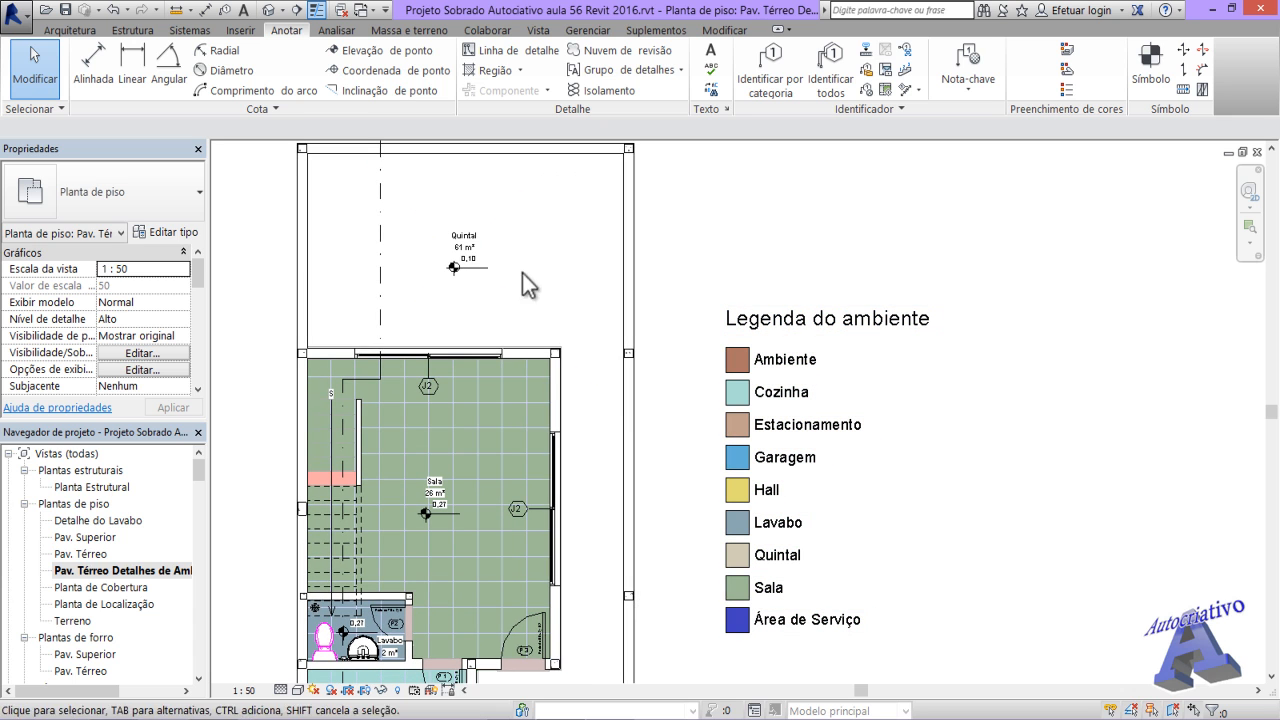
middle_click_drag(635, 608, 698, 312)
middle_click_drag(682, 550, 706, 326)
middle_click_drag(612, 536, 694, 582)
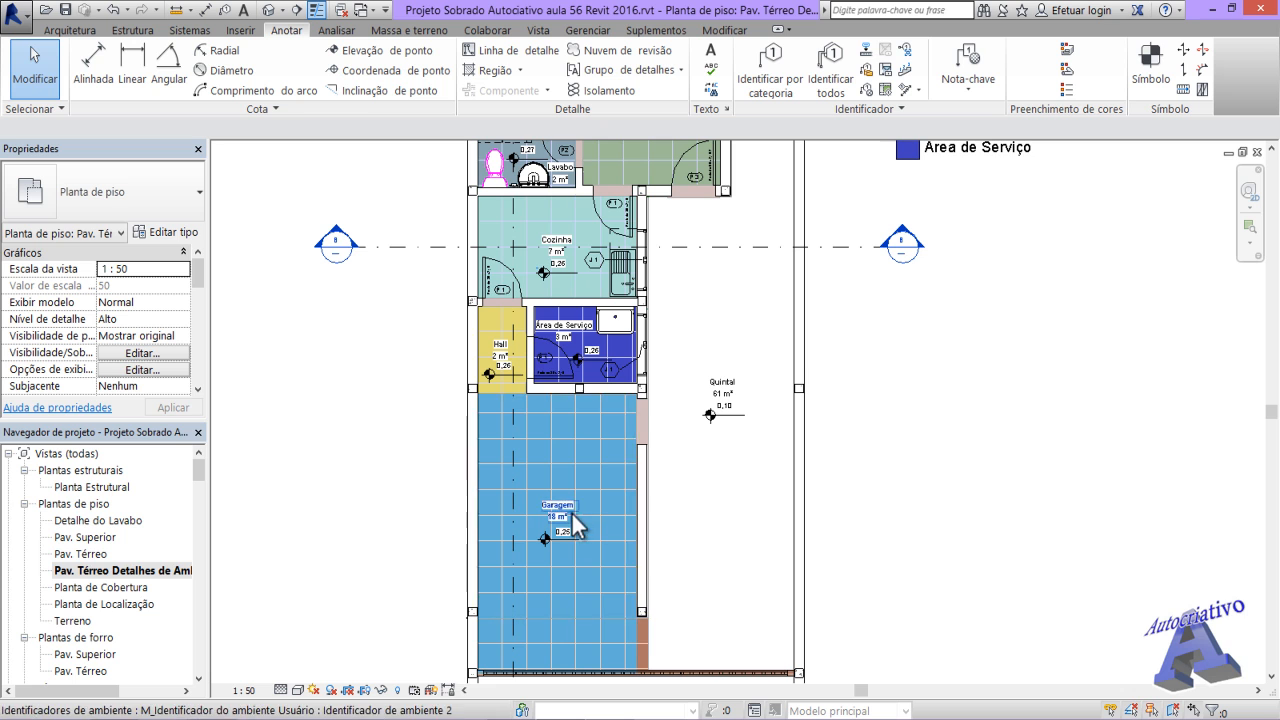
middle_click_drag(634, 429, 702, 654)
scroll(802, 581, "down", 3)
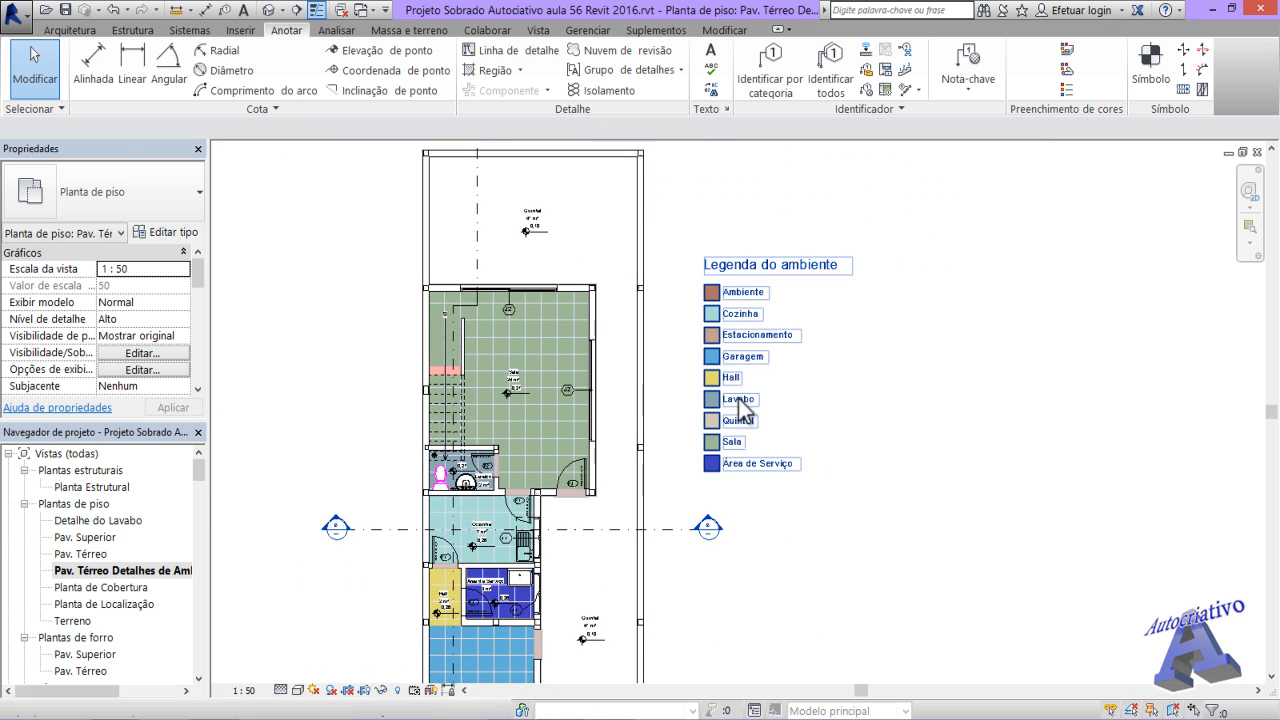
- Edit the legend's color scheme and set the Ambiente entry's color to yellow (Amarelo)
left_click(725, 314)
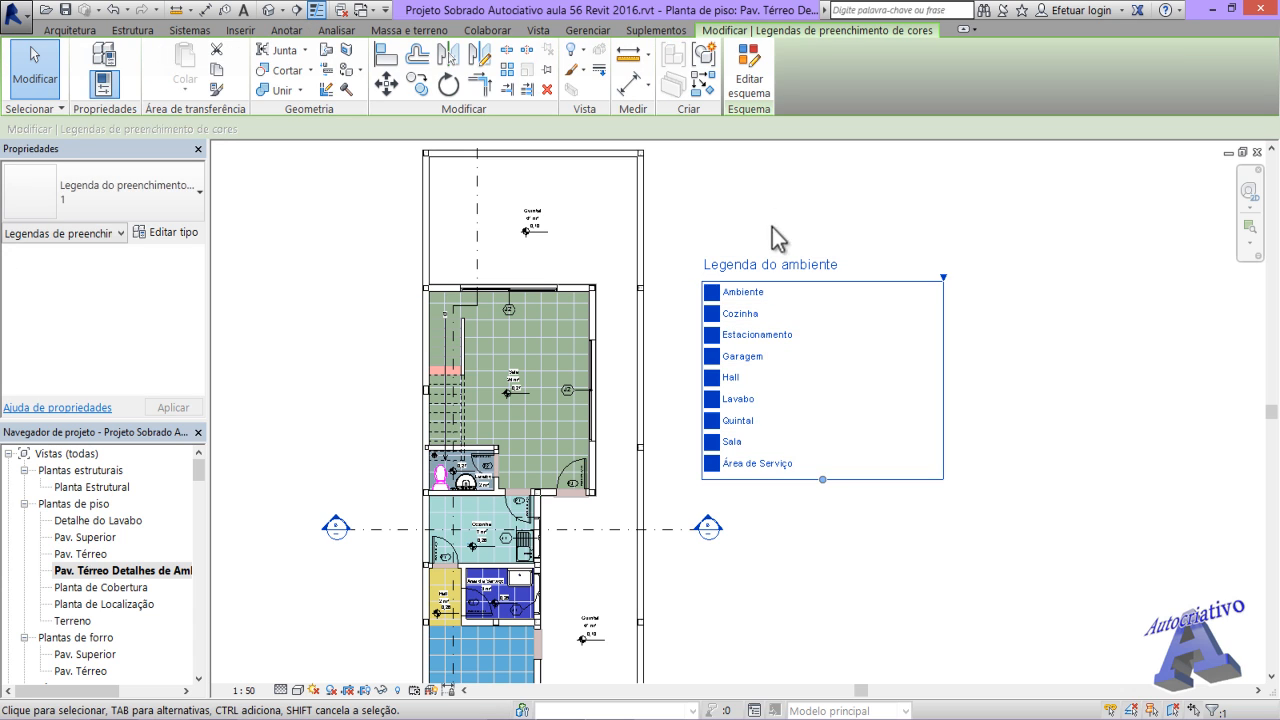
left_click(741, 87)
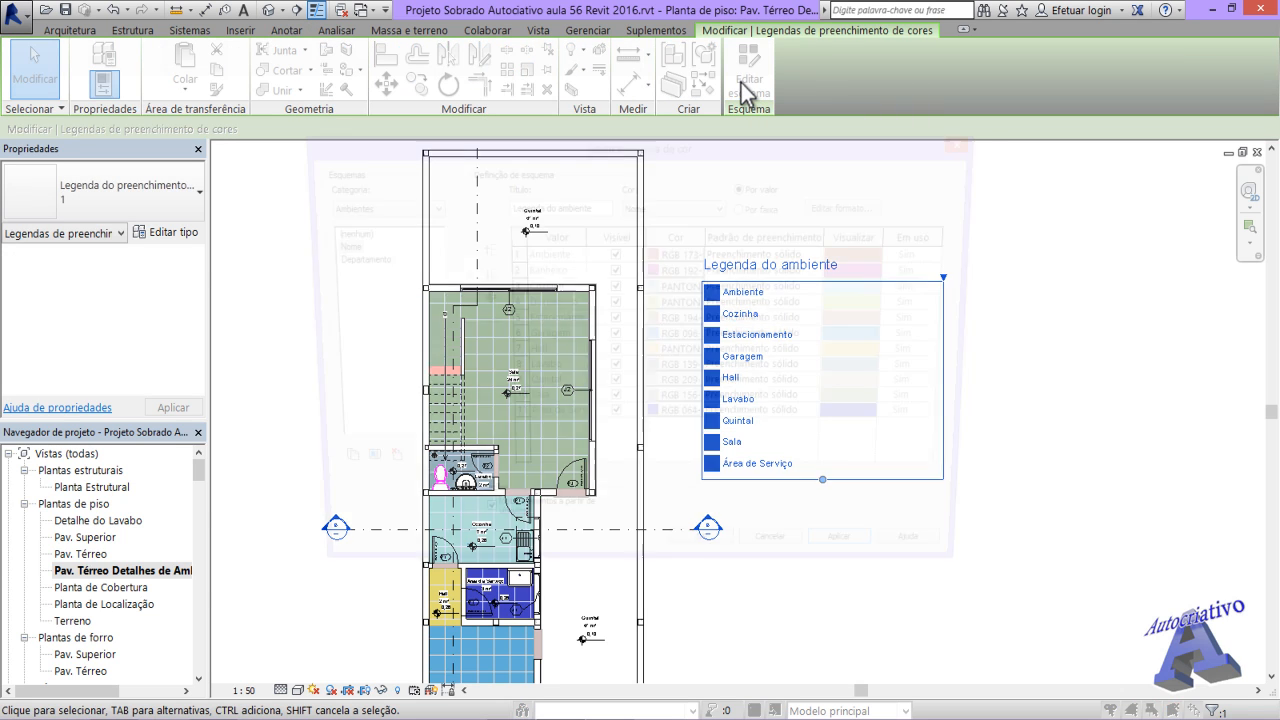
left_click_drag(693, 142, 666, 189)
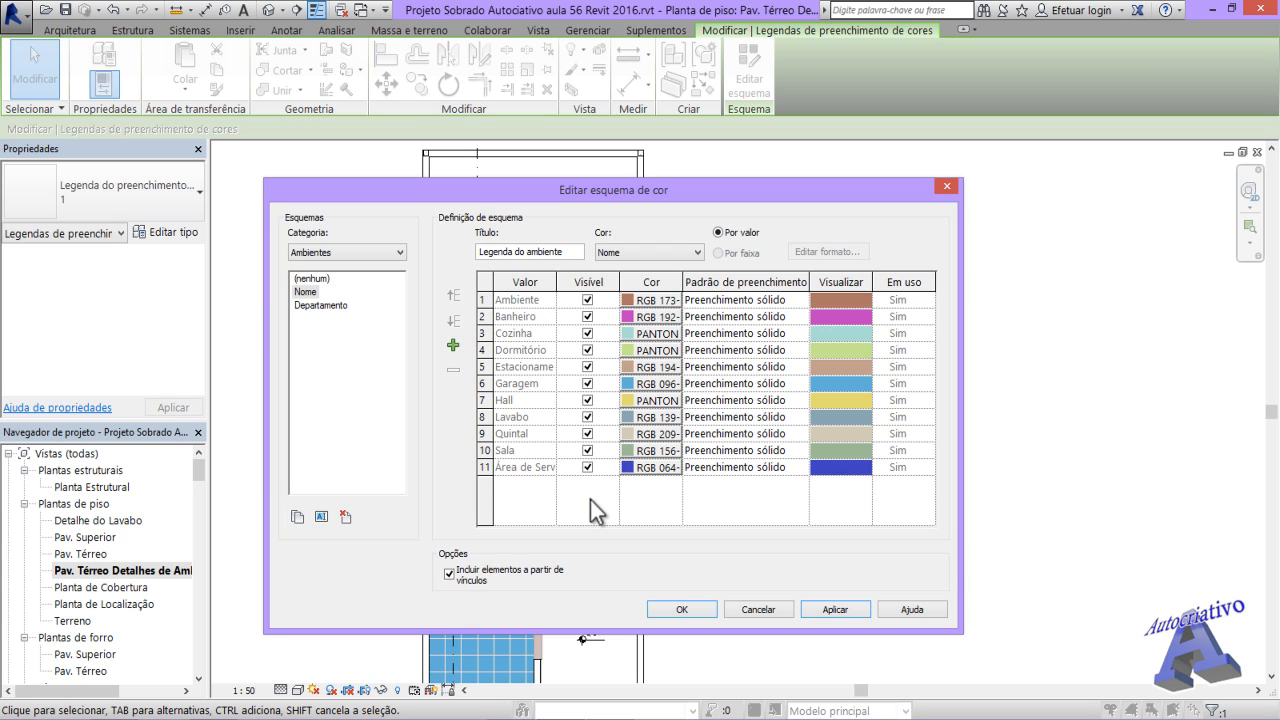
left_click(650, 300)
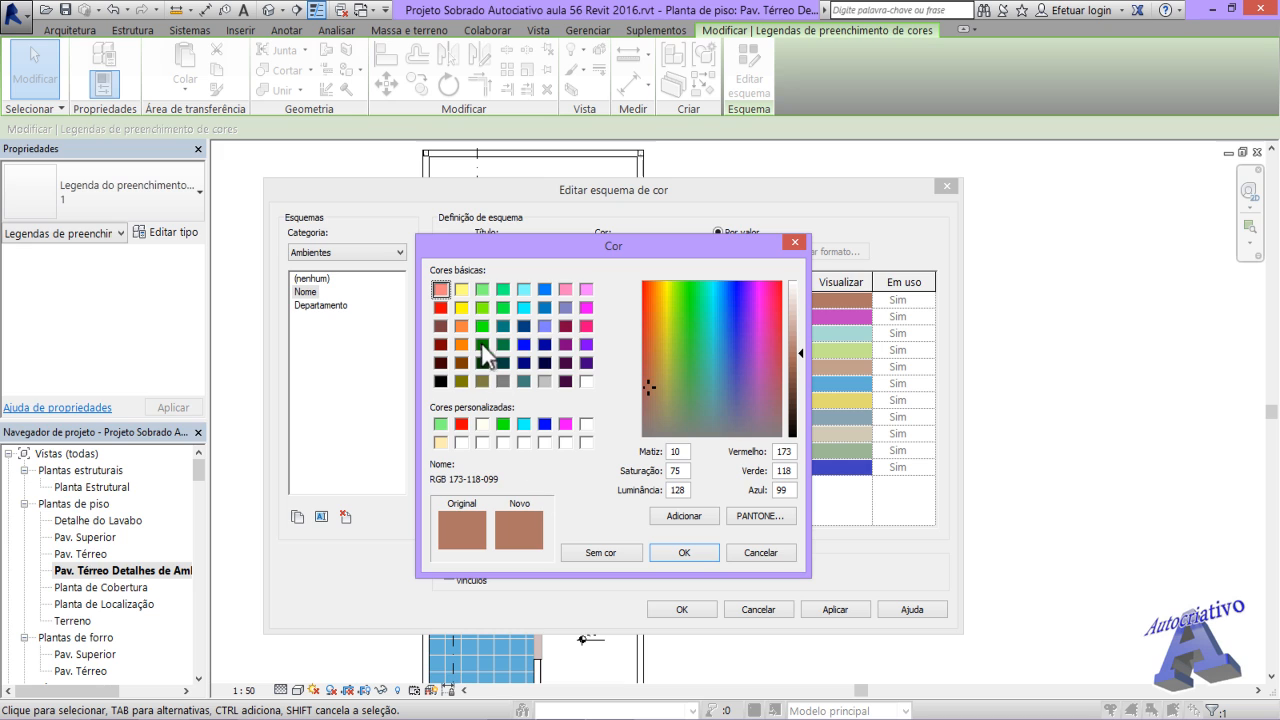
left_click(462, 308)
left_click(690, 557)
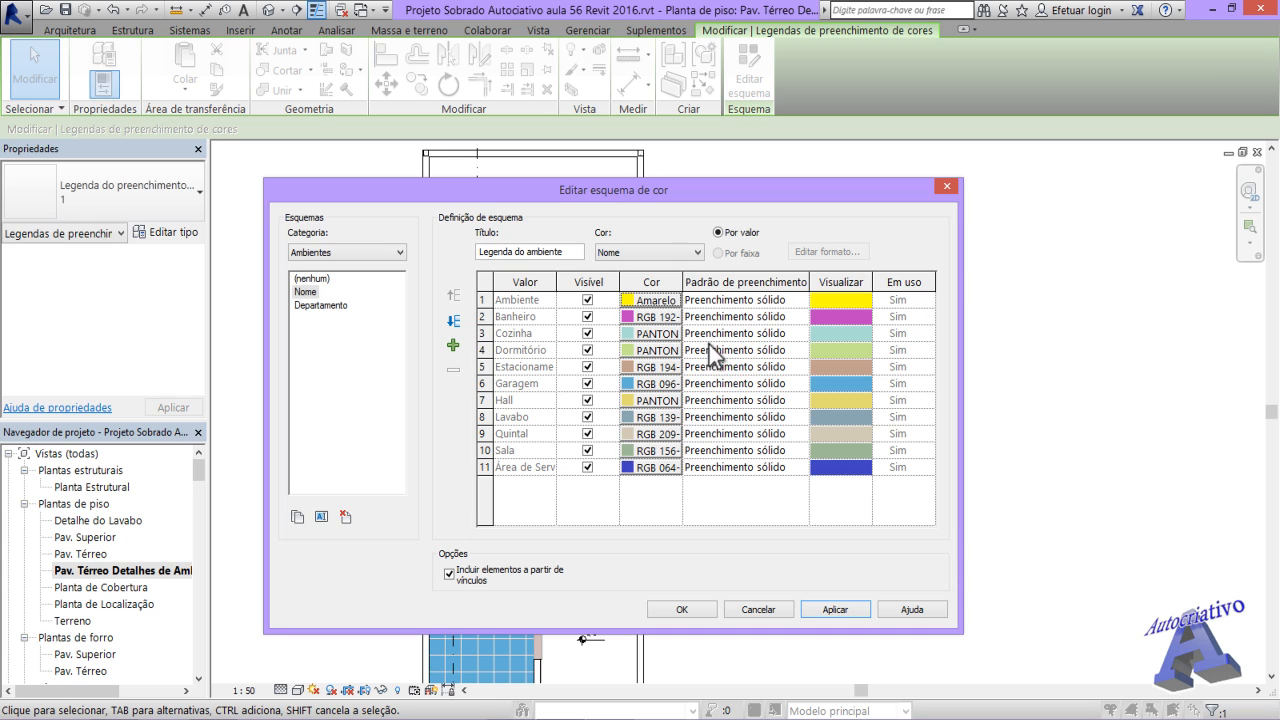
- Set the Ambiente entry's fill pattern to Areia in the color scheme
left_click(736, 304)
left_click(800, 300)
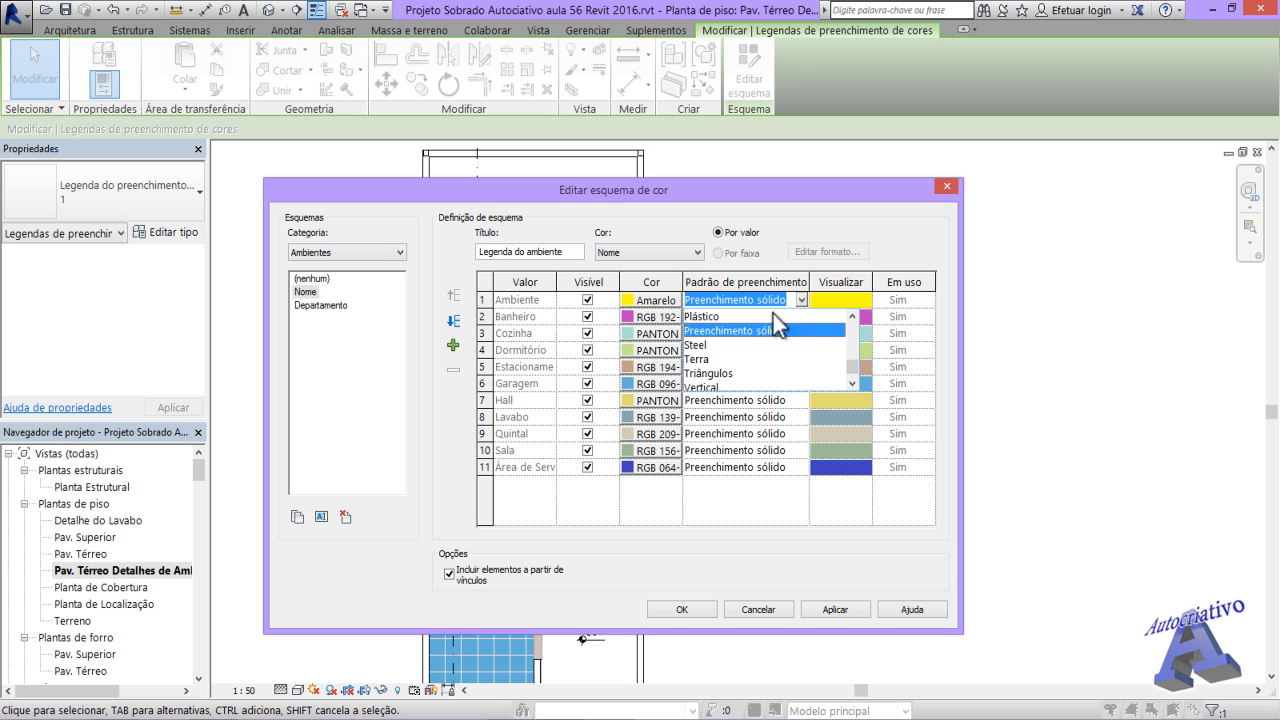
mouse_move(855, 370)
left_mouse_down()
mouse_move(854, 328)
mouse_move(855, 355)
left_mouse_up()
left_click_drag(852, 352, 853, 325)
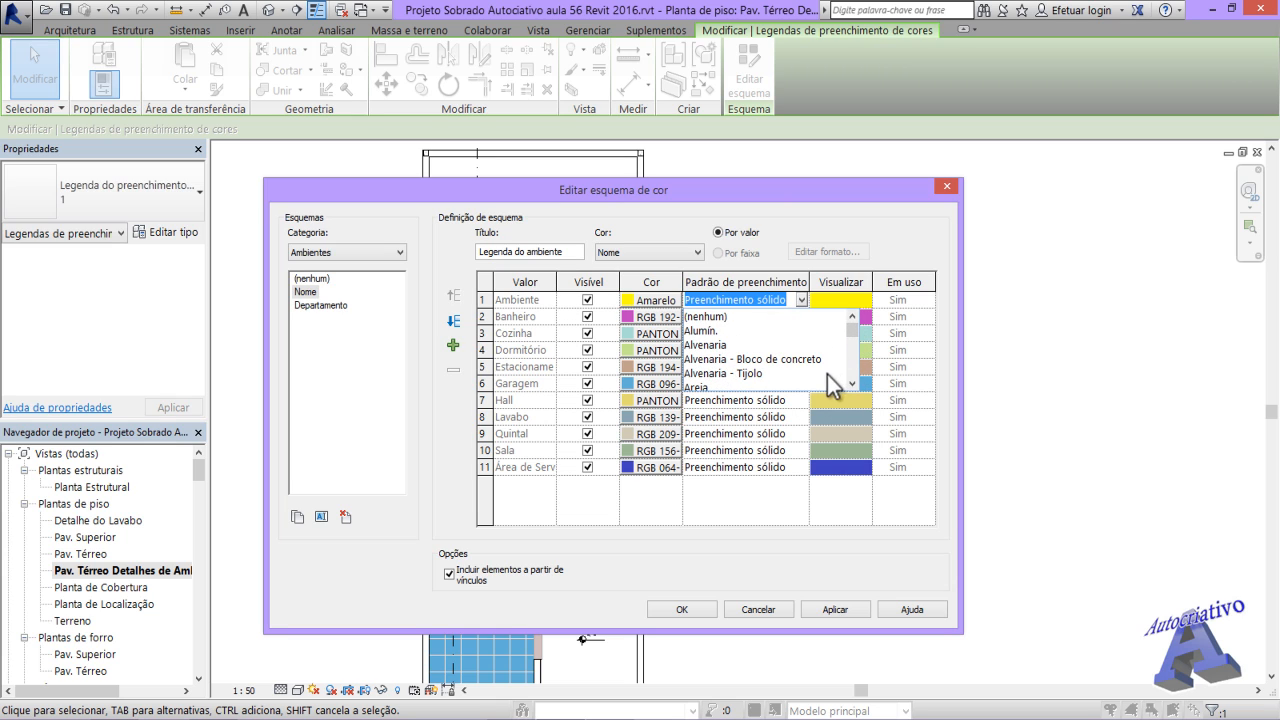
scroll(800, 378, "down", 1)
left_click(706, 374)
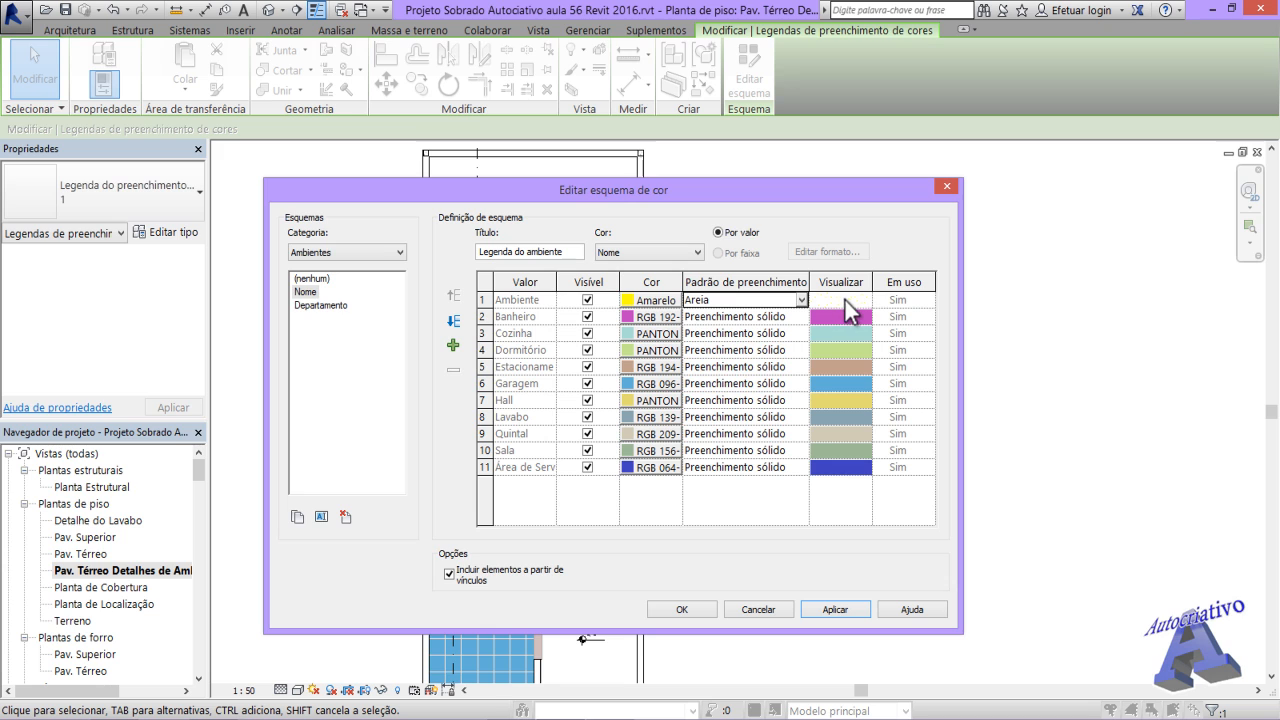
- Set the Ambiente entry's color to dark green (RGB 000-128-000) in the color scheme
left_click(640, 300)
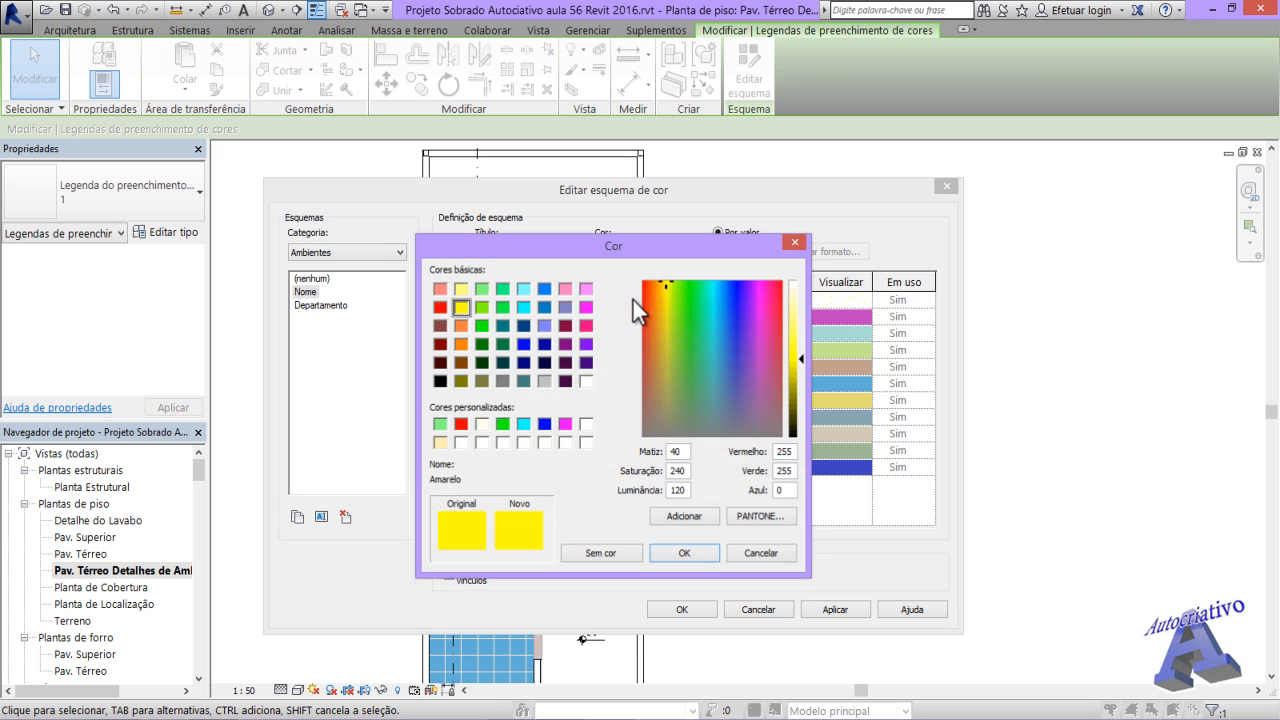
left_click(484, 346)
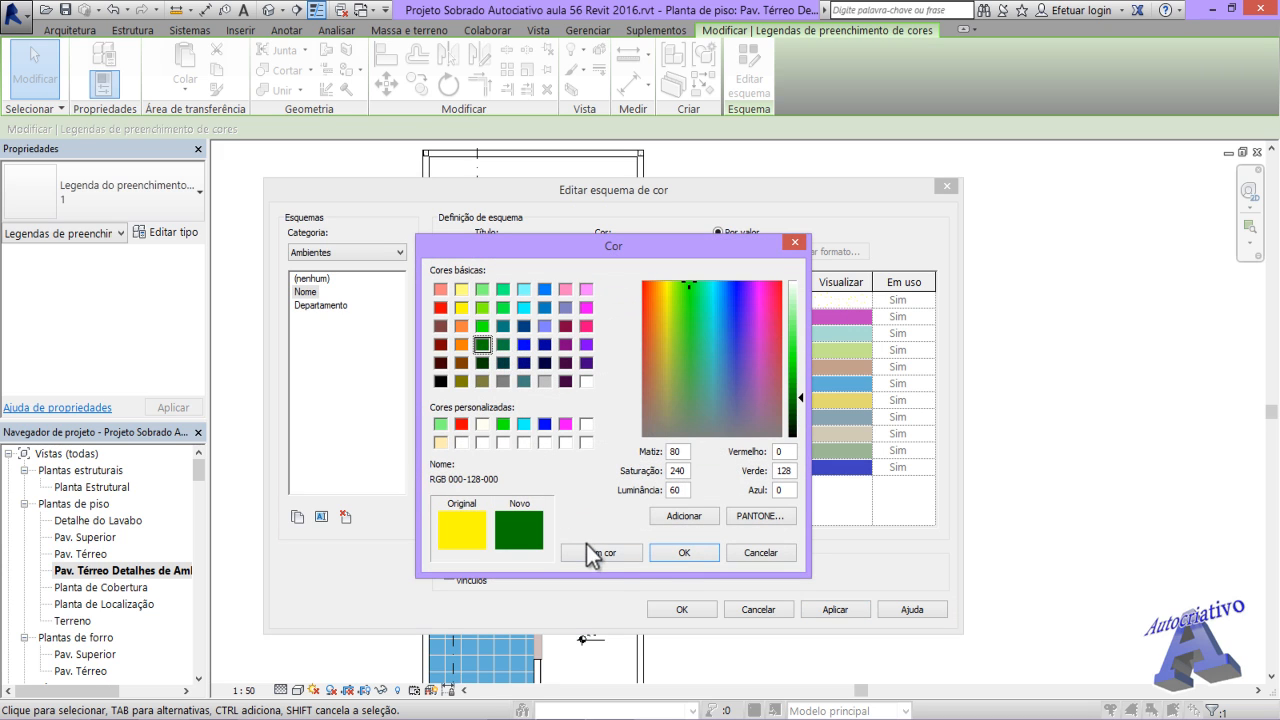
left_click(678, 555)
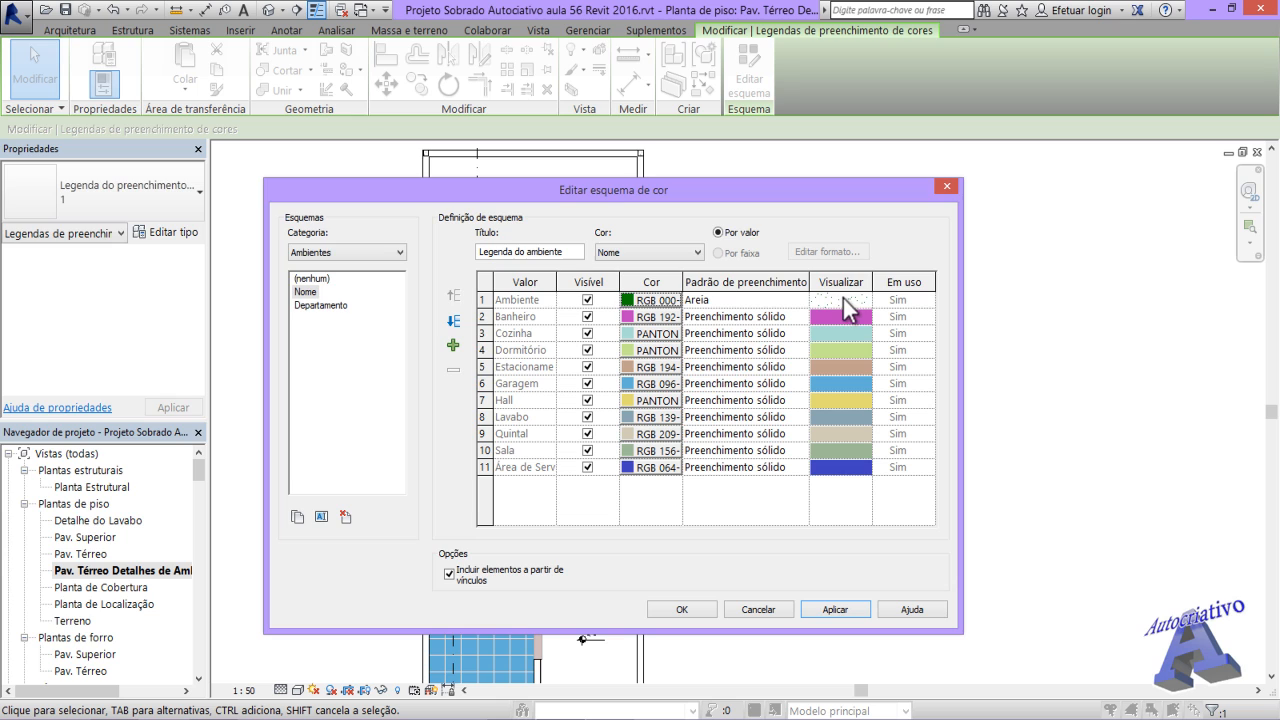
- Set the Ambiente entry's fill pattern to Preenchimento sólido and apply the color scheme to the plan
left_click(803, 303)
left_click(801, 300)
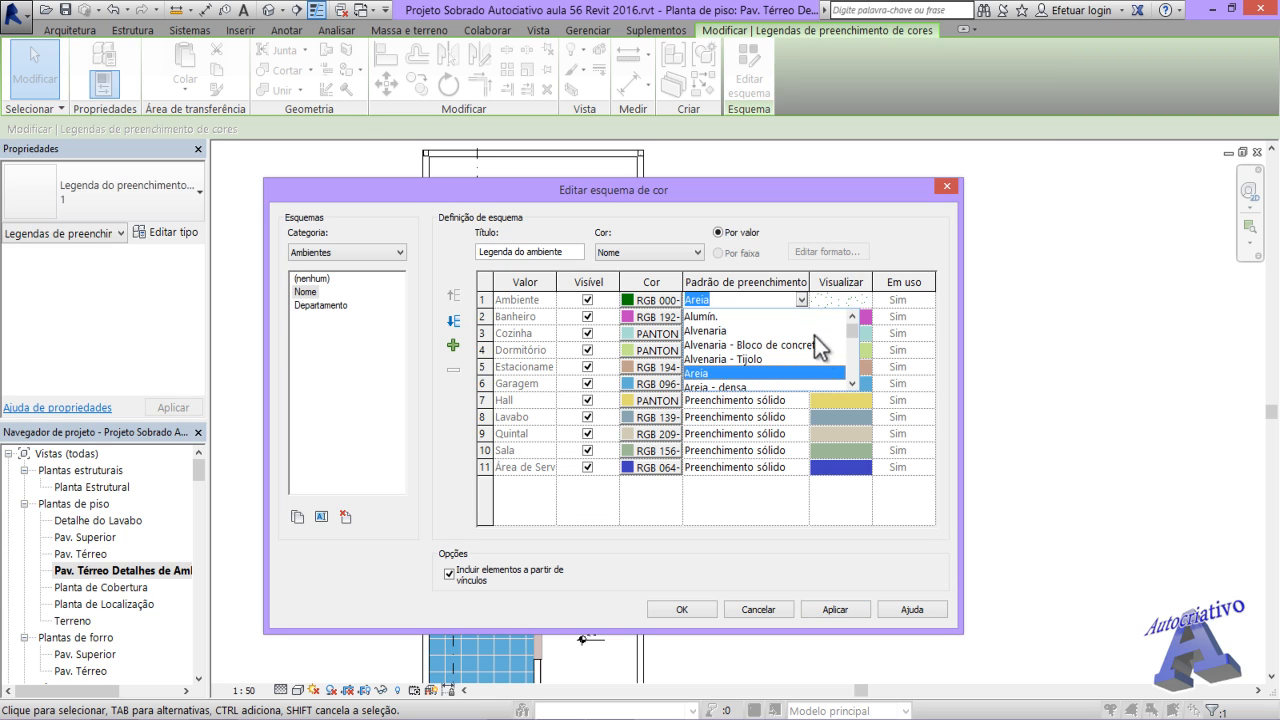
left_click_drag(852, 327, 855, 366)
left_click(776, 345)
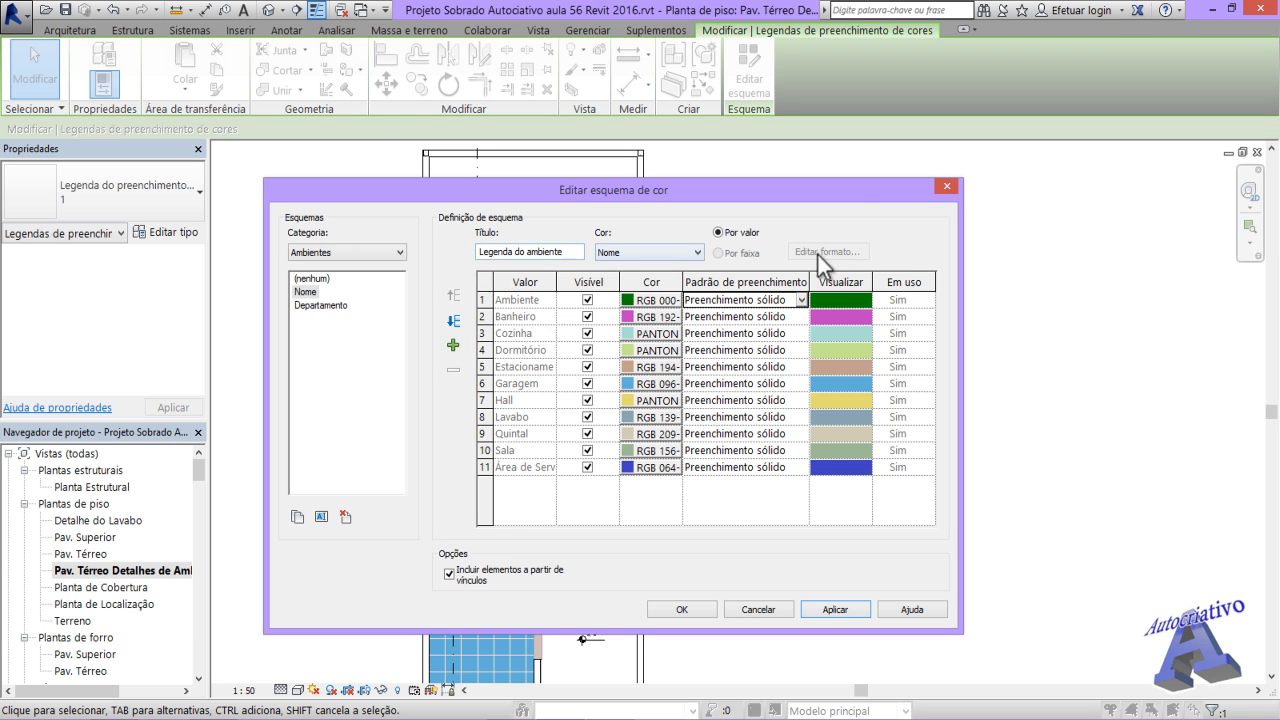
left_click_drag(832, 191, 758, 333)
left_click_drag(597, 332, 676, 185)
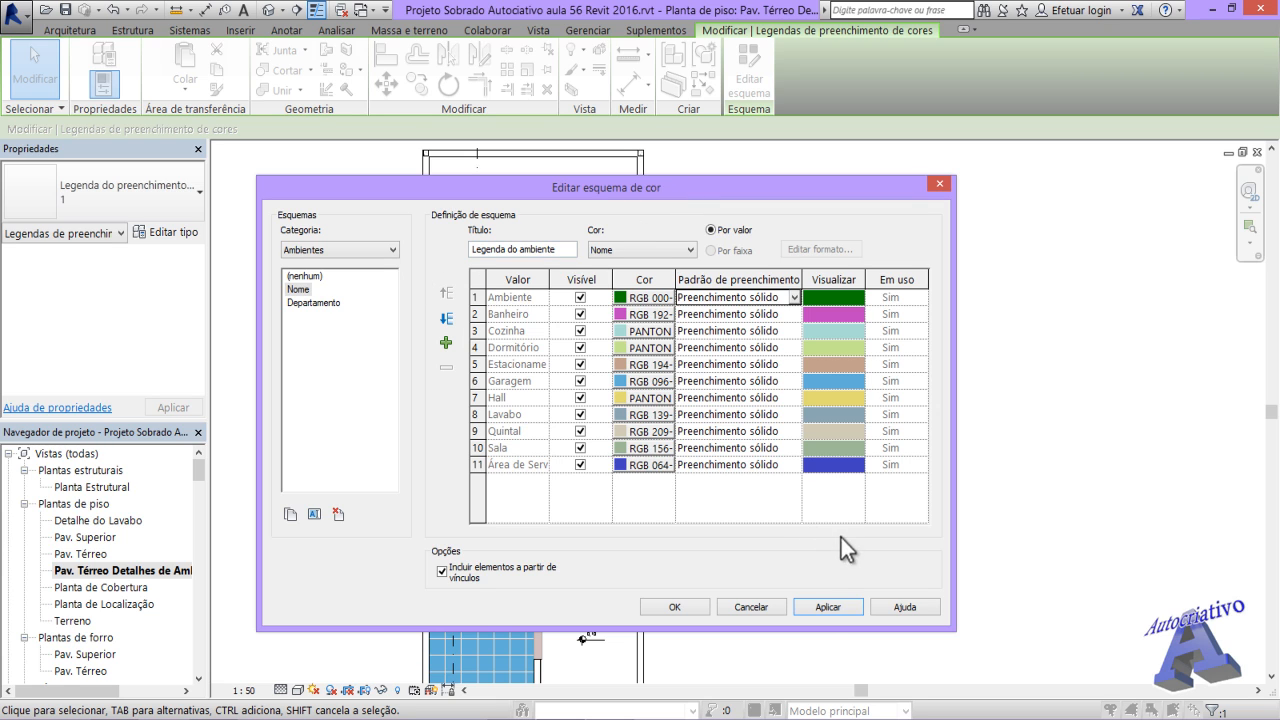
left_click(828, 607)
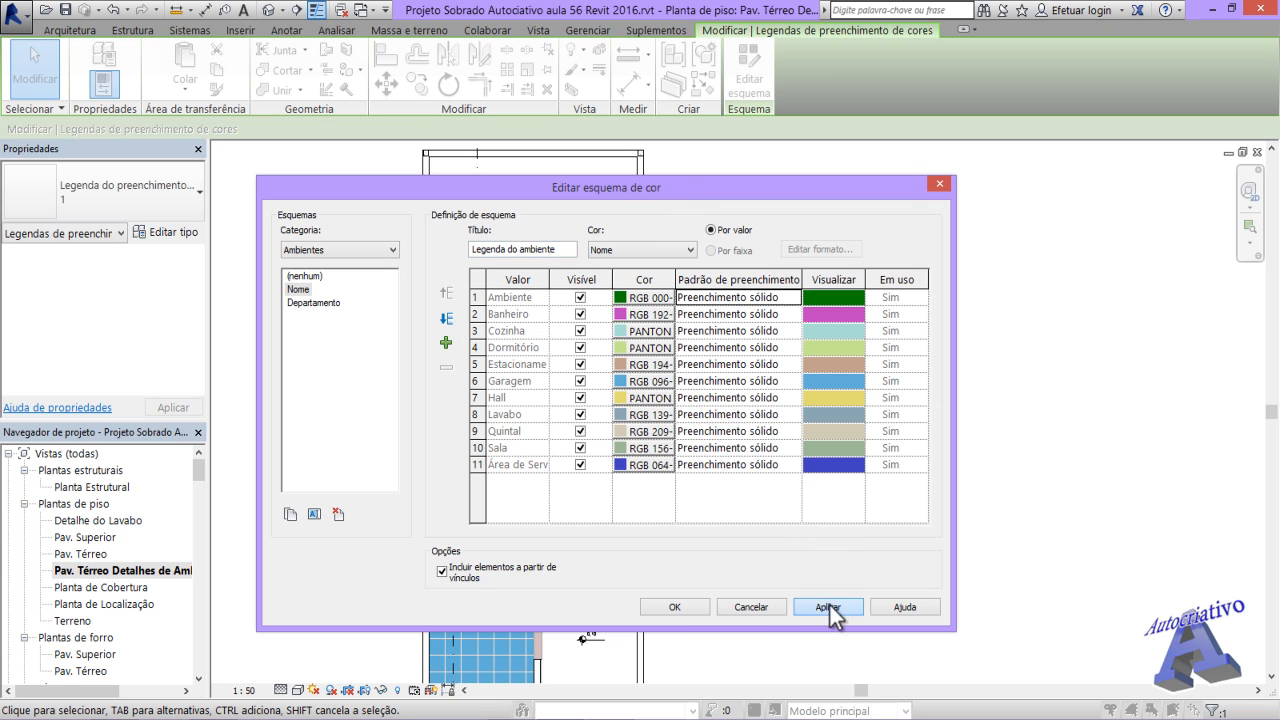
left_click(694, 611)
- Remove the room colors from the plan by assigning the (nenhum) scheme through the color legend
scroll(772, 628, "down", 1)
middle_click_drag(788, 627, 837, 470)
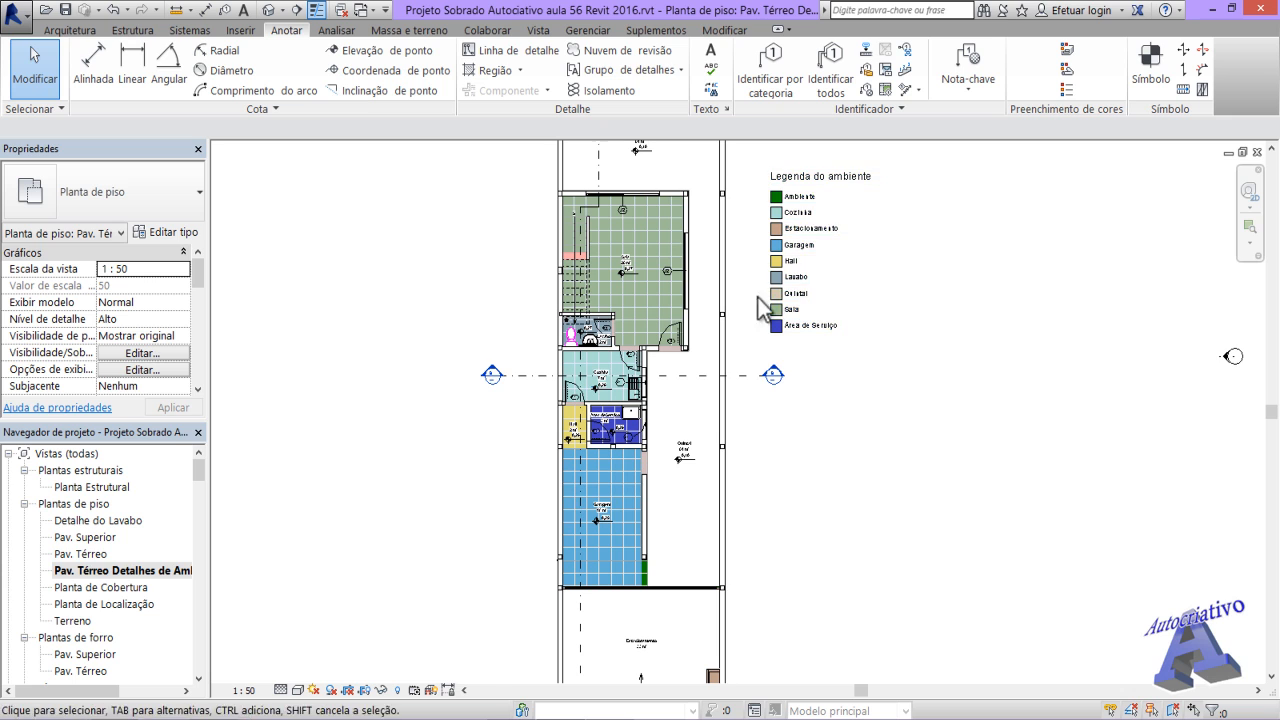
middle_click_drag(846, 370, 857, 491)
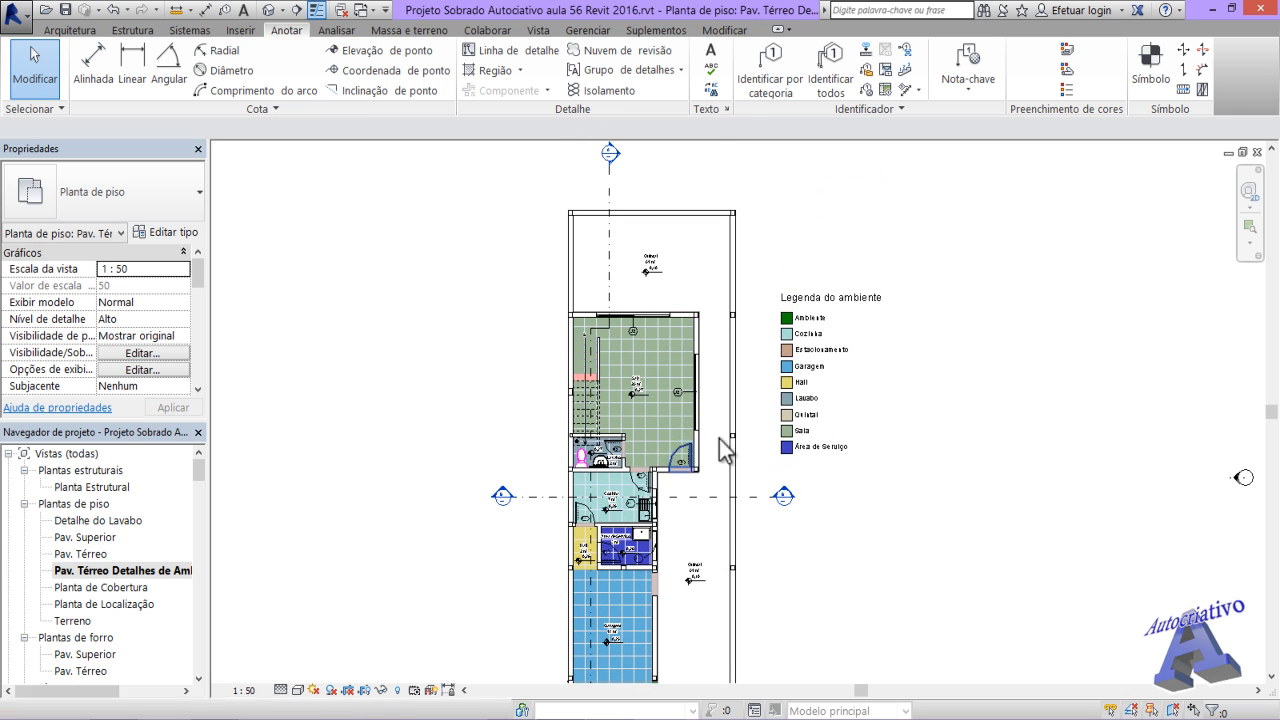
left_click(812, 347)
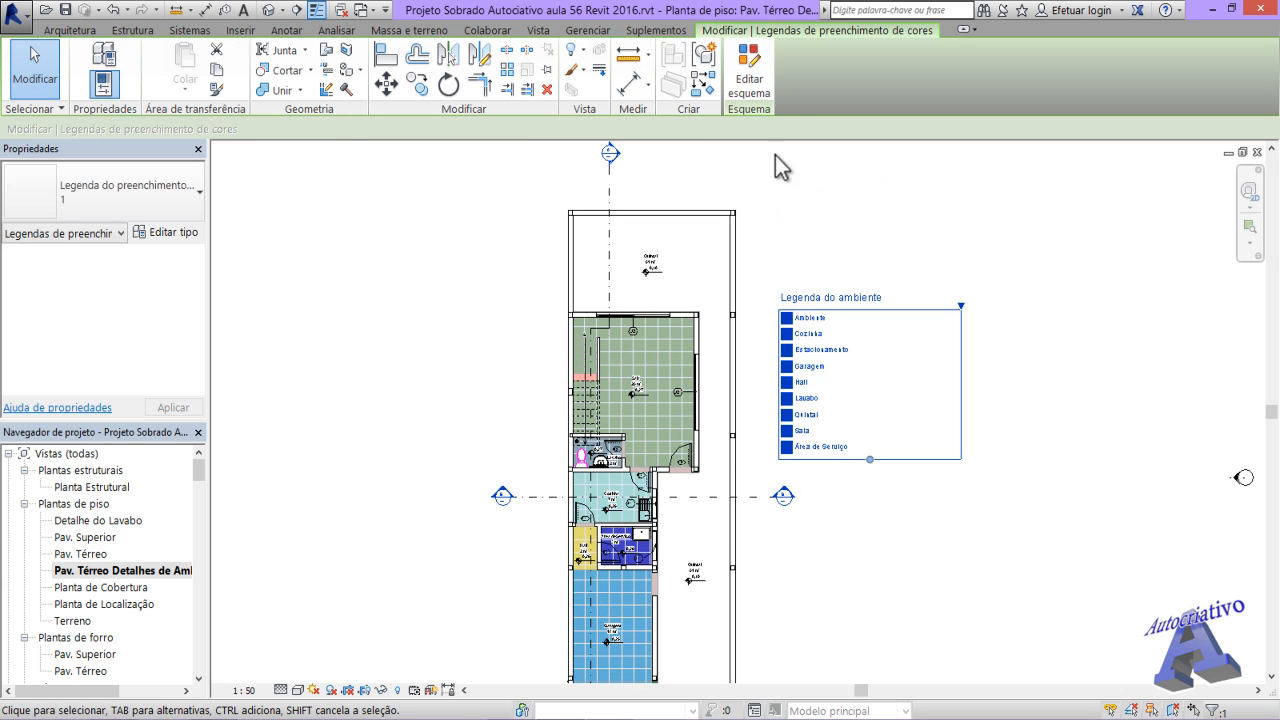
left_click(758, 92)
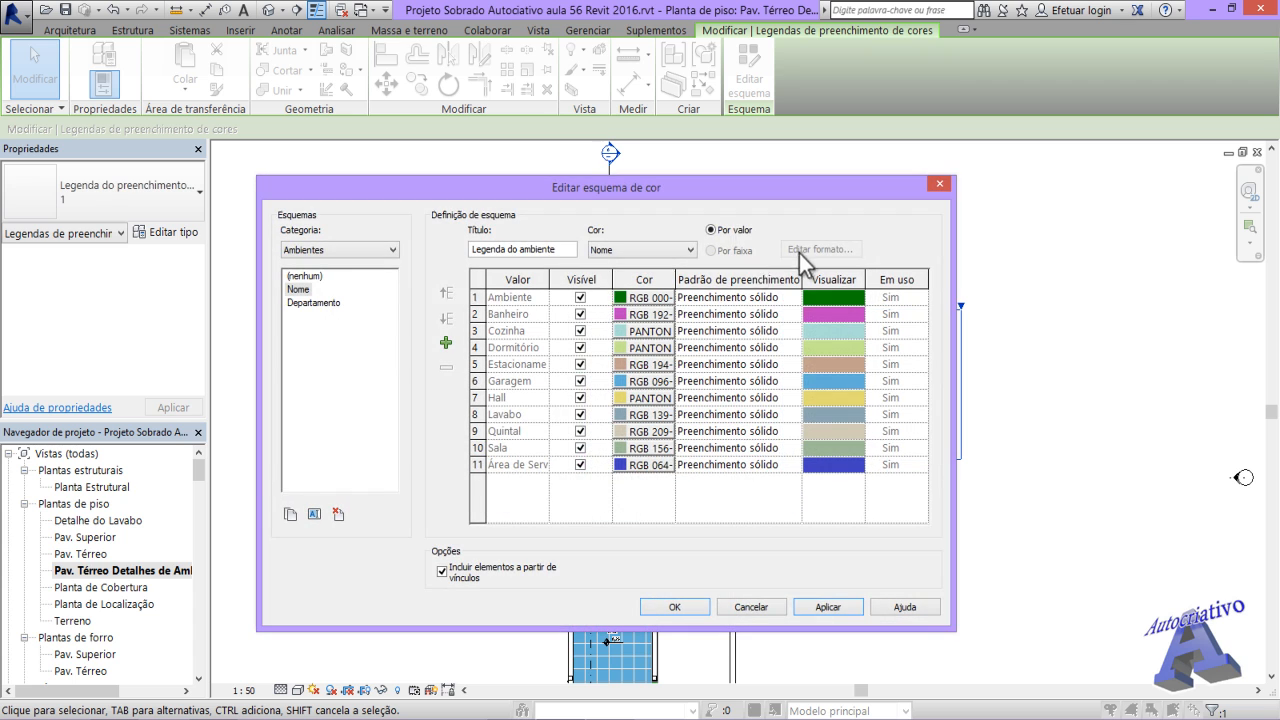
left_click(356, 250)
left_click(356, 250)
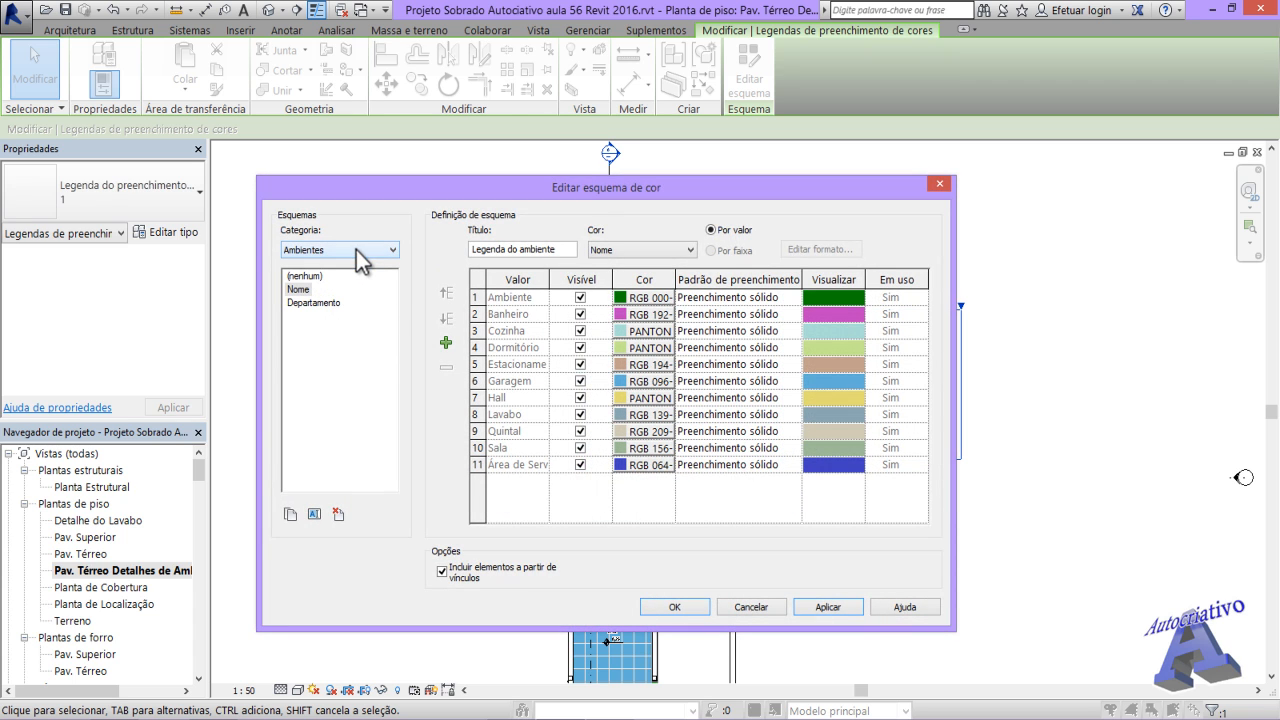
left_click(304, 276)
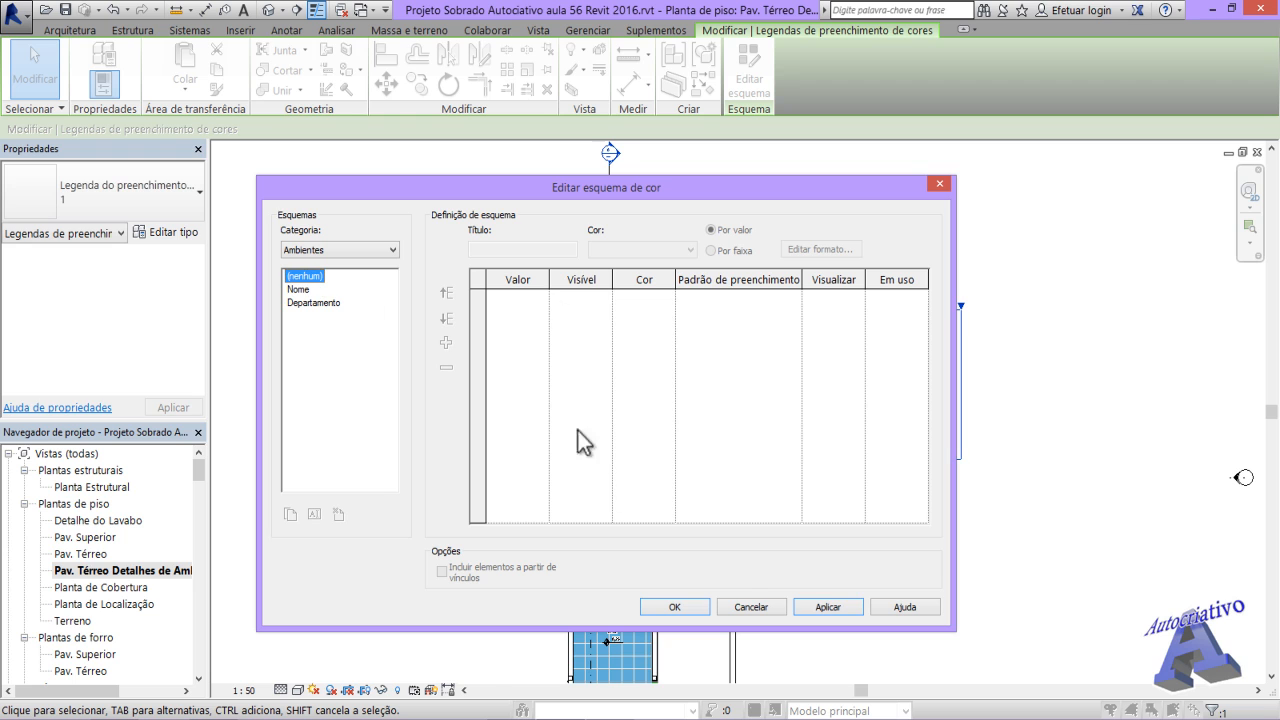
left_click(843, 608)
left_click(689, 607)
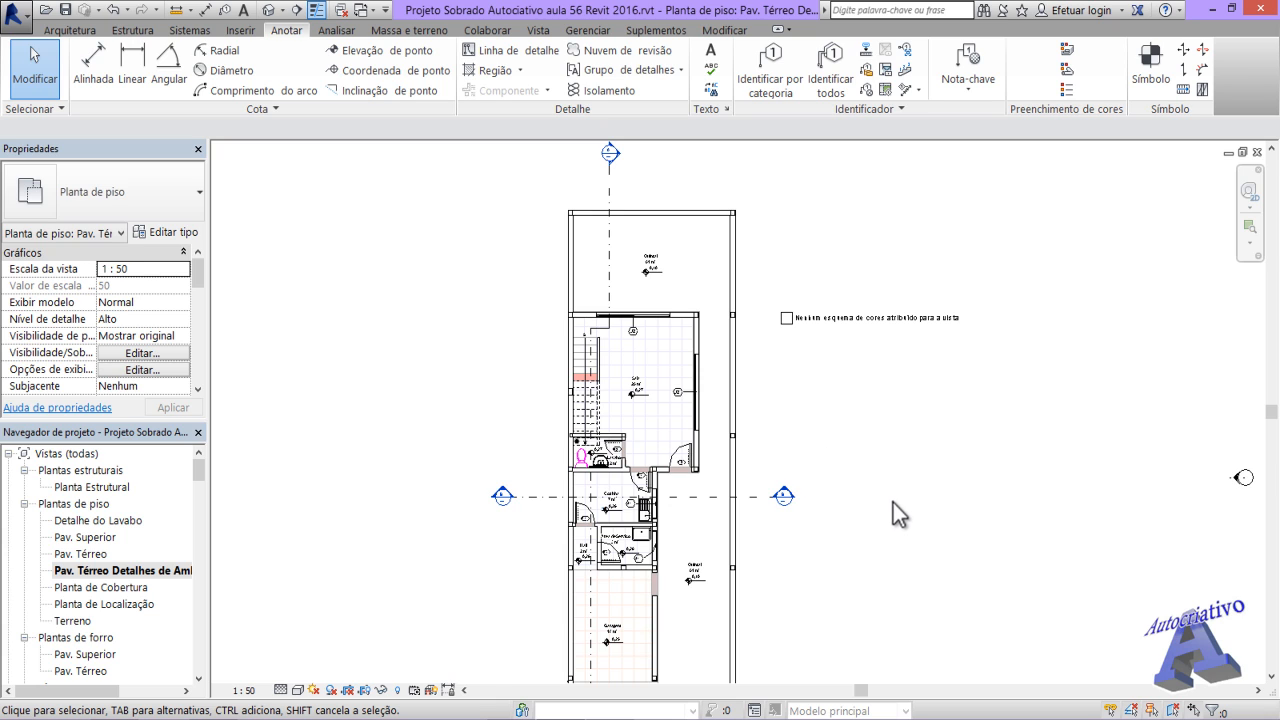
- Reopen the legend's color scheme settings and choose the Nome scheme of the Ambientes category
middle_click_drag(893, 502, 858, 432)
left_click(815, 256)
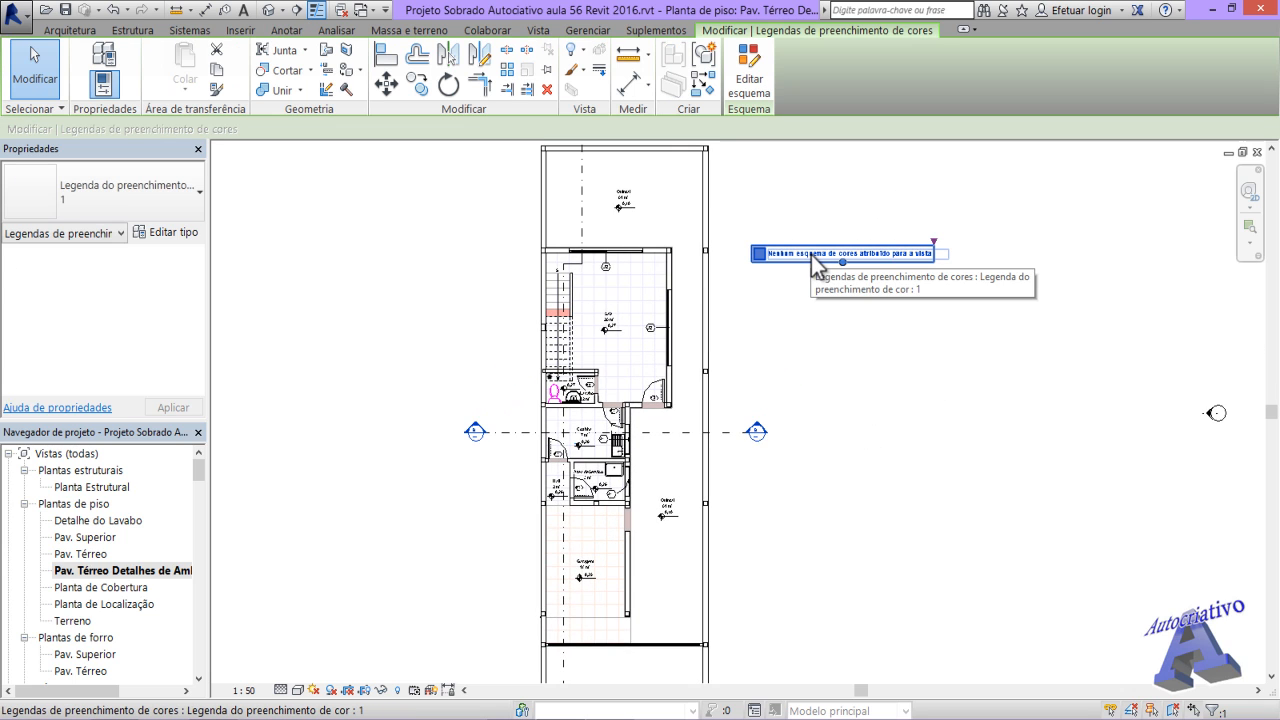
left_click(749, 78)
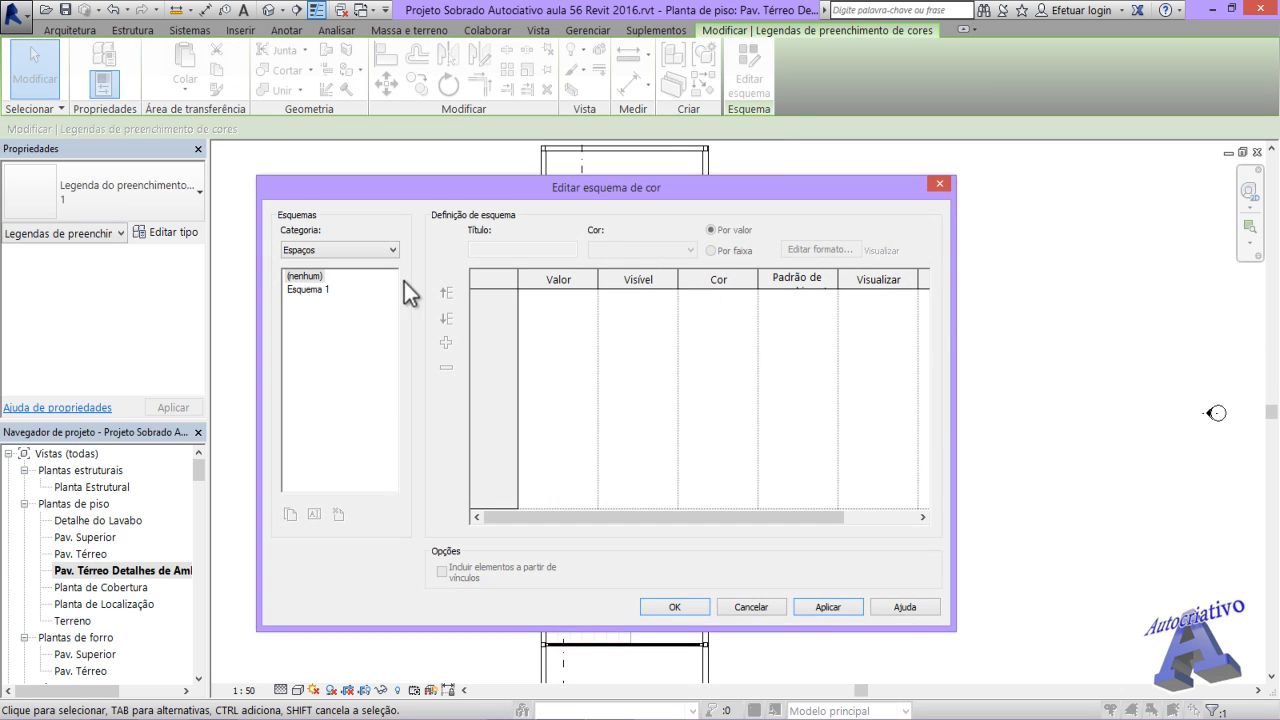
left_click(390, 250)
left_click(315, 265)
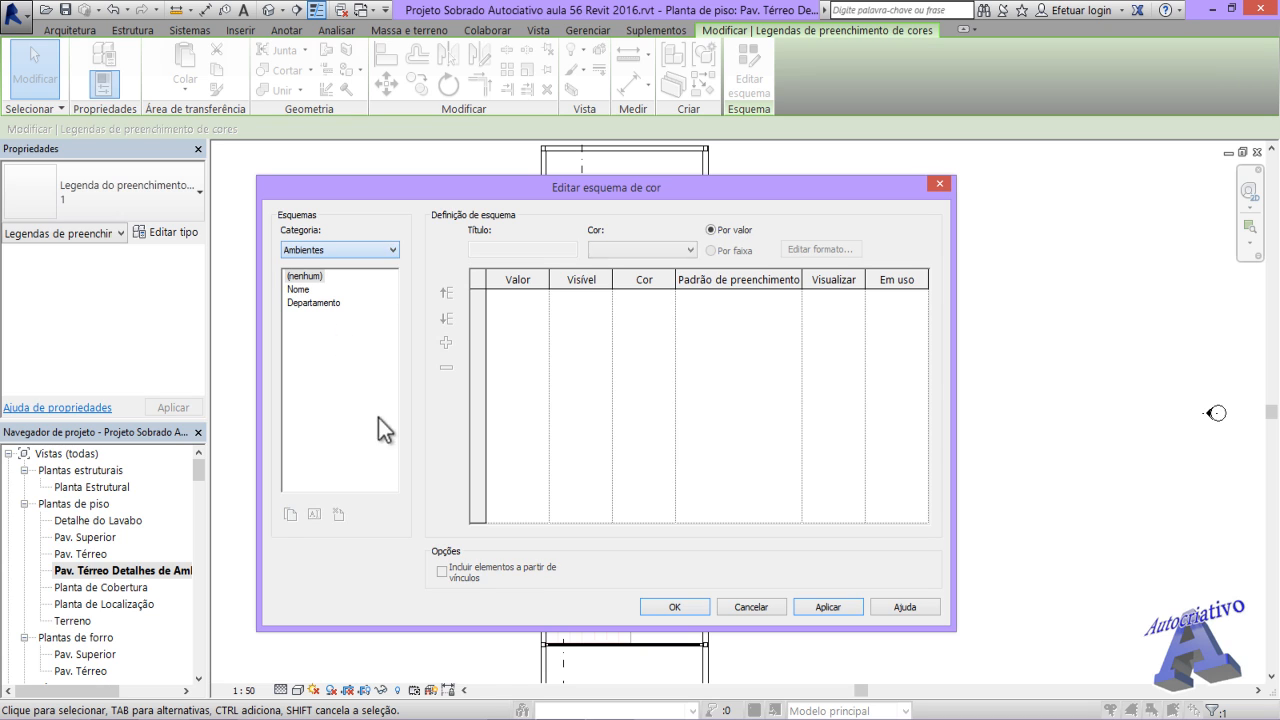
left_click(299, 289)
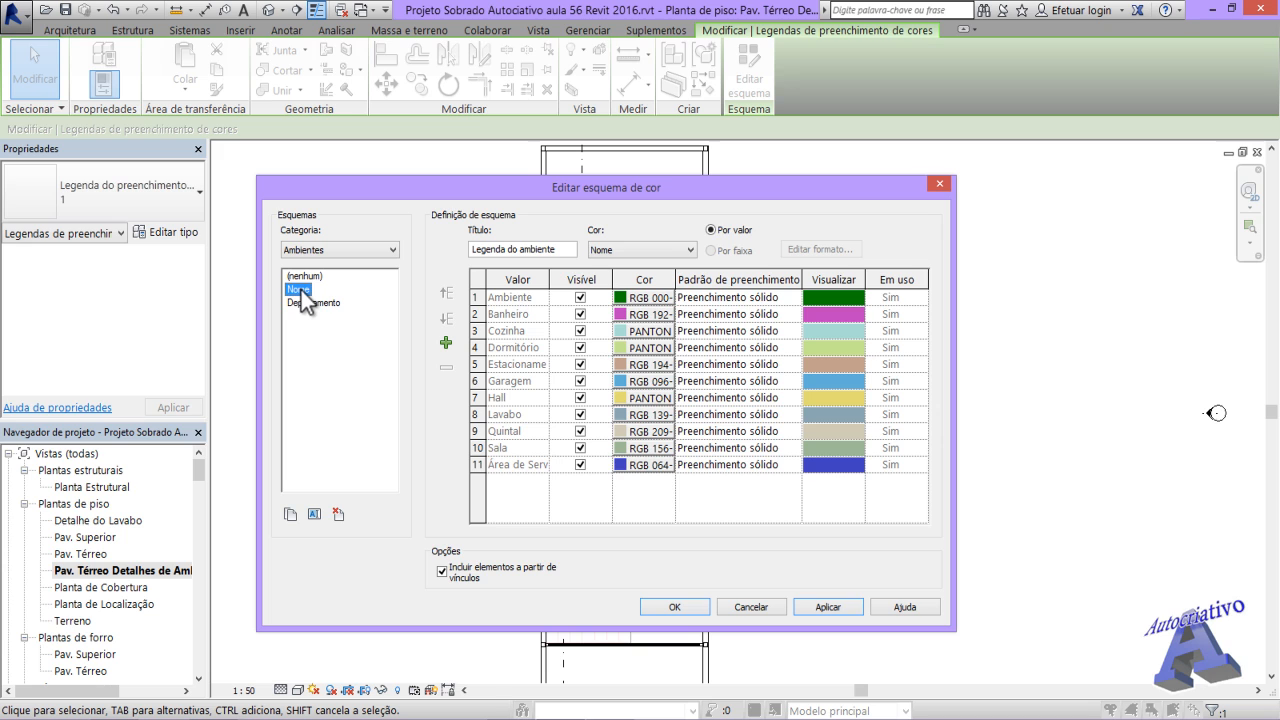
- Set the Ambiente entry's color to light green (RGB 128-255-128) and apply the scheme to the plan
left_click(625, 297)
left_click(476, 287)
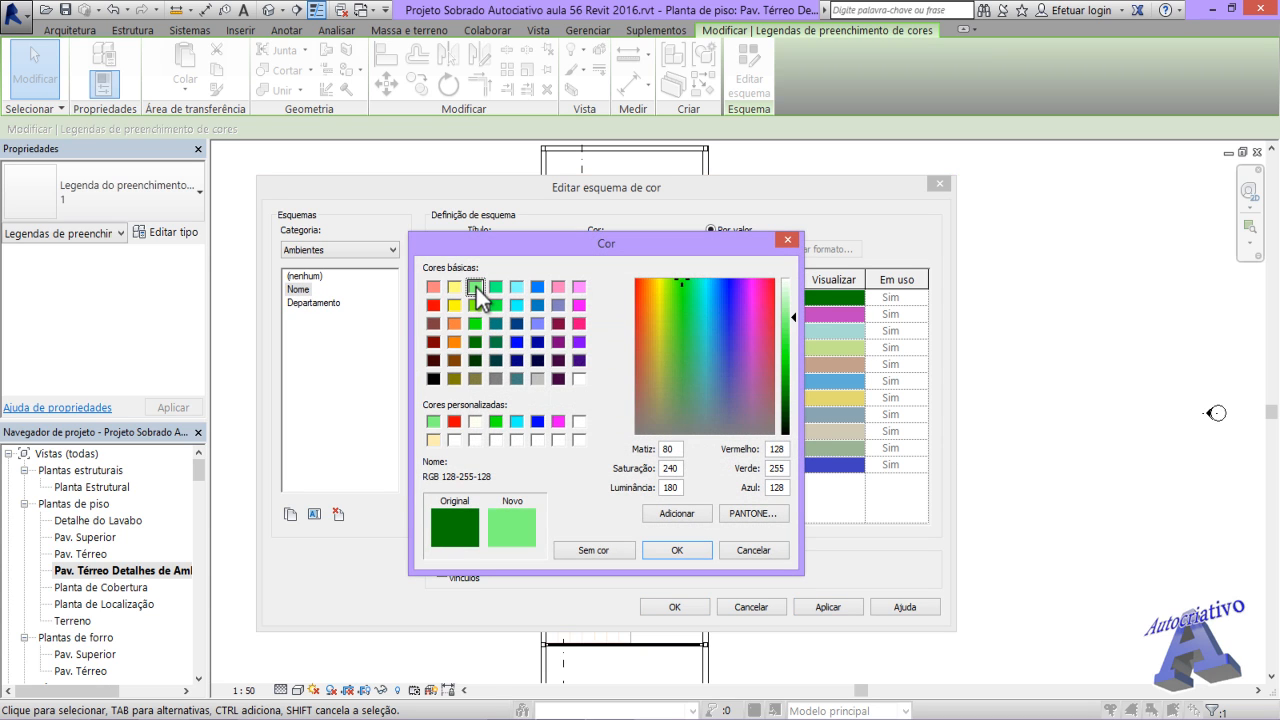
left_click(676, 550)
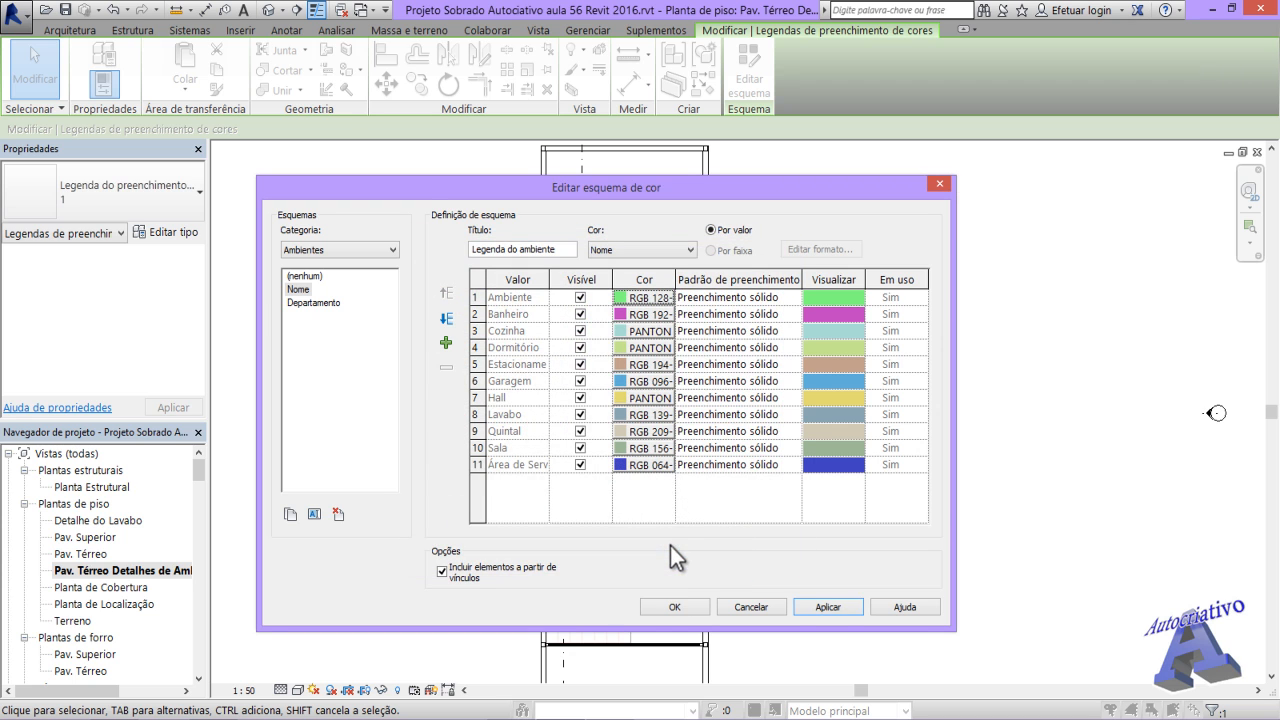
left_click(830, 608)
left_click(694, 605)
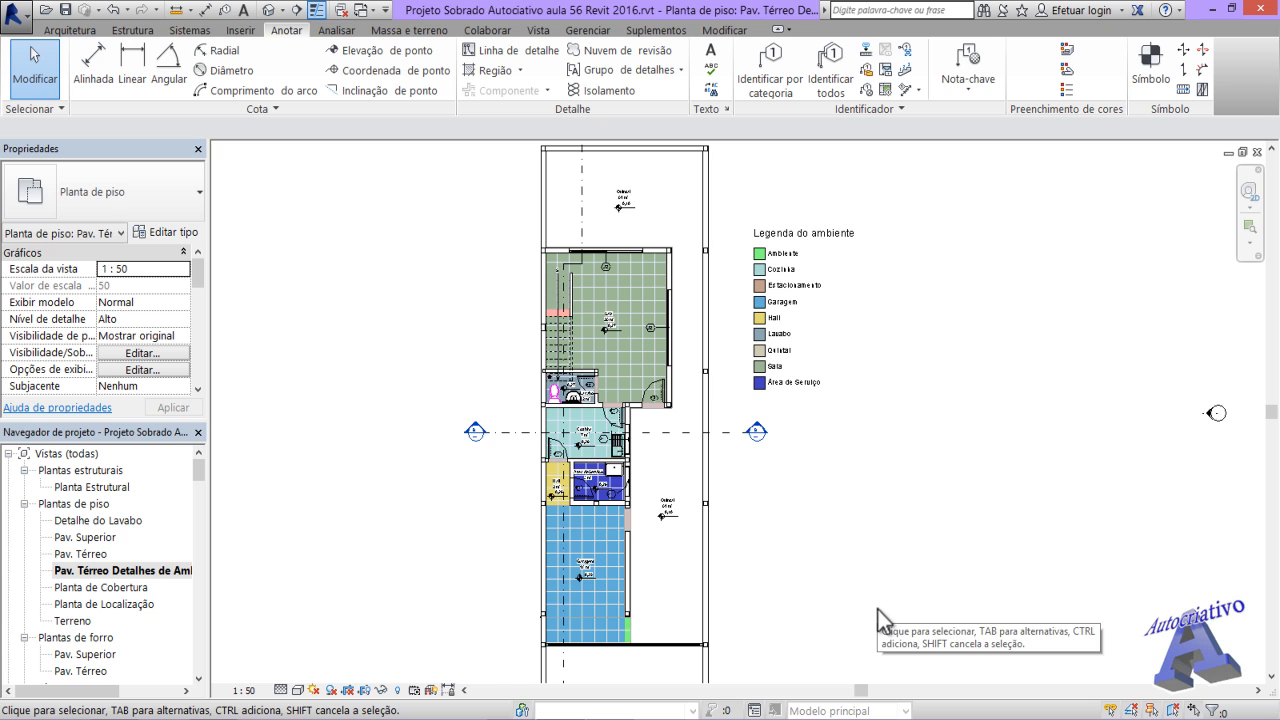
- View the Pav. Superior floor plan and the whole house in the default 3D view
double_click(89, 538)
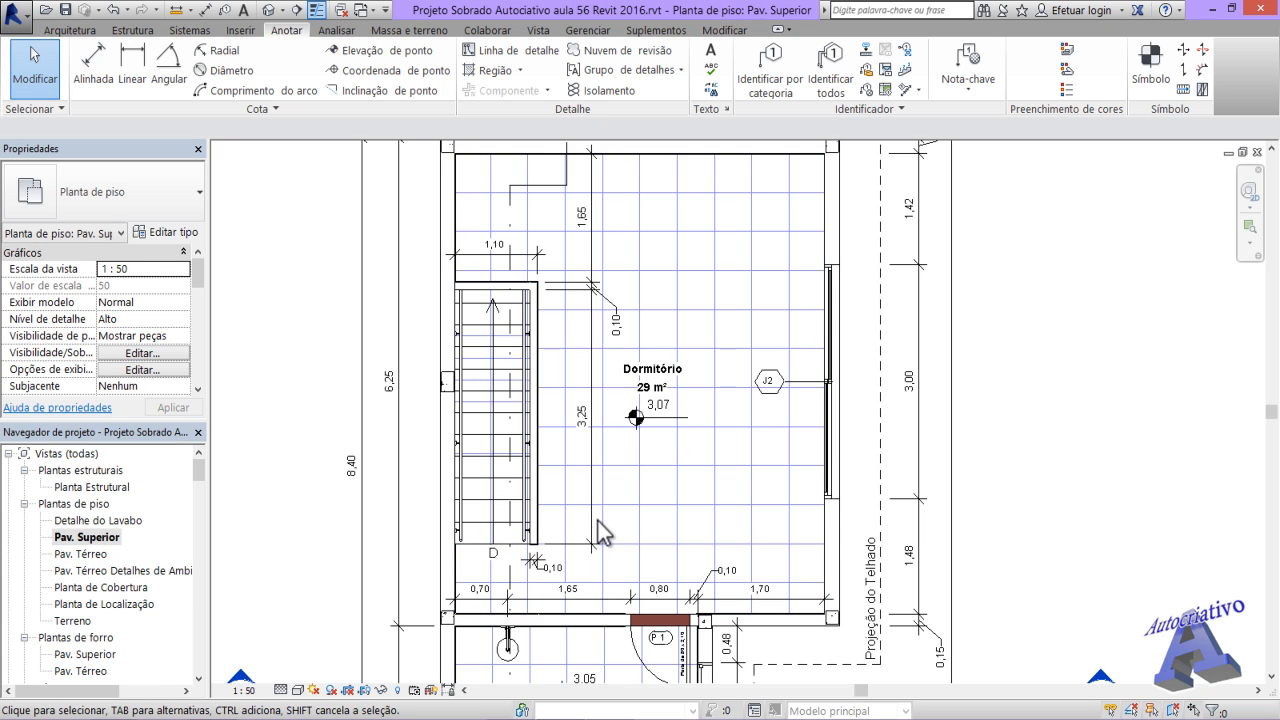
scroll(712, 573, "down", 2)
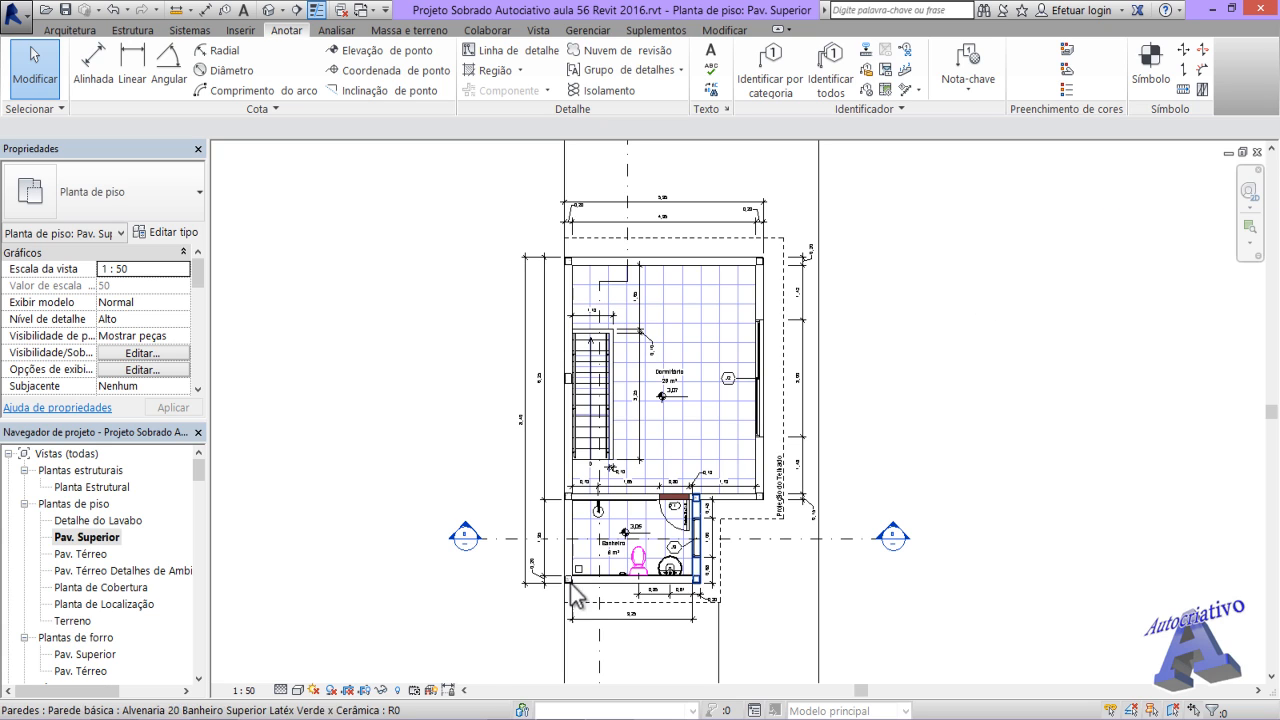
left_click(267, 12)
middle_click_drag(697, 486, 844, 396)
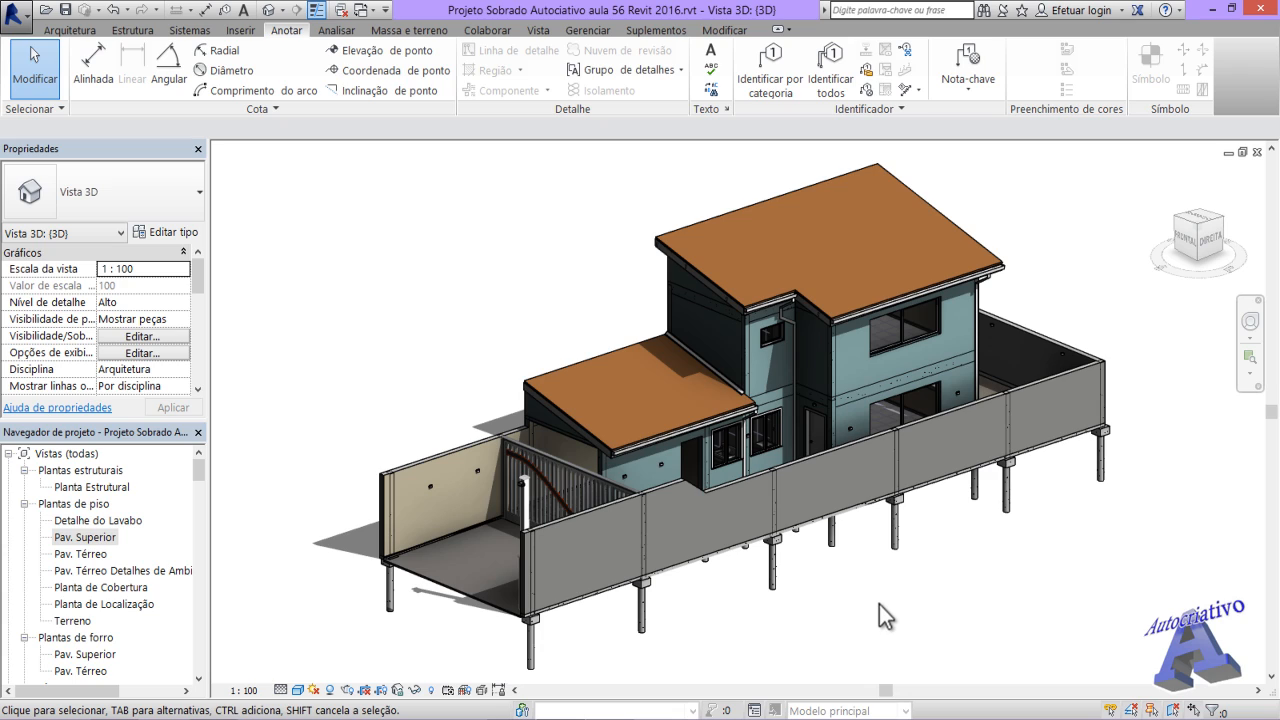